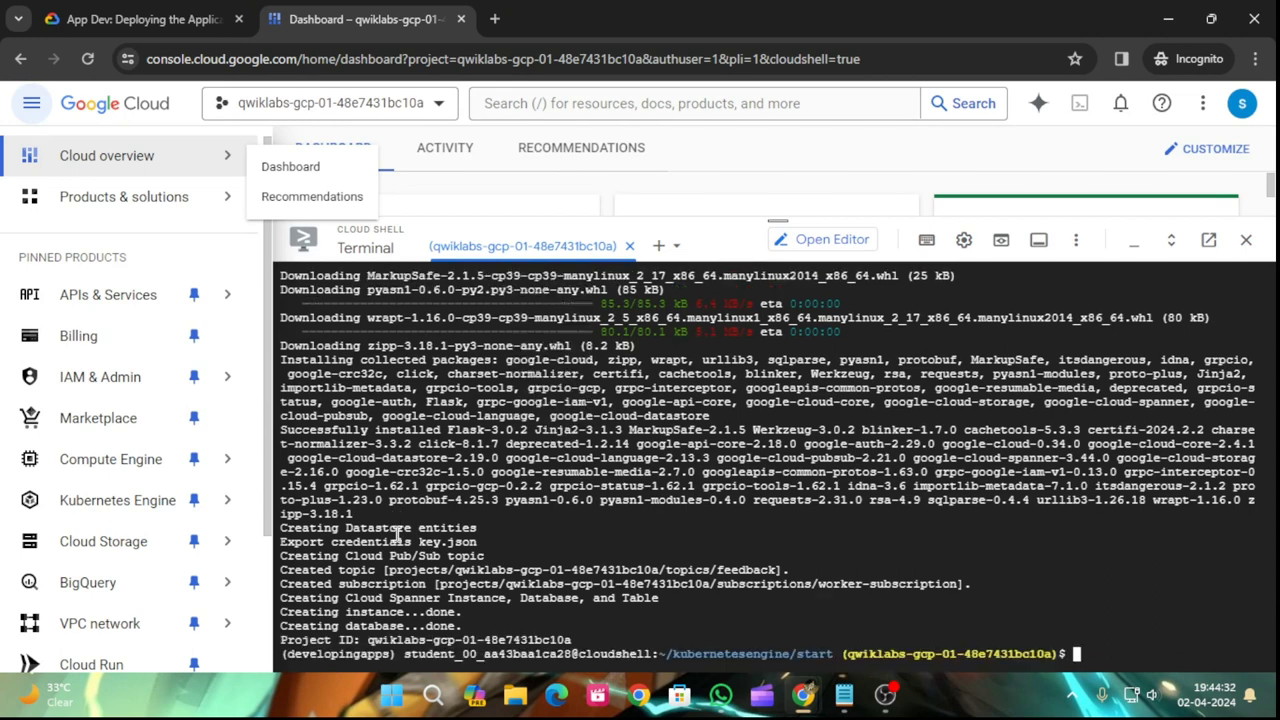
- Check the lab progress for "Configure the Quiz application" and read on to the instructions for creating a Kubernetes Engine cluster
{"action": "left_click", "coordinate": [140, 19]}
{"action": "left_click", "coordinate": [501, 447]}
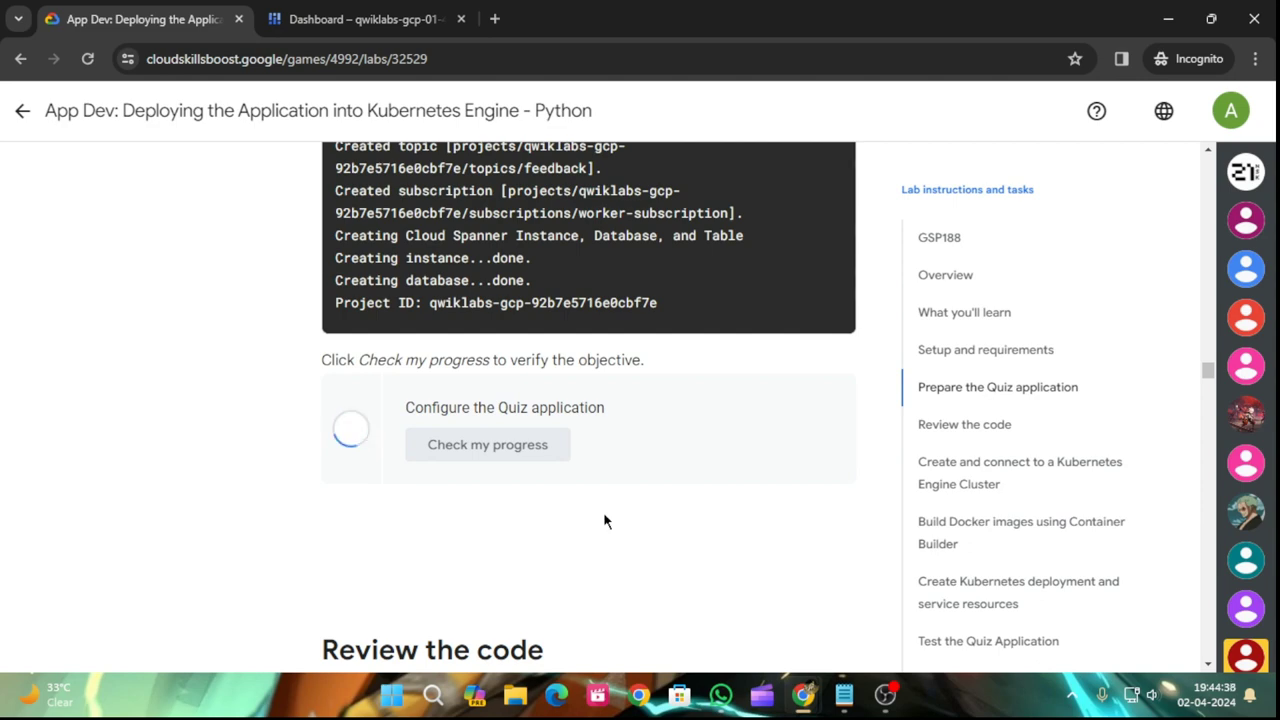
{"action": "scroll", "coordinate": [603, 517], "scroll_direction": "down", "scroll_amount": 3}
{"action": "scroll", "coordinate": [604, 523], "scroll_direction": "down", "scroll_amount": 10}
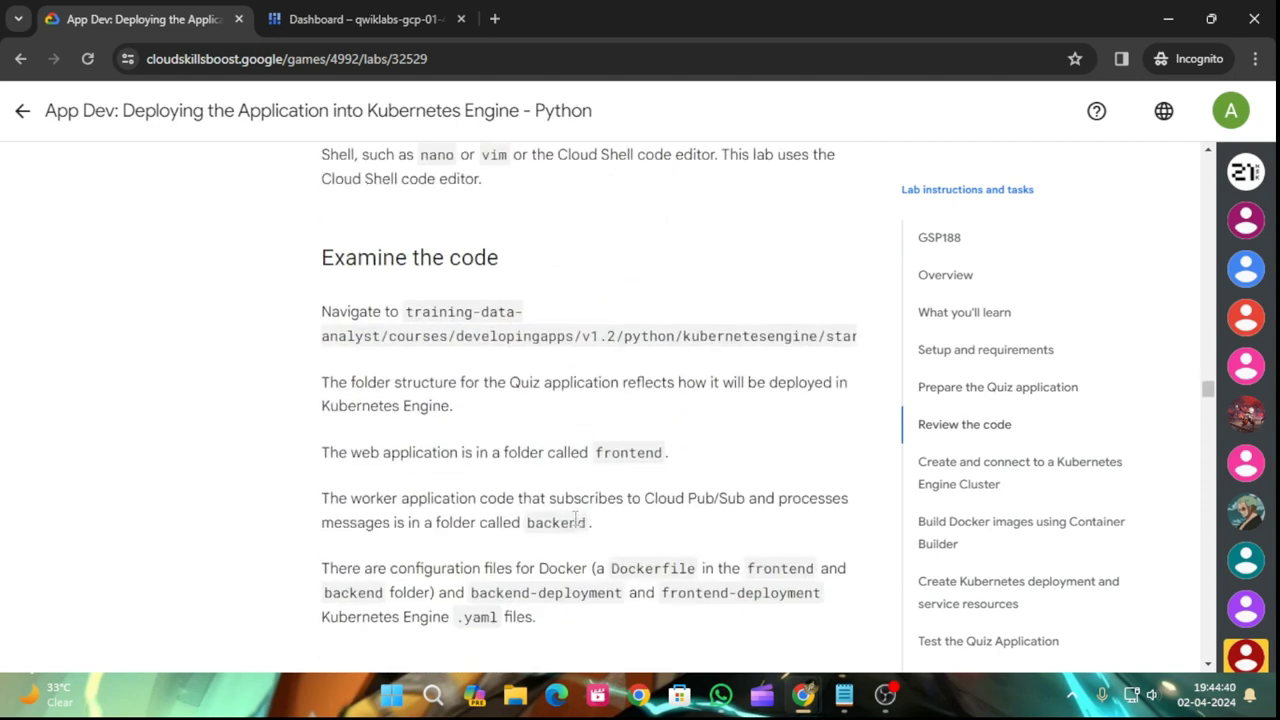
{"action": "scroll", "coordinate": [573, 500], "scroll_direction": "down", "scroll_amount": 1}
{"action": "scroll", "coordinate": [574, 500], "scroll_direction": "up", "scroll_amount": 5}
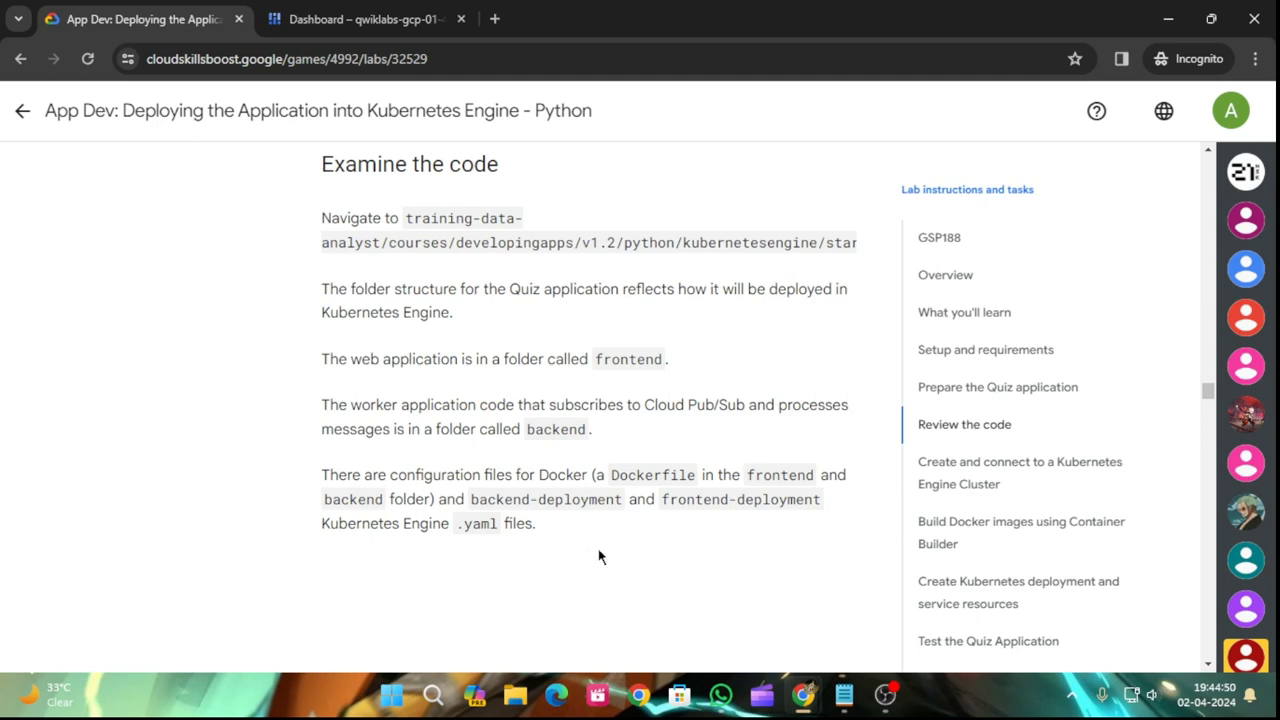
{"action": "scroll", "coordinate": [618, 560], "scroll_direction": "down", "scroll_amount": 5}
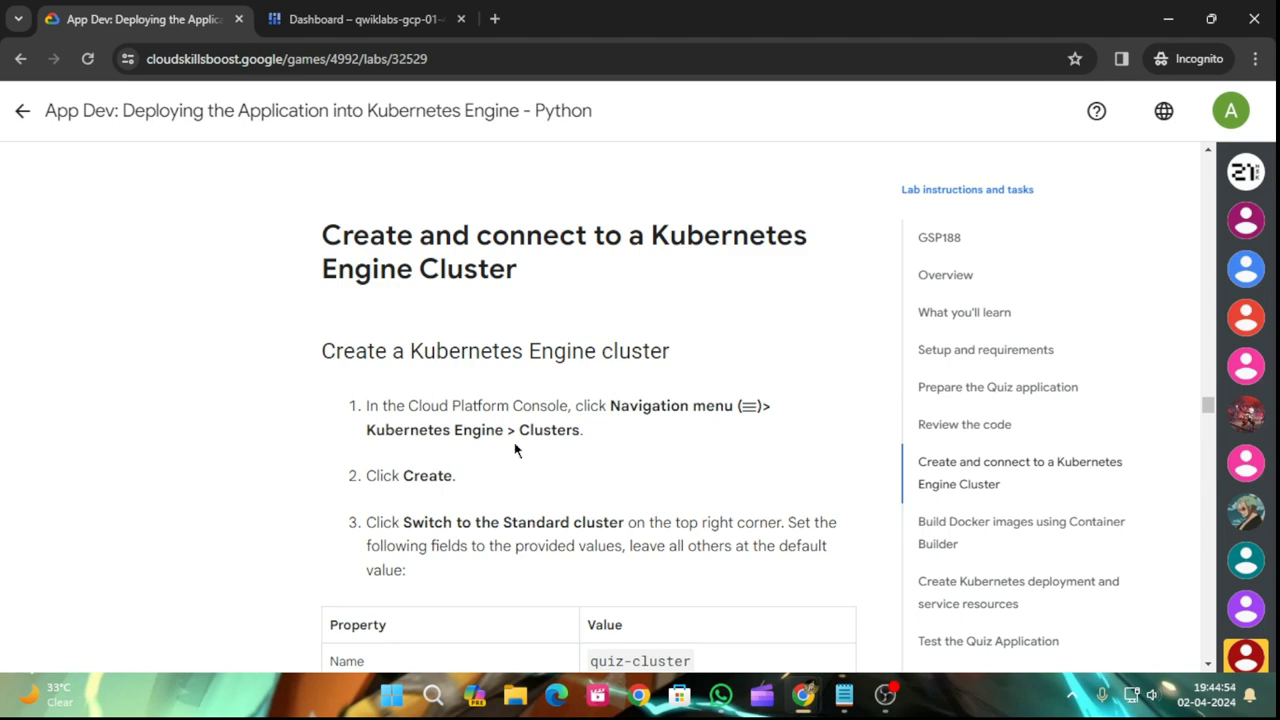
{"action": "scroll", "coordinate": [516, 451], "scroll_direction": "down", "scroll_amount": 1}
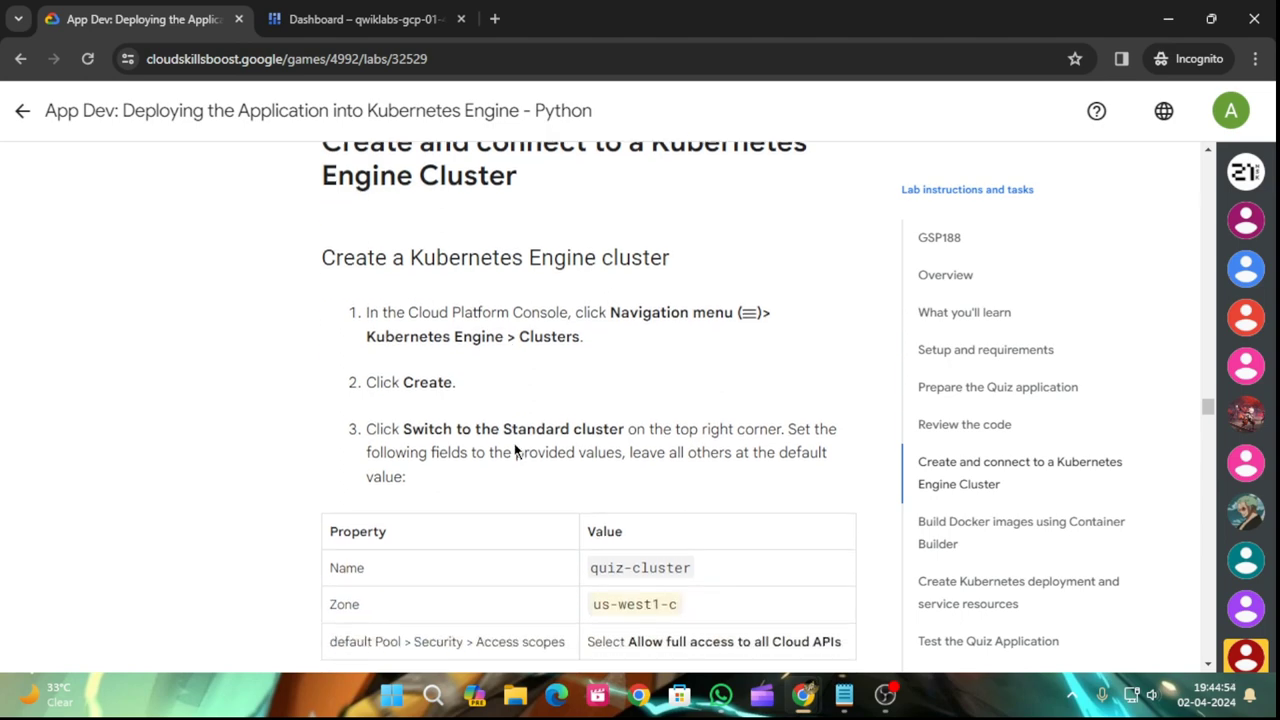
- Switch to the Google Cloud console and open the Kubernetes Engine product
{"action": "left_click", "coordinate": [378, 8]}
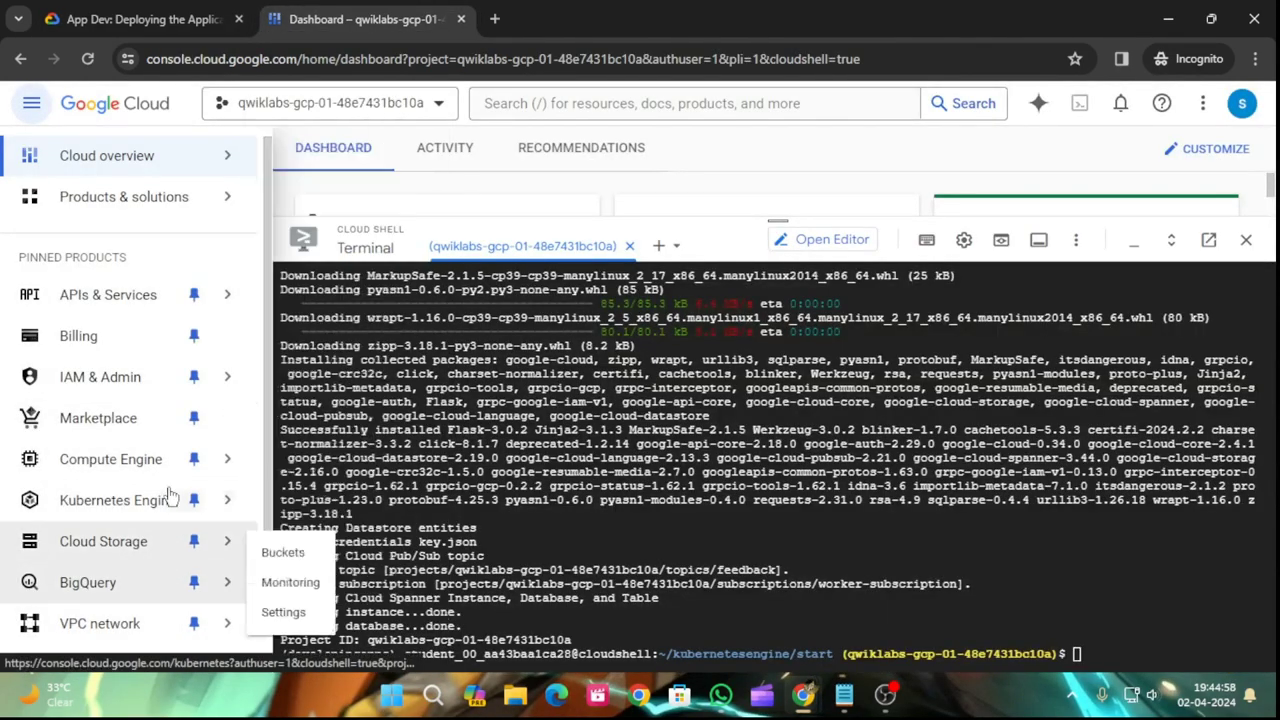
{"action": "scroll", "coordinate": [170, 497], "scroll_direction": "down", "scroll_amount": 2}
{"action": "mouse_move", "coordinate": [176, 580]}
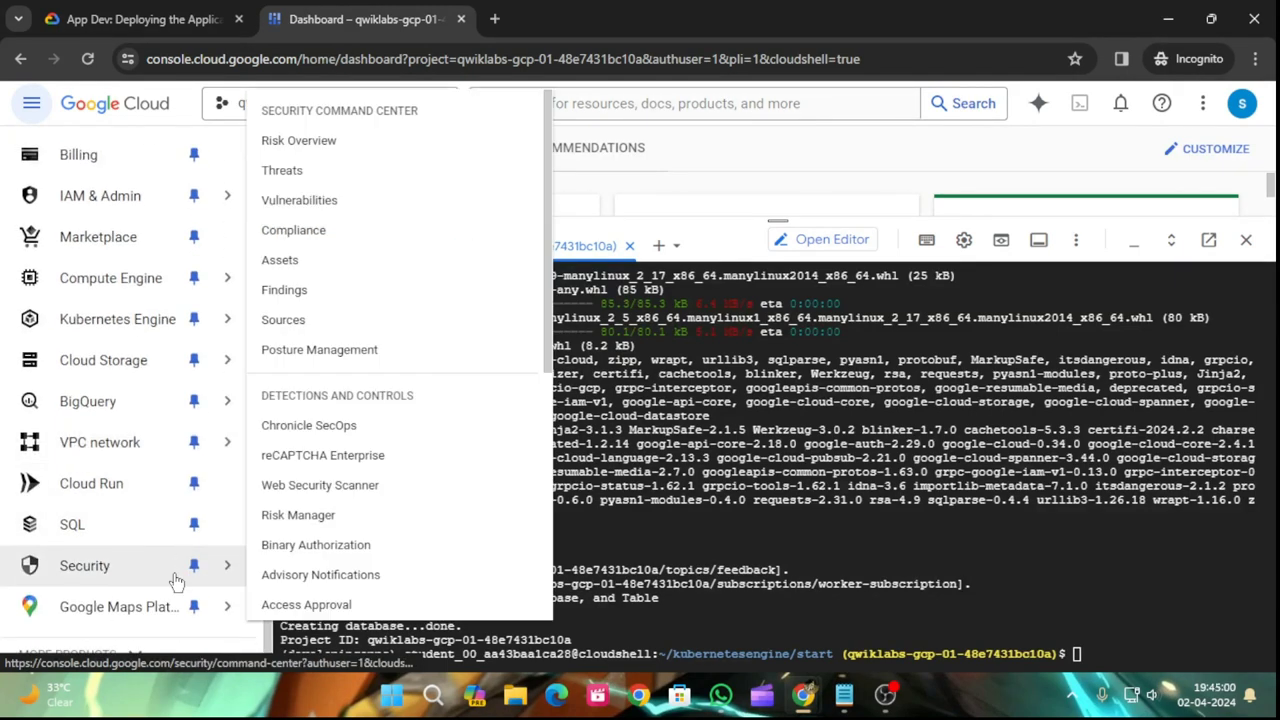
{"action": "mouse_move", "coordinate": [176, 330]}
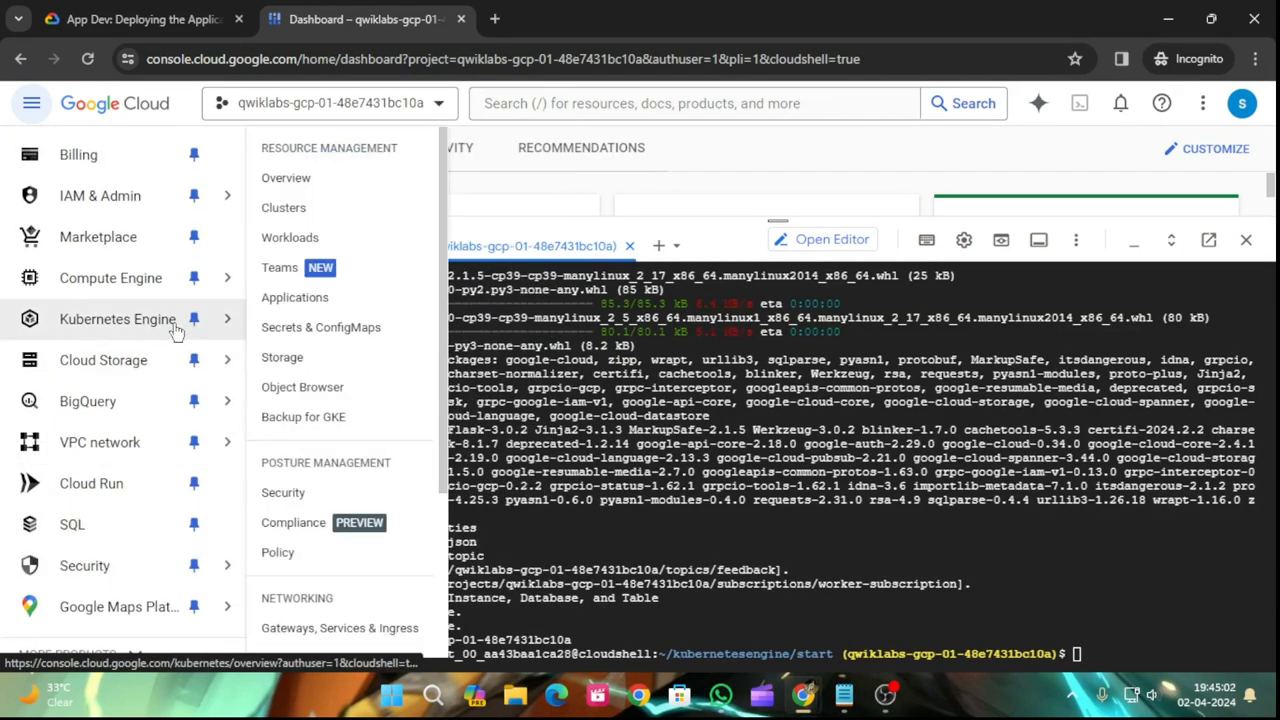
{"action": "left_click", "coordinate": [174, 328]}
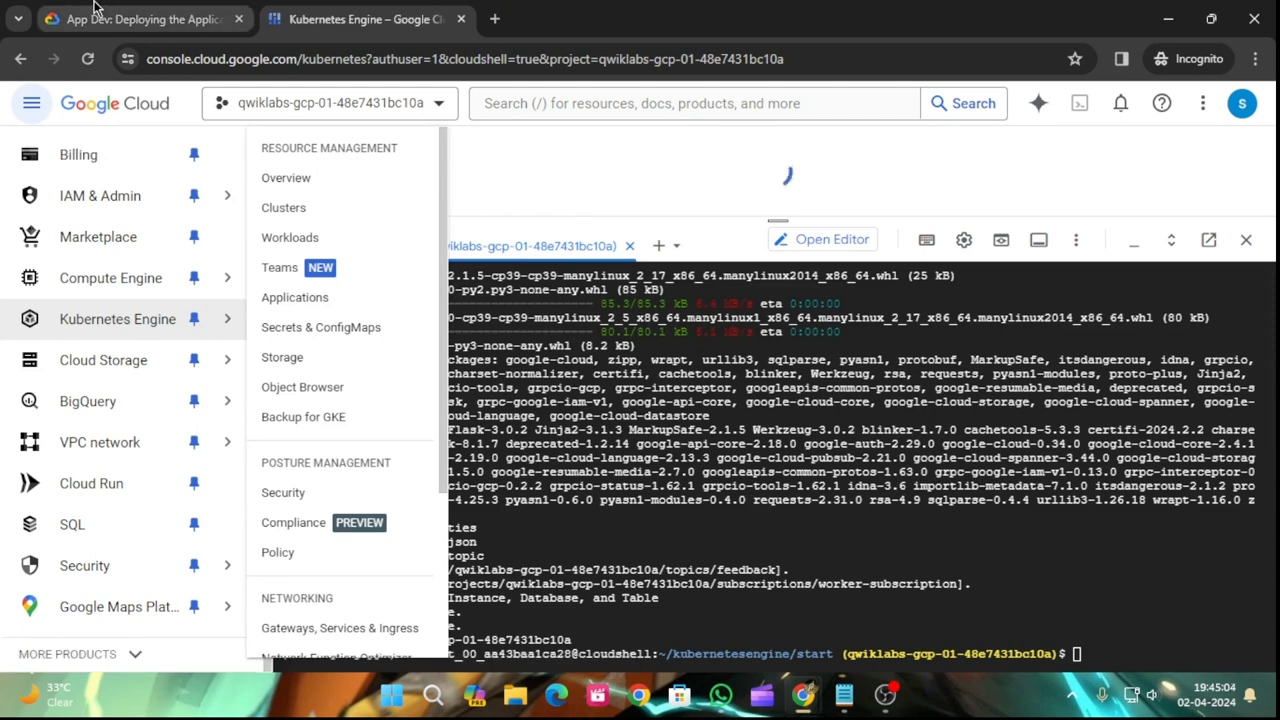
- Review the cluster creation instructions in the lab and shrink the Cloud Shell terminal to uncover the Kubernetes Engine page
{"action": "left_click", "coordinate": [95, 8]}
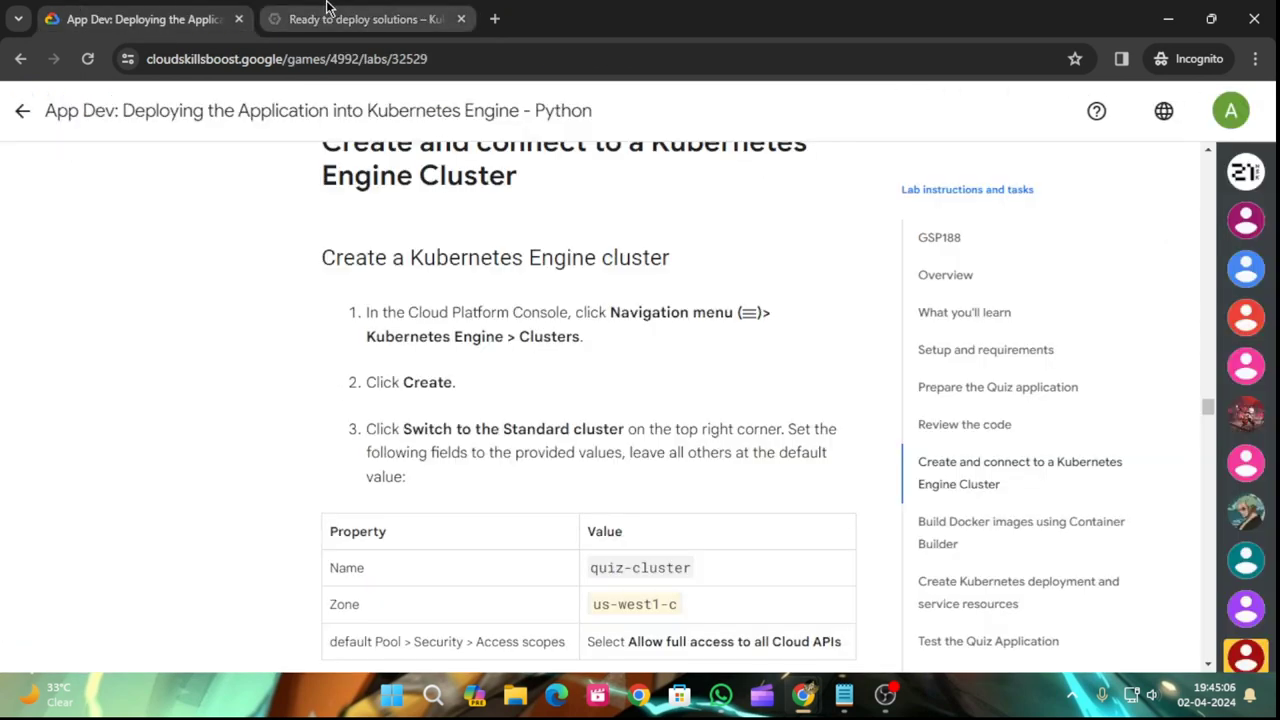
{"action": "scroll", "coordinate": [523, 477], "scroll_direction": "down", "scroll_amount": 1}
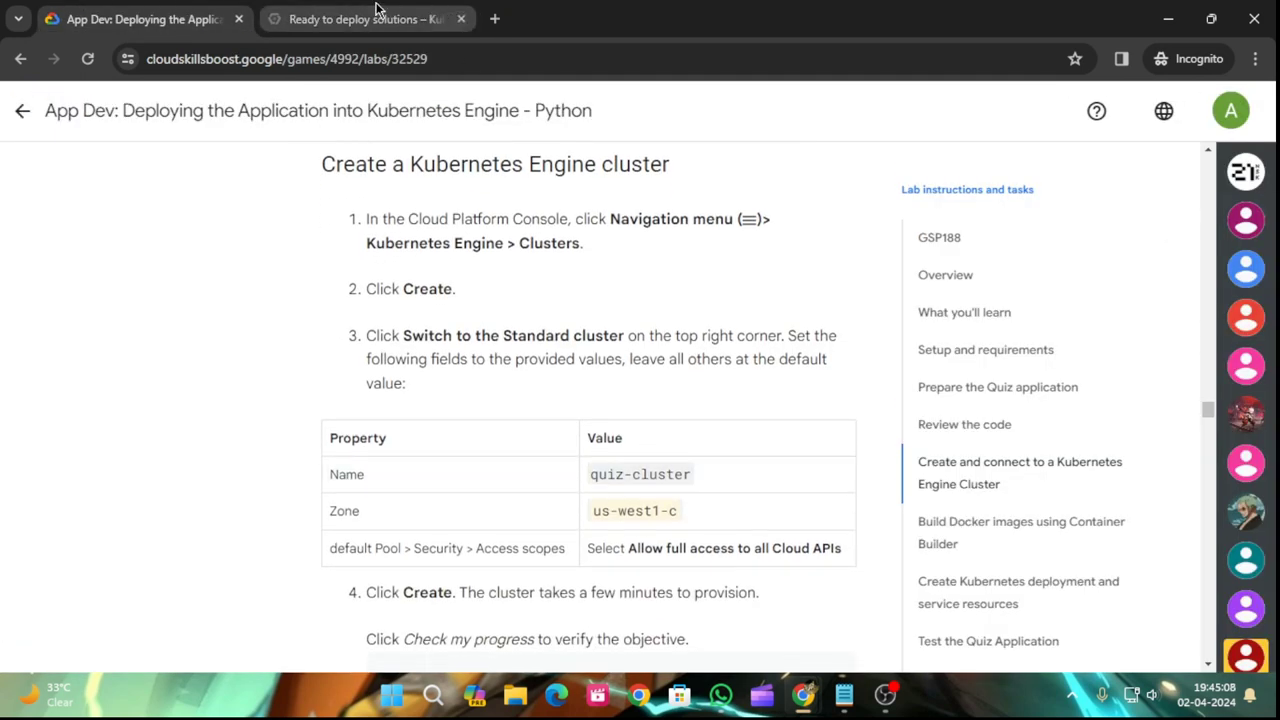
{"action": "left_click", "coordinate": [376, 14]}
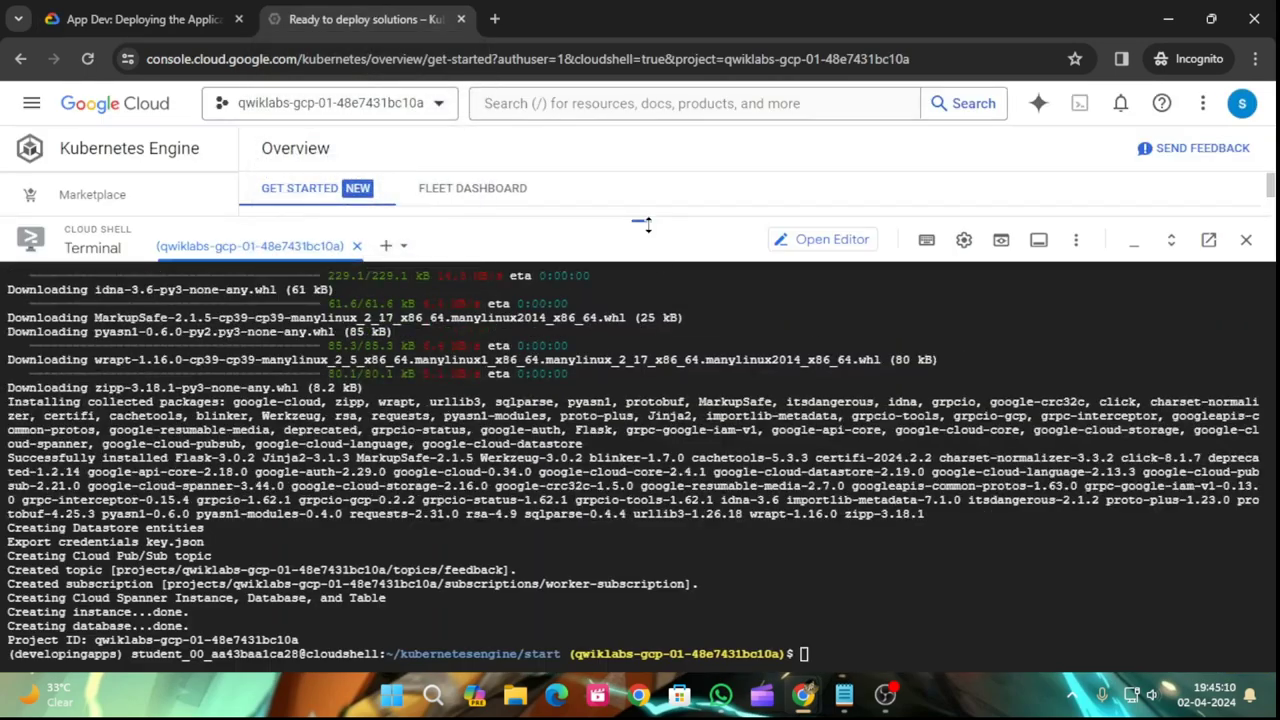
{"action": "left_click_drag", "start_coordinate": [647, 225], "coordinate": [647, 630]}
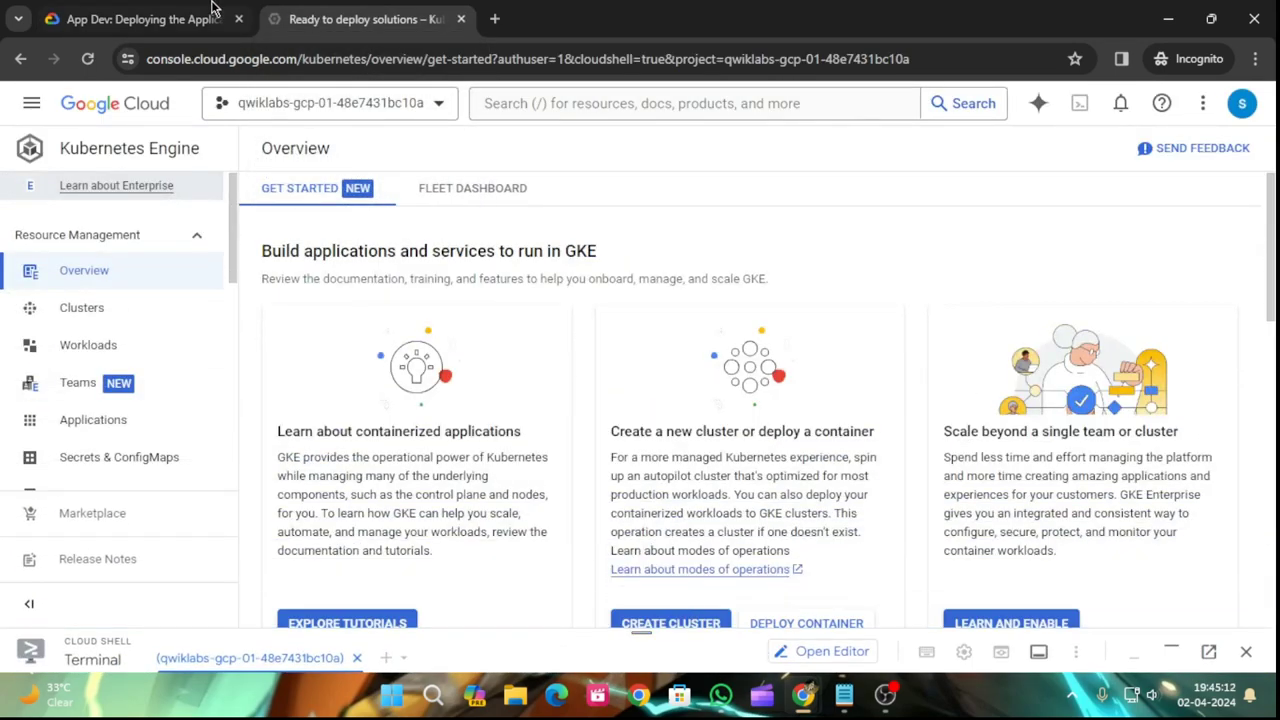
{"action": "left_click", "coordinate": [212, 10]}
{"action": "left_click", "coordinate": [366, 16]}
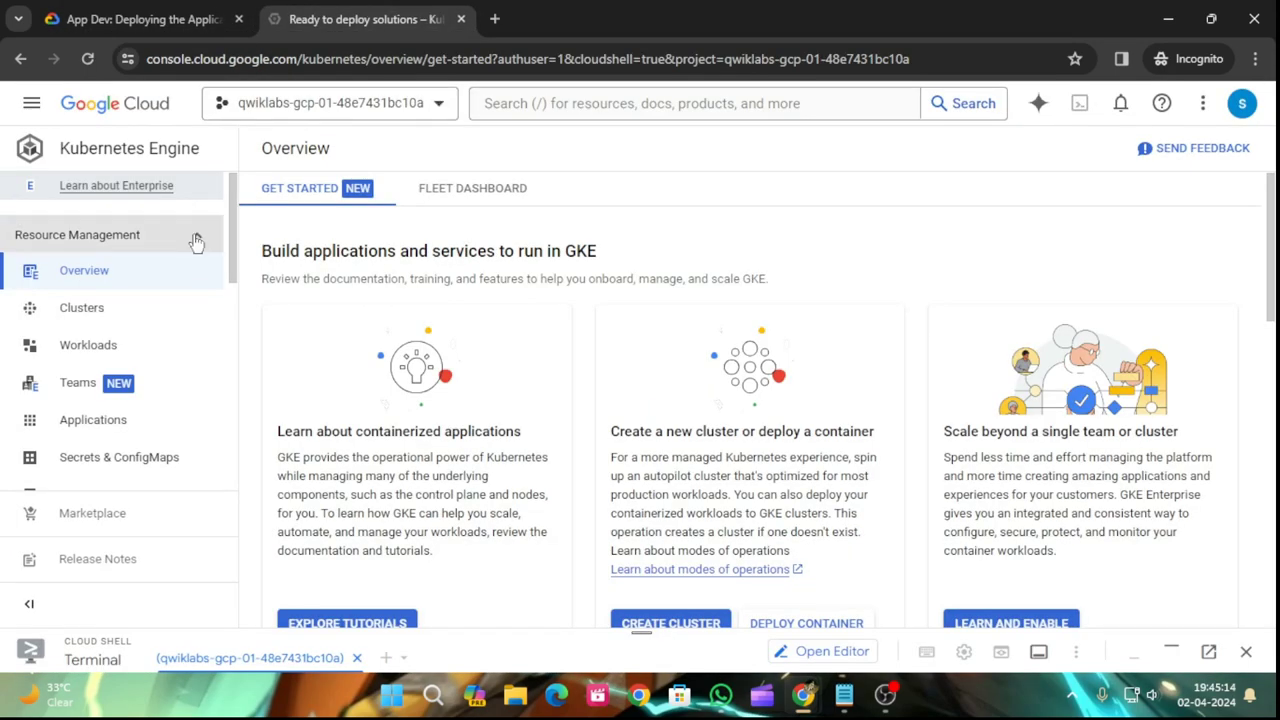
- Open the Kubernetes clusters page and dismiss the navigation tip and the tutorial pane
{"action": "left_click", "coordinate": [106, 312]}
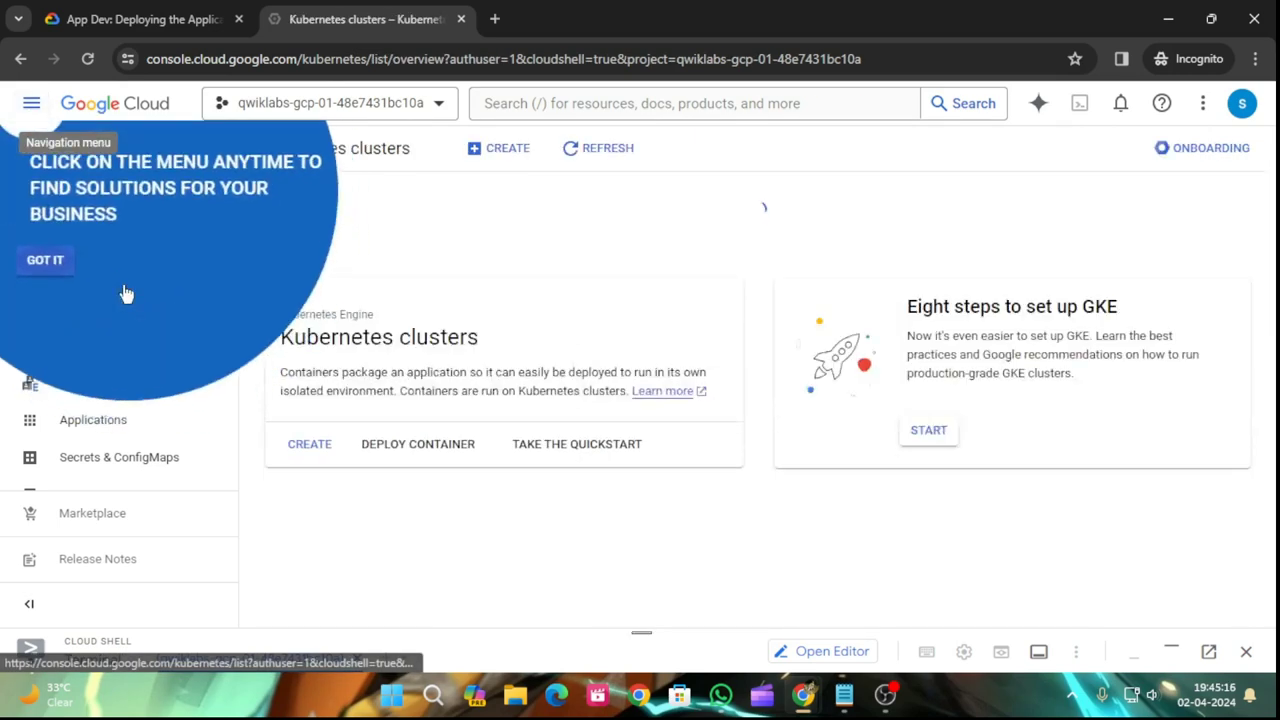
{"action": "left_click", "coordinate": [52, 260]}
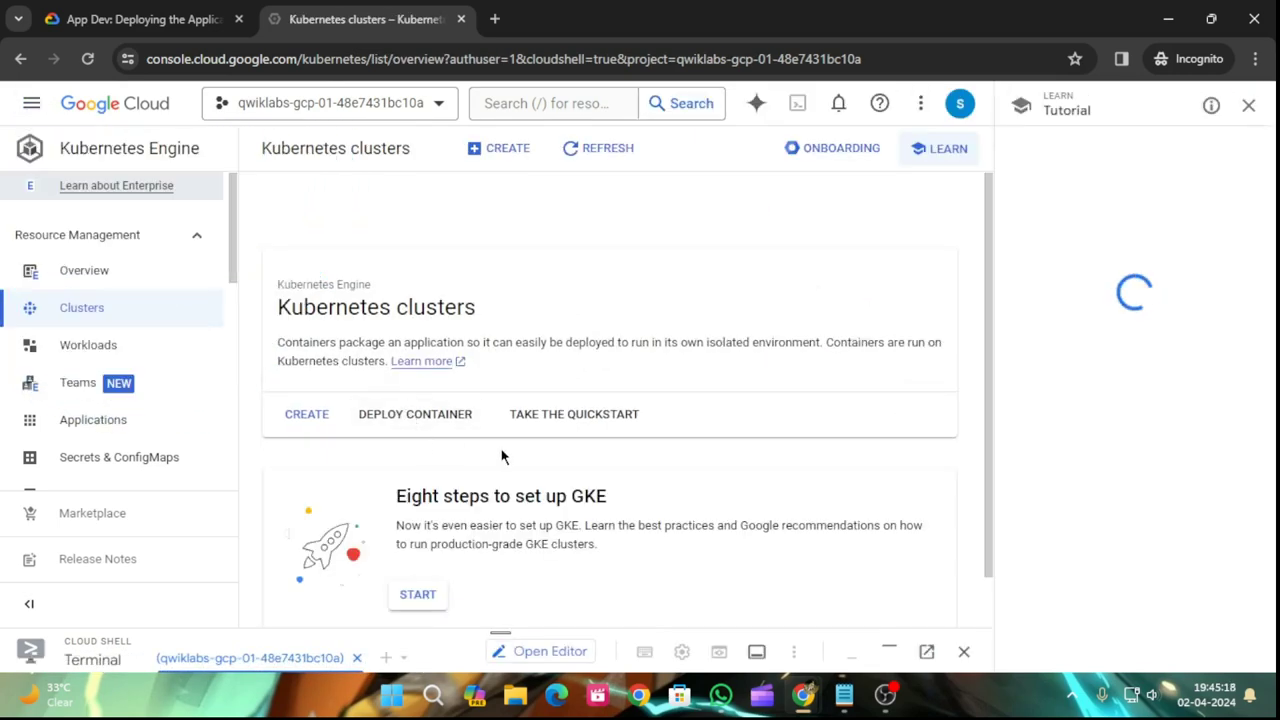
{"action": "left_click", "coordinate": [1249, 106]}
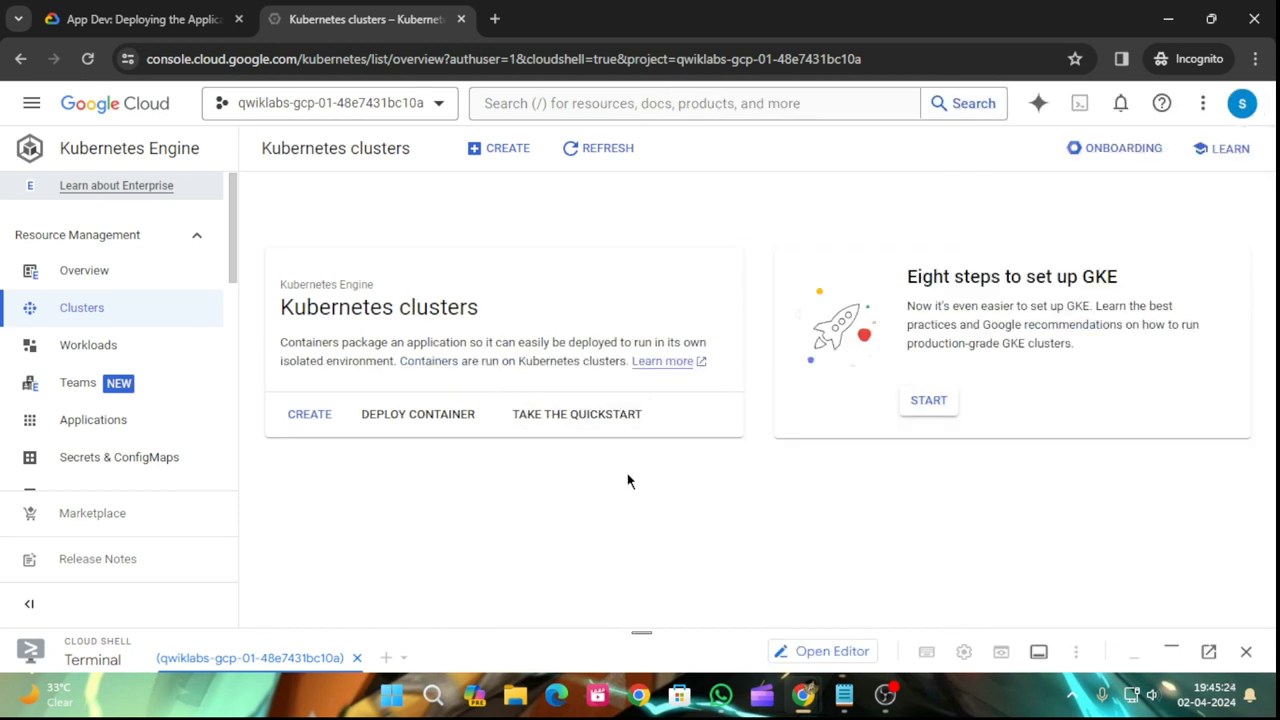
- Start creating a new Kubernetes cluster and dismiss the welcome message and the guided tour
{"action": "left_click", "coordinate": [482, 158]}
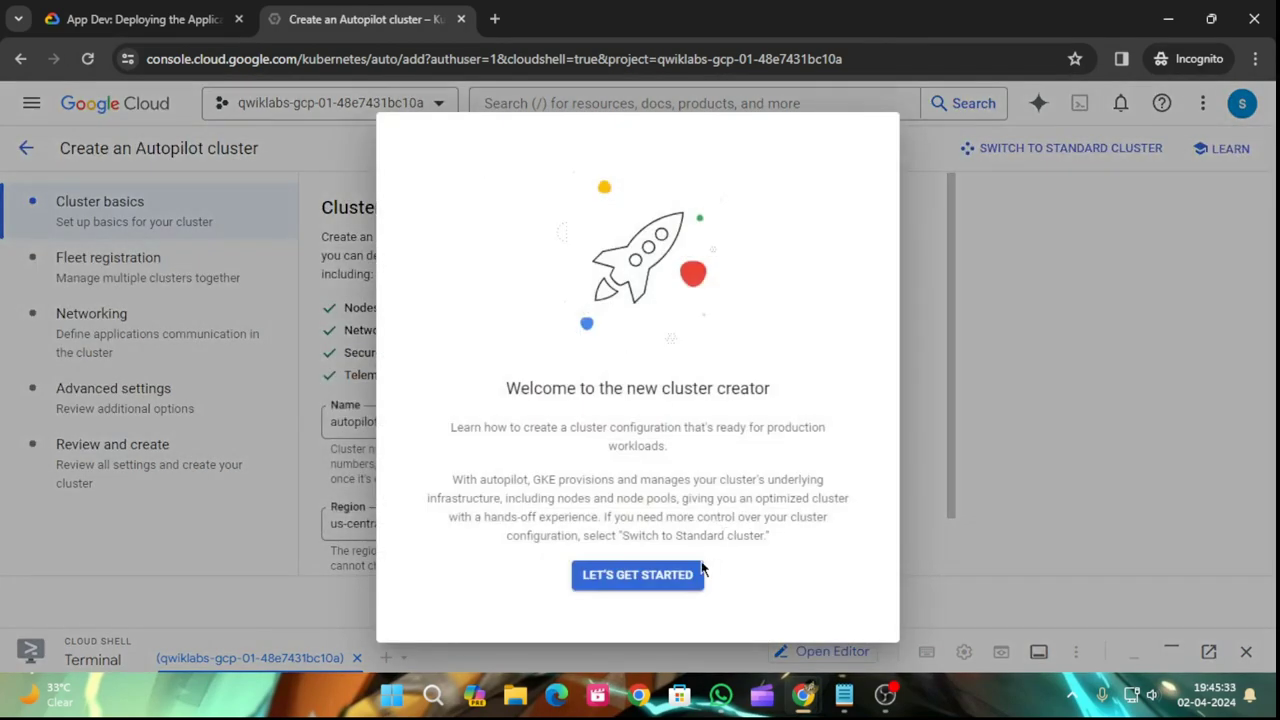
{"action": "left_click", "coordinate": [690, 573]}
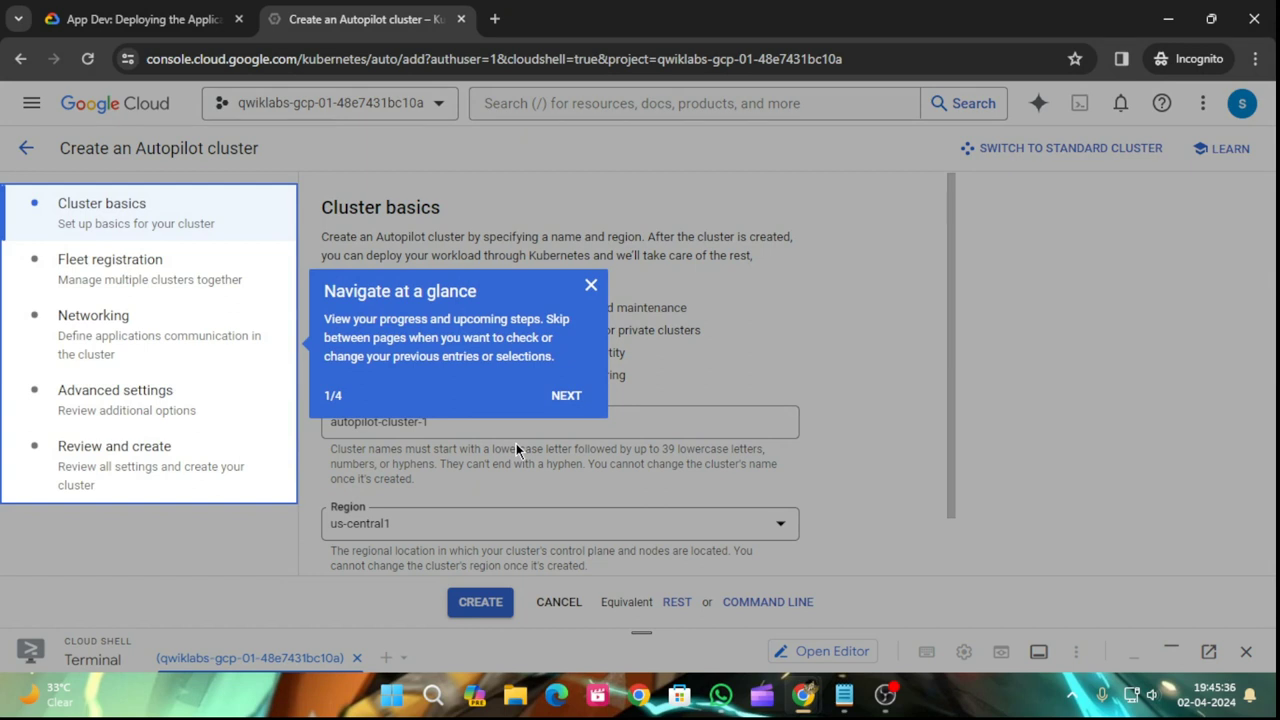
{"action": "left_click", "coordinate": [591, 289]}
{"action": "scroll", "coordinate": [744, 366], "scroll_direction": "down", "scroll_amount": 1}
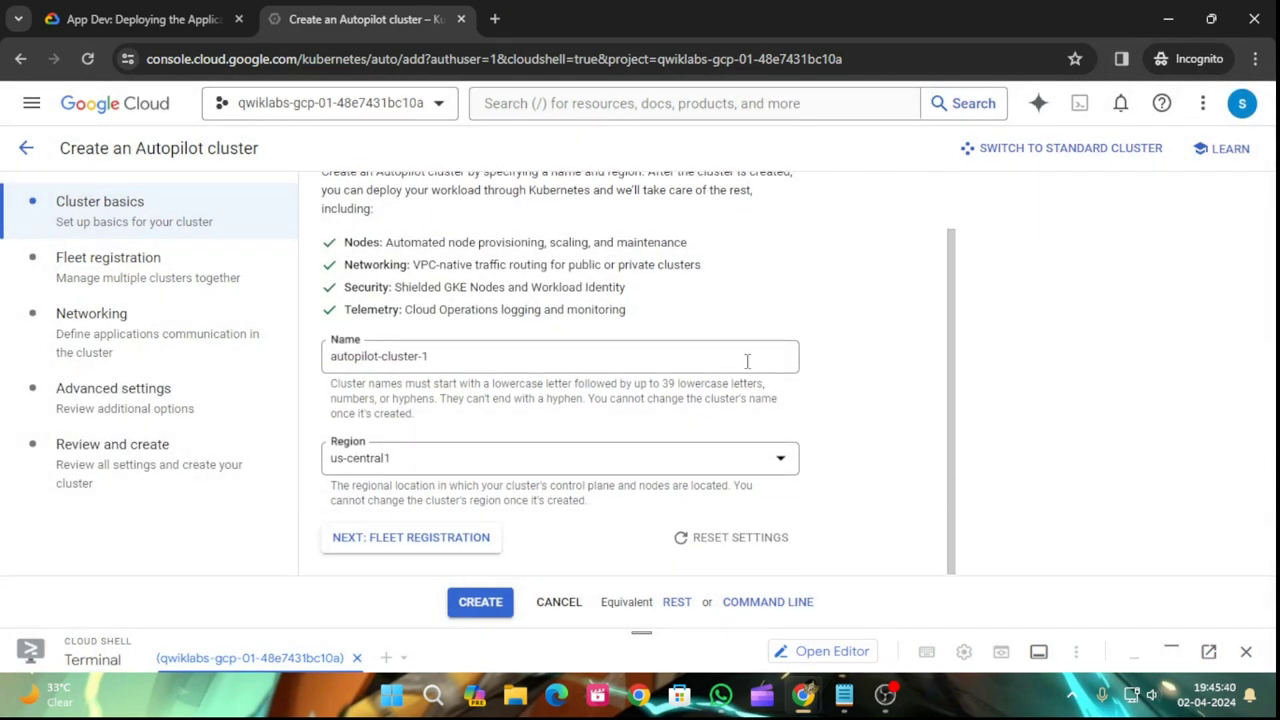
{"action": "scroll", "coordinate": [746, 361], "scroll_direction": "up", "scroll_amount": 1}
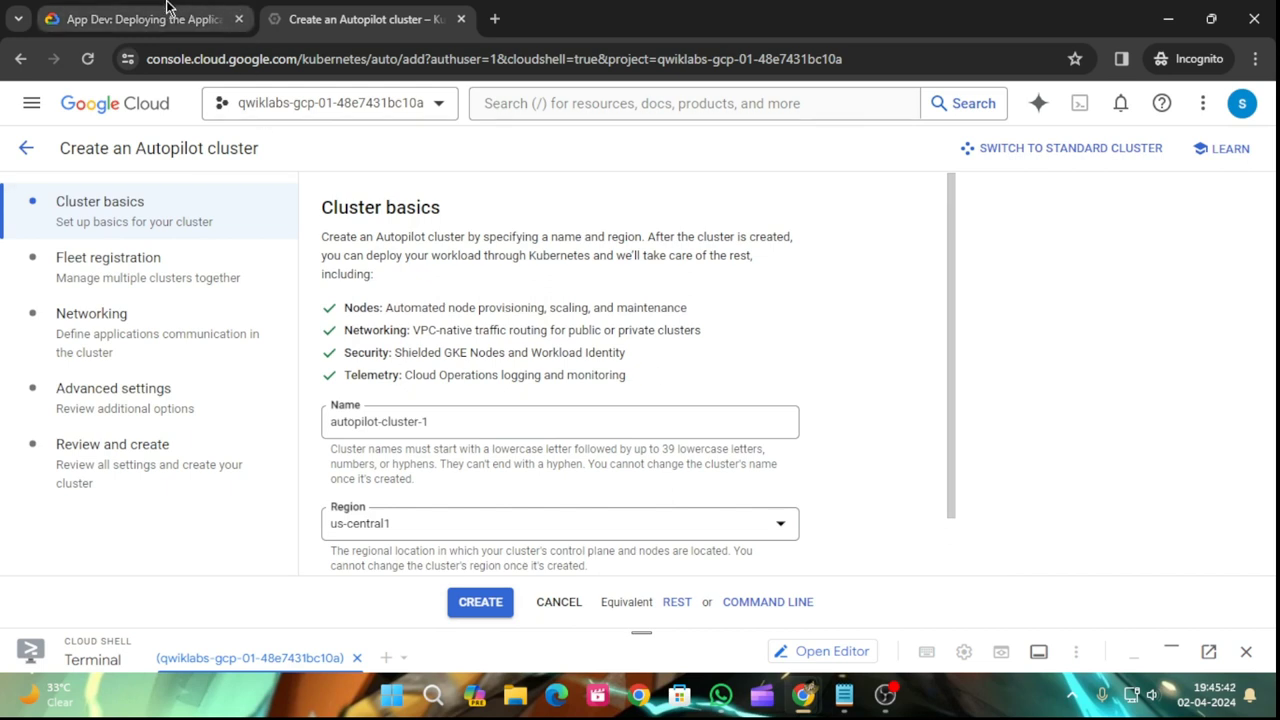
- Following the lab instructions, switch the new cluster from Autopilot to Standard and dismiss the new default setting notice
{"action": "left_click", "coordinate": [108, 12]}
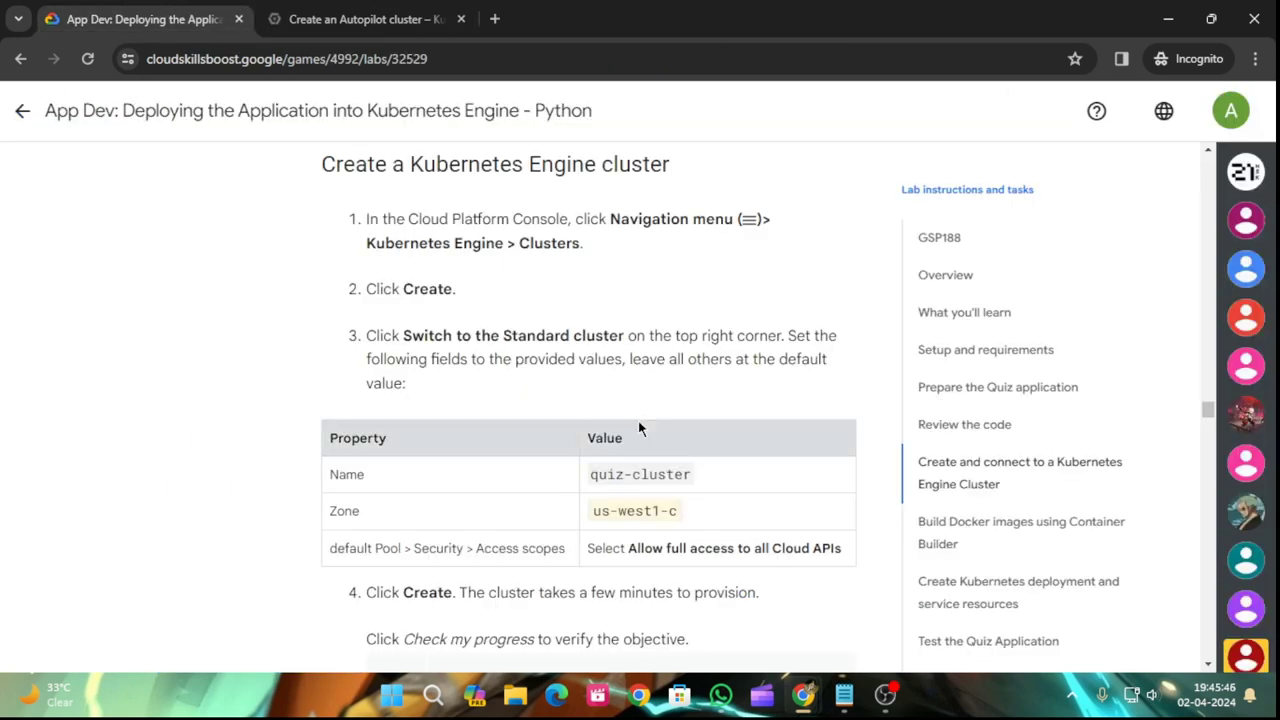
{"action": "left_click", "coordinate": [300, 18]}
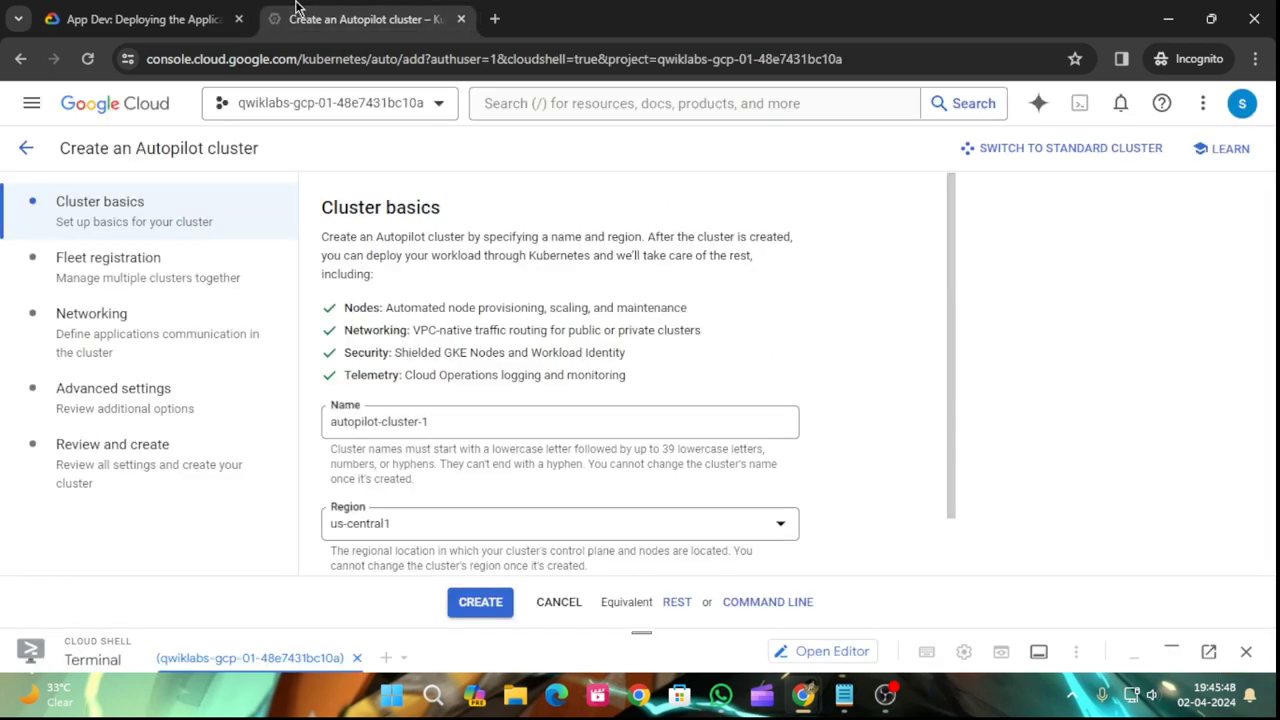
{"action": "left_click", "coordinate": [1045, 160]}
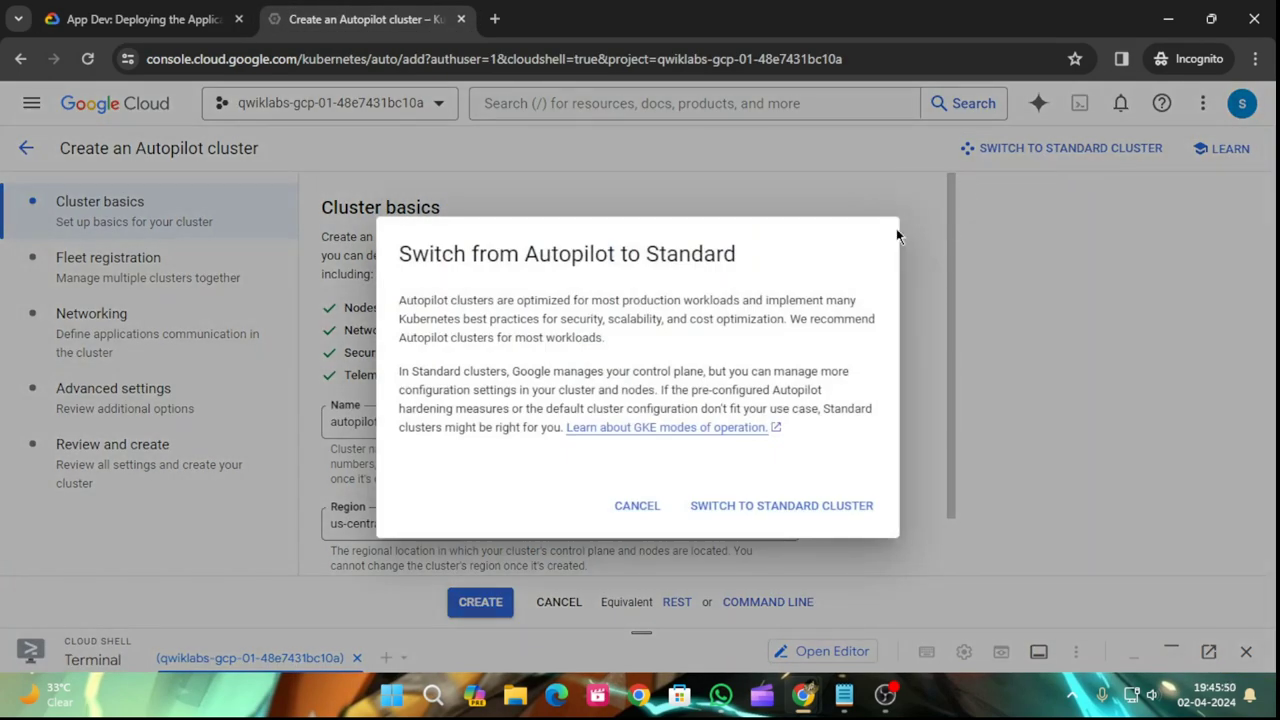
{"action": "left_click", "coordinate": [829, 499]}
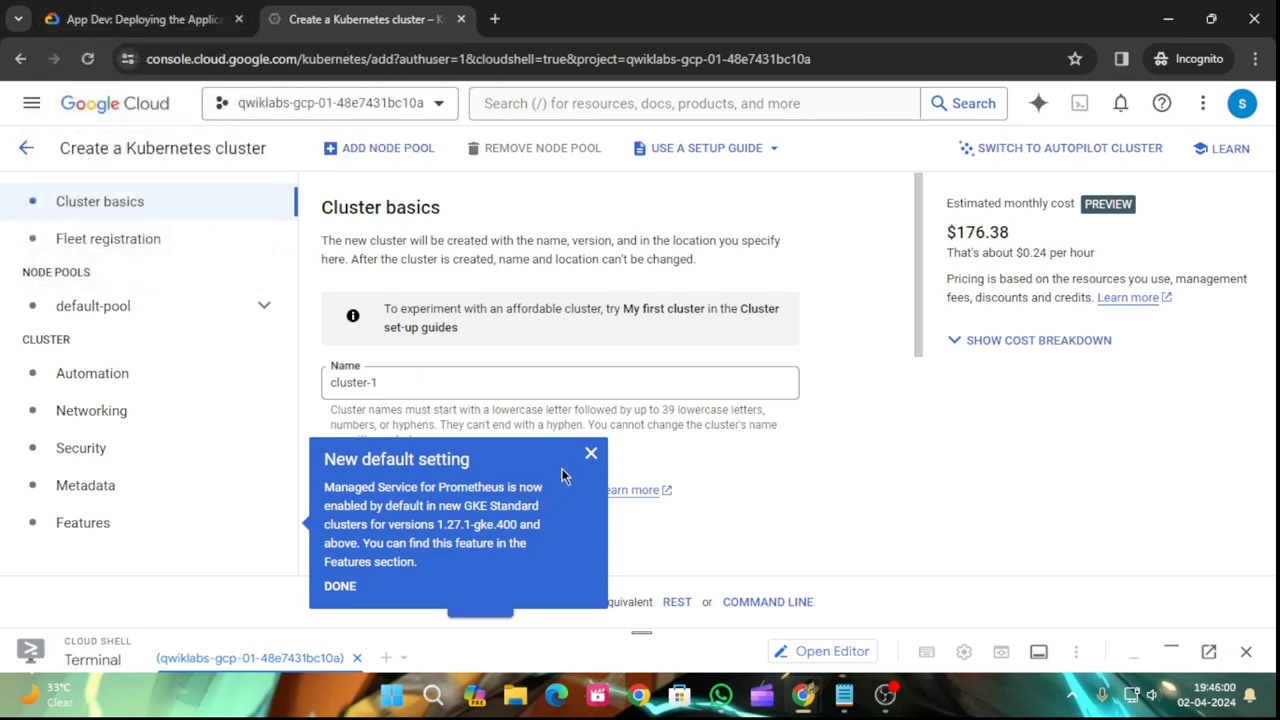
{"action": "left_click", "coordinate": [590, 453]}
- Name the new cluster quiz-cluster, as given in the lab's property table
{"action": "left_click", "coordinate": [175, 16]}
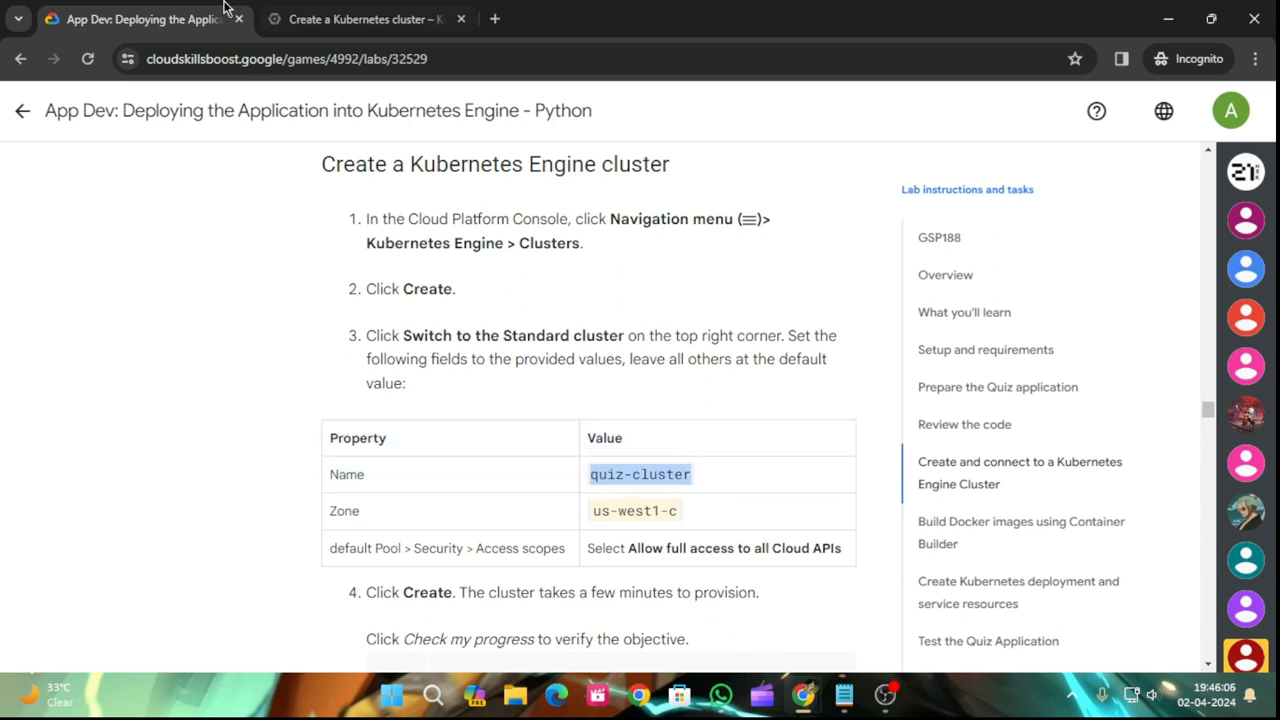
{"action": "left_click", "coordinate": [365, 19]}
{"action": "left_click", "coordinate": [373, 385]}
{"action": "key", "text": "ctrl+a"}
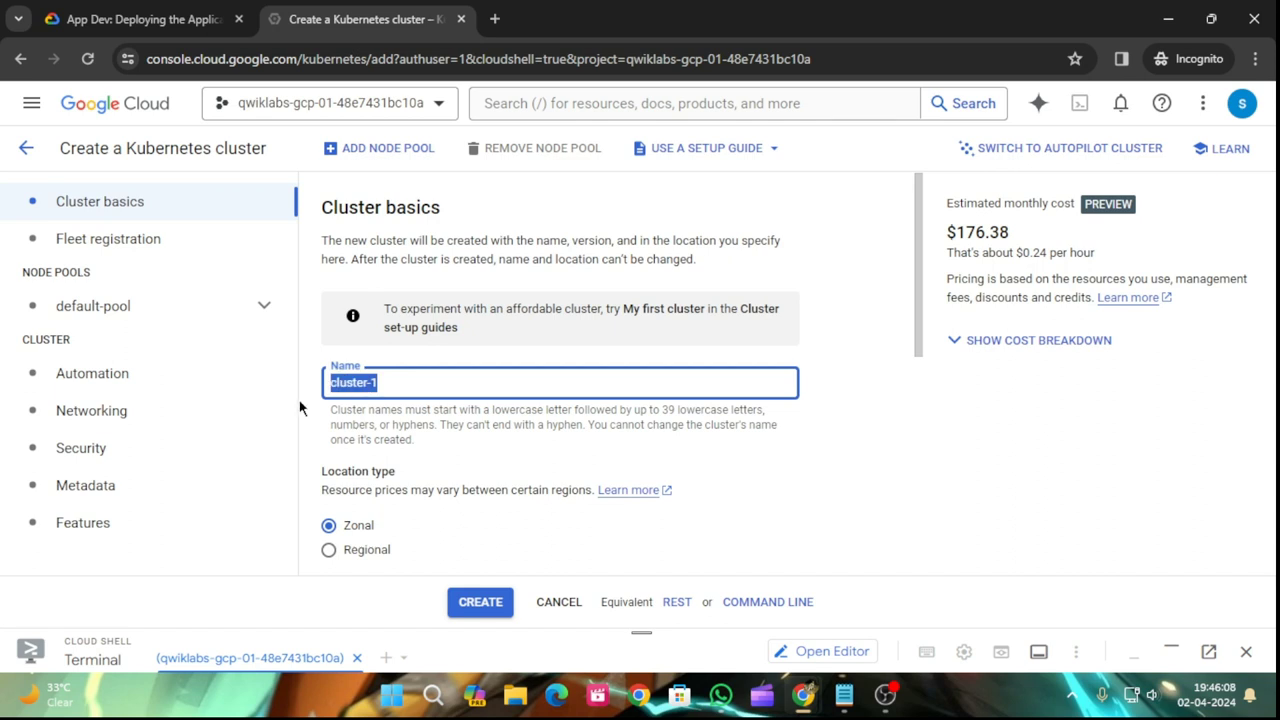
{"action": "type", "text": "quiz-cluster"}
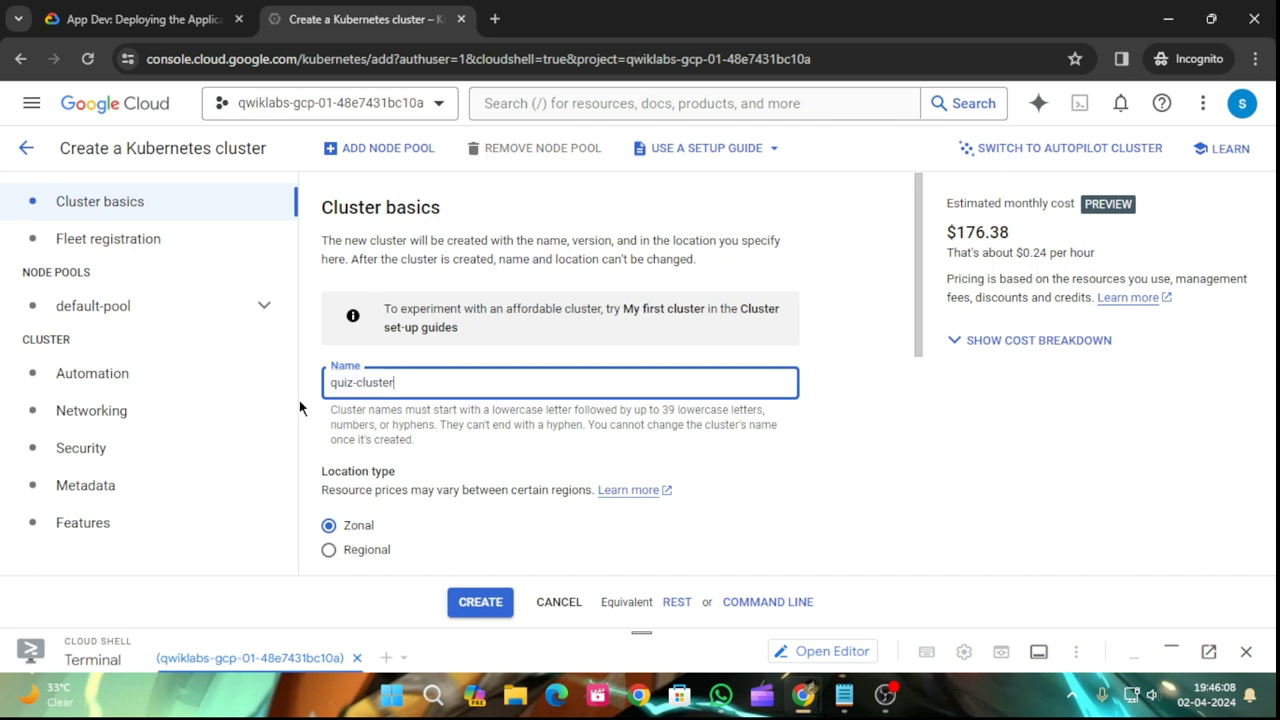
- Look up the required zone in the lab and set the cluster's zone to us-west1-c
{"action": "left_click", "coordinate": [140, 19]}
{"action": "scroll", "coordinate": [626, 455], "scroll_direction": "down", "scroll_amount": 1}
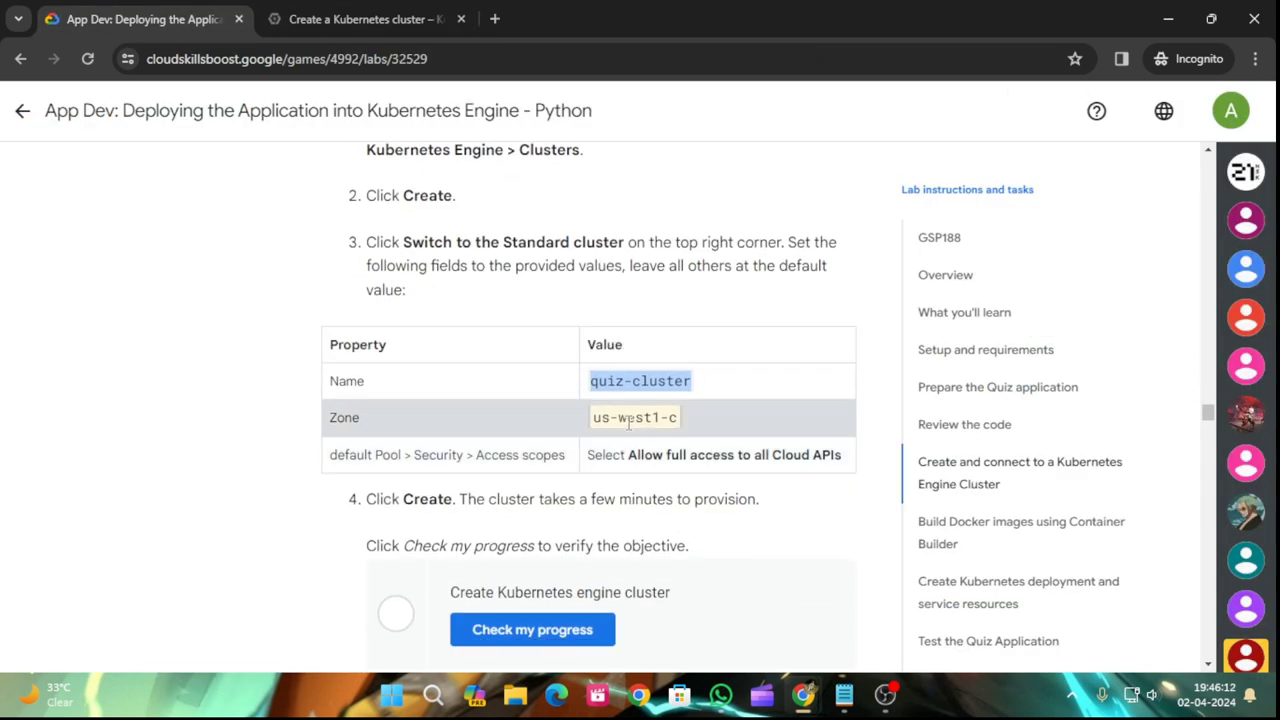
{"action": "left_click", "coordinate": [365, 19]}
{"action": "scroll", "coordinate": [582, 387], "scroll_direction": "down", "scroll_amount": 1}
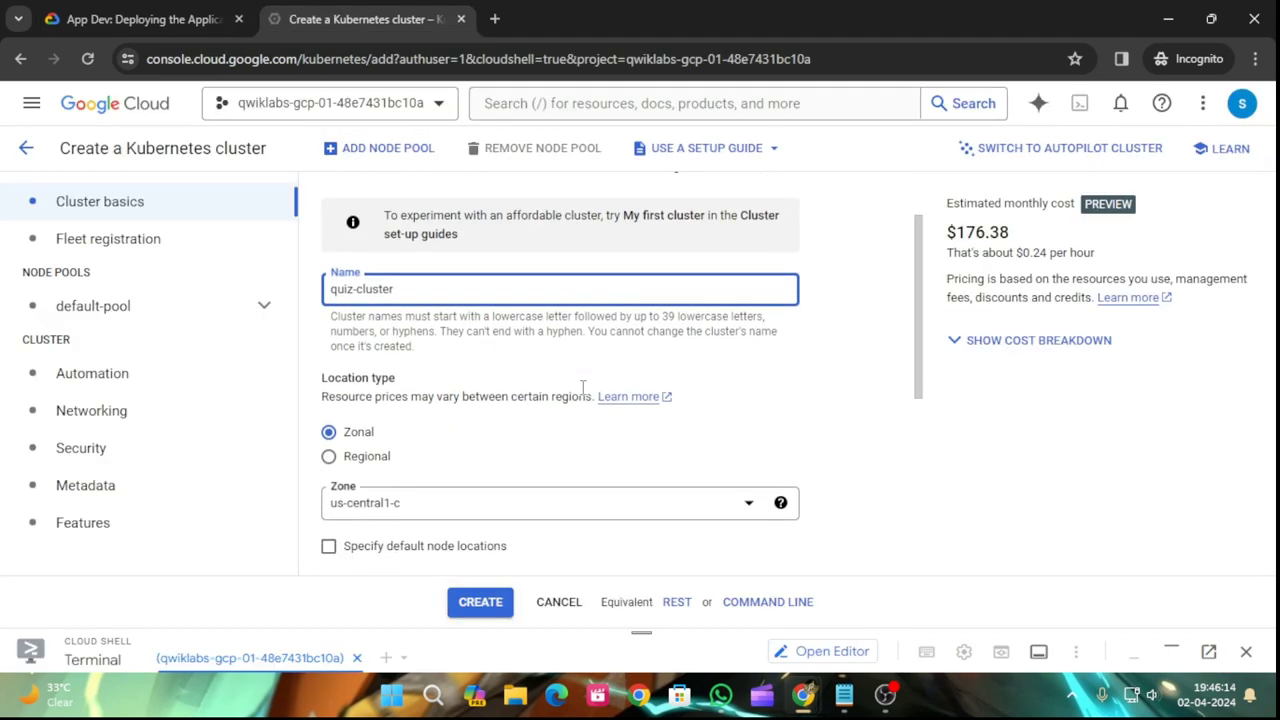
{"action": "left_click", "coordinate": [416, 508]}
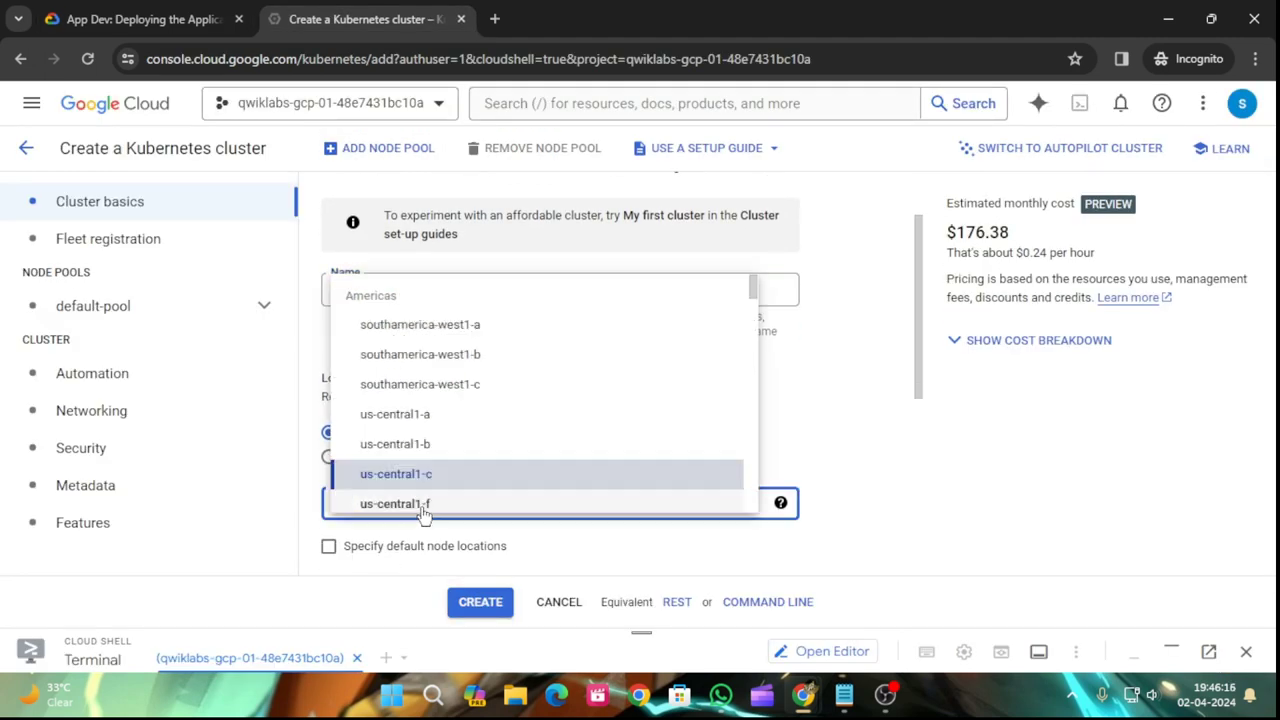
{"action": "scroll", "coordinate": [526, 411], "scroll_direction": "down", "scroll_amount": 5}
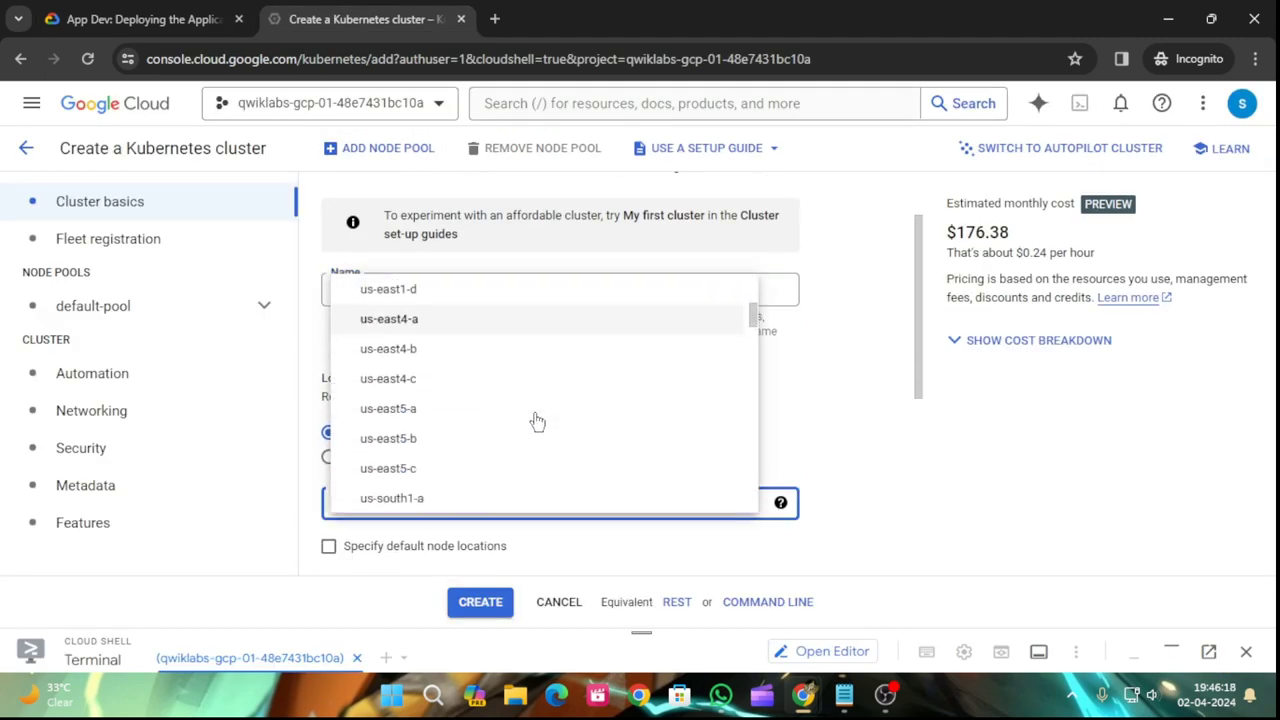
{"action": "left_click", "coordinate": [370, 487]}
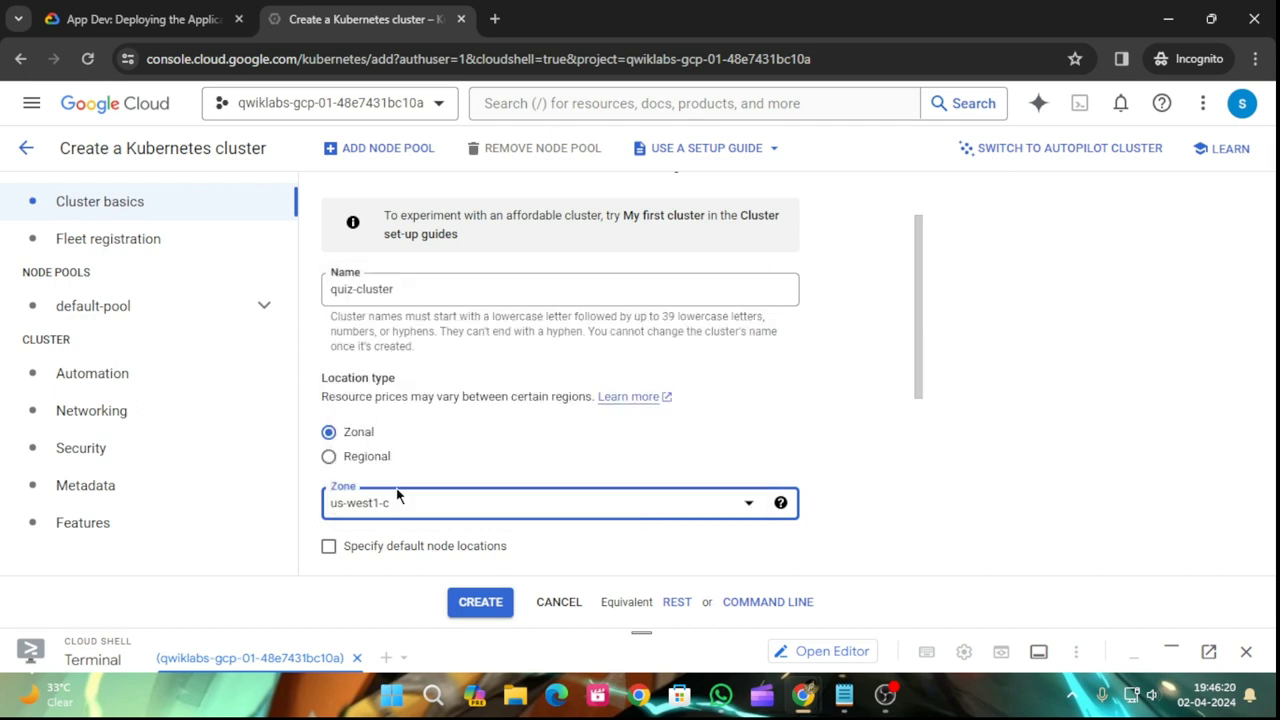
- Look up the lab's remaining property for the default pool and look for it in the cluster basics settings
{"action": "left_click", "coordinate": [186, 30]}
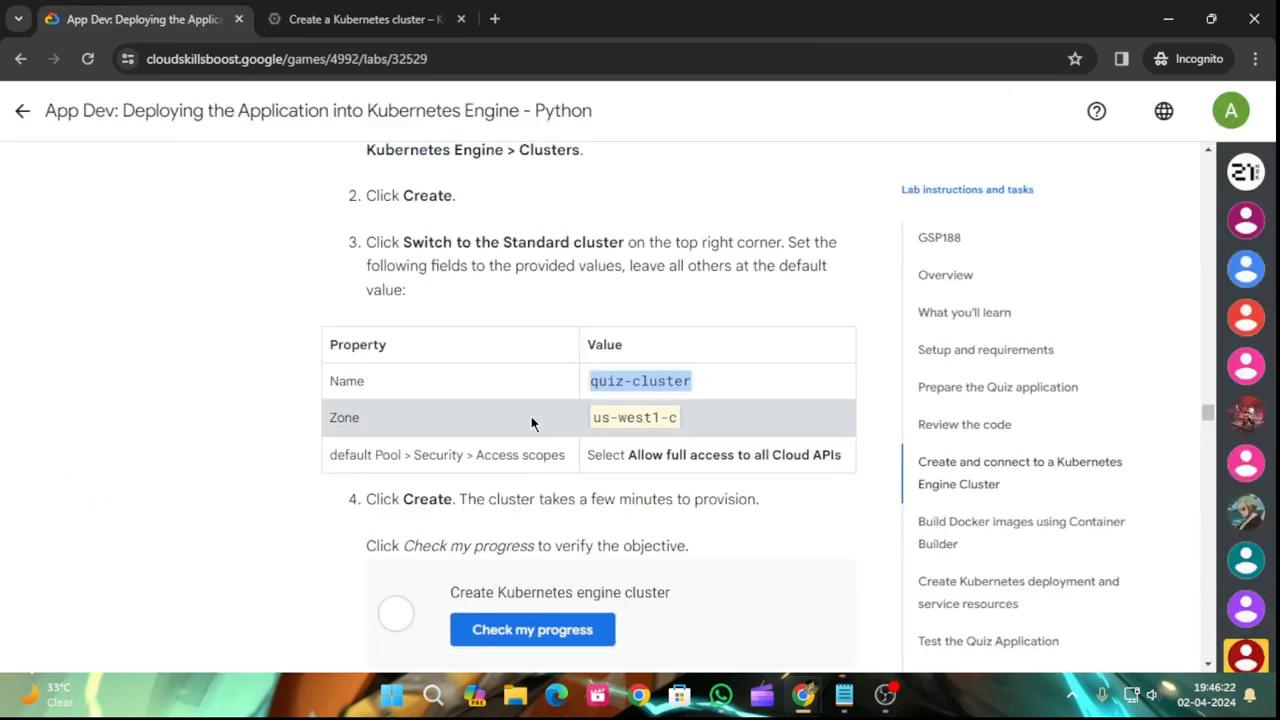
{"action": "scroll", "coordinate": [531, 420], "scroll_direction": "down", "scroll_amount": 1}
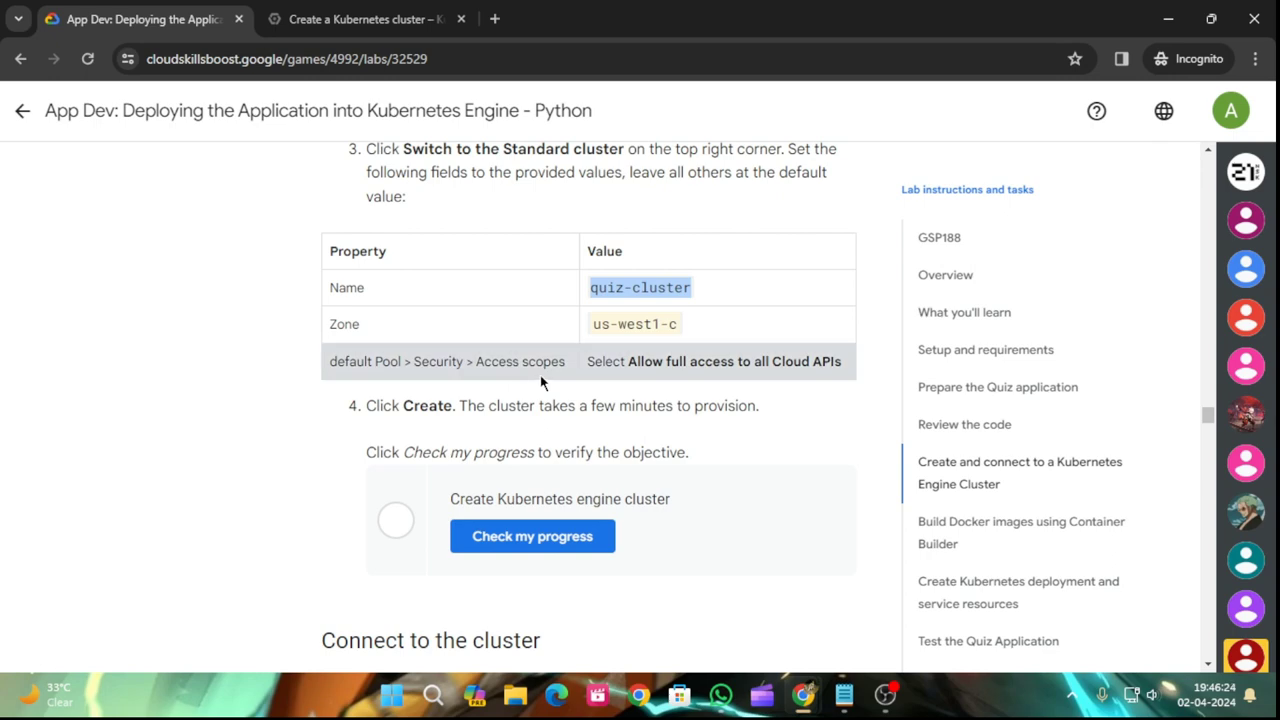
{"action": "left_click", "coordinate": [360, 19]}
{"action": "scroll", "coordinate": [495, 425], "scroll_direction": "down", "scroll_amount": 2}
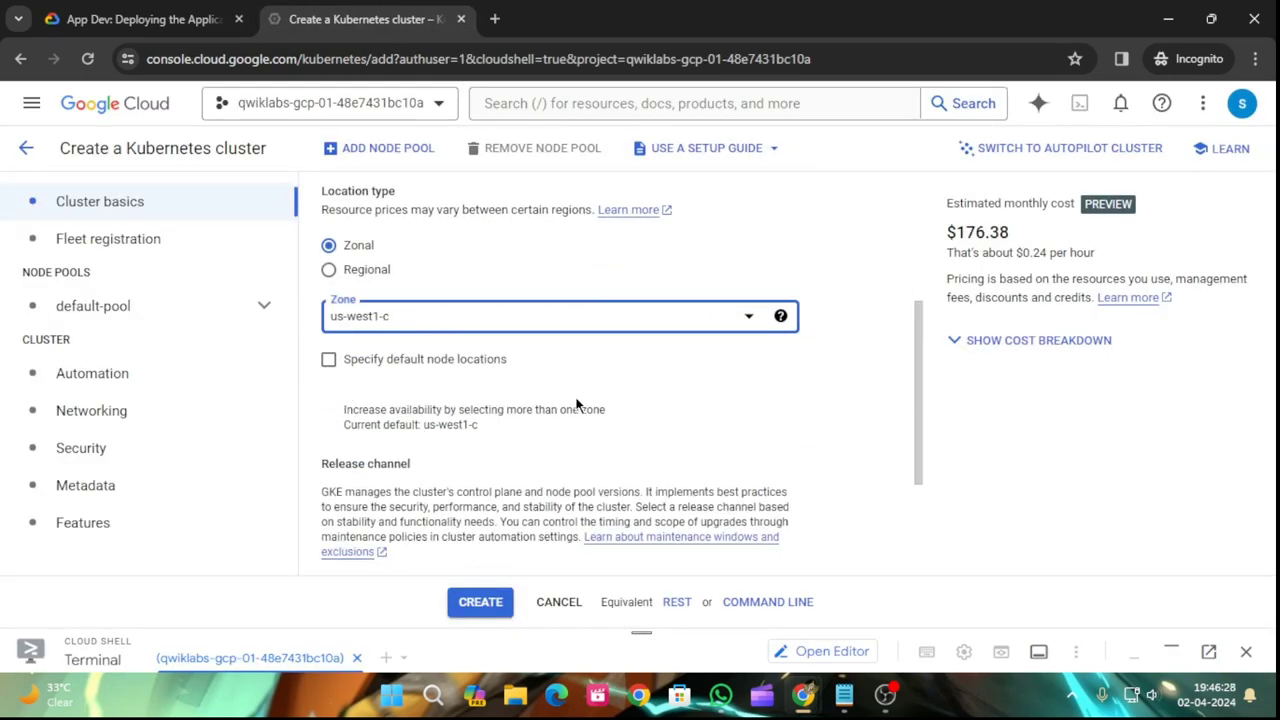
{"action": "scroll", "coordinate": [577, 420], "scroll_direction": "down", "scroll_amount": 4}
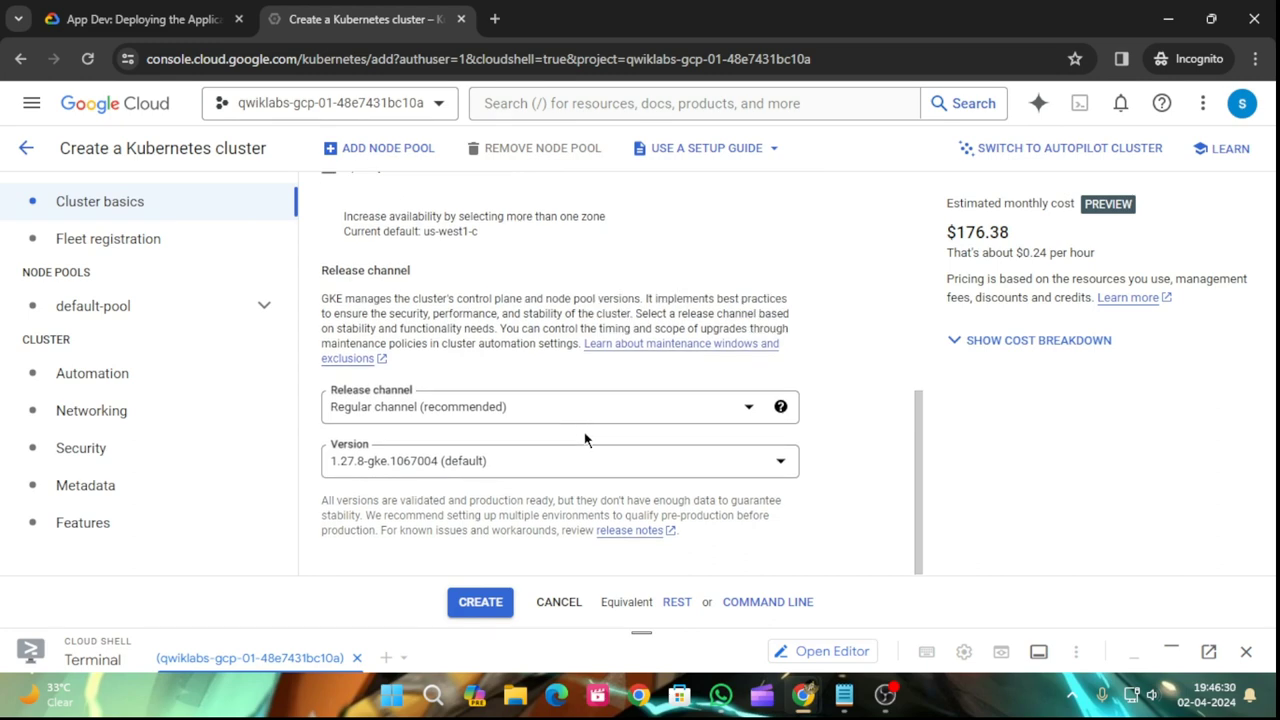
{"action": "scroll", "coordinate": [585, 440], "scroll_direction": "up", "scroll_amount": 4}
{"action": "scroll", "coordinate": [586, 438], "scroll_direction": "down", "scroll_amount": 4}
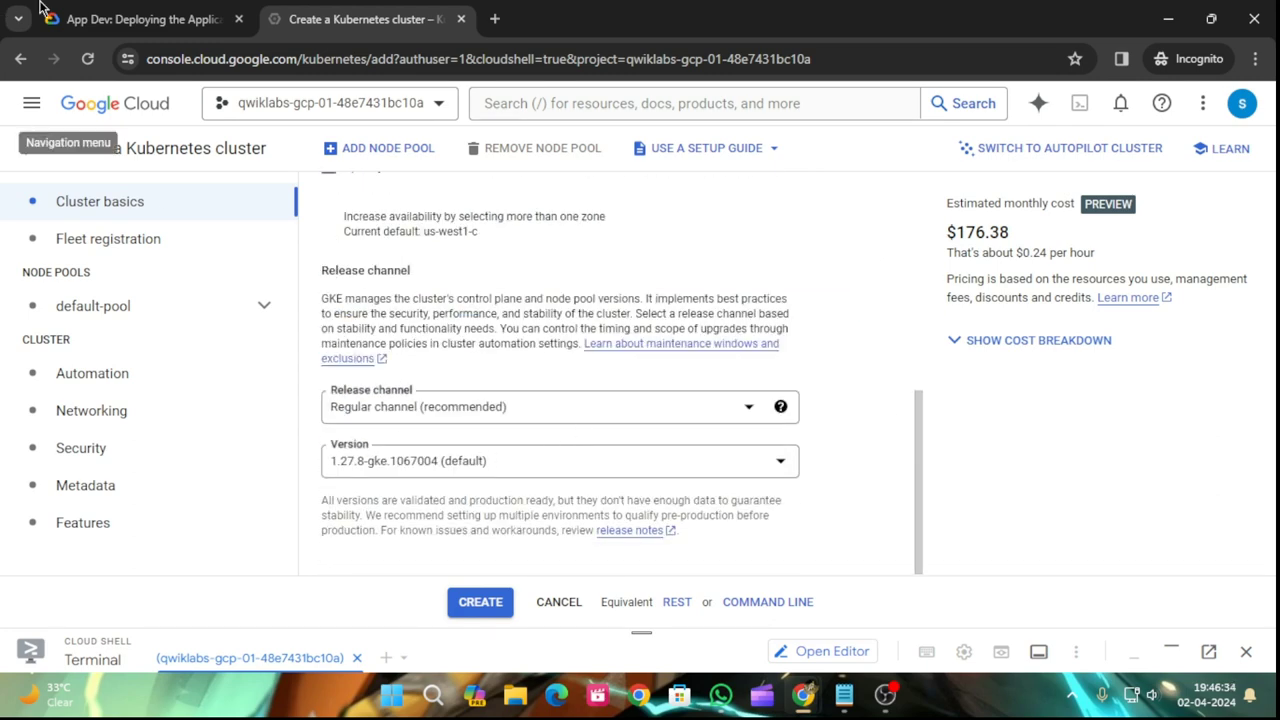
{"action": "left_click", "coordinate": [88, 8]}
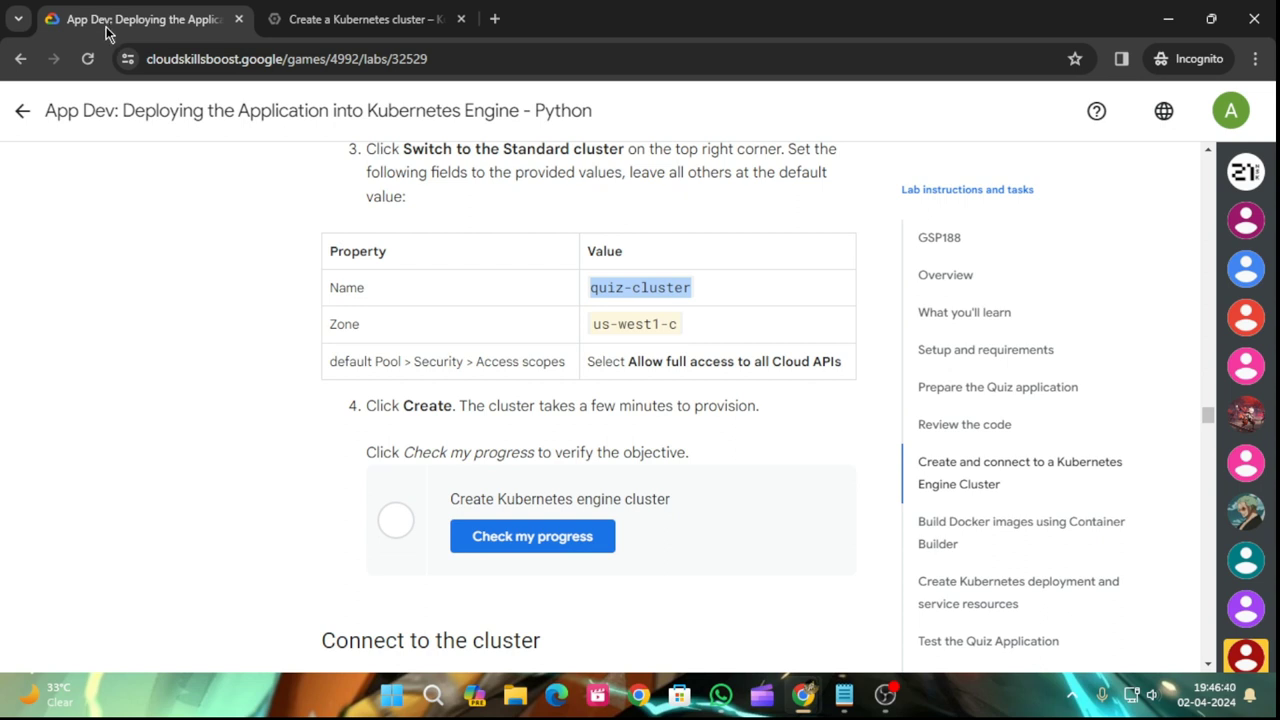
{"action": "left_click", "coordinate": [308, 8]}
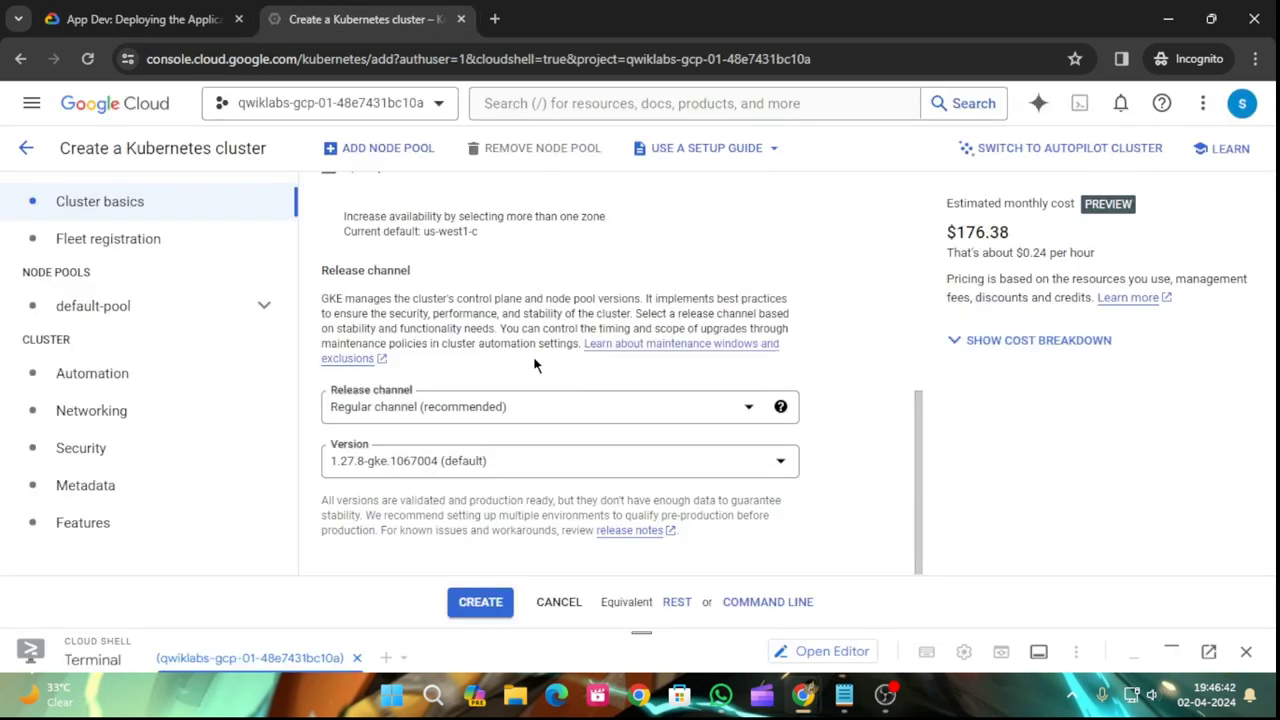
- In the default-pool security settings, set the access scopes to Allow full access to all Cloud APIs, as the lab specifies
{"action": "left_click", "coordinate": [265, 307]}
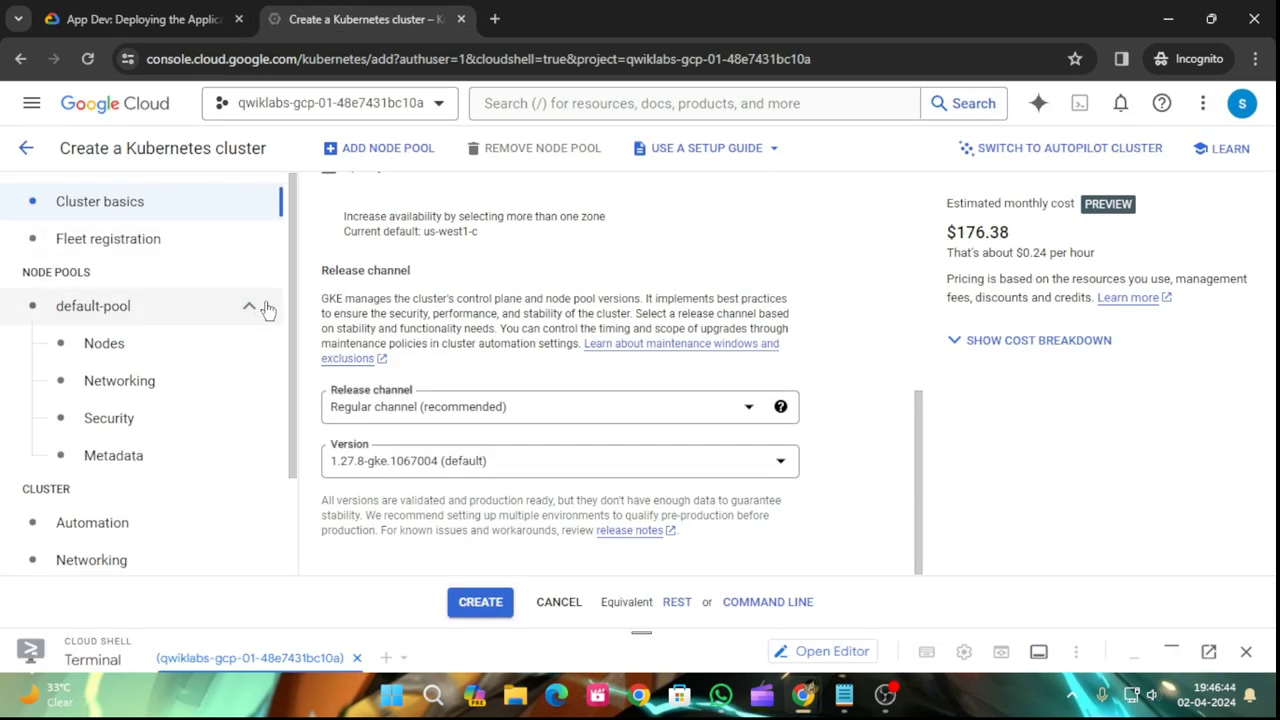
{"action": "left_click", "coordinate": [149, 420]}
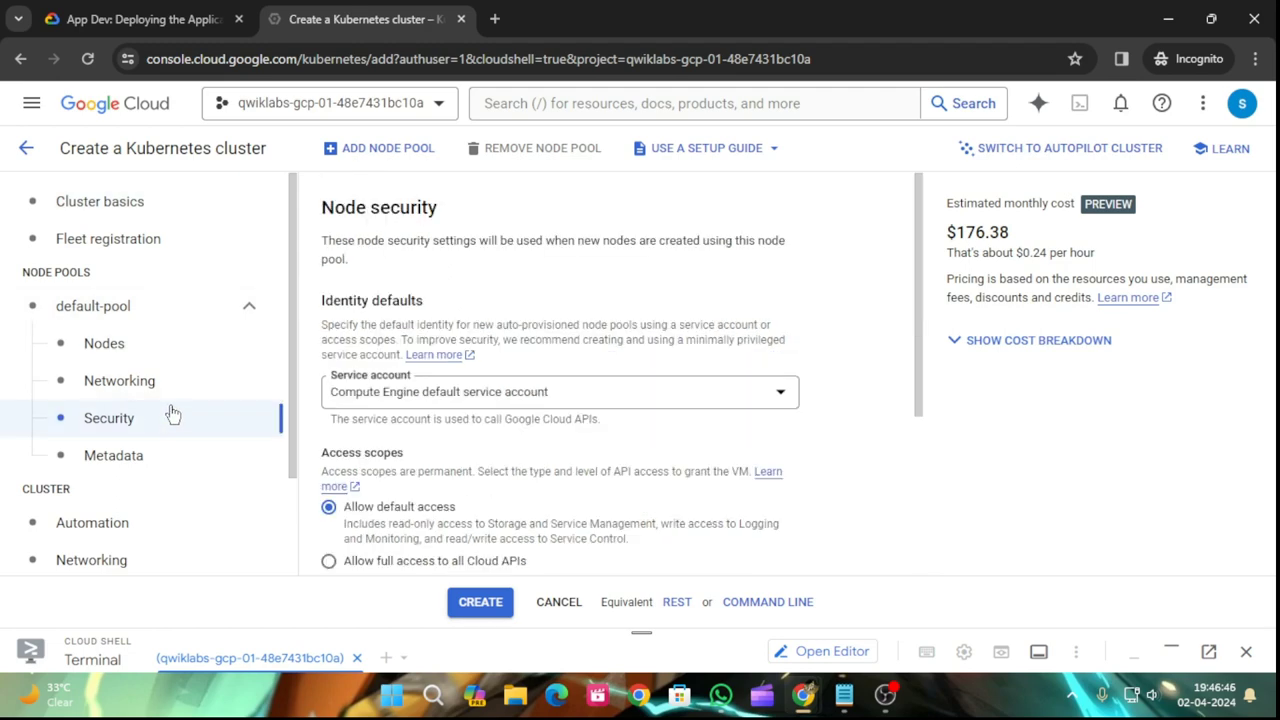
{"action": "scroll", "coordinate": [529, 446], "scroll_direction": "down", "scroll_amount": 2}
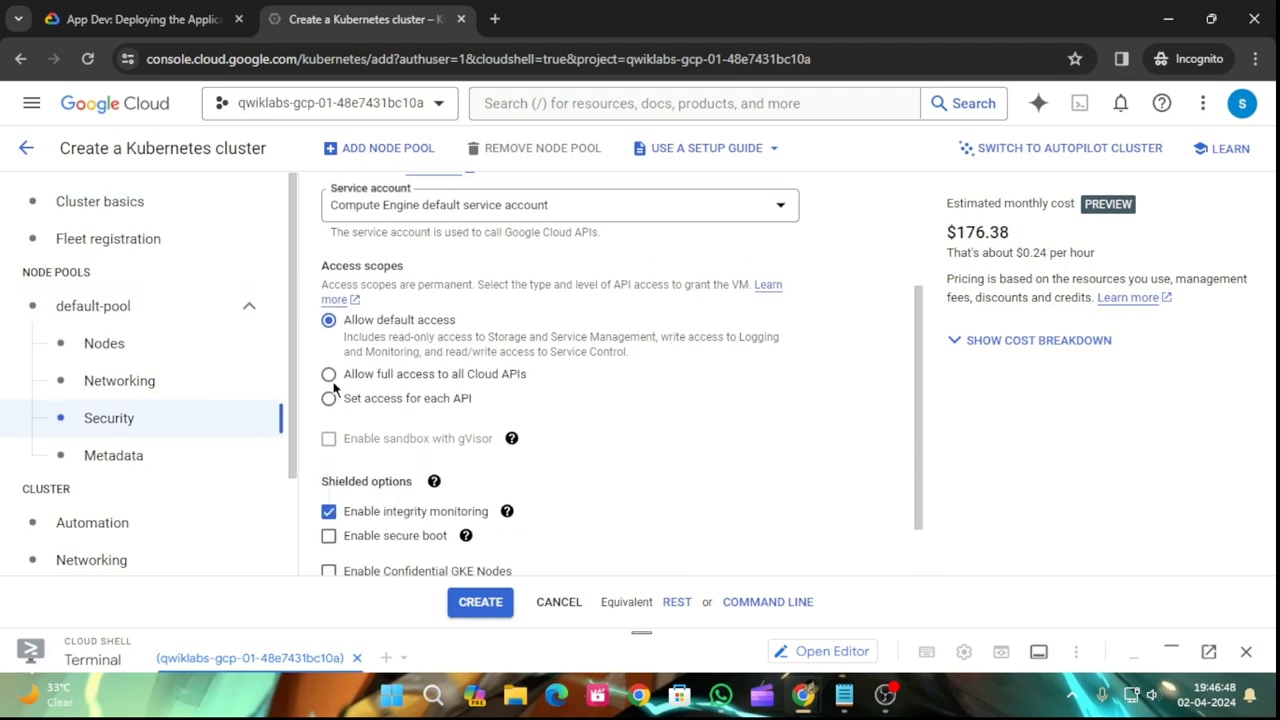
{"action": "left_click", "coordinate": [185, 8]}
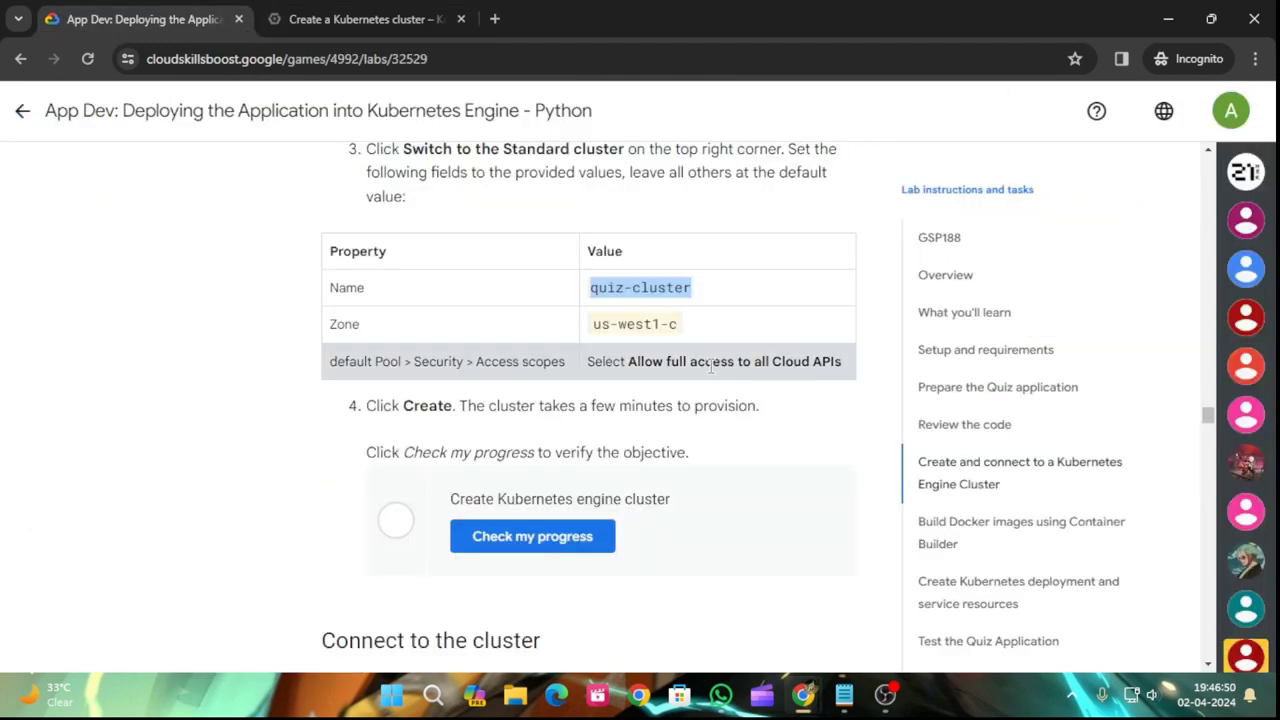
{"action": "left_click", "coordinate": [360, 19]}
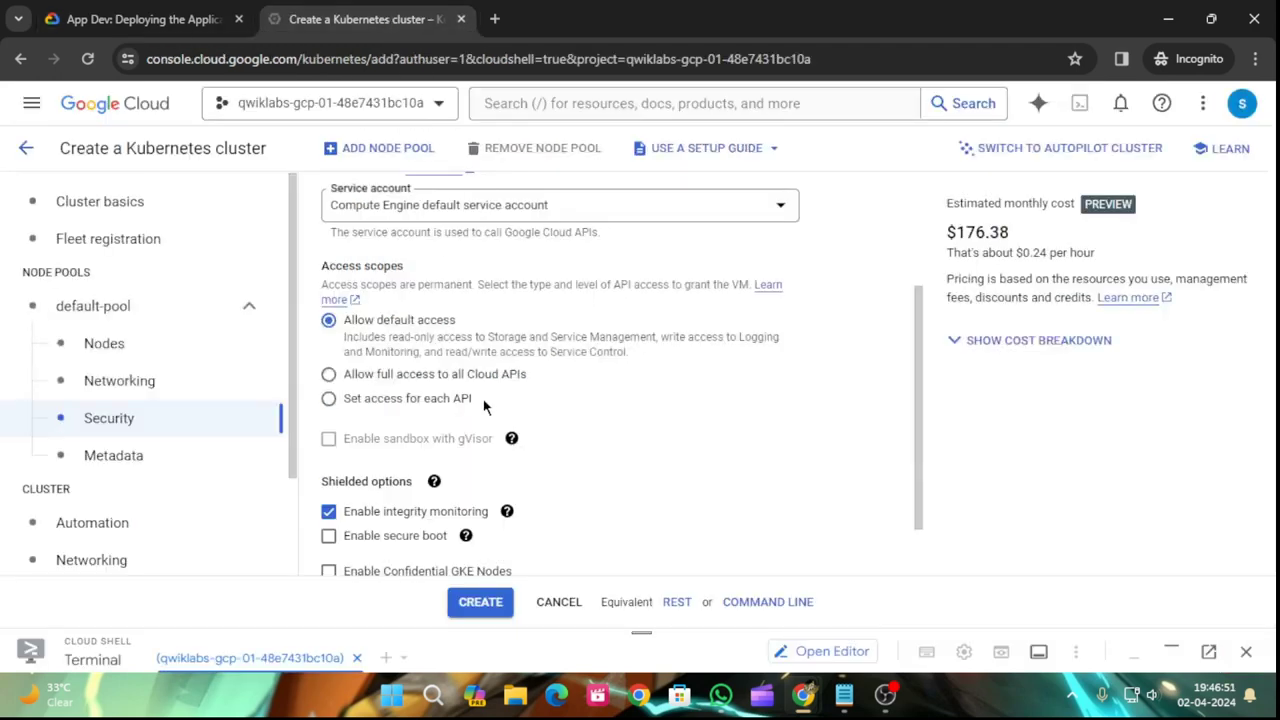
{"action": "left_click", "coordinate": [329, 374]}
- Recheck the lab's property table and submit the creation of the quiz-cluster
{"action": "left_click", "coordinate": [222, 19]}
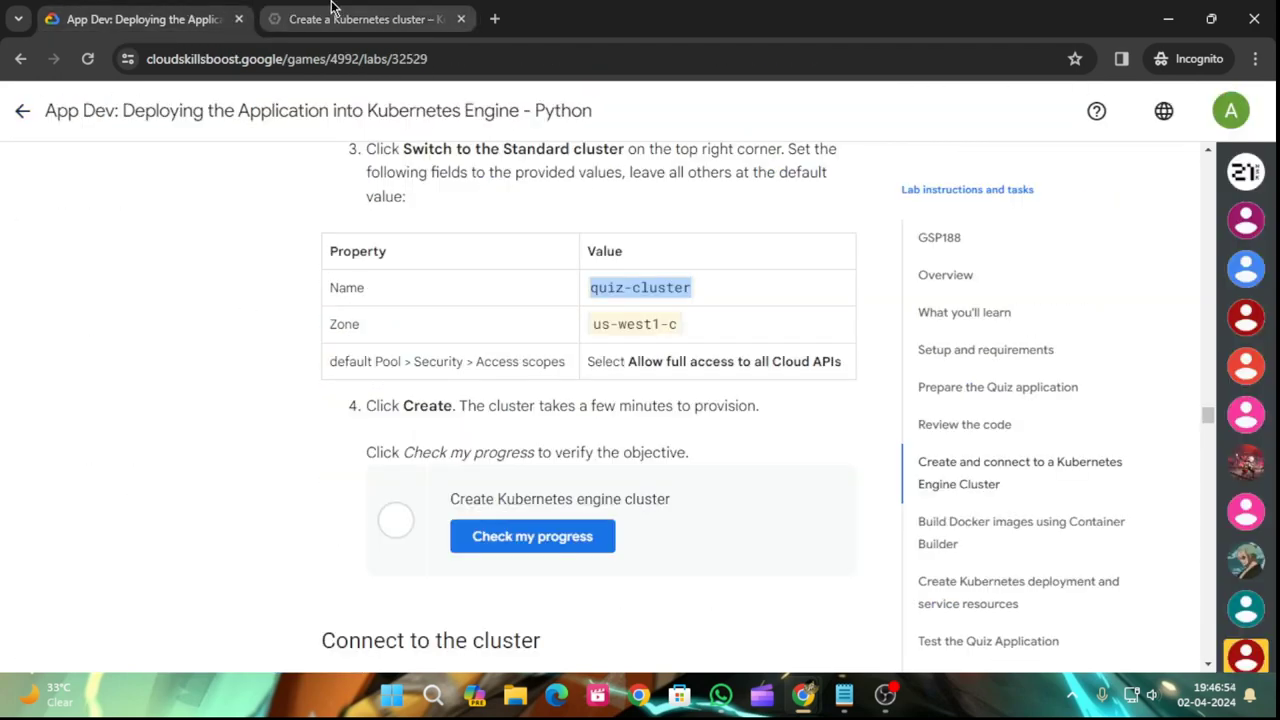
{"action": "left_click", "coordinate": [360, 19]}
{"action": "left_click", "coordinate": [486, 602]}
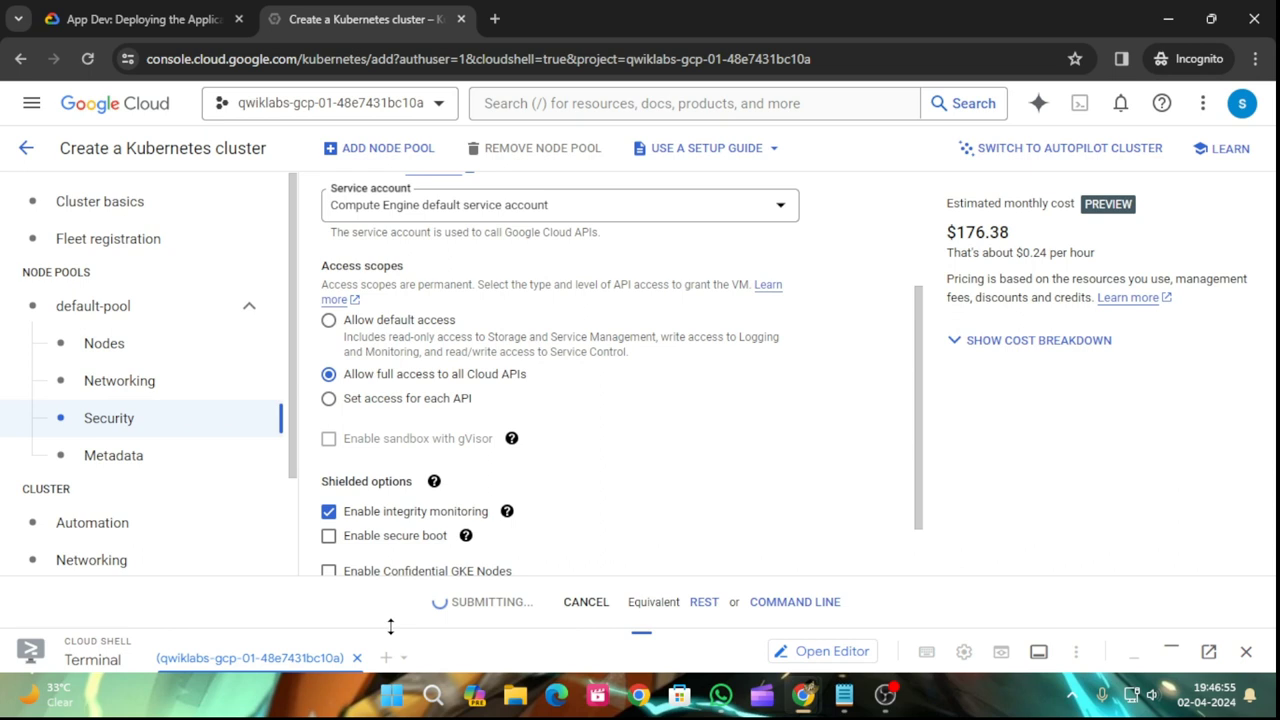
- Check the lab progress for the Create Kubernetes engine cluster objective
{"action": "left_click", "coordinate": [160, 19]}
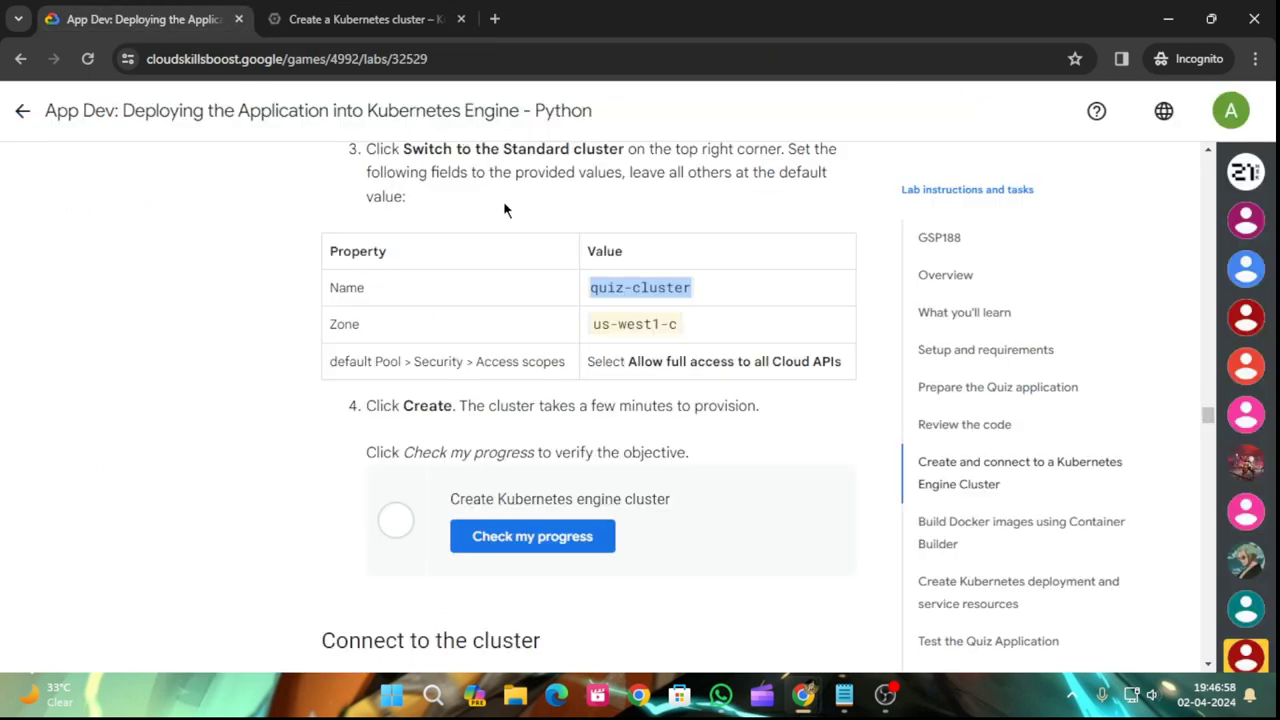
{"action": "left_click", "coordinate": [540, 538]}
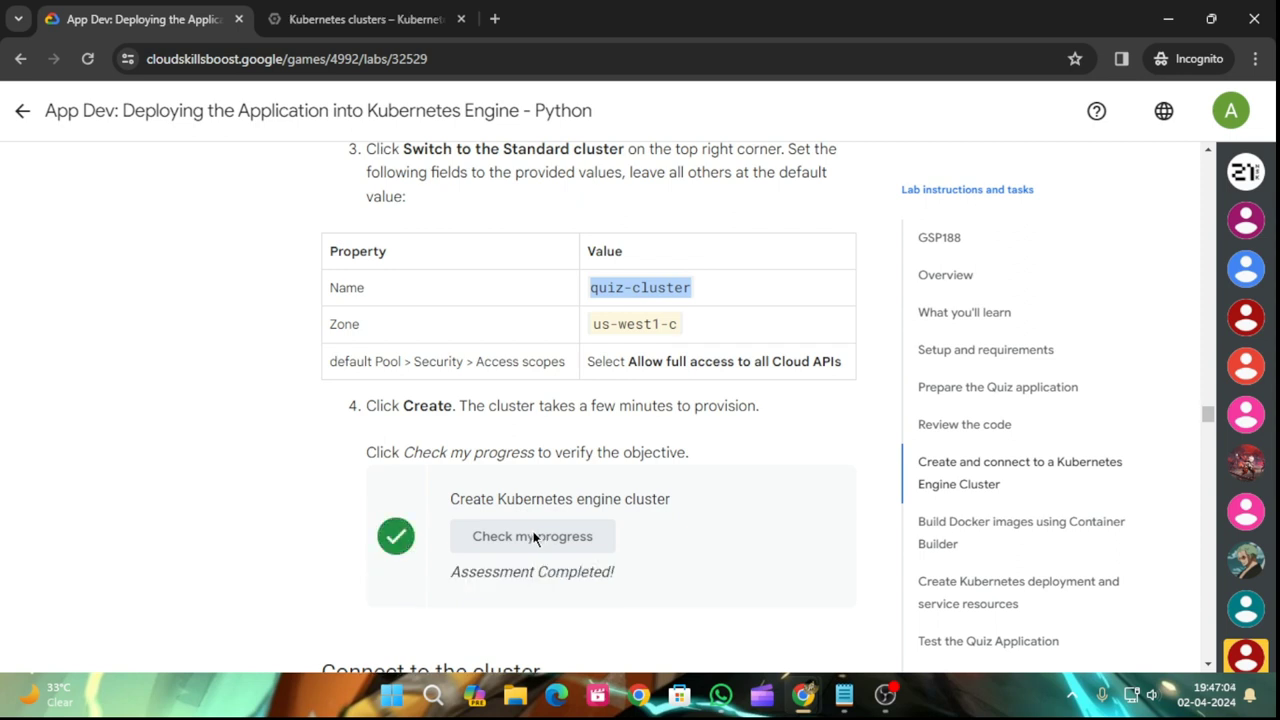
- Read the lab's Connect to the cluster section, comparing it with the Kubernetes clusters page in the console
{"action": "scroll", "coordinate": [533, 538], "scroll_direction": "down", "scroll_amount": 3}
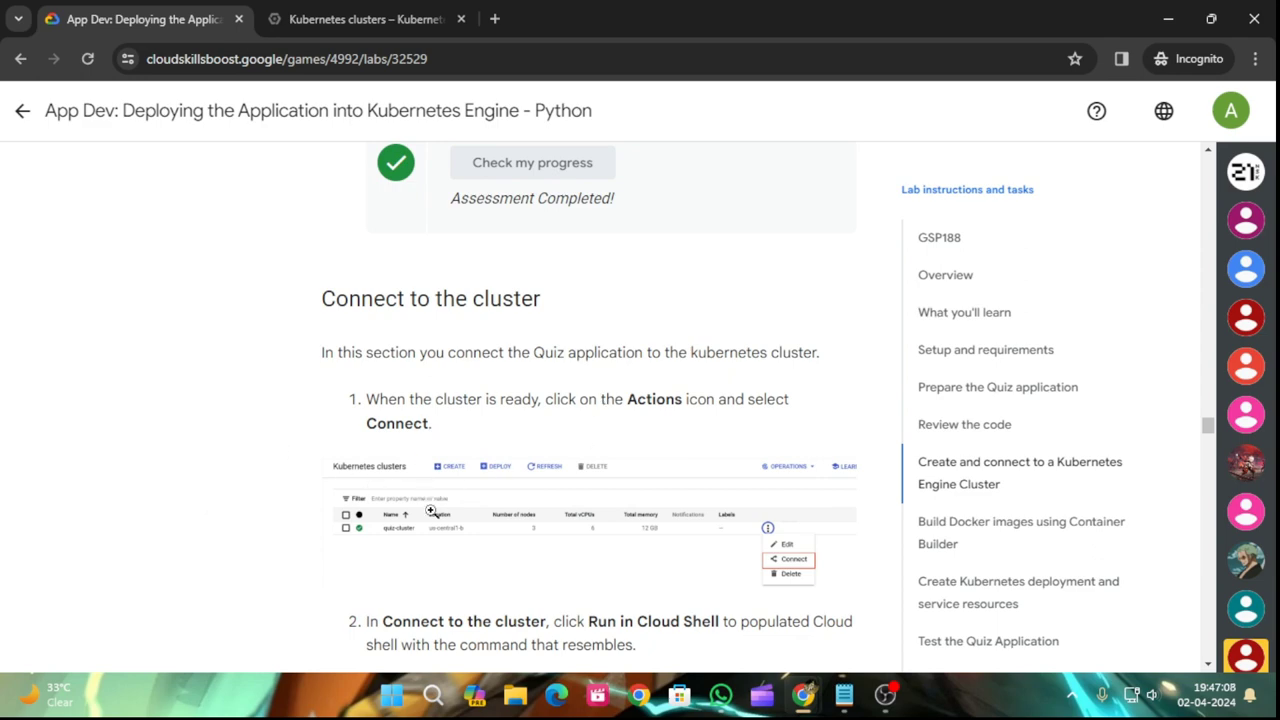
{"action": "left_click", "coordinate": [418, 8]}
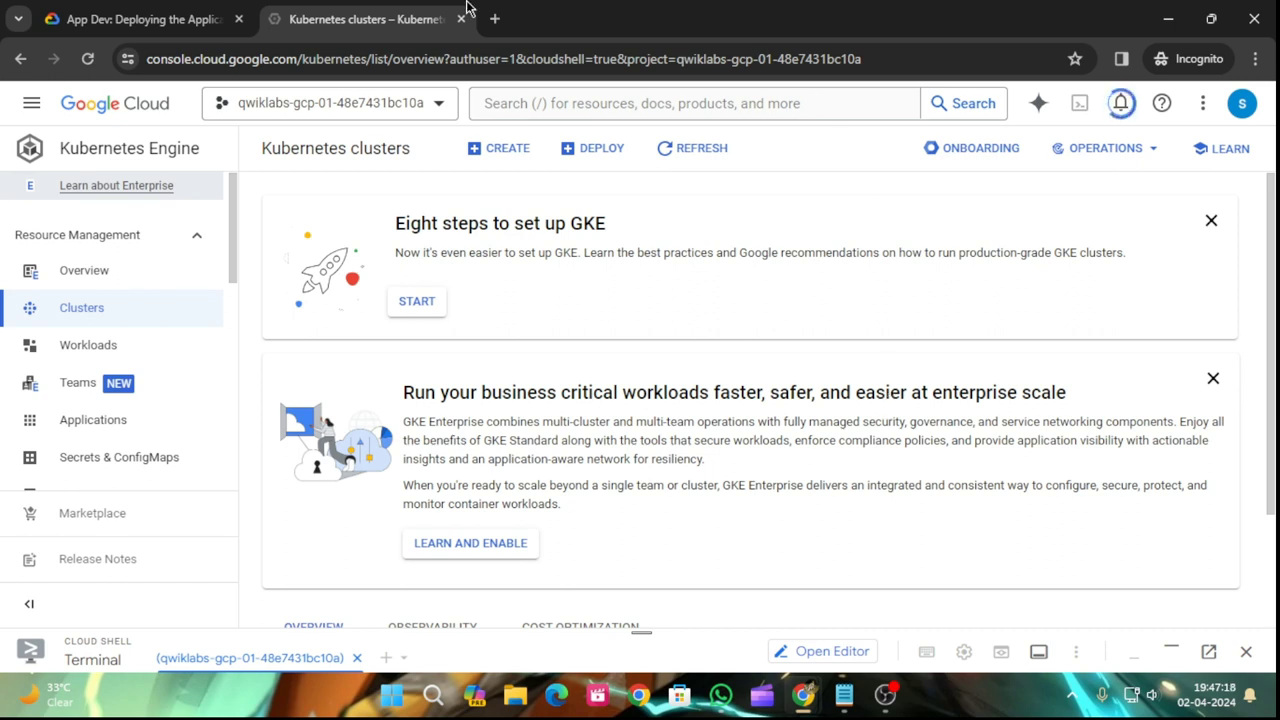
{"action": "left_click", "coordinate": [140, 19]}
{"action": "scroll", "coordinate": [628, 526], "scroll_direction": "down", "scroll_amount": 2}
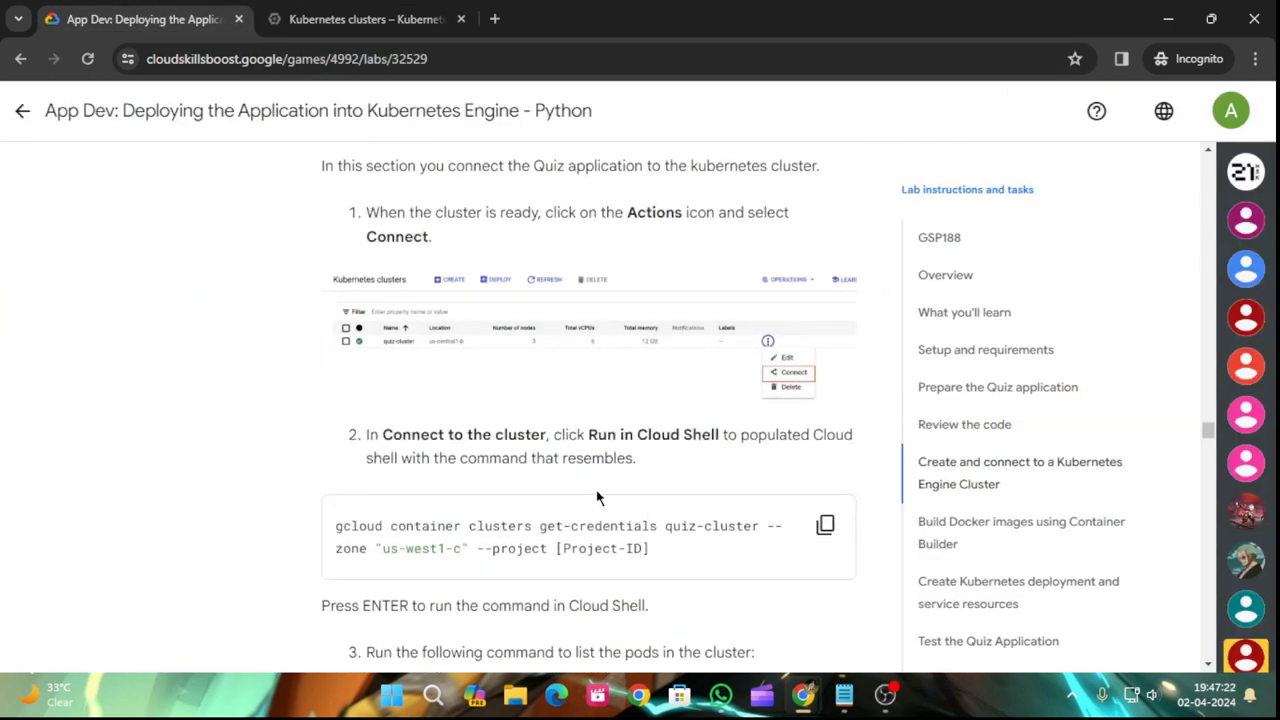
{"action": "scroll", "coordinate": [597, 497], "scroll_direction": "down", "scroll_amount": 5}
{"action": "scroll", "coordinate": [601, 466], "scroll_direction": "up", "scroll_amount": 7}
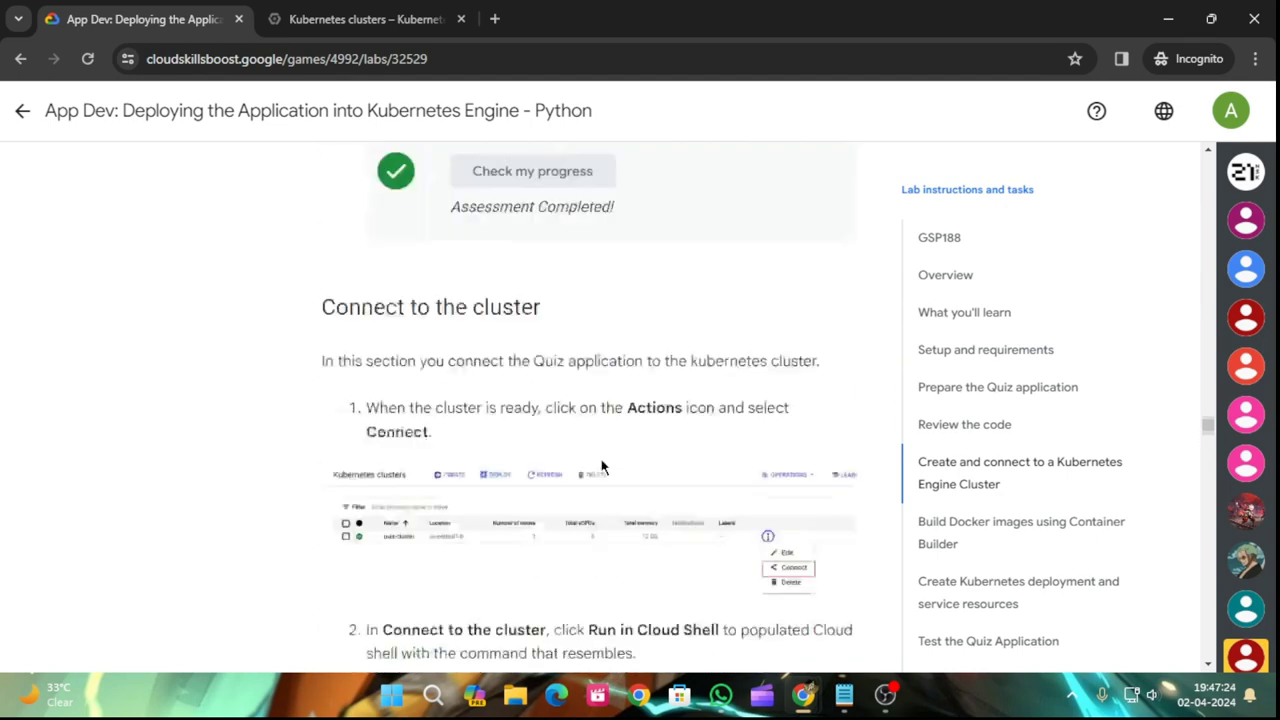
{"action": "scroll", "coordinate": [601, 466], "scroll_direction": "up", "scroll_amount": 1}
{"action": "left_click", "coordinate": [334, 12]}
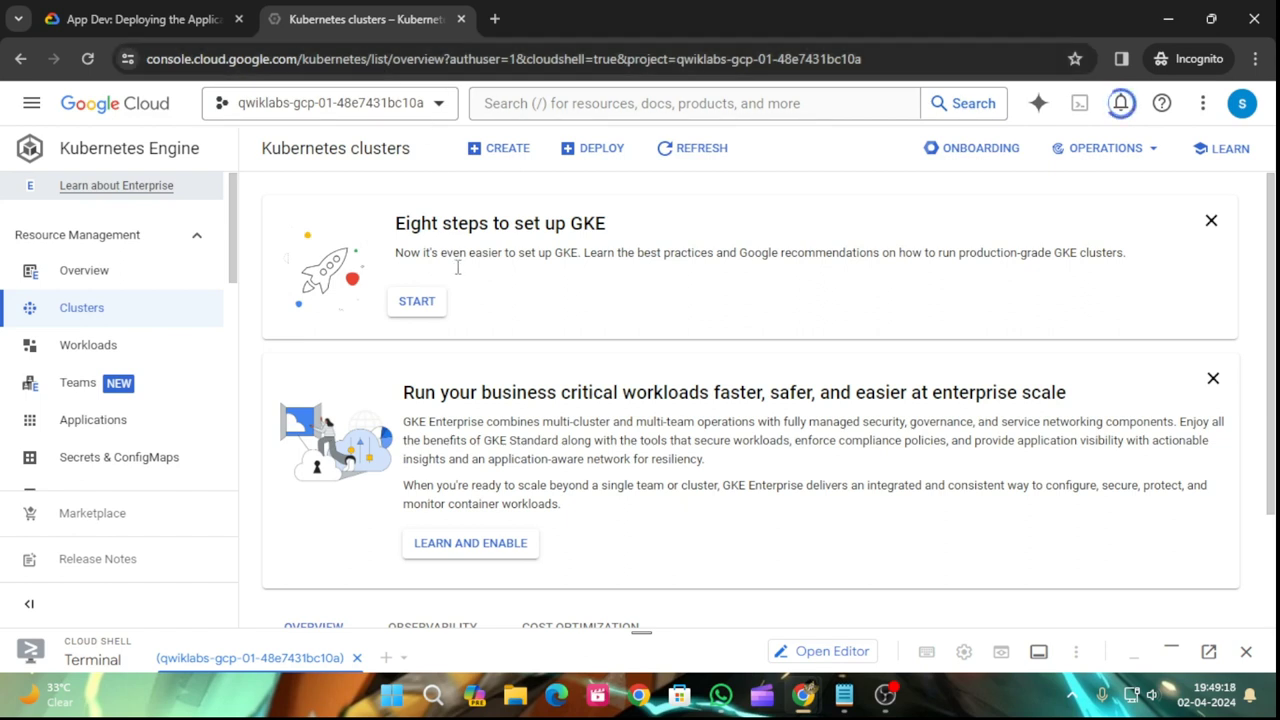
- Check quiz-cluster's status in the clusters list against the lab's instruction to connect once the cluster is ready
{"action": "left_click", "coordinate": [220, 12]}
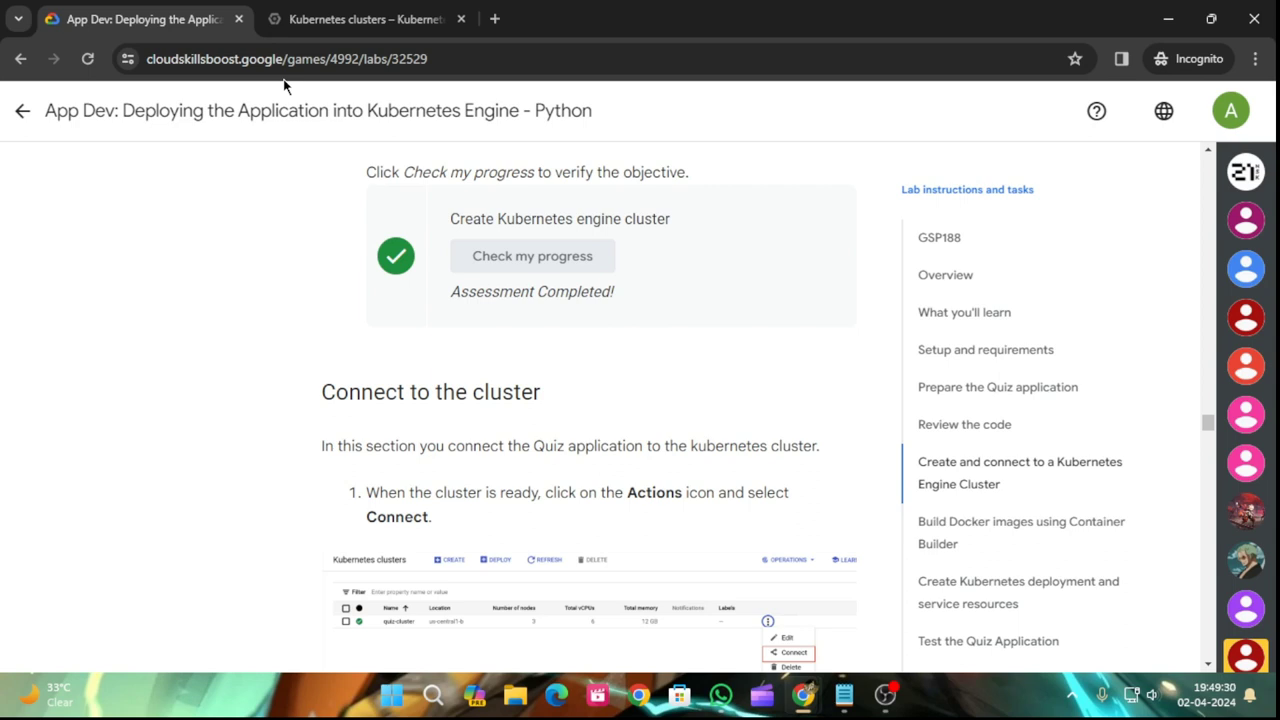
{"action": "left_click", "coordinate": [315, 8]}
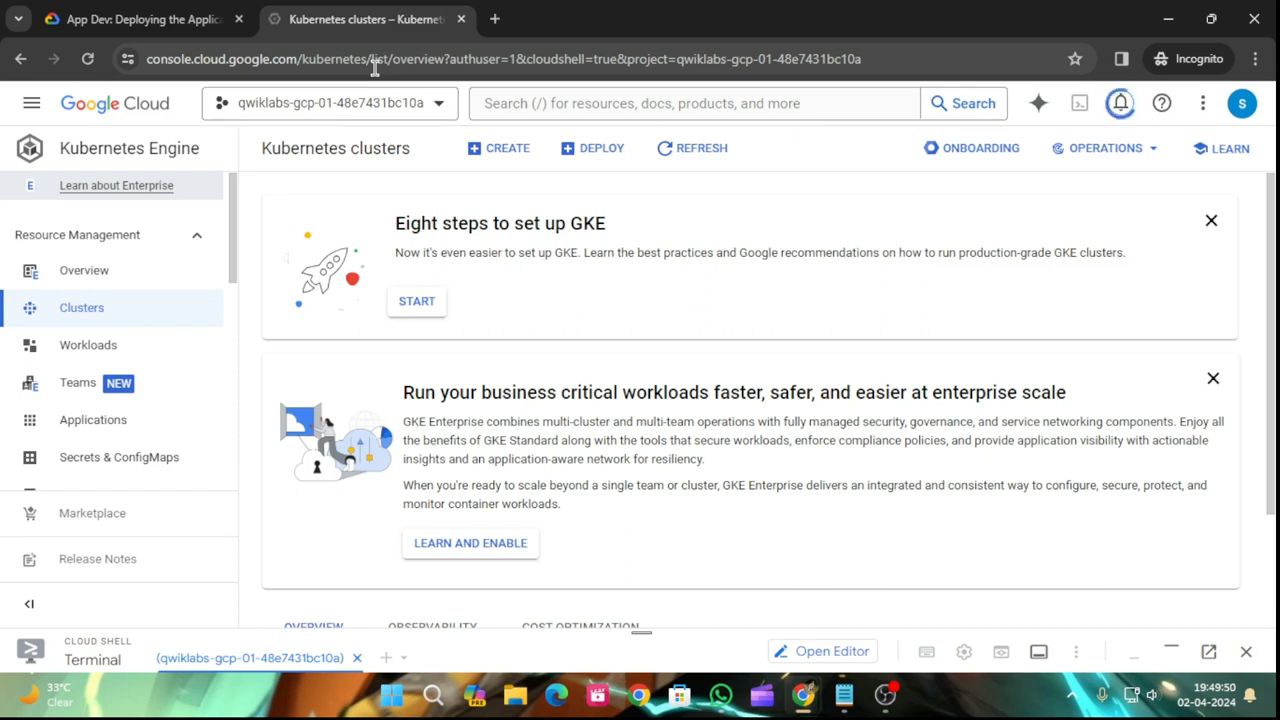
{"action": "scroll", "coordinate": [700, 463], "scroll_direction": "down", "scroll_amount": 3}
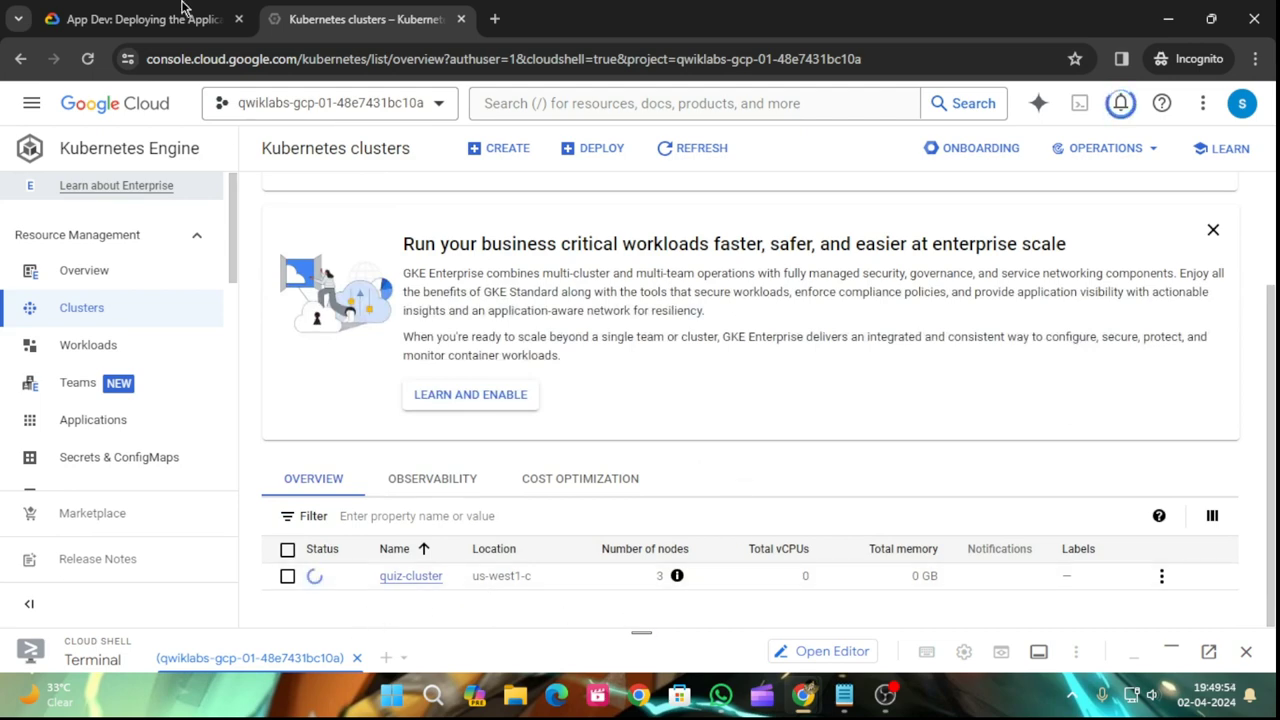
{"action": "key", "text": "ctrl+shift+Tab"}
{"action": "scroll", "coordinate": [440, 345], "scroll_direction": "up", "scroll_amount": 1}
{"action": "scroll", "coordinate": [450, 390], "scroll_direction": "down", "scroll_amount": 2}
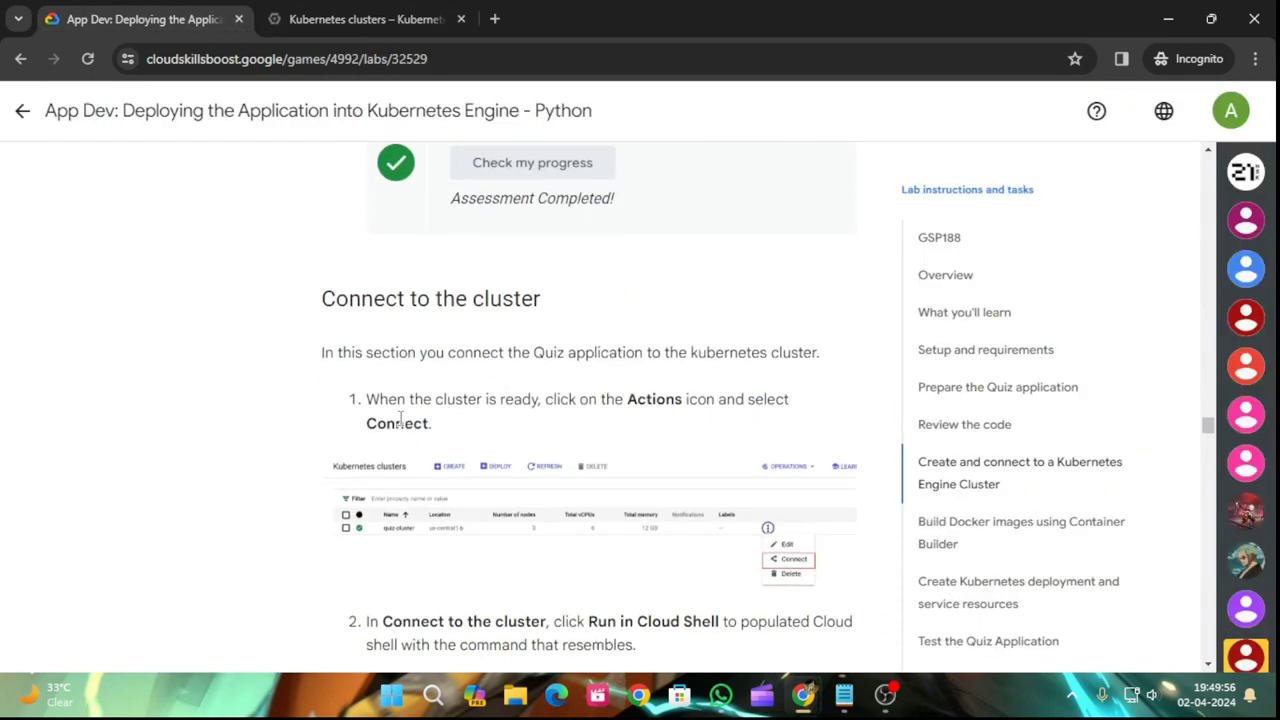
{"action": "left_click_drag", "start_coordinate": [369, 398], "coordinate": [241, 447]}
{"action": "key", "text": "ctrl+Tab"}
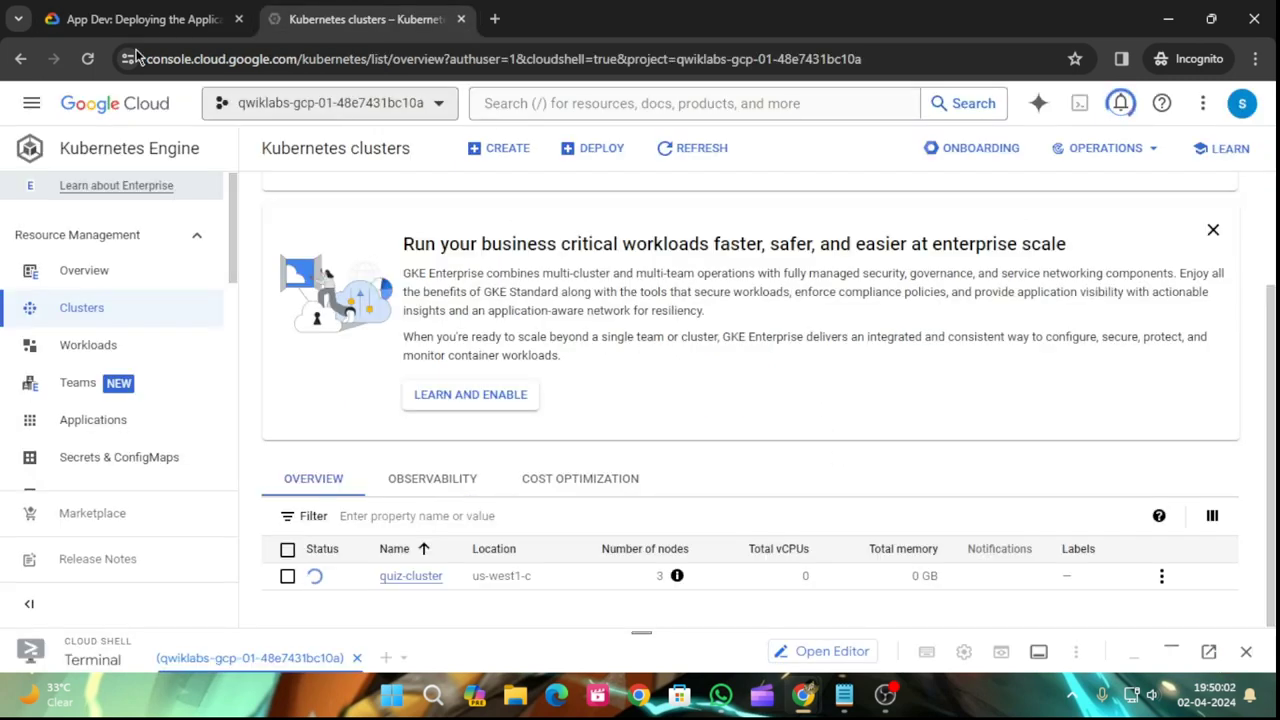
- Reload the Kubernetes clusters page and check whether quiz-cluster has finished provisioning
{"action": "left_click", "coordinate": [92, 62]}
{"action": "left_click", "coordinate": [740, 179]}
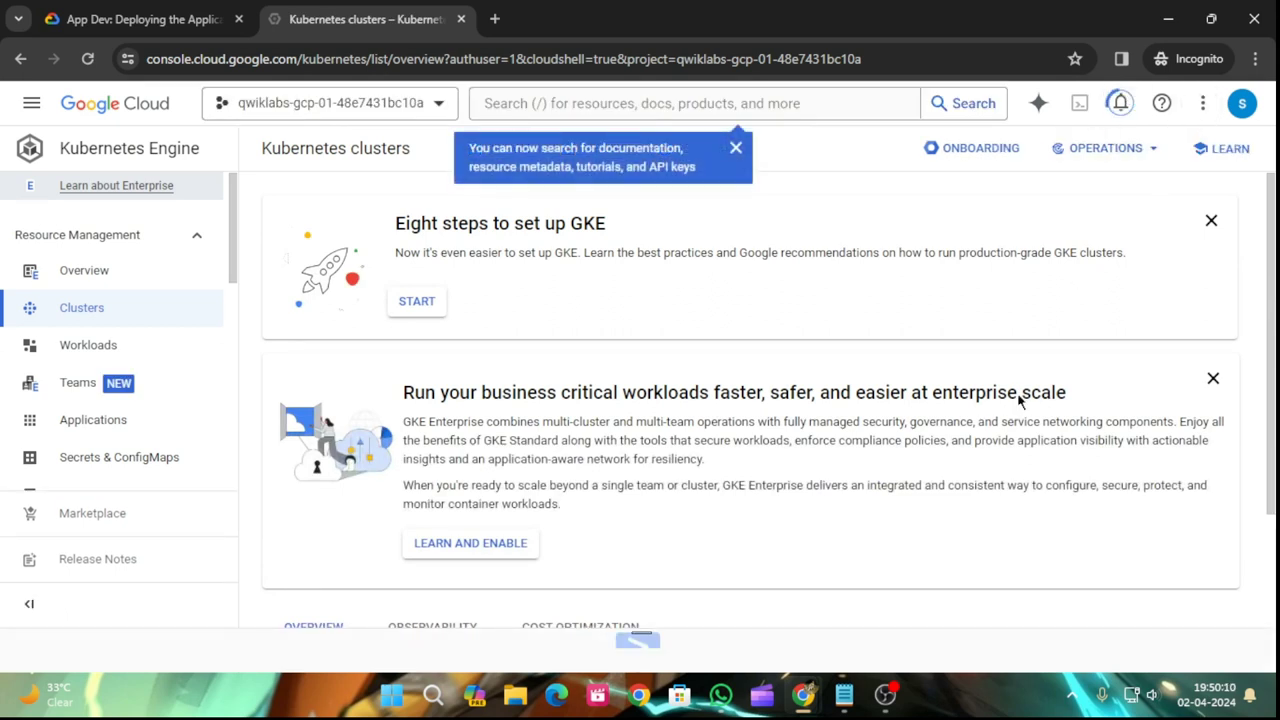
{"action": "scroll", "coordinate": [963, 436], "scroll_direction": "down", "scroll_amount": 3}
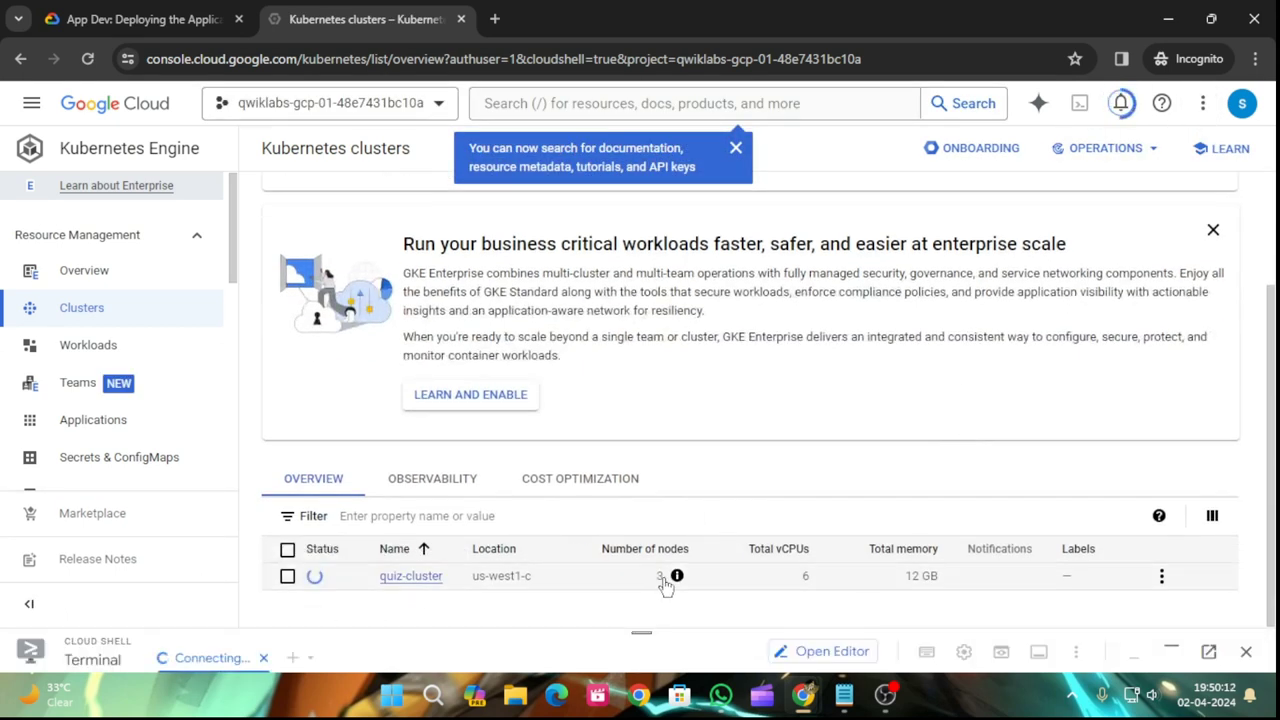
{"action": "mouse_move", "coordinate": [694, 586]}
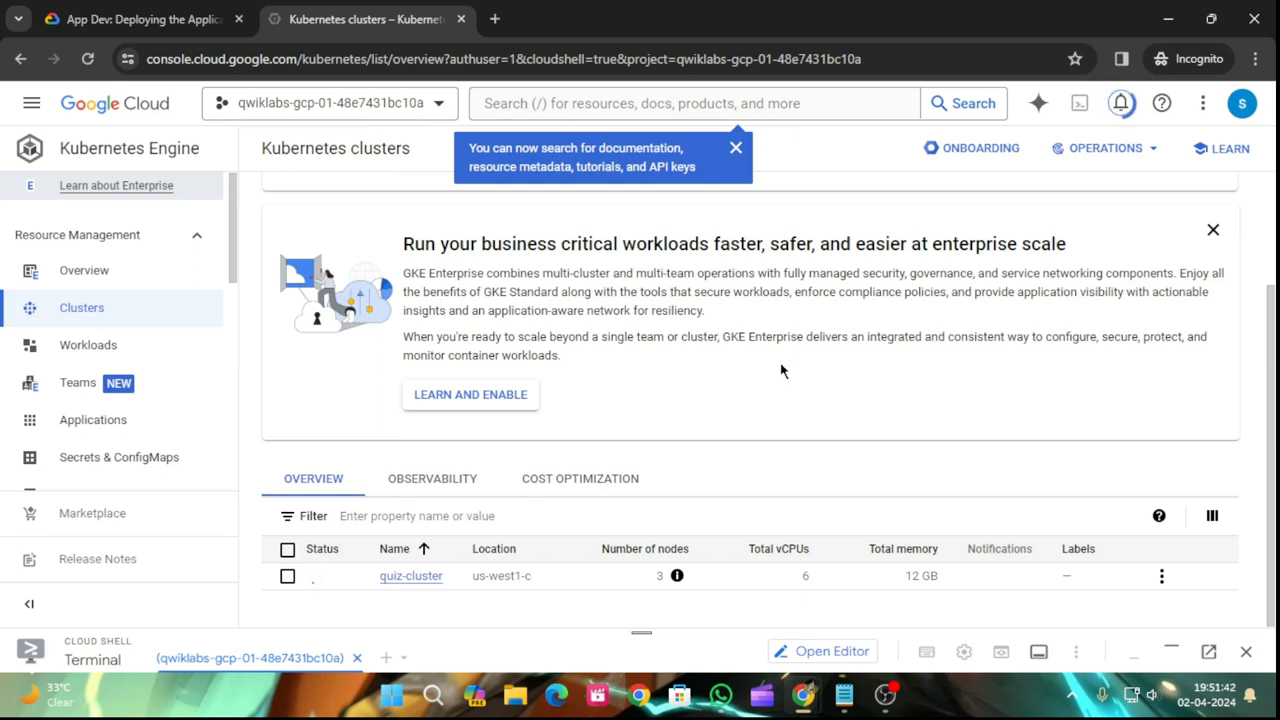
{"action": "left_click", "coordinate": [87, 59]}
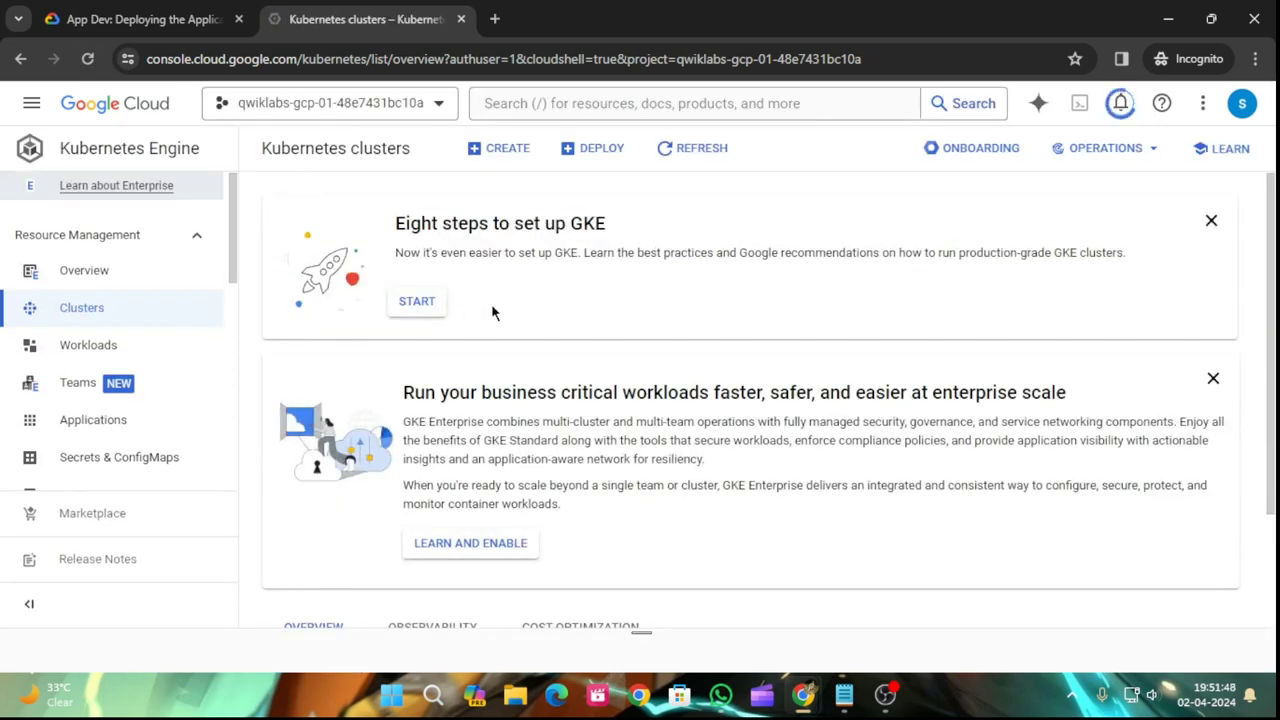
{"action": "scroll", "coordinate": [491, 313], "scroll_direction": "down", "scroll_amount": 2}
- Leave the lab for the Level 1 game page and reopen the Kubernetes Engine - Python lab from the Level Up! module
{"action": "left_click", "coordinate": [145, 19]}
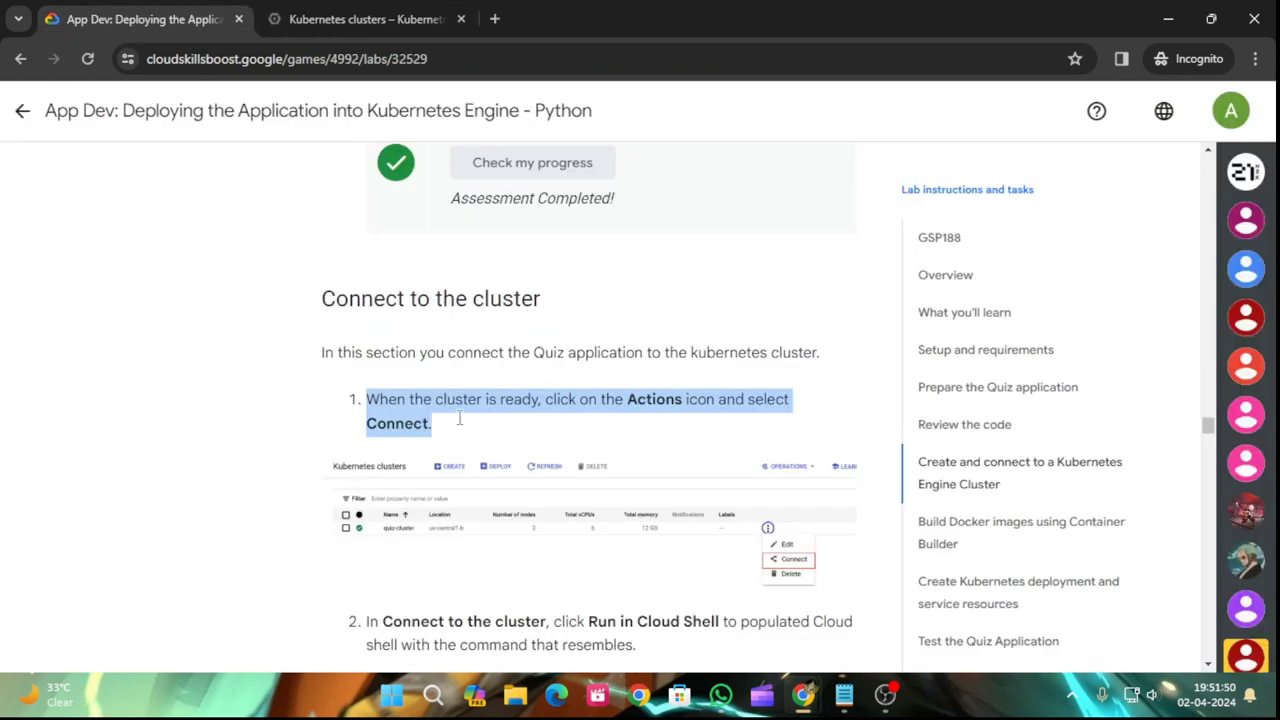
{"action": "scroll", "coordinate": [530, 445], "scroll_direction": "up", "scroll_amount": 3}
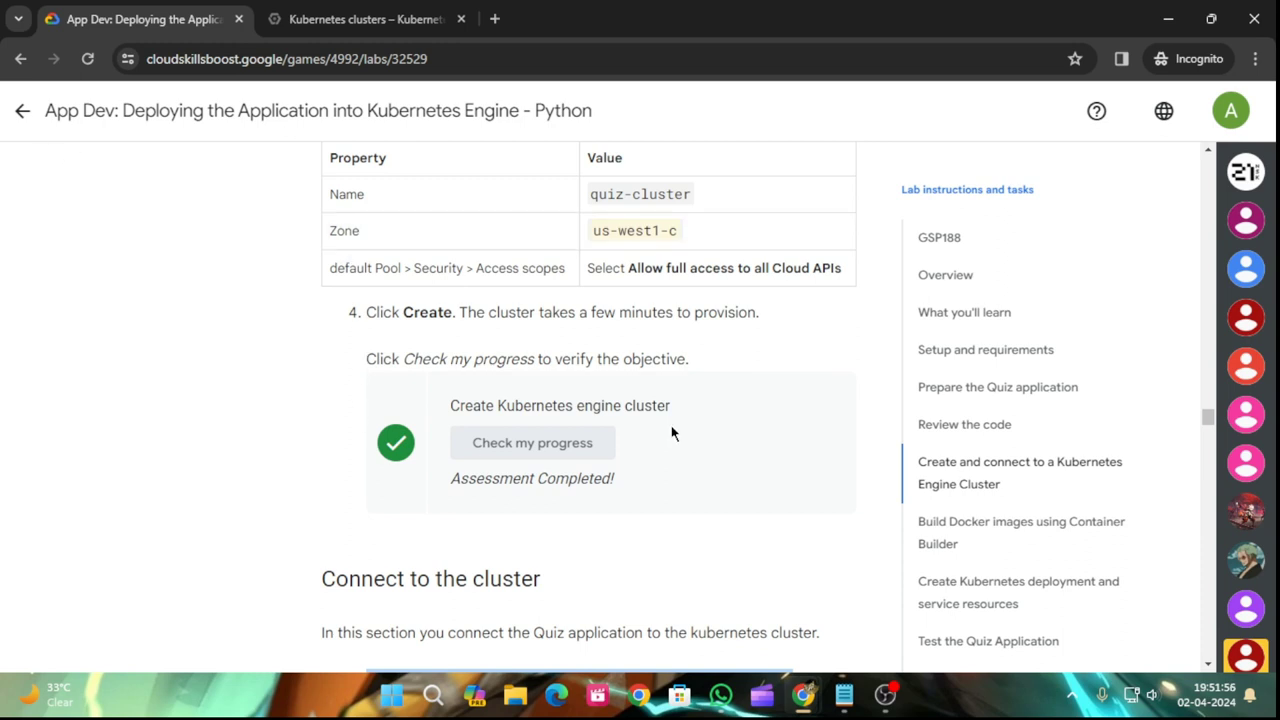
{"action": "scroll", "coordinate": [620, 457], "scroll_direction": "down", "scroll_amount": 2}
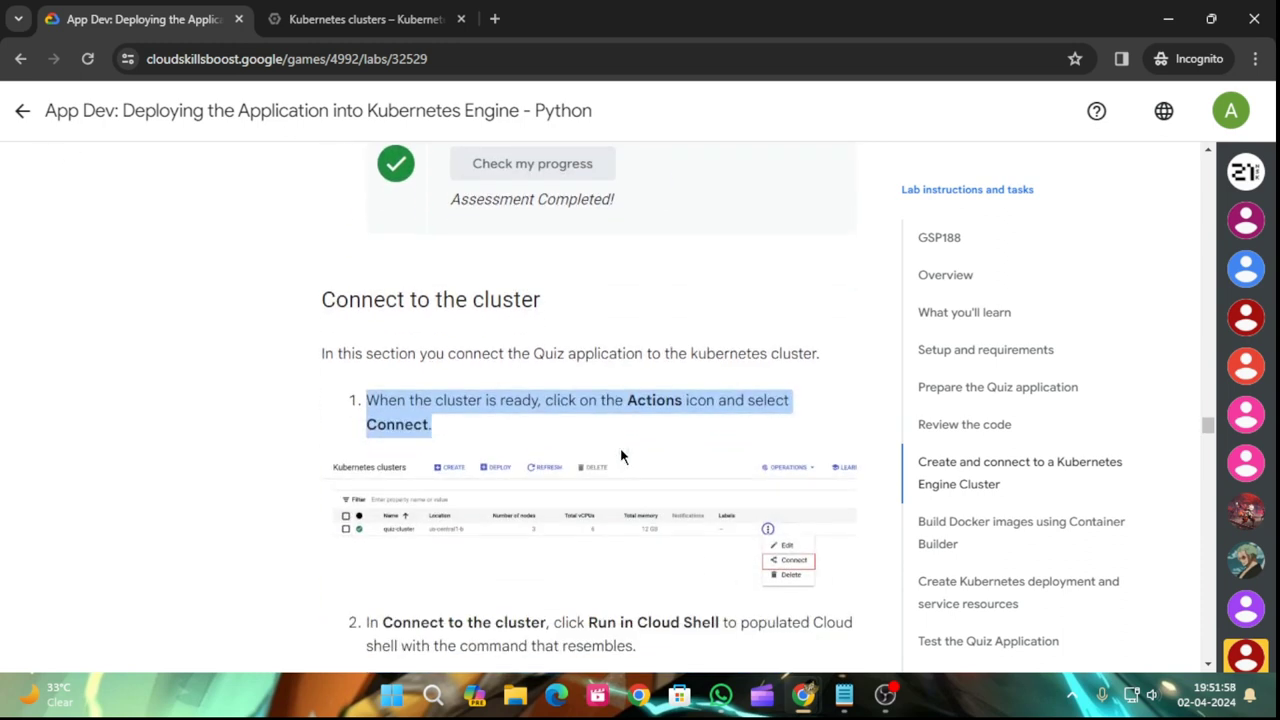
{"action": "scroll", "coordinate": [620, 457], "scroll_direction": "up", "scroll_amount": 2}
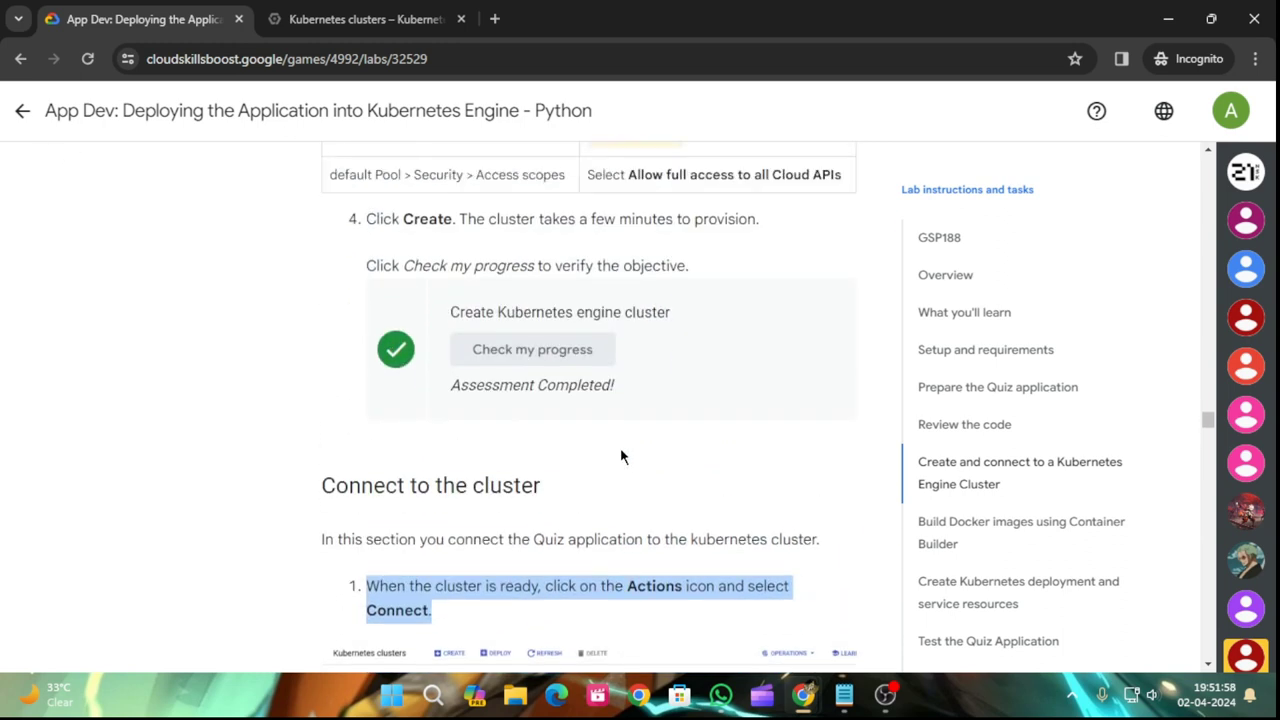
{"action": "left_click", "coordinate": [40, 114]}
{"action": "scroll", "coordinate": [654, 640], "scroll_direction": "down", "scroll_amount": 12}
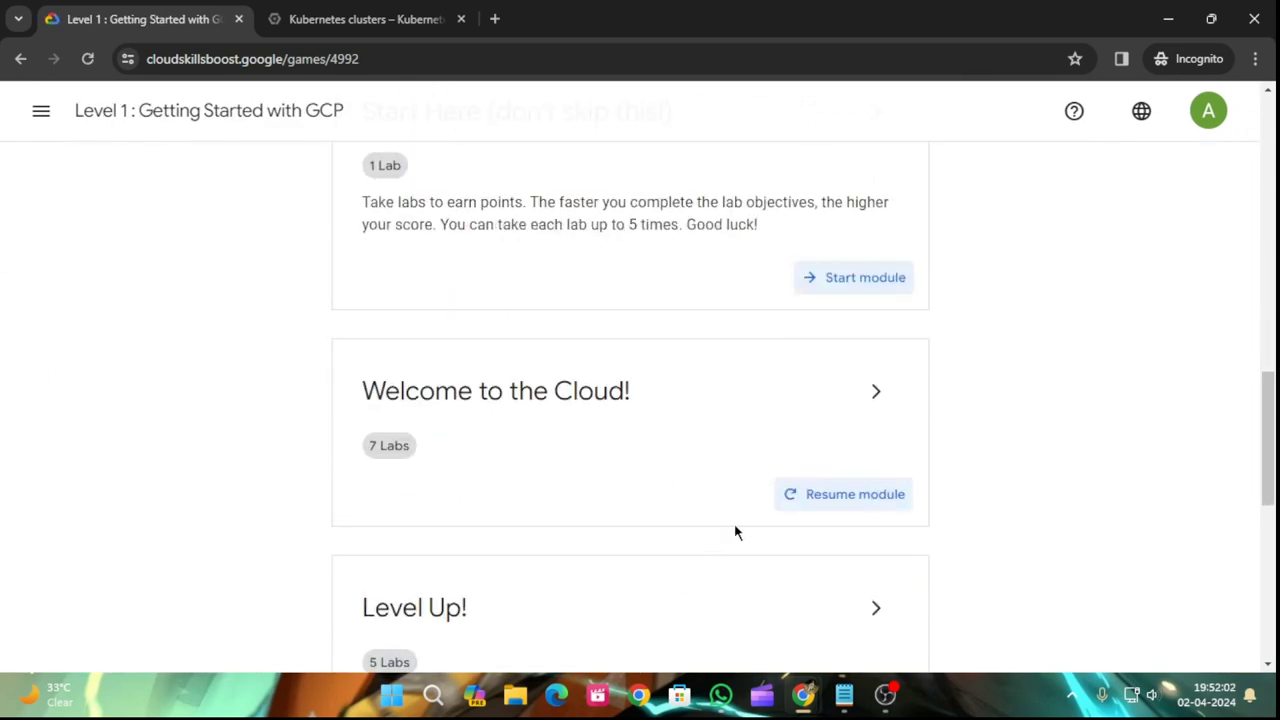
{"action": "left_click", "coordinate": [875, 430]}
{"action": "scroll", "coordinate": [866, 431], "scroll_direction": "down", "scroll_amount": 2}
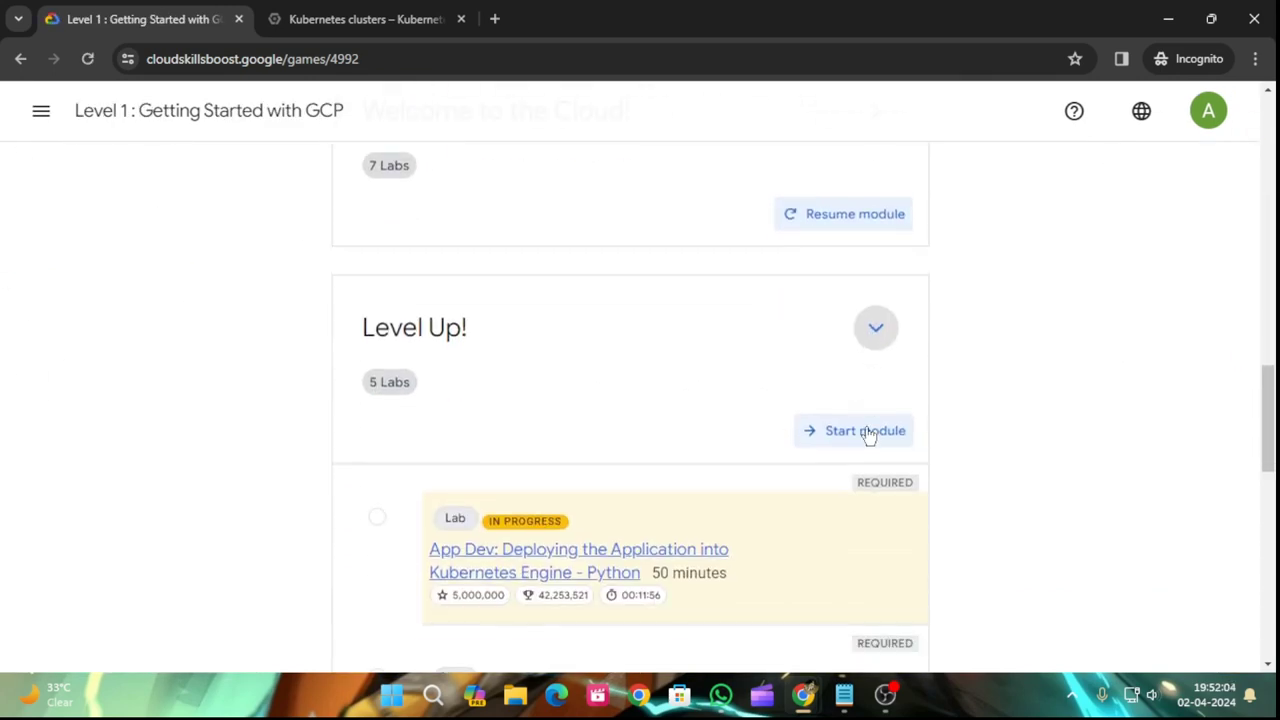
{"action": "left_click", "coordinate": [639, 458]}
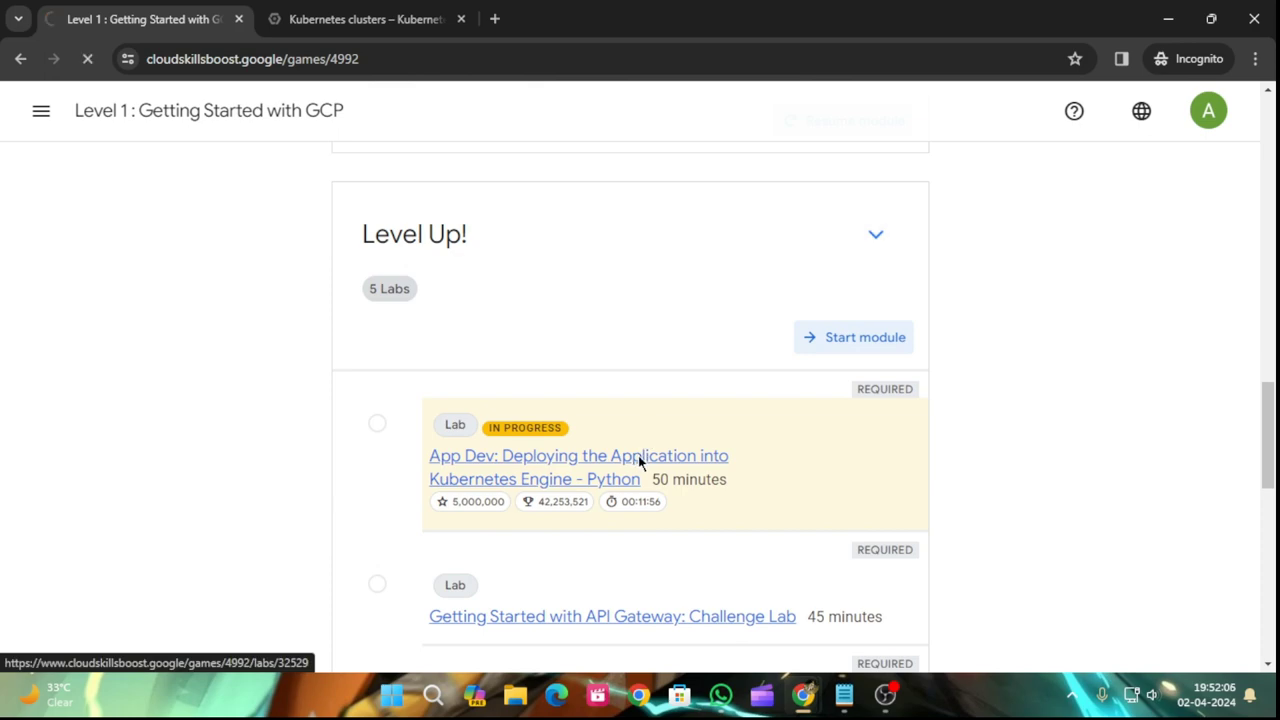
- Check the lab progress for the Configure the Quiz application objective, just above the Review the code section
{"action": "scroll", "coordinate": [840, 428], "scroll_direction": "down", "scroll_amount": 5}
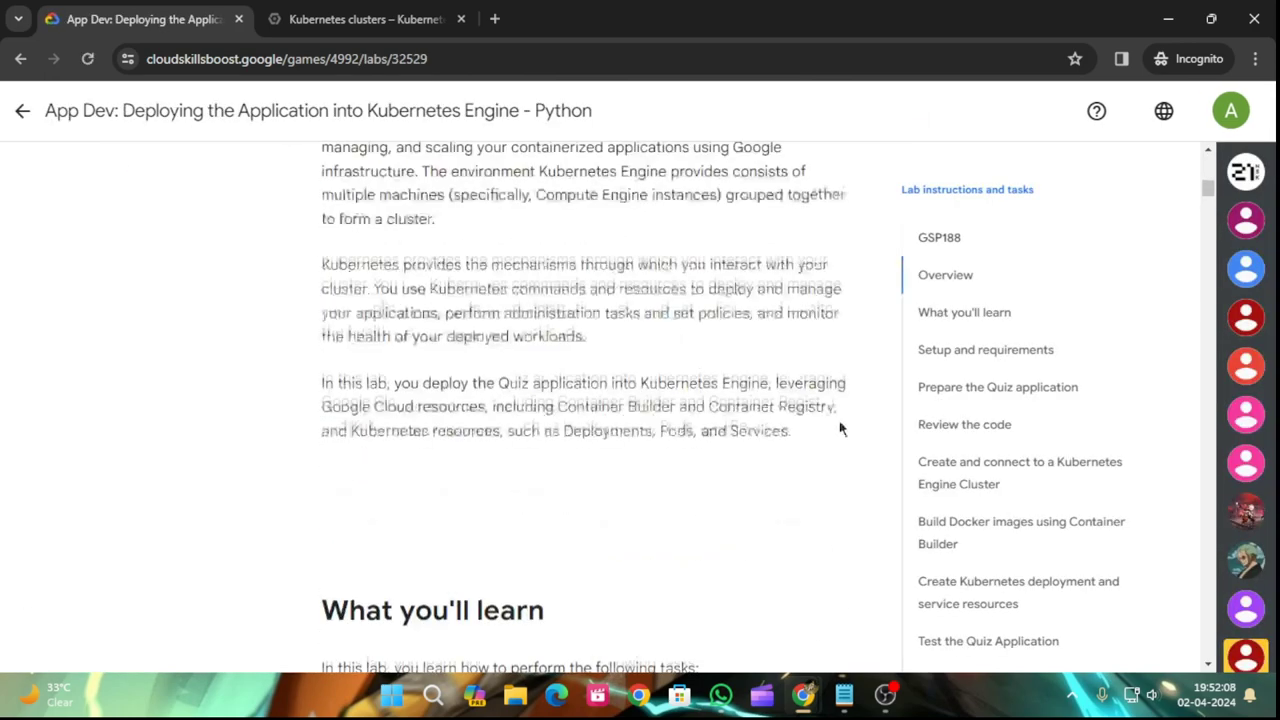
{"action": "scroll", "coordinate": [843, 424], "scroll_direction": "down", "scroll_amount": 10}
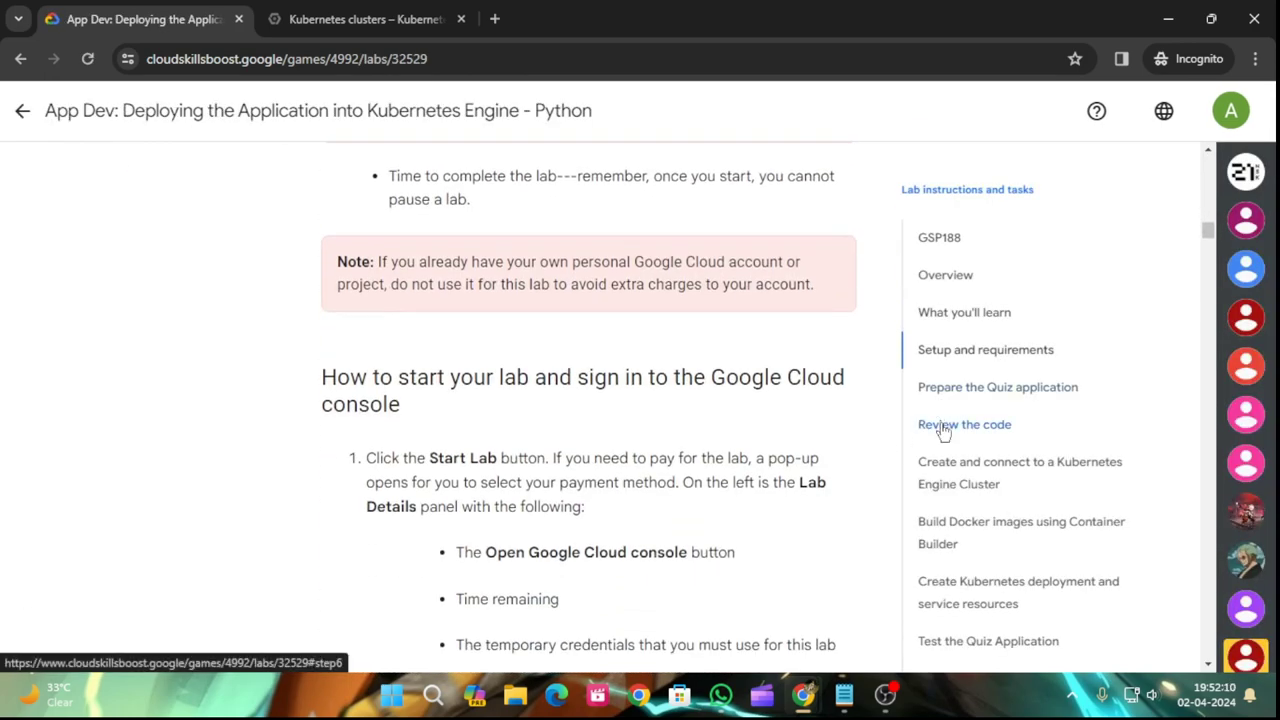
{"action": "left_click", "coordinate": [943, 428]}
{"action": "scroll", "coordinate": [583, 497], "scroll_direction": "up", "scroll_amount": 3}
{"action": "left_click", "coordinate": [489, 345]}
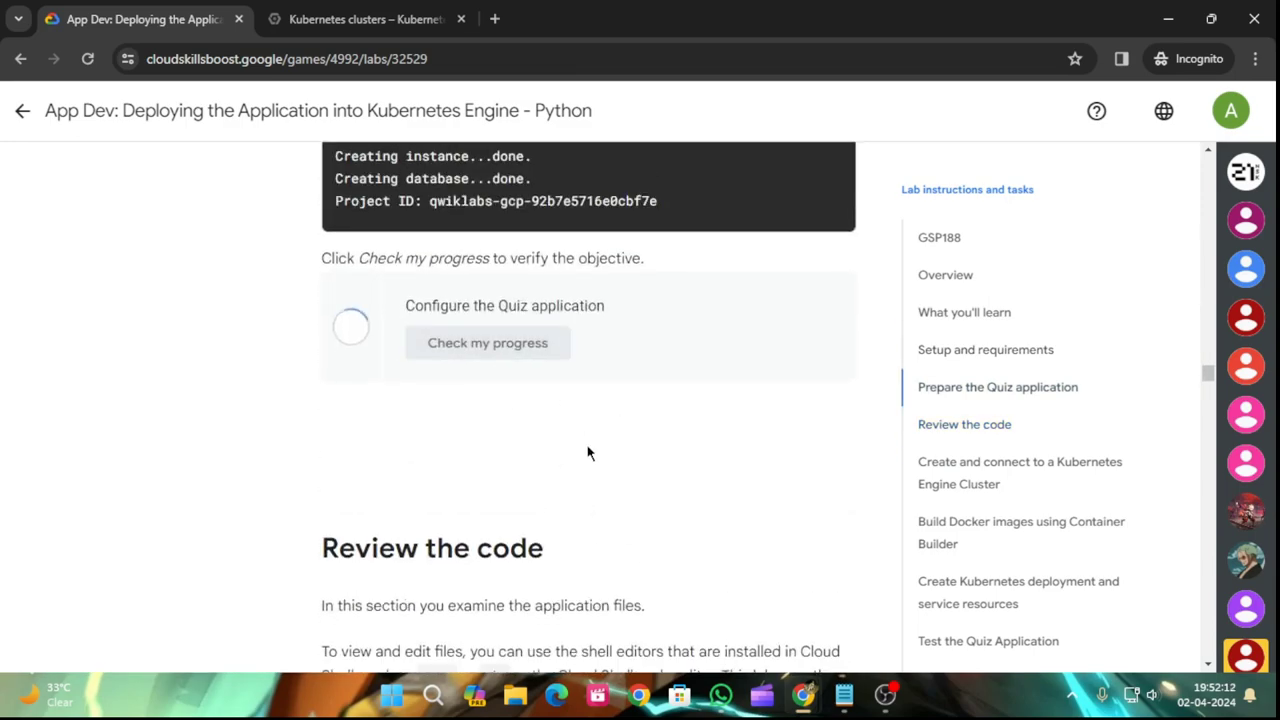
- Check the lab progress again for the Create Kubernetes engine cluster objective
{"action": "scroll", "coordinate": [588, 456], "scroll_direction": "down", "scroll_amount": 15}
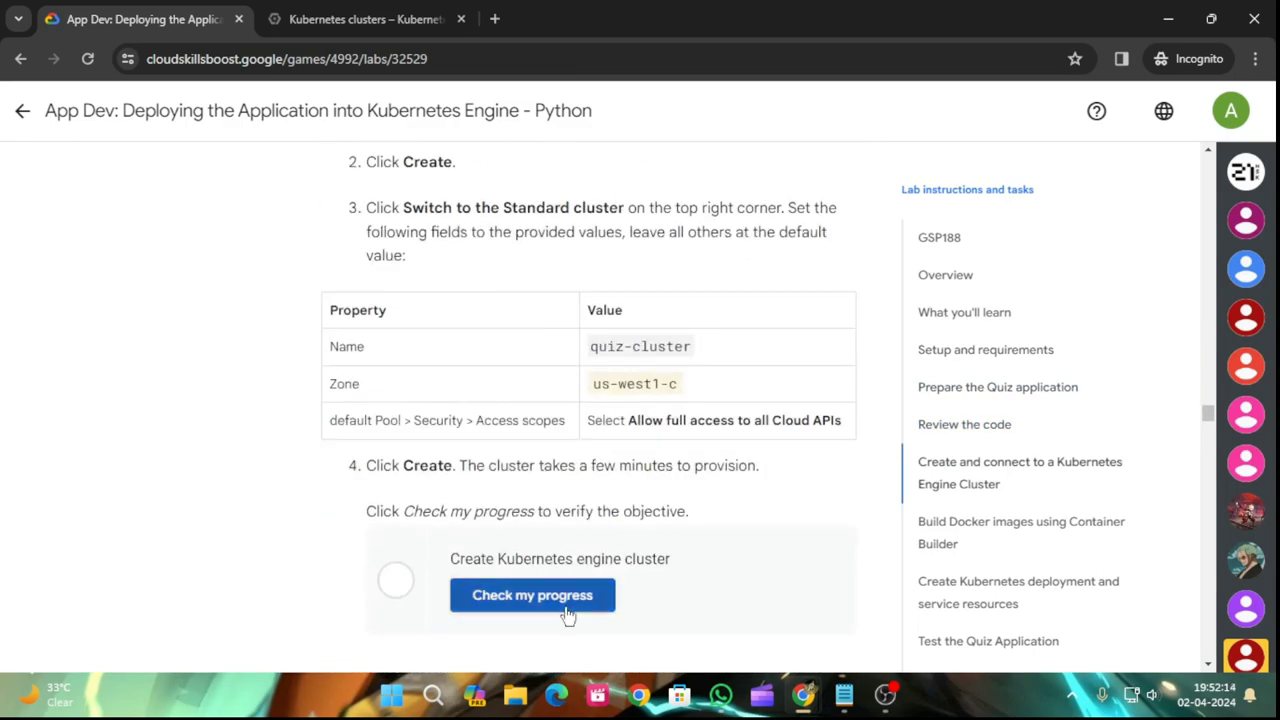
{"action": "left_click", "coordinate": [567, 615]}
{"action": "scroll", "coordinate": [620, 500], "scroll_direction": "down", "scroll_amount": 5}
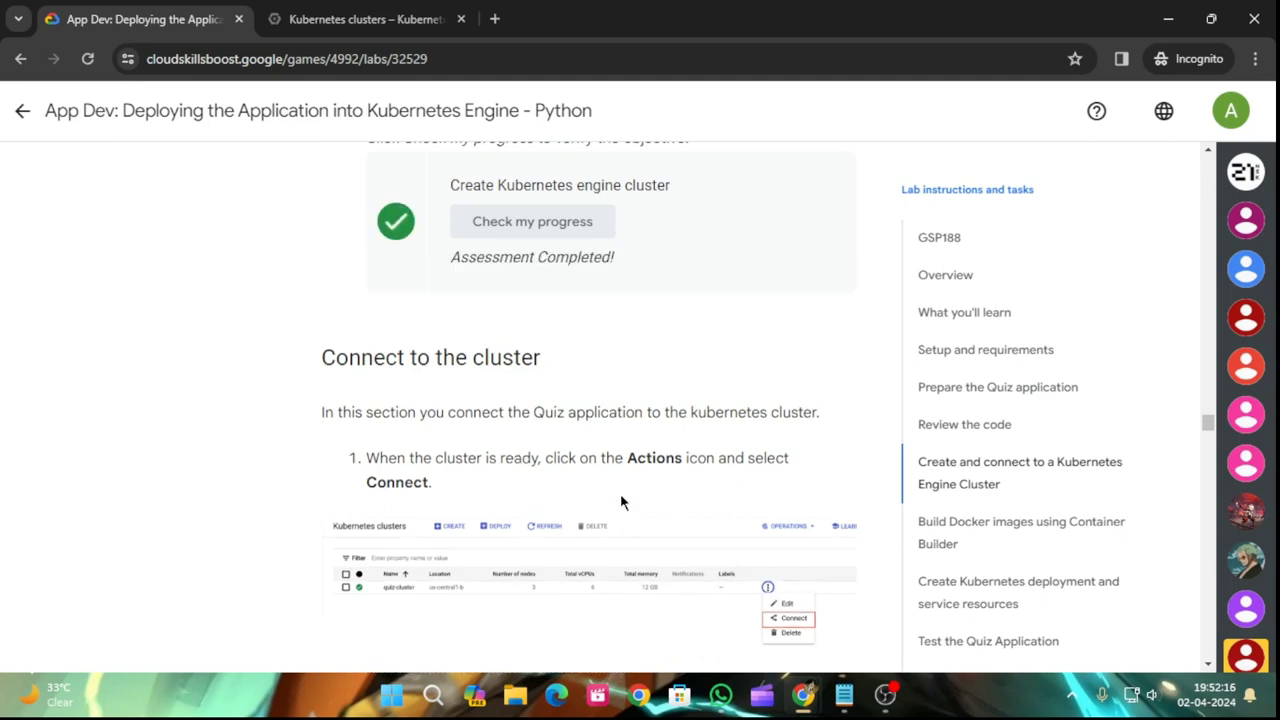
- Review the lab's instruction to connect when the cluster is ready and look at quiz-cluster's status in the console
{"action": "scroll", "coordinate": [620, 493], "scroll_direction": "down", "scroll_amount": 2}
{"action": "scroll", "coordinate": [615, 497], "scroll_direction": "up", "scroll_amount": 2}
{"action": "left_click", "coordinate": [340, 15]}
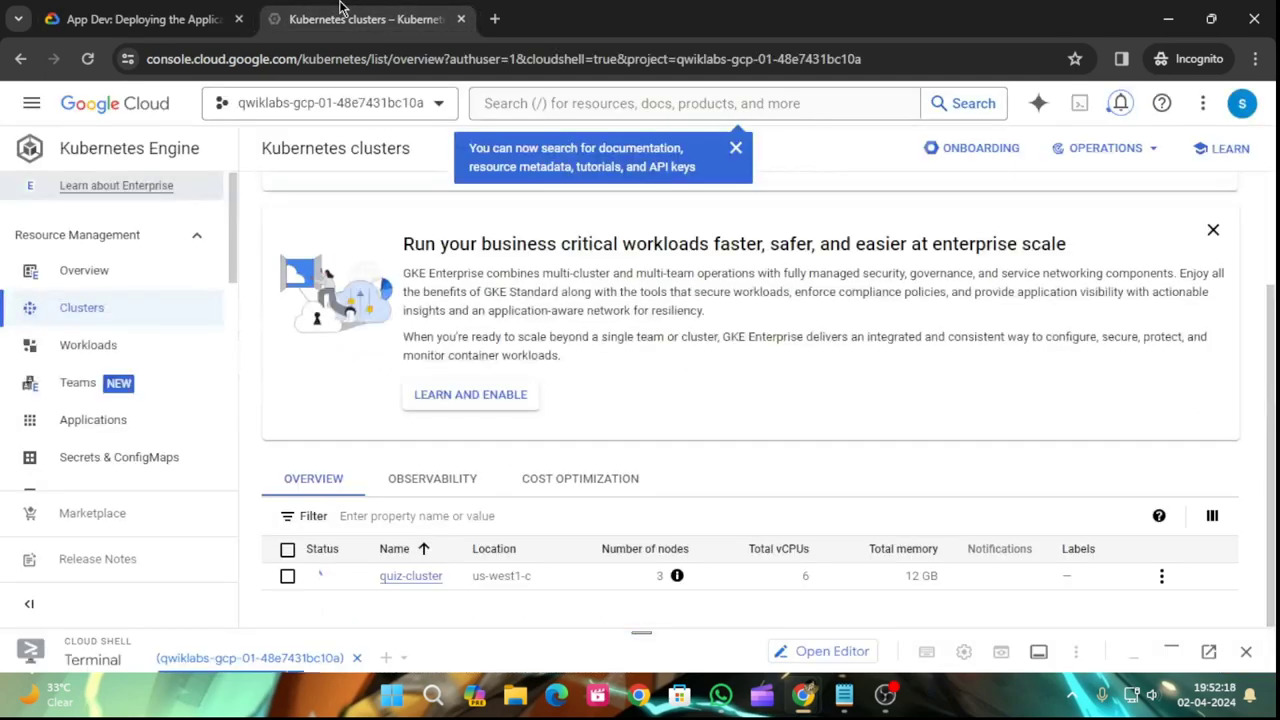
{"action": "left_click", "coordinate": [193, 10]}
{"action": "scroll", "coordinate": [340, 475], "scroll_direction": "down", "scroll_amount": 2}
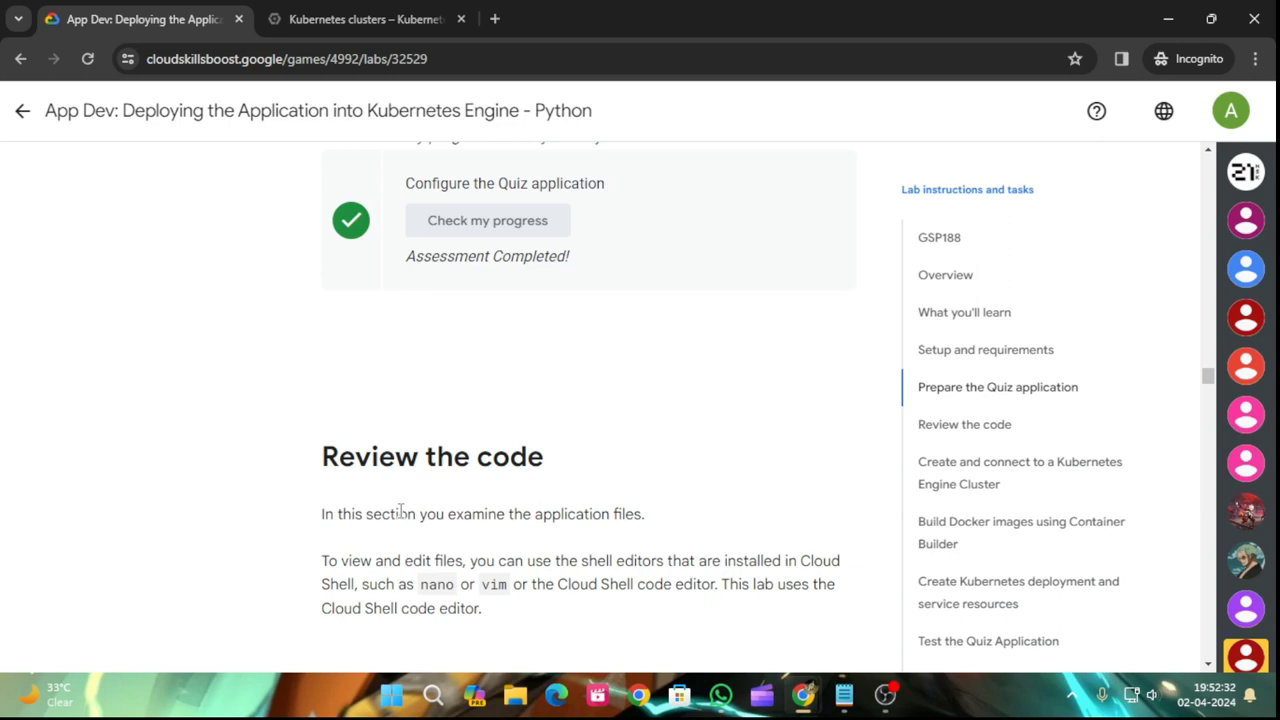
- Reload the Kubernetes clusters page in the console and examine quiz-cluster's provisioning status
{"action": "left_click", "coordinate": [306, 18]}
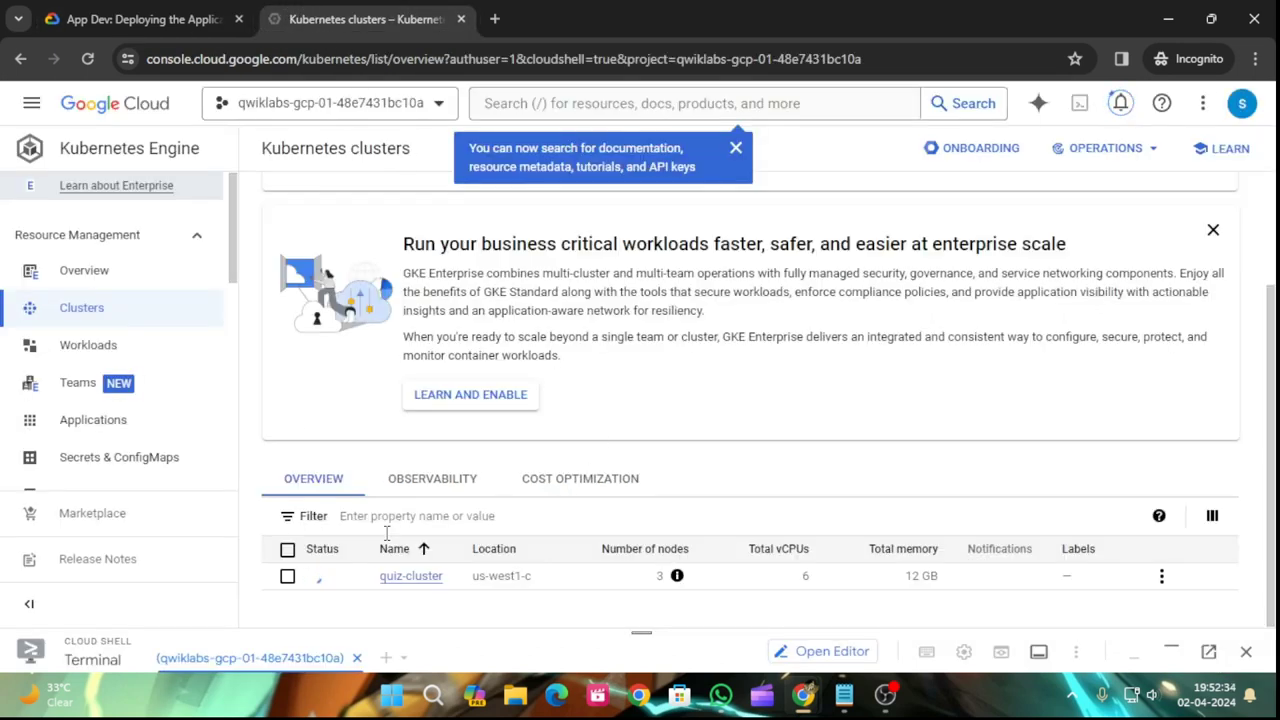
{"action": "key", "text": "F5"}
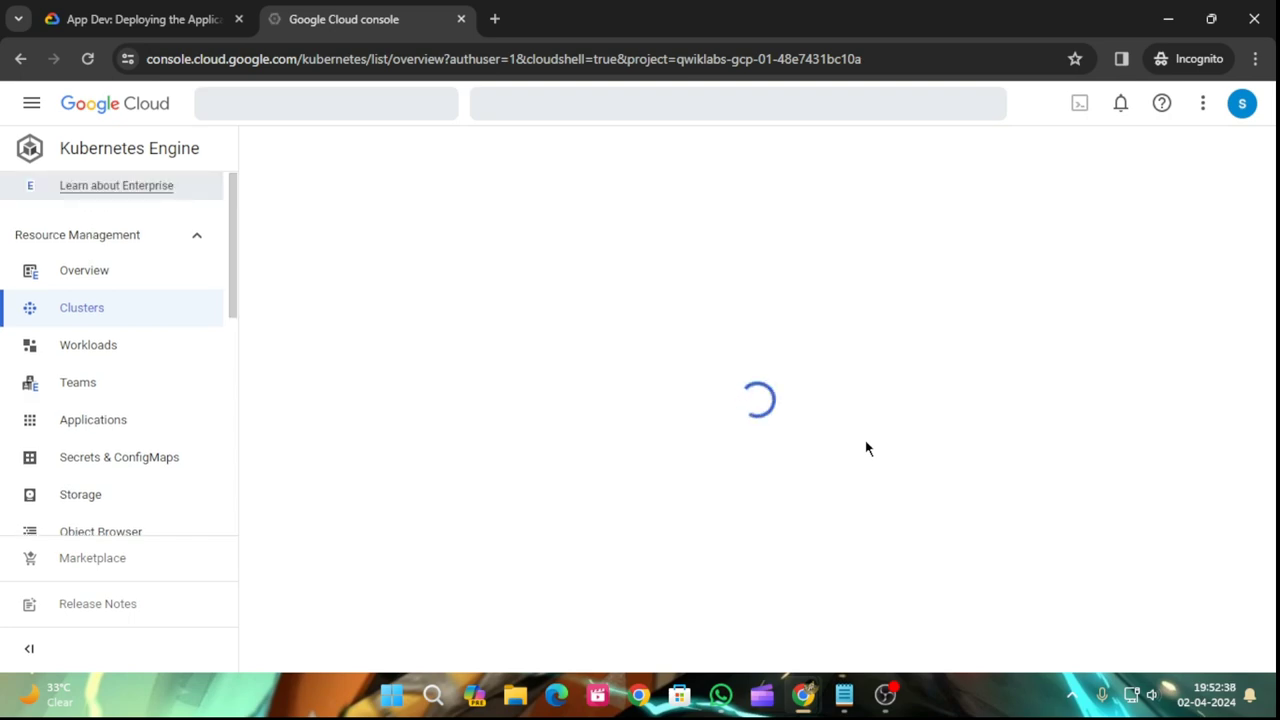
{"action": "scroll", "coordinate": [866, 449], "scroll_direction": "down", "scroll_amount": 1}
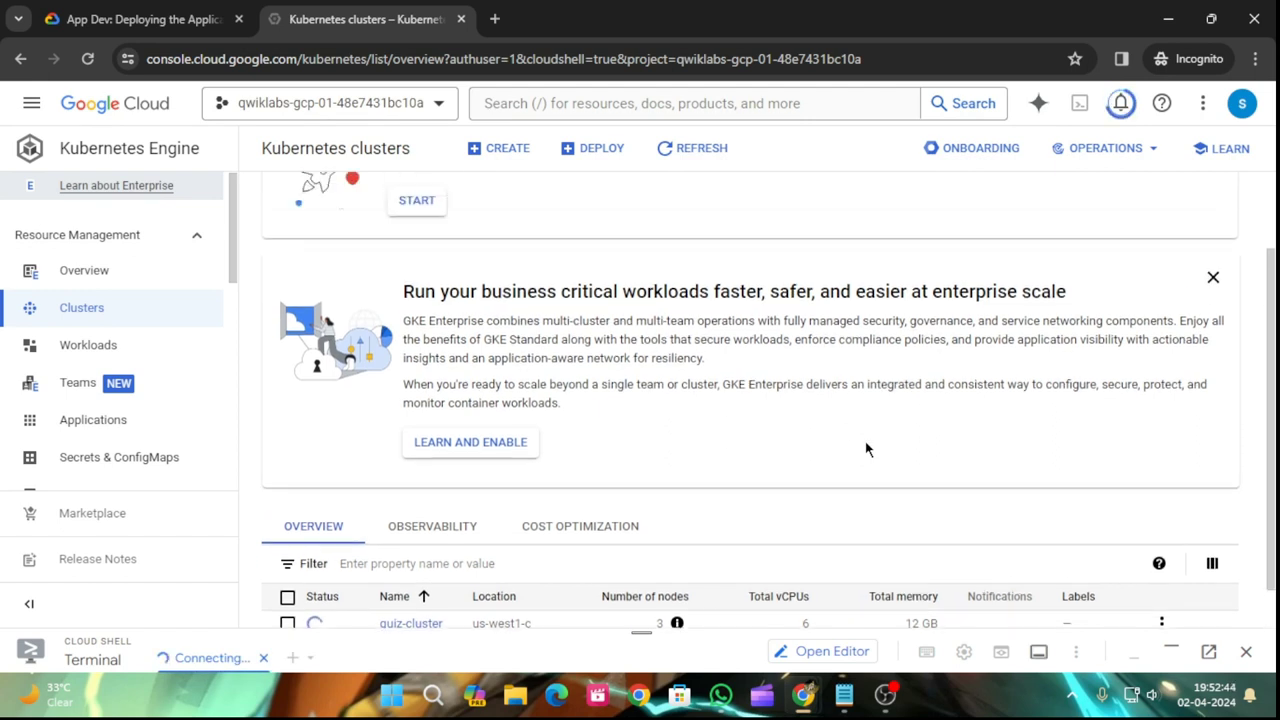
{"action": "scroll", "coordinate": [866, 449], "scroll_direction": "up", "scroll_amount": 1}
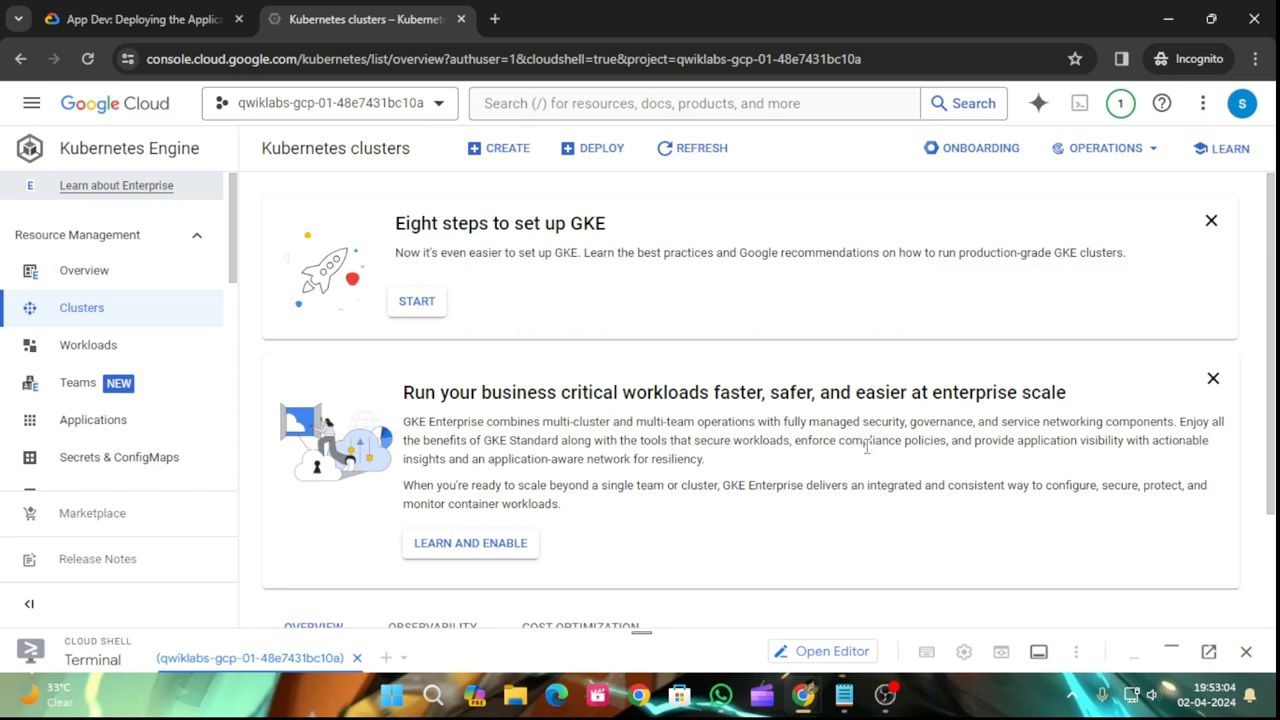
{"action": "scroll", "coordinate": [906, 574], "scroll_direction": "down", "scroll_amount": 2}
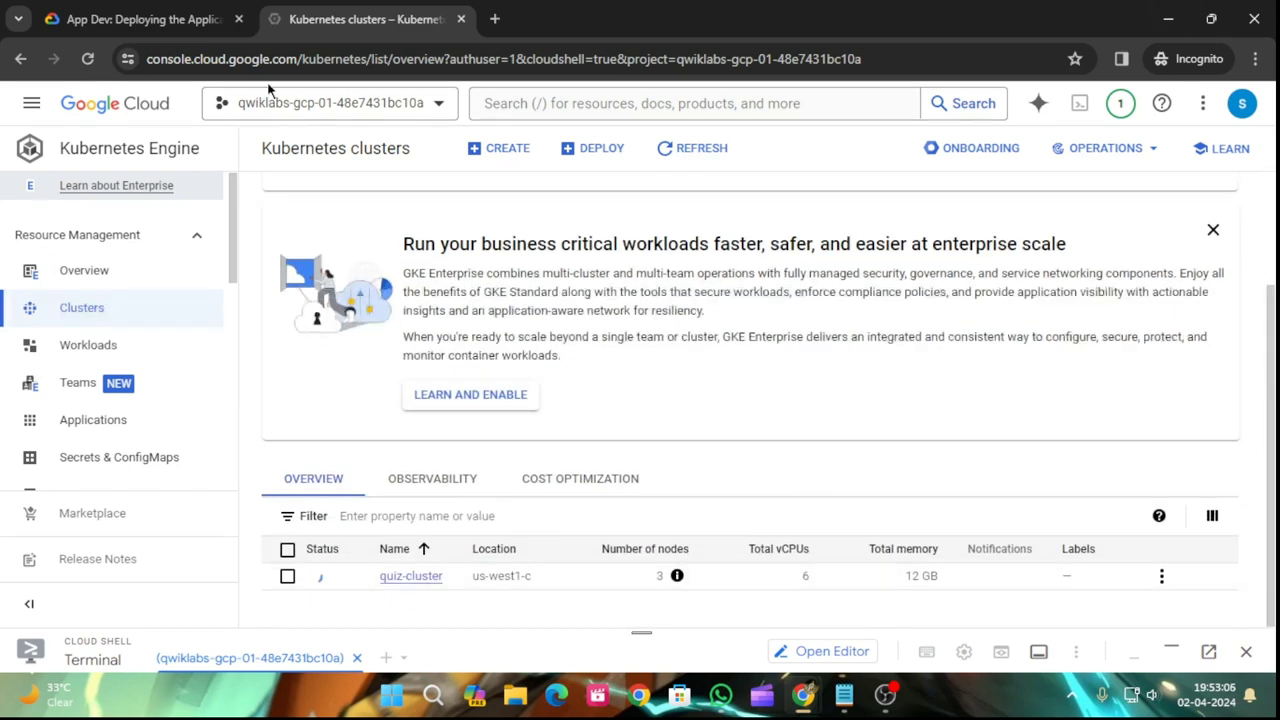
- Reload the clusters page again, reread the lab's Connect to the cluster section, and check whether quiz-cluster is ready
{"action": "left_click", "coordinate": [87, 59]}
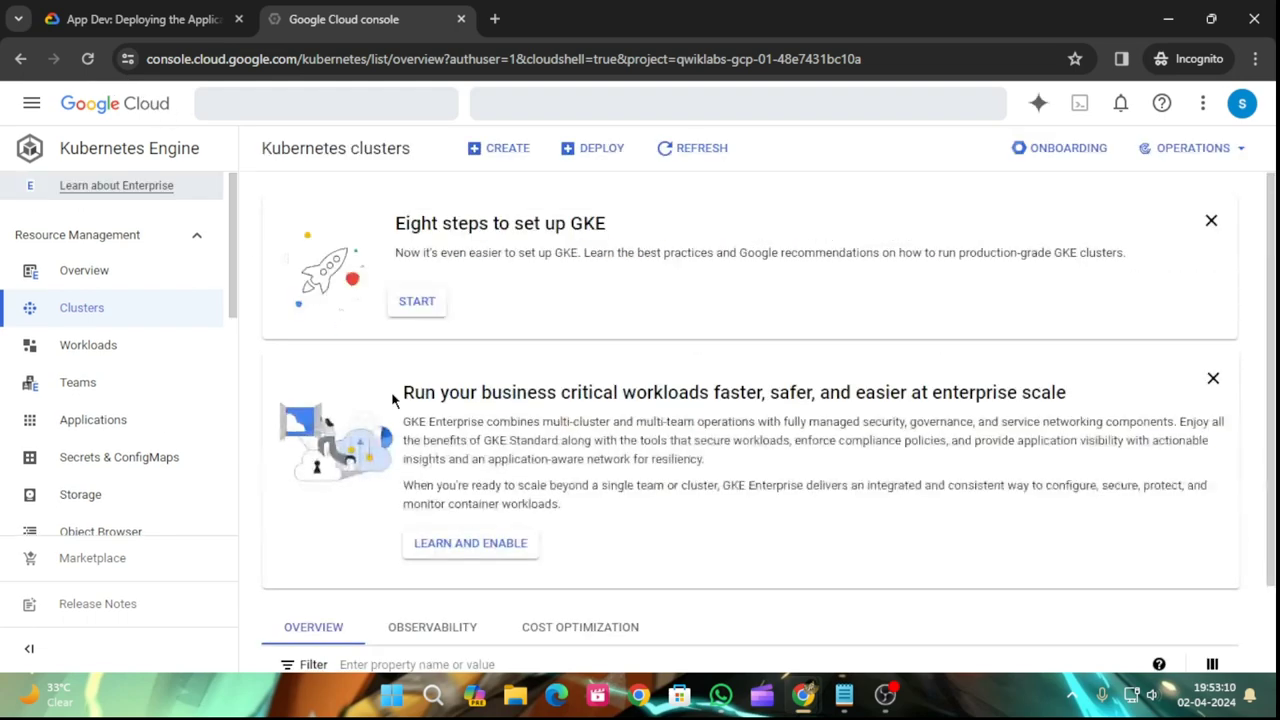
{"action": "left_click", "coordinate": [140, 19]}
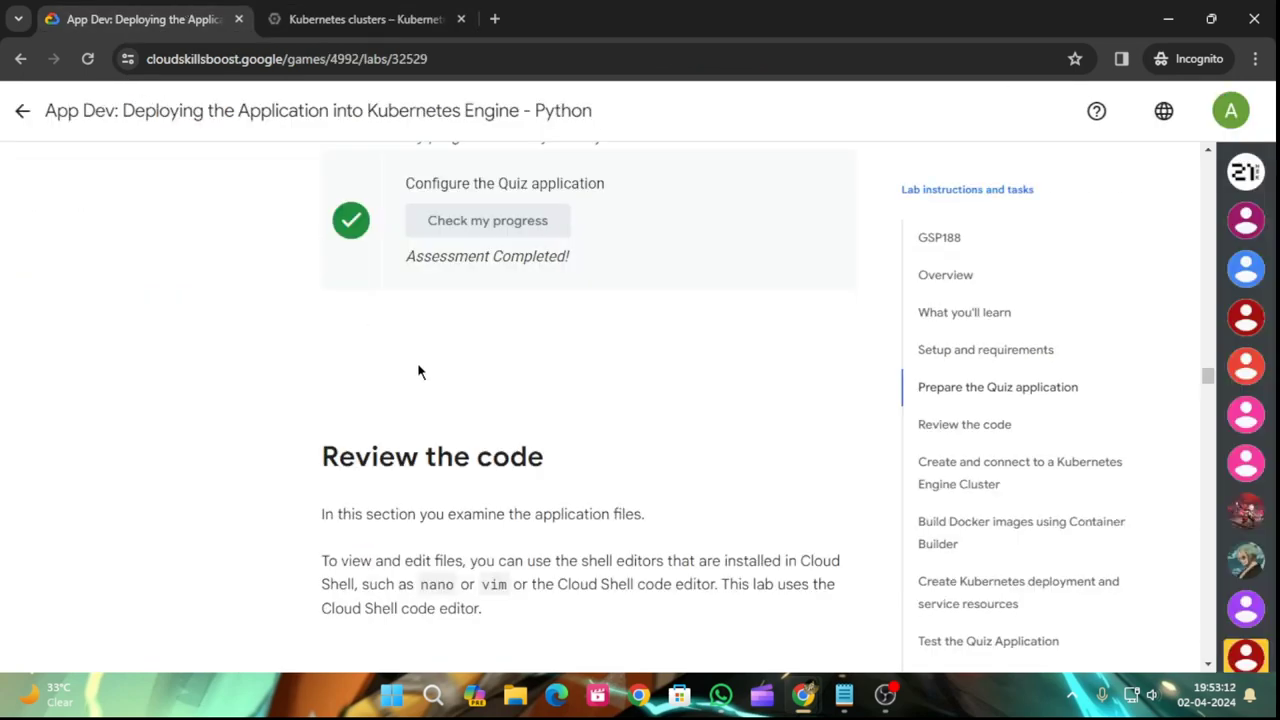
{"action": "scroll", "coordinate": [418, 380], "scroll_direction": "down", "scroll_amount": 4}
{"action": "scroll", "coordinate": [408, 408], "scroll_direction": "up", "scroll_amount": 4}
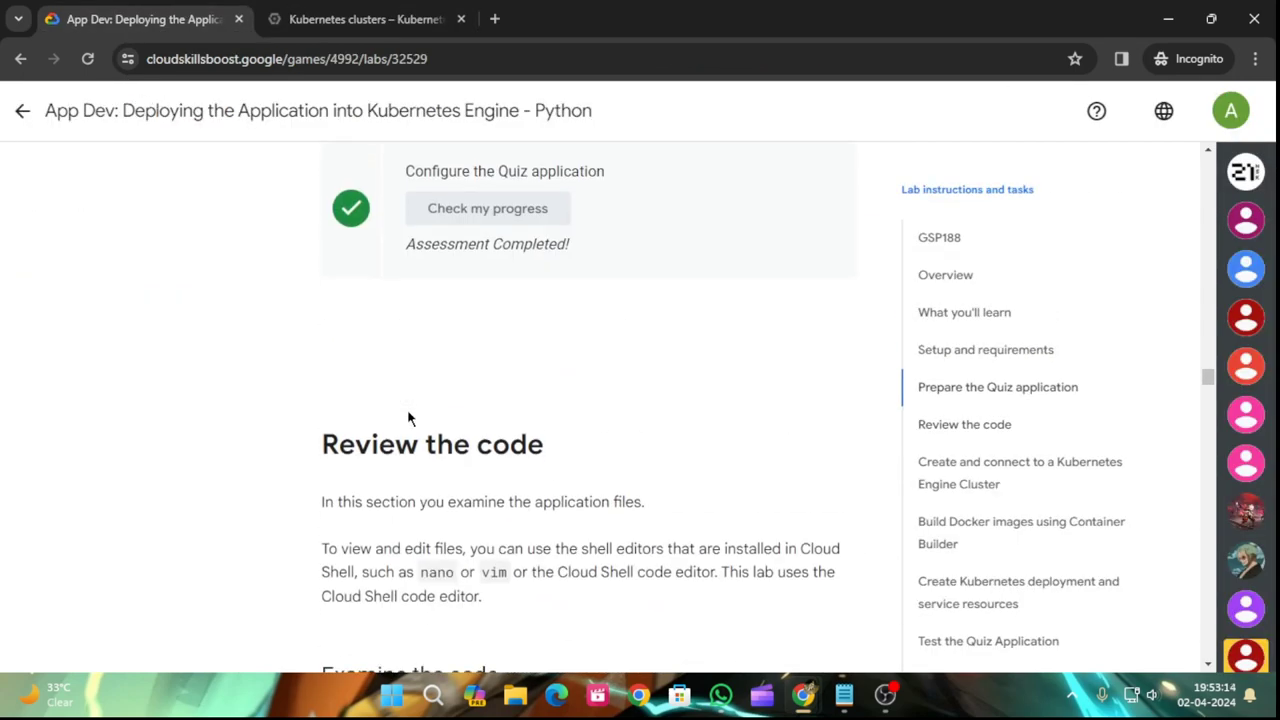
{"action": "scroll", "coordinate": [407, 418], "scroll_direction": "down", "scroll_amount": 10}
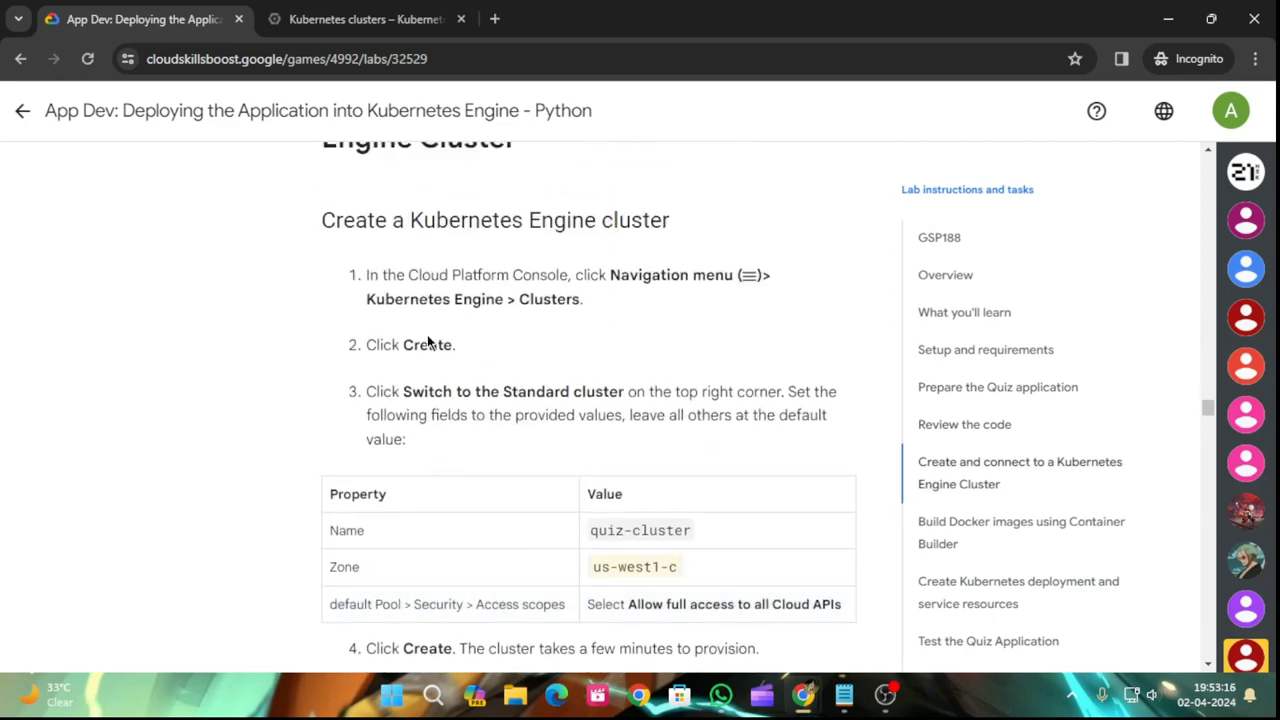
{"action": "scroll", "coordinate": [450, 370], "scroll_direction": "down", "scroll_amount": 5}
{"action": "scroll", "coordinate": [457, 400], "scroll_direction": "up", "scroll_amount": 1}
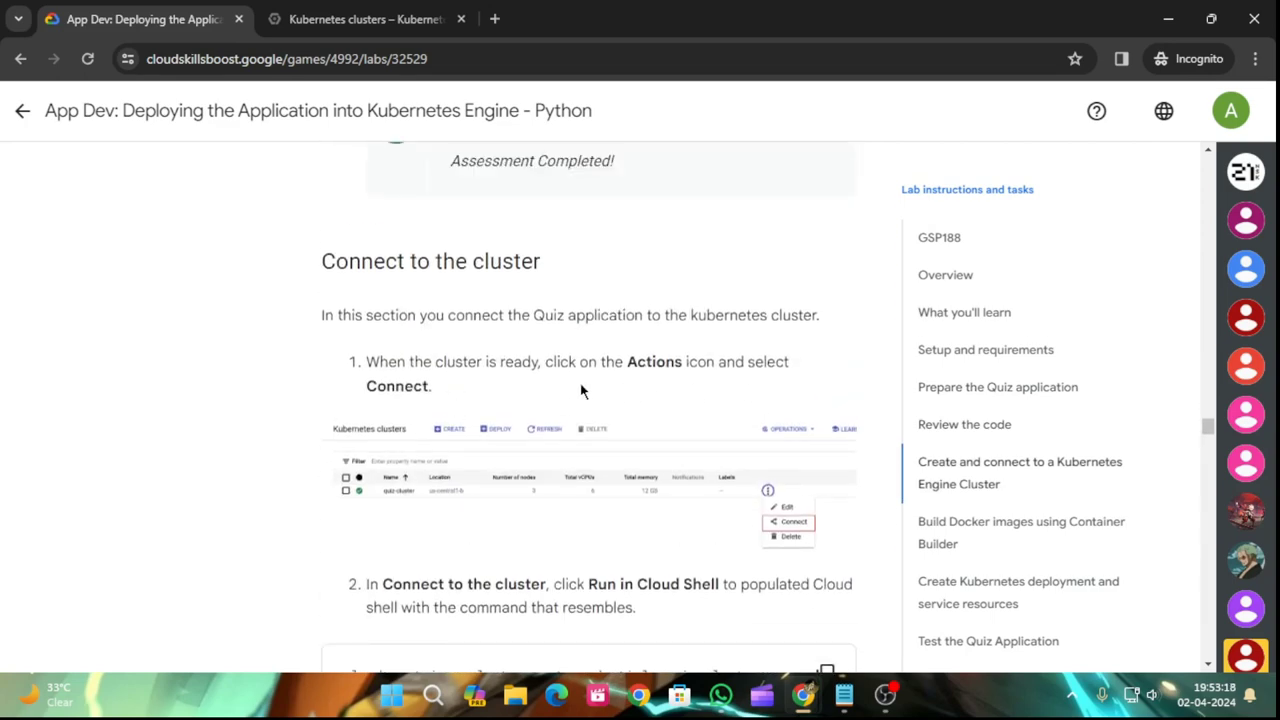
{"action": "left_click", "coordinate": [437, 8]}
{"action": "scroll", "coordinate": [846, 422], "scroll_direction": "down", "scroll_amount": 1}
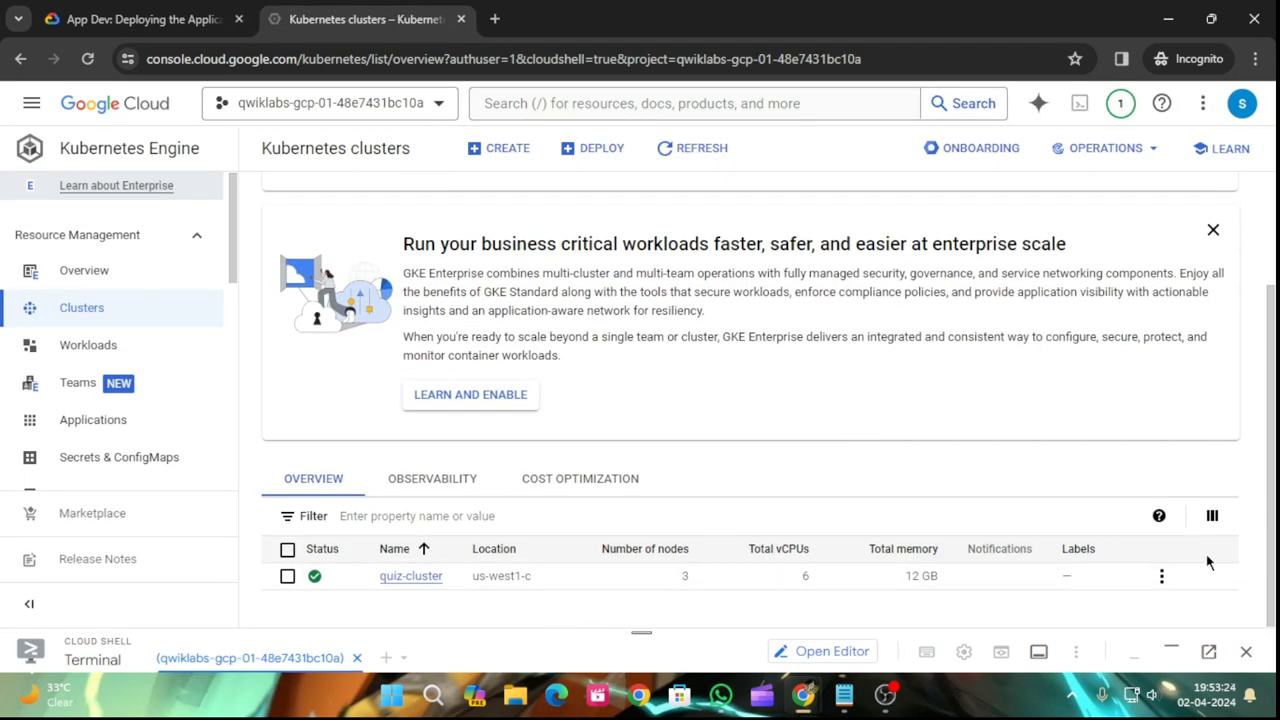
- Open the Connect to the cluster dialog for quiz-cluster and compare it with the lab's Run in Cloud Shell instruction
{"action": "left_click", "coordinate": [1161, 576]}
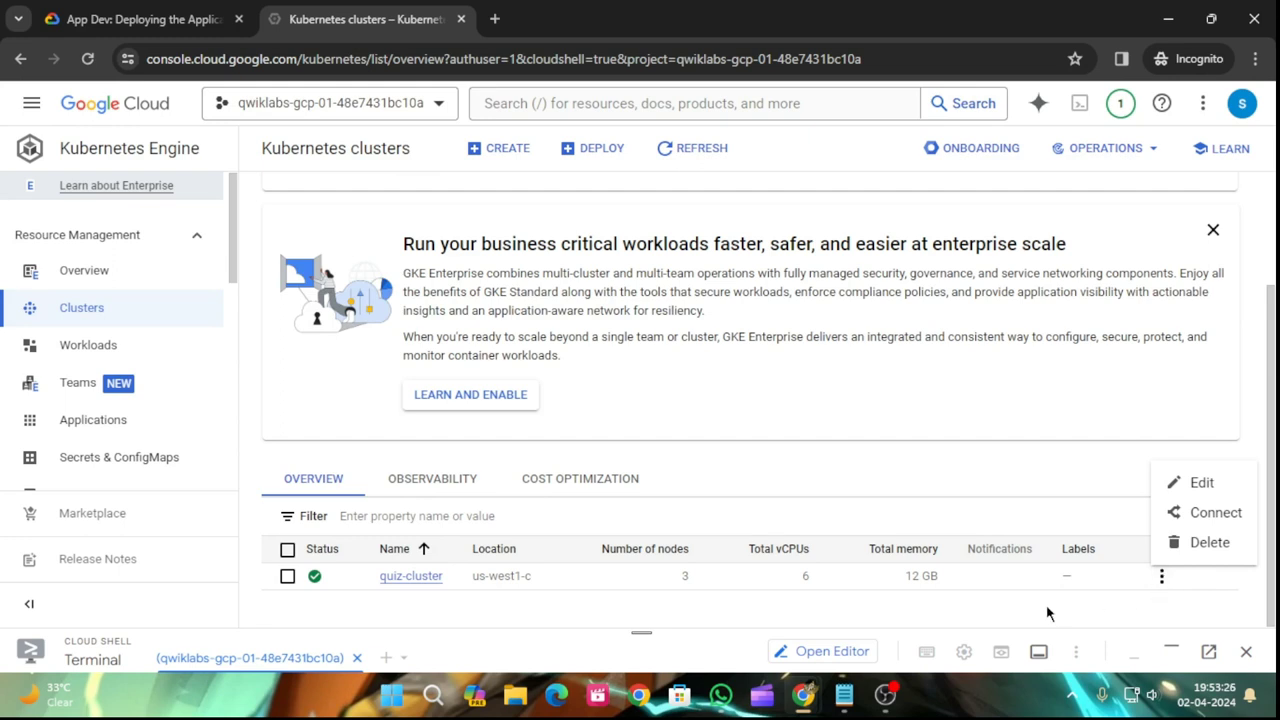
{"action": "left_click", "coordinate": [960, 472]}
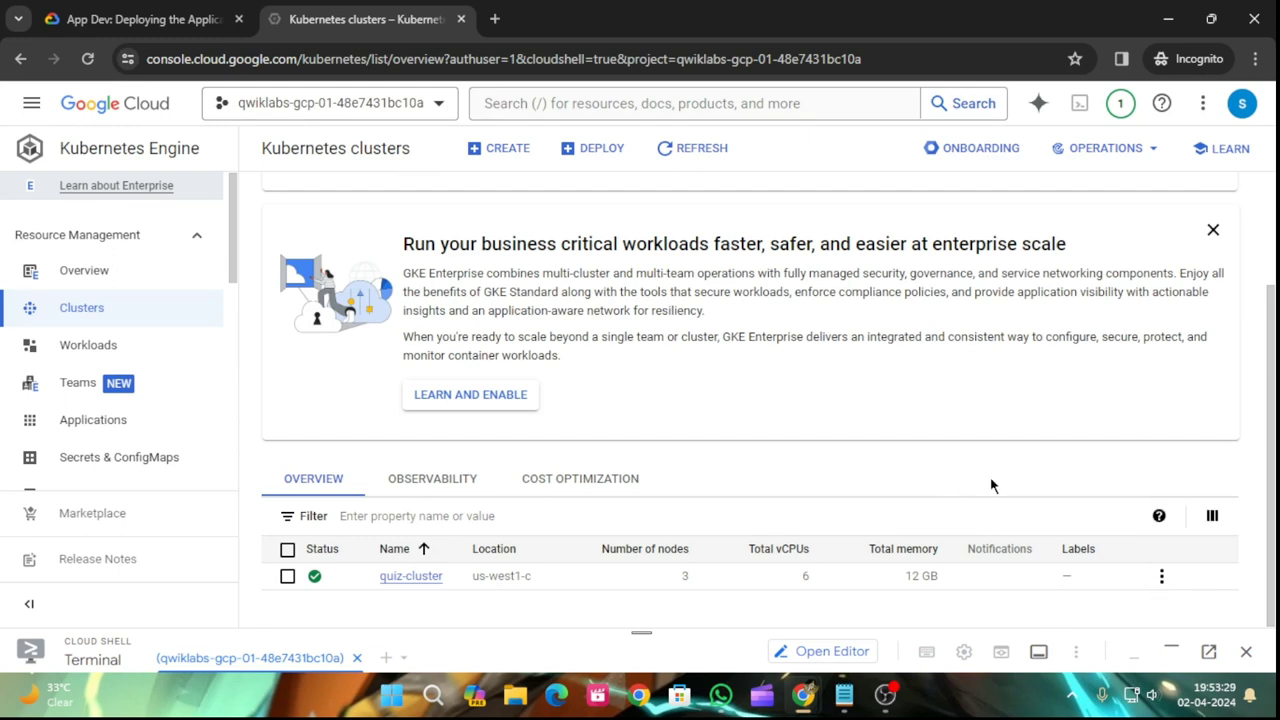
{"action": "left_click", "coordinate": [1161, 576]}
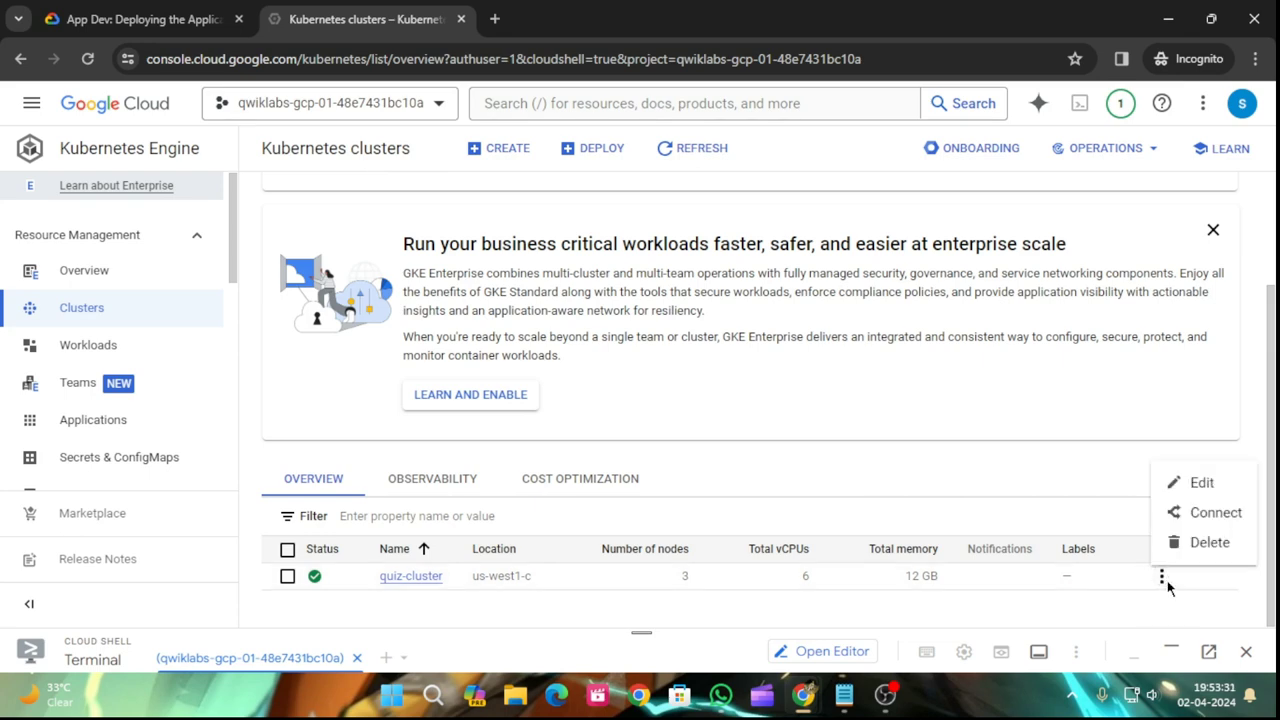
{"action": "left_click", "coordinate": [1218, 516]}
{"action": "left_click", "coordinate": [140, 19]}
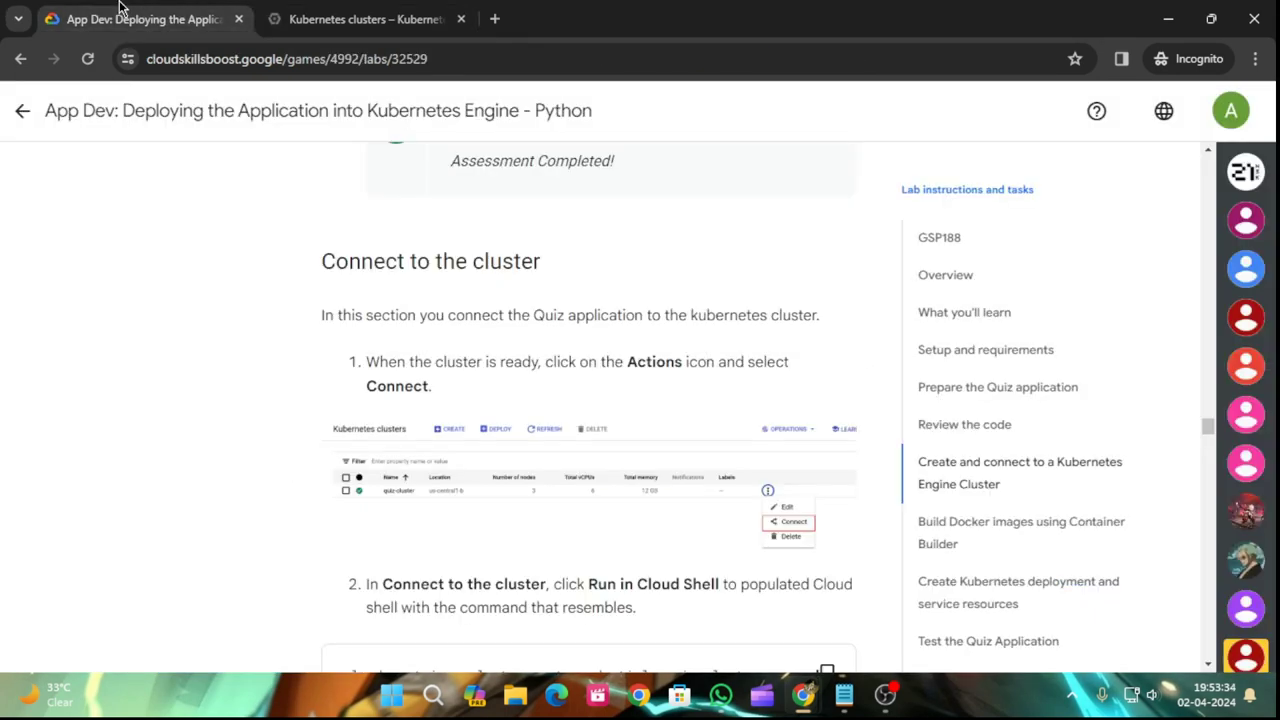
{"action": "scroll", "coordinate": [594, 600], "scroll_direction": "down", "scroll_amount": 2}
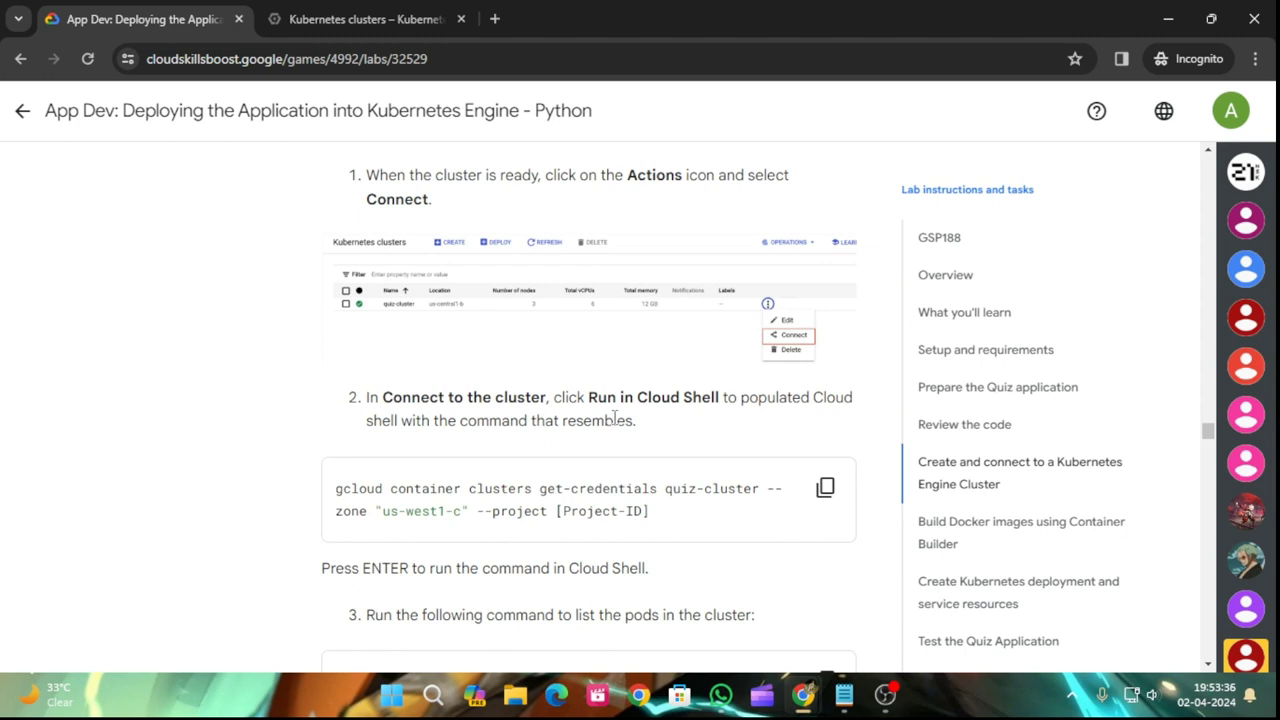
{"action": "left_click", "coordinate": [365, 10]}
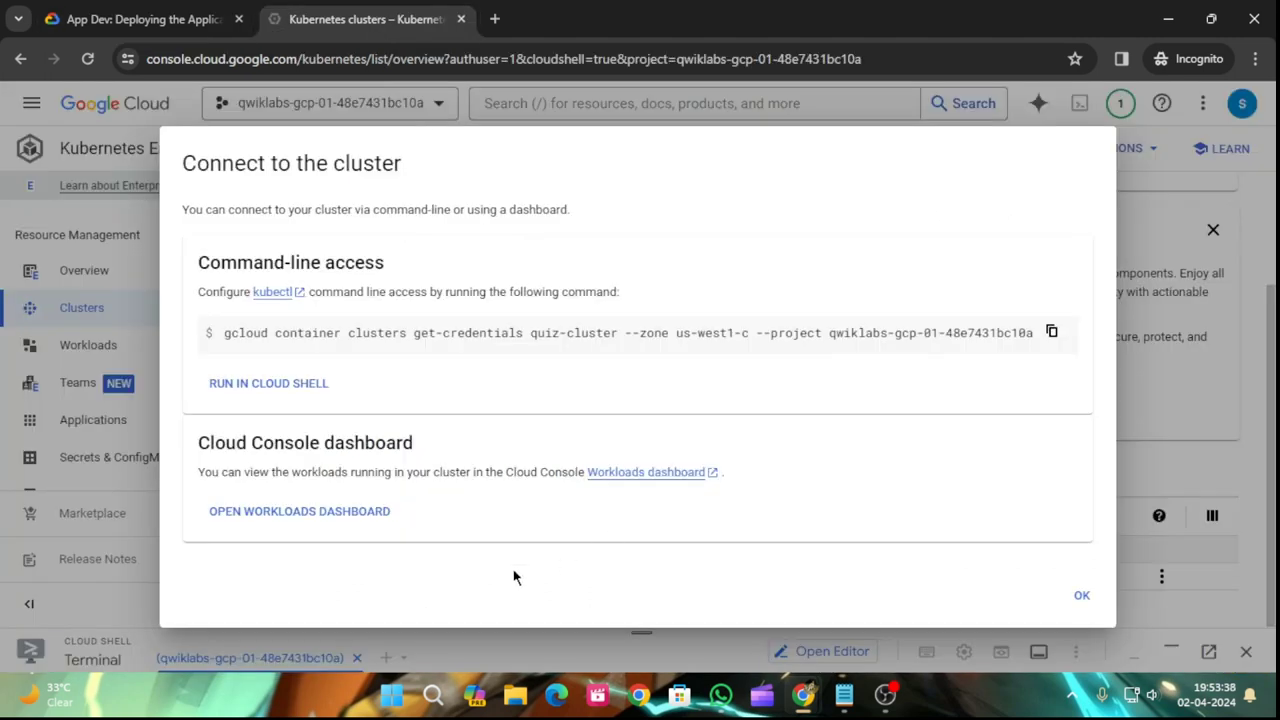
- Run gcloud container clusters get-credentials quiz-cluster --zone us-west1-c --project qwiklabs-gcp-01-48e7431bc10a in an enlarged Cloud Shell, and return to the lab instructions
{"action": "left_click", "coordinate": [294, 385]}
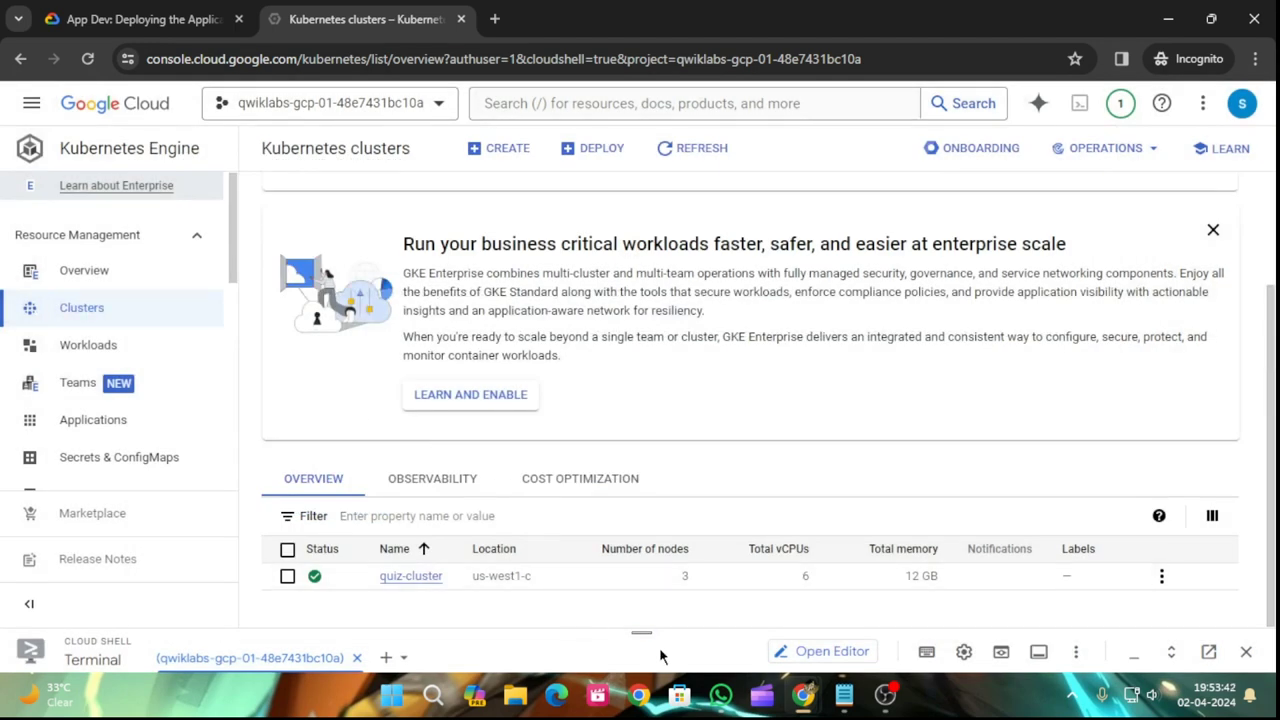
{"action": "mouse_move", "coordinate": [716, 703]}
{"action": "left_click_drag", "start_coordinate": [640, 632], "coordinate": [641, 200]}
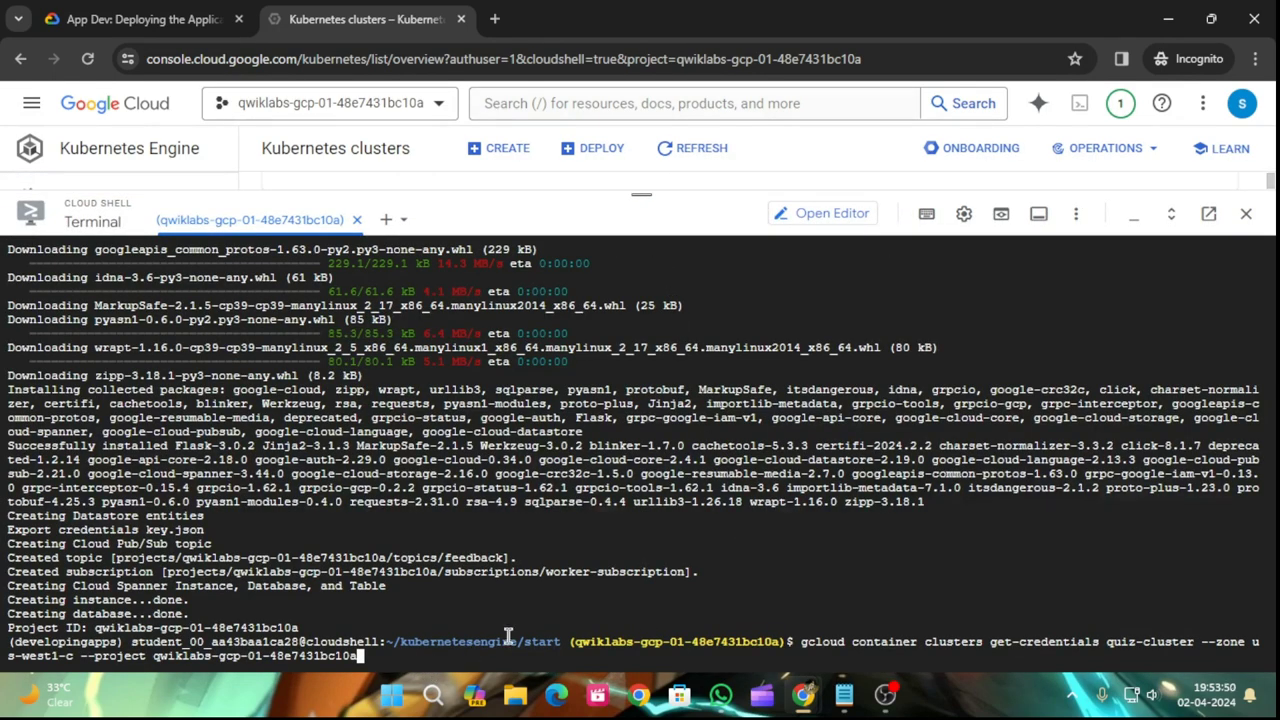
{"action": "key", "text": "Return"}
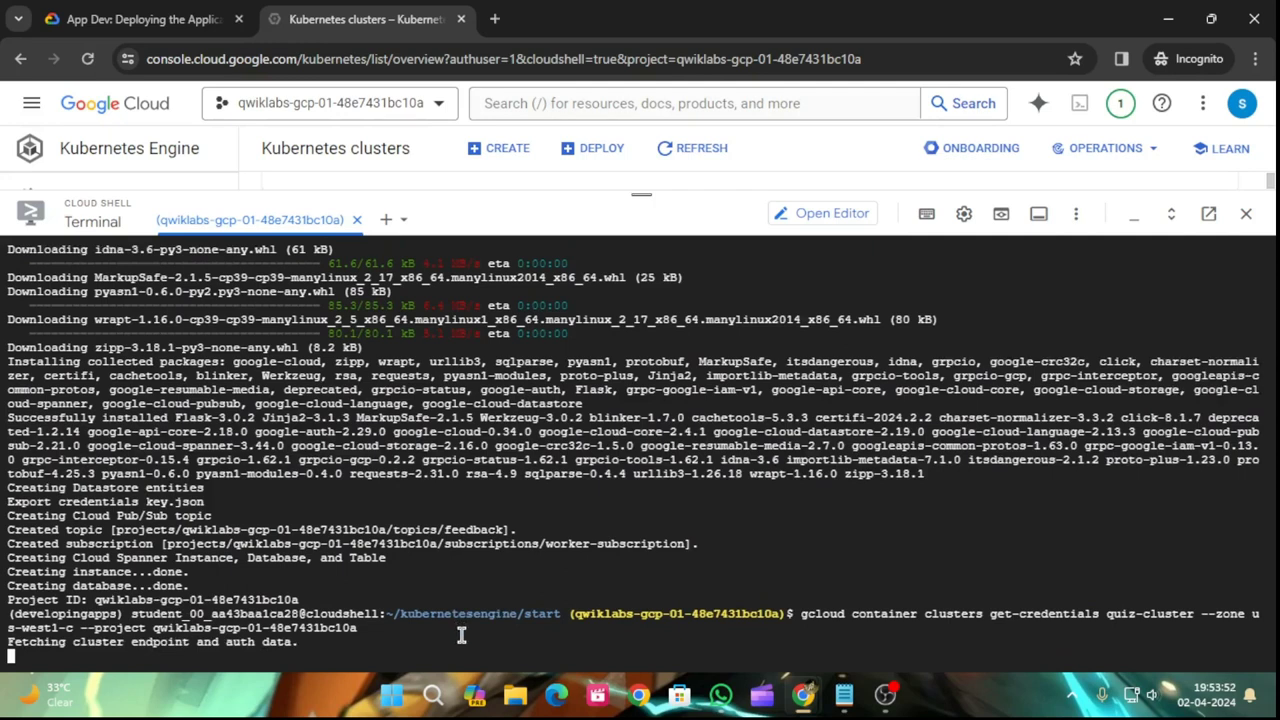
{"action": "key", "text": "ctrl+shift+Tab"}
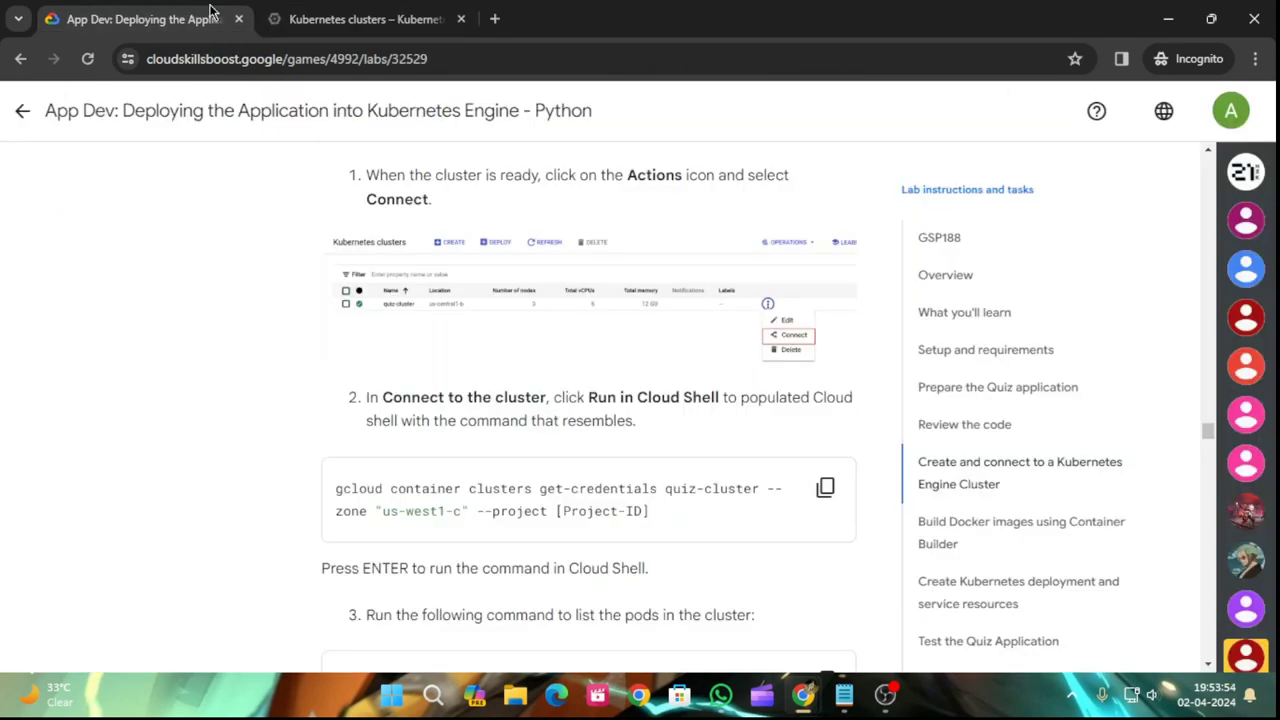
- Copy the pod-listing command kubectl get pods from the lab instructions and run it in Cloud Shell
{"action": "scroll", "coordinate": [838, 532], "scroll_direction": "down", "scroll_amount": 1}
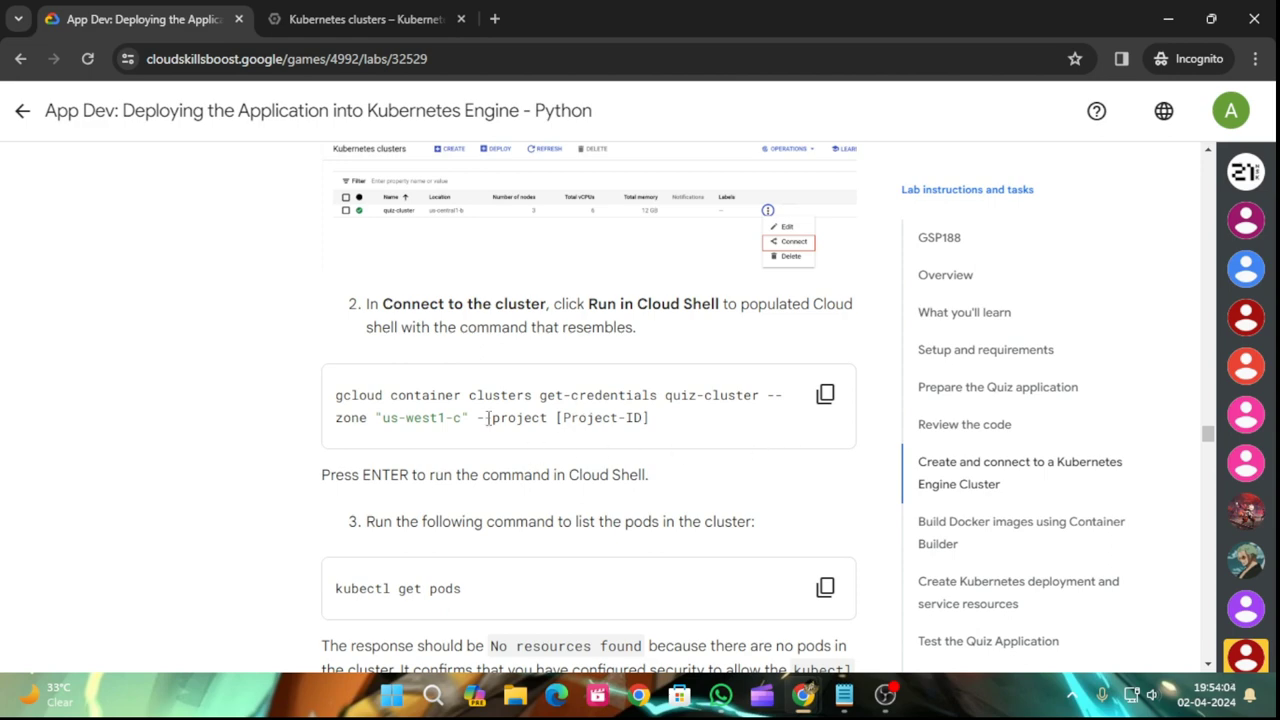
{"action": "left_click", "coordinate": [450, 12]}
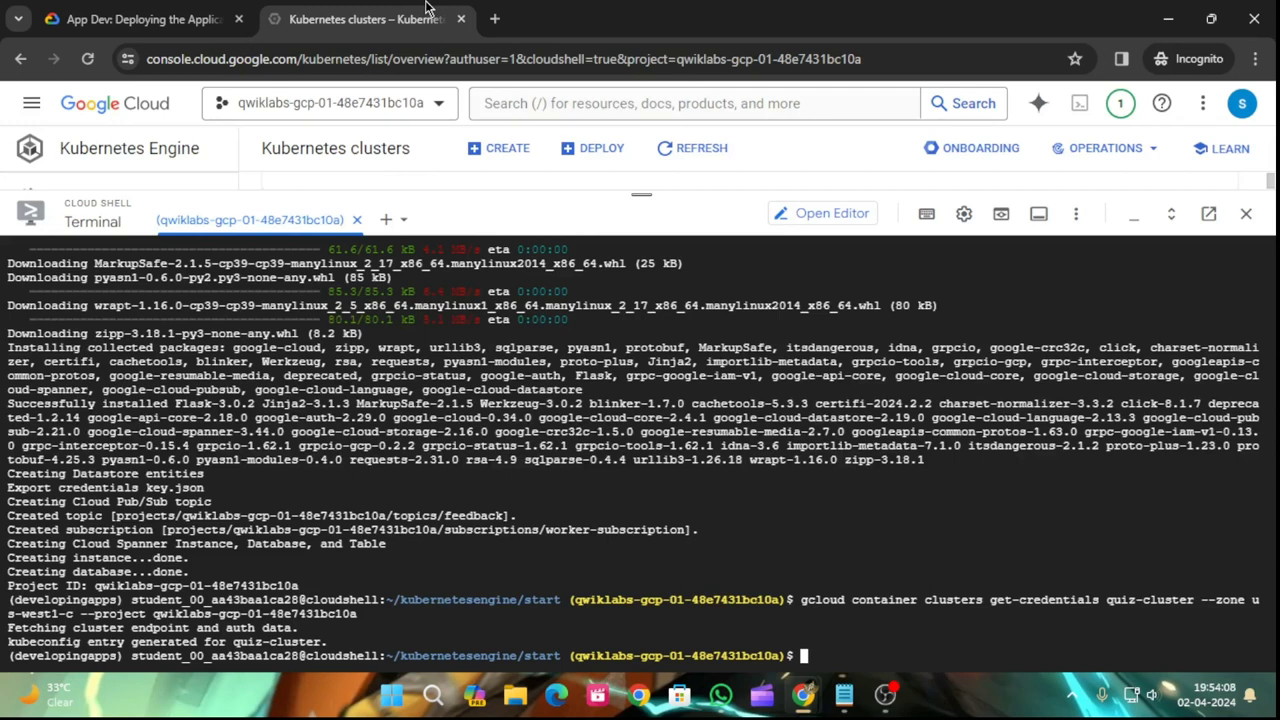
{"action": "left_click", "coordinate": [150, 18]}
{"action": "scroll", "coordinate": [440, 250], "scroll_direction": "down", "scroll_amount": 2}
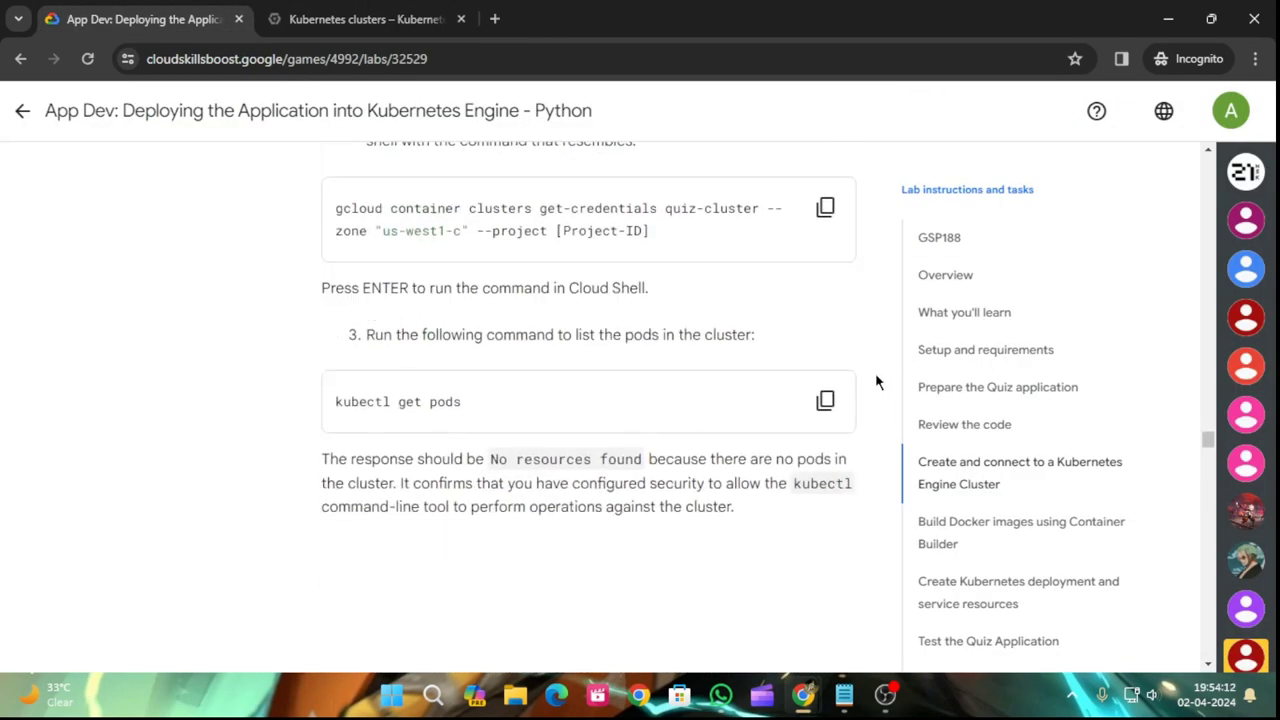
{"action": "left_click", "coordinate": [825, 400]}
{"action": "left_click", "coordinate": [402, 12]}
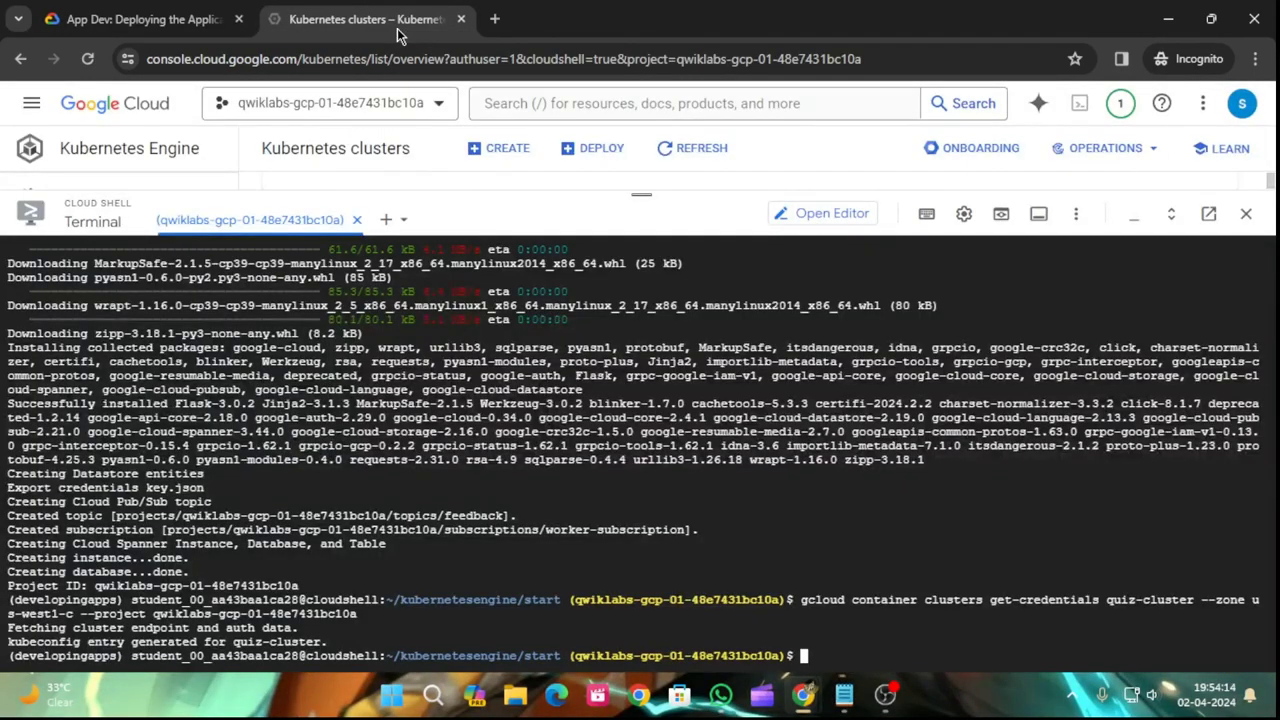
{"action": "key", "text": "ctrl+v"}
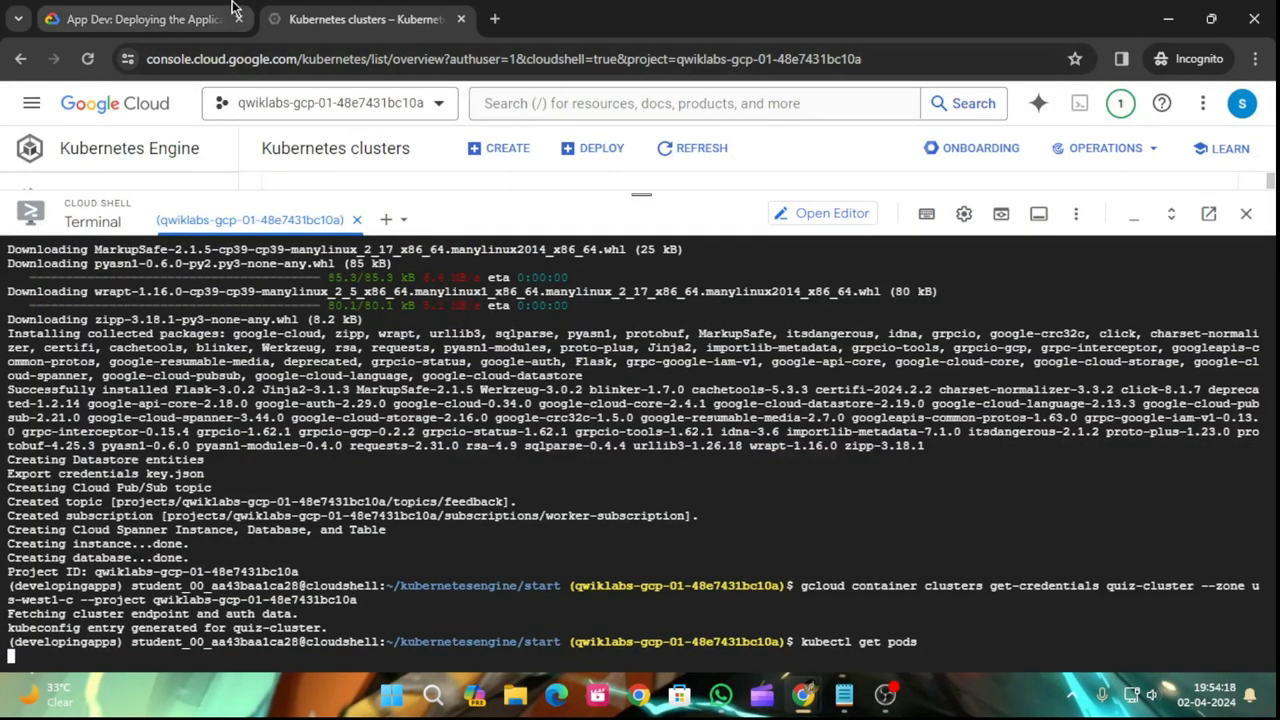
- Compare the kubectl get pods output in Cloud Shell with the response described in the lab instructions
{"action": "left_click", "coordinate": [174, 12]}
{"action": "scroll", "coordinate": [335, 392], "scroll_direction": "down", "scroll_amount": 2}
{"action": "scroll", "coordinate": [335, 392], "scroll_direction": "up", "scroll_amount": 1}
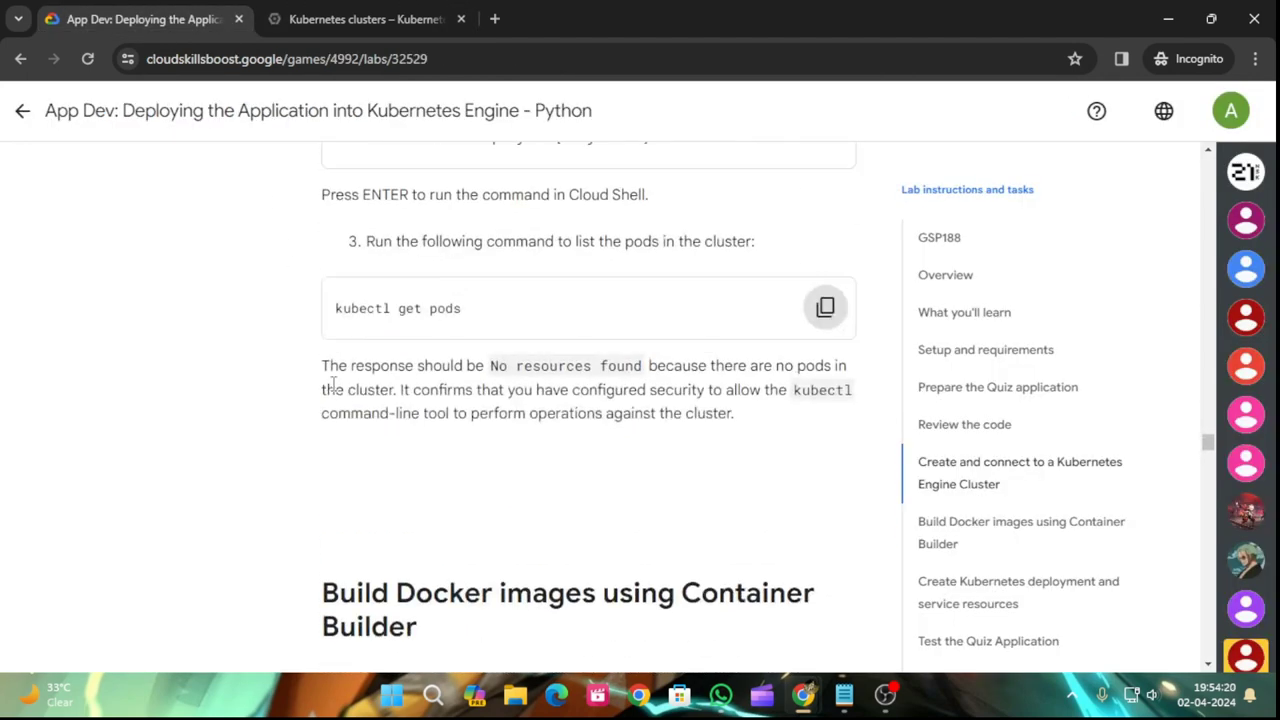
{"action": "scroll", "coordinate": [340, 383], "scroll_direction": "down", "scroll_amount": 4}
{"action": "scroll", "coordinate": [348, 380], "scroll_direction": "up", "scroll_amount": 3}
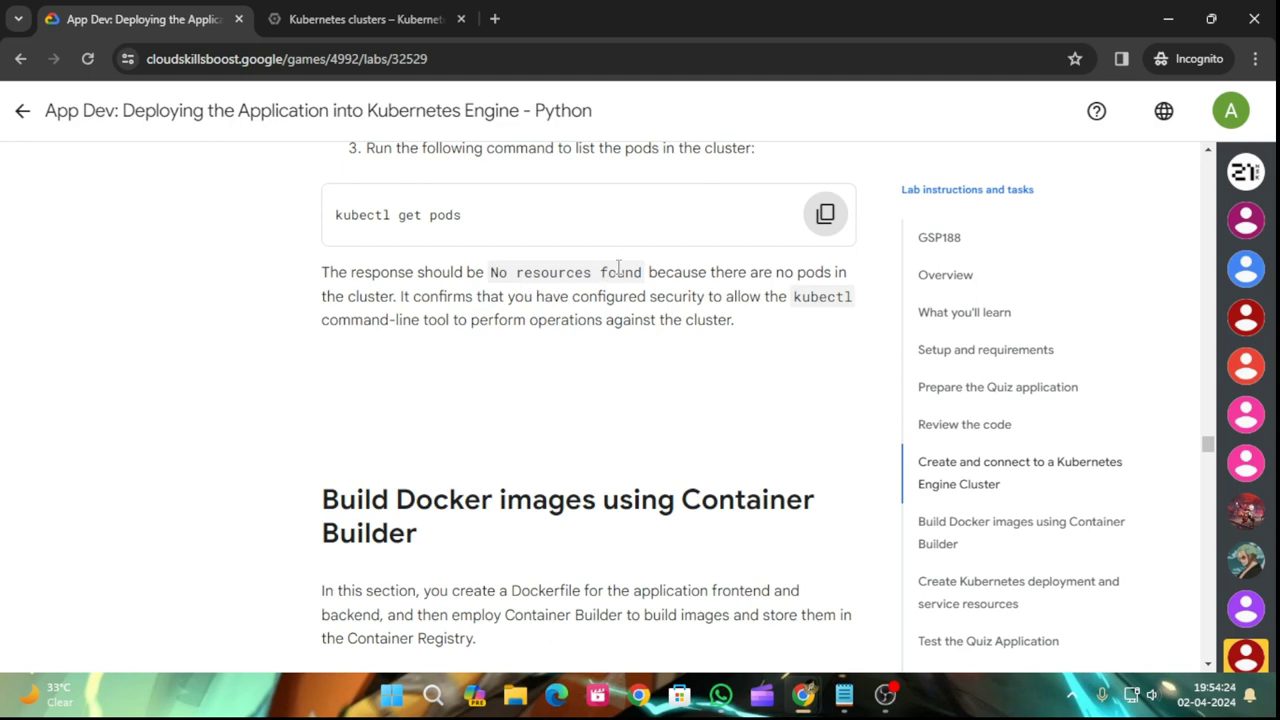
{"action": "left_click", "coordinate": [345, 12]}
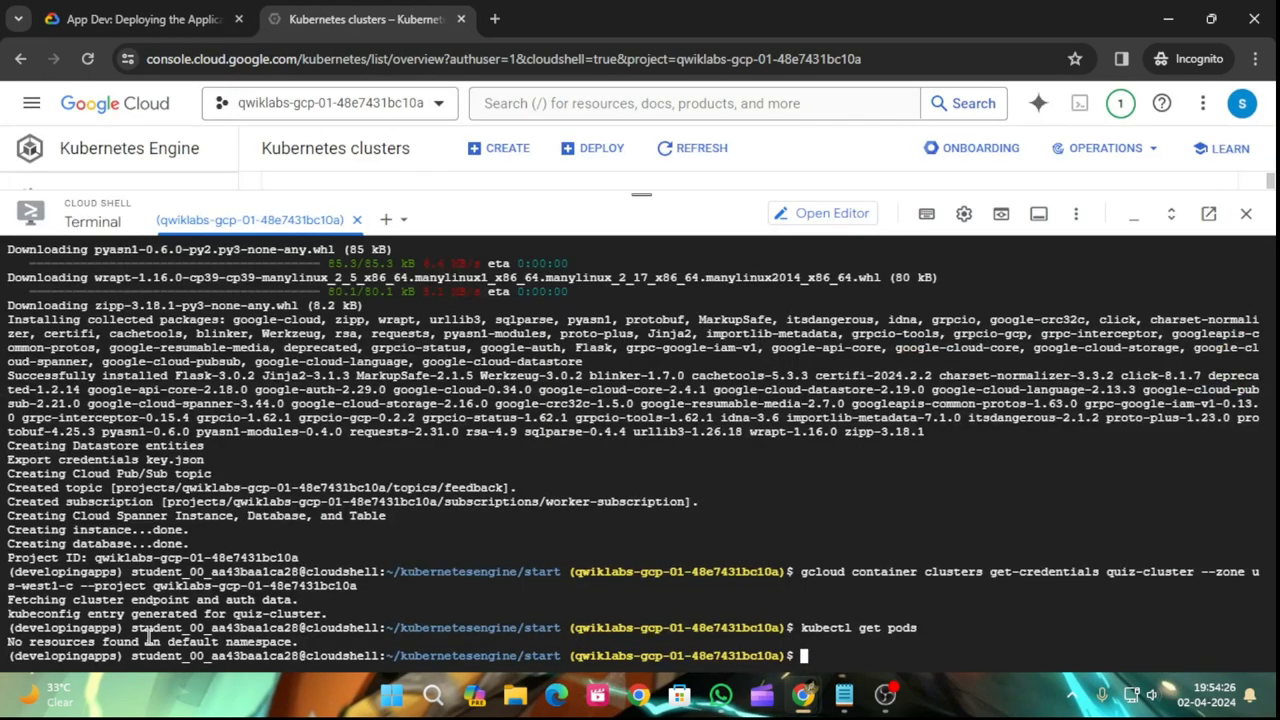
- Read the lab's Create the Dockerfile for the frontend and backend section, and open the Cloud Shell Editor in the console
{"action": "key", "text": "ctrl+Tab"}
{"action": "scroll", "coordinate": [560, 460], "scroll_direction": "down", "scroll_amount": 5}
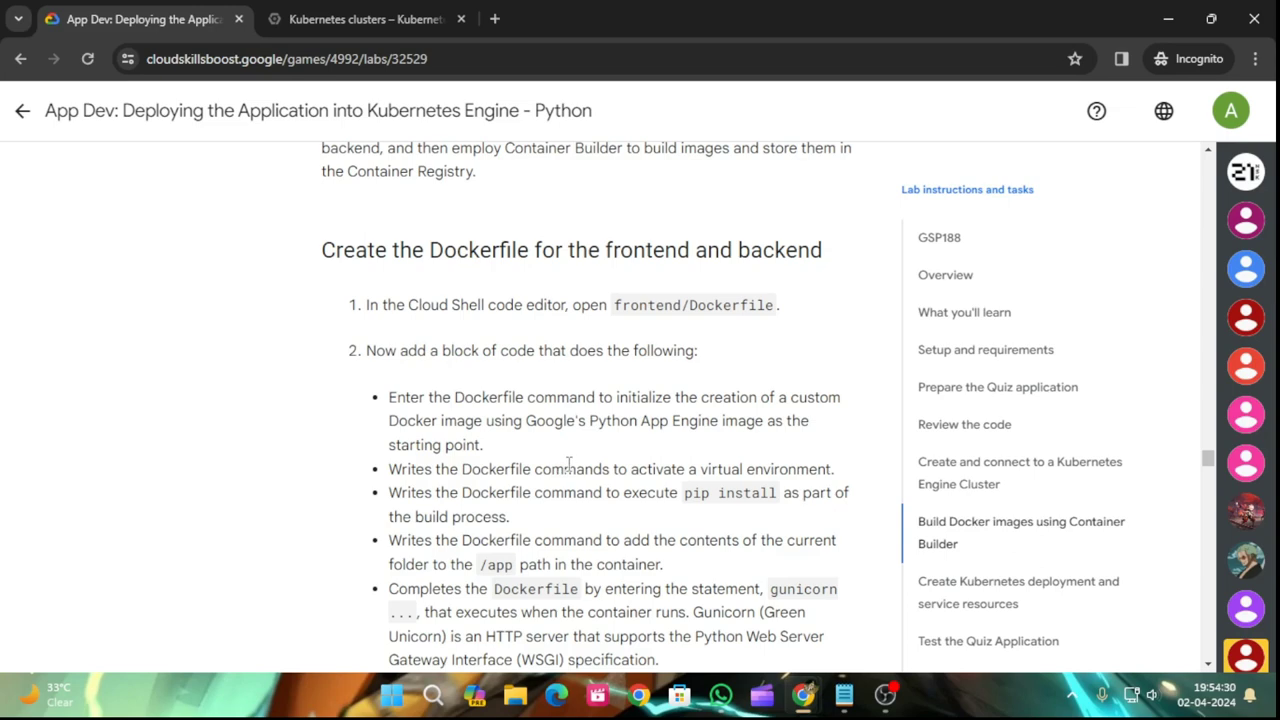
{"action": "scroll", "coordinate": [568, 464], "scroll_direction": "down", "scroll_amount": 4}
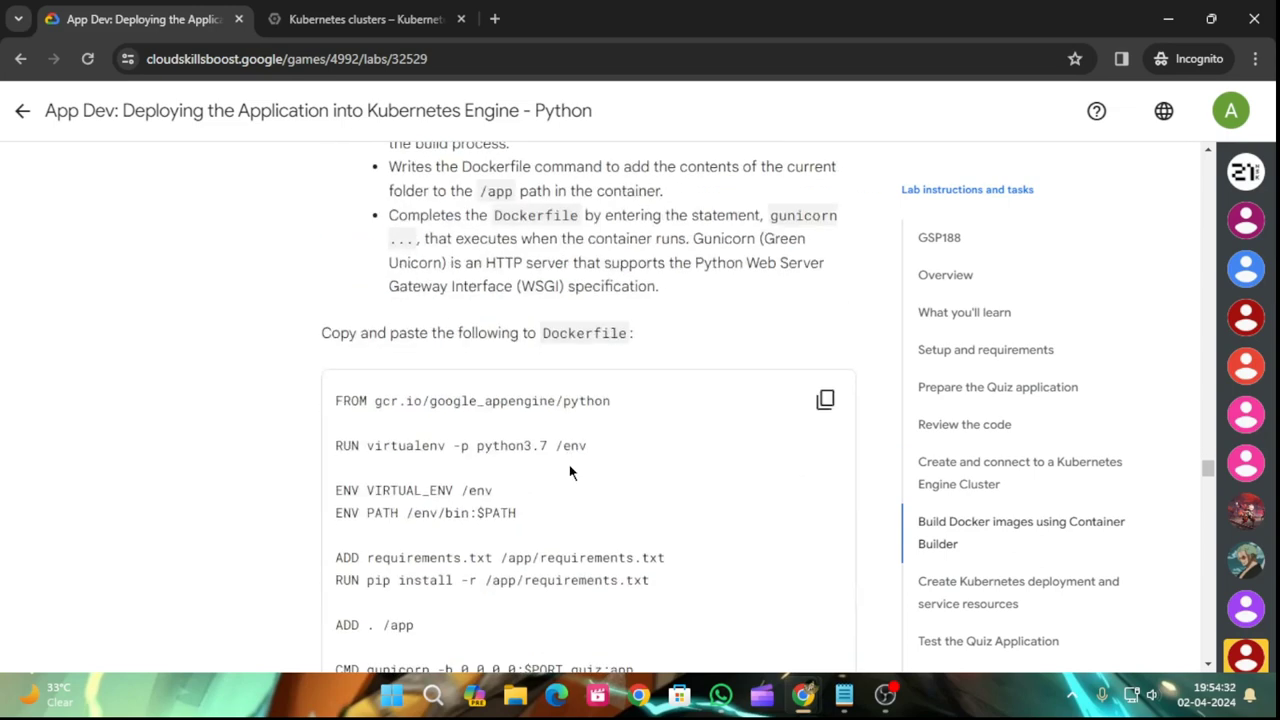
{"action": "scroll", "coordinate": [570, 472], "scroll_direction": "up", "scroll_amount": 3}
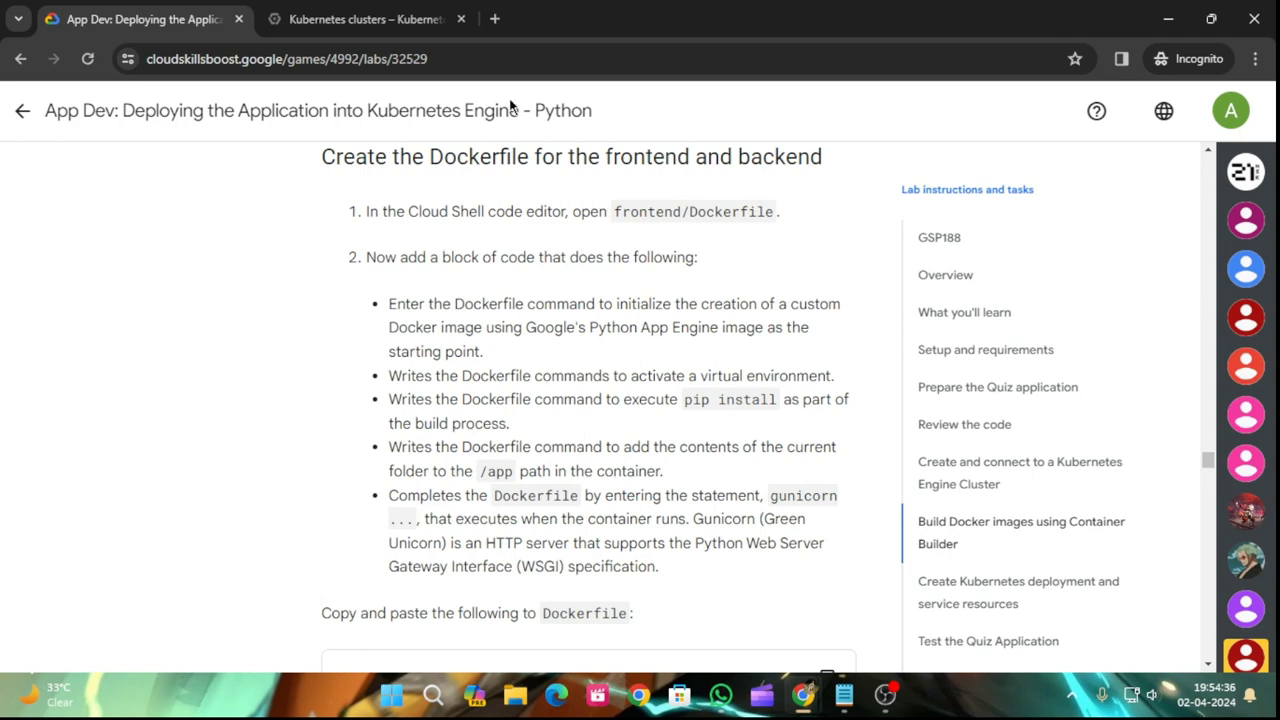
{"action": "left_click", "coordinate": [360, 19]}
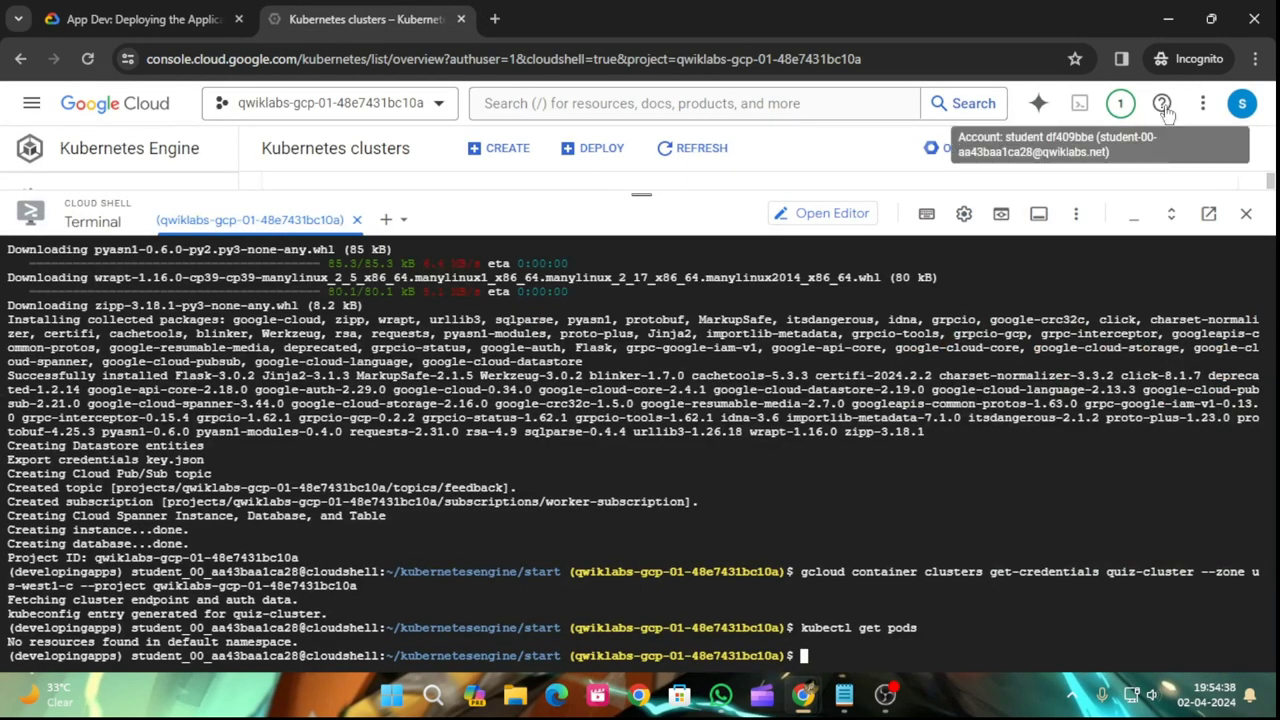
{"action": "left_click", "coordinate": [850, 218]}
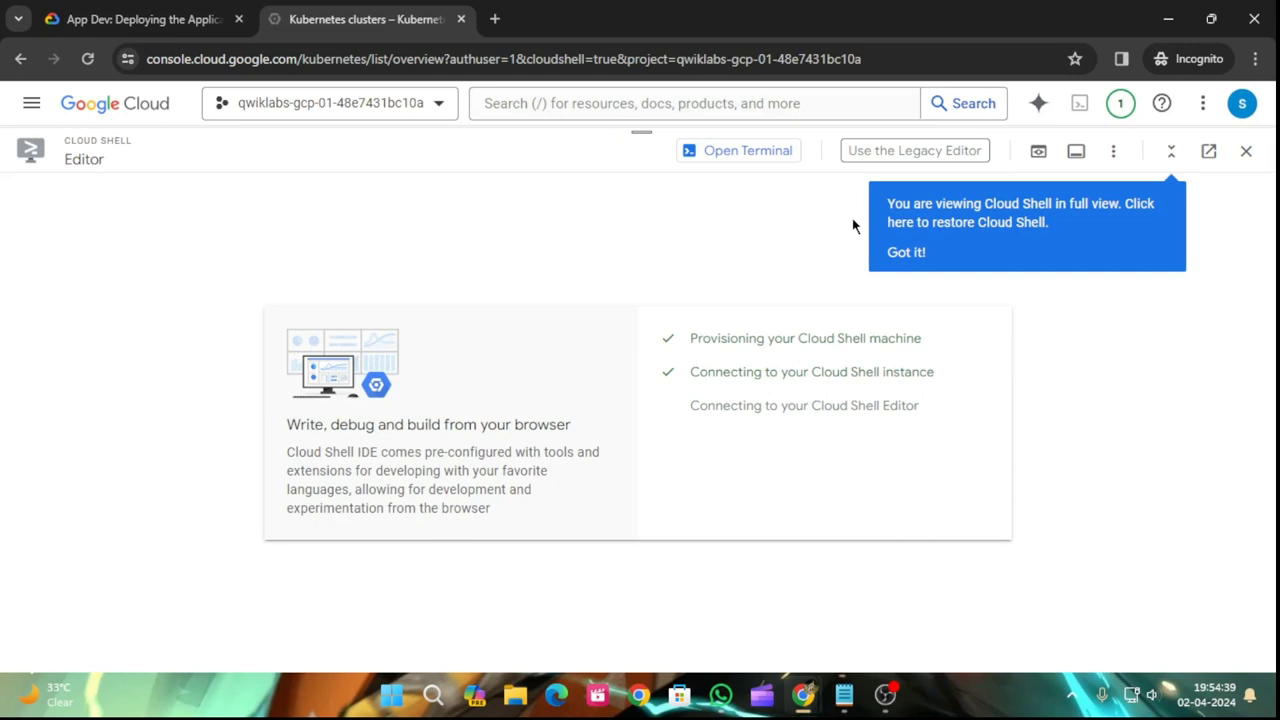
{"action": "left_click", "coordinate": [918, 257]}
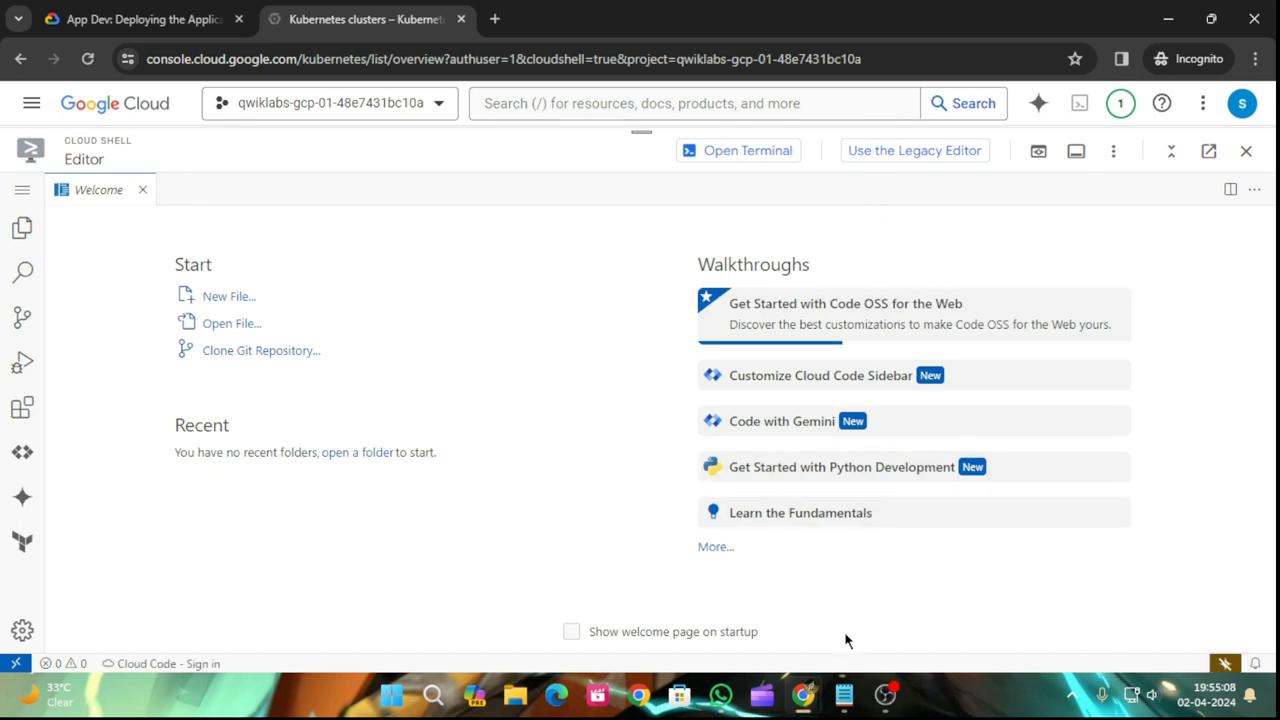
{"action": "left_click", "coordinate": [192, 303]}
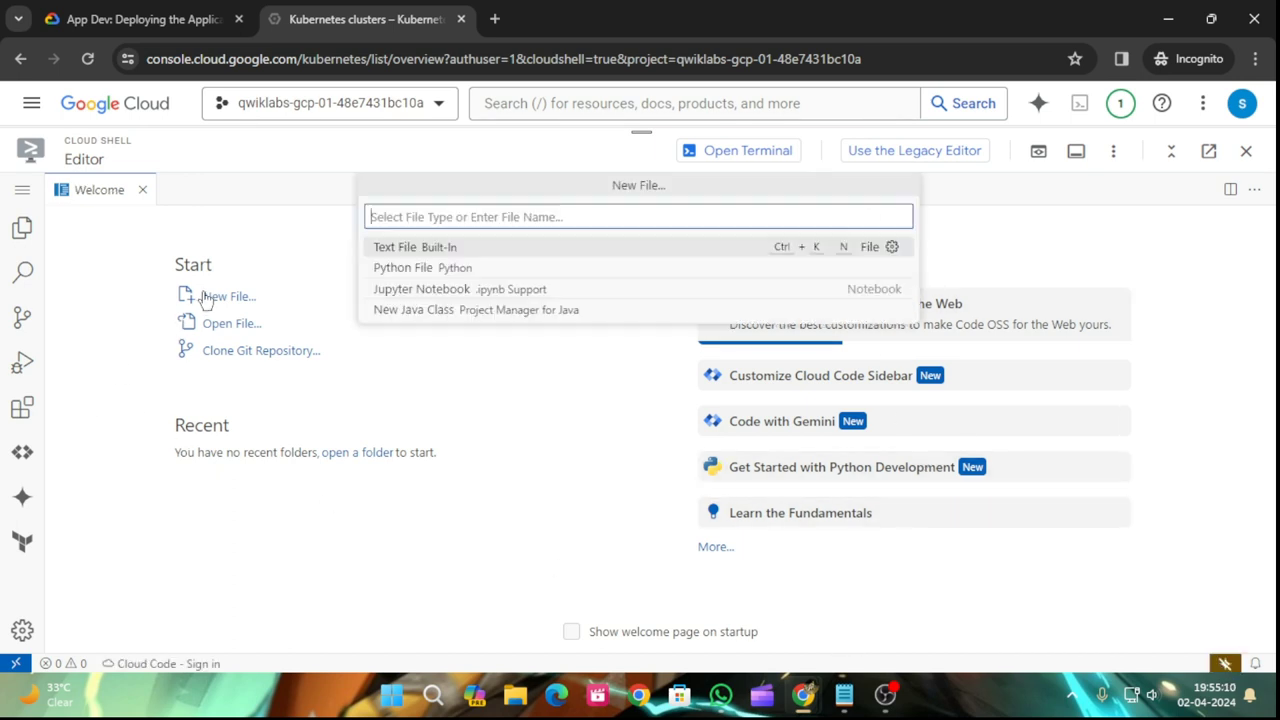
{"action": "left_click", "coordinate": [103, 8]}
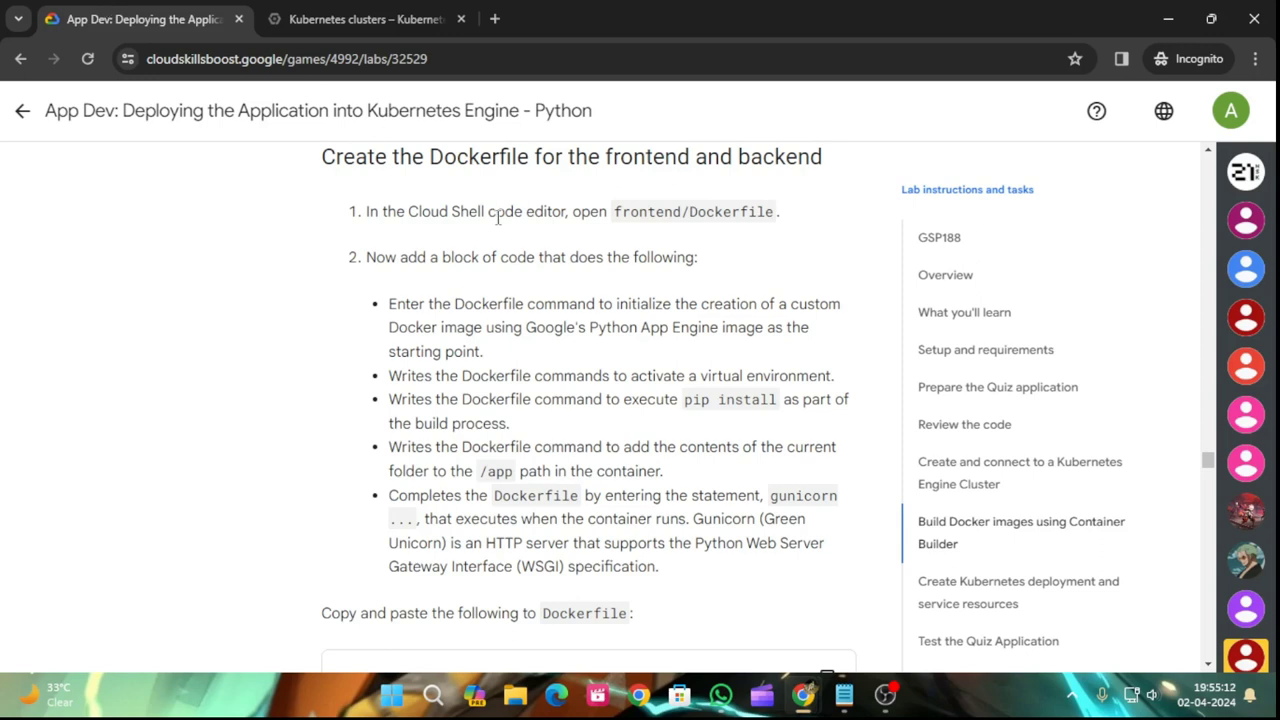
{"action": "left_click", "coordinate": [416, 10]}
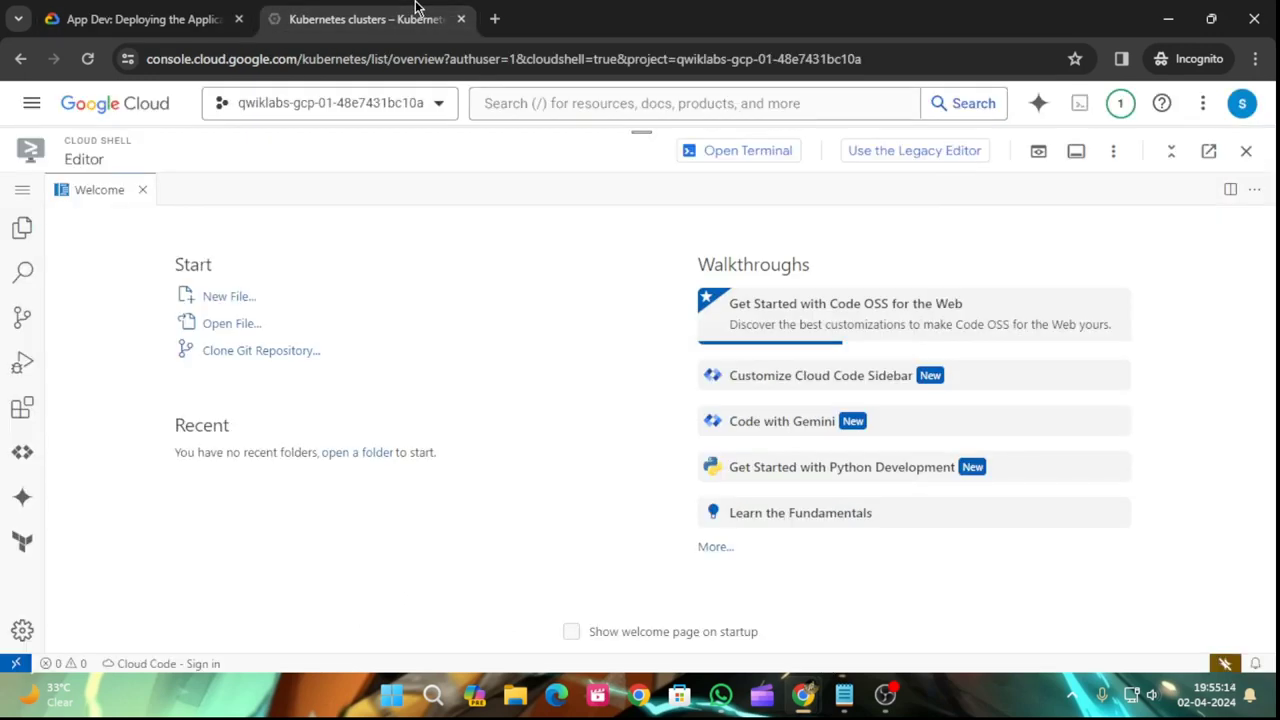
- Browse the home directory in the editor's Open File dialog for the folder containing frontend/Dockerfile
{"action": "left_click", "coordinate": [236, 335]}
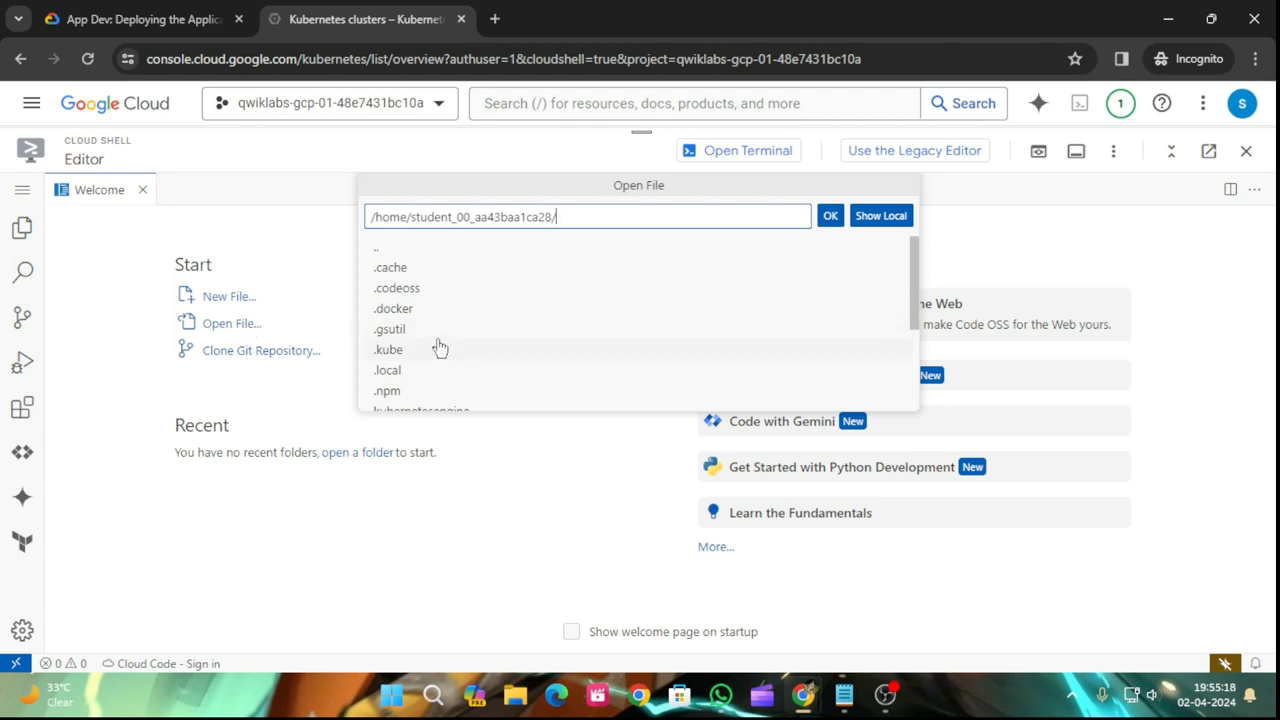
{"action": "scroll", "coordinate": [440, 347], "scroll_direction": "down", "scroll_amount": 1}
{"action": "scroll", "coordinate": [447, 348], "scroll_direction": "up", "scroll_amount": 1}
{"action": "scroll", "coordinate": [452, 349], "scroll_direction": "down", "scroll_amount": 3}
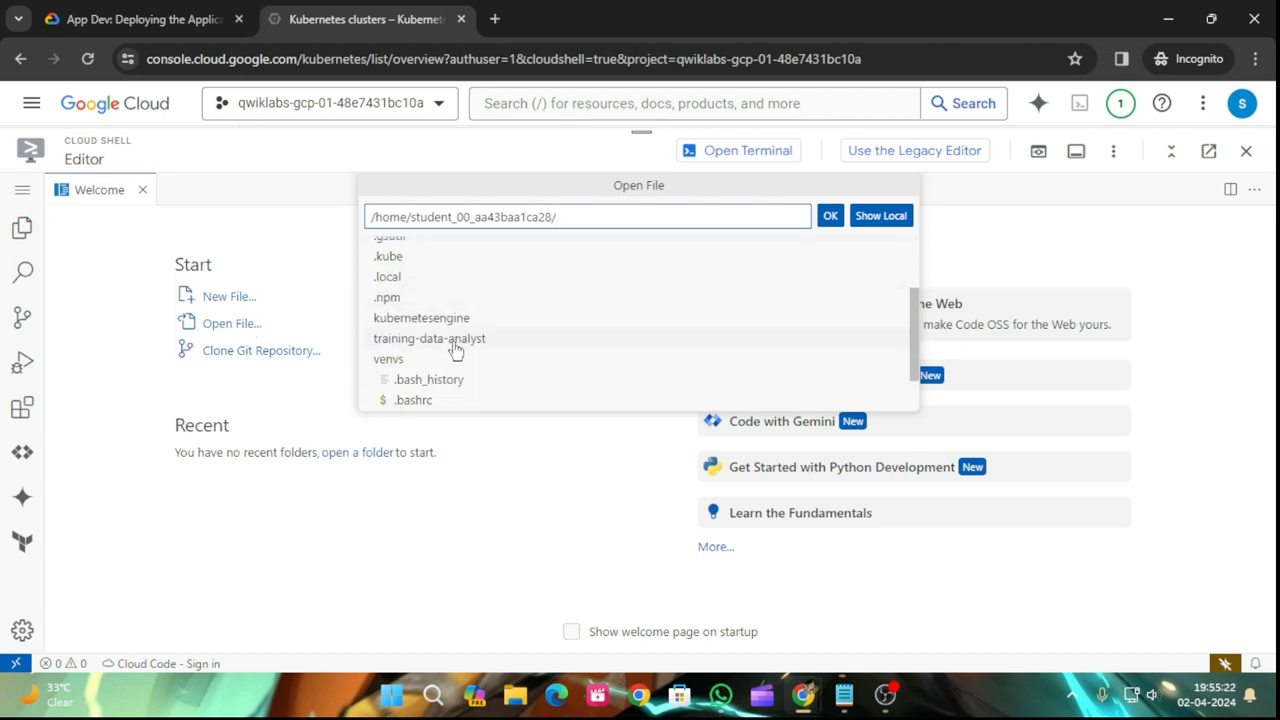
{"action": "scroll", "coordinate": [466, 360], "scroll_direction": "up", "scroll_amount": 3}
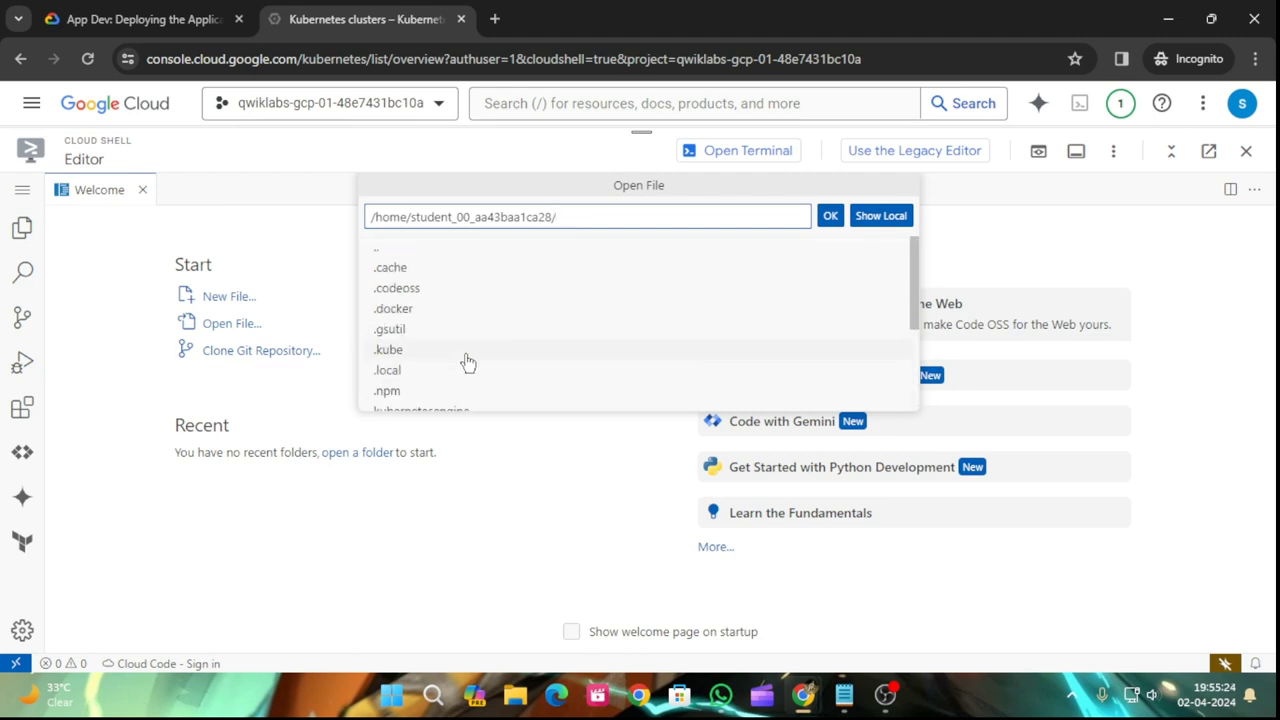
{"action": "left_click", "coordinate": [104, 14]}
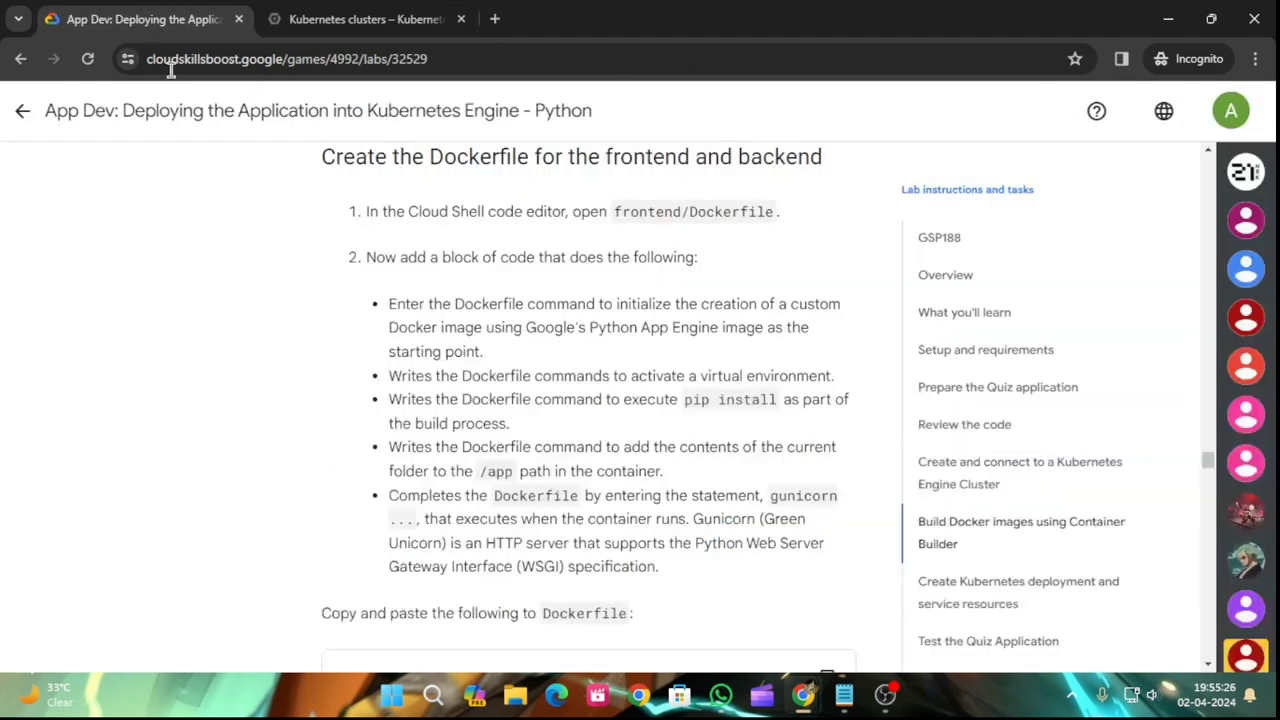
{"action": "left_click_drag", "start_coordinate": [614, 211], "coordinate": [773, 205]}
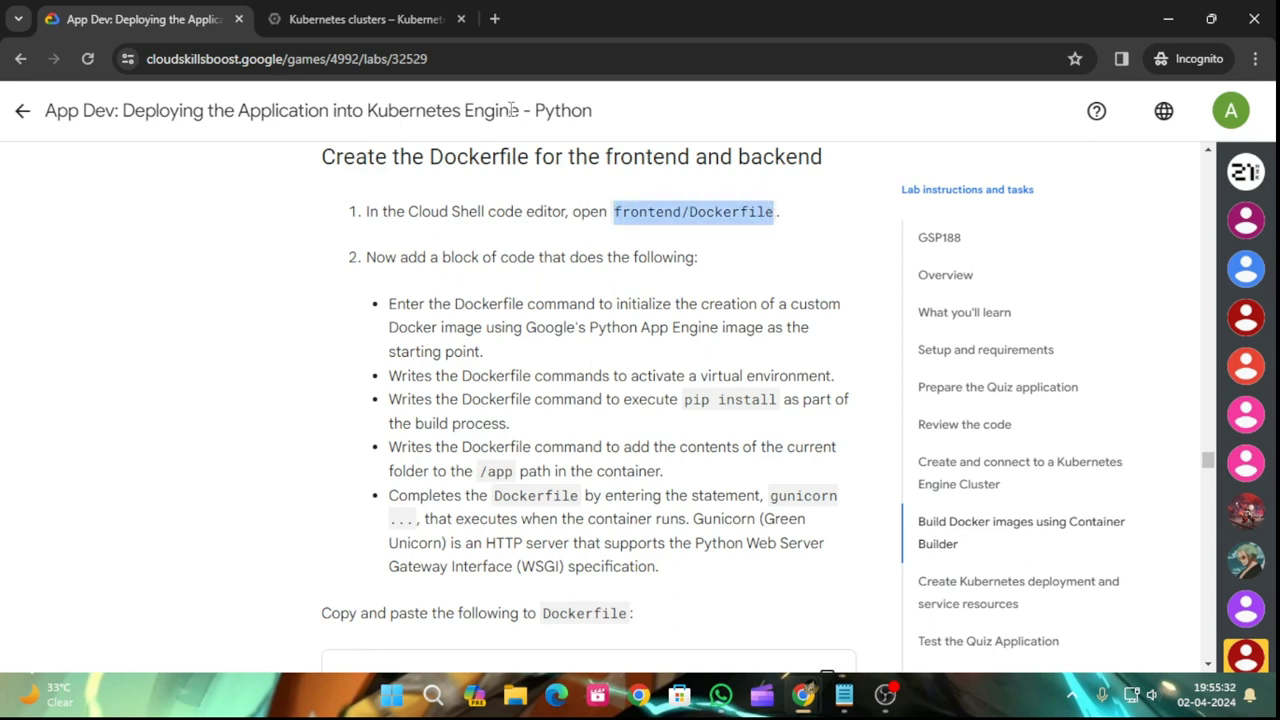
{"action": "left_click", "coordinate": [365, 19]}
{"action": "type", "text": "kubectl get pods"}
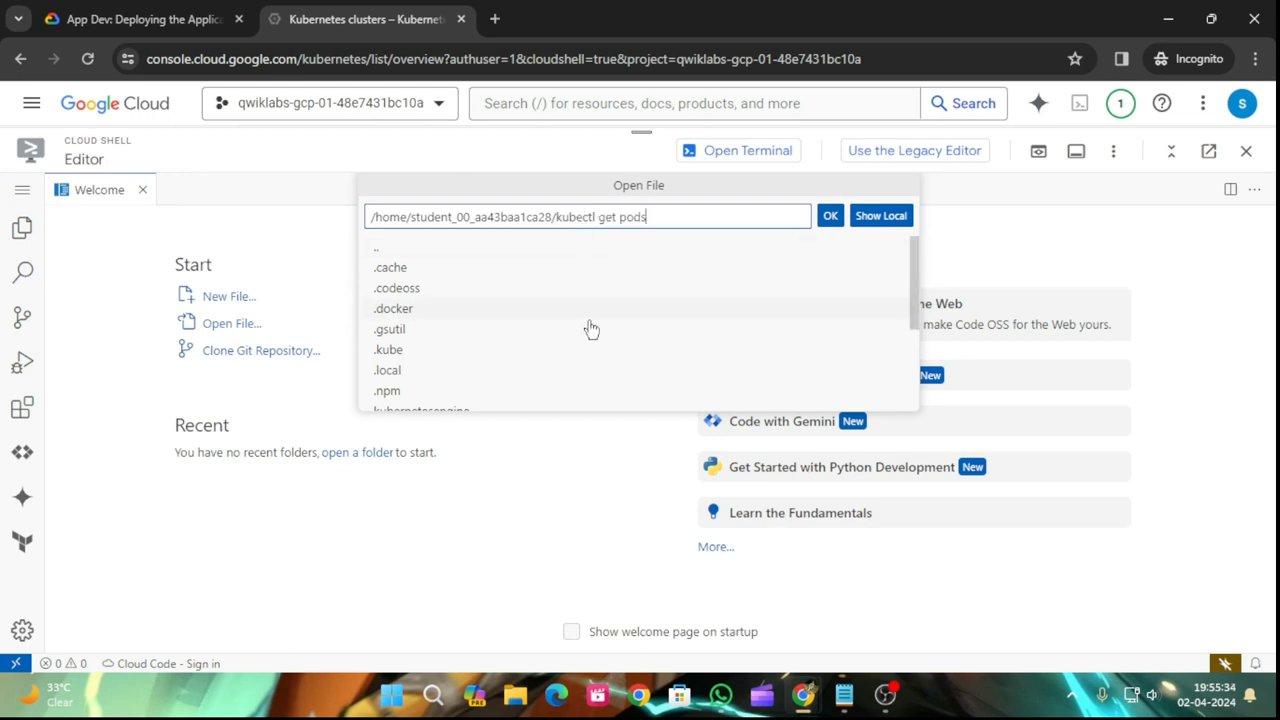
{"action": "key", "text": "BackSpace"}
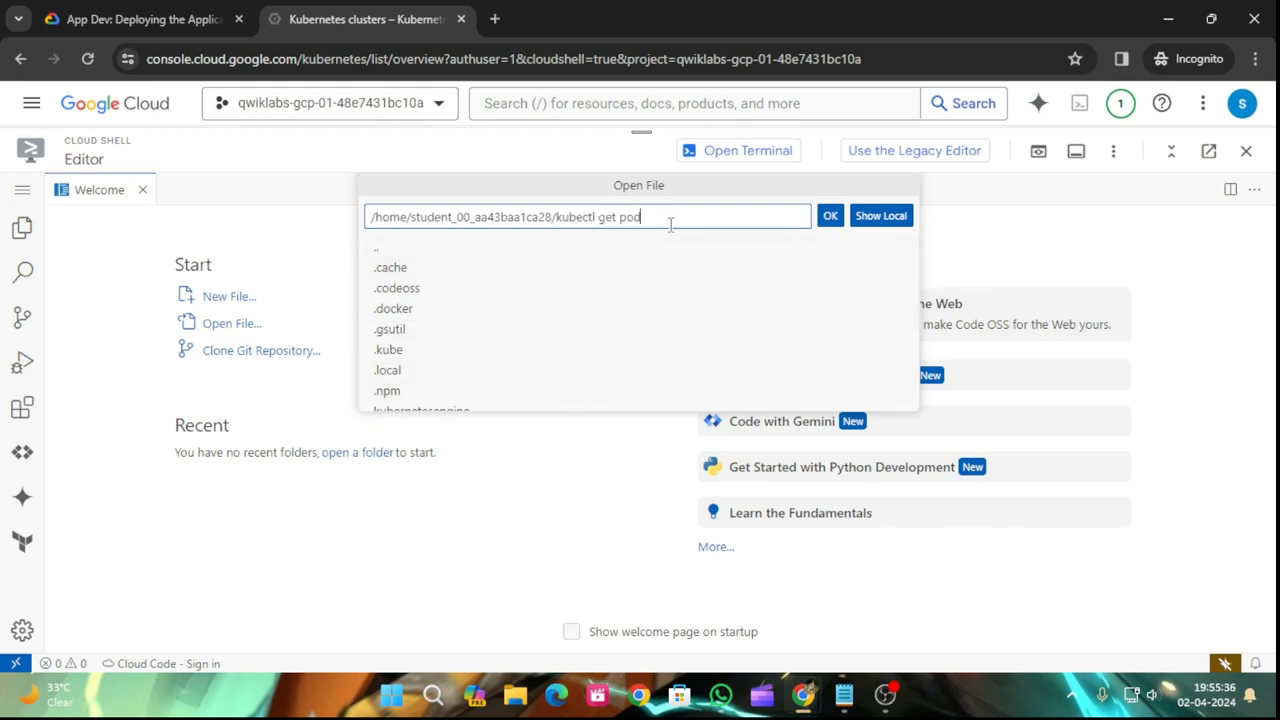
{"action": "key", "text": "BackSpace"}
{"action": "key", "text": "BackSpace"}
{"action": "key", "text": "BackSpace"}
{"action": "key", "text": "BackSpace"}
{"action": "key", "text": "BackSpace"}
{"action": "key", "text": "BackSpace"}
{"action": "key", "text": "BackSpace"}
{"action": "key", "text": "BackSpace"}
{"action": "key", "text": "BackSpace"}
{"action": "key", "text": "BackSpace"}
{"action": "key", "text": "BackSpace"}
{"action": "key", "text": "BackSpace"}
{"action": "key", "text": "BackSpace"}
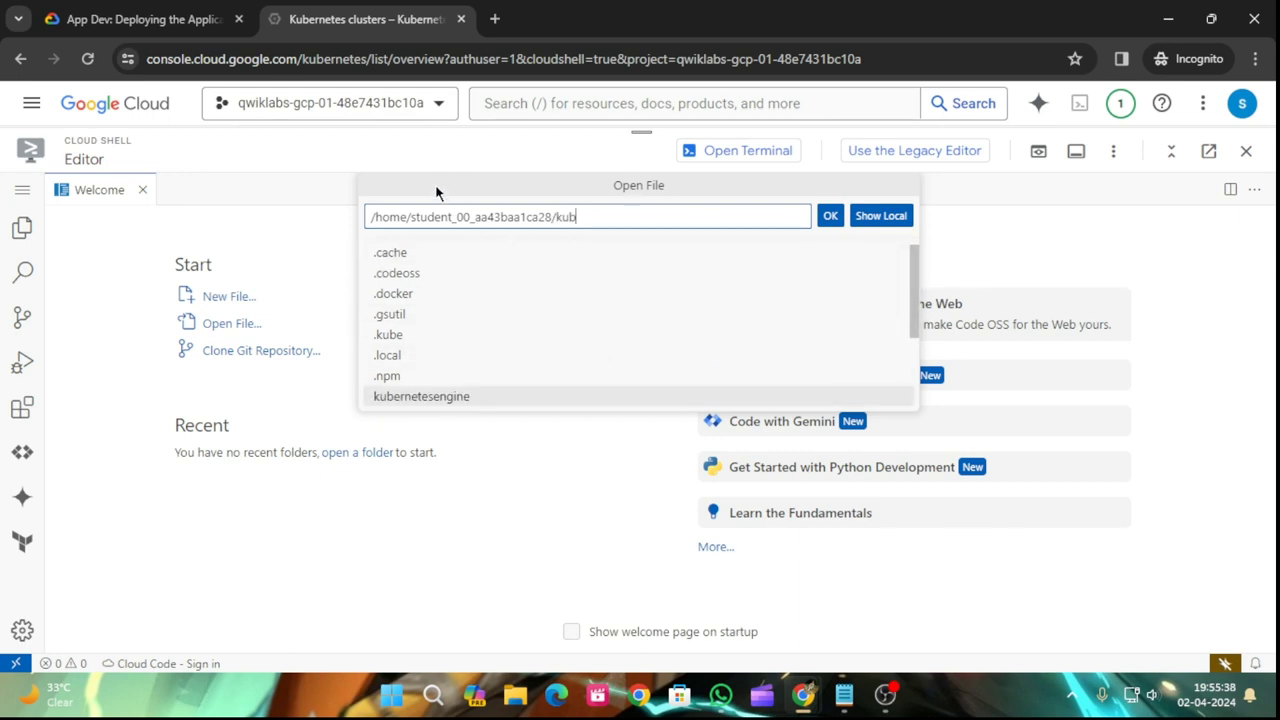
{"action": "key", "text": "BackSpace"}
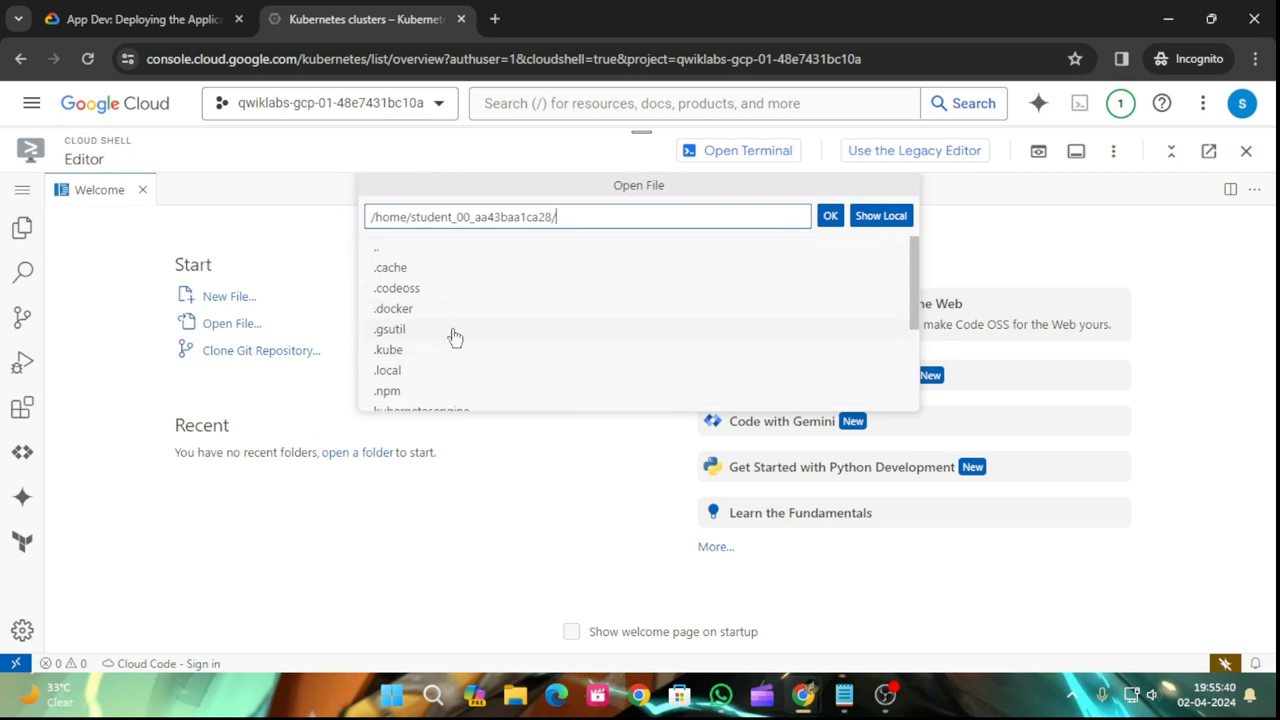
- Copy frontend/Dockerfile from the lab instructions and append it to the home directory path in the Open File dialog
{"action": "key", "text": "ctrl+shift+Tab"}
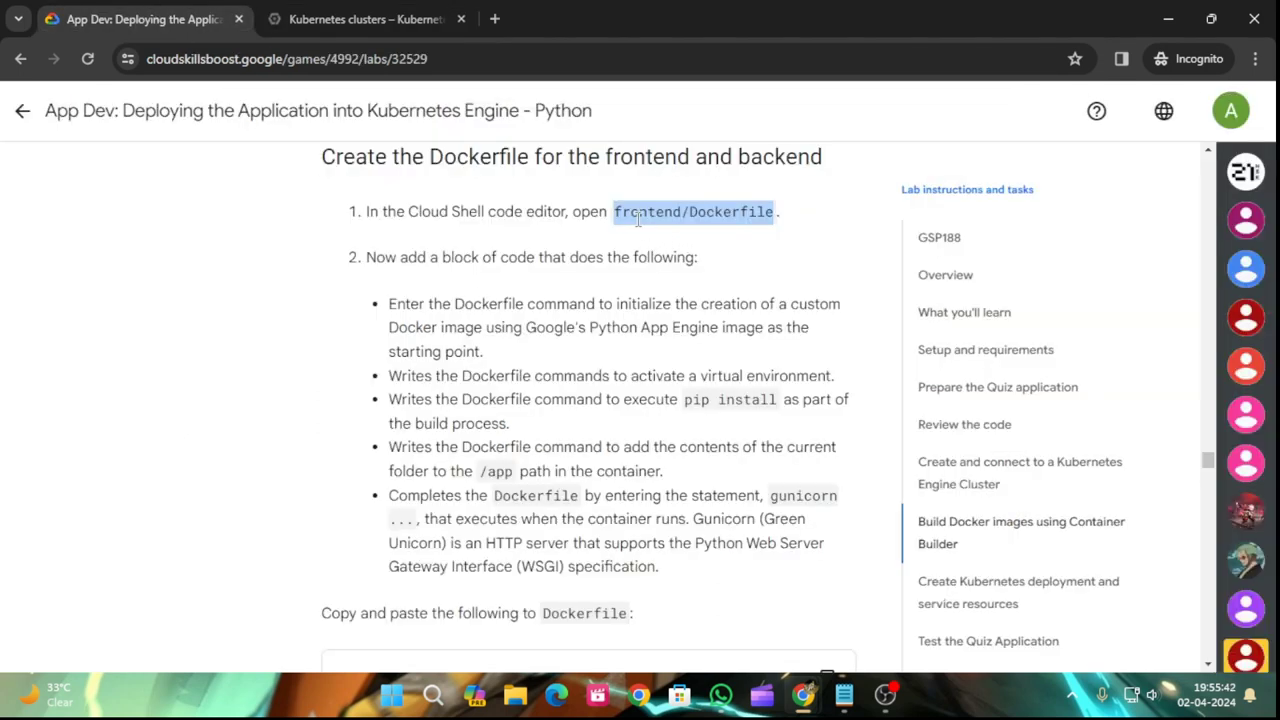
{"action": "left_click", "coordinate": [637, 273]}
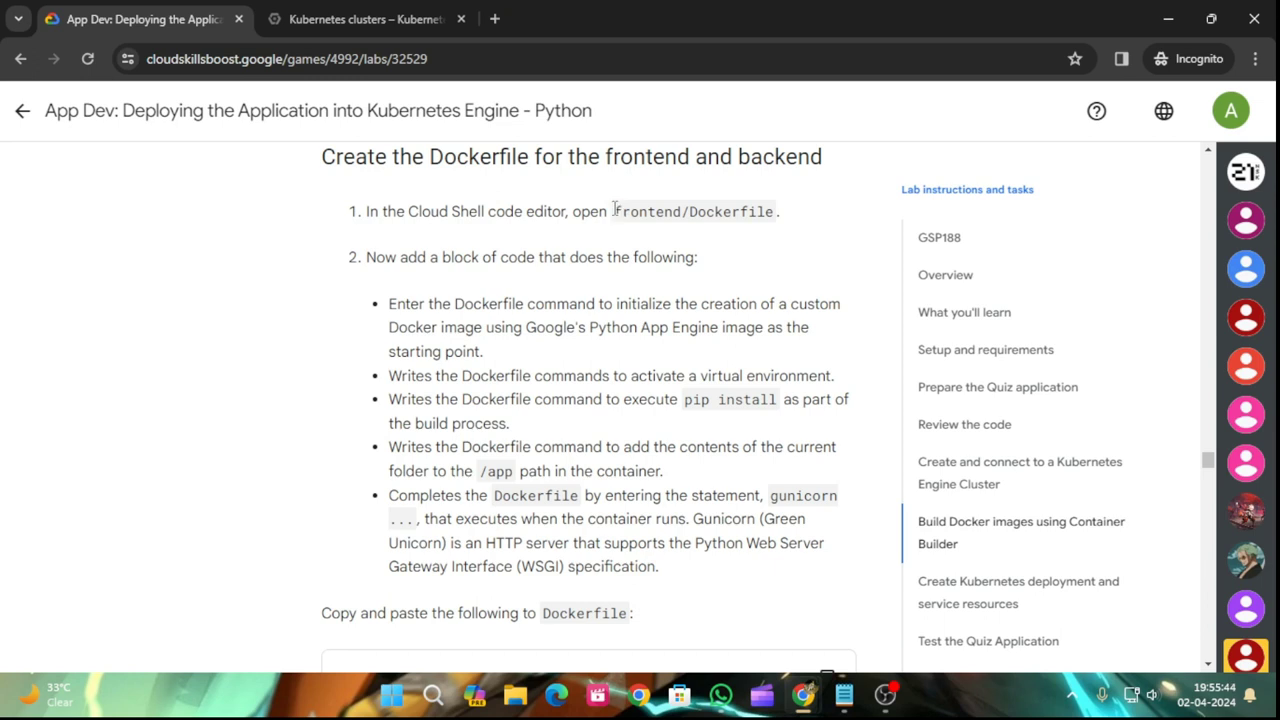
{"action": "left_click_drag", "start_coordinate": [614, 211], "coordinate": [766, 214]}
{"action": "key", "text": "ctrl+c"}
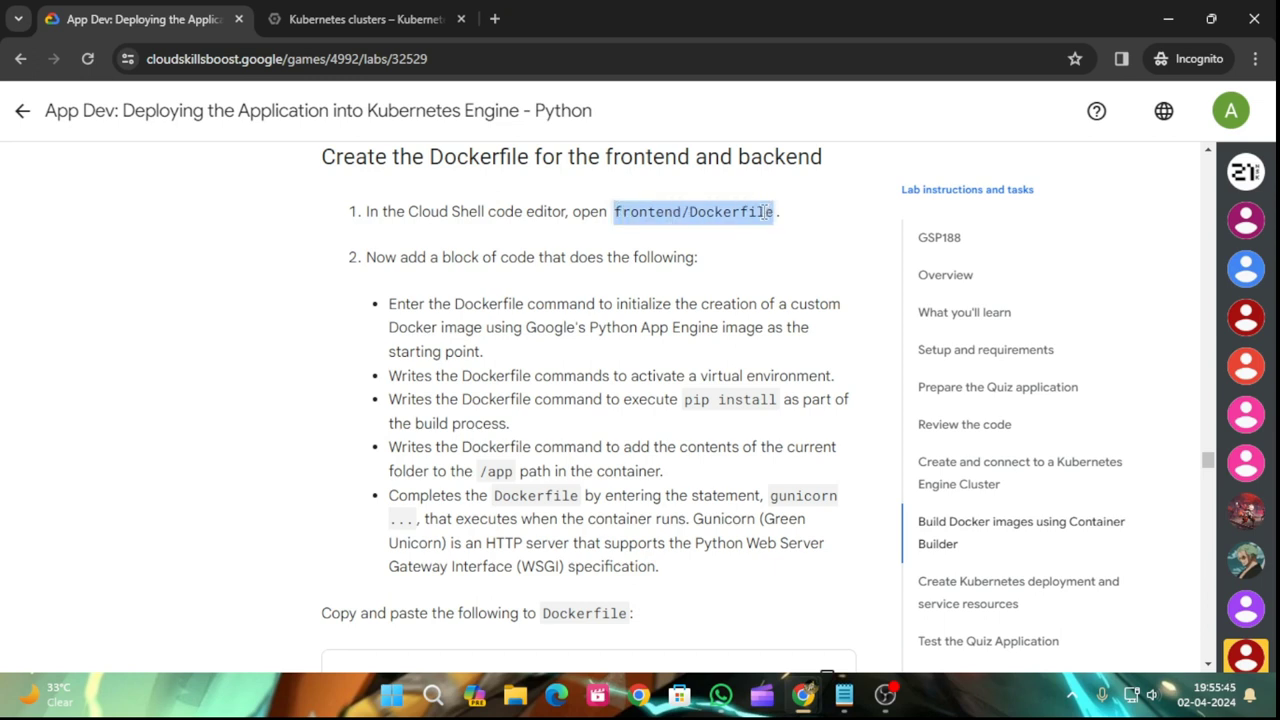
{"action": "left_click", "coordinate": [458, 8]}
{"action": "key", "text": "ctrl+v"}
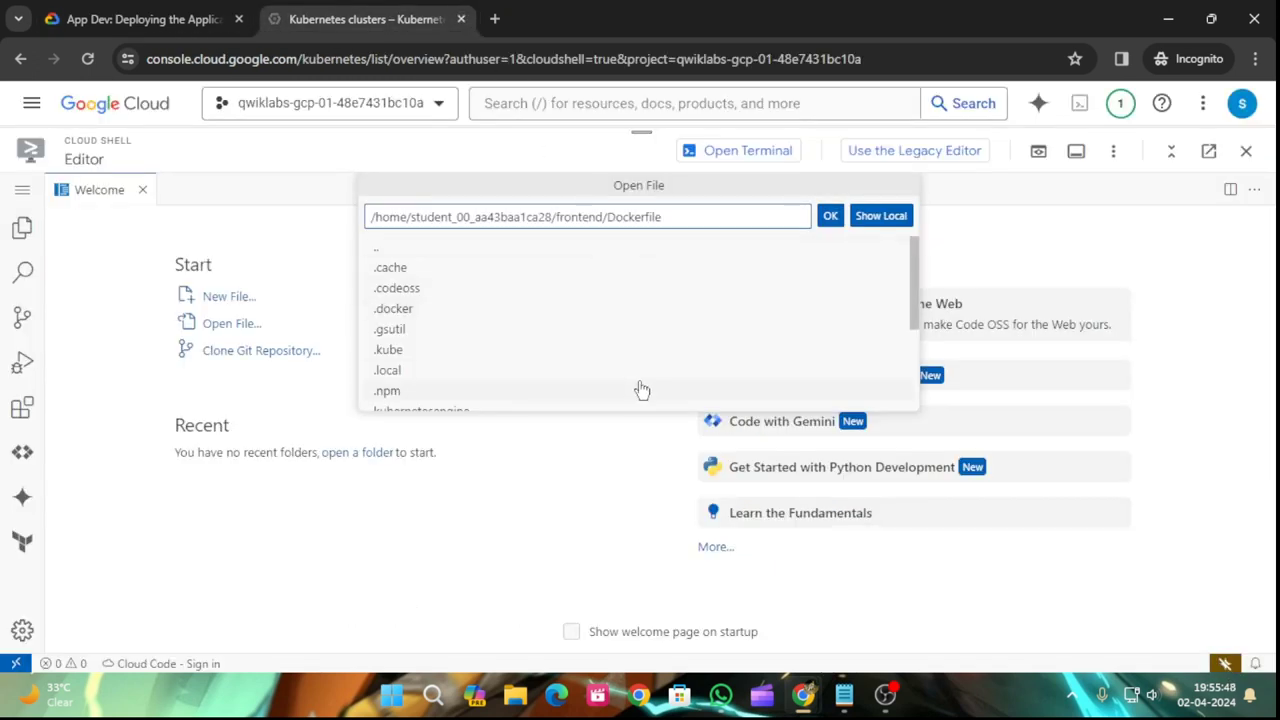
- Try the .docker folder and the local file view in the Open File dialog, and dismiss the resulting dialog
{"action": "scroll", "coordinate": [545, 393], "scroll_direction": "down", "scroll_amount": 3}
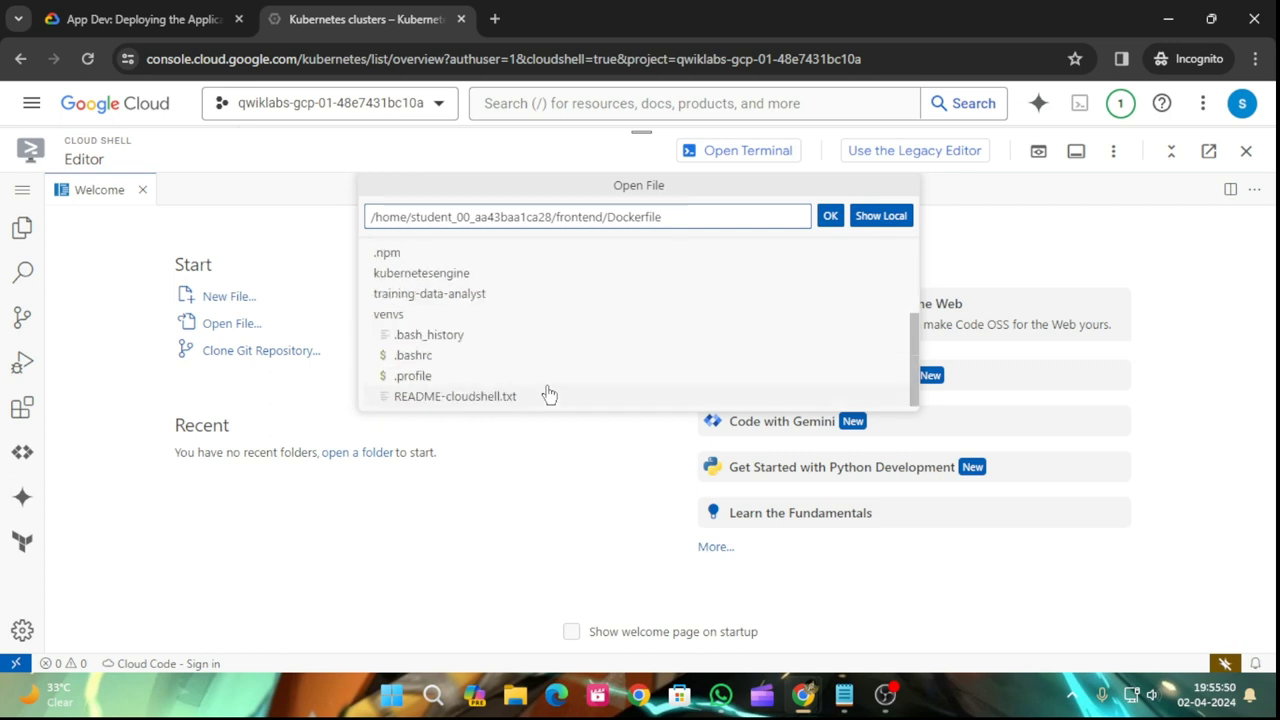
{"action": "scroll", "coordinate": [549, 395], "scroll_direction": "up", "scroll_amount": 3}
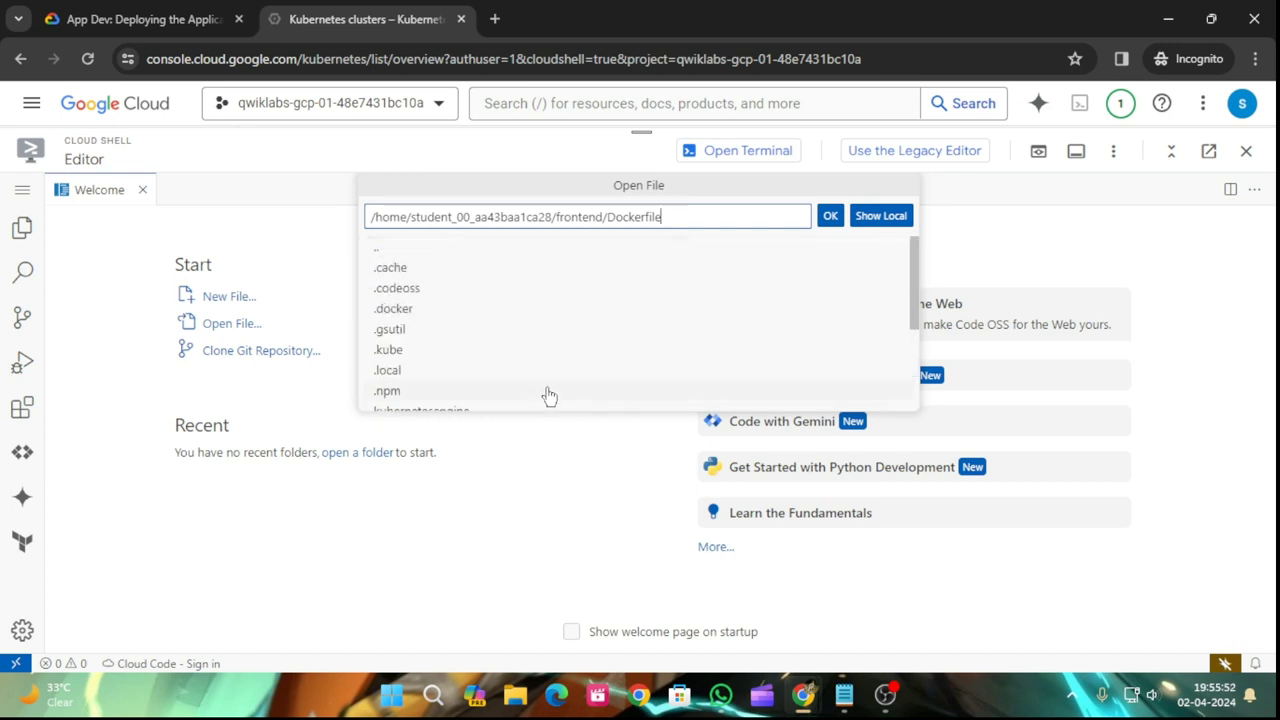
{"action": "left_click", "coordinate": [395, 309]}
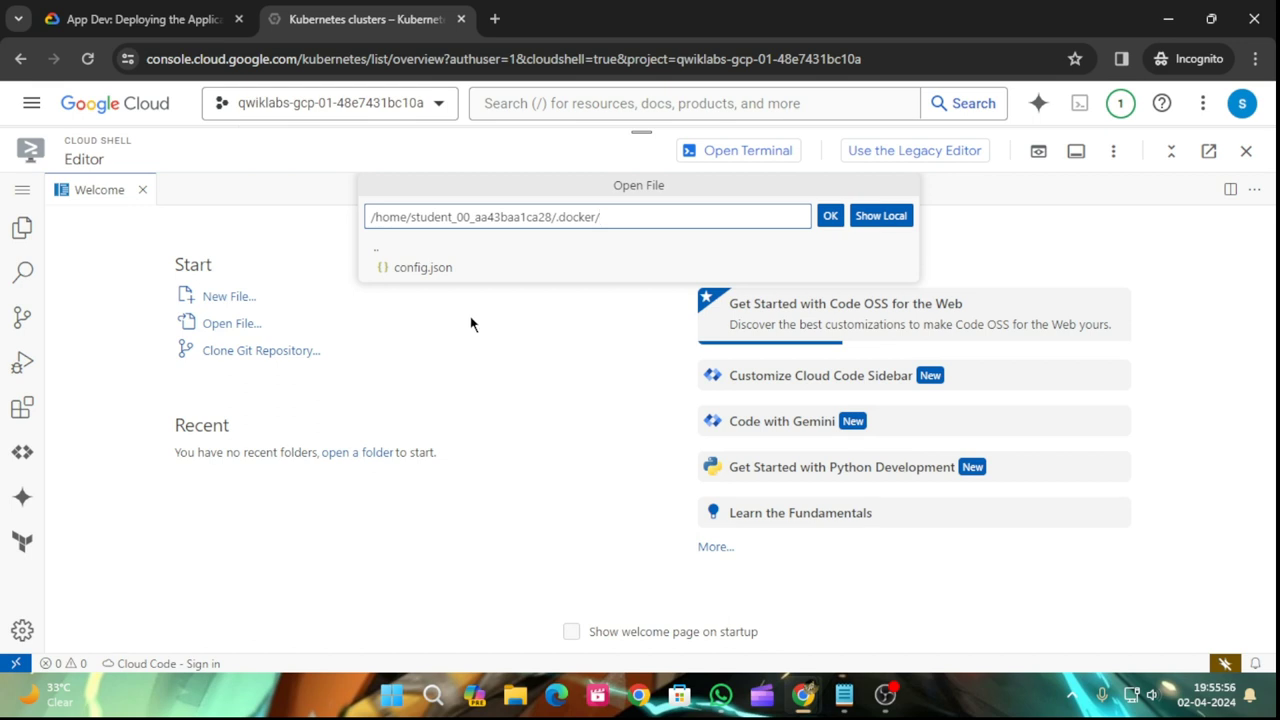
{"action": "left_click", "coordinate": [882, 215]}
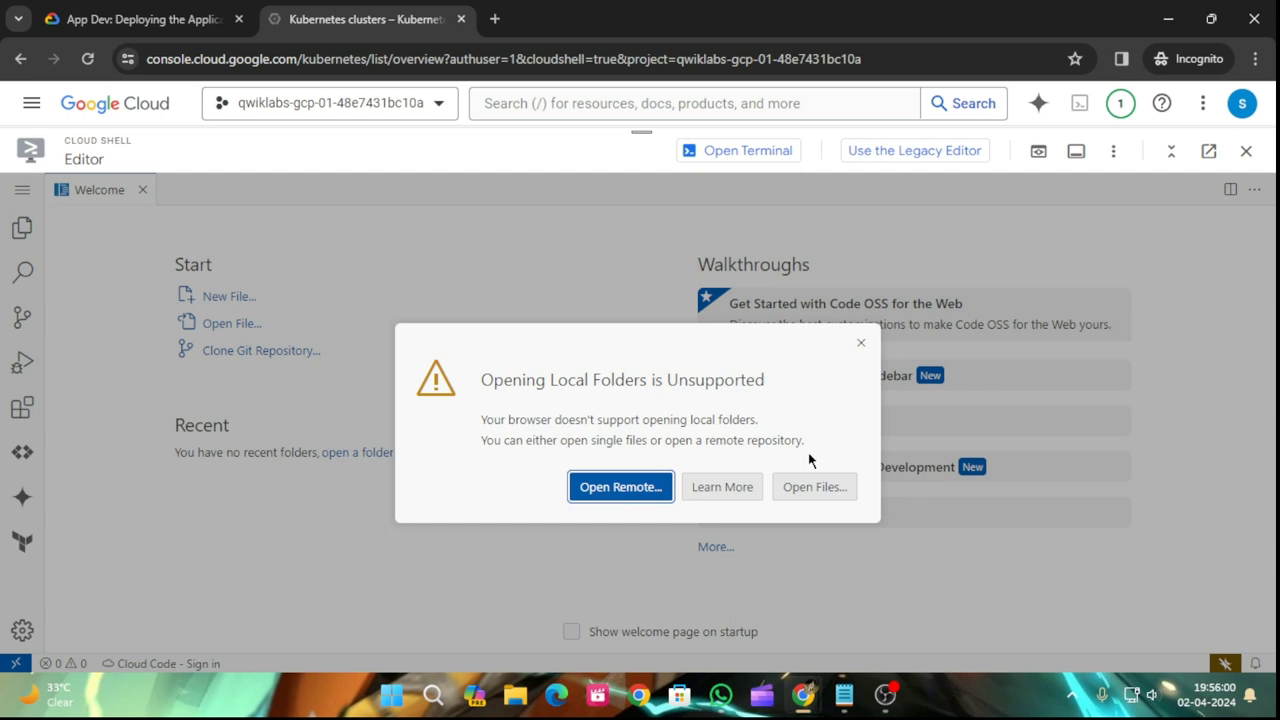
{"action": "left_click", "coordinate": [861, 343]}
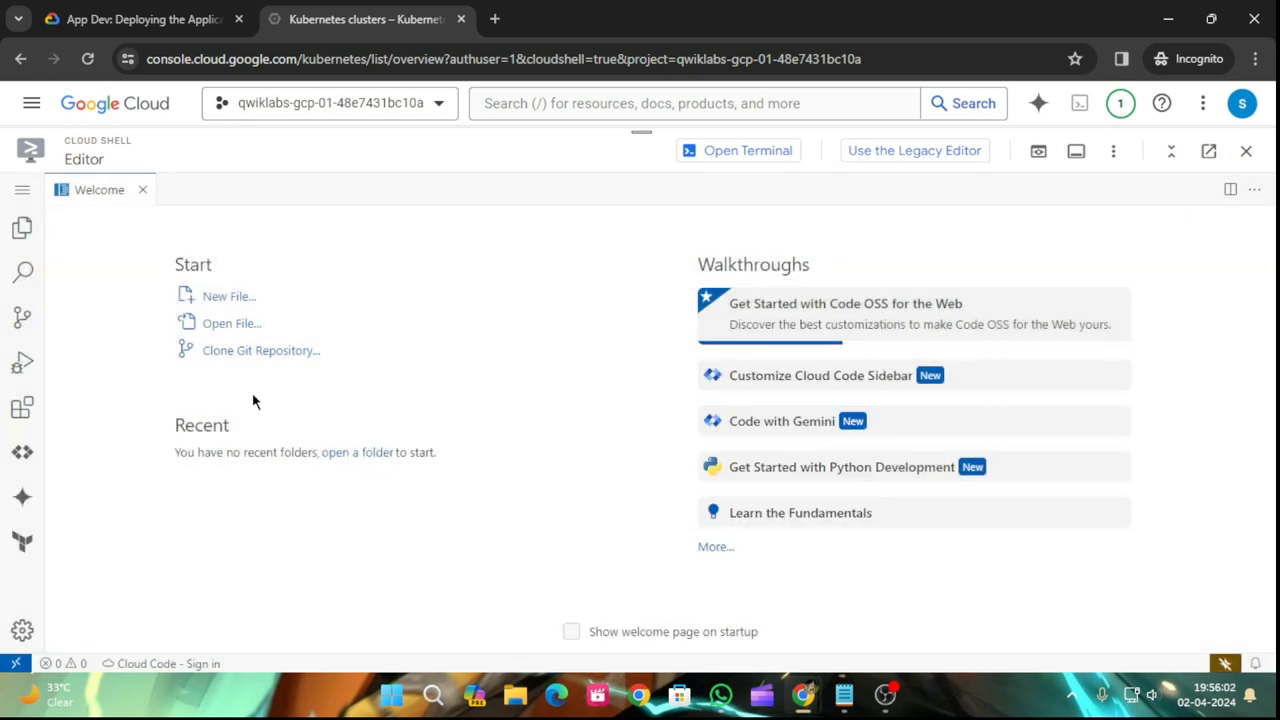
- Open config.json from the .docker folder of the home directory in the editor
{"action": "left_click", "coordinate": [22, 189]}
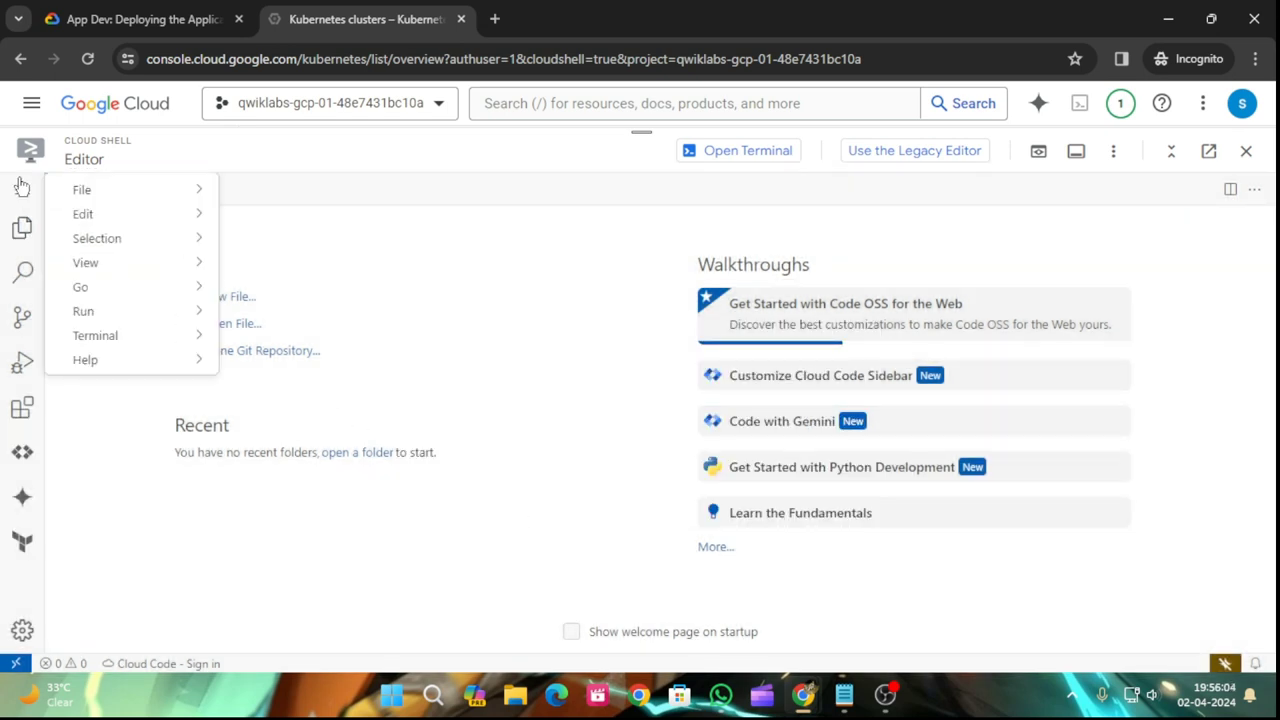
{"action": "mouse_move", "coordinate": [88, 193]}
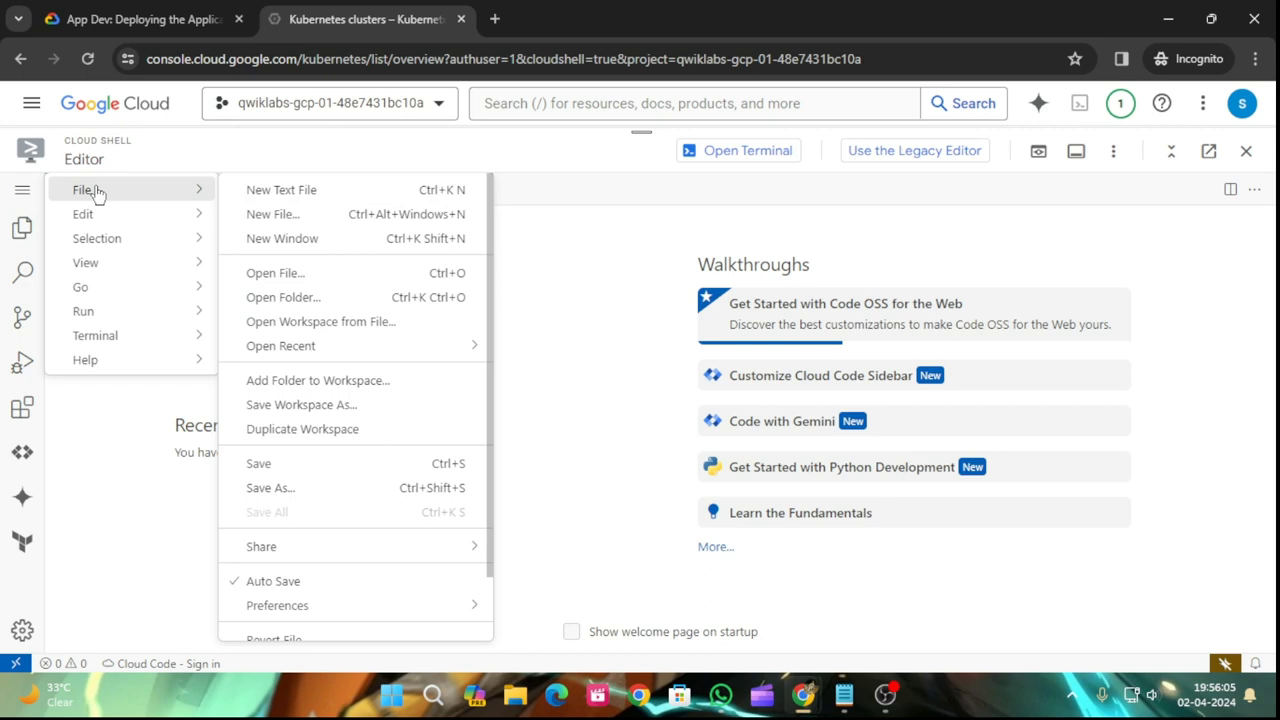
{"action": "left_click", "coordinate": [243, 276]}
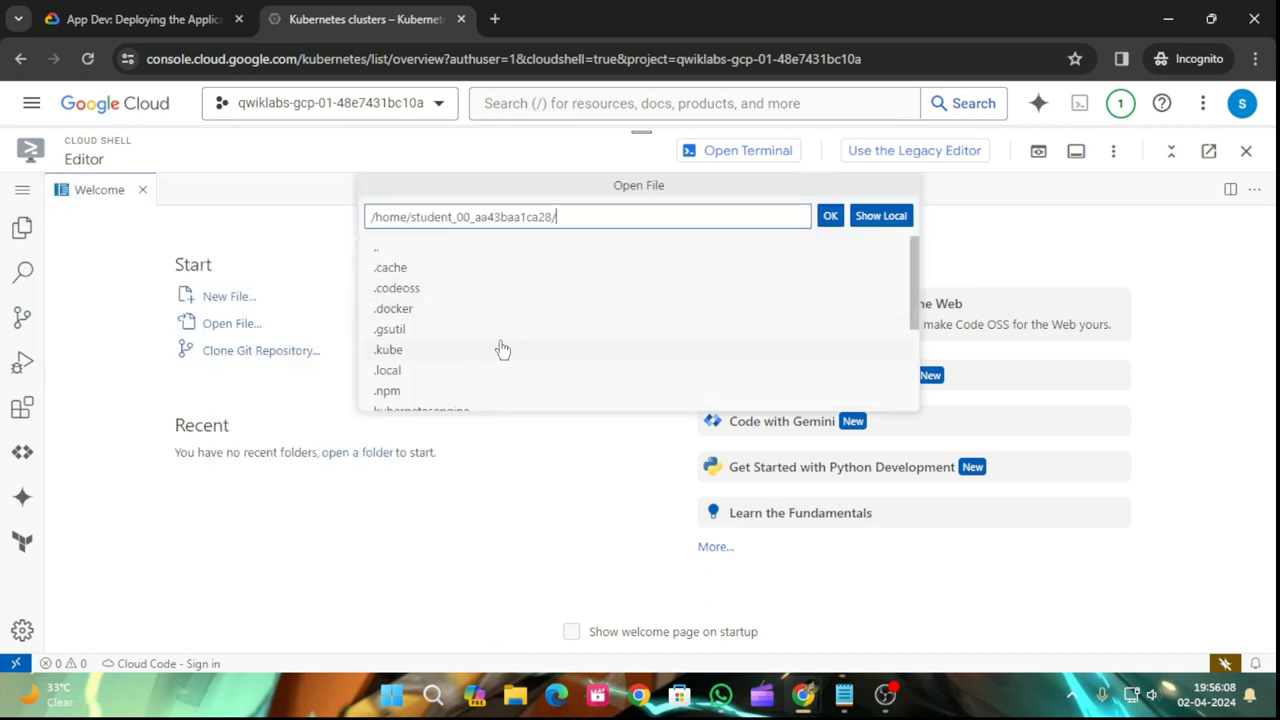
{"action": "scroll", "coordinate": [500, 349], "scroll_direction": "down", "scroll_amount": 2}
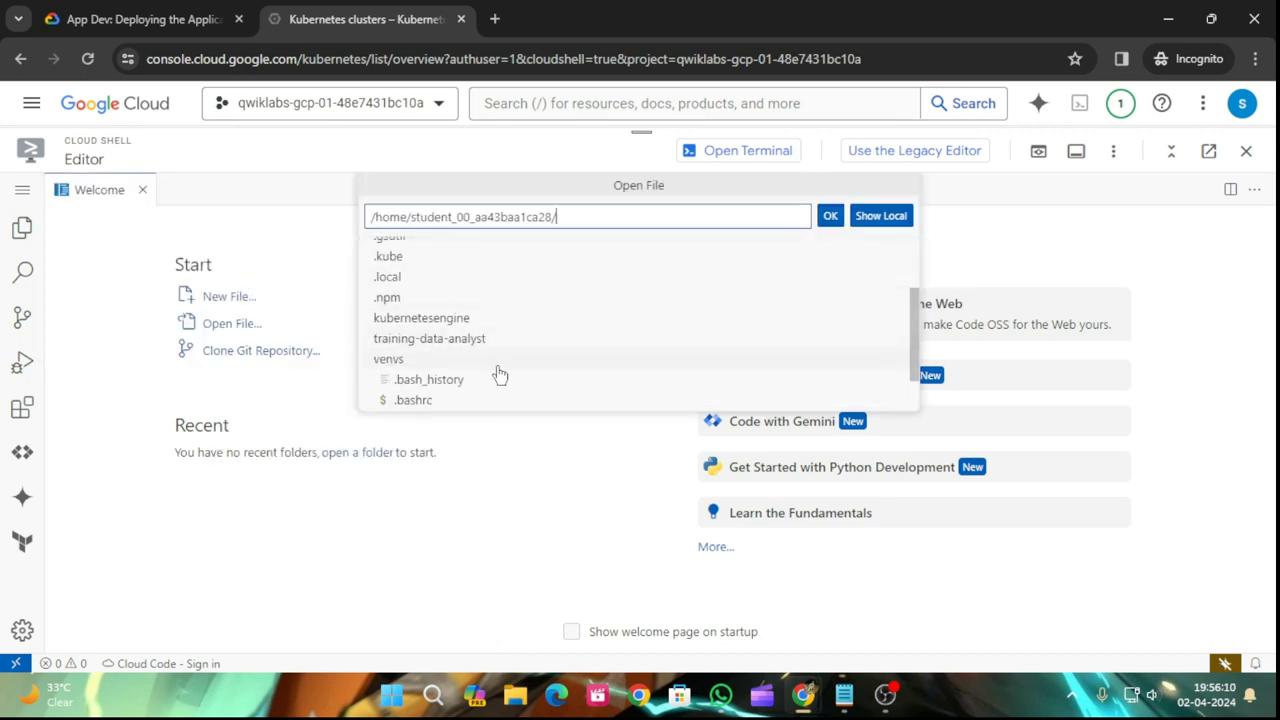
{"action": "scroll", "coordinate": [499, 375], "scroll_direction": "up", "scroll_amount": 1}
{"action": "scroll", "coordinate": [497, 375], "scroll_direction": "up", "scroll_amount": 2}
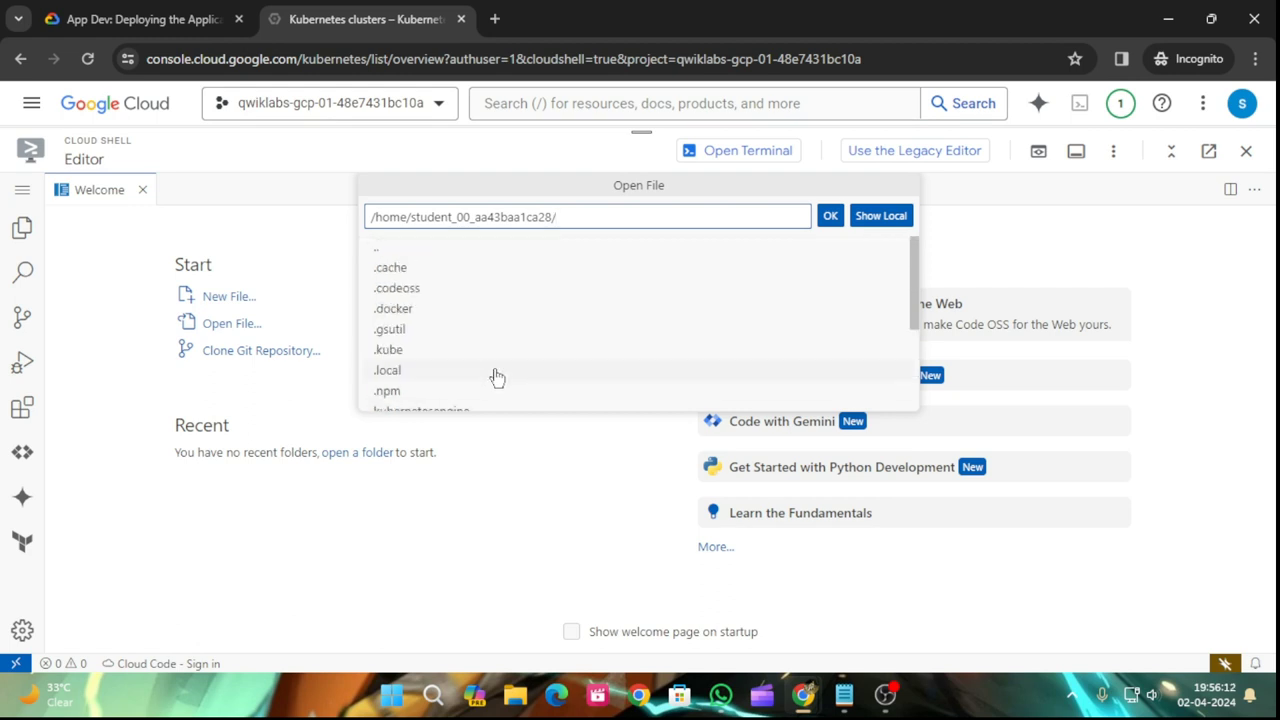
{"action": "left_click", "coordinate": [405, 309]}
{"action": "left_click", "coordinate": [829, 216]}
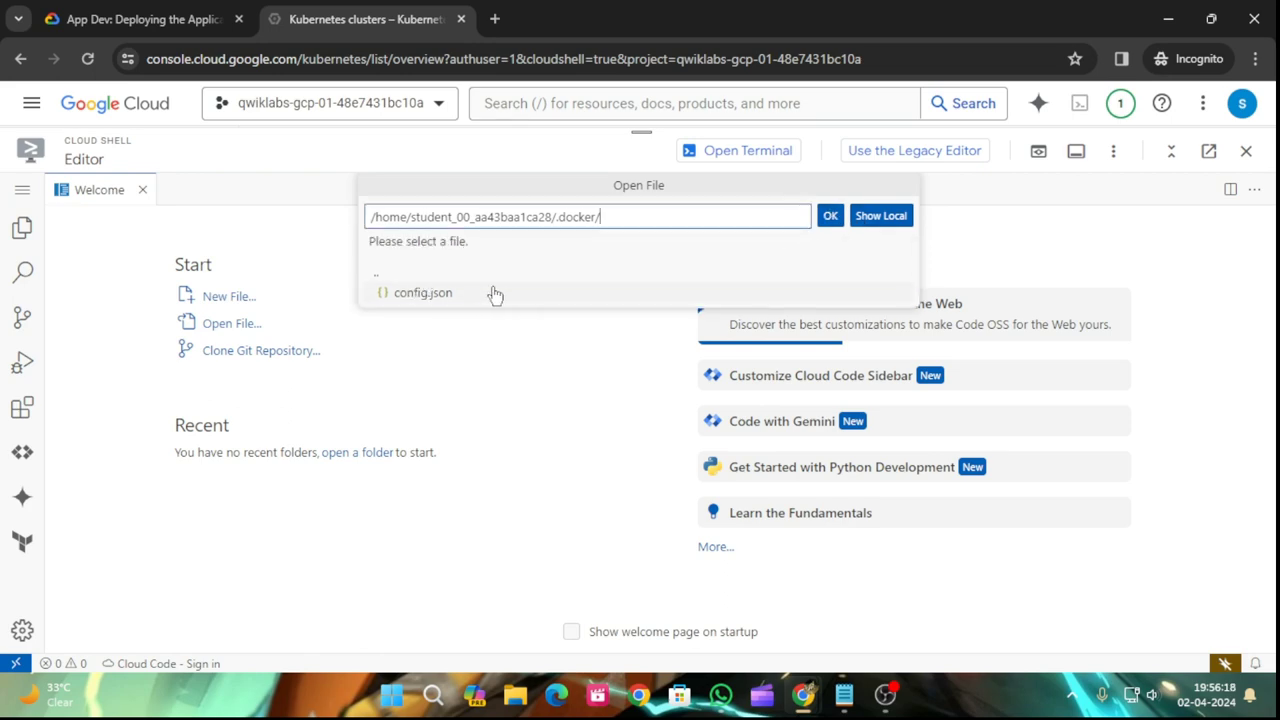
{"action": "left_click", "coordinate": [443, 296]}
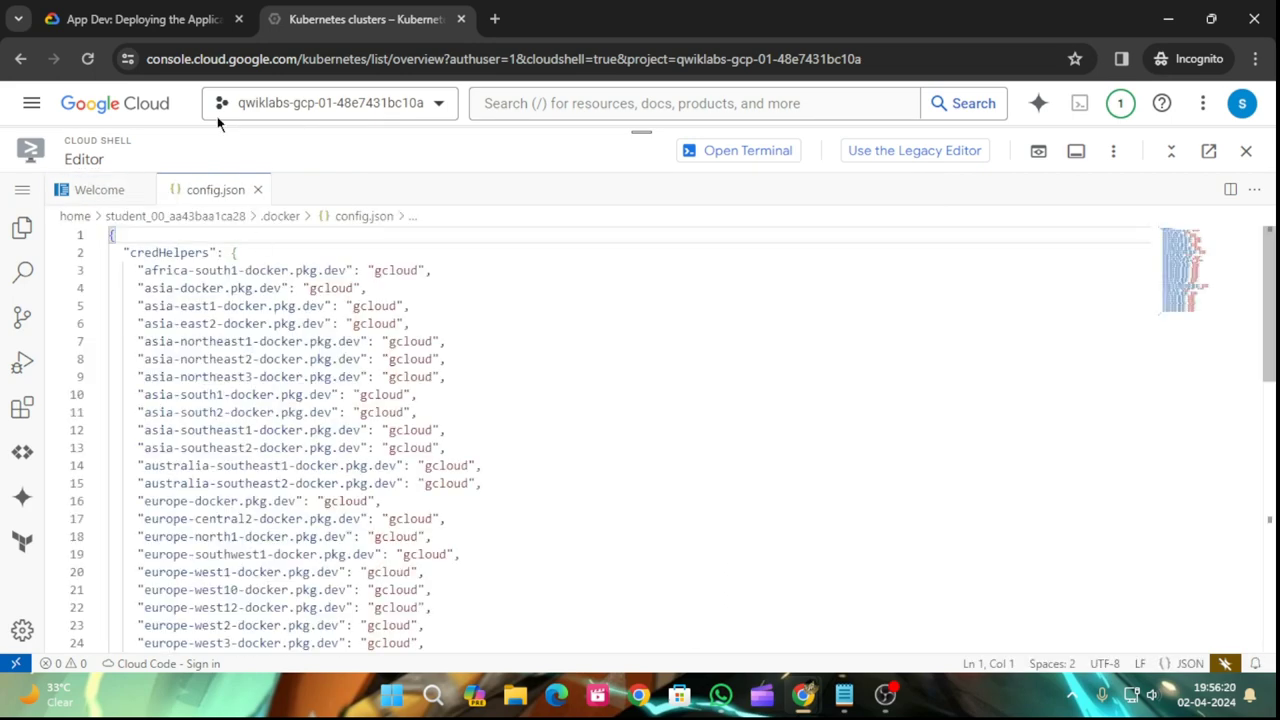
- Look through the lab instructions for the folder path that holds the frontend Dockerfile, and return to the Cloud Shell Editor
{"action": "left_click", "coordinate": [145, 19]}
{"action": "scroll", "coordinate": [321, 505], "scroll_direction": "down", "scroll_amount": 3}
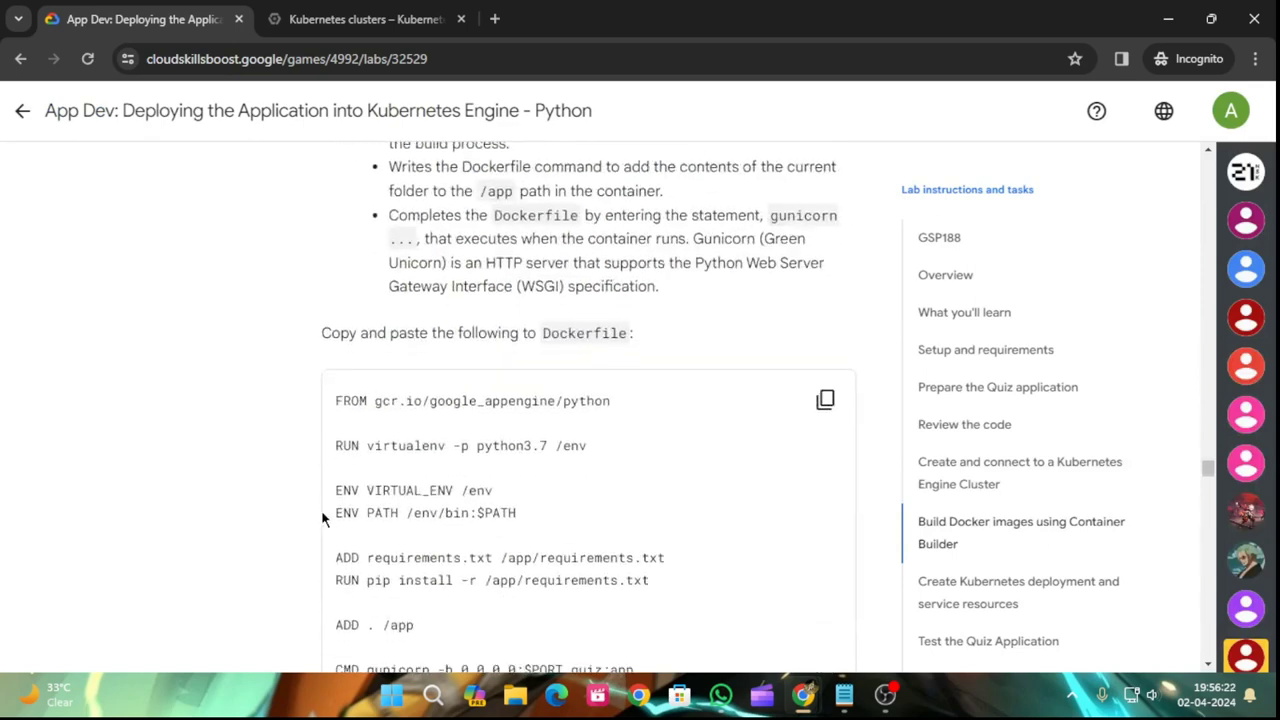
{"action": "scroll", "coordinate": [322, 517], "scroll_direction": "up", "scroll_amount": 1}
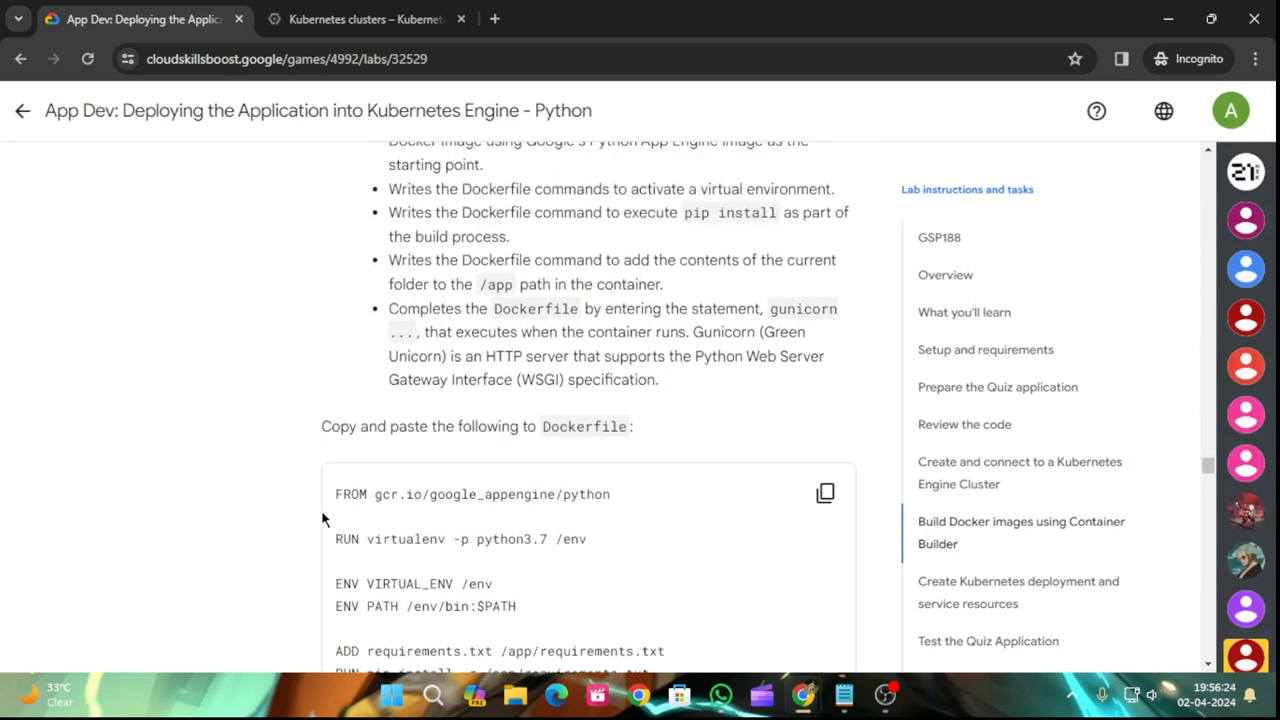
{"action": "scroll", "coordinate": [322, 518], "scroll_direction": "up", "scroll_amount": 3}
{"action": "scroll", "coordinate": [321, 516], "scroll_direction": "down", "scroll_amount": 12}
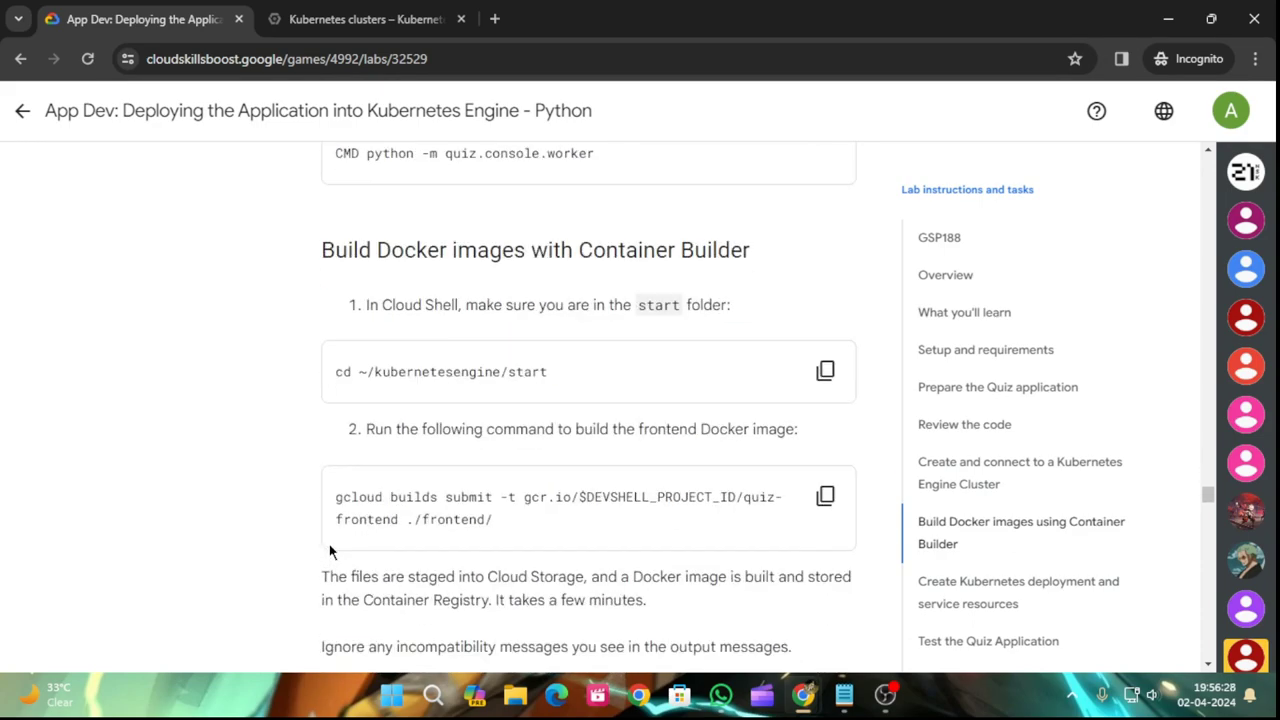
{"action": "scroll", "coordinate": [326, 547], "scroll_direction": "up", "scroll_amount": 4}
{"action": "scroll", "coordinate": [332, 548], "scroll_direction": "up", "scroll_amount": 15}
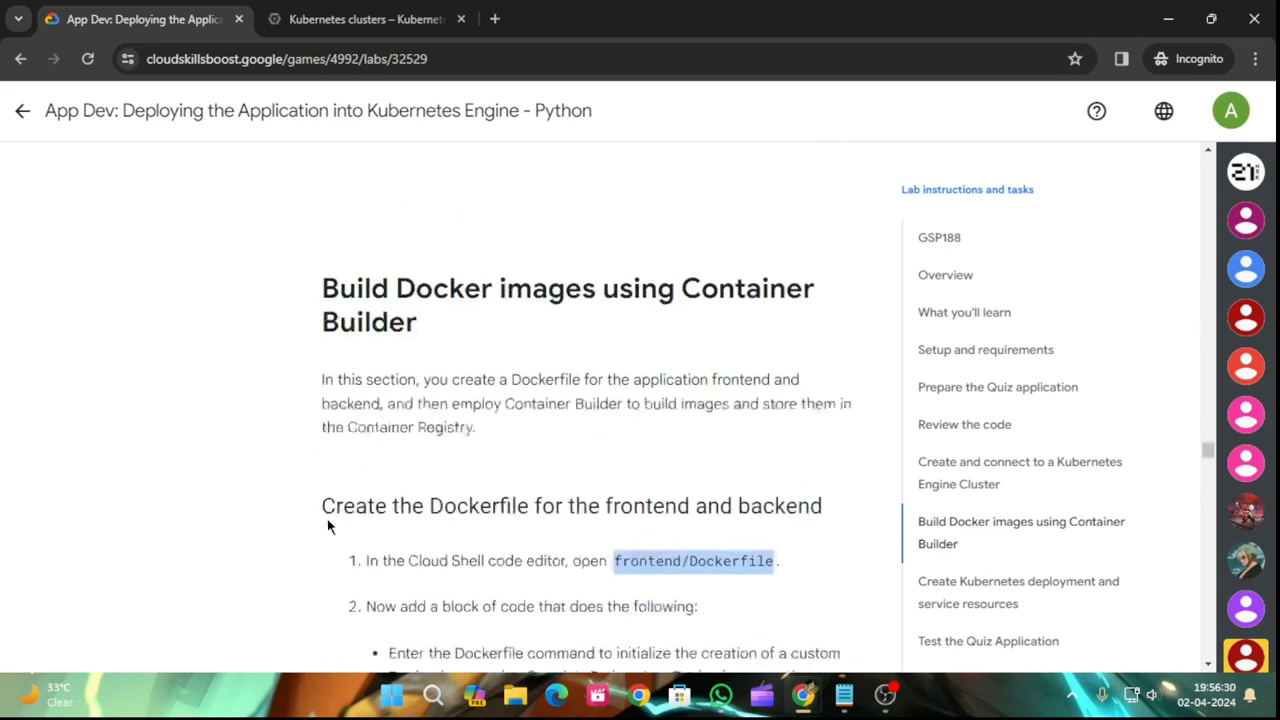
{"action": "scroll", "coordinate": [333, 505], "scroll_direction": "up", "scroll_amount": 12}
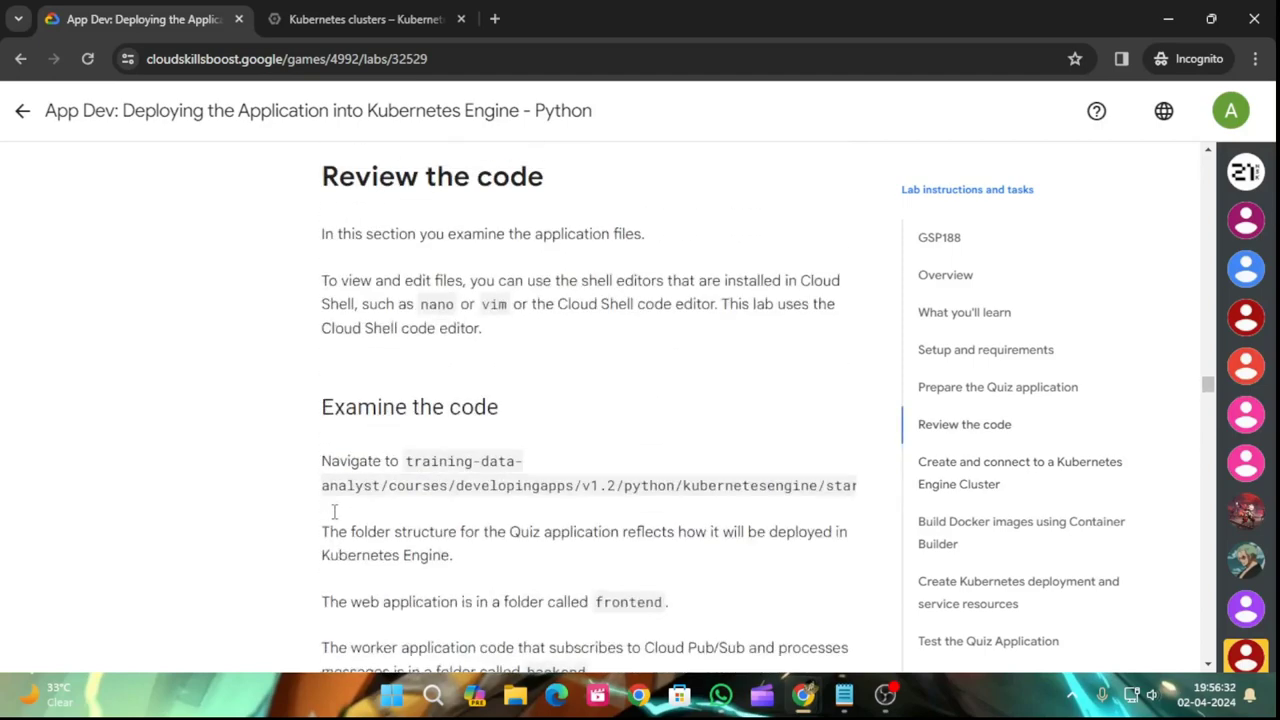
{"action": "scroll", "coordinate": [333, 514], "scroll_direction": "down", "scroll_amount": 4}
{"action": "scroll", "coordinate": [336, 530], "scroll_direction": "up", "scroll_amount": 4}
{"action": "scroll", "coordinate": [340, 531], "scroll_direction": "down", "scroll_amount": 2}
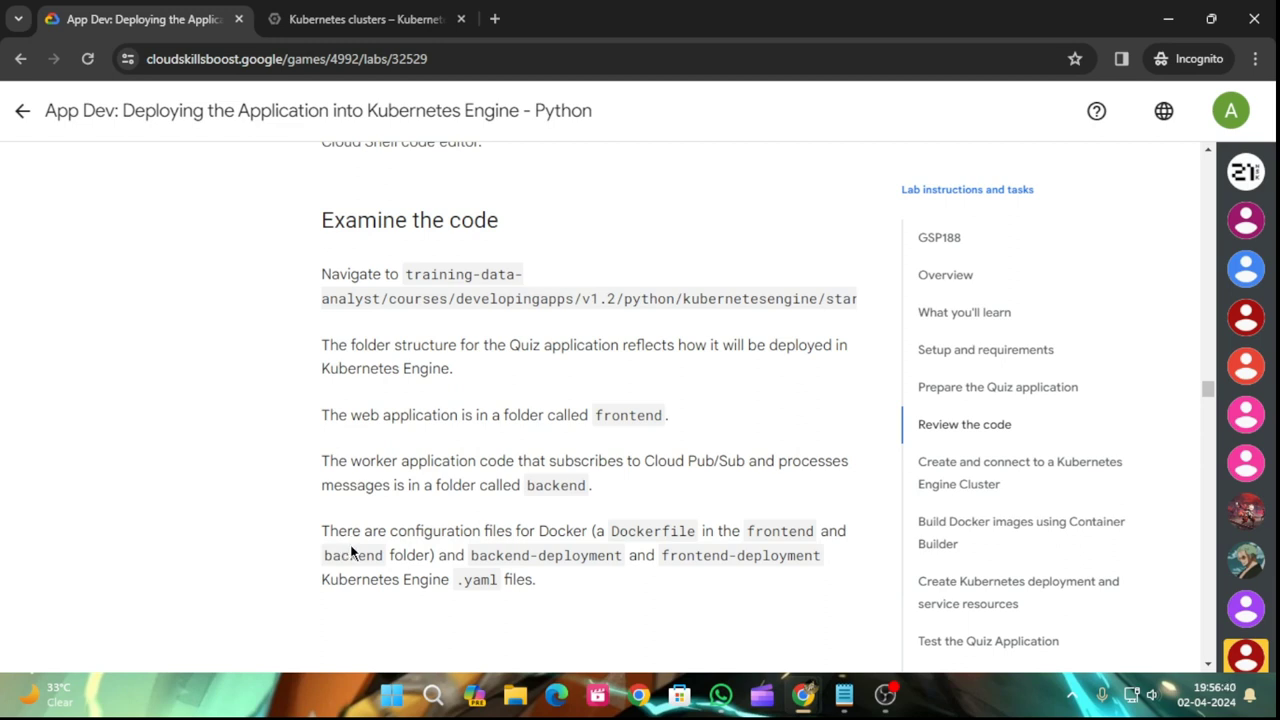
{"action": "left_click", "coordinate": [358, 19]}
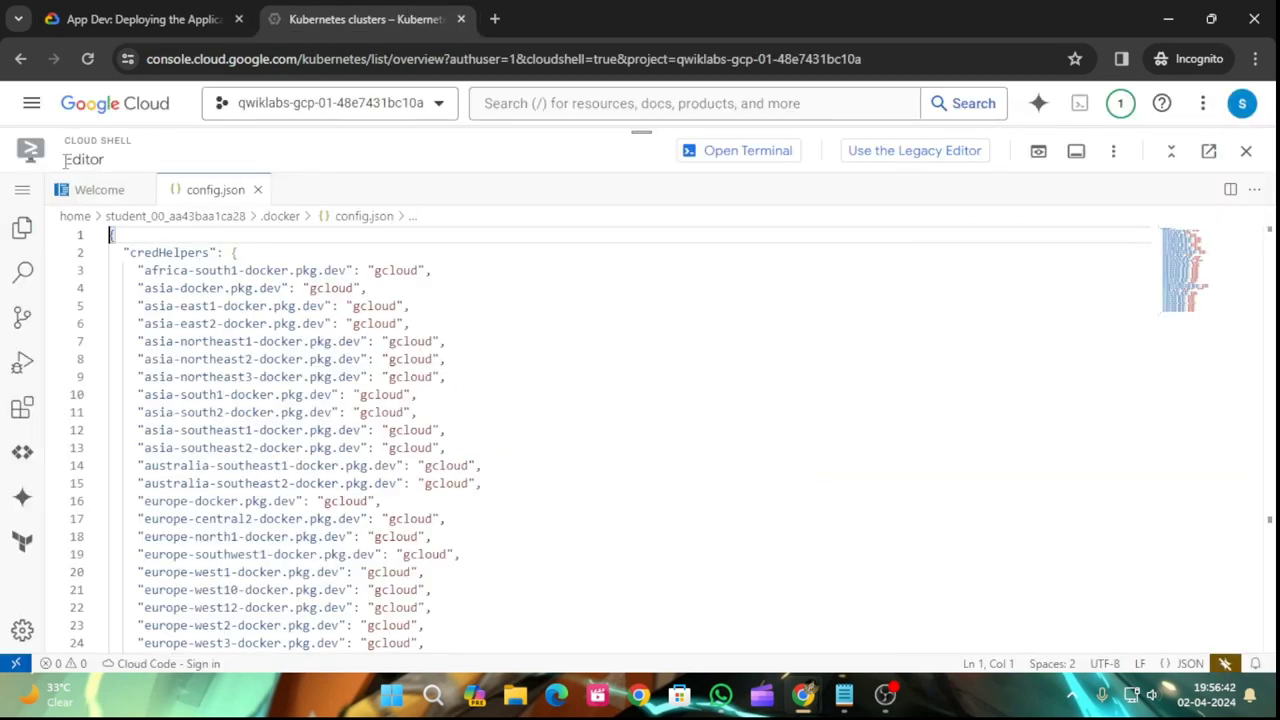
{"action": "left_click", "coordinate": [21, 192]}
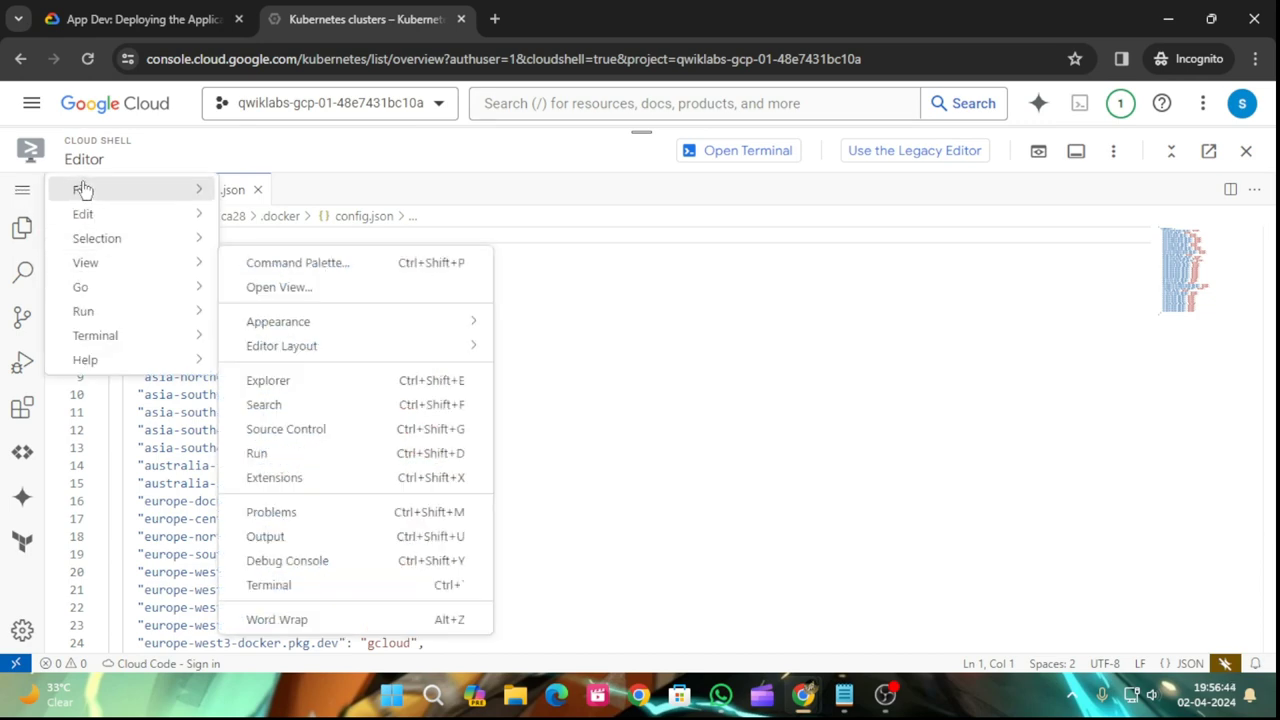
{"action": "mouse_move", "coordinate": [81, 189]}
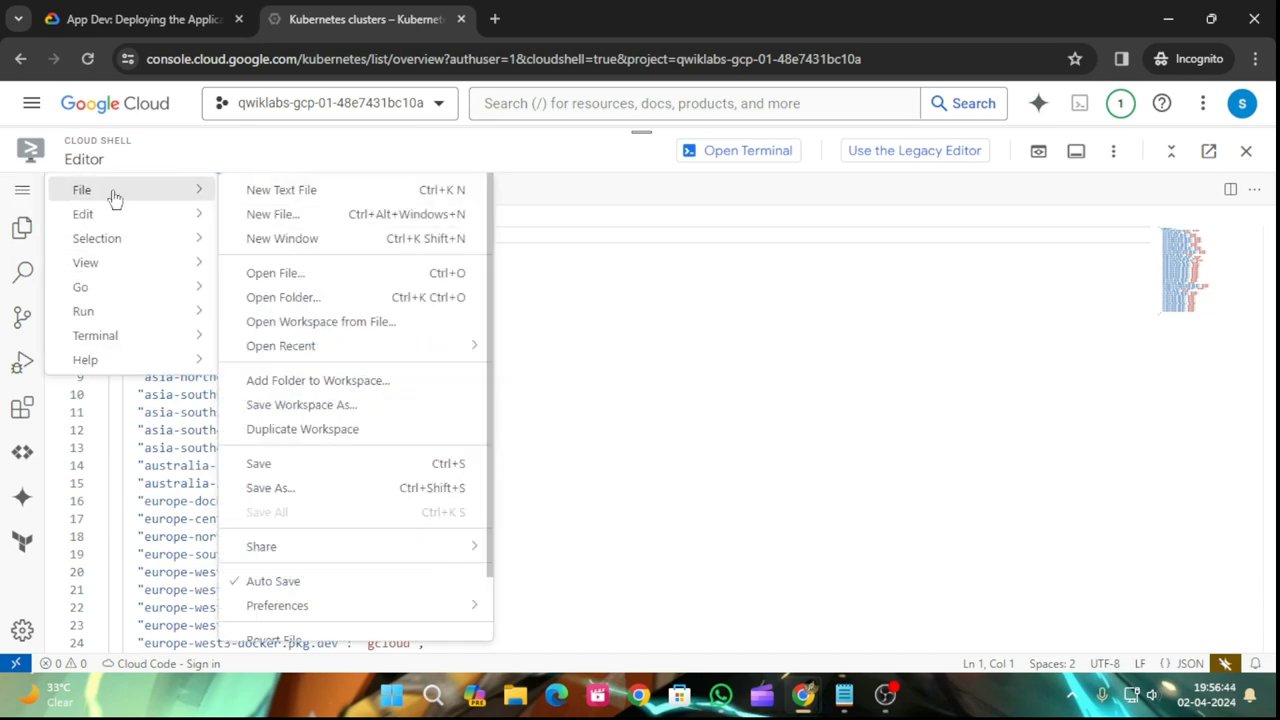
{"action": "left_click", "coordinate": [328, 298]}
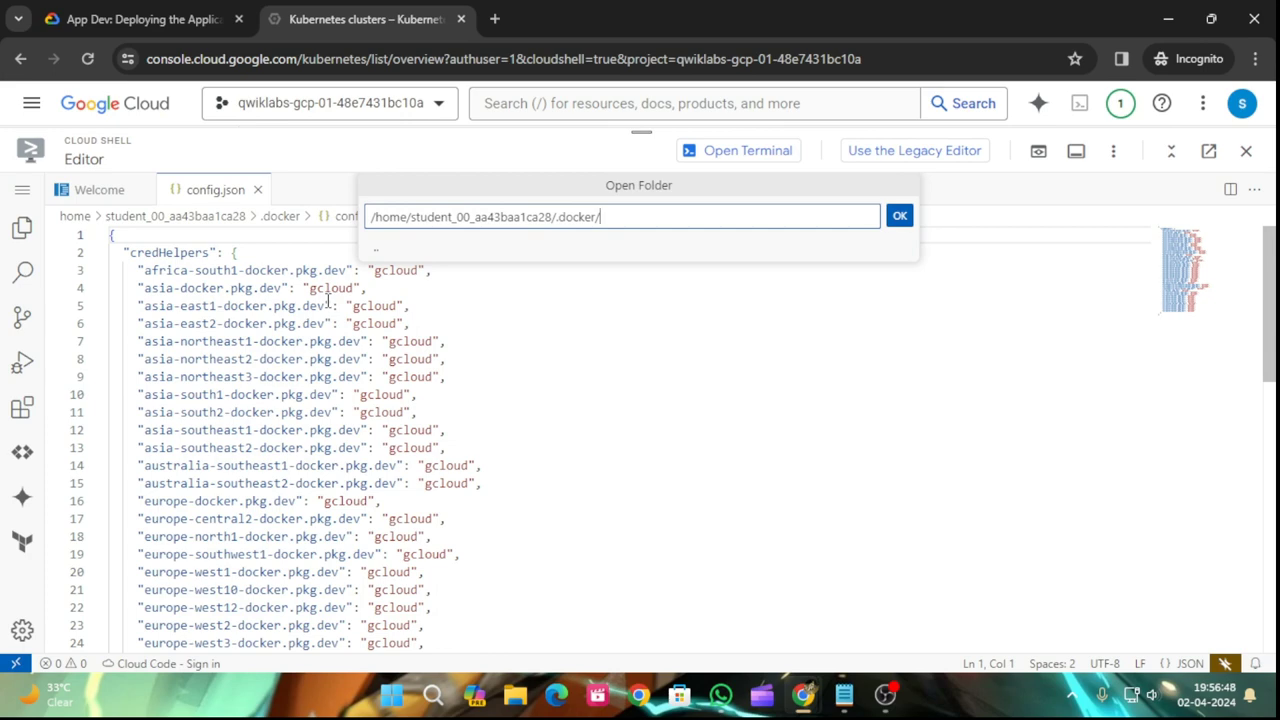
- Start opening a file and replace .docker in the path with the home directory's training-data-analyst folder
{"action": "left_click", "coordinate": [24, 190]}
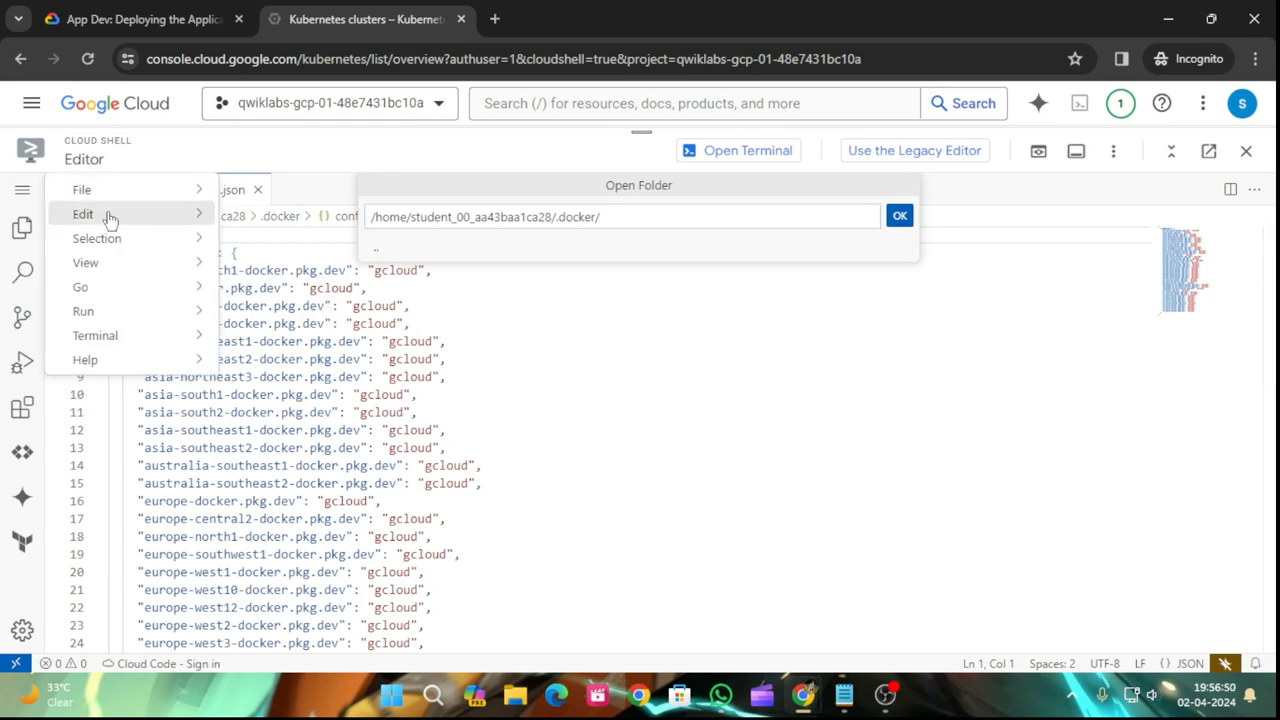
{"action": "mouse_move", "coordinate": [114, 200]}
{"action": "left_click", "coordinate": [270, 273]}
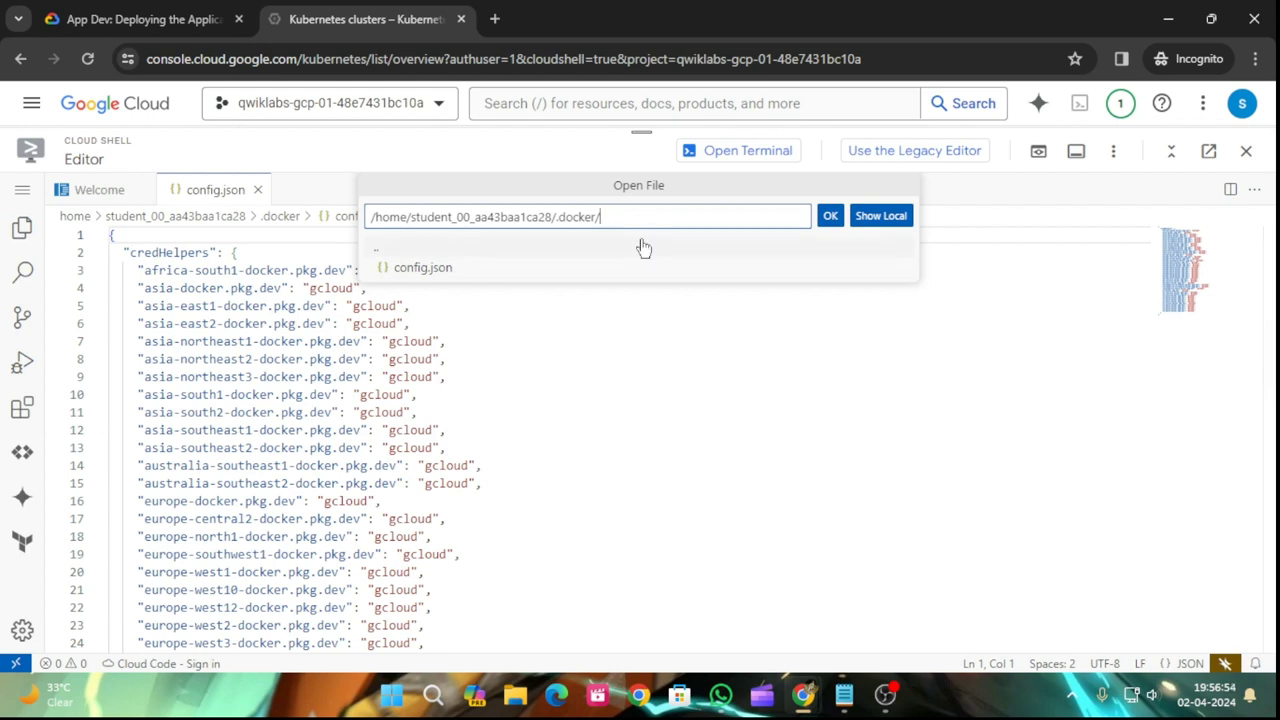
{"action": "key", "text": "BackSpace"}
{"action": "key", "text": "BackSpace"}
{"action": "key", "text": "BackSpace"}
{"action": "key", "text": "BackSpace"}
{"action": "key", "text": "BackSpace"}
{"action": "key", "text": "BackSpace"}
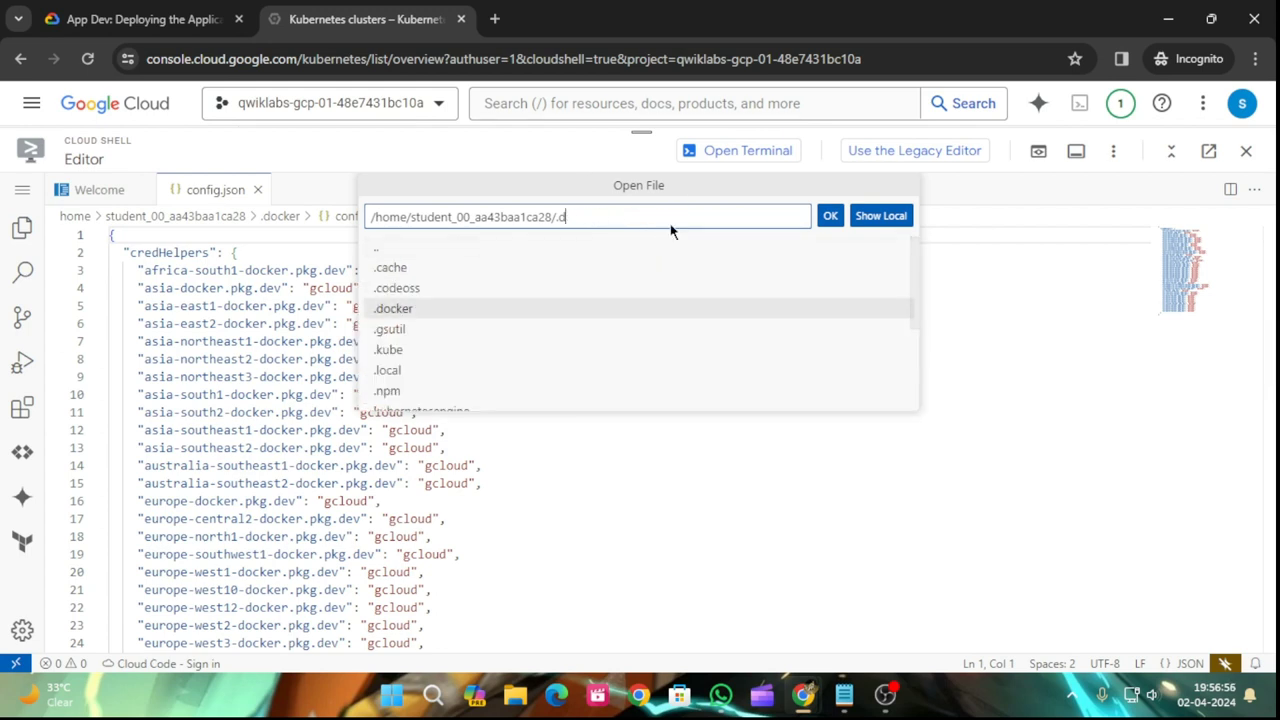
{"action": "key", "text": "BackSpace"}
{"action": "key", "text": "BackSpace"}
{"action": "scroll", "coordinate": [560, 335], "scroll_direction": "down", "scroll_amount": 2}
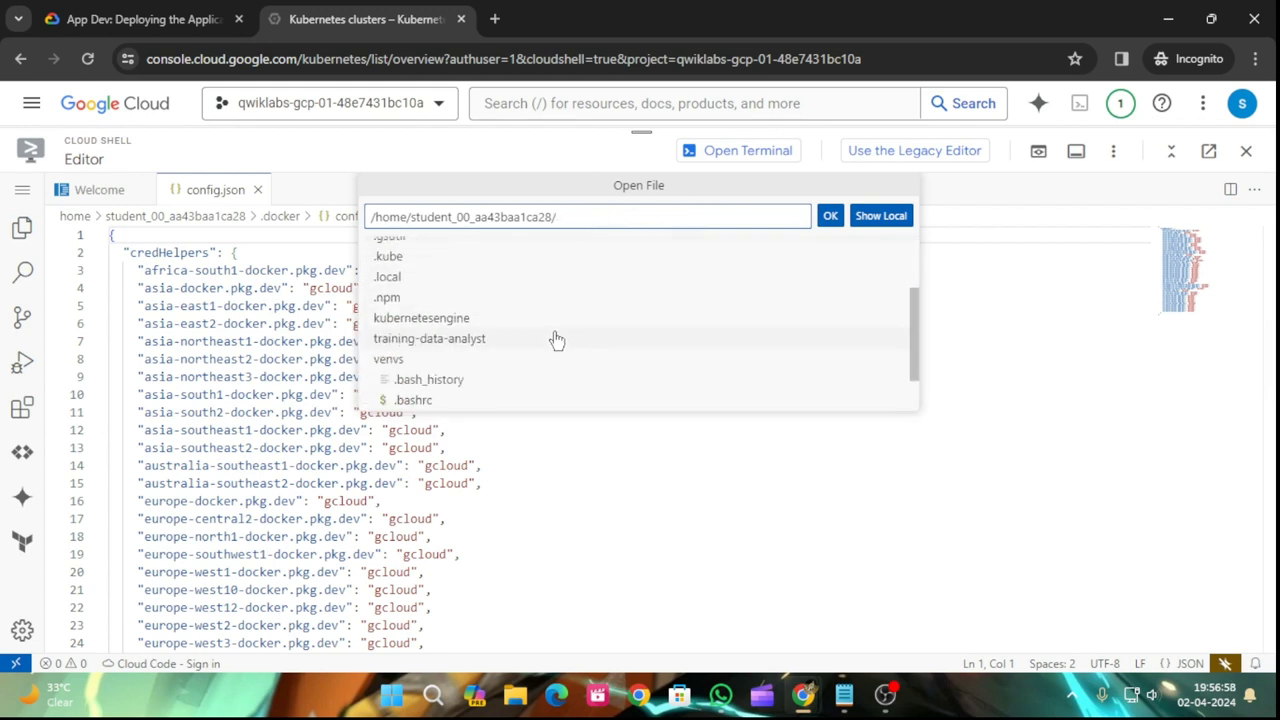
{"action": "left_click", "coordinate": [456, 342]}
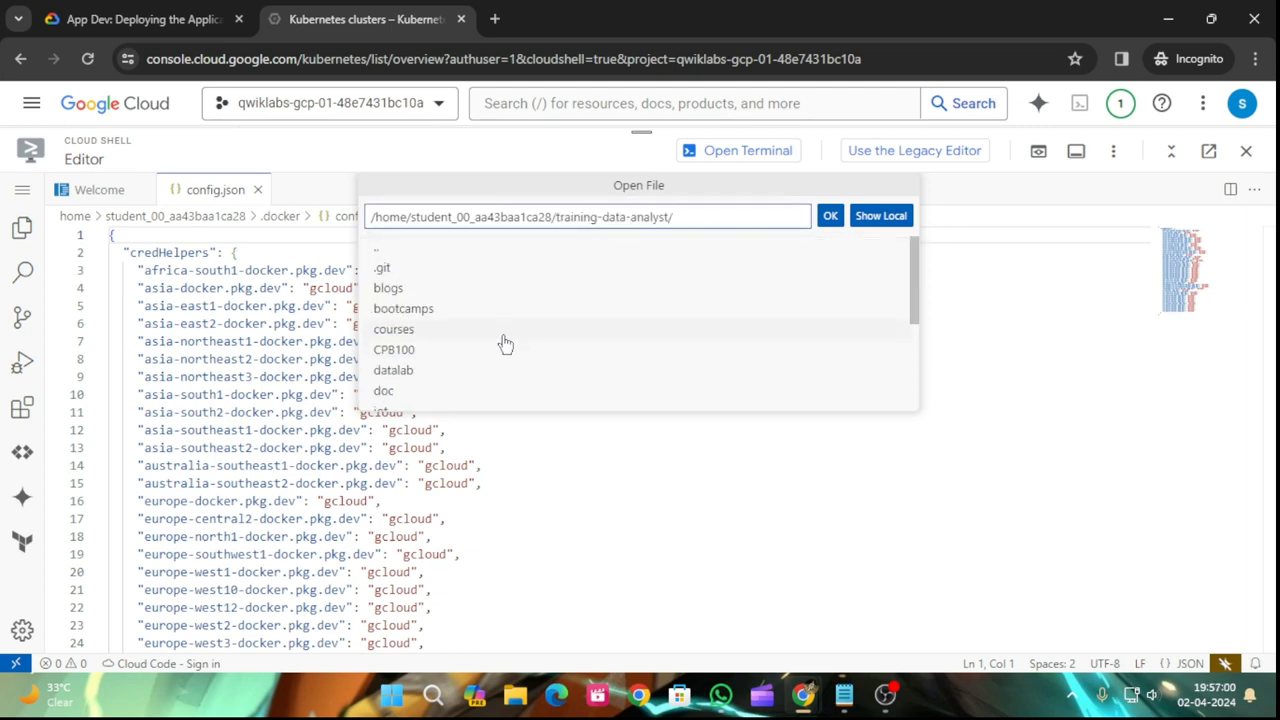
- Check the folder path in the lab's Examine the code section and enter the courses folder inside training-data-analyst
{"action": "scroll", "coordinate": [505, 343], "scroll_direction": "down", "scroll_amount": 3}
{"action": "scroll", "coordinate": [502, 338], "scroll_direction": "up", "scroll_amount": 3}
{"action": "scroll", "coordinate": [500, 337], "scroll_direction": "down", "scroll_amount": 5}
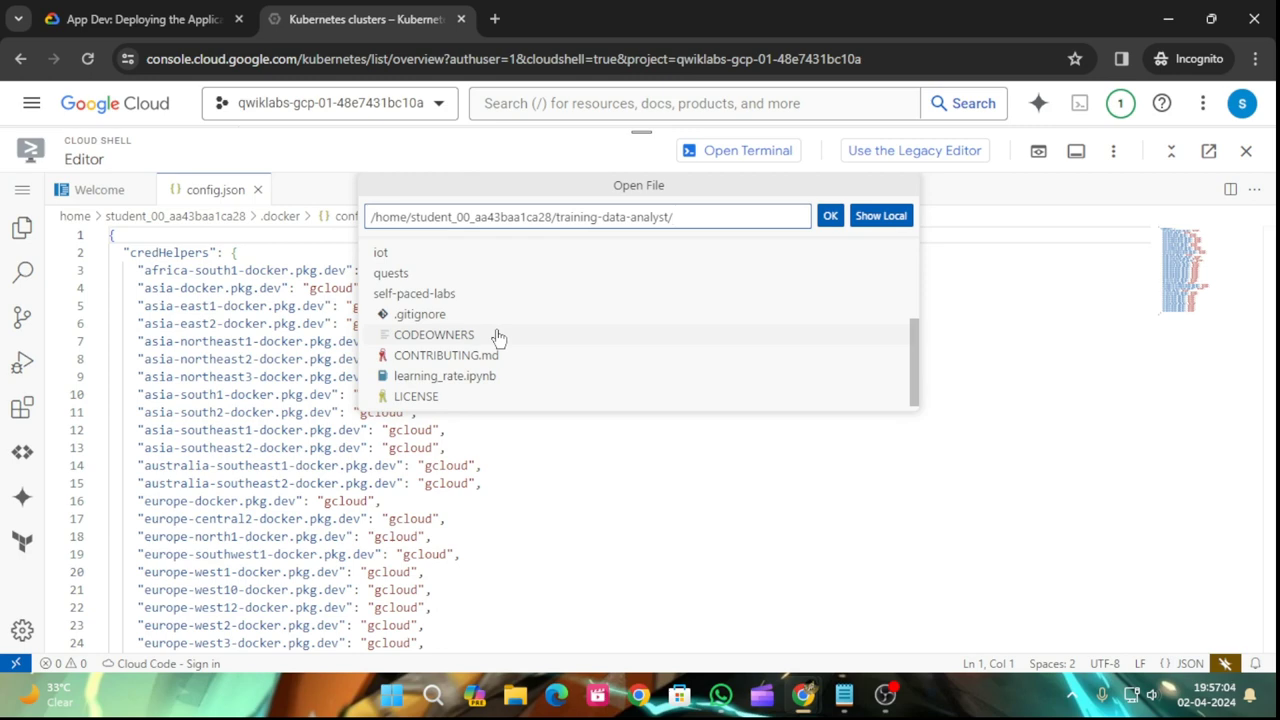
{"action": "scroll", "coordinate": [495, 337], "scroll_direction": "up", "scroll_amount": 3}
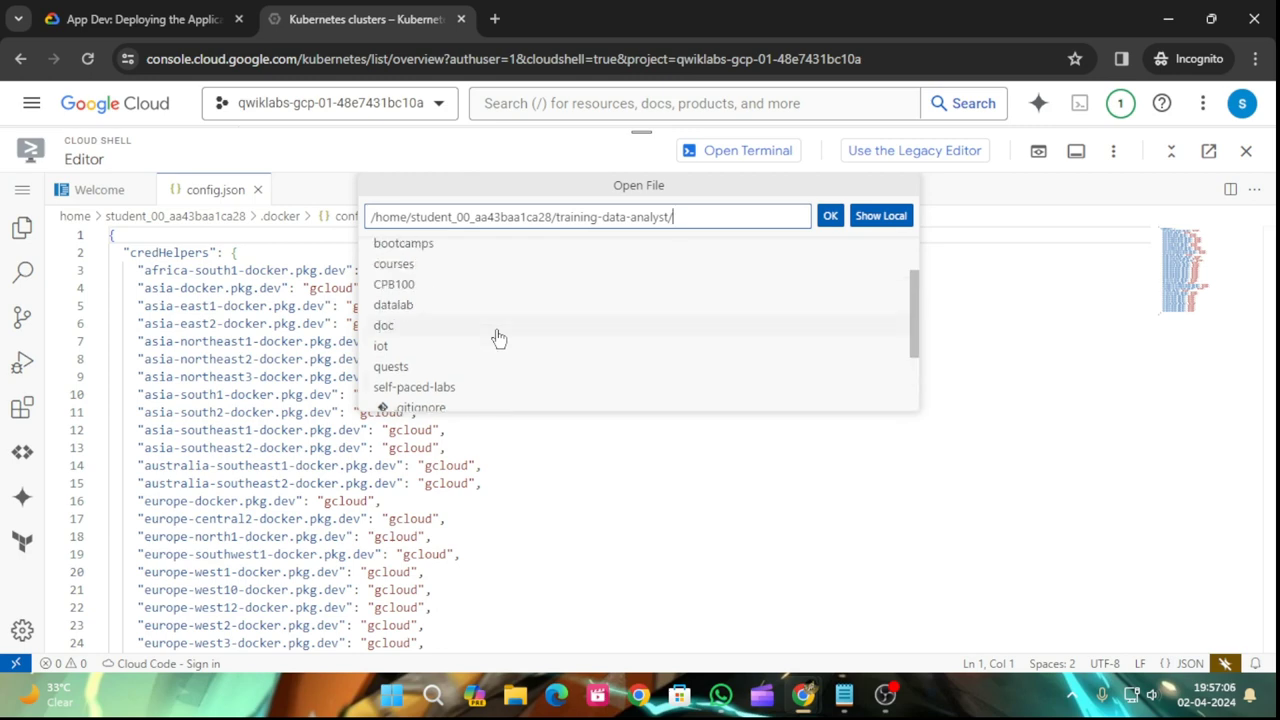
{"action": "left_click", "coordinate": [147, 10]}
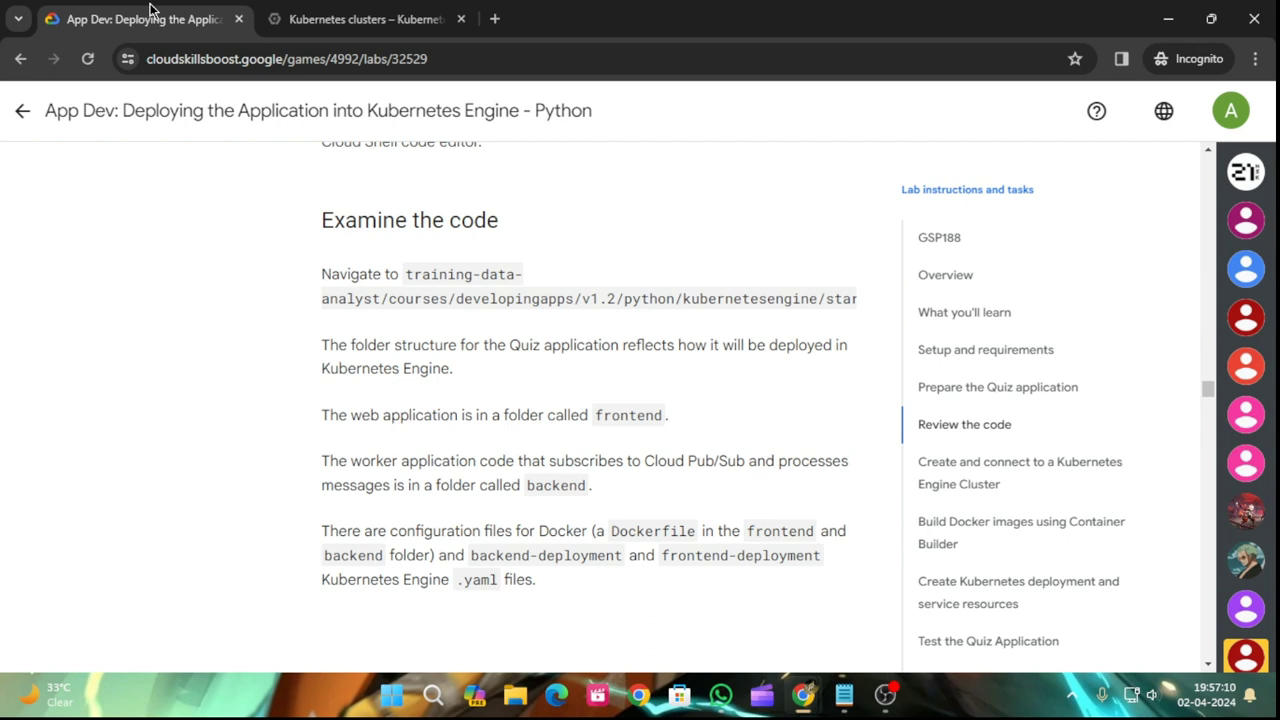
{"action": "left_click", "coordinate": [300, 12]}
{"action": "scroll", "coordinate": [432, 345], "scroll_direction": "down", "scroll_amount": 1}
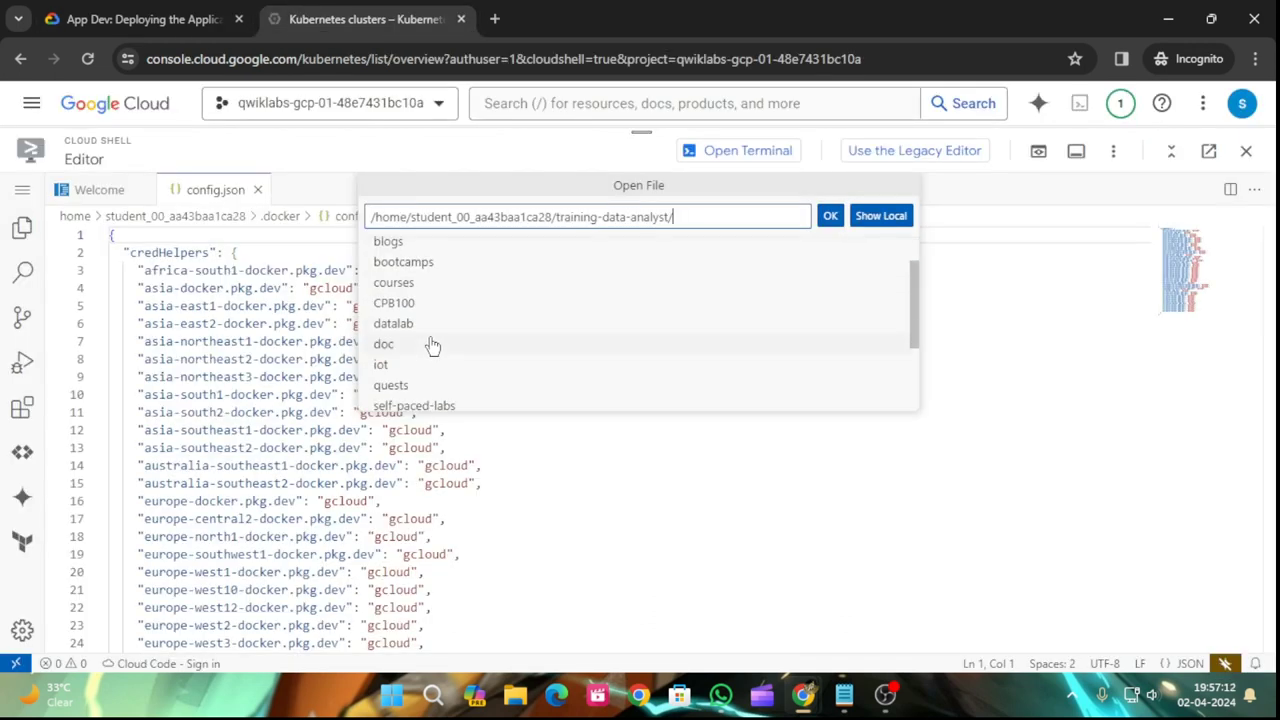
{"action": "scroll", "coordinate": [425, 345], "scroll_direction": "up", "scroll_amount": 1}
{"action": "left_click", "coordinate": [398, 332]}
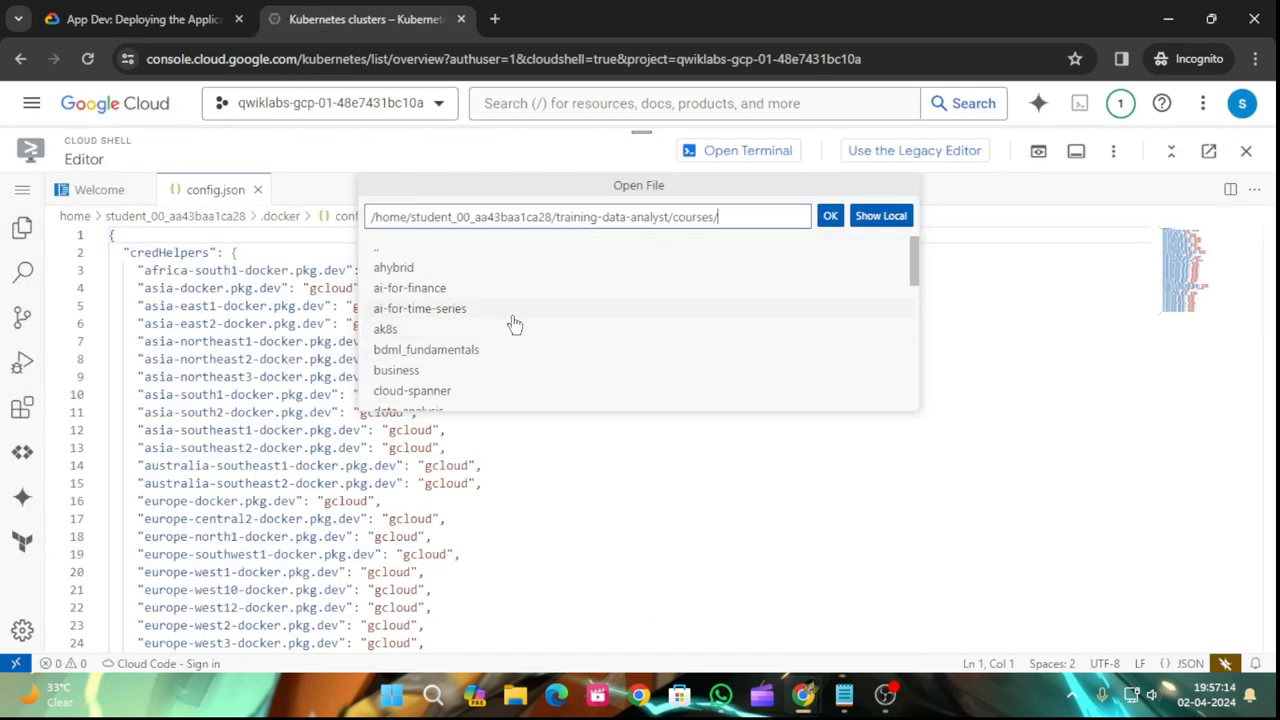
- Recheck the lab's folder path and enter the developingapps folder inside courses in the Open File dialog
{"action": "scroll", "coordinate": [513, 323], "scroll_direction": "down", "scroll_amount": 5}
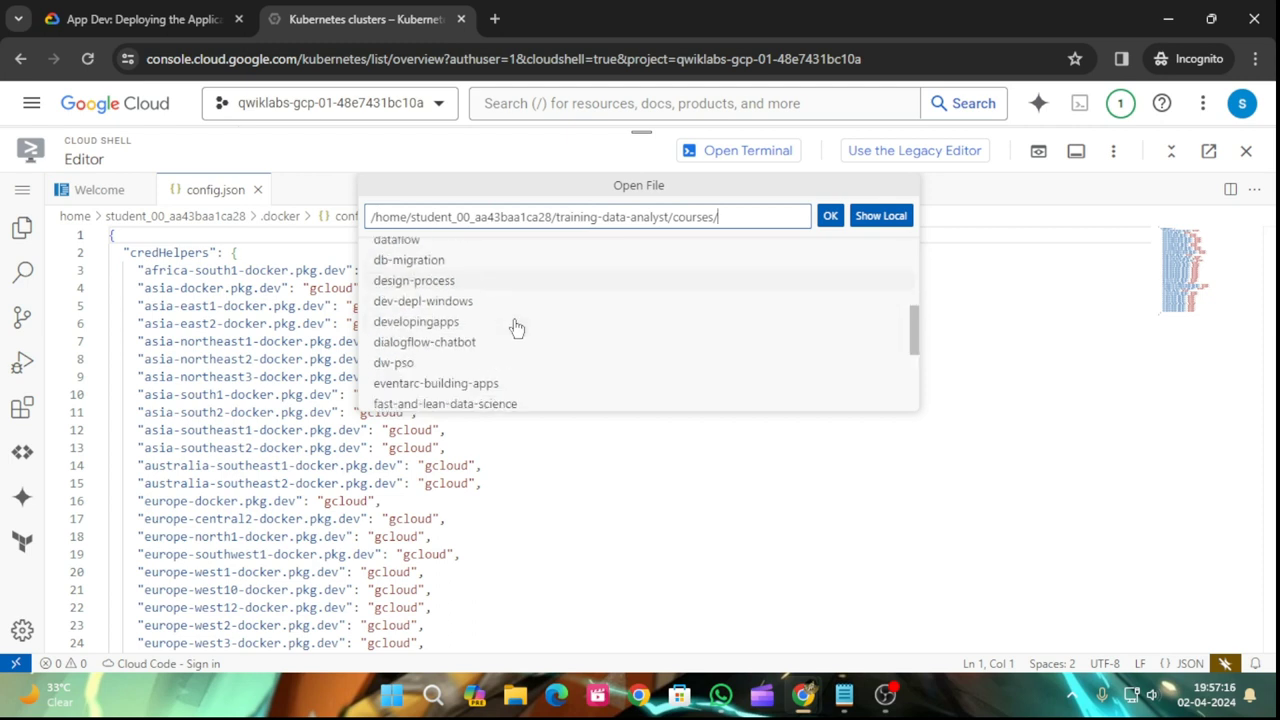
{"action": "scroll", "coordinate": [515, 328], "scroll_direction": "down", "scroll_amount": 4}
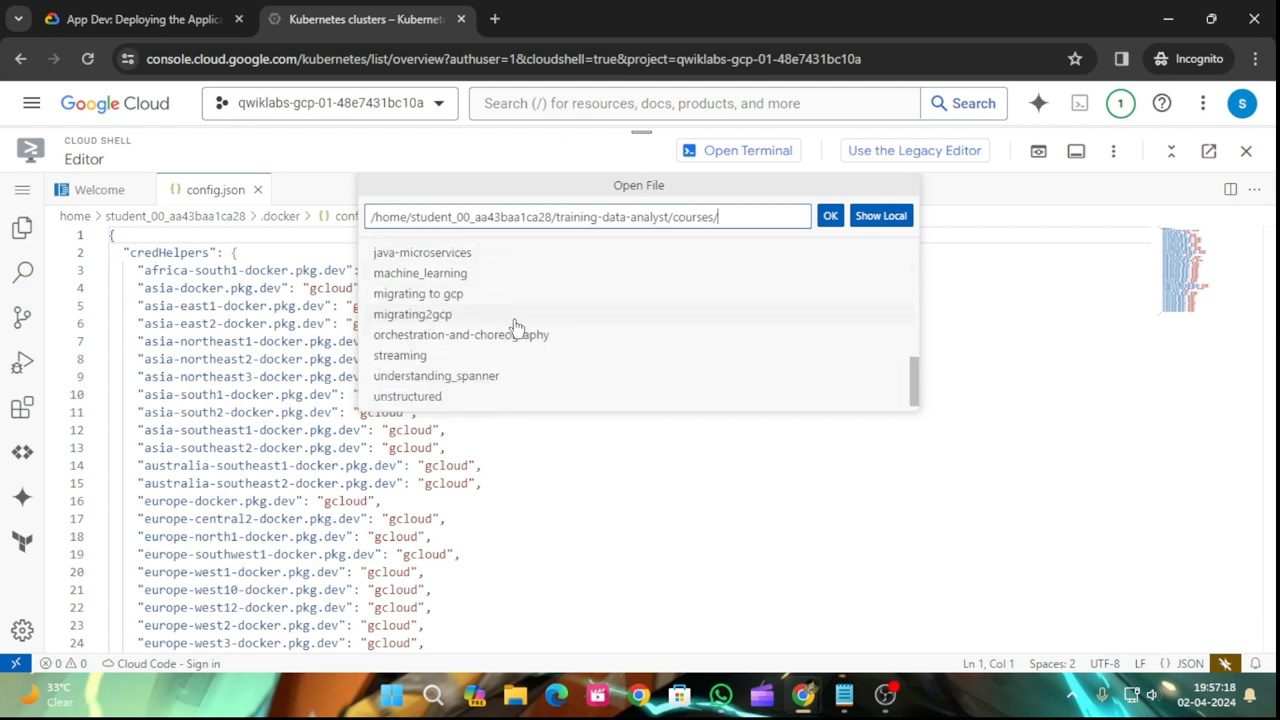
{"action": "scroll", "coordinate": [515, 328], "scroll_direction": "up", "scroll_amount": 1}
{"action": "scroll", "coordinate": [515, 330], "scroll_direction": "up", "scroll_amount": 6}
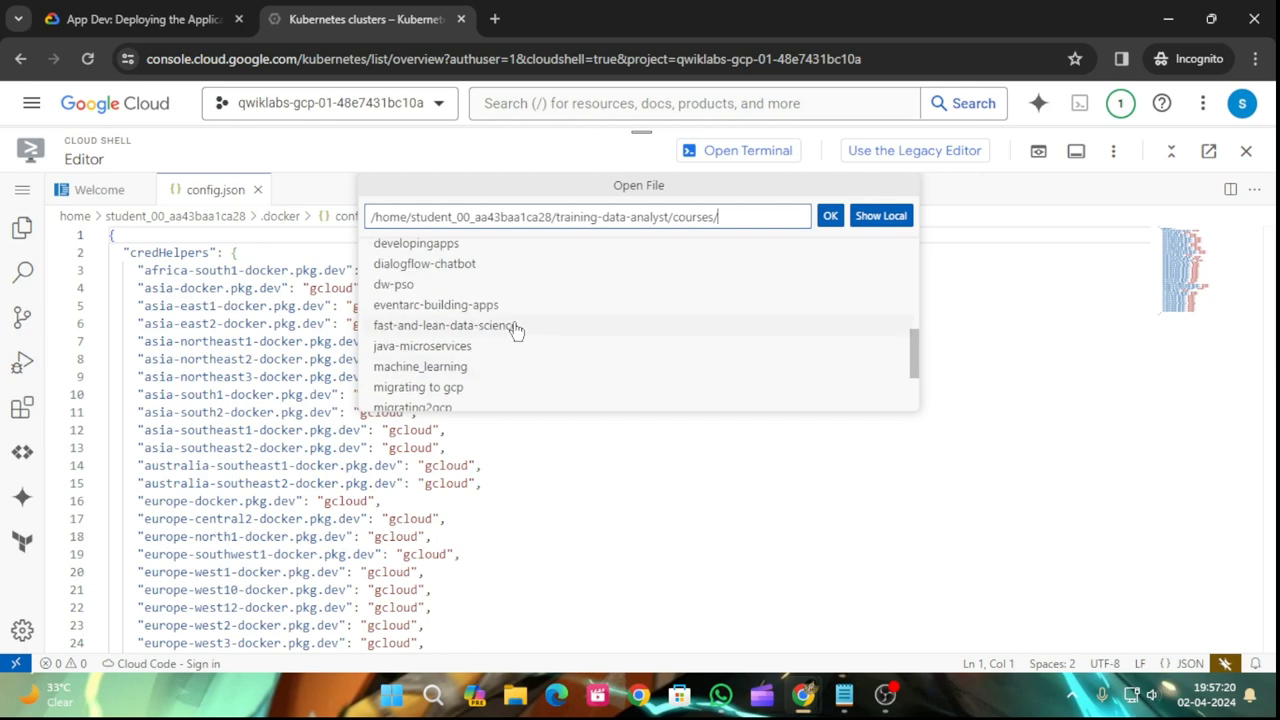
{"action": "left_click", "coordinate": [168, 14]}
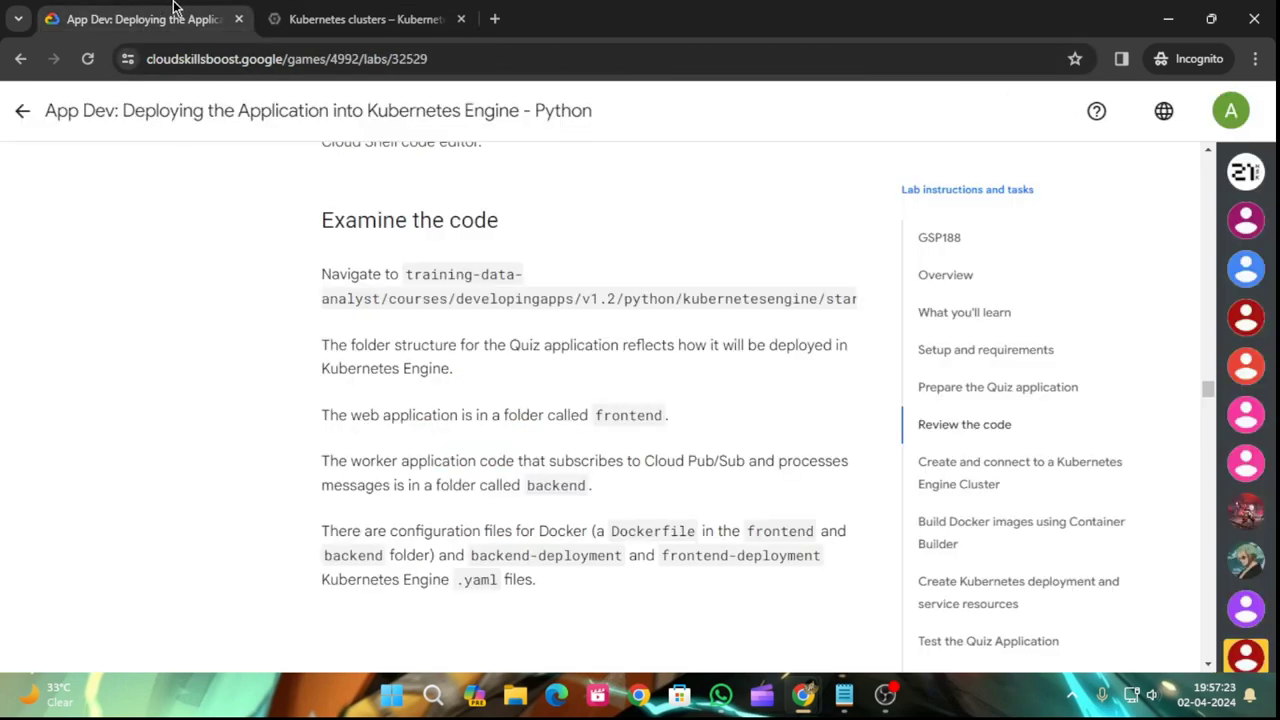
{"action": "left_click", "coordinate": [337, 18]}
{"action": "scroll", "coordinate": [540, 378], "scroll_direction": "down", "scroll_amount": 3}
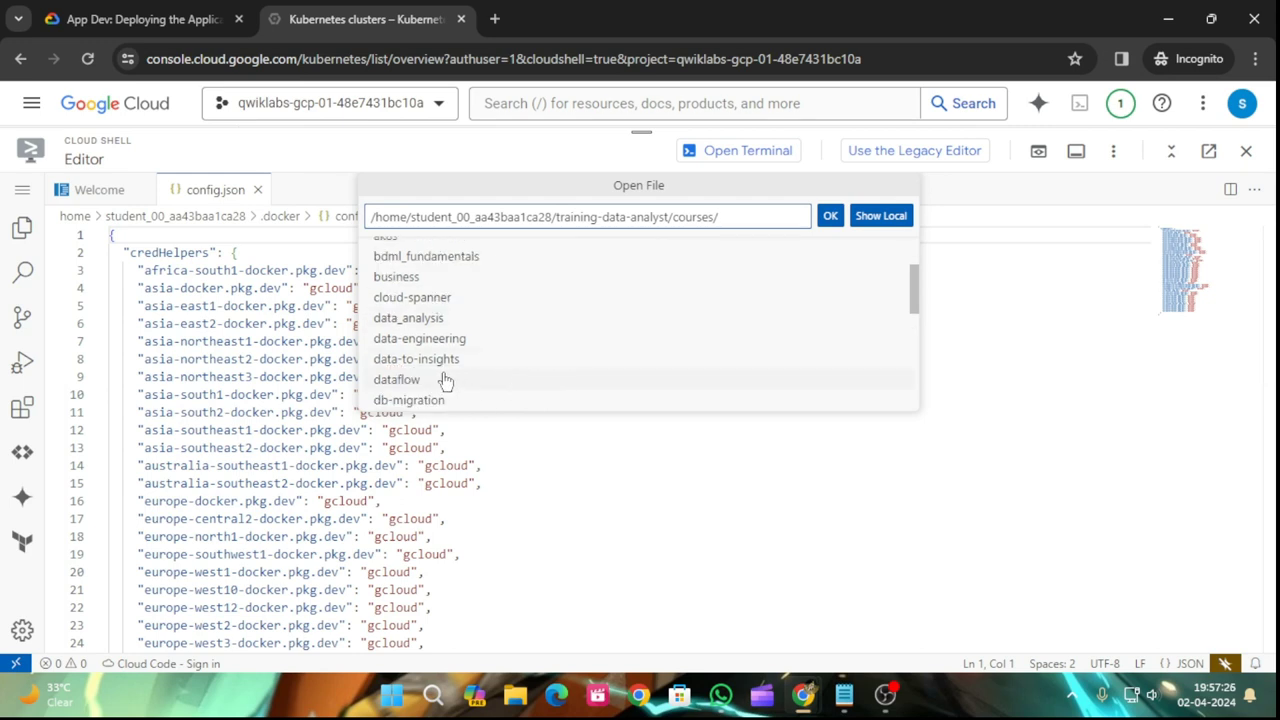
{"action": "scroll", "coordinate": [441, 374], "scroll_direction": "down", "scroll_amount": 1}
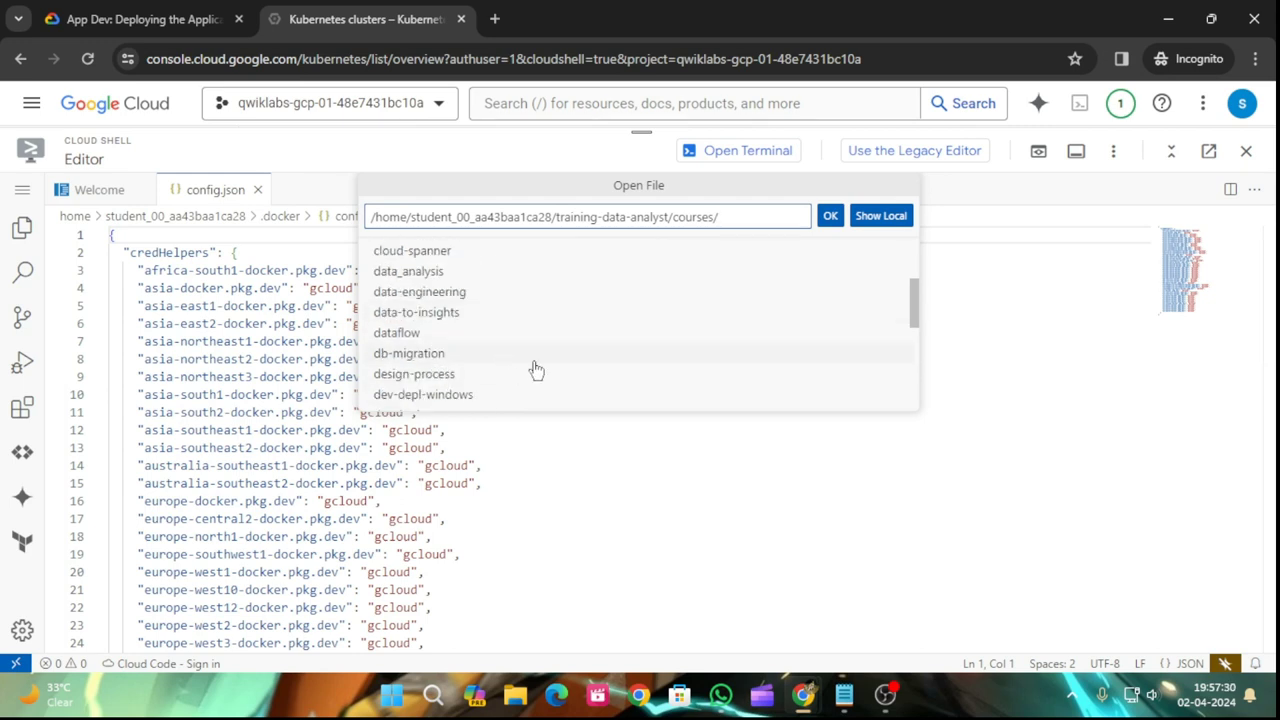
{"action": "scroll", "coordinate": [536, 370], "scroll_direction": "down", "scroll_amount": 1}
{"action": "scroll", "coordinate": [536, 370], "scroll_direction": "down", "scroll_amount": 1}
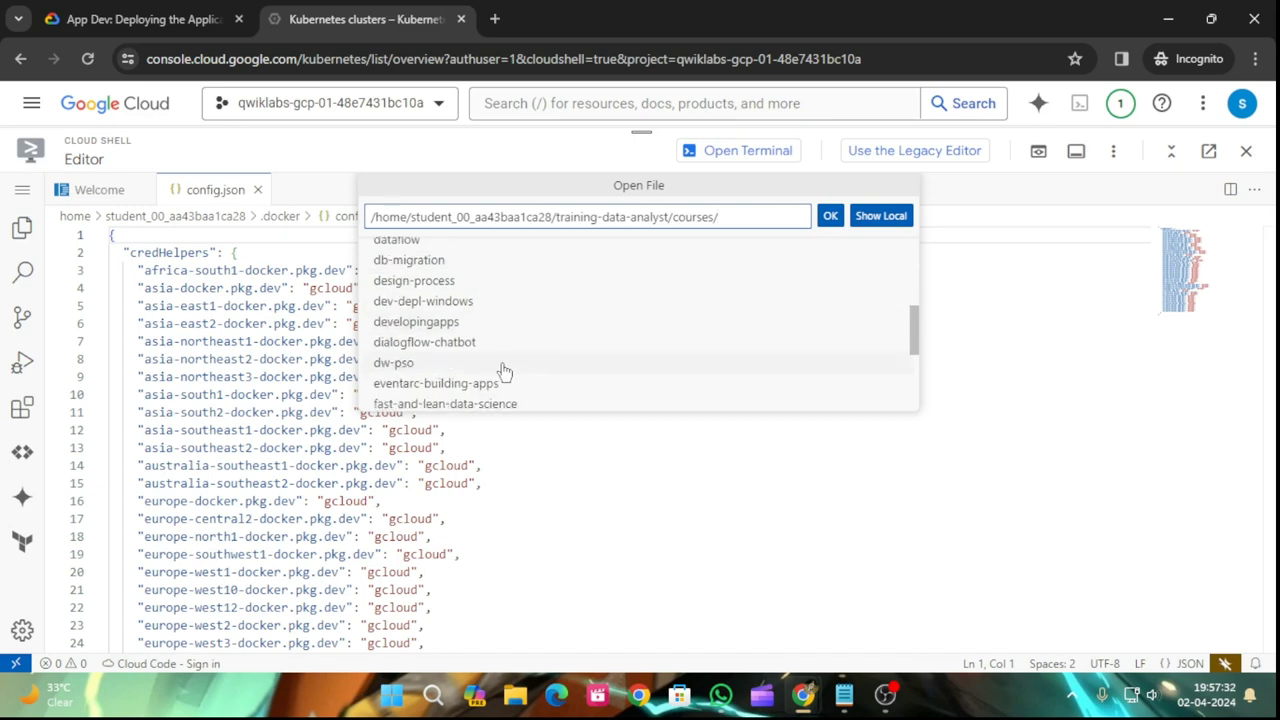
{"action": "left_click", "coordinate": [432, 326]}
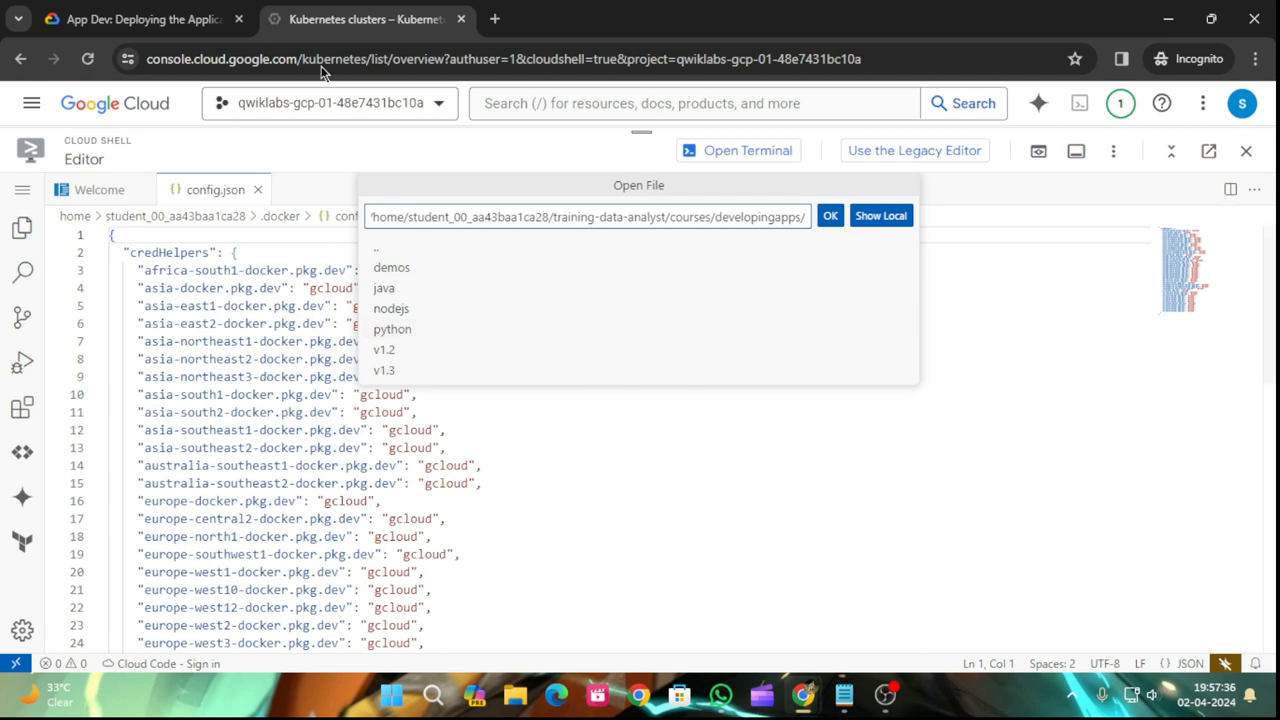
- Check the lab's folder path and enter the v1.2 folder and its python subfolder in the Open File dialog
{"action": "left_click", "coordinate": [155, 8]}
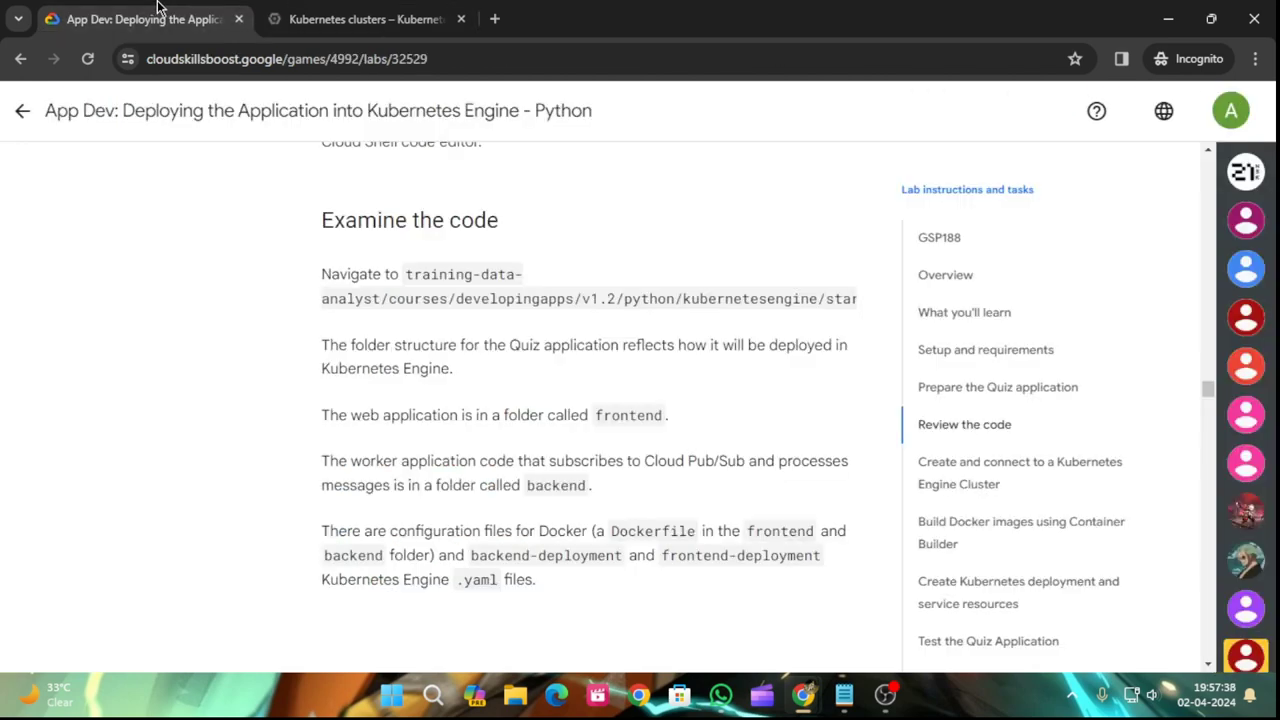
{"action": "left_click", "coordinate": [405, 12]}
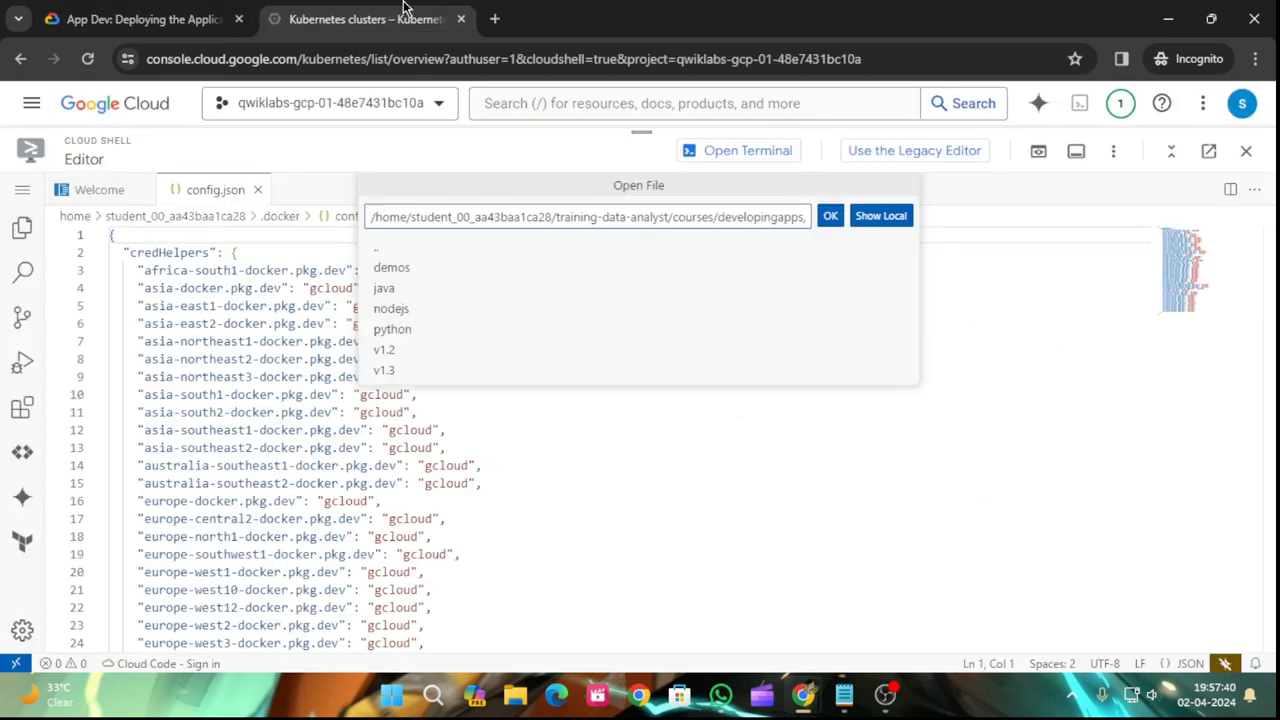
{"action": "left_click", "coordinate": [385, 349]}
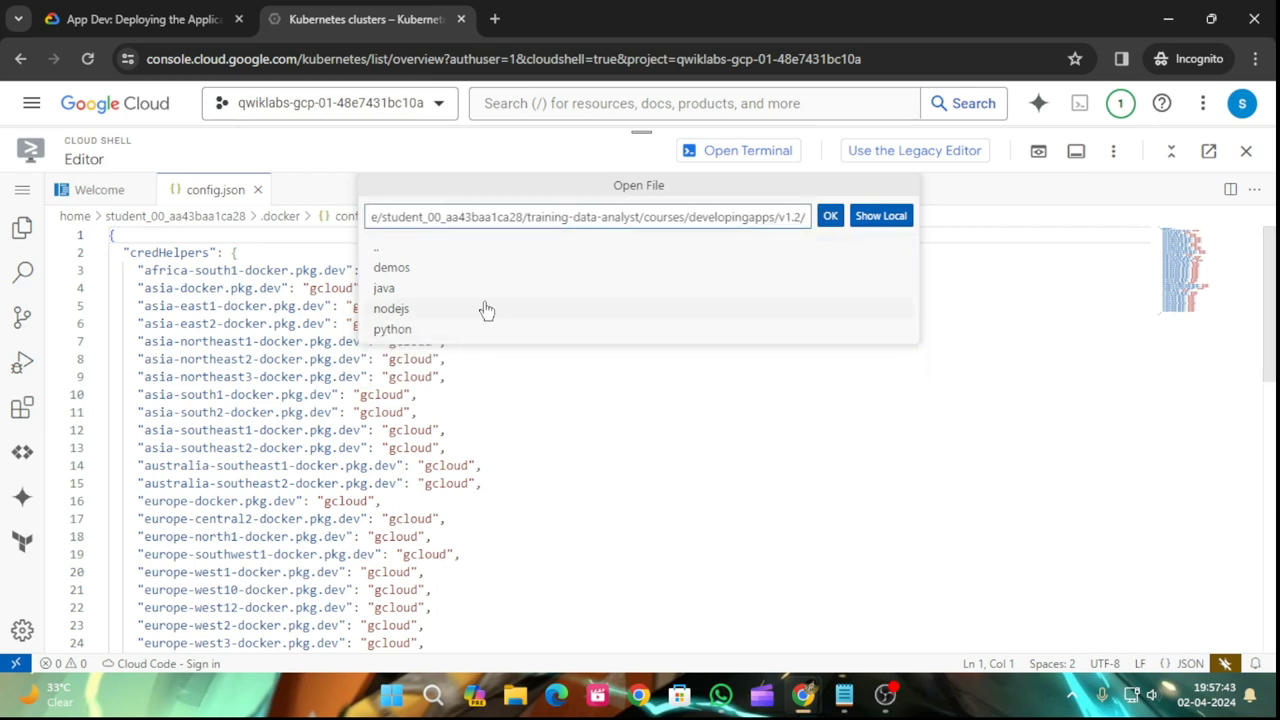
{"action": "left_click", "coordinate": [177, 10]}
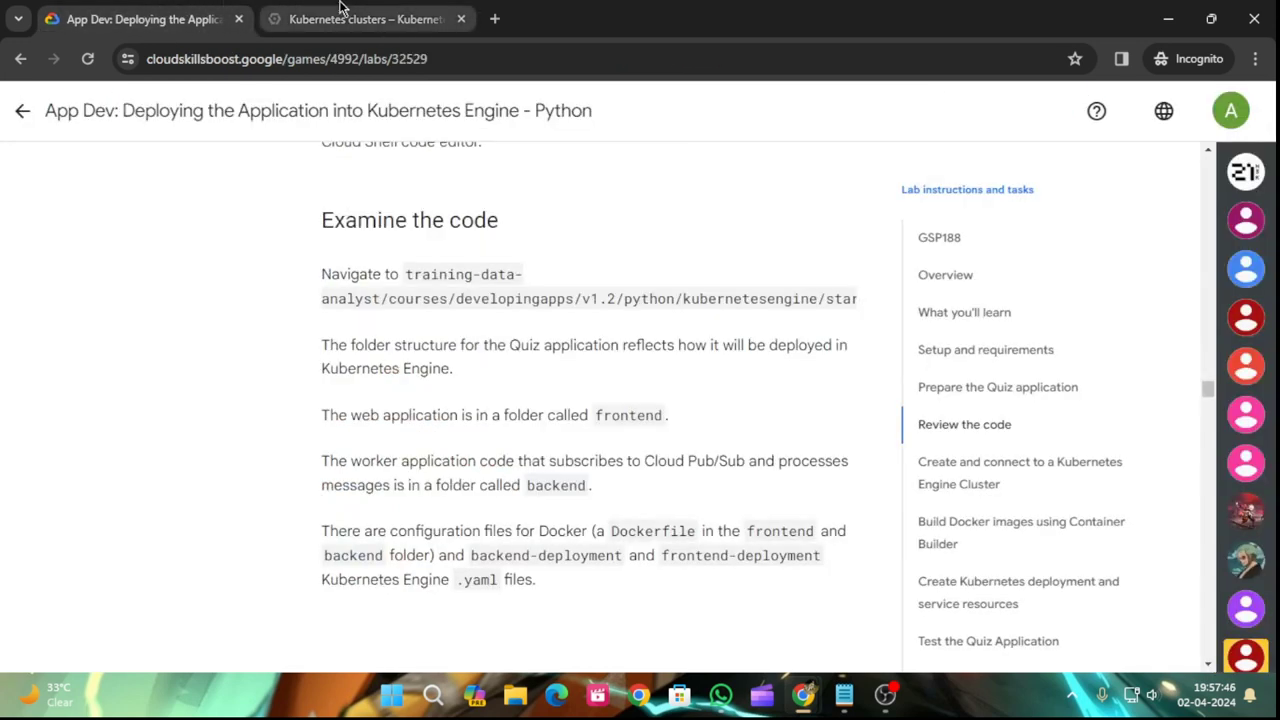
{"action": "left_click", "coordinate": [400, 8]}
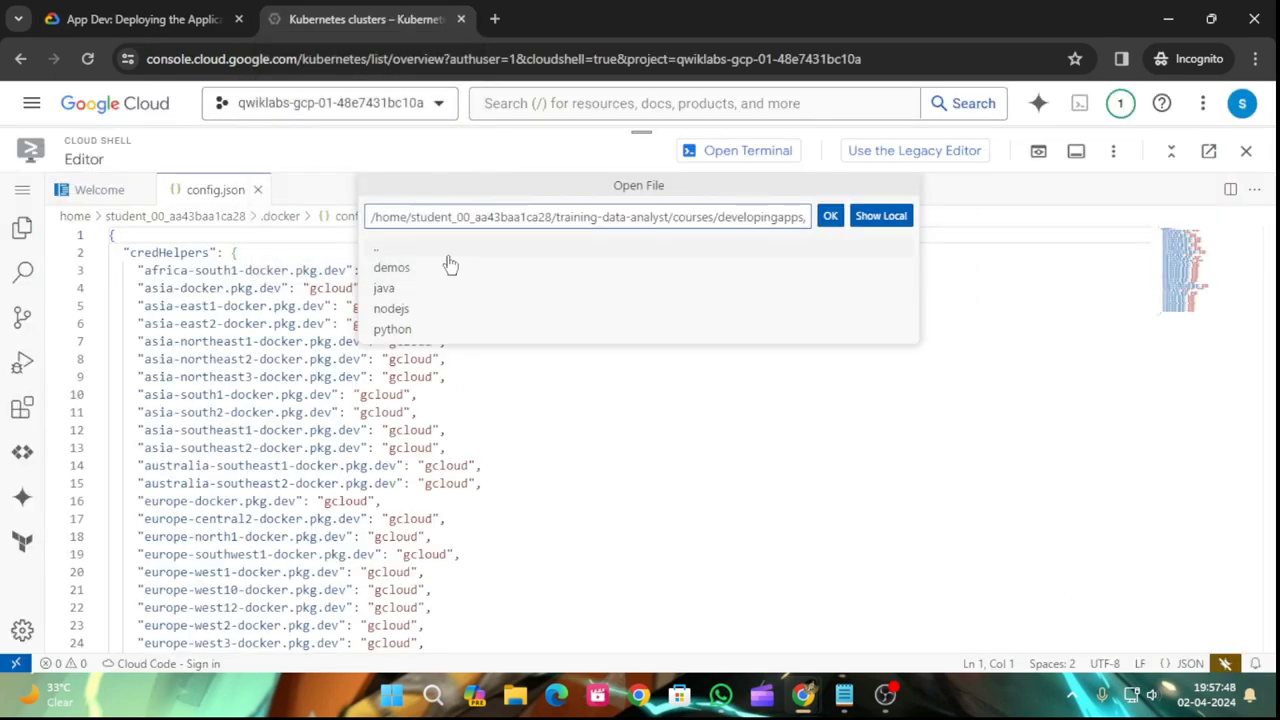
{"action": "left_click", "coordinate": [404, 333]}
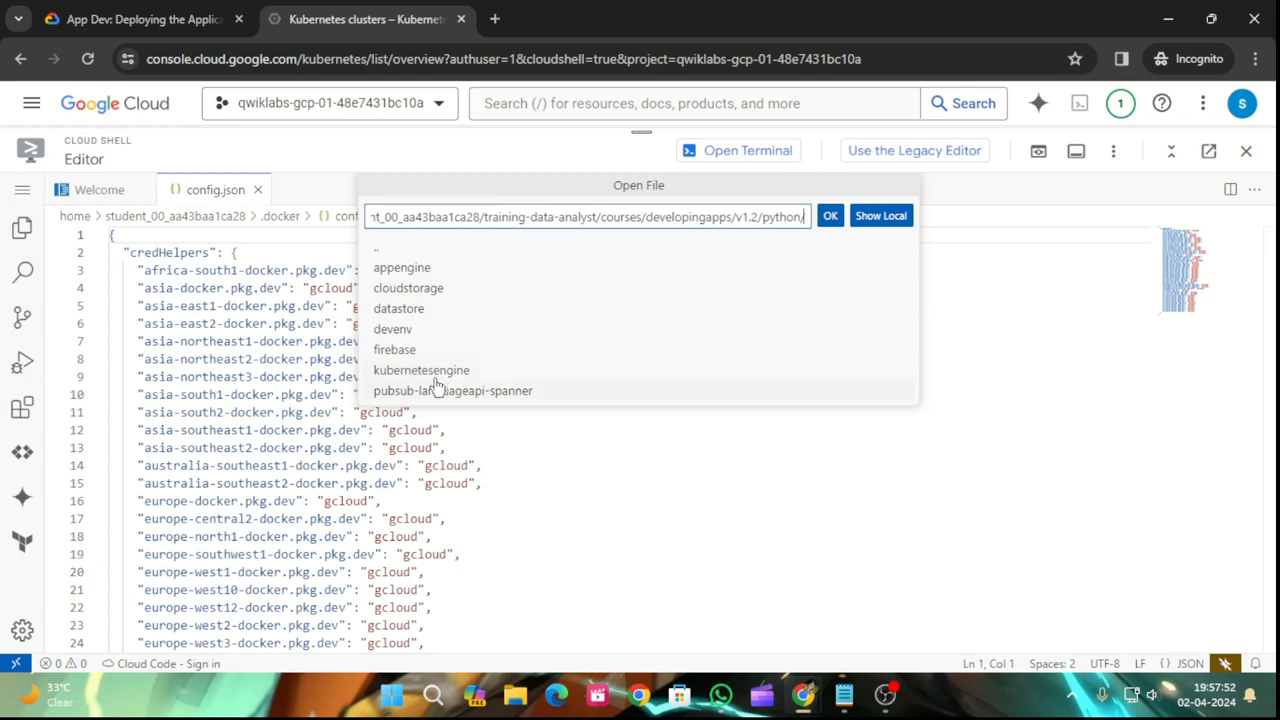
- Enter the kubernetesengine folder and its start subfolder, checking against the path in the lab instructions
{"action": "left_click", "coordinate": [430, 372]}
{"action": "left_click", "coordinate": [110, 19]}
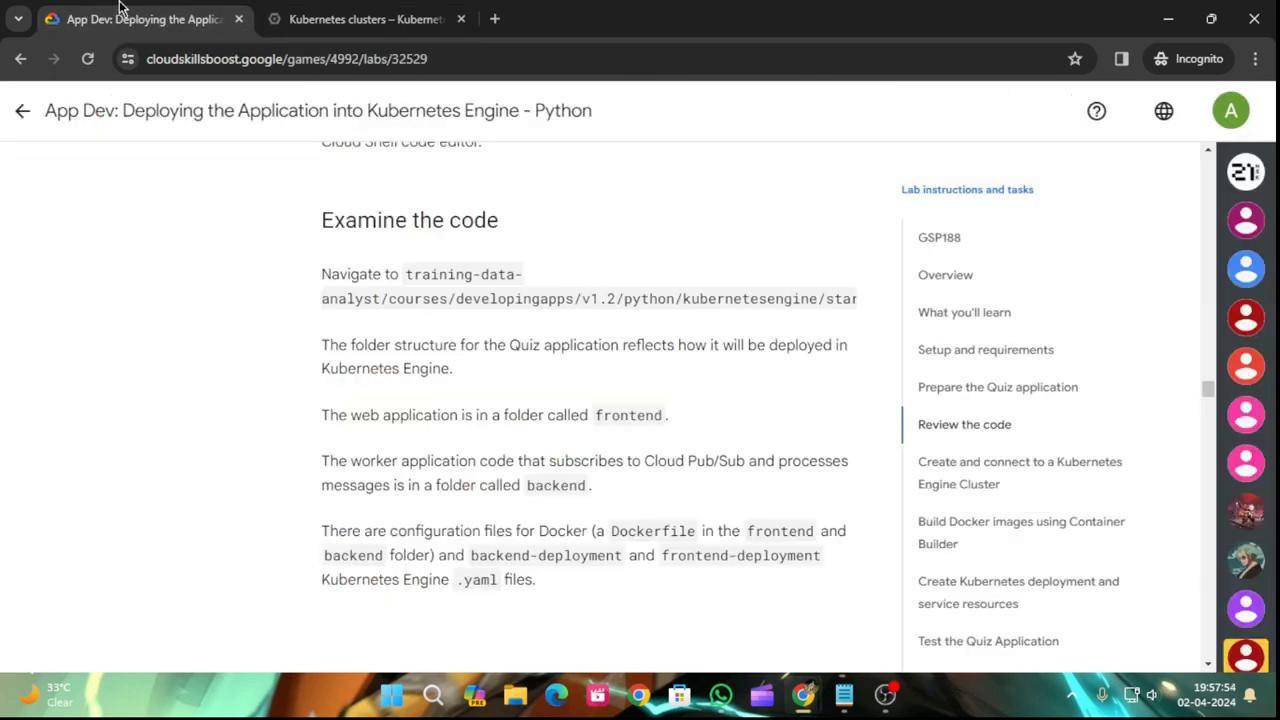
{"action": "left_click", "coordinate": [366, 19]}
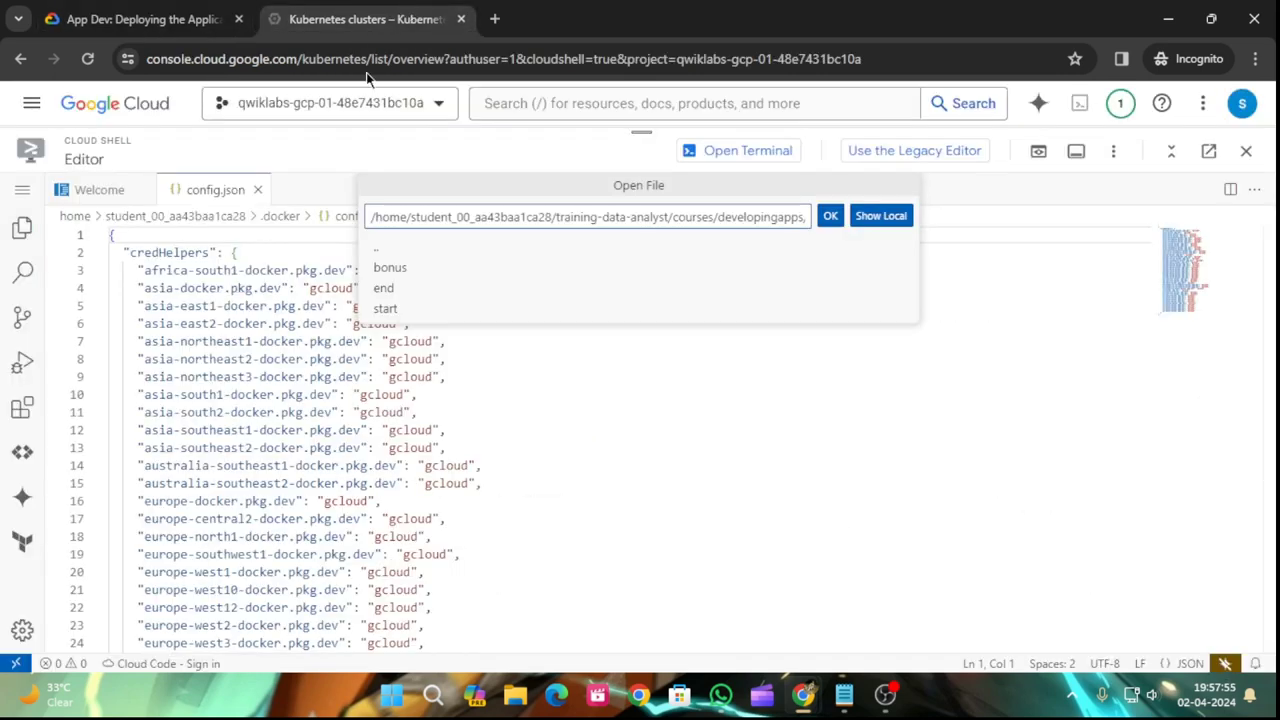
{"action": "left_click", "coordinate": [385, 309]}
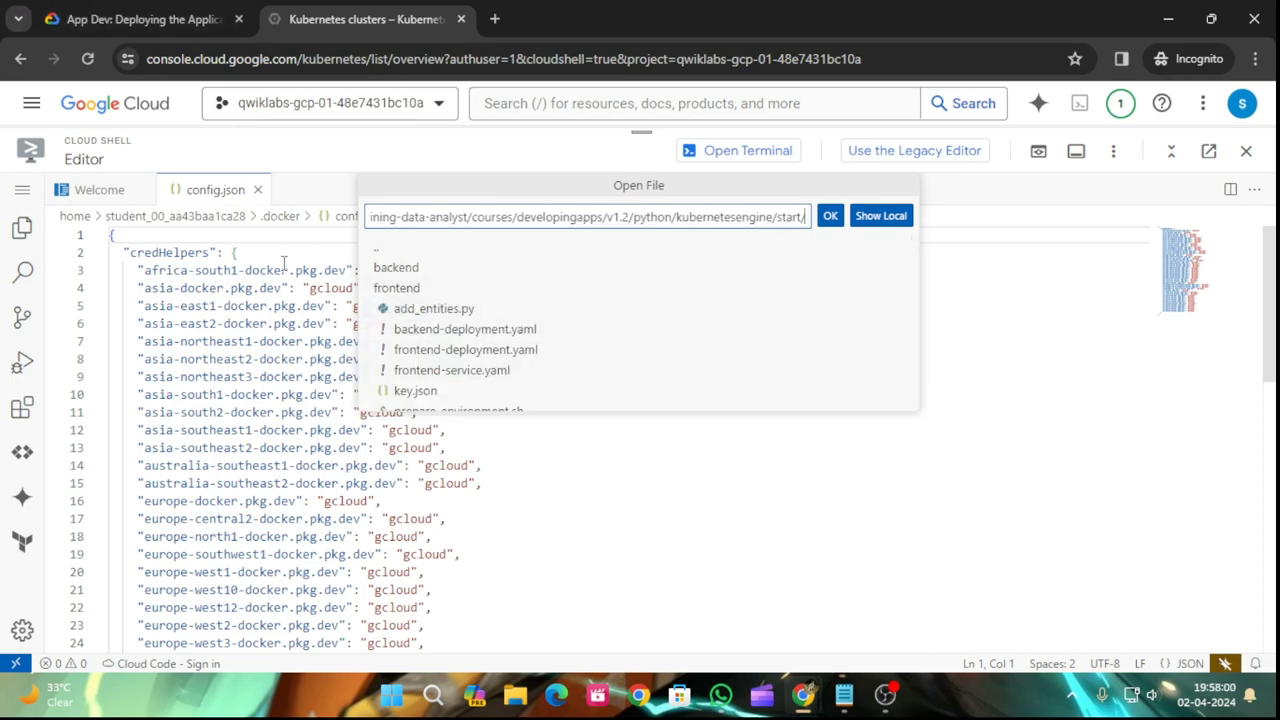
- Open the Dockerfile from the frontend folder inside start in the Cloud Shell Editor
{"action": "left_click", "coordinate": [90, 12]}
{"action": "left_click", "coordinate": [366, 19]}
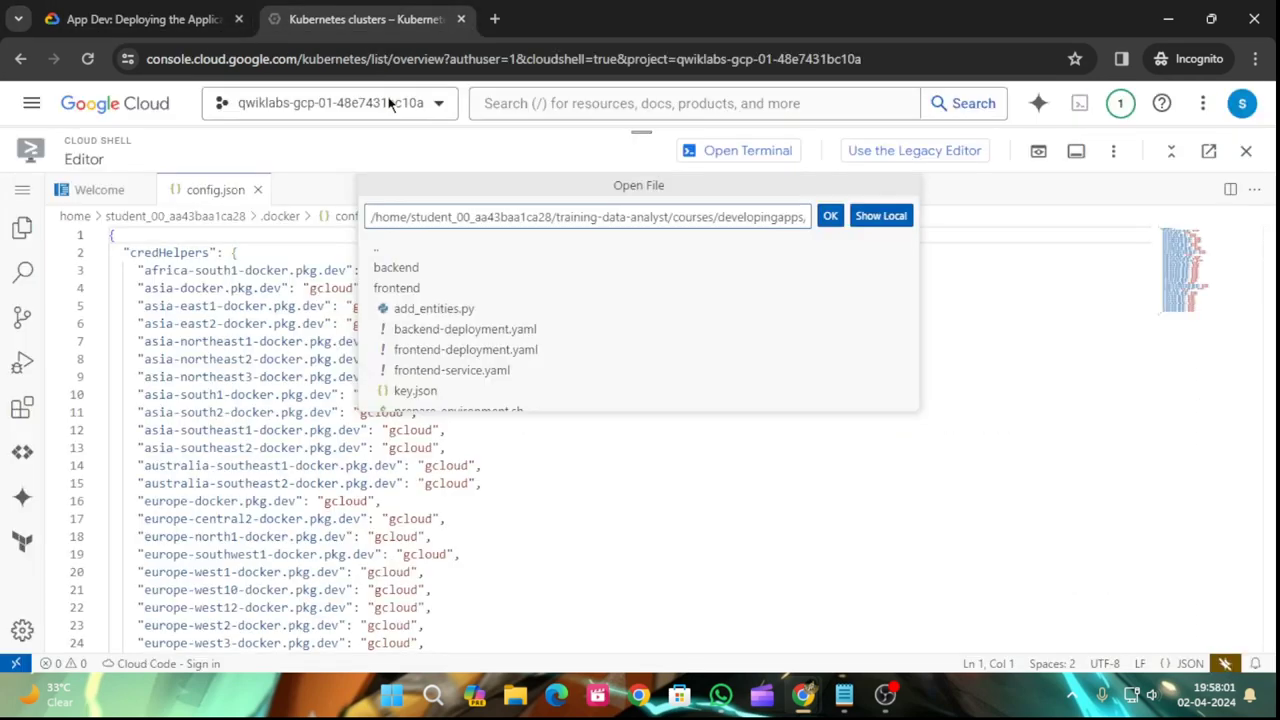
{"action": "left_click", "coordinate": [400, 288]}
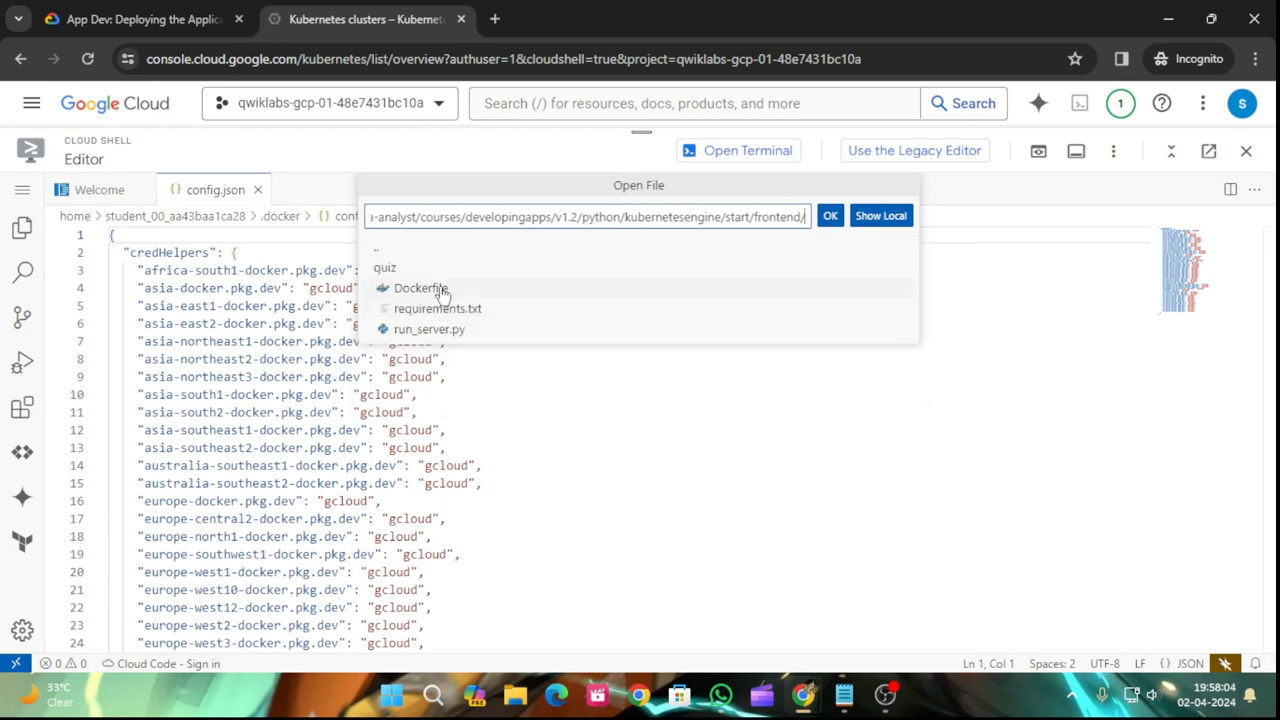
{"action": "left_click", "coordinate": [441, 291]}
{"action": "left_click", "coordinate": [441, 290]}
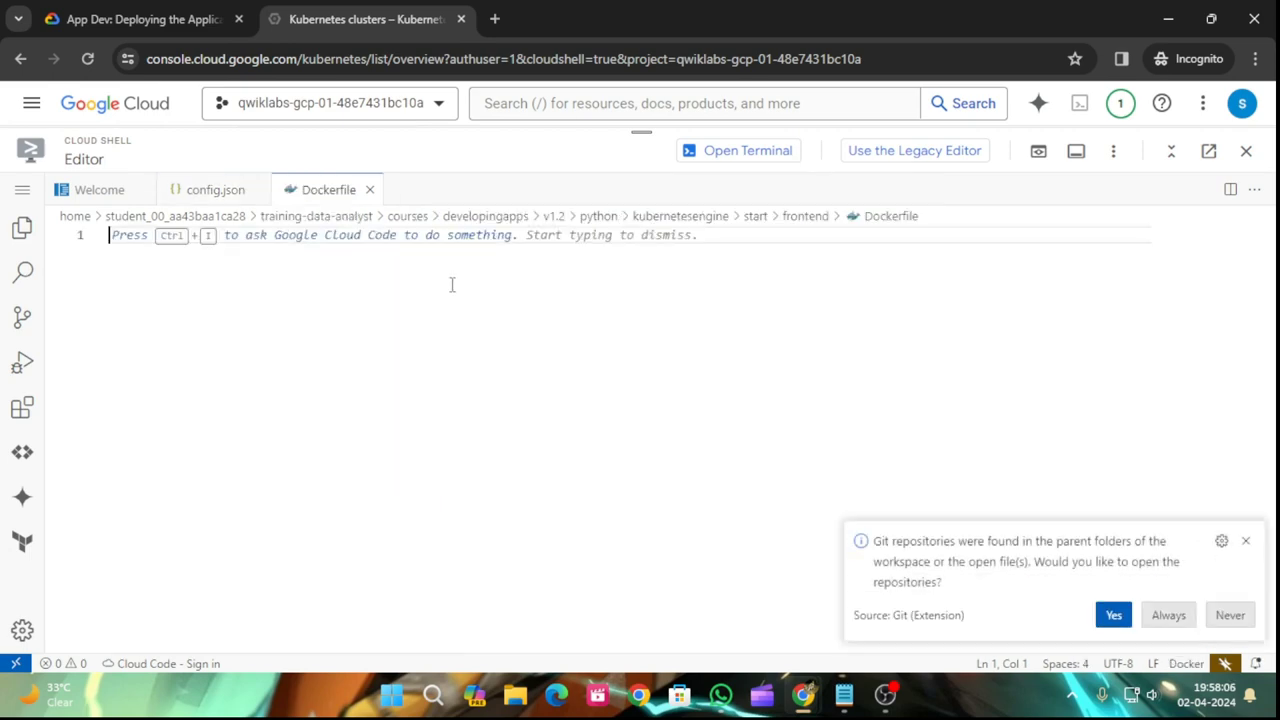
- Copy the frontend Dockerfile code from the lab's Build Docker images section and paste it into the empty frontend/Dockerfile
{"action": "left_click", "coordinate": [140, 19]}
{"action": "scroll", "coordinate": [552, 450], "scroll_direction": "down", "scroll_amount": 10}
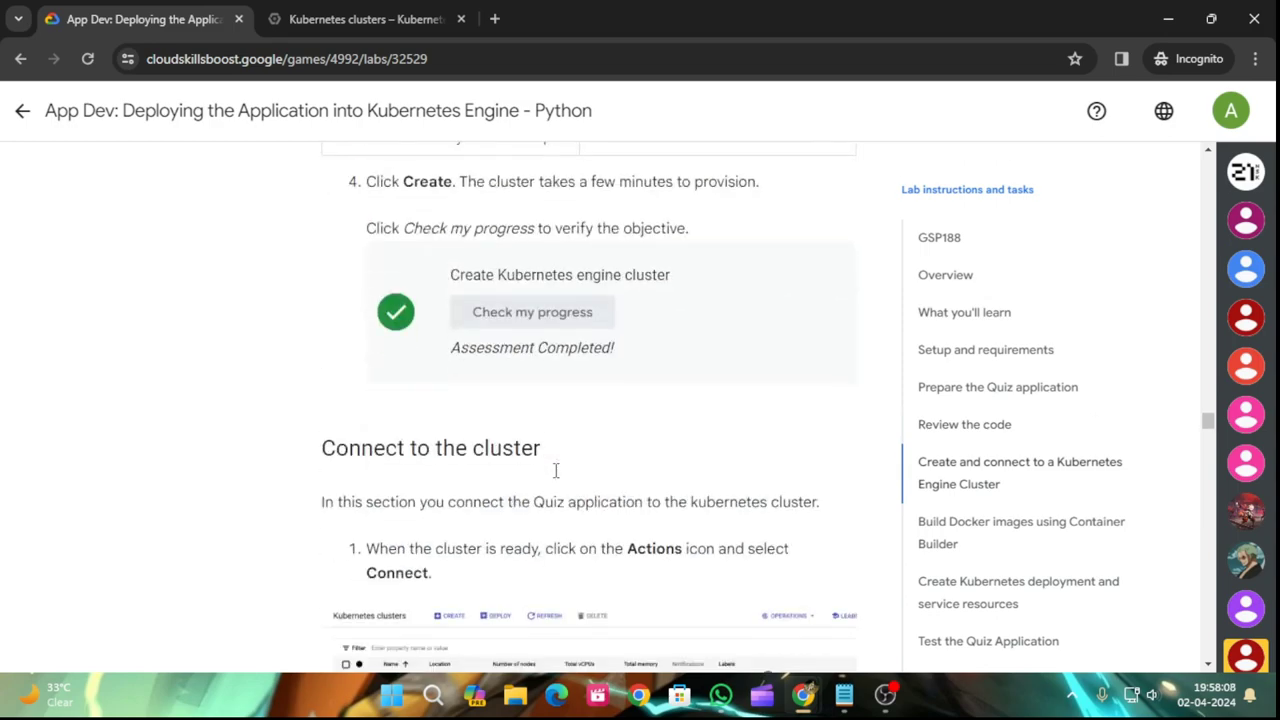
{"action": "scroll", "coordinate": [556, 470], "scroll_direction": "down", "scroll_amount": 8}
{"action": "scroll", "coordinate": [554, 471], "scroll_direction": "up", "scroll_amount": 4}
{"action": "scroll", "coordinate": [560, 477], "scroll_direction": "down", "scroll_amount": 6}
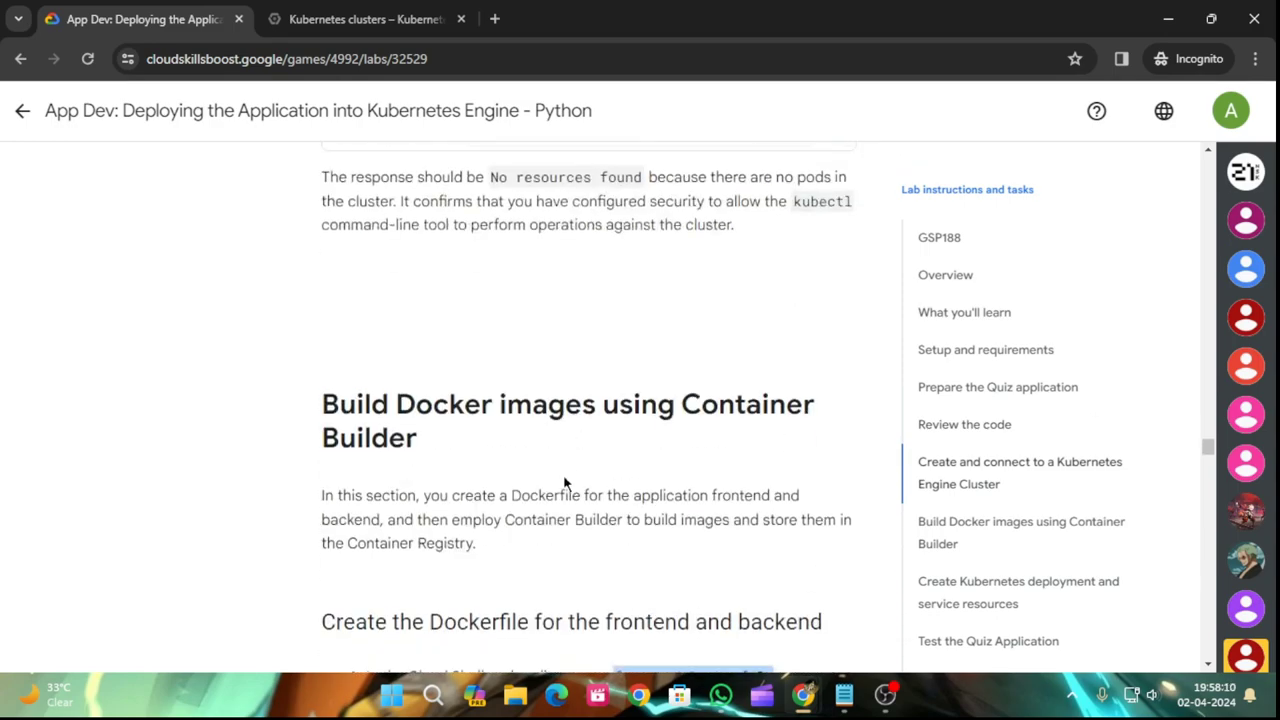
{"action": "scroll", "coordinate": [562, 480], "scroll_direction": "down", "scroll_amount": 9}
{"action": "scroll", "coordinate": [561, 482], "scroll_direction": "up", "scroll_amount": 1}
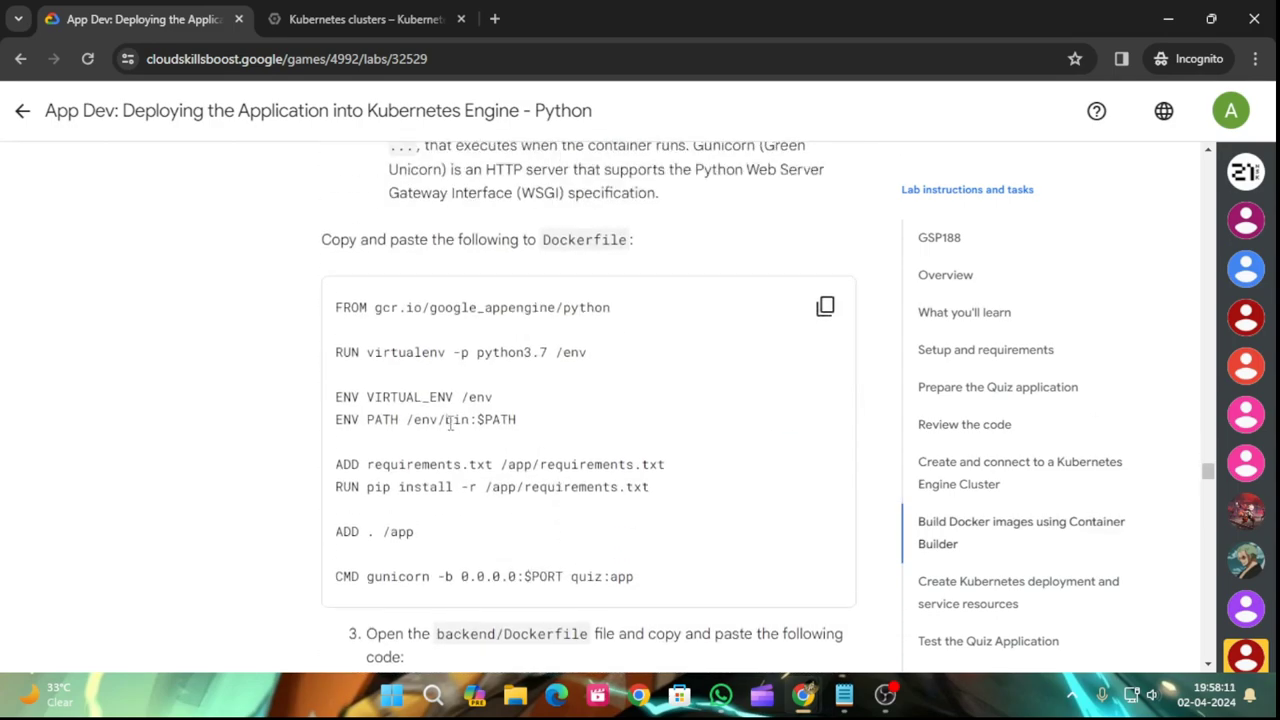
{"action": "left_click", "coordinate": [827, 312]}
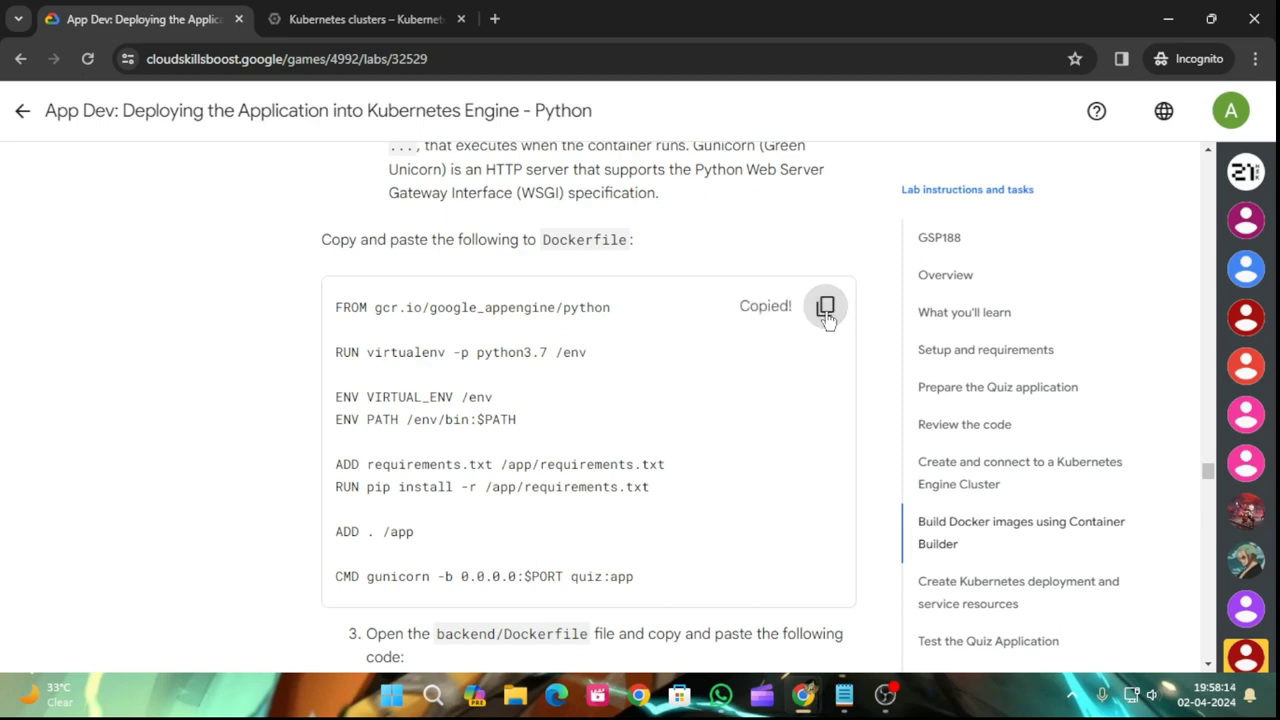
{"action": "left_click", "coordinate": [420, 12]}
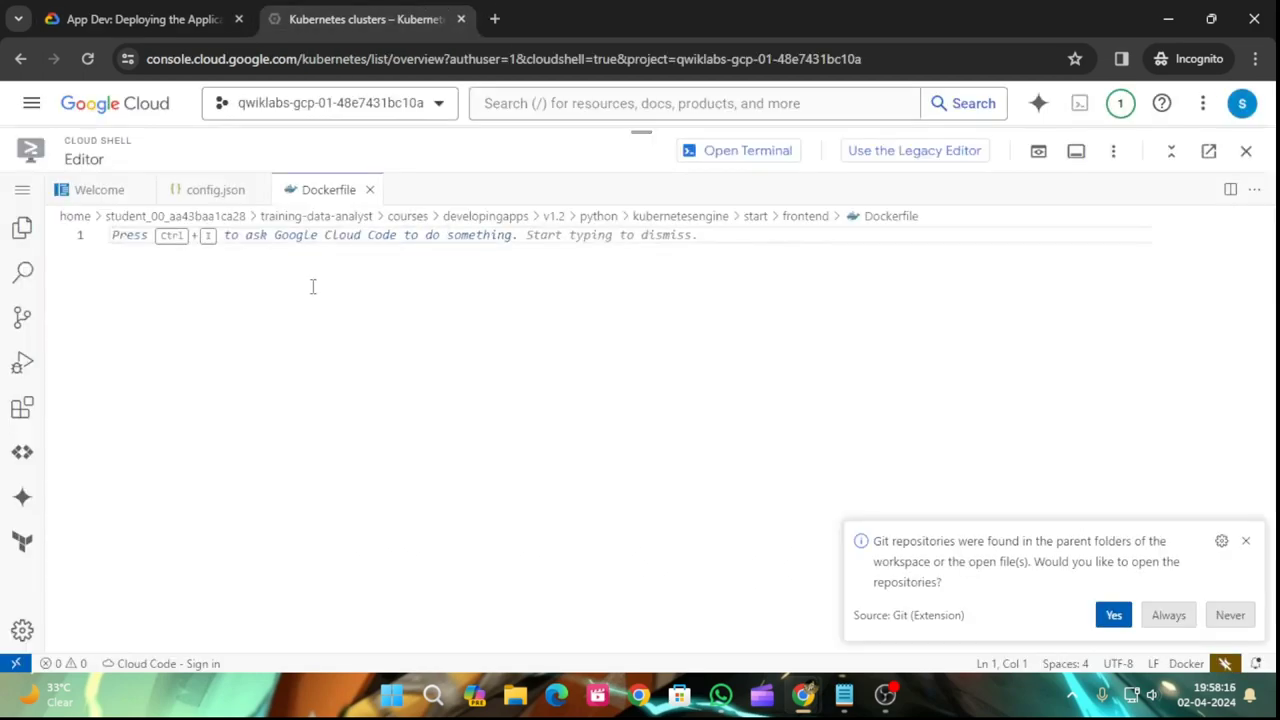
{"action": "key", "text": "ctrl+v"}
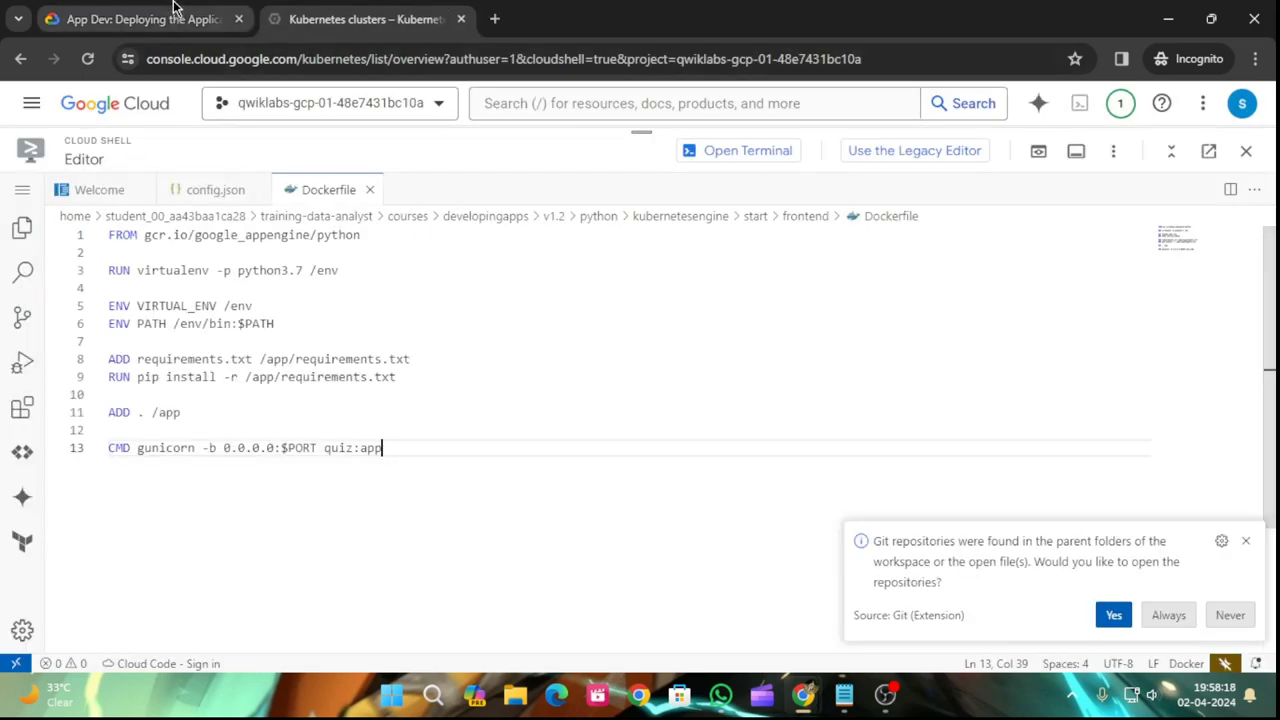
- Check the lab's next instruction after the frontend code, and save the frontend Dockerfile in the Cloud Shell Editor
{"action": "left_click", "coordinate": [145, 19]}
{"action": "scroll", "coordinate": [658, 410], "scroll_direction": "down", "scroll_amount": 3}
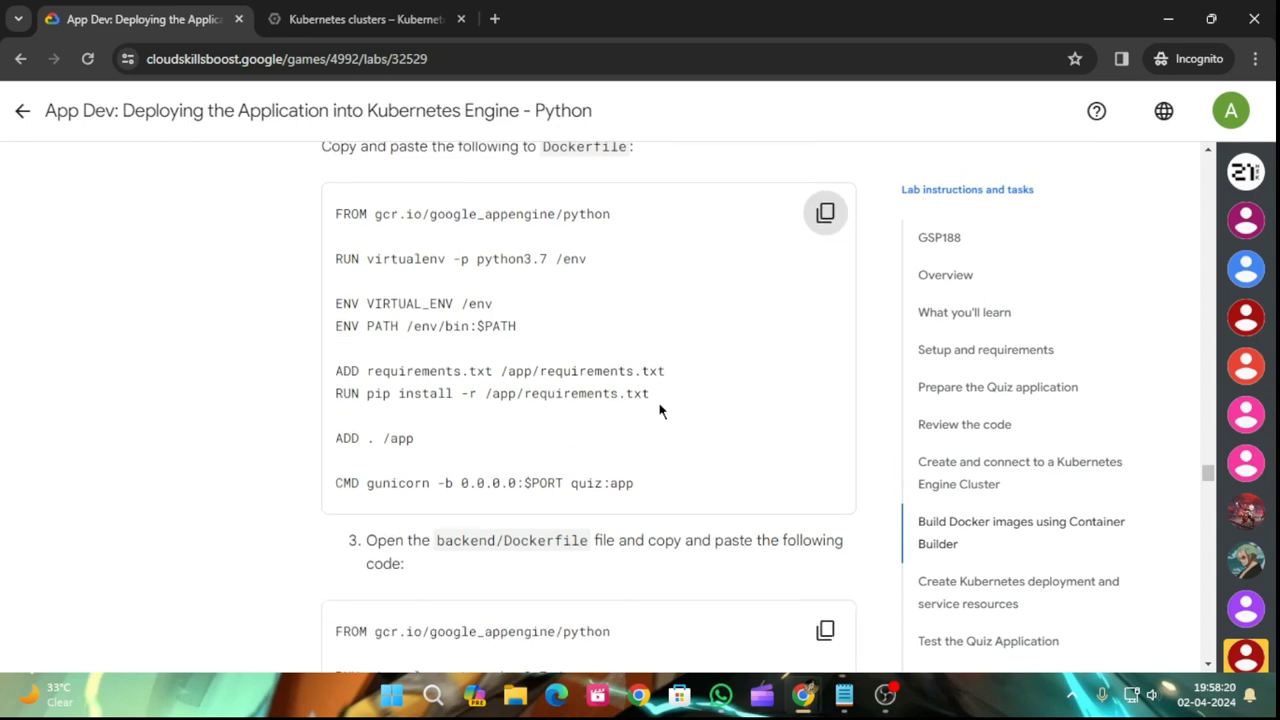
{"action": "left_click", "coordinate": [365, 19]}
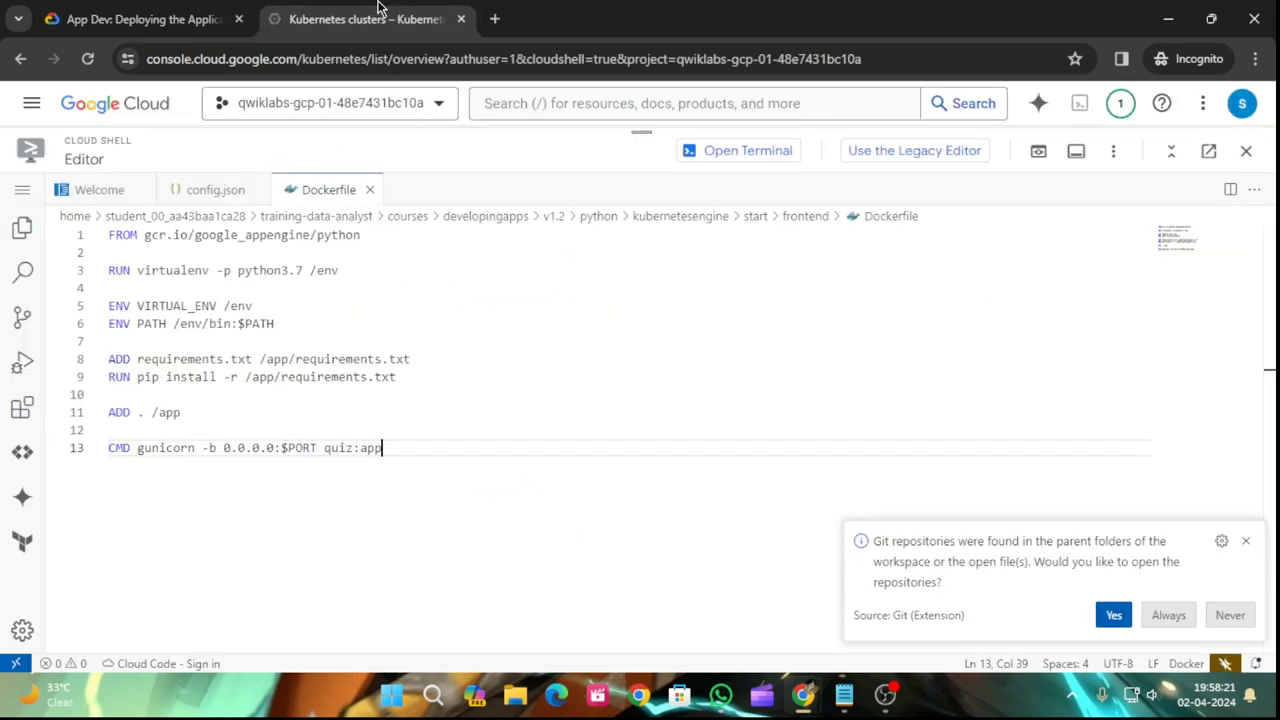
{"action": "left_click", "coordinate": [18, 193]}
{"action": "mouse_move", "coordinate": [52, 190]}
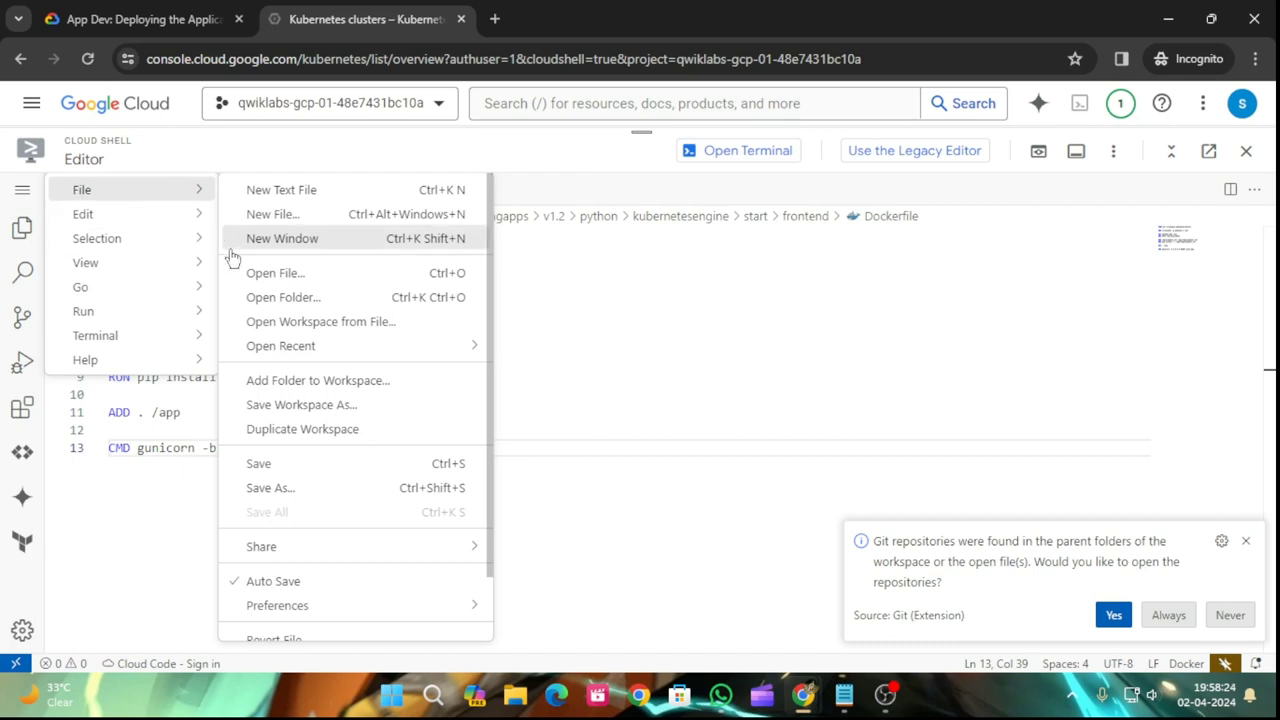
{"action": "left_click", "coordinate": [272, 465]}
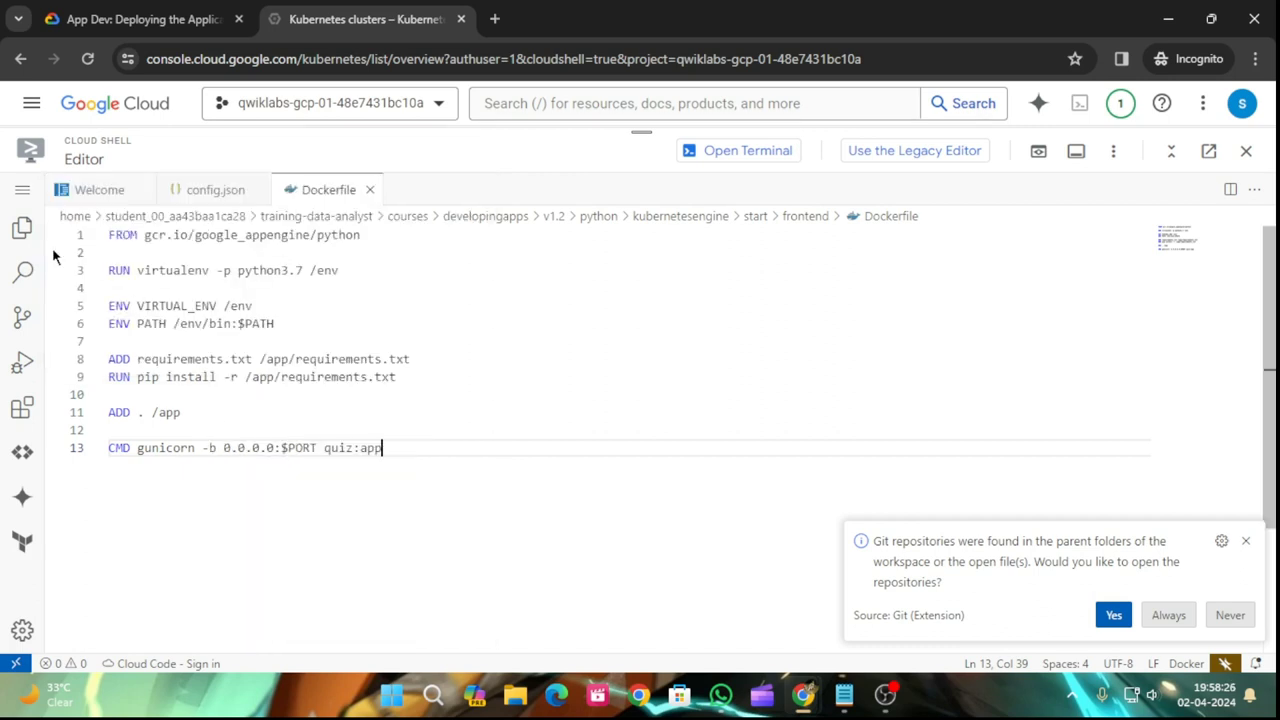
- Open the Dockerfile from the backend folder inside kubernetesengine/start
{"action": "left_click", "coordinate": [22, 190]}
{"action": "mouse_move", "coordinate": [131, 200]}
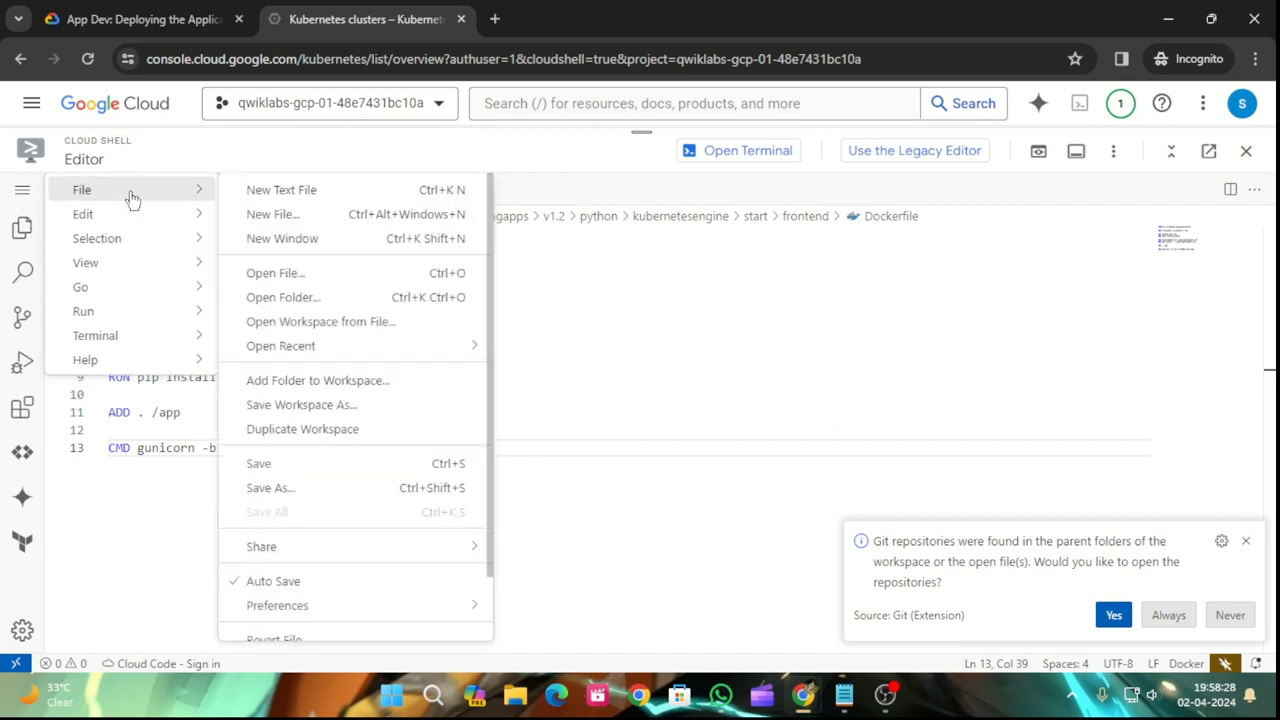
{"action": "left_click", "coordinate": [293, 273]}
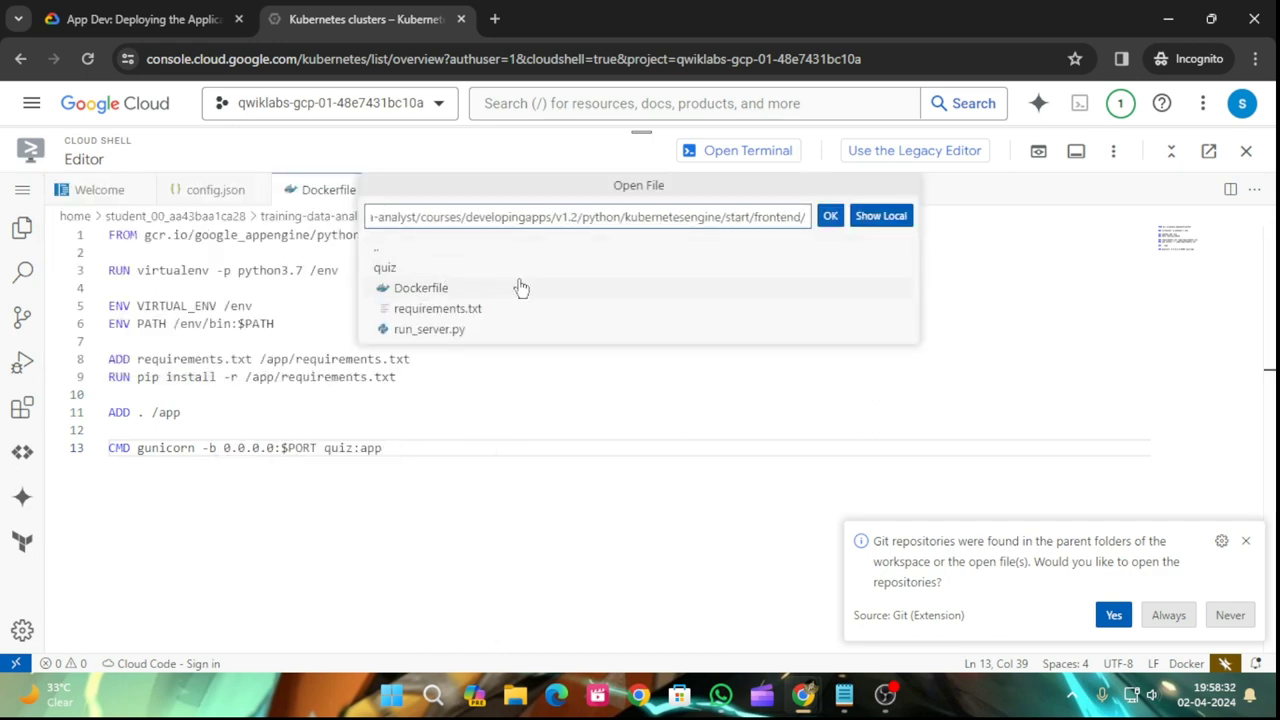
{"action": "key", "text": "BackSpace"}
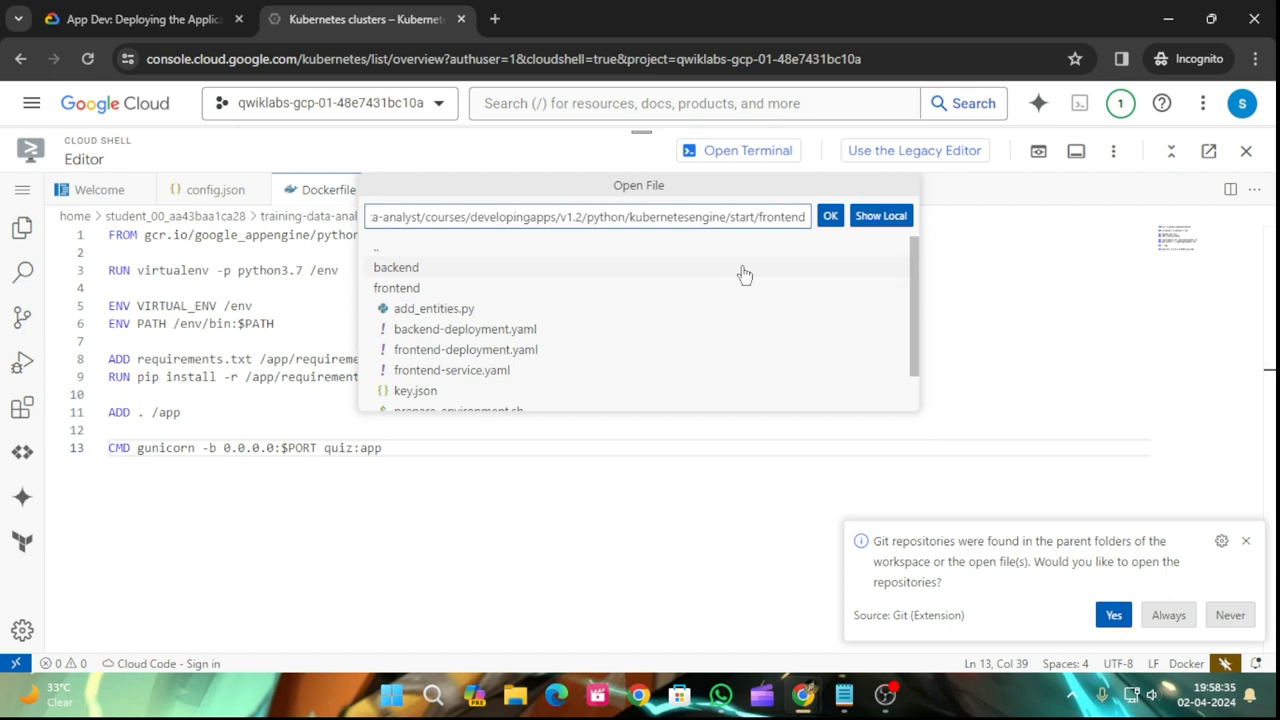
{"action": "left_click", "coordinate": [437, 268]}
{"action": "double_click", "coordinate": [449, 286]}
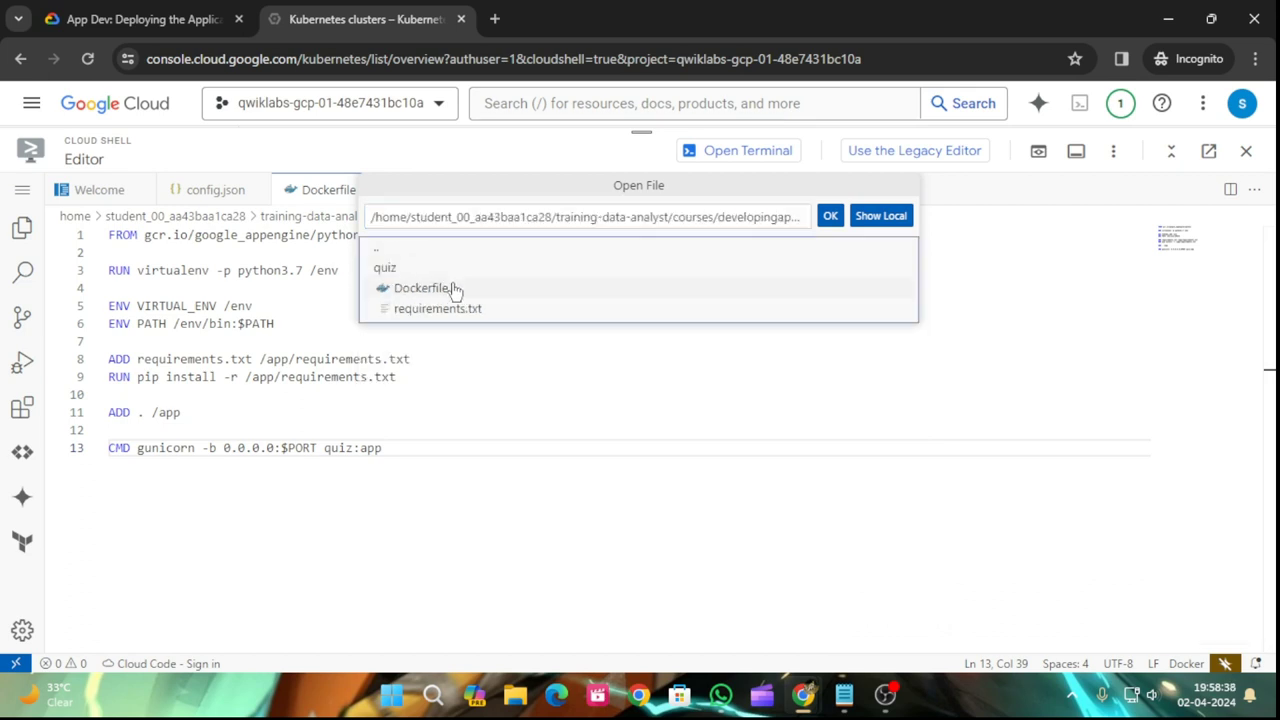
- Copy the lab's backend/Dockerfile code into the empty backend Dockerfile and save the file
{"action": "left_click", "coordinate": [143, 10]}
{"action": "scroll", "coordinate": [809, 374], "scroll_direction": "down", "scroll_amount": 1}
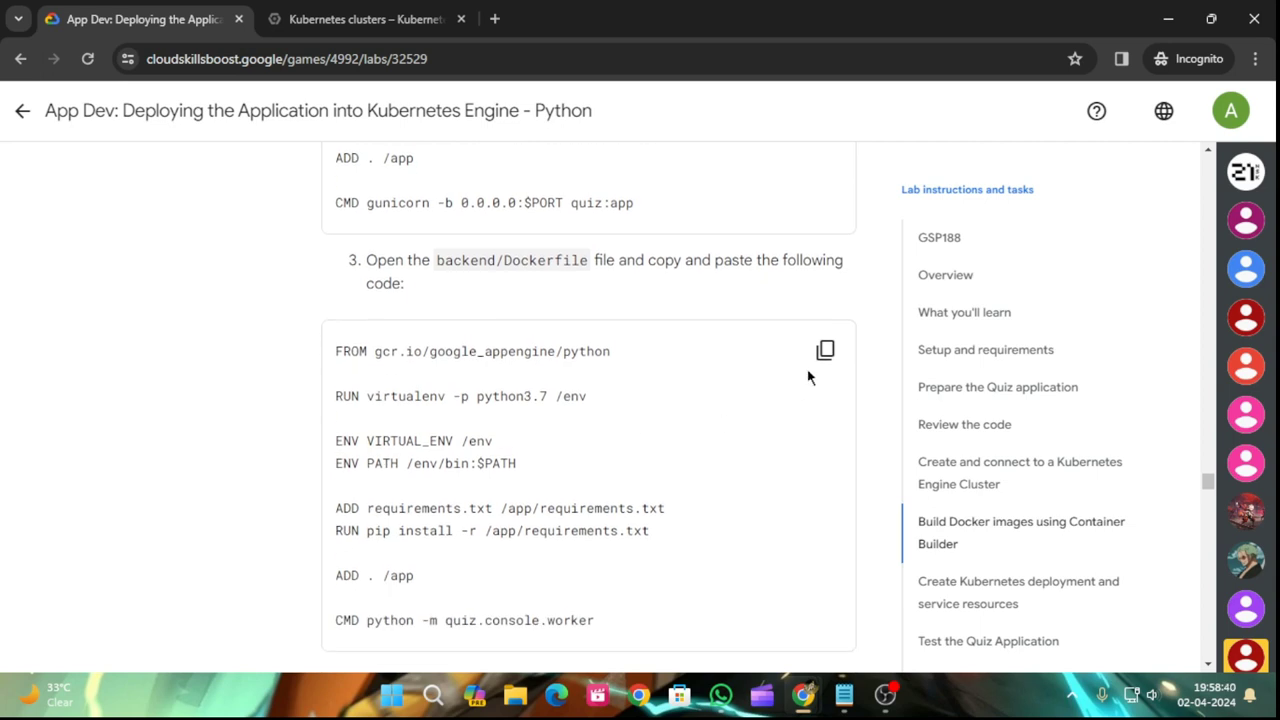
{"action": "left_click", "coordinate": [822, 352]}
{"action": "left_click", "coordinate": [455, 9]}
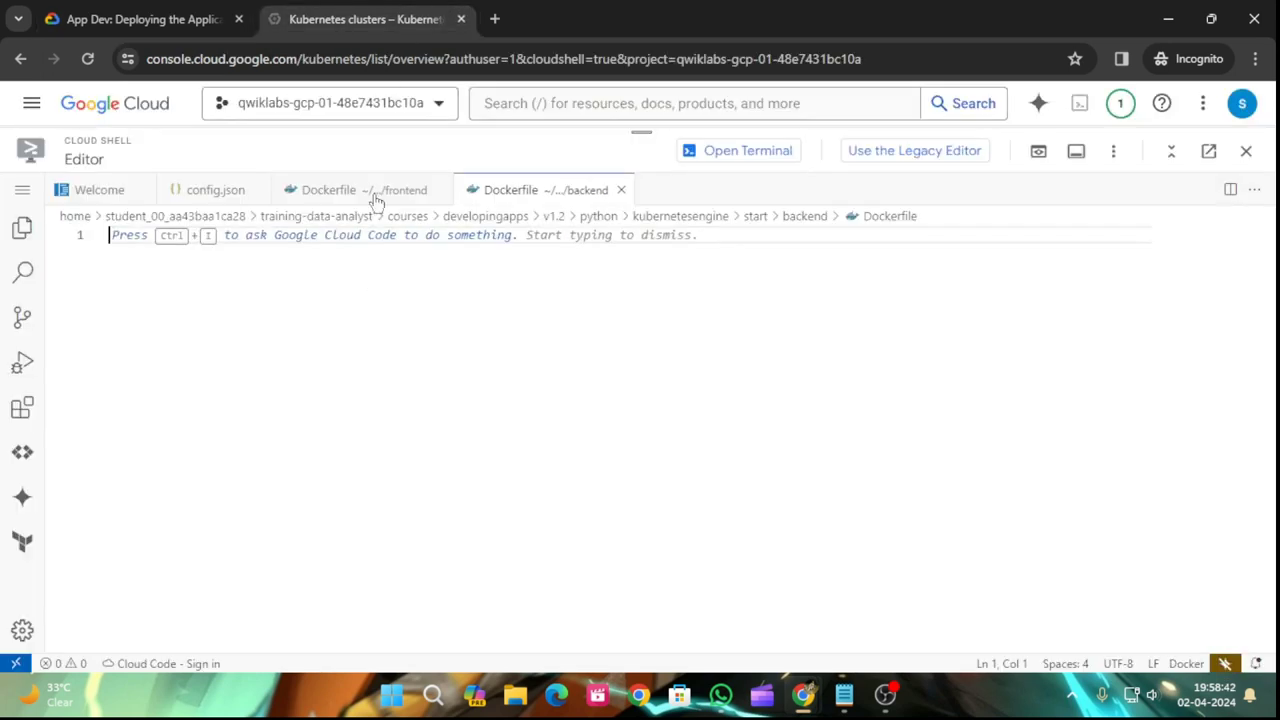
{"action": "key", "text": "ctrl+v"}
{"action": "left_click", "coordinate": [22, 189]}
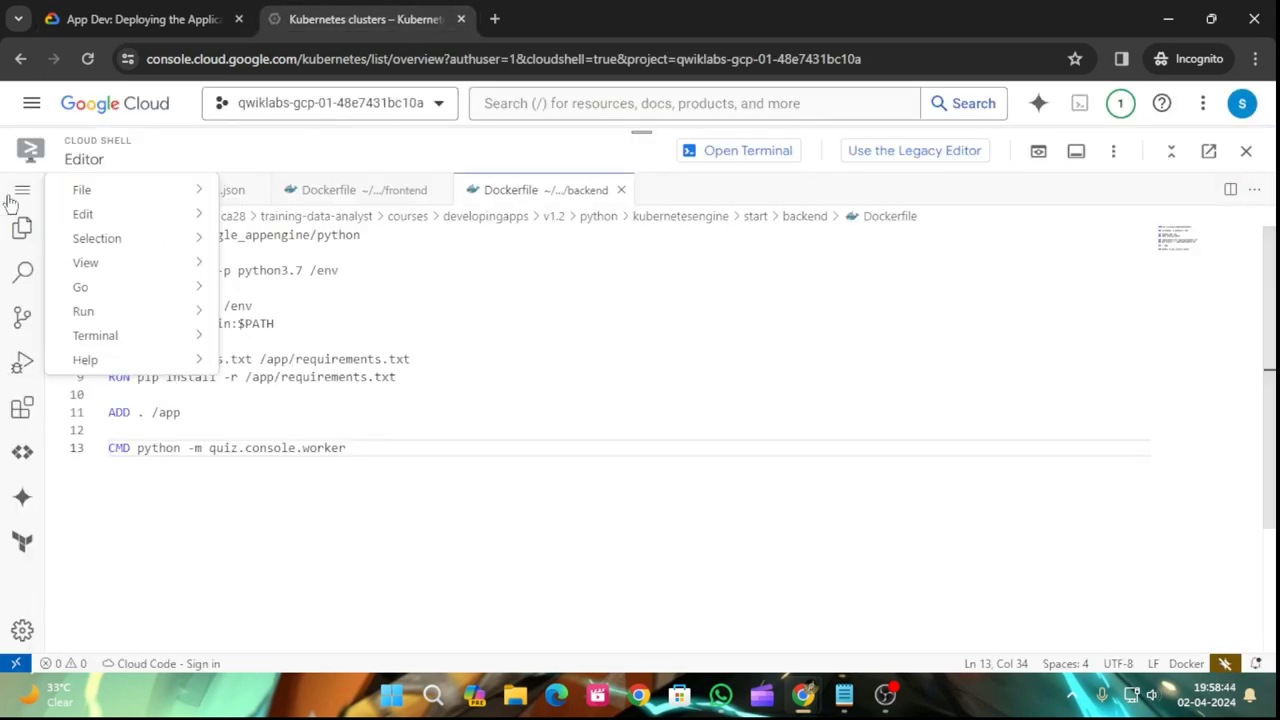
{"action": "mouse_move", "coordinate": [100, 190]}
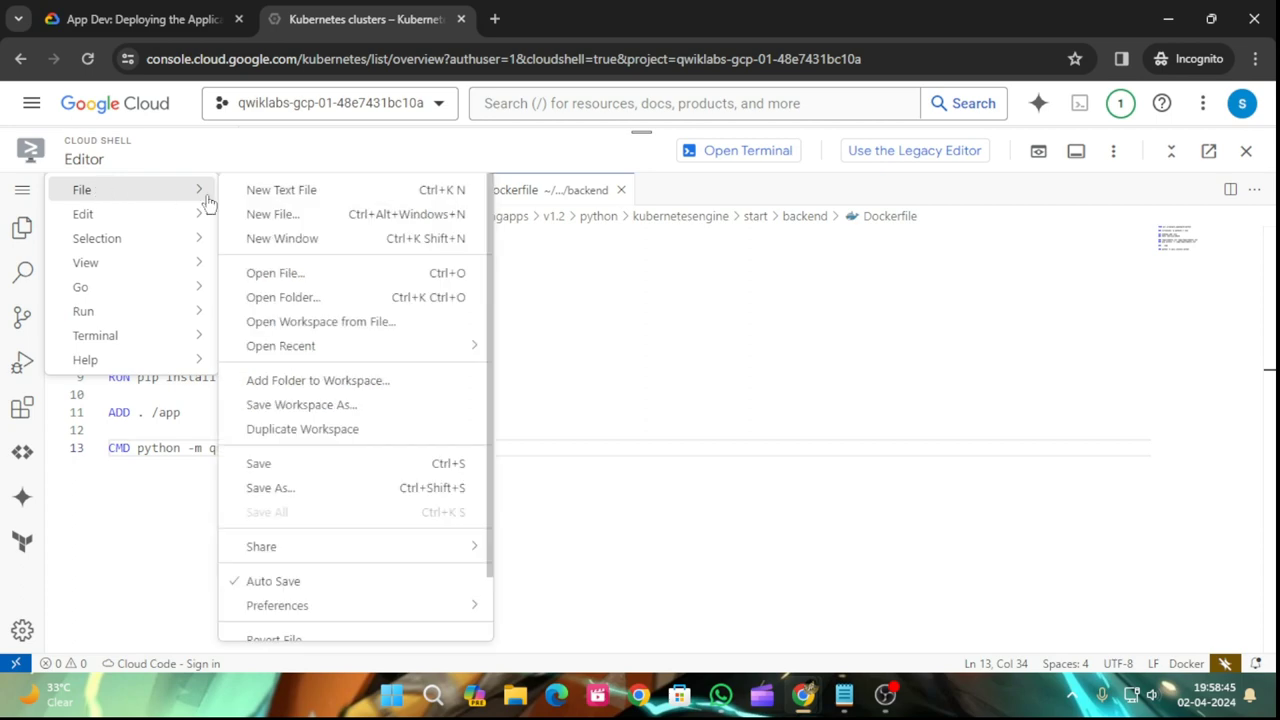
{"action": "left_click", "coordinate": [314, 457]}
- Copy the lab command cd ~/kubernetesengine/start and run it in the Cloud Shell terminal
{"action": "left_click", "coordinate": [122, 8]}
{"action": "scroll", "coordinate": [520, 414], "scroll_direction": "down", "scroll_amount": 5}
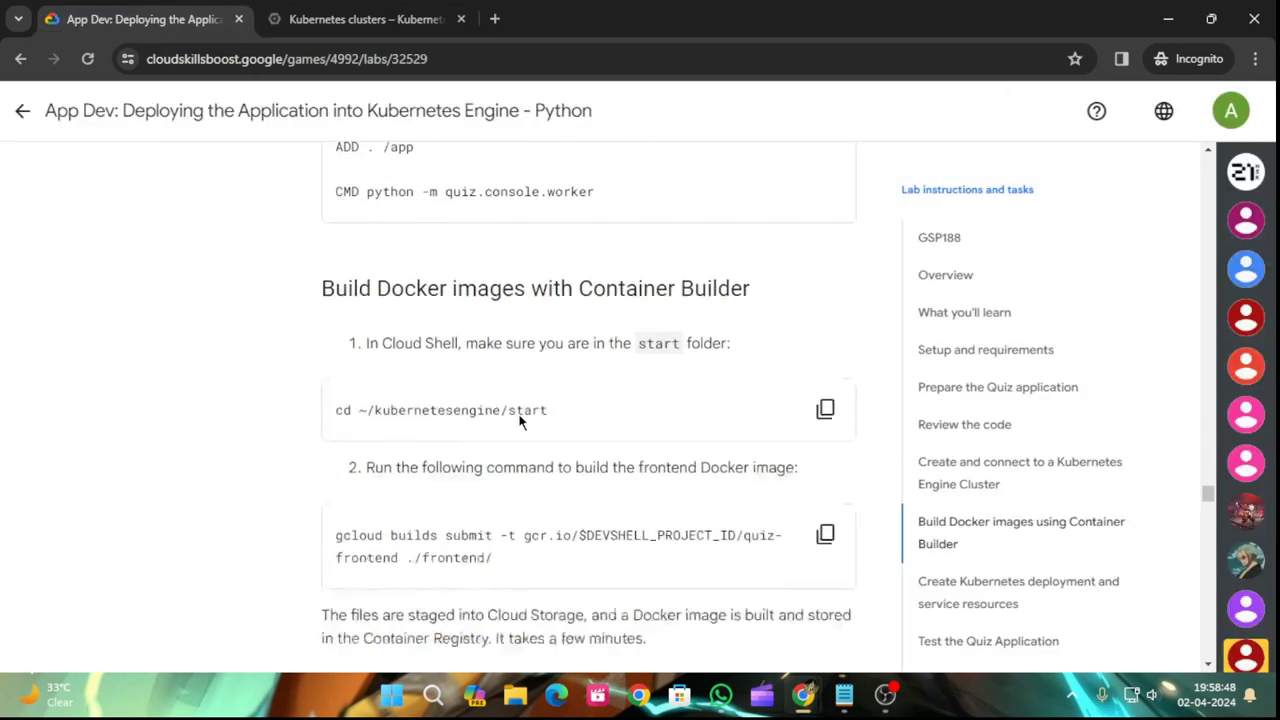
{"action": "left_click", "coordinate": [825, 278]}
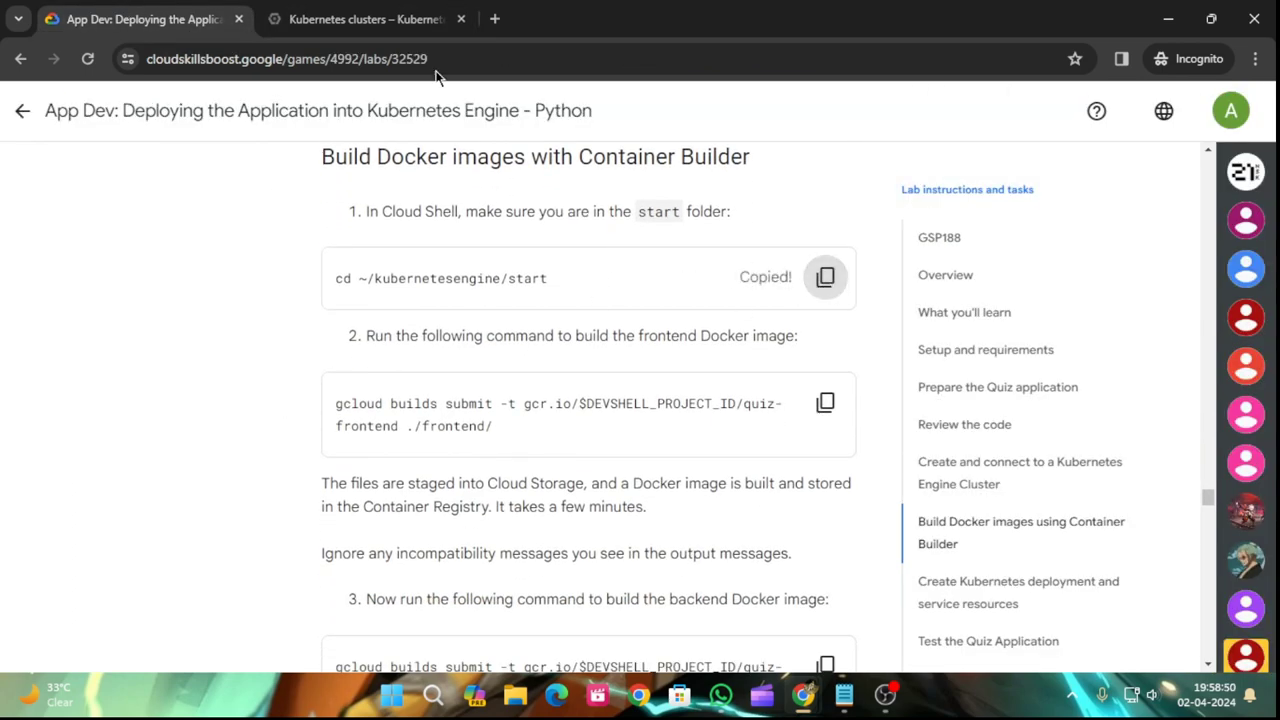
{"action": "left_click", "coordinate": [365, 19]}
{"action": "left_click", "coordinate": [753, 150]}
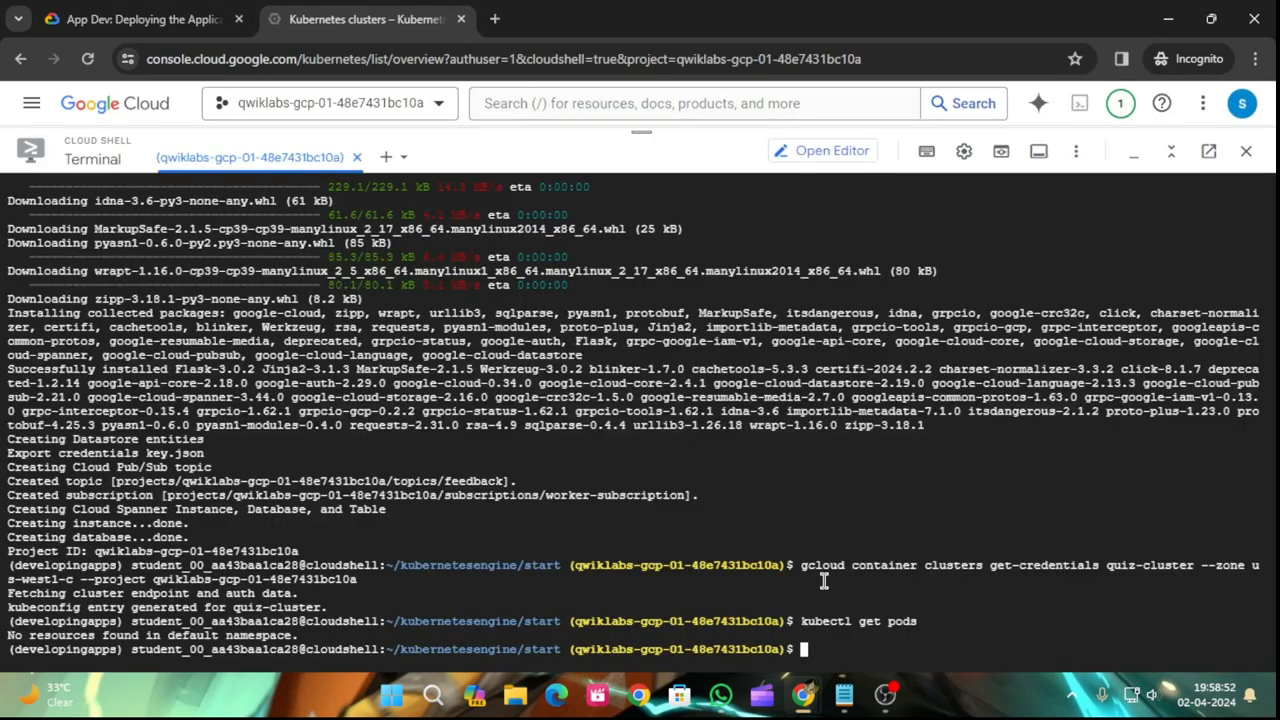
{"action": "key", "text": "ctrl+v"}
{"action": "key", "text": "Return"}
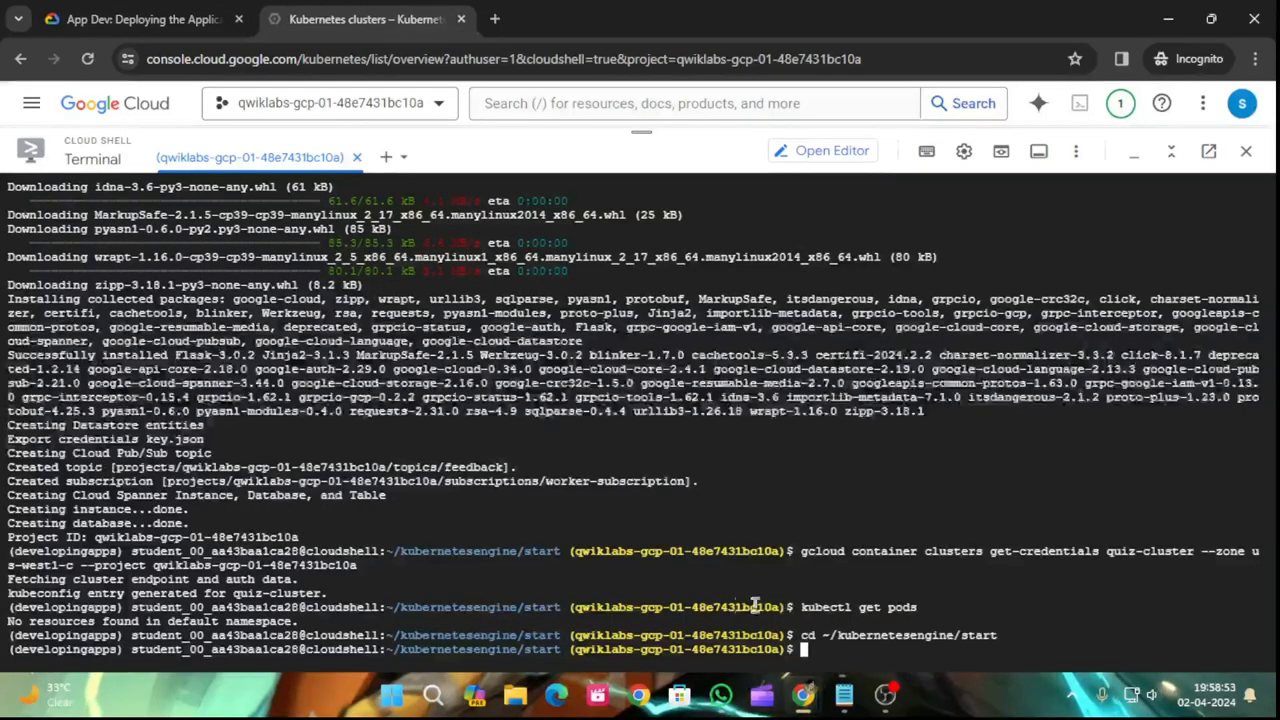
- Copy the lab command gcloud builds submit -t gcr.io/$DEVSHELL_PROJECT_ID/quiz-frontend ./frontend/ and run it in the Cloud Shell terminal
{"action": "left_click", "coordinate": [140, 12]}
{"action": "scroll", "coordinate": [531, 447], "scroll_direction": "down", "scroll_amount": 1}
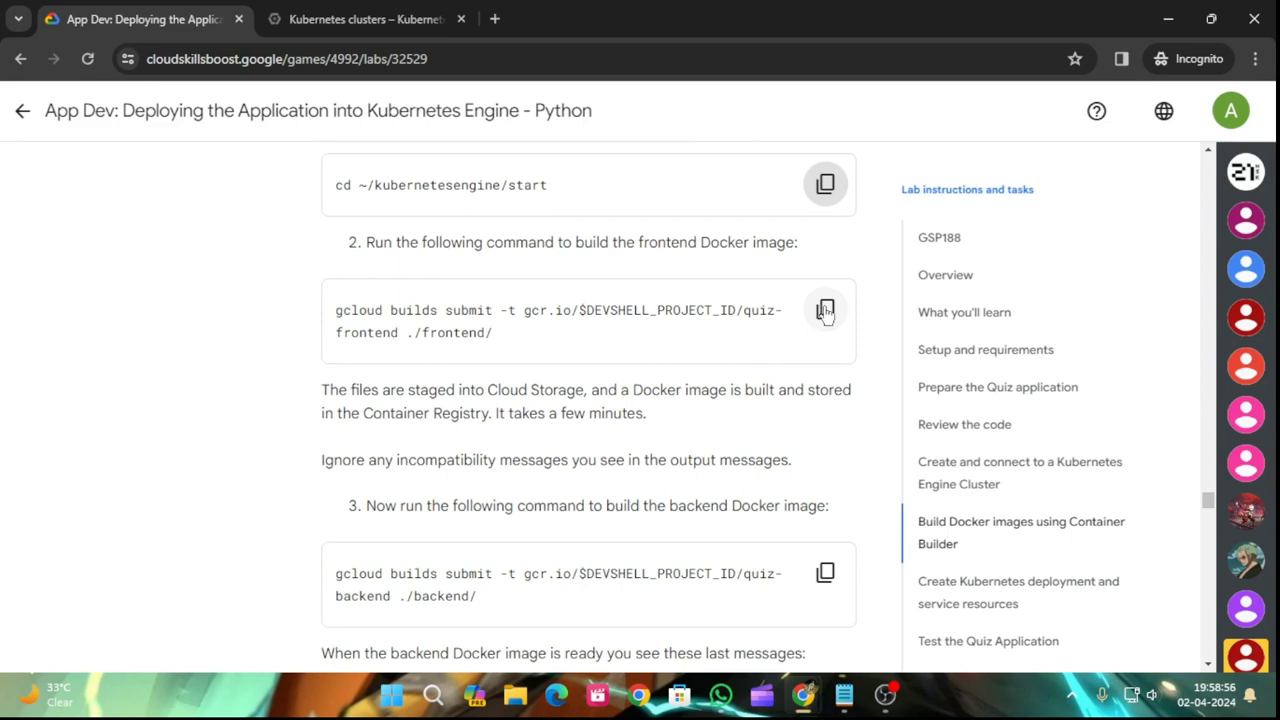
{"action": "left_click", "coordinate": [825, 311]}
{"action": "left_click", "coordinate": [405, 10]}
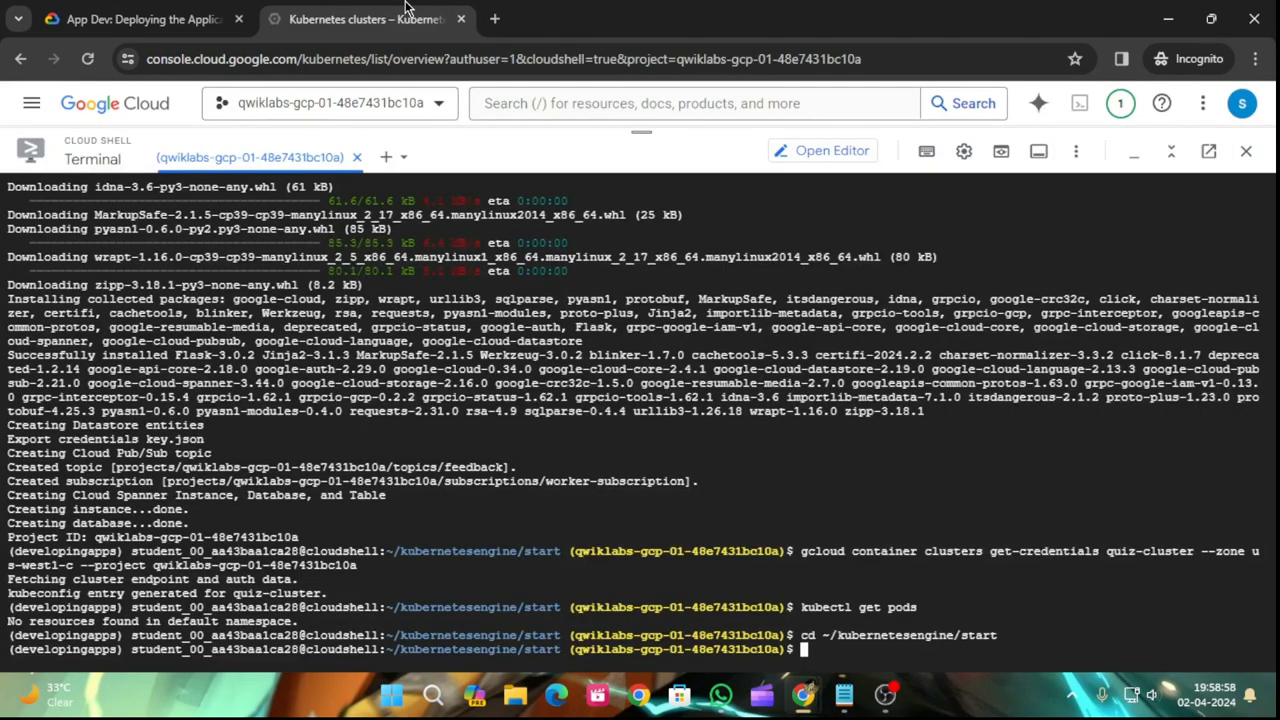
{"action": "key", "text": "ctrl+v"}
{"action": "key", "text": "Return"}
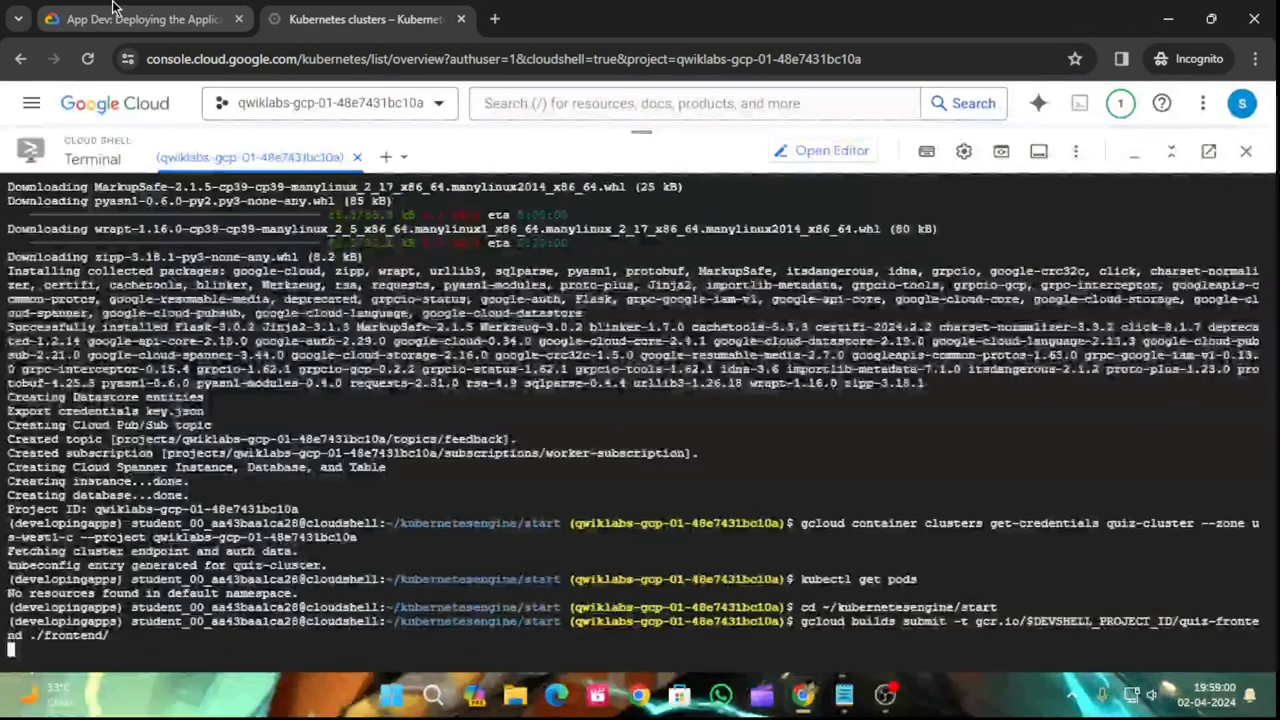
- Copy the lab command gcloud builds submit -t gcr.io/$DEVSHELL_PROJECT_ID/quiz-backend ./backend/ for building the backend Docker image
{"action": "left_click", "coordinate": [117, 12]}
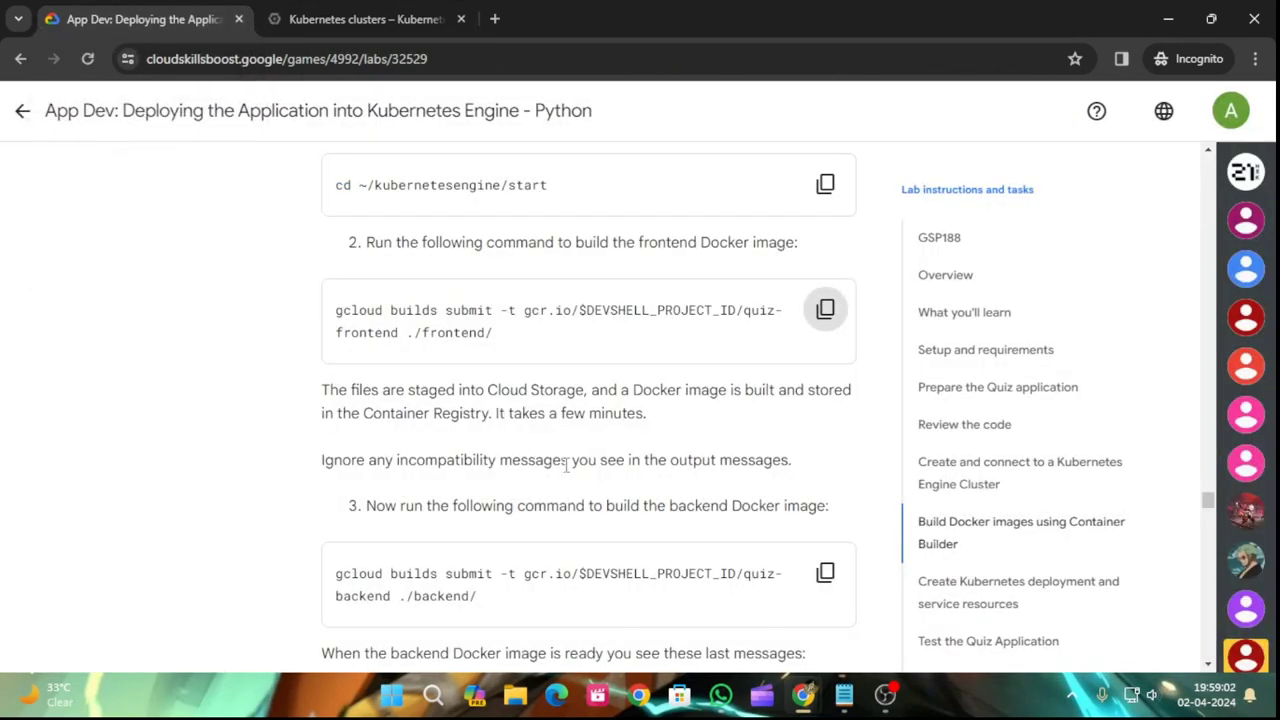
{"action": "scroll", "coordinate": [390, 418], "scroll_direction": "down", "scroll_amount": 3}
{"action": "left_click", "coordinate": [825, 386]}
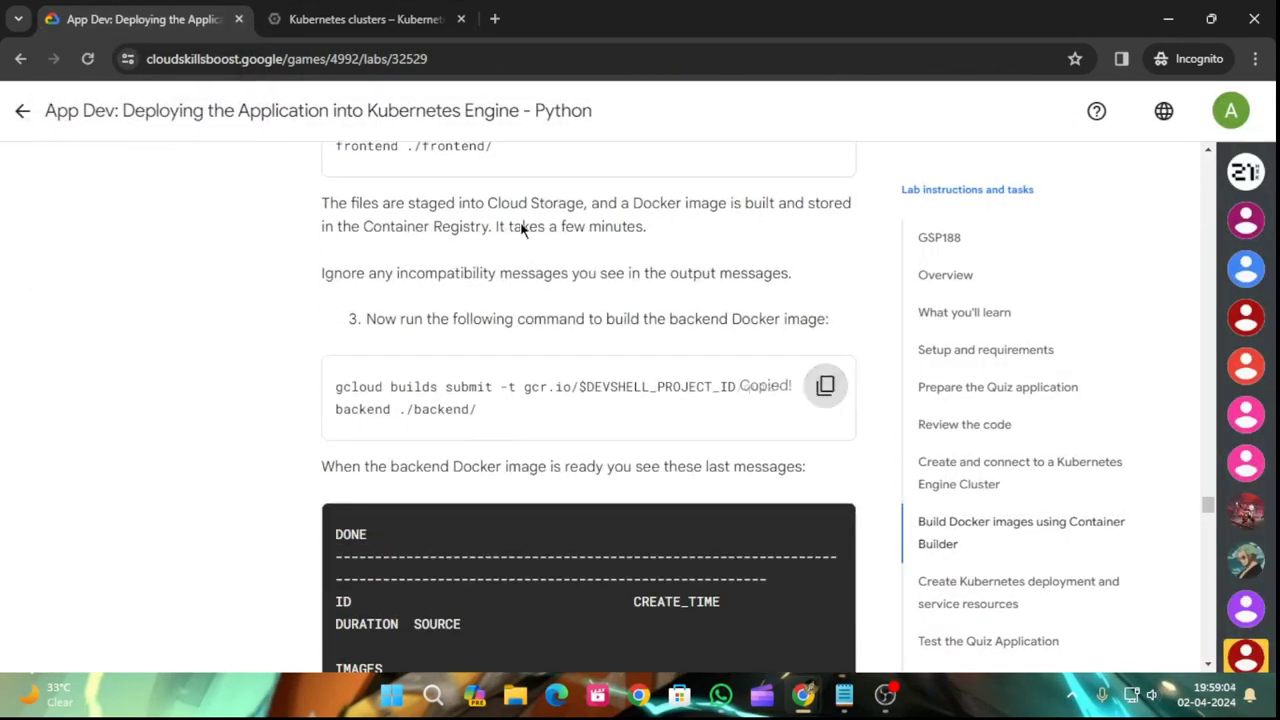
- Check the frontend build's progress in Cloud Shell and read the lab instructions that follow the backend build command
{"action": "left_click", "coordinate": [360, 19]}
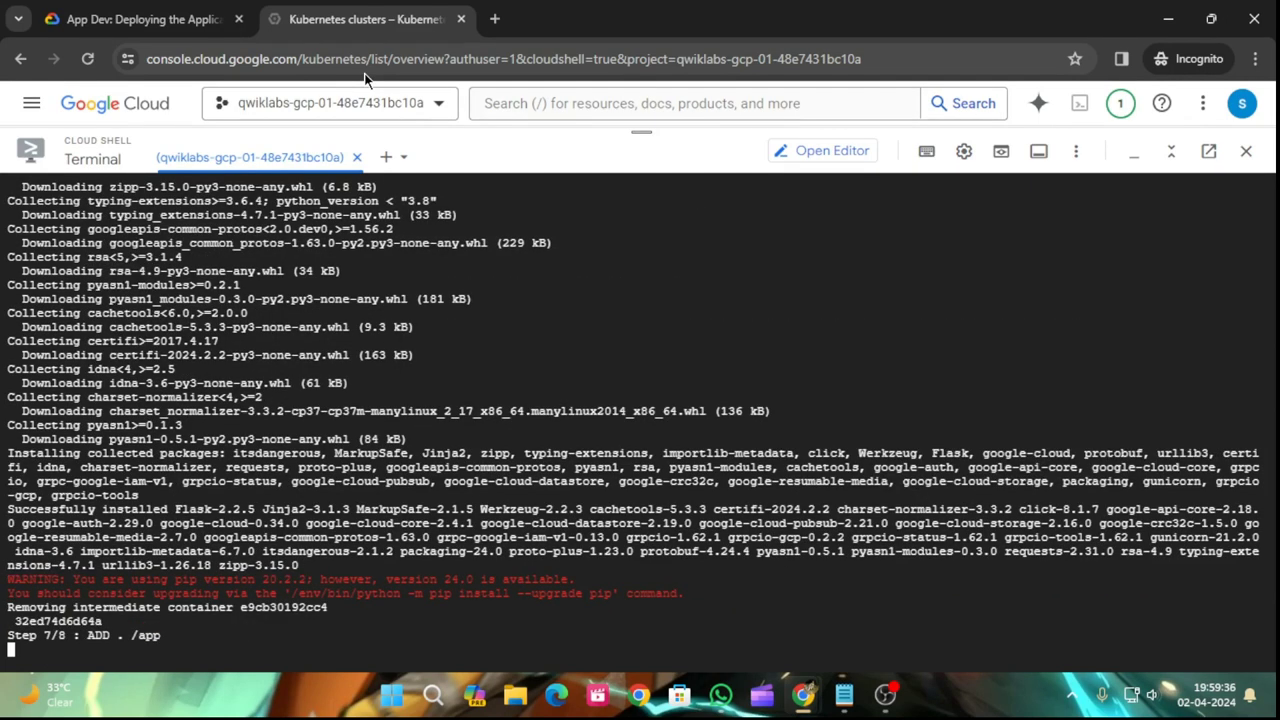
{"action": "left_click", "coordinate": [120, 8]}
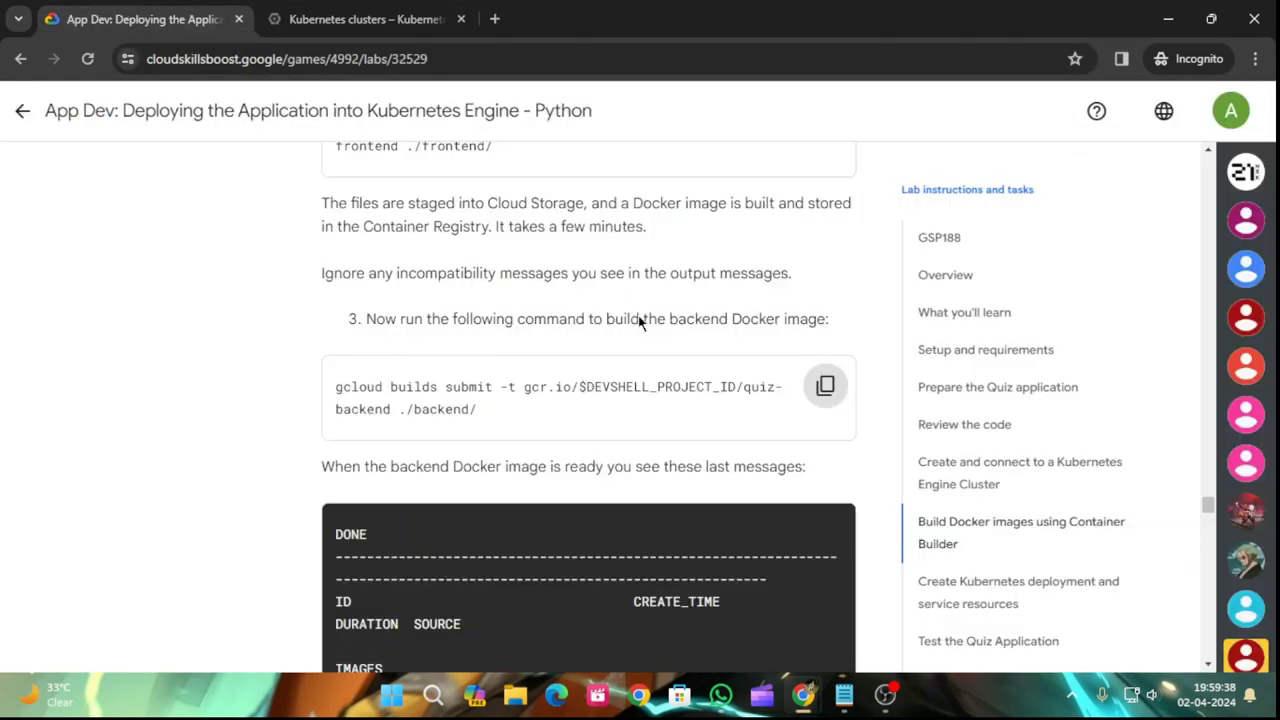
{"action": "scroll", "coordinate": [588, 335], "scroll_direction": "down", "scroll_amount": 5}
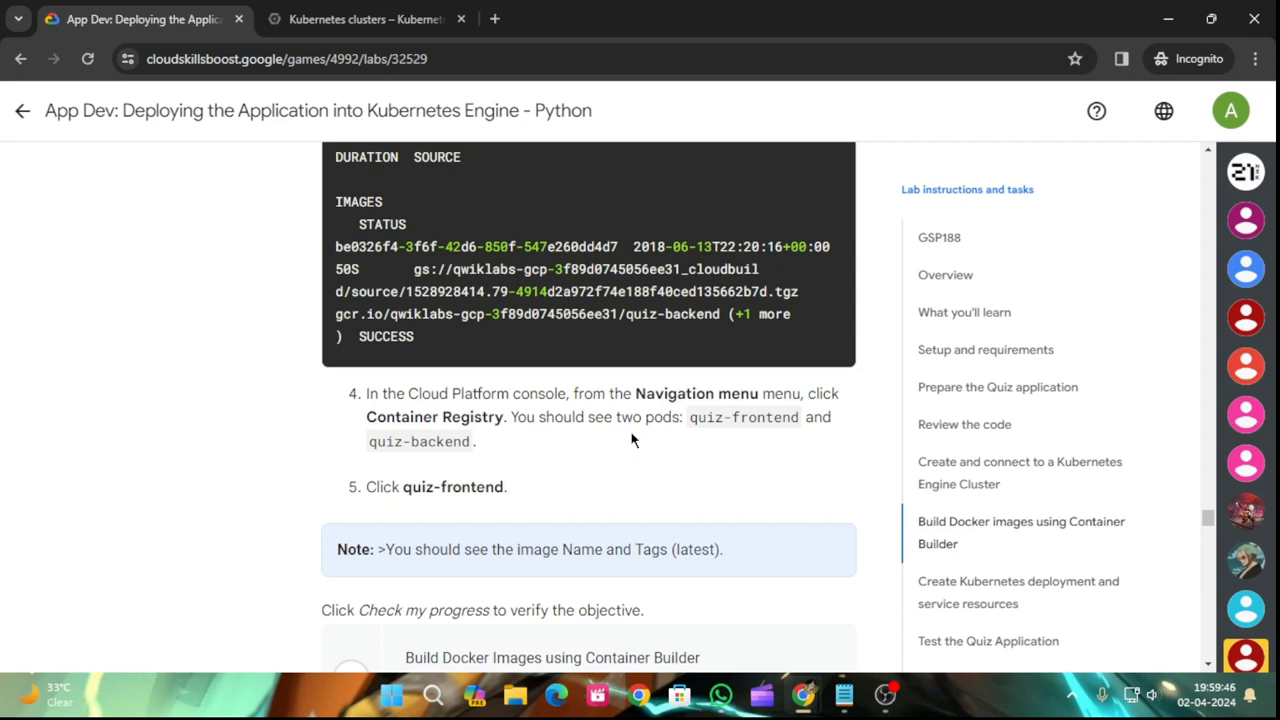
- Check the lab progress for Build Docker Images using Container Builder, review the Docker build commands, and run the check again
{"action": "scroll", "coordinate": [631, 438], "scroll_direction": "down", "scroll_amount": 2}
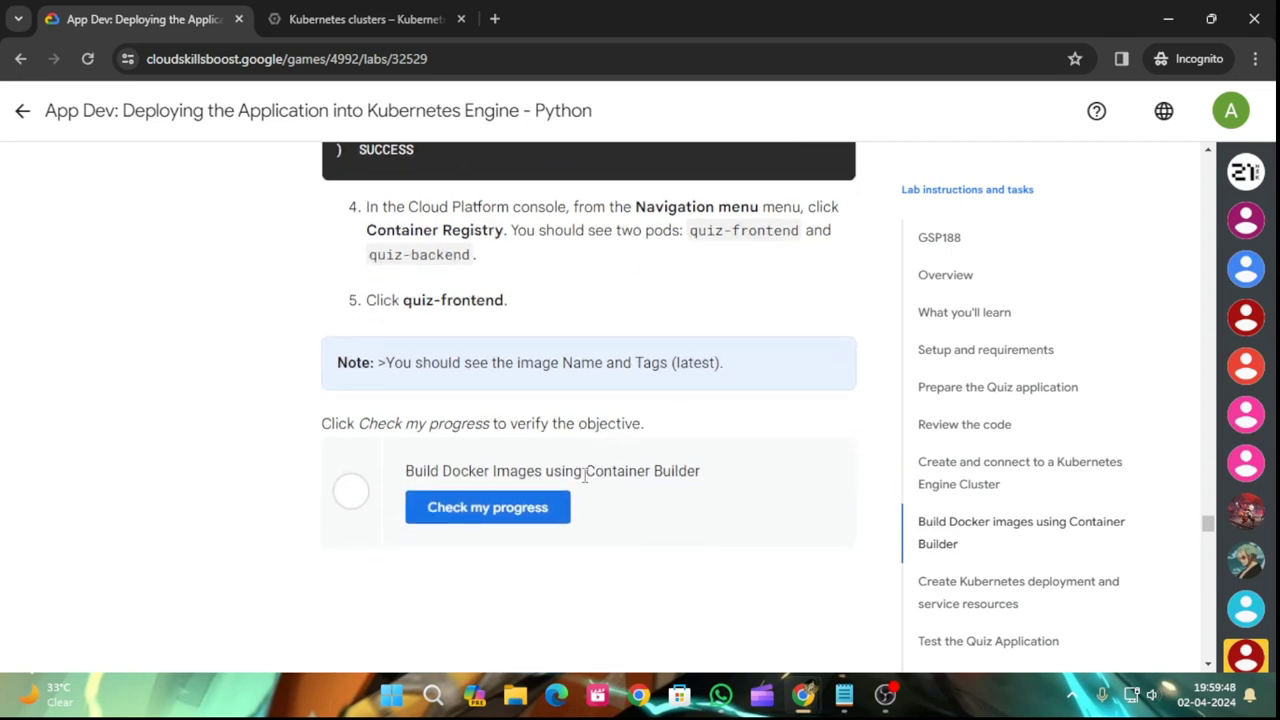
{"action": "left_click", "coordinate": [551, 507]}
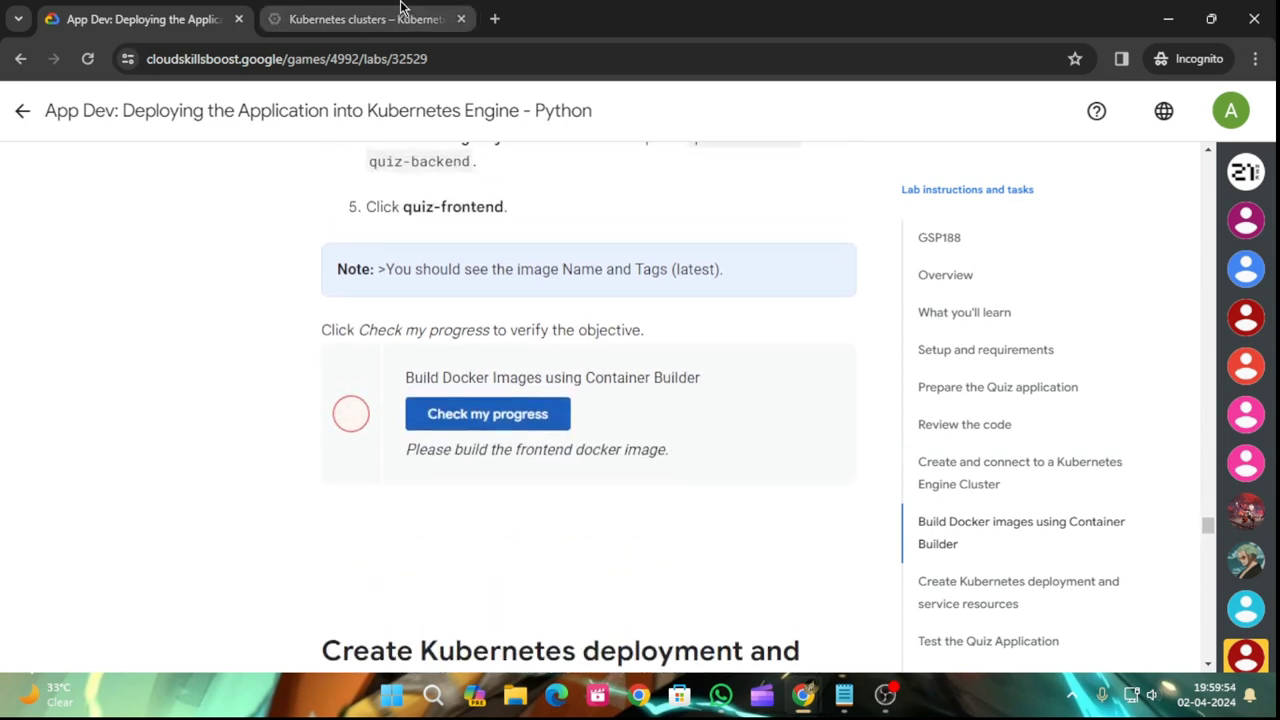
{"action": "left_click", "coordinate": [367, 20]}
{"action": "left_click", "coordinate": [170, 16]}
{"action": "scroll", "coordinate": [415, 393], "scroll_direction": "up", "scroll_amount": 6}
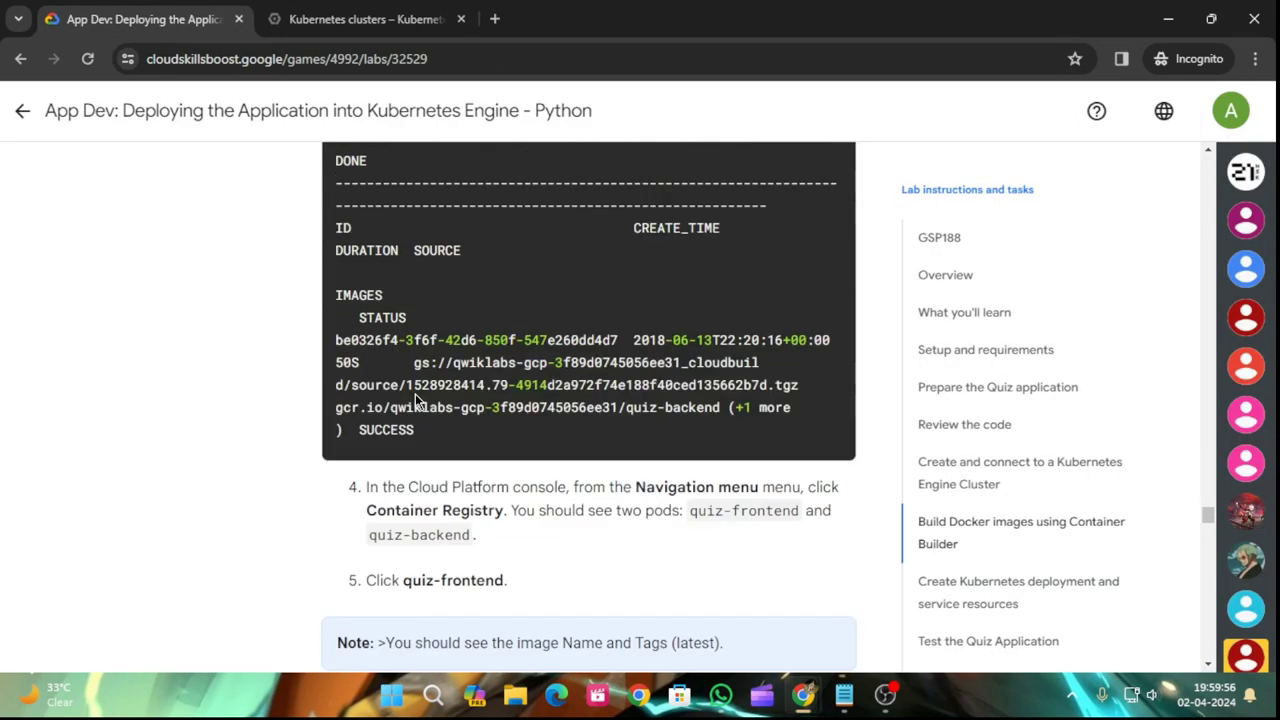
{"action": "scroll", "coordinate": [418, 403], "scroll_direction": "up", "scroll_amount": 3}
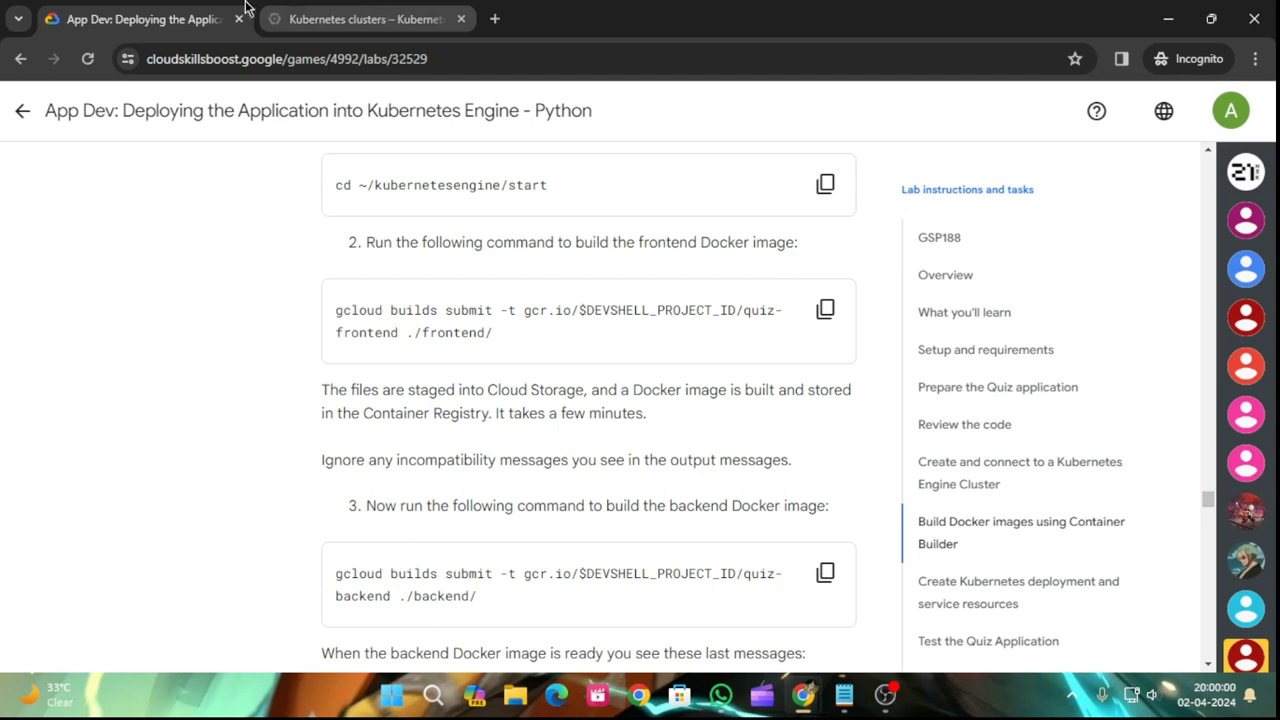
{"action": "scroll", "coordinate": [460, 613], "scroll_direction": "down", "scroll_amount": 6}
{"action": "scroll", "coordinate": [464, 588], "scroll_direction": "down", "scroll_amount": 4}
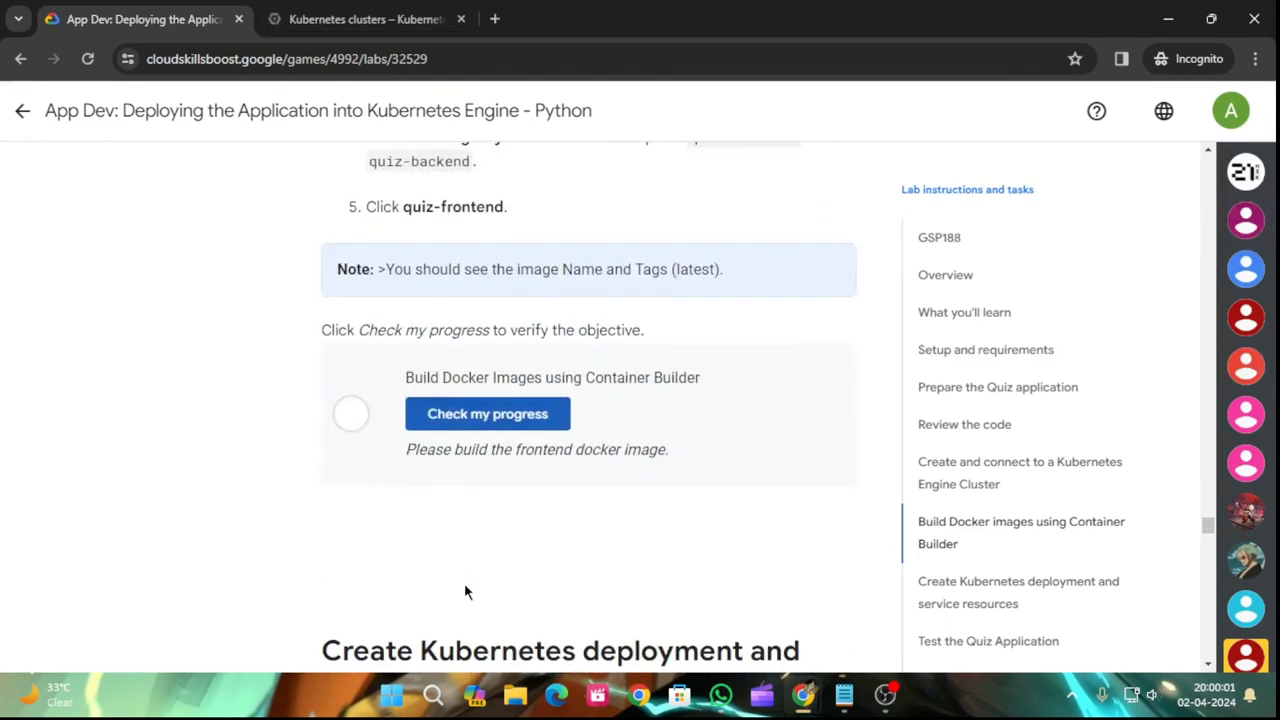
{"action": "left_click", "coordinate": [455, 423]}
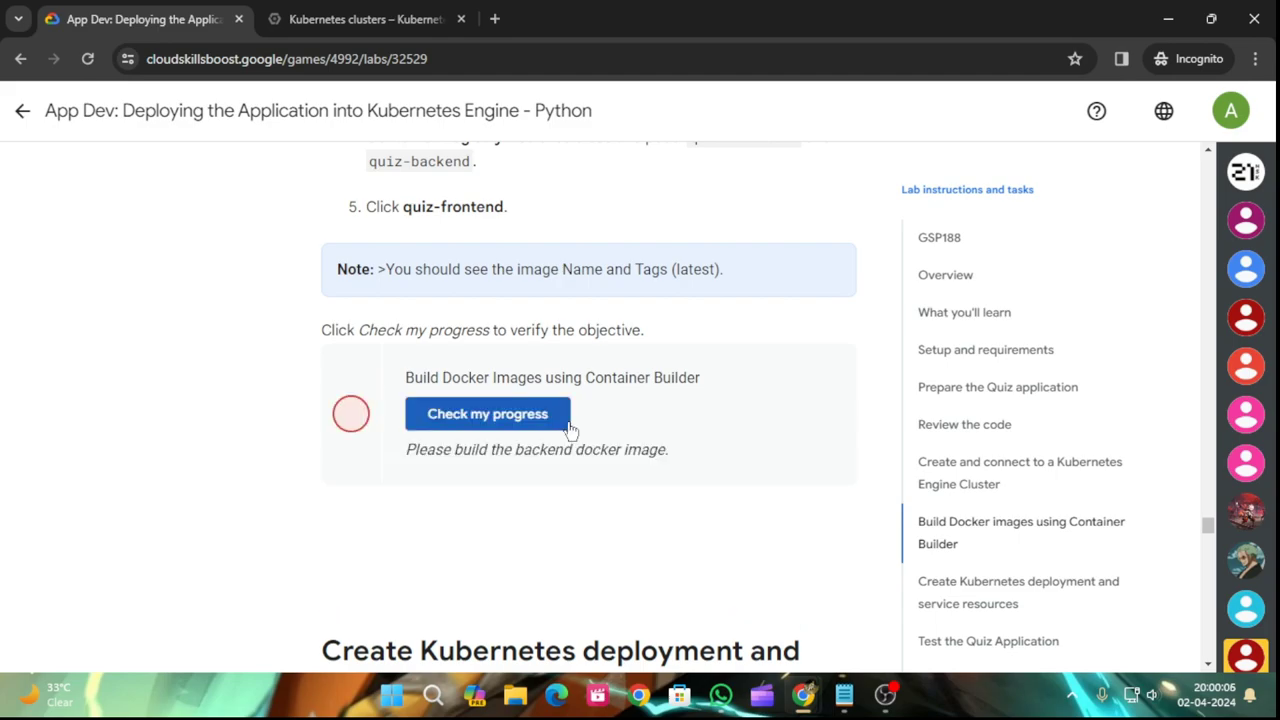
- Compare the frontend image build output in Cloud Shell with the frontend and backend build commands in the lab instructions
{"action": "left_click", "coordinate": [365, 19]}
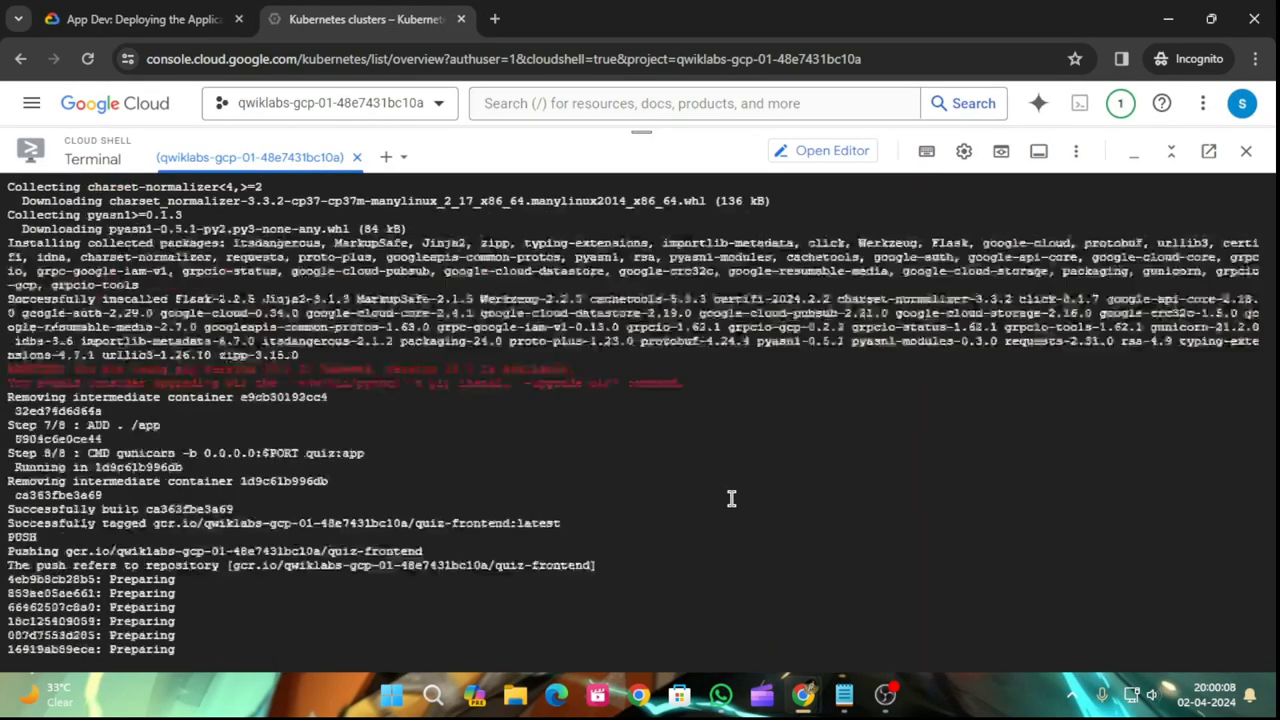
{"action": "scroll", "coordinate": [731, 498], "scroll_direction": "up", "scroll_amount": 15}
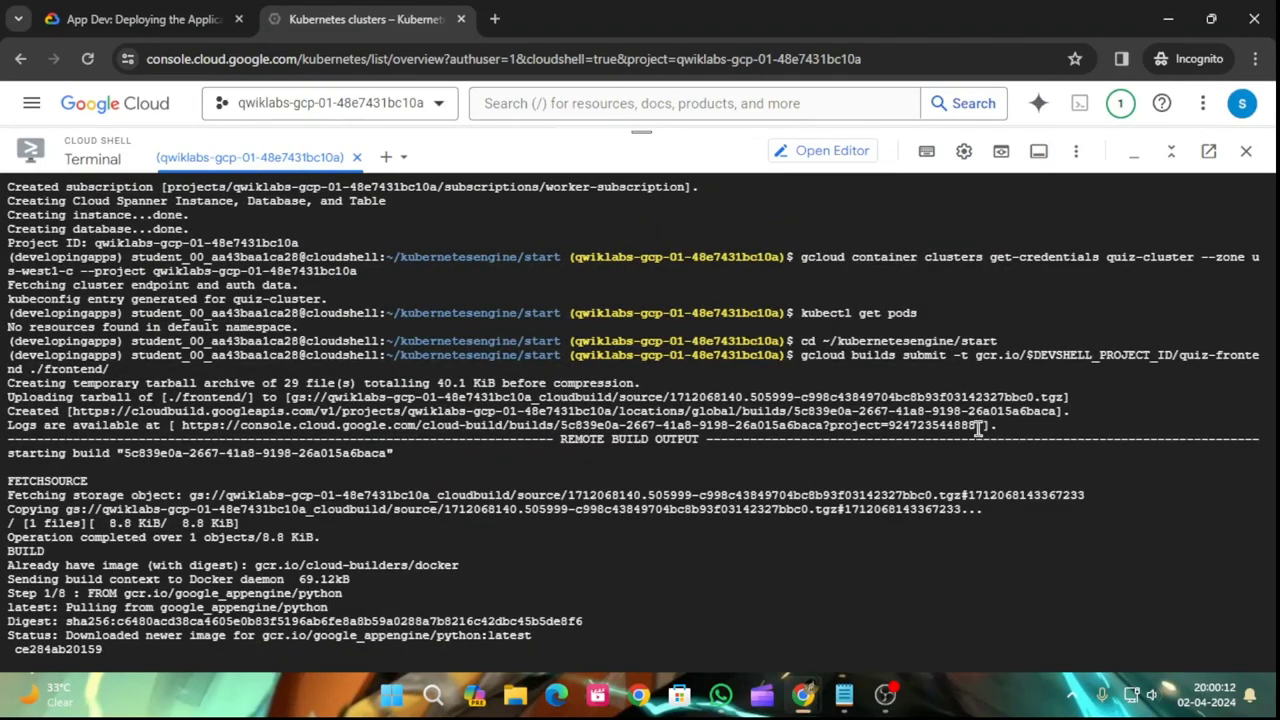
{"action": "left_click", "coordinate": [101, 8]}
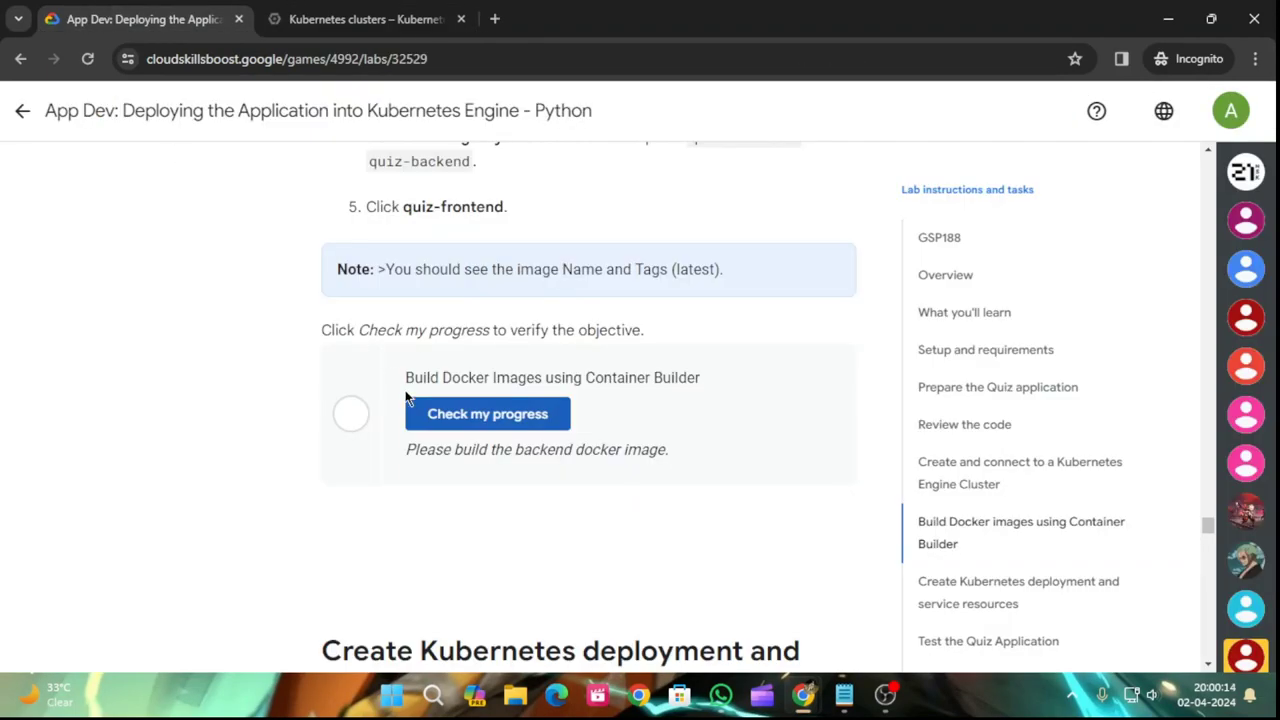
{"action": "scroll", "coordinate": [400, 430], "scroll_direction": "up", "scroll_amount": 10}
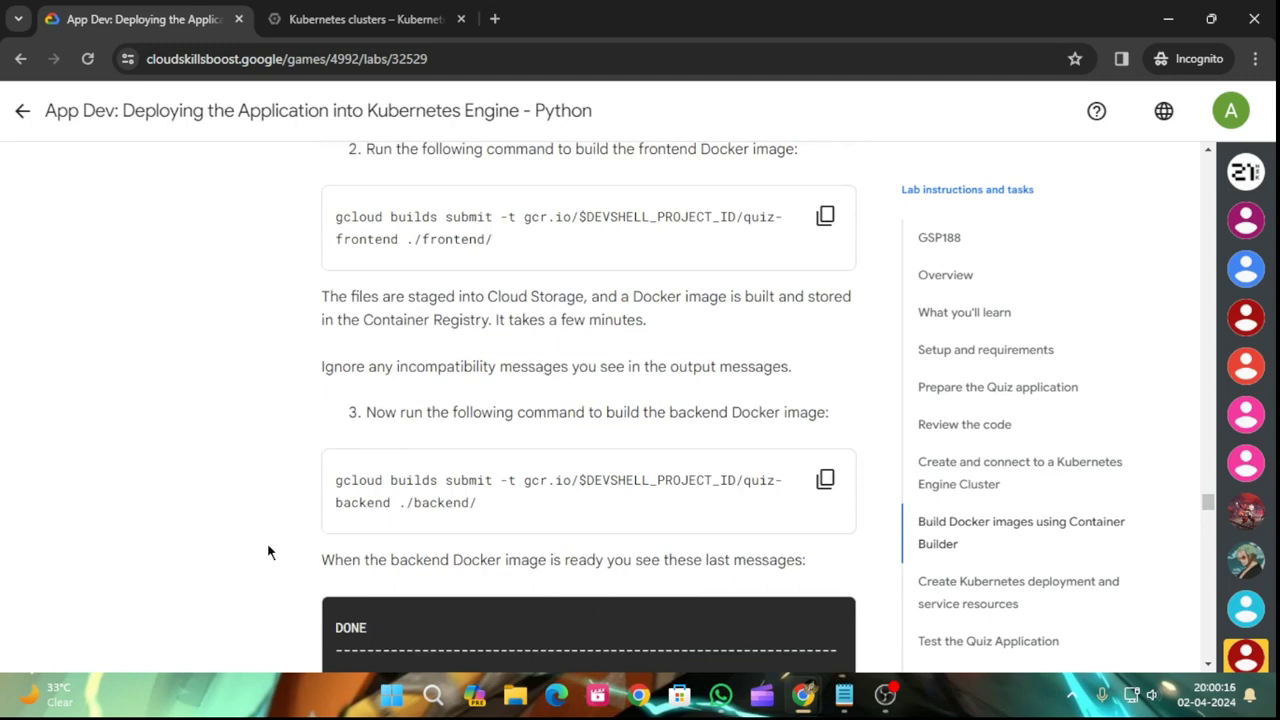
{"action": "left_click", "coordinate": [366, 19]}
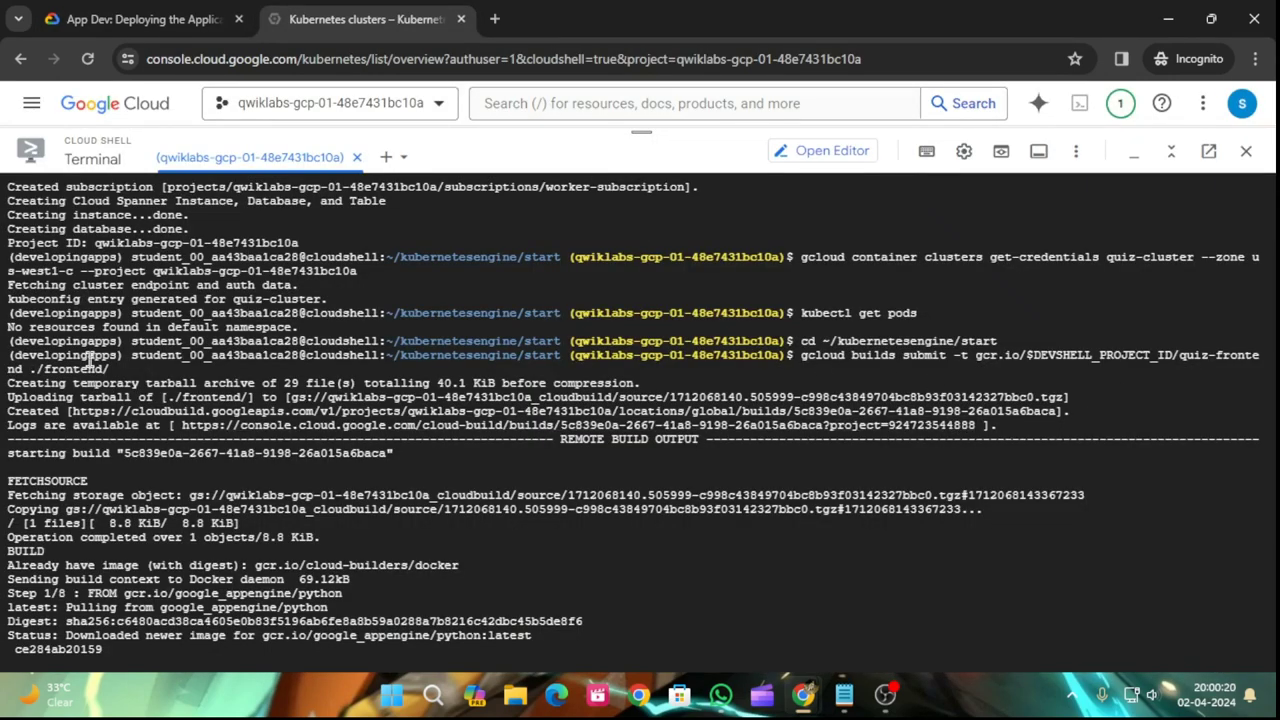
{"action": "left_click", "coordinate": [128, 14]}
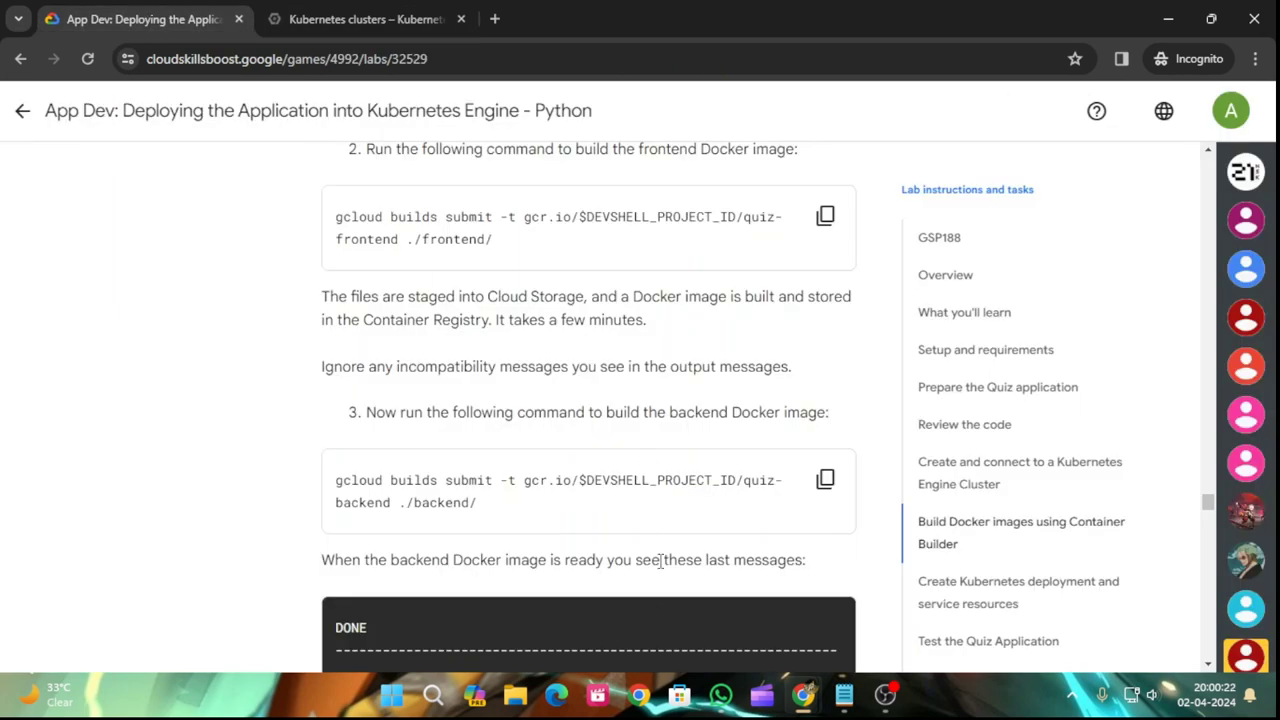
- Copy the backend build command from the lab and run gcloud builds submit -t gcr.io/$DEVSHELL_PROJECT_ID/quiz-backend ./backend/ in Cloud Shell
{"action": "left_click", "coordinate": [826, 480]}
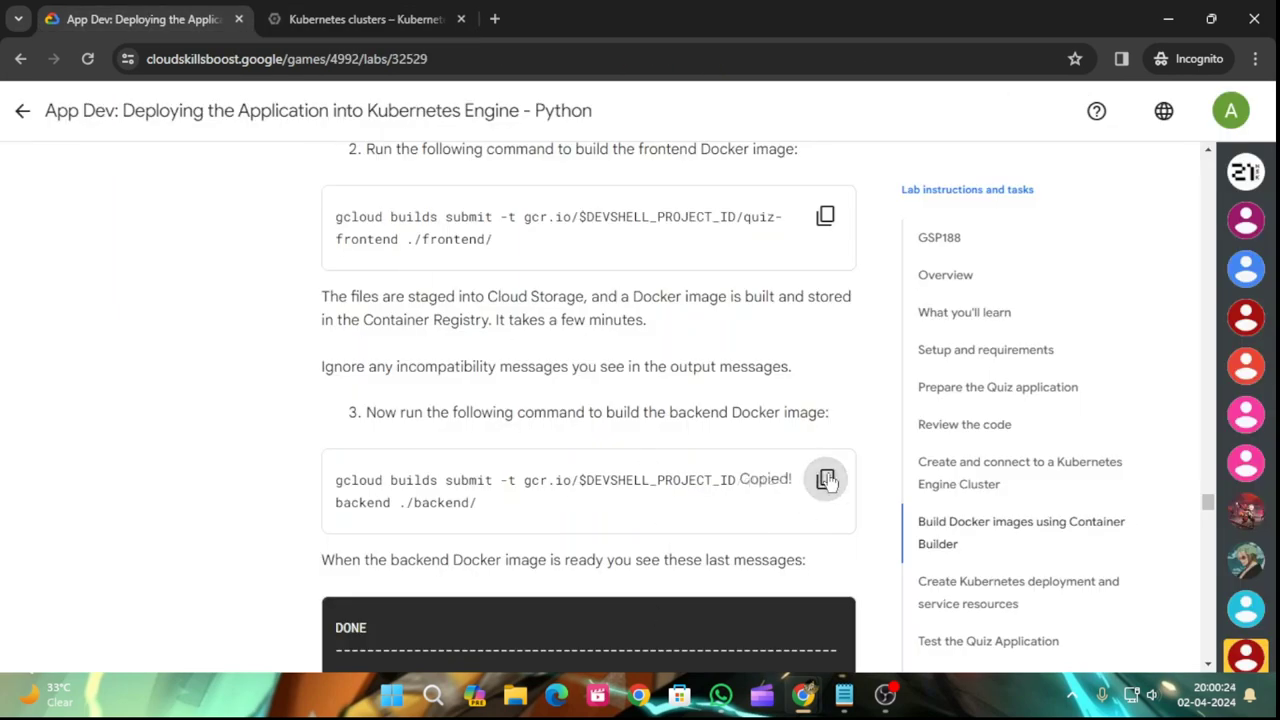
{"action": "left_click", "coordinate": [298, 14]}
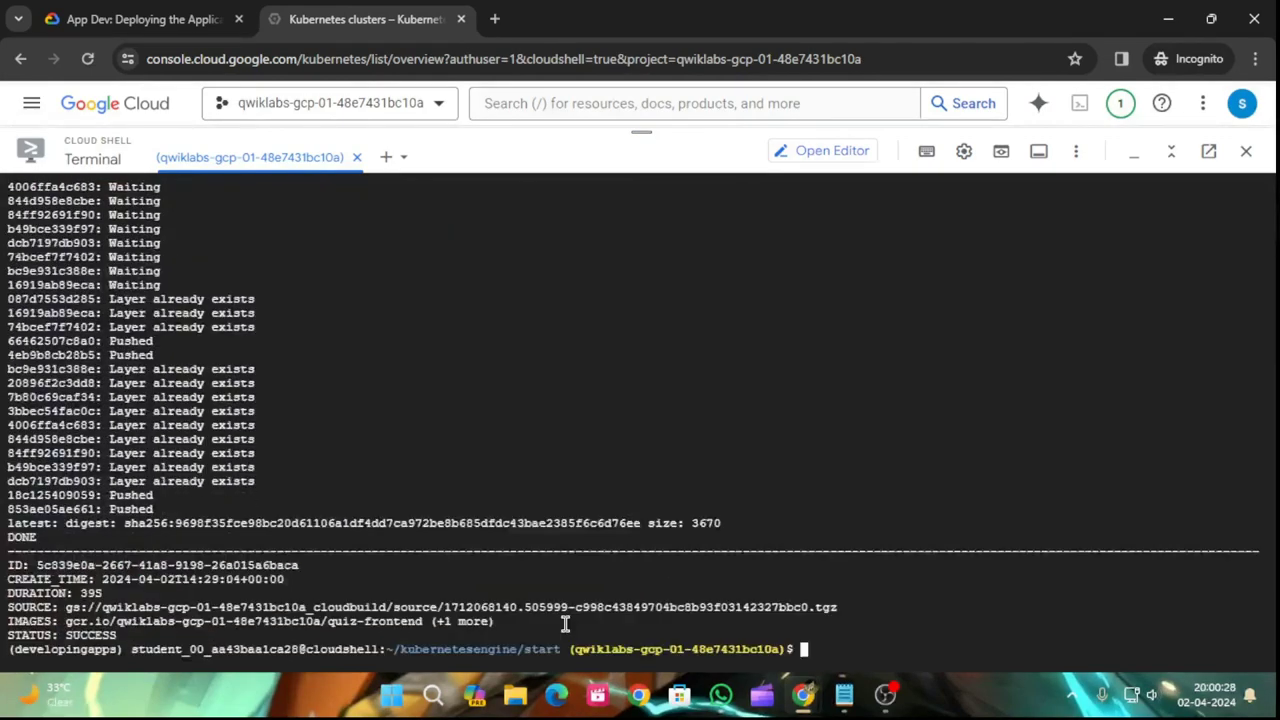
{"action": "key", "text": "ctrl+v"}
{"action": "key", "text": "Return"}
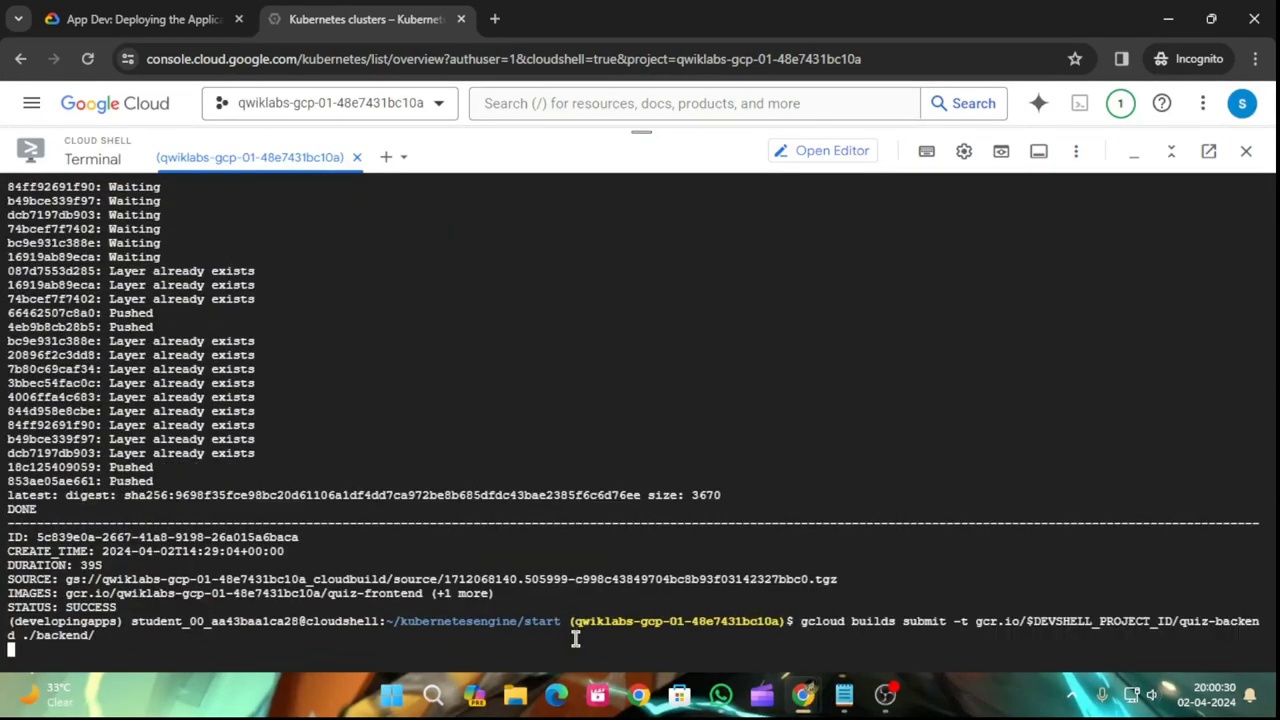
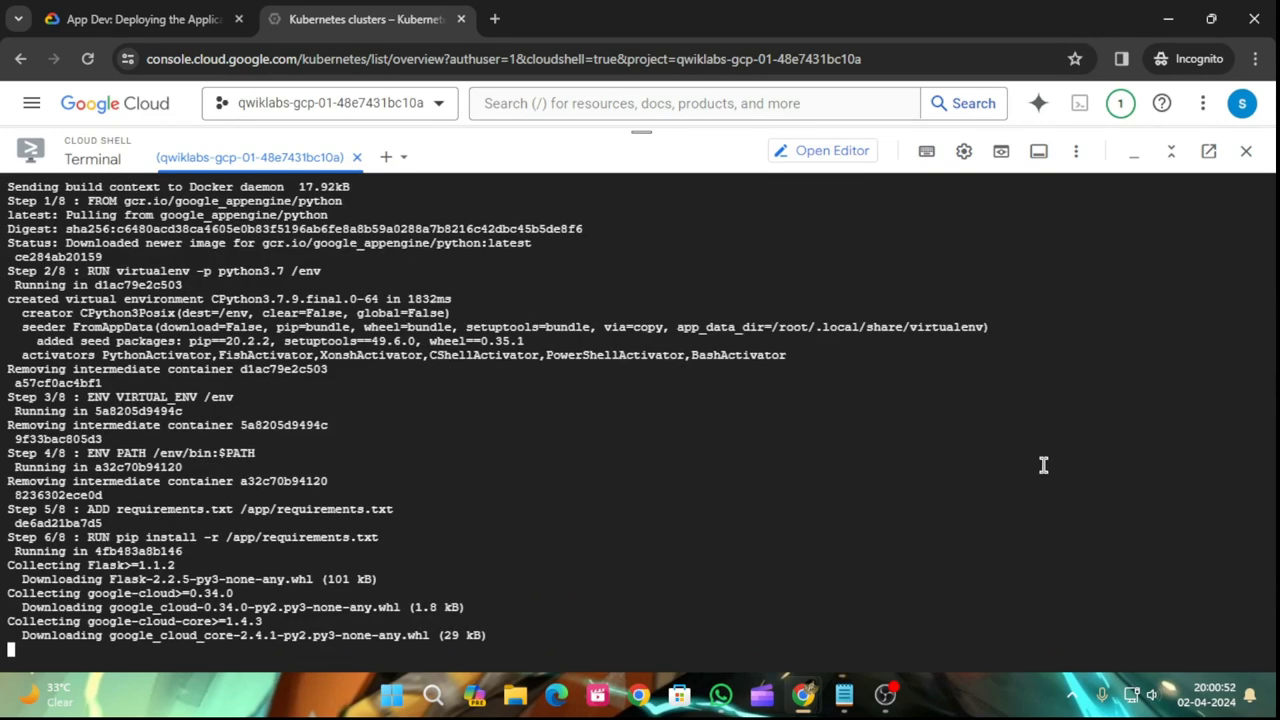
- Recheck the lab's Docker image build objective twice while the backend build is running
{"action": "left_click", "coordinate": [58, 20]}
{"action": "scroll", "coordinate": [520, 450], "scroll_direction": "down", "scroll_amount": 2}
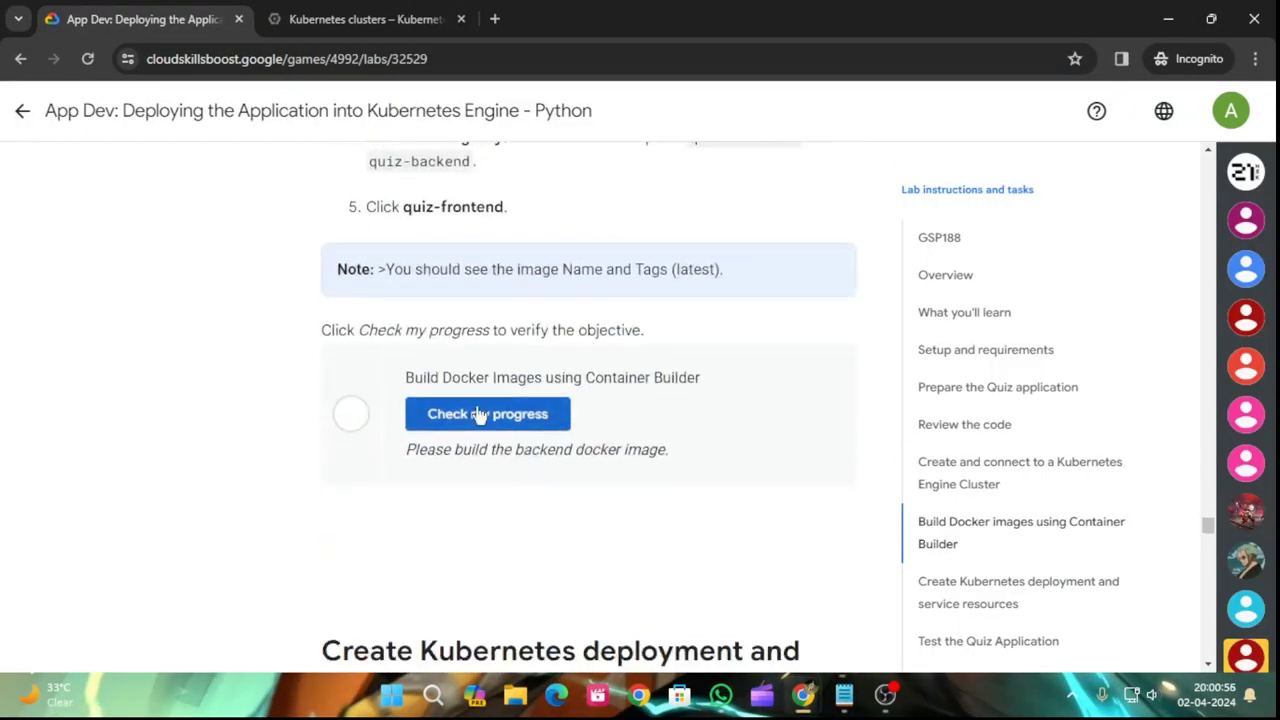
{"action": "left_click", "coordinate": [480, 414]}
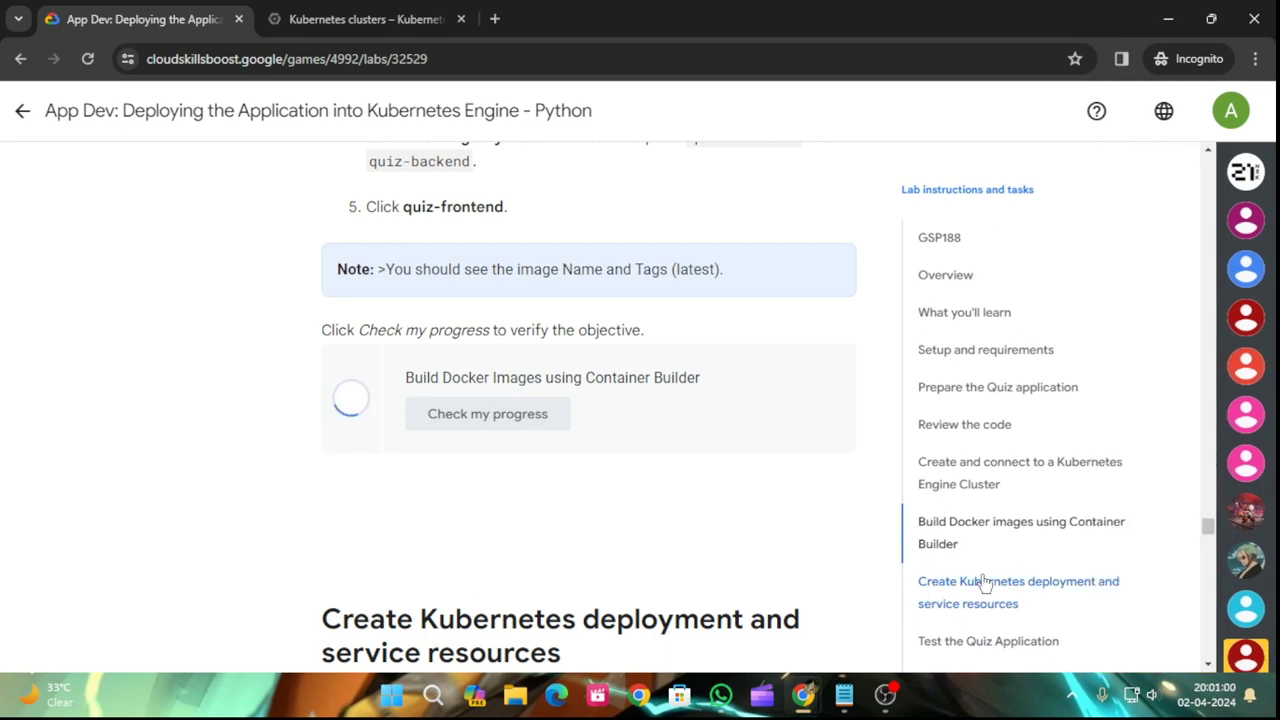
{"action": "scroll", "coordinate": [978, 586], "scroll_direction": "down", "scroll_amount": 2}
{"action": "scroll", "coordinate": [663, 500], "scroll_direction": "up", "scroll_amount": 2}
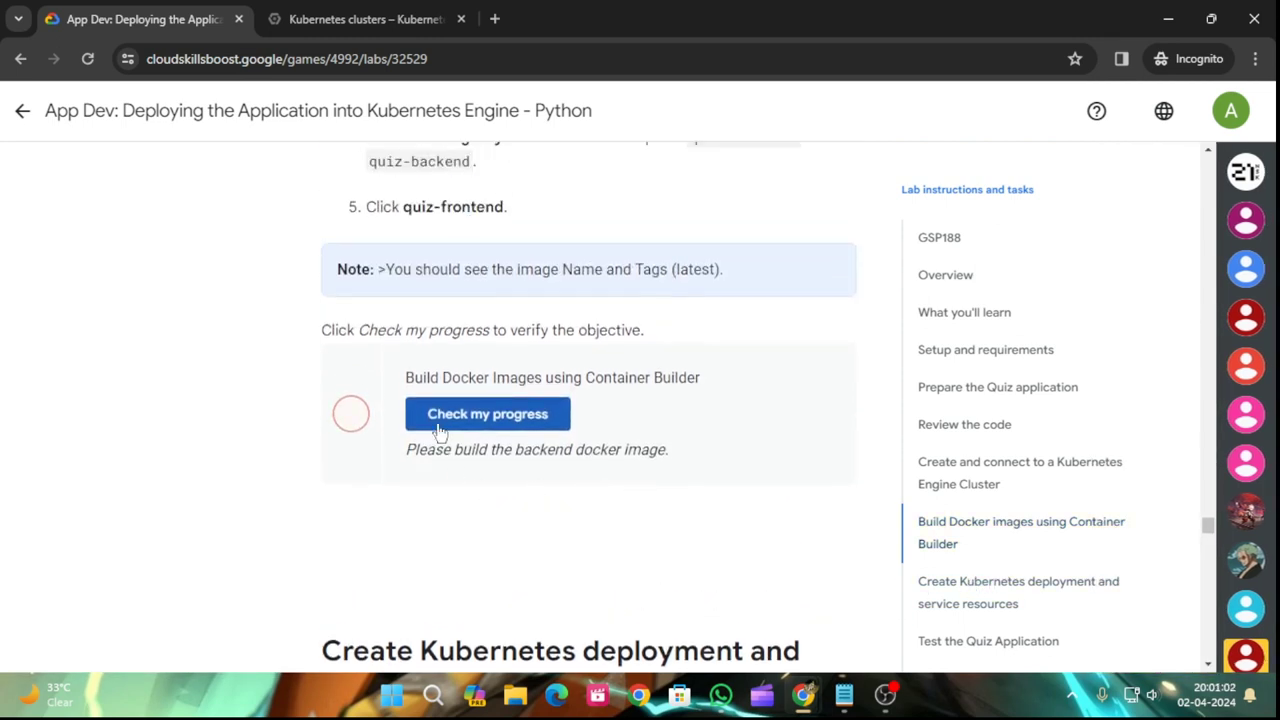
{"action": "left_click", "coordinate": [440, 418]}
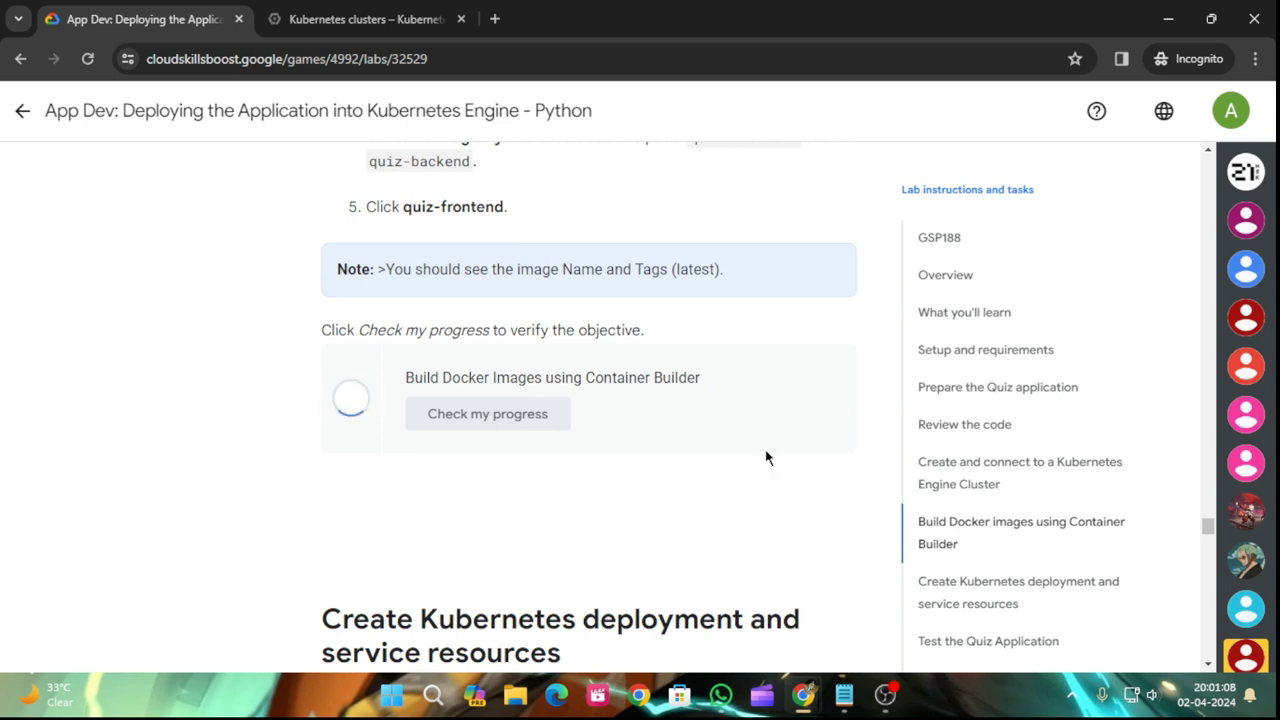
- Examine the backend build's status in Cloud Shell, then verify the Build Docker Images using Container Builder objective again
{"action": "left_click", "coordinate": [365, 19]}
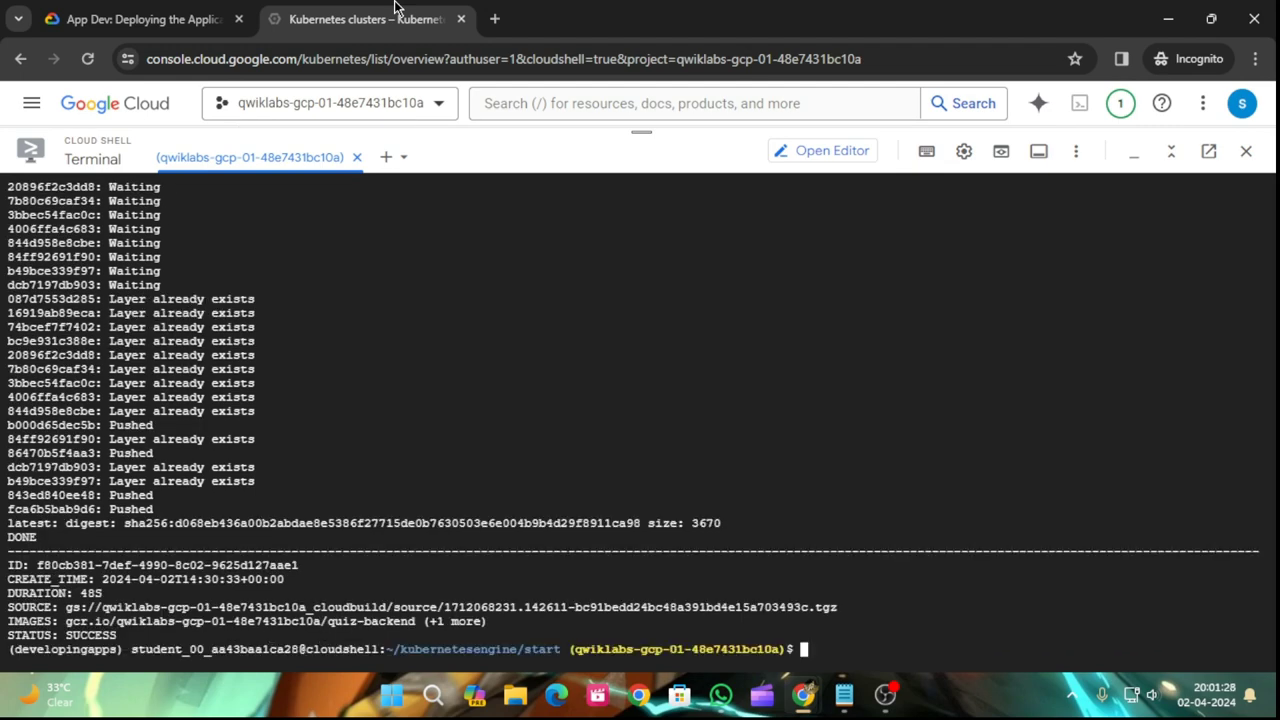
{"action": "left_click", "coordinate": [198, 12]}
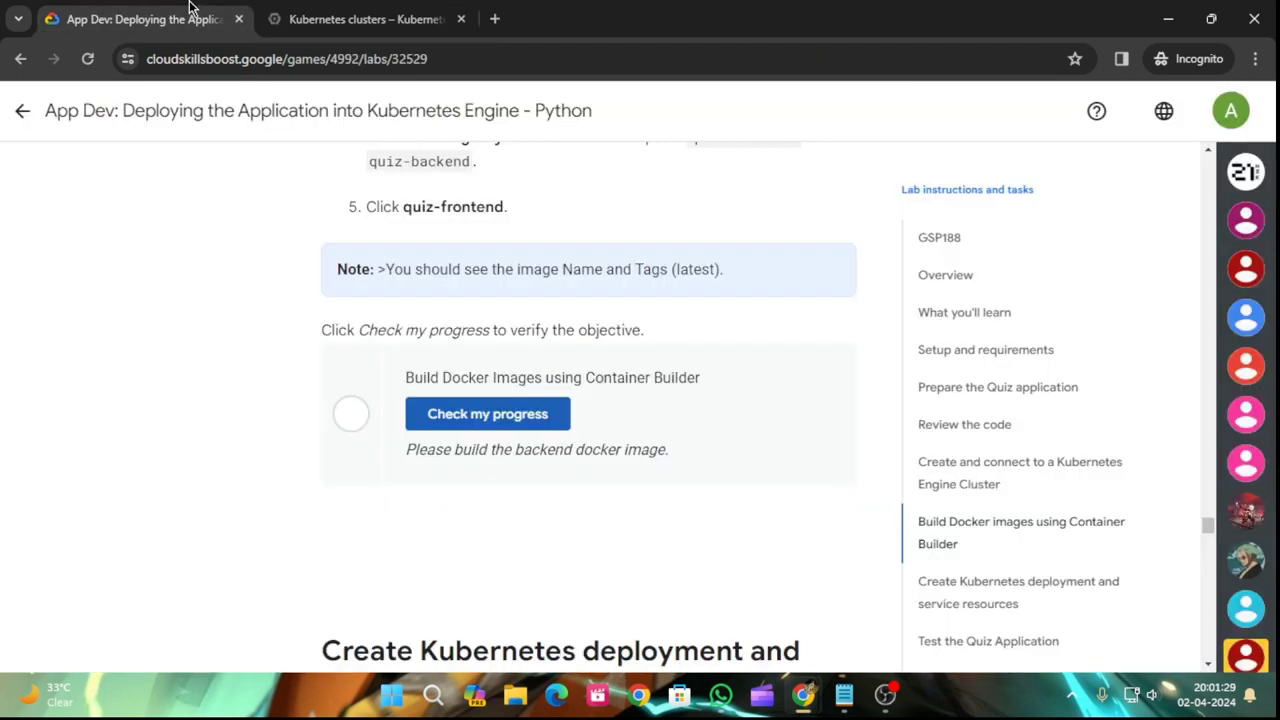
{"action": "left_click", "coordinate": [471, 411]}
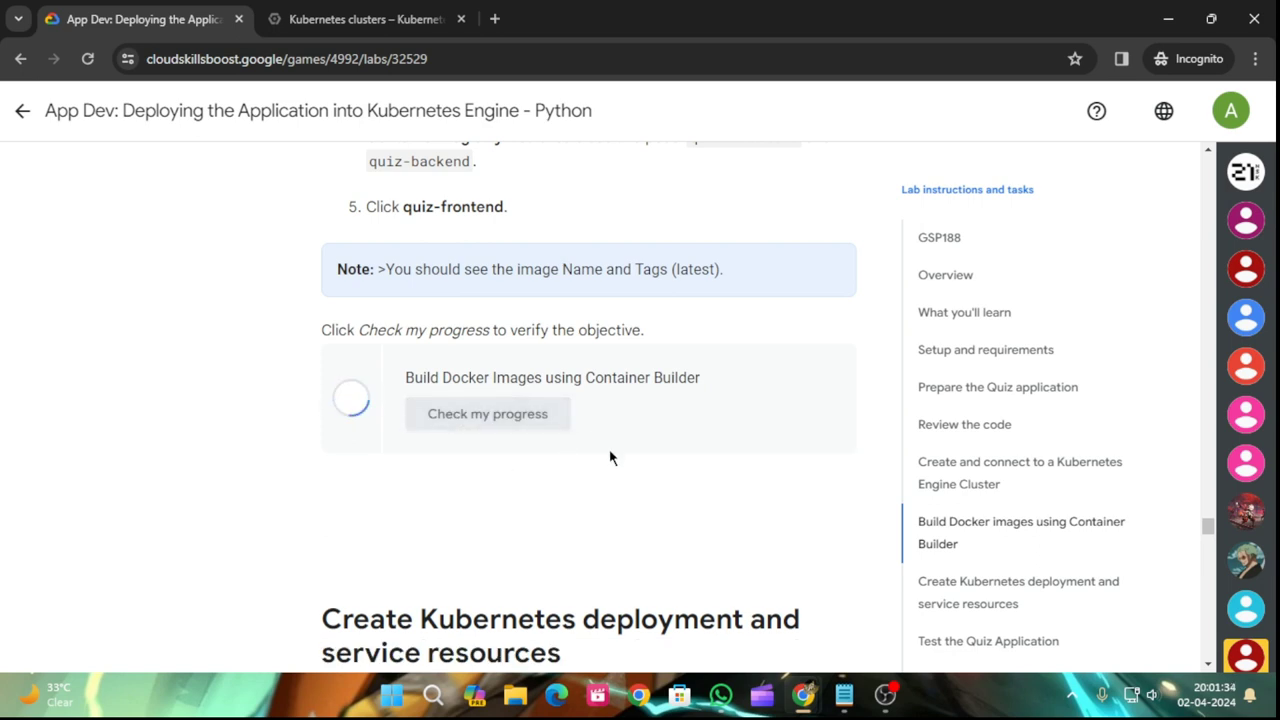
- Read the lab instructions on creating the Kubernetes deployment files, including the frontend-deployment.yaml placeholders, and on executing the deployment and service files
{"action": "scroll", "coordinate": [613, 467], "scroll_direction": "down", "scroll_amount": 7}
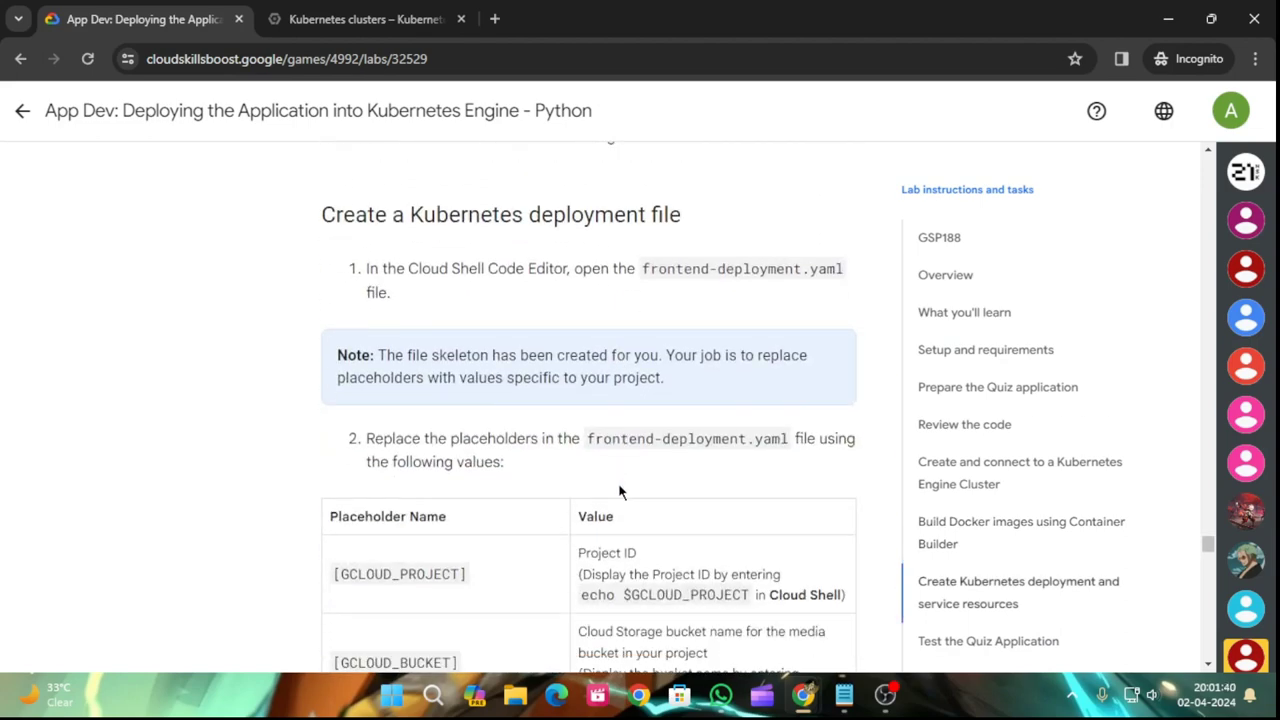
{"action": "scroll", "coordinate": [618, 491], "scroll_direction": "down", "scroll_amount": 2}
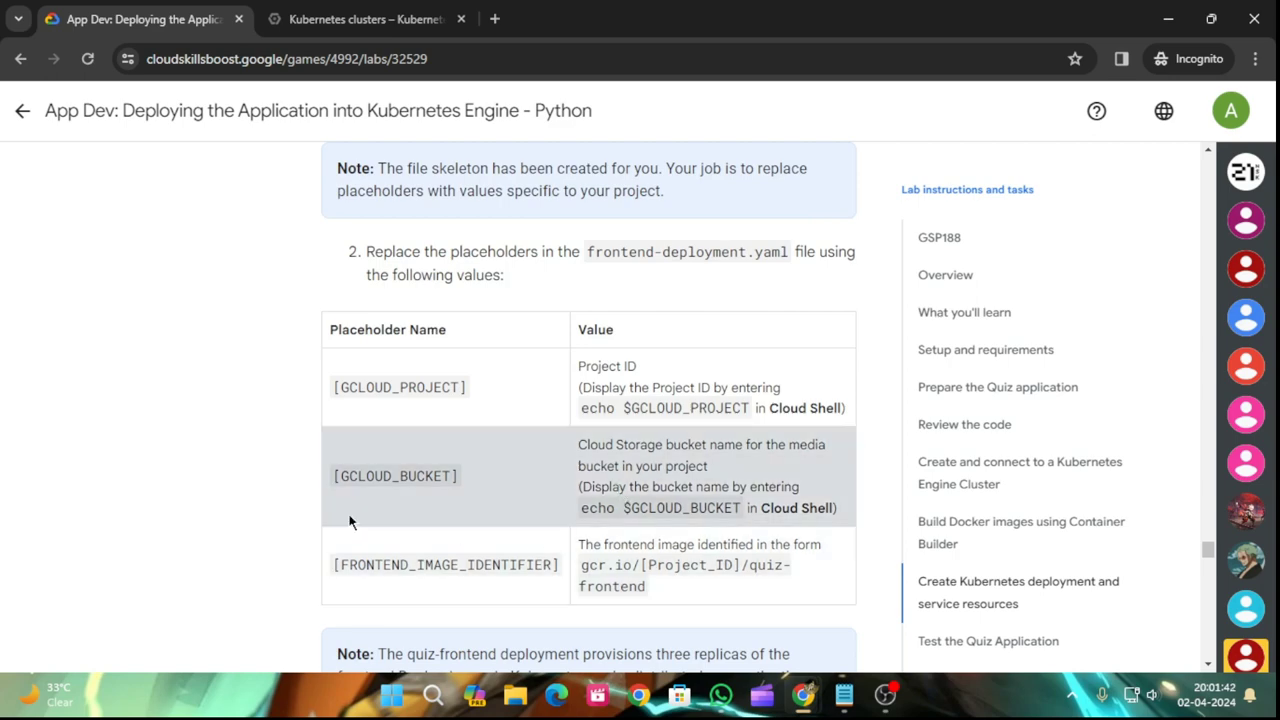
{"action": "scroll", "coordinate": [393, 517], "scroll_direction": "down", "scroll_amount": 14}
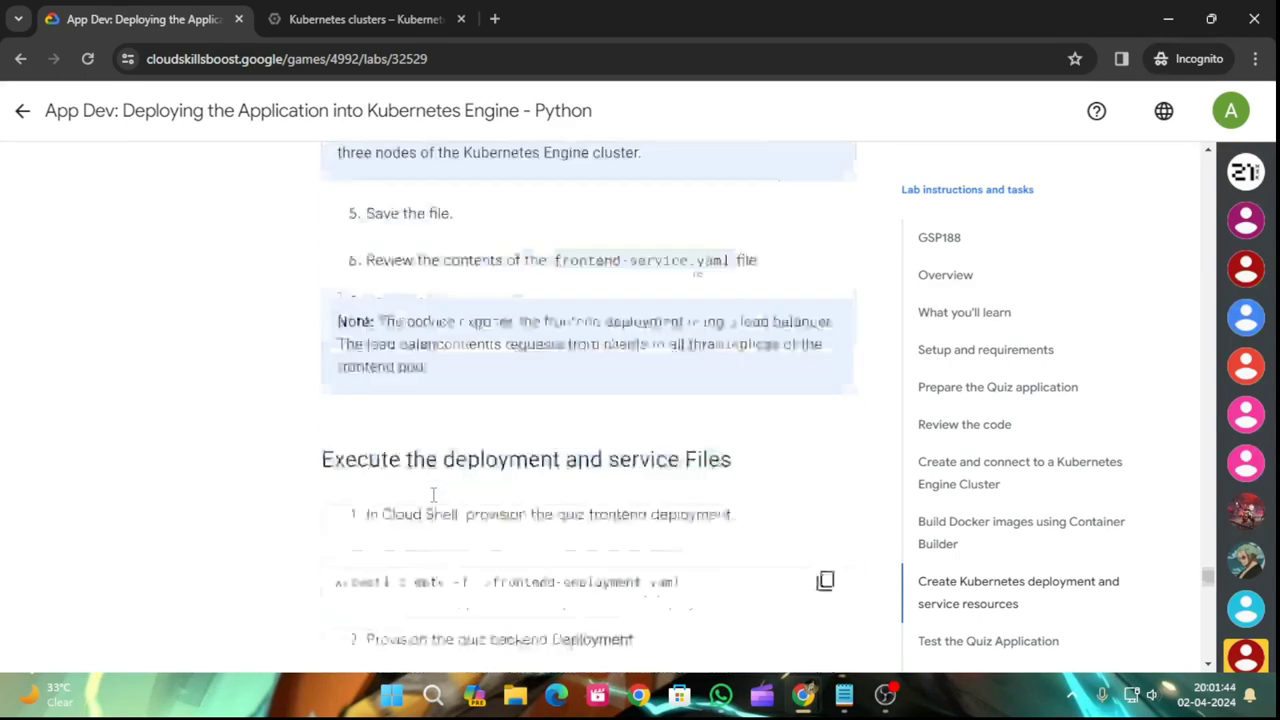
{"action": "scroll", "coordinate": [433, 494], "scroll_direction": "up", "scroll_amount": 6}
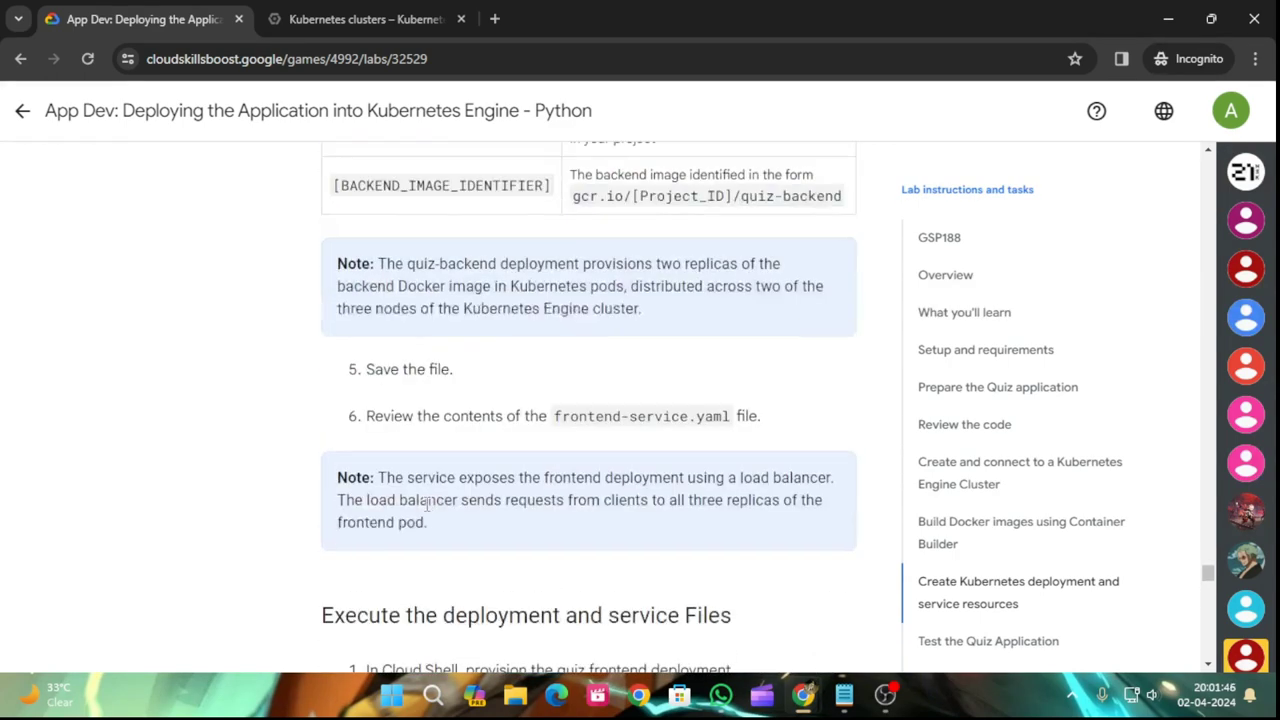
{"action": "scroll", "coordinate": [427, 510], "scroll_direction": "down", "scroll_amount": 1}
{"action": "scroll", "coordinate": [427, 508], "scroll_direction": "down", "scroll_amount": 3}
{"action": "scroll", "coordinate": [427, 508], "scroll_direction": "up", "scroll_amount": 10}
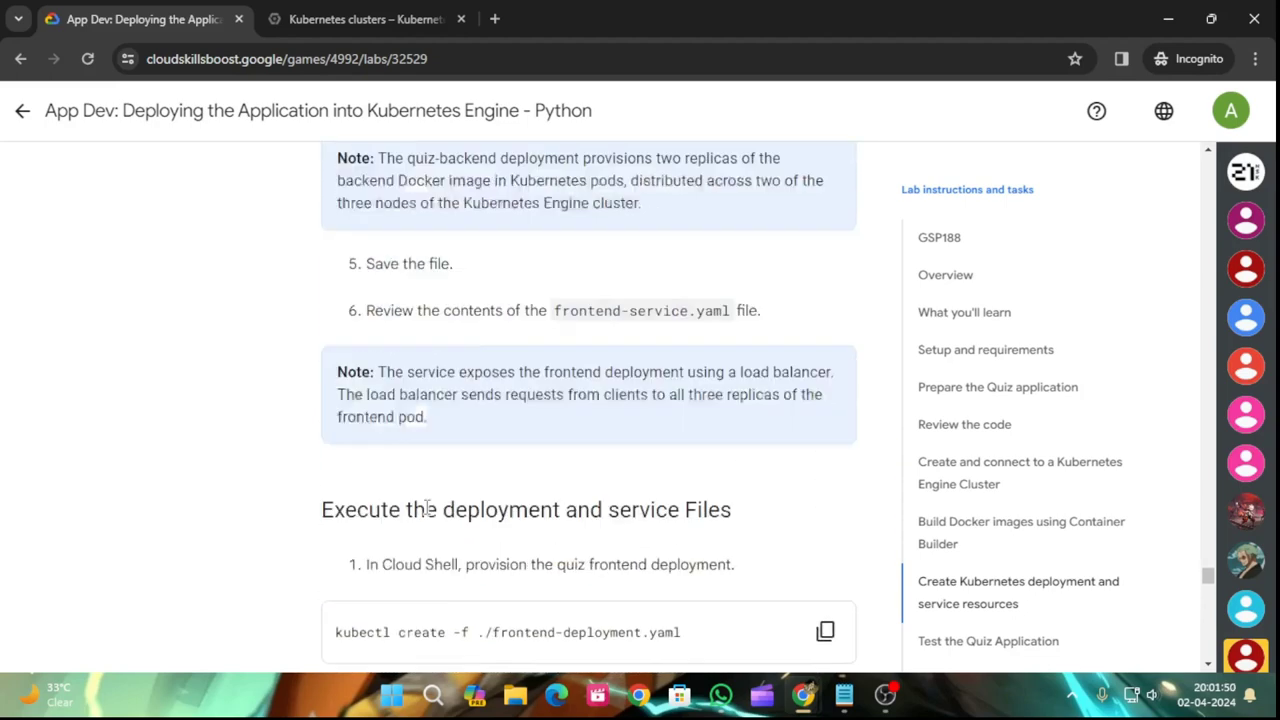
{"action": "scroll", "coordinate": [427, 508], "scroll_direction": "up", "scroll_amount": 2}
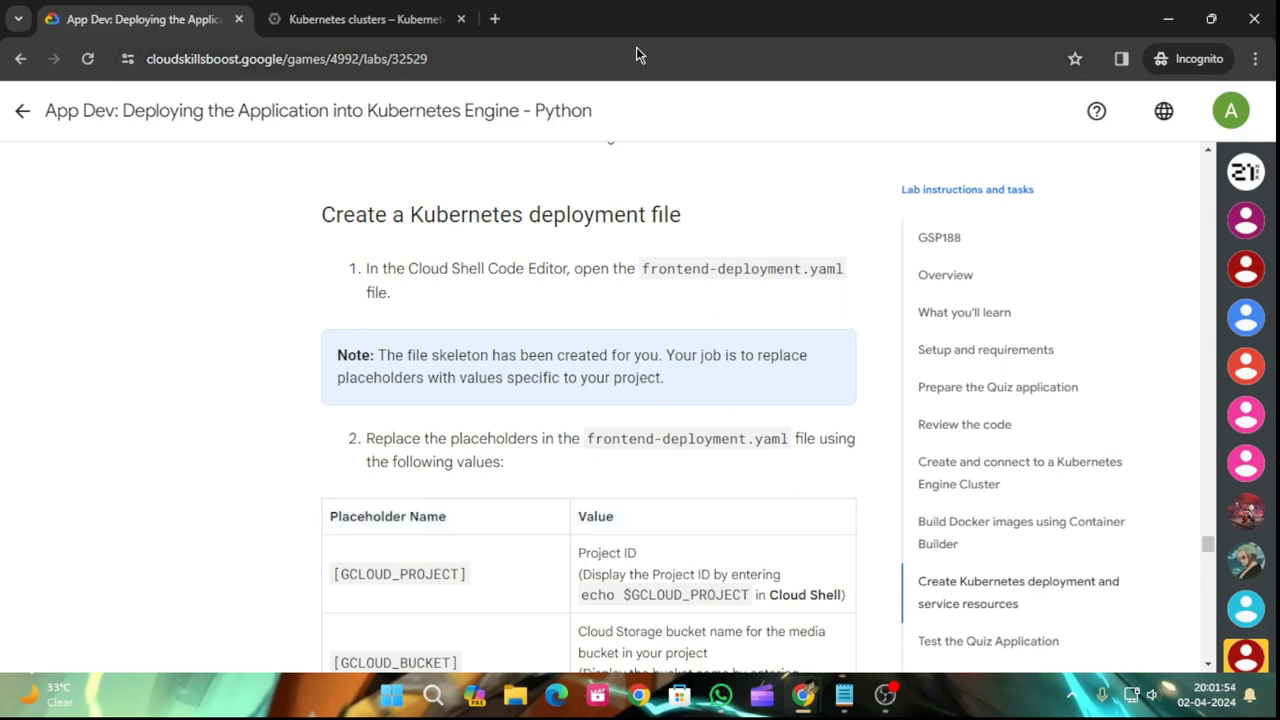
- In the Cloud Shell Editor, browse for a file to open, going from the backend folder up to start and into frontend
{"action": "left_click", "coordinate": [362, 19]}
{"action": "left_click", "coordinate": [830, 151]}
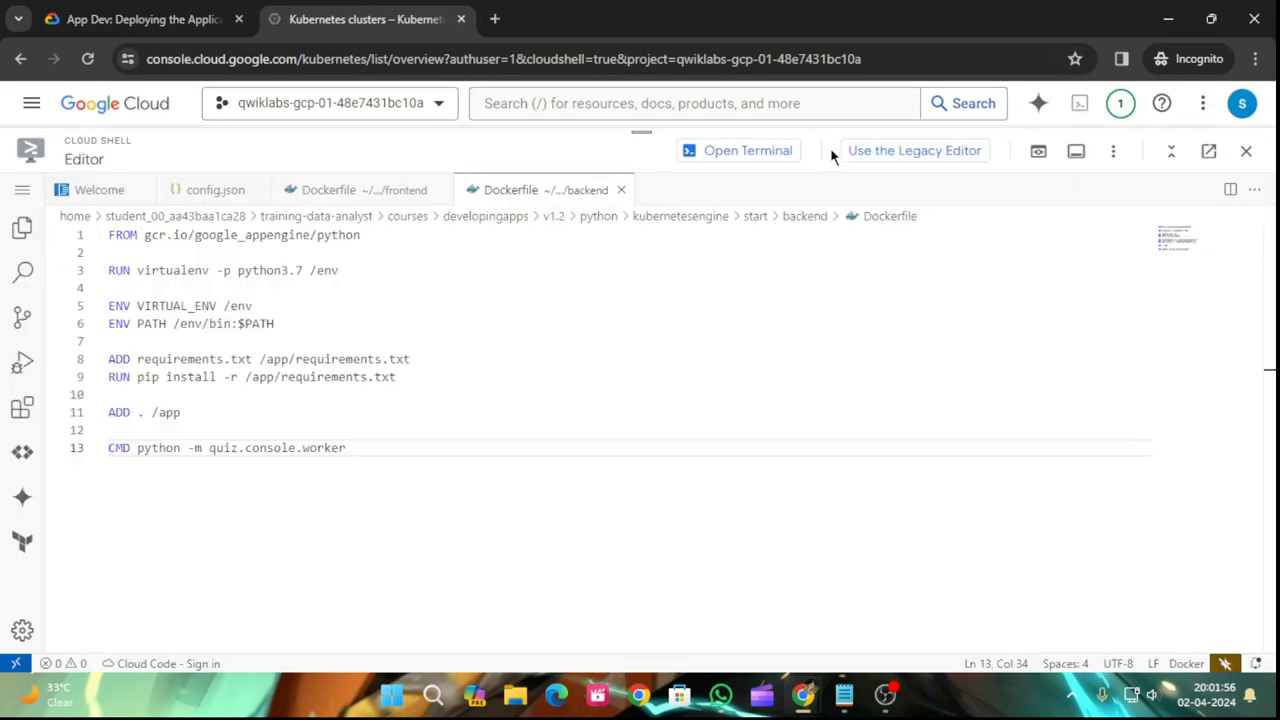
{"action": "left_click", "coordinate": [20, 193]}
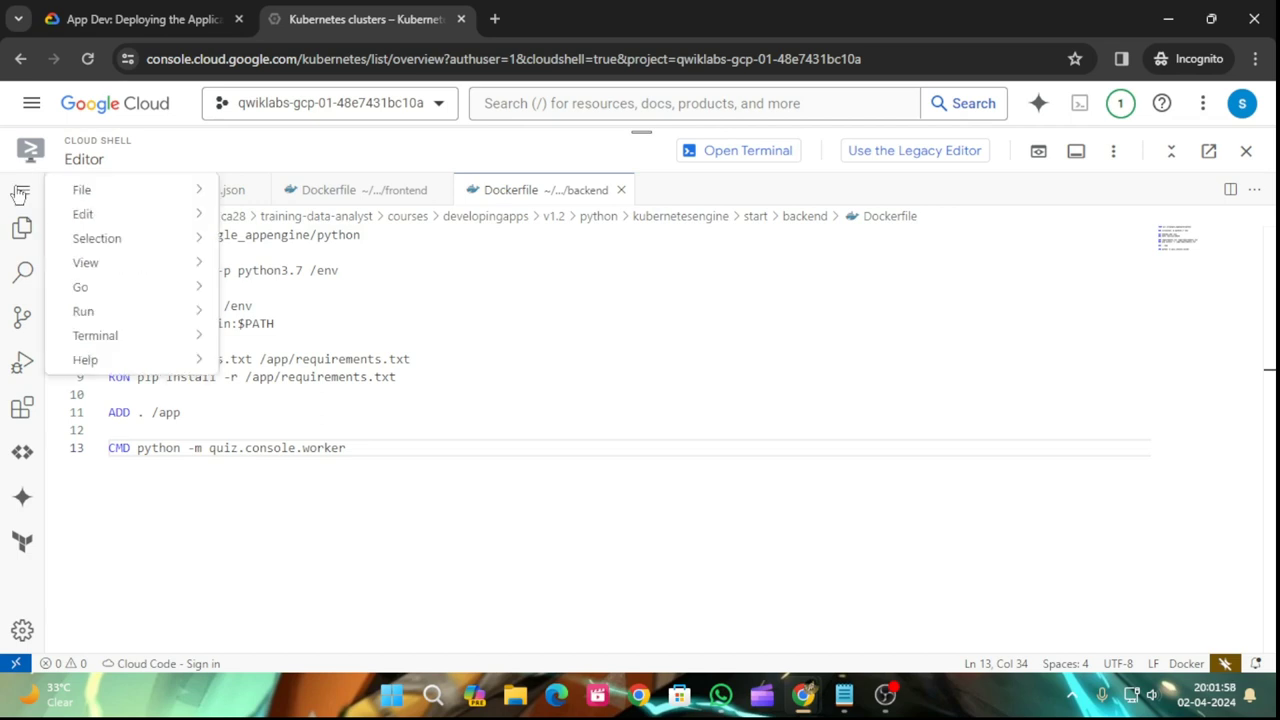
{"action": "mouse_move", "coordinate": [134, 196]}
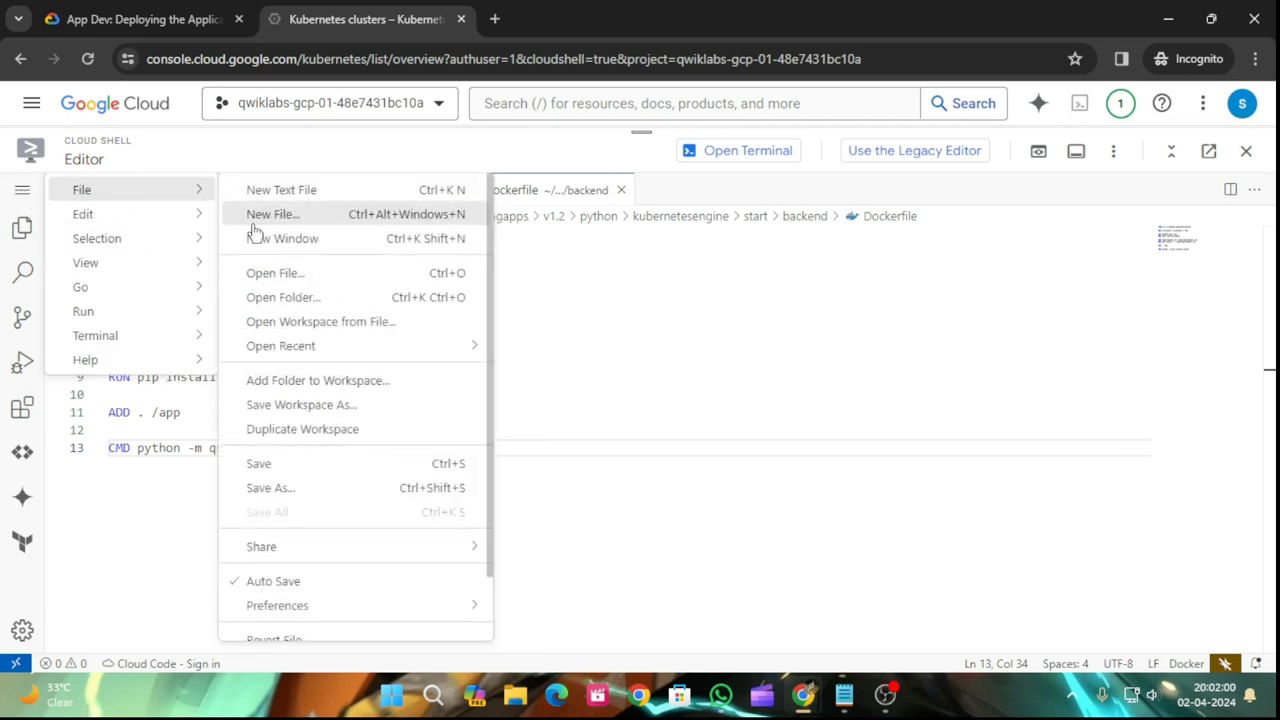
{"action": "left_click", "coordinate": [275, 273]}
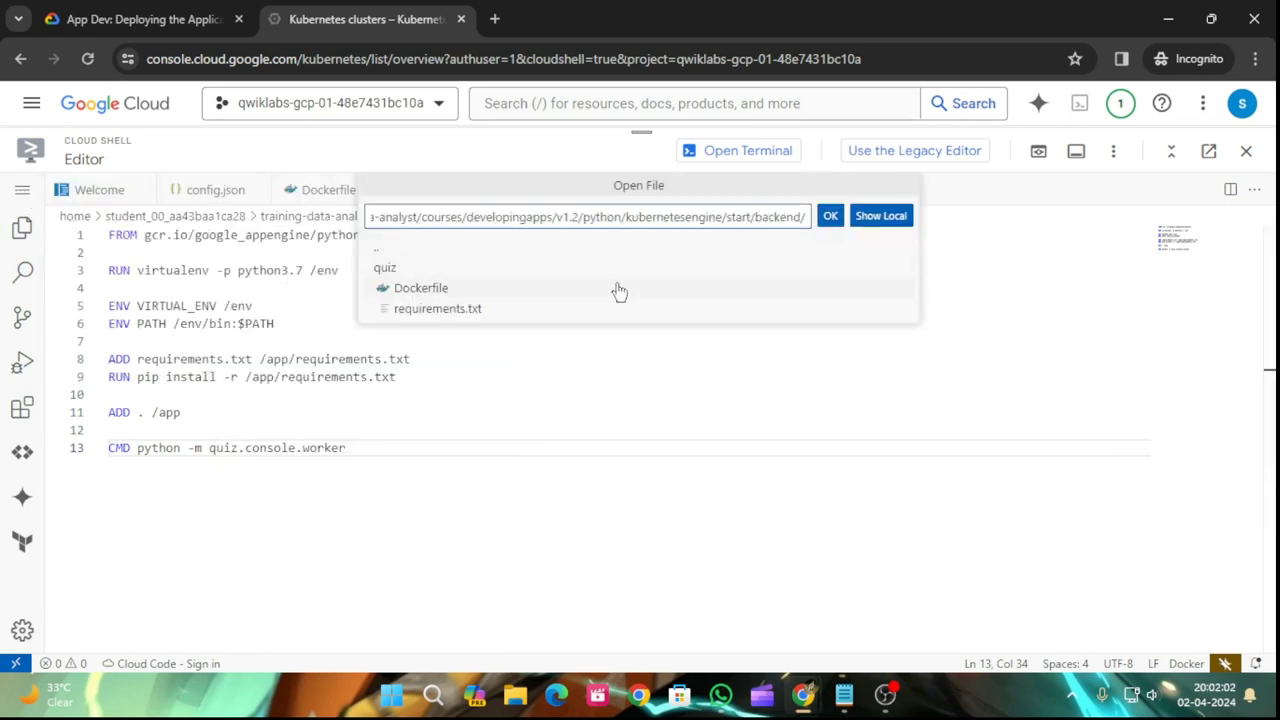
{"action": "key", "text": "BackSpace"}
{"action": "key", "text": "BackSpace"}
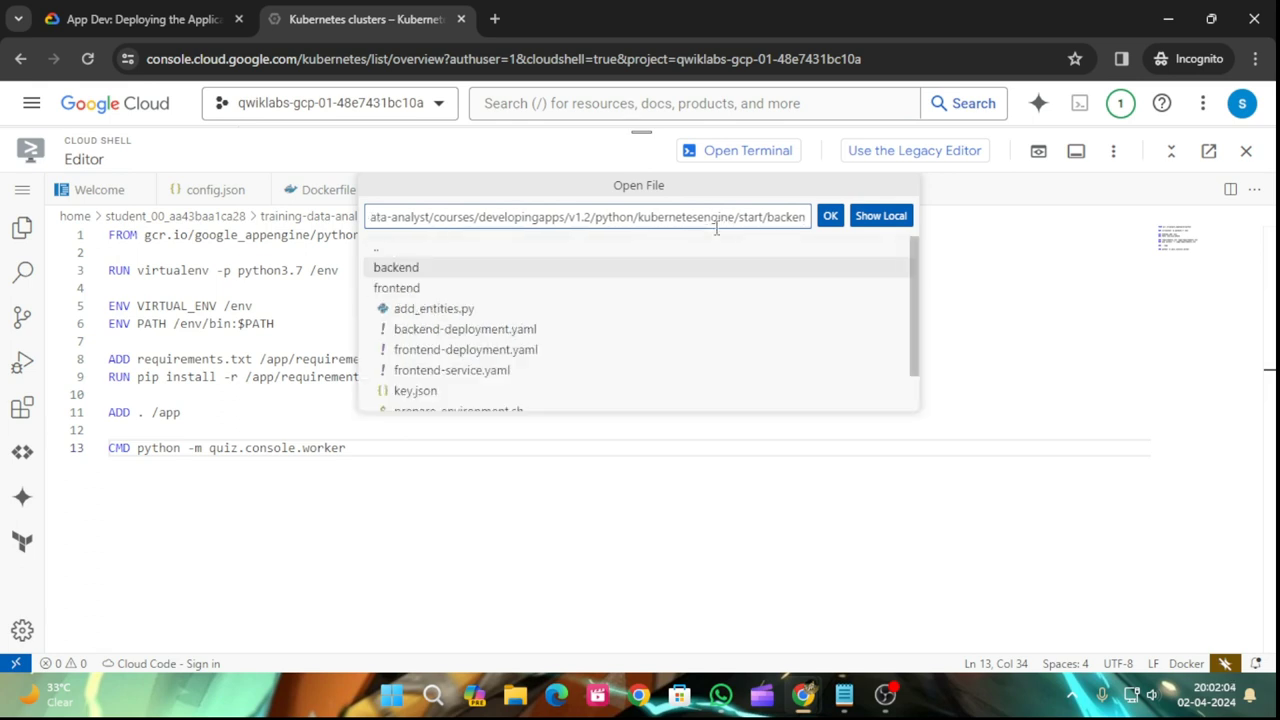
{"action": "left_click", "coordinate": [430, 290]}
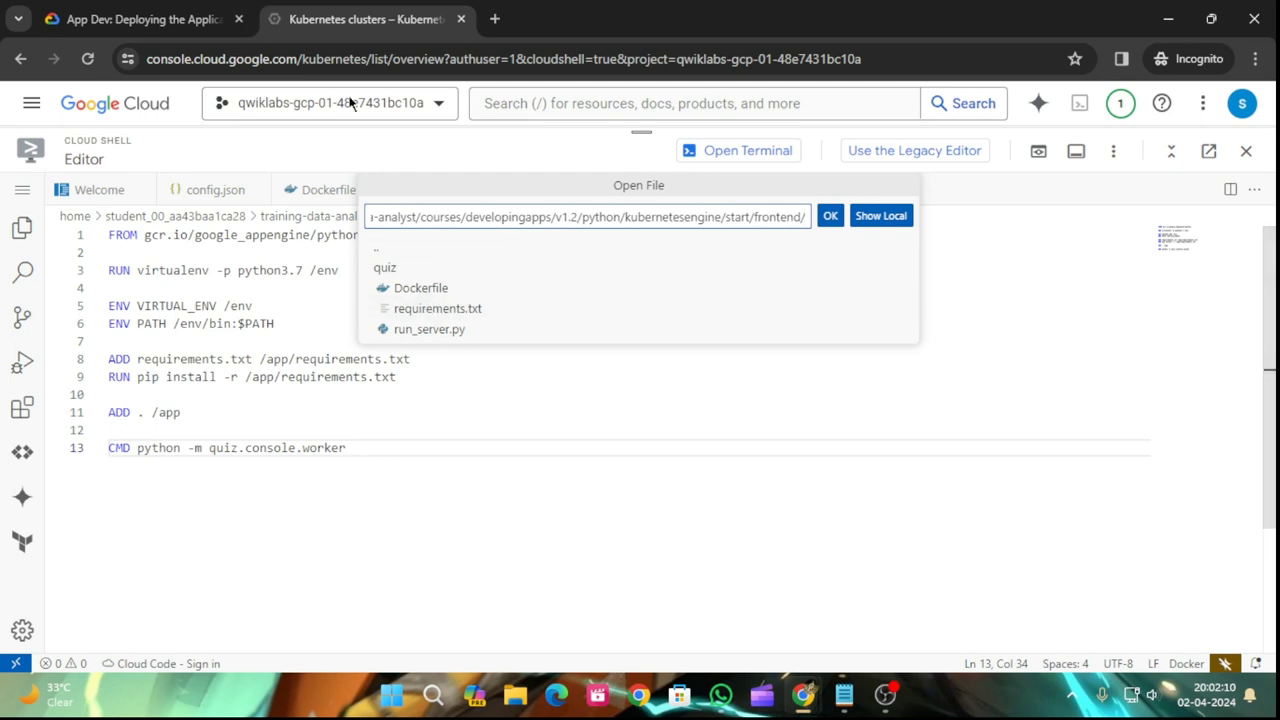
- Recheck the required file in the lab's deployment instructions, and open requirements.txt from the frontend folder in the Cloud Shell Editor
{"action": "left_click", "coordinate": [112, 8]}
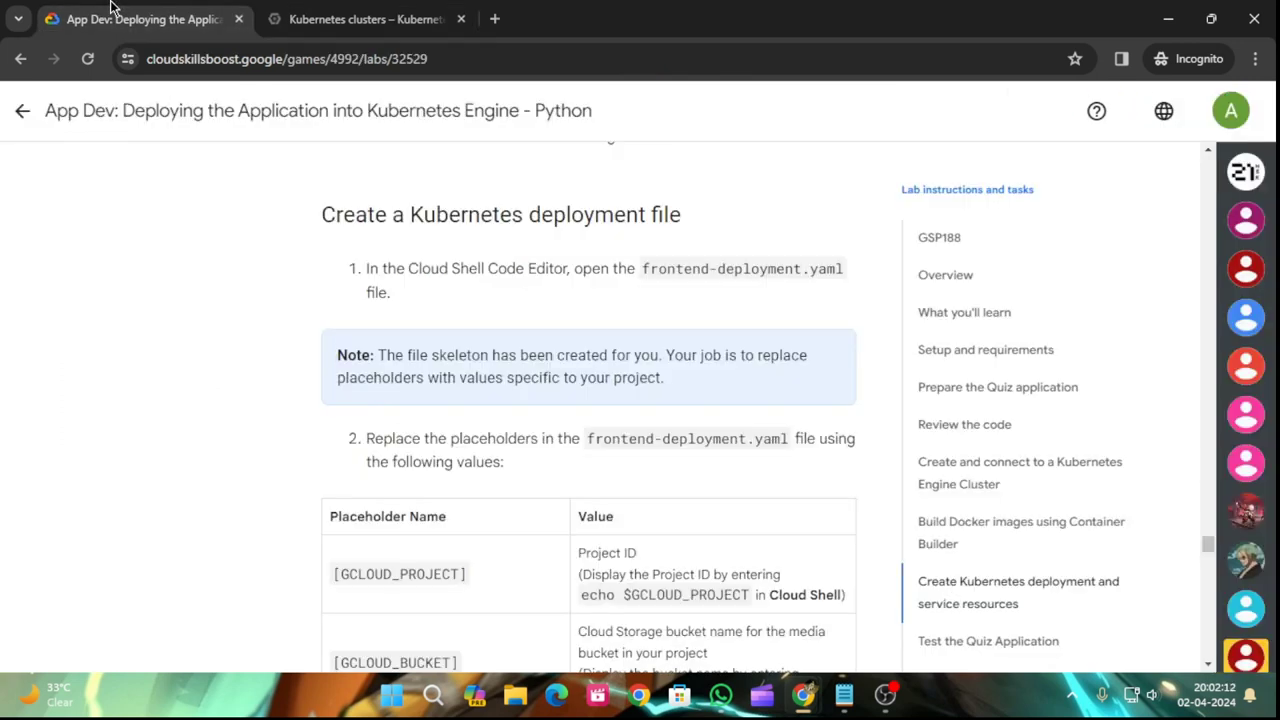
{"action": "left_click", "coordinate": [350, 18]}
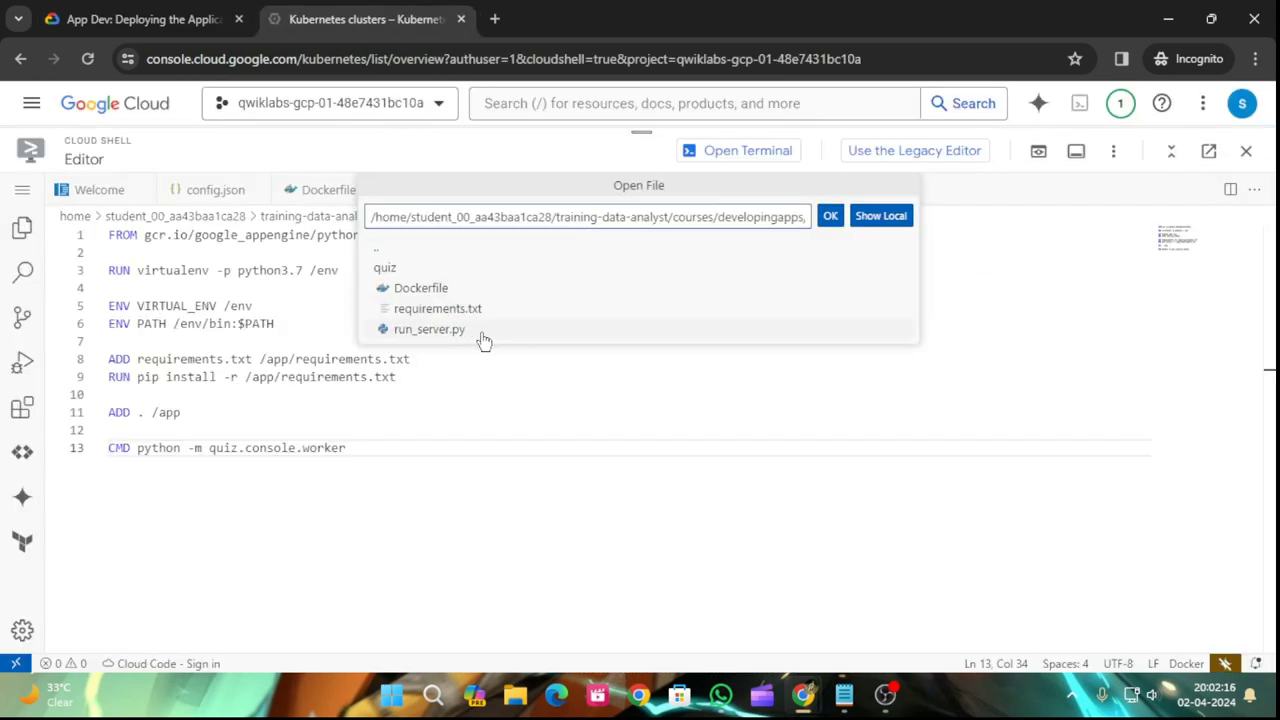
{"action": "left_click", "coordinate": [140, 18]}
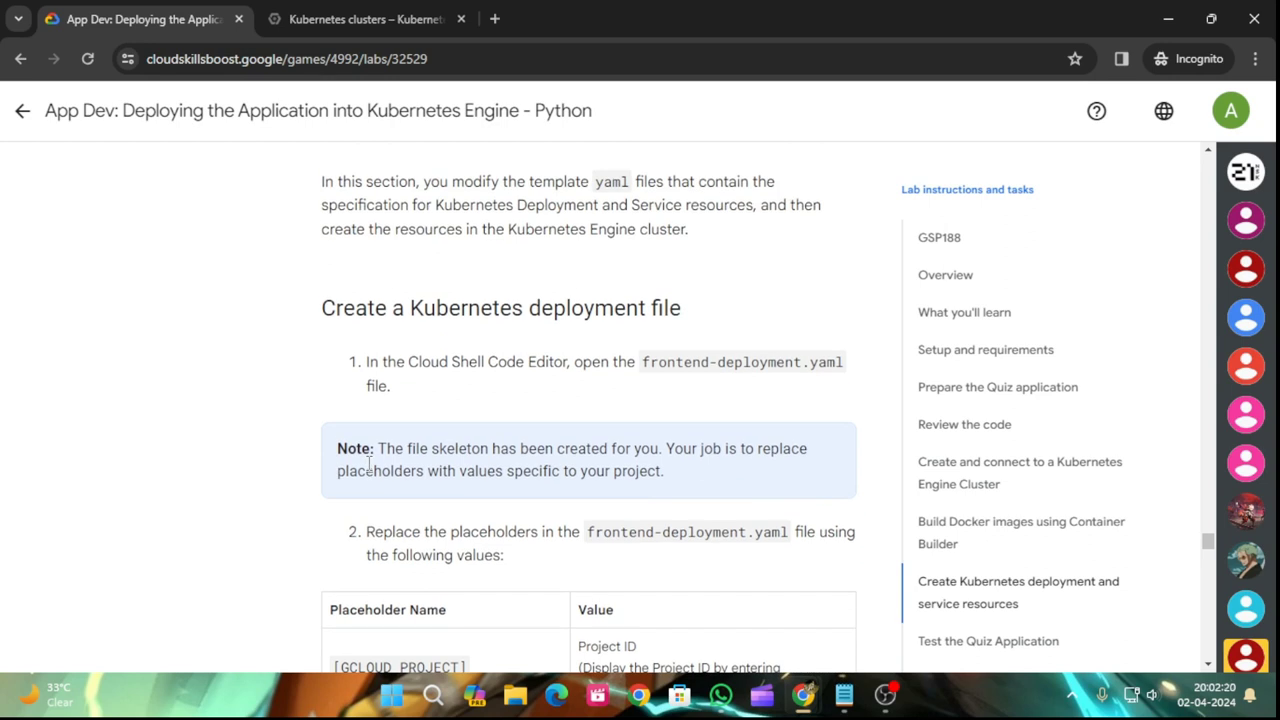
{"action": "scroll", "coordinate": [372, 467], "scroll_direction": "down", "scroll_amount": 2}
{"action": "left_click", "coordinate": [350, 18]}
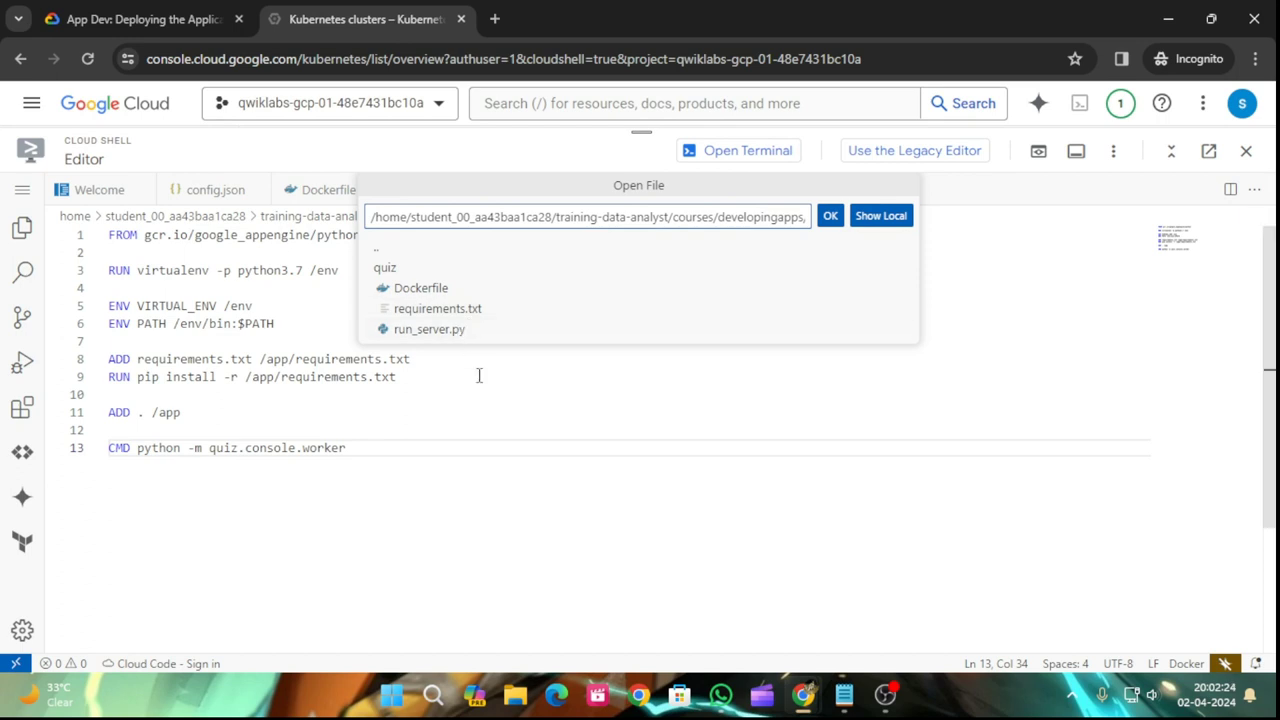
{"action": "double_click", "coordinate": [453, 308]}
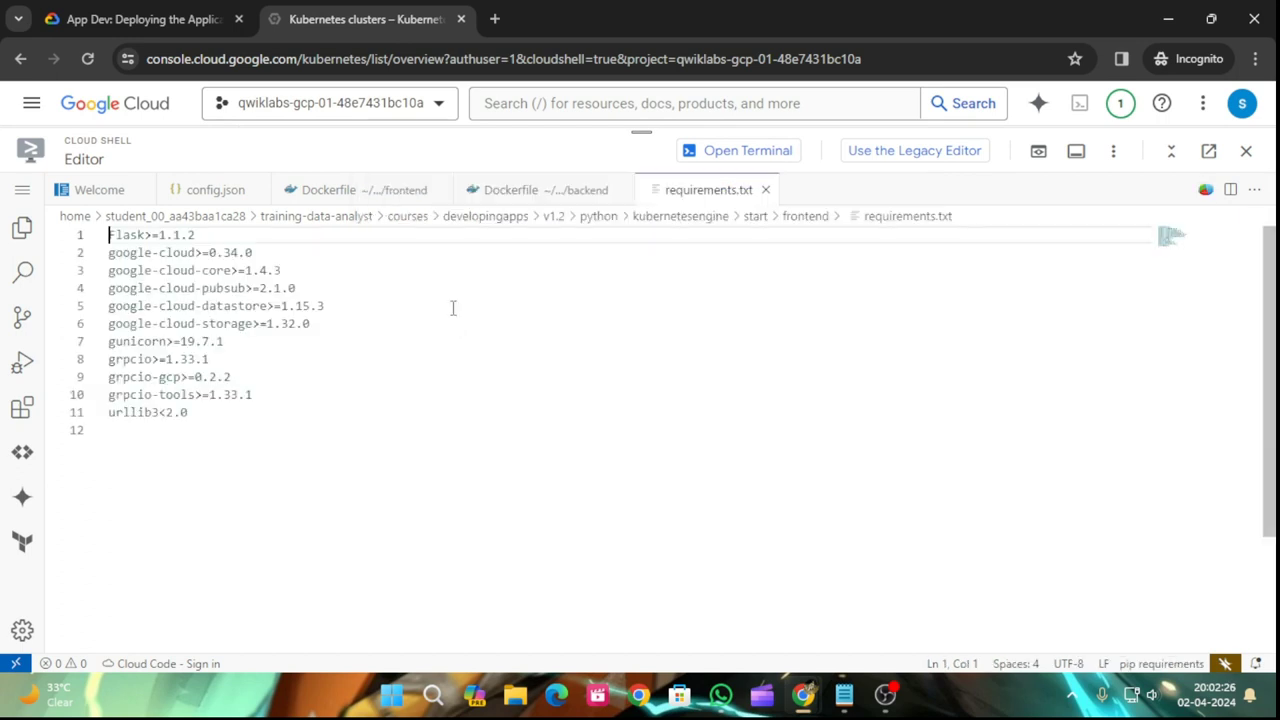
- Open frontend-deployment.yaml from the kubernetesengine/start folder in the editor
{"action": "left_click", "coordinate": [22, 189]}
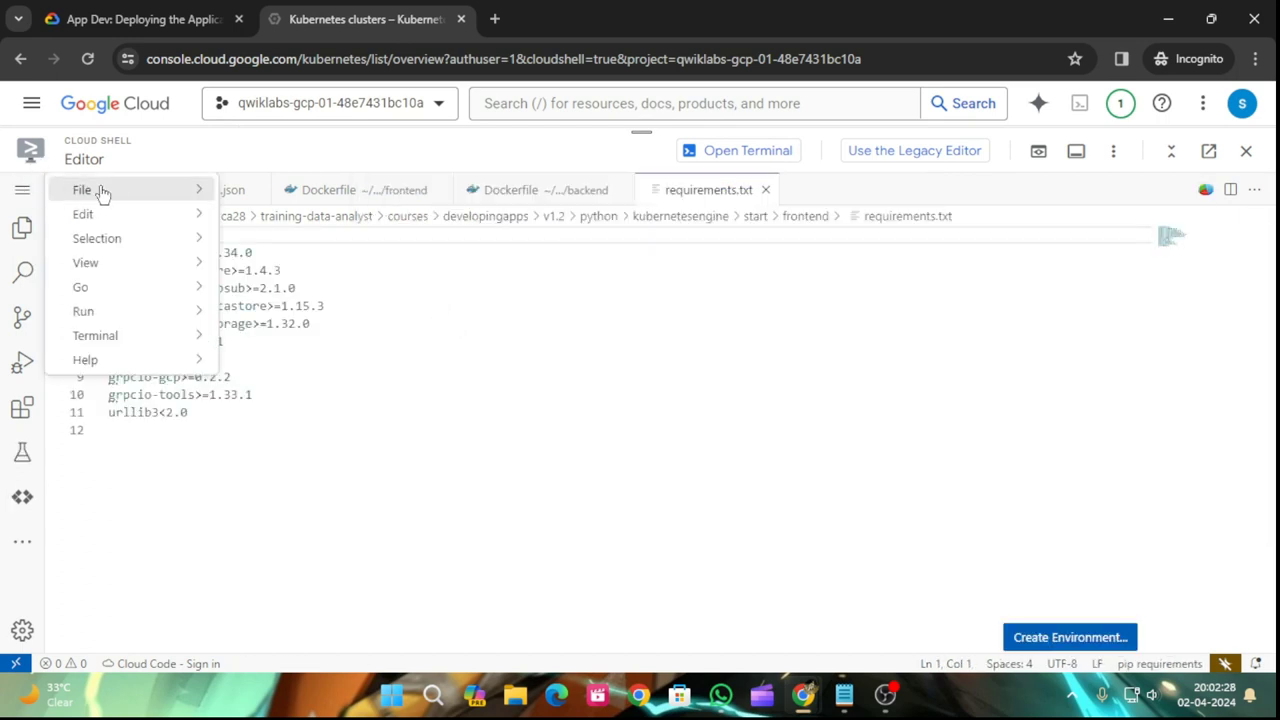
{"action": "mouse_move", "coordinate": [103, 191]}
{"action": "left_click", "coordinate": [321, 275]}
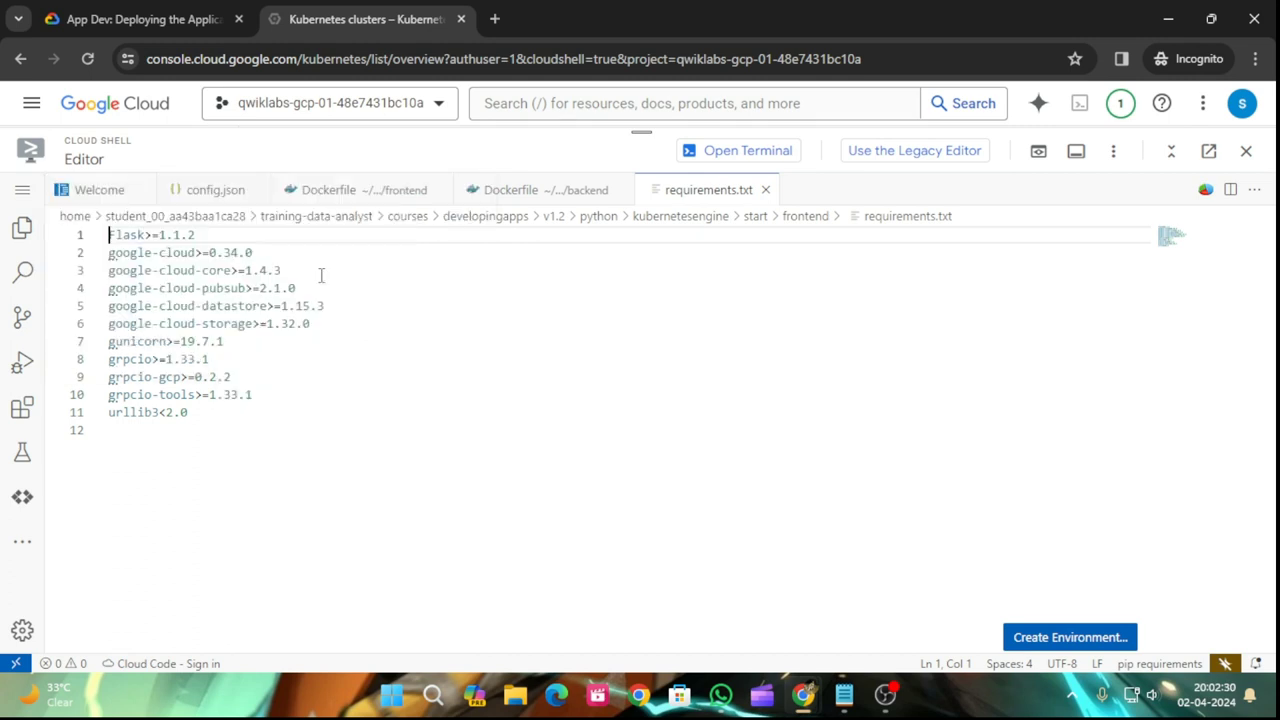
{"action": "key", "text": "BackSpace"}
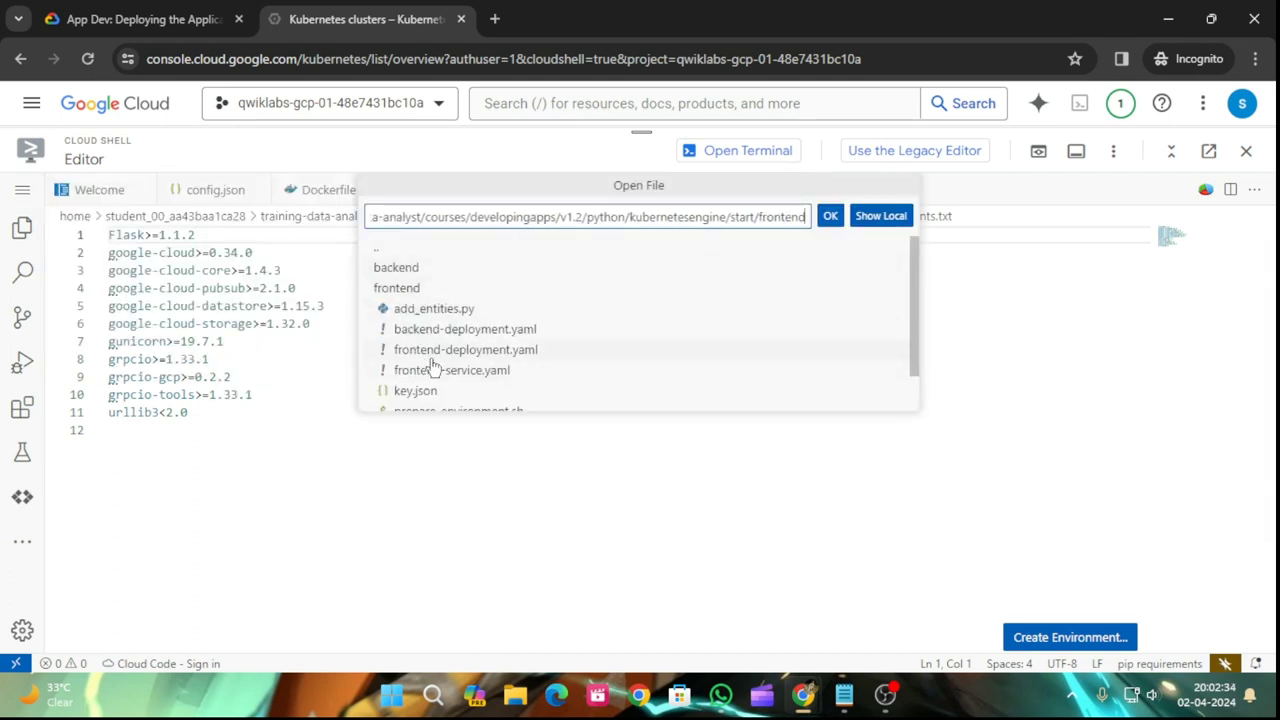
{"action": "left_click", "coordinate": [492, 352]}
{"action": "double_click", "coordinate": [492, 352]}
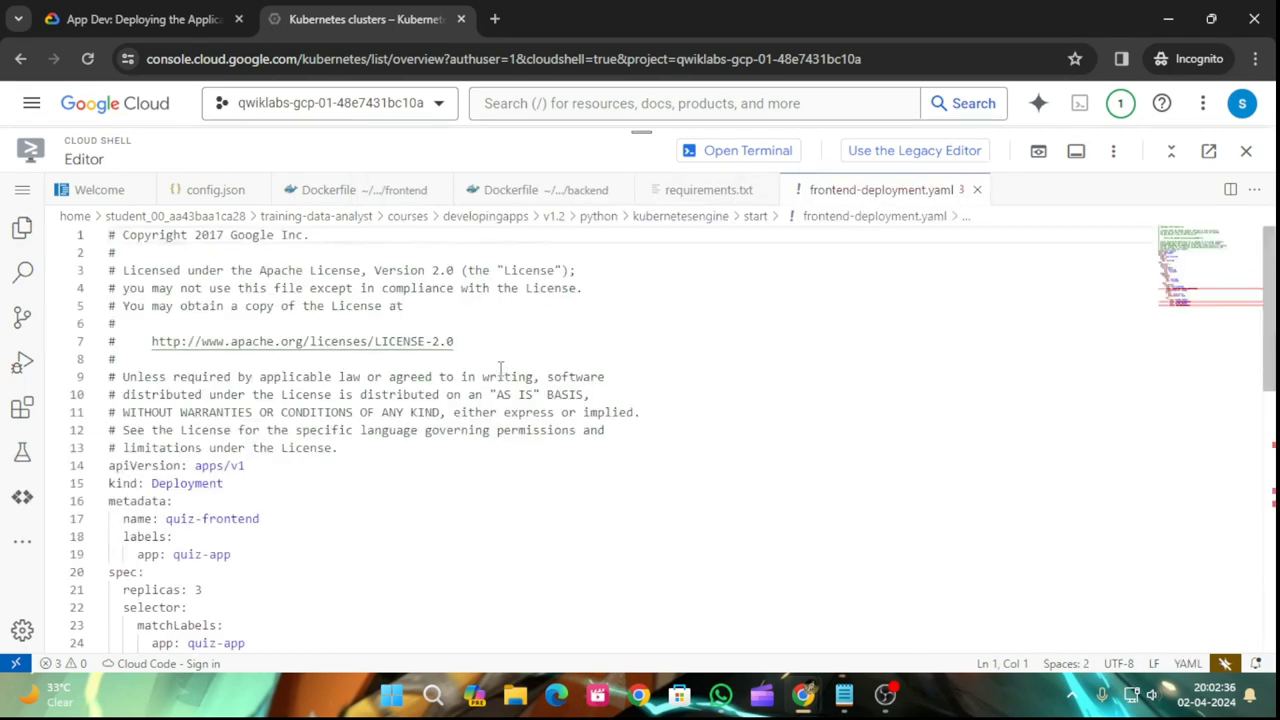
- Examine the lab's placeholder table and locate the matching project, bucket and frontend image placeholders in frontend-deployment.yaml
{"action": "left_click", "coordinate": [145, 19]}
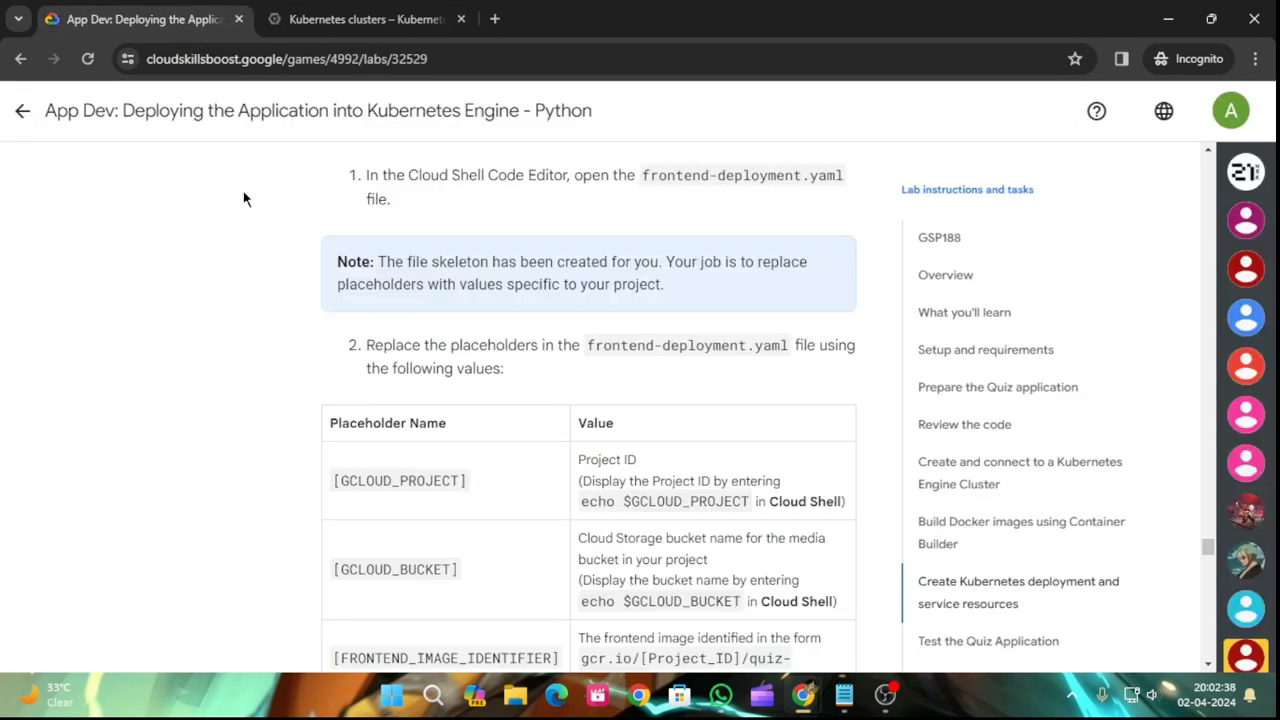
{"action": "scroll", "coordinate": [475, 397], "scroll_direction": "down", "scroll_amount": 1}
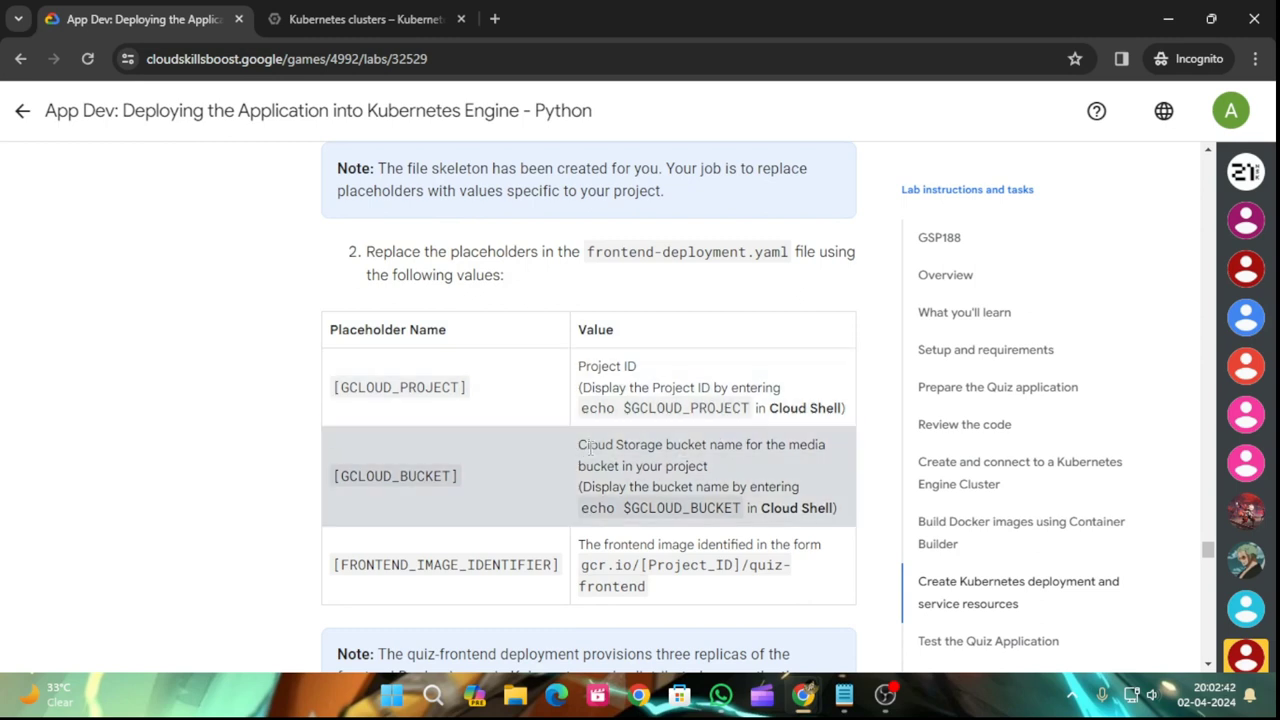
{"action": "scroll", "coordinate": [483, 427], "scroll_direction": "down", "scroll_amount": 1}
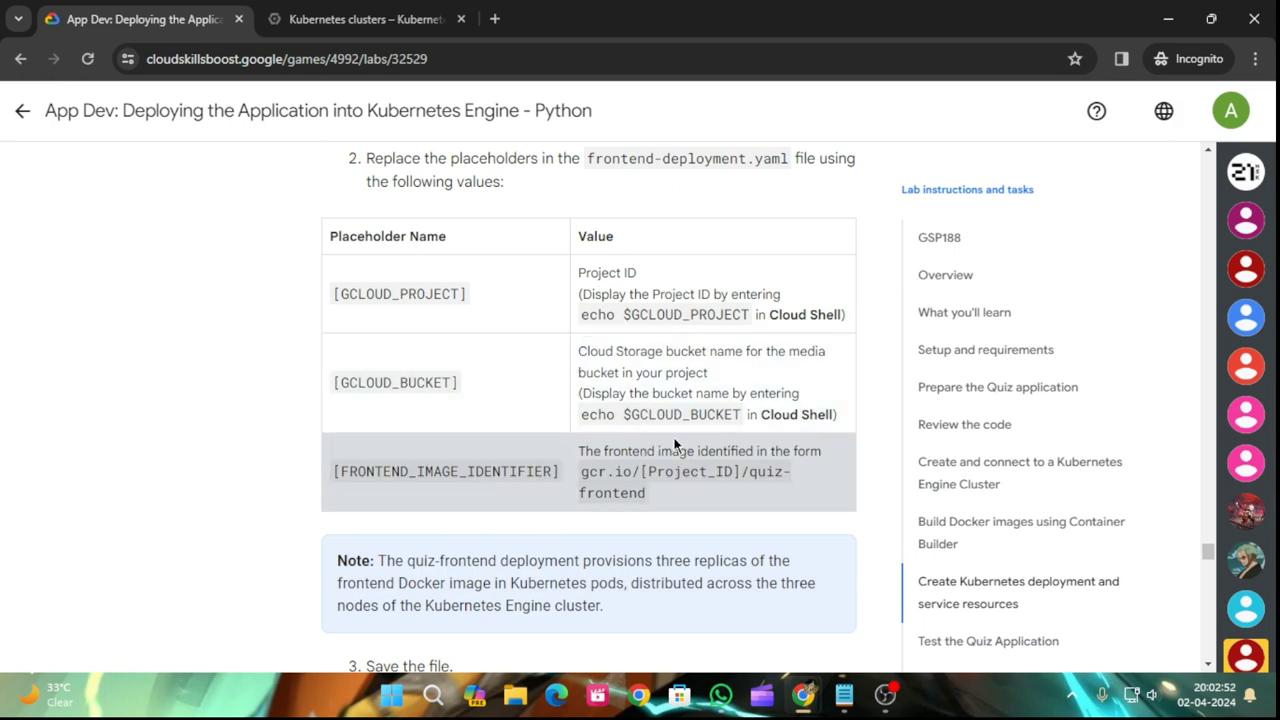
{"action": "left_click", "coordinate": [340, 18]}
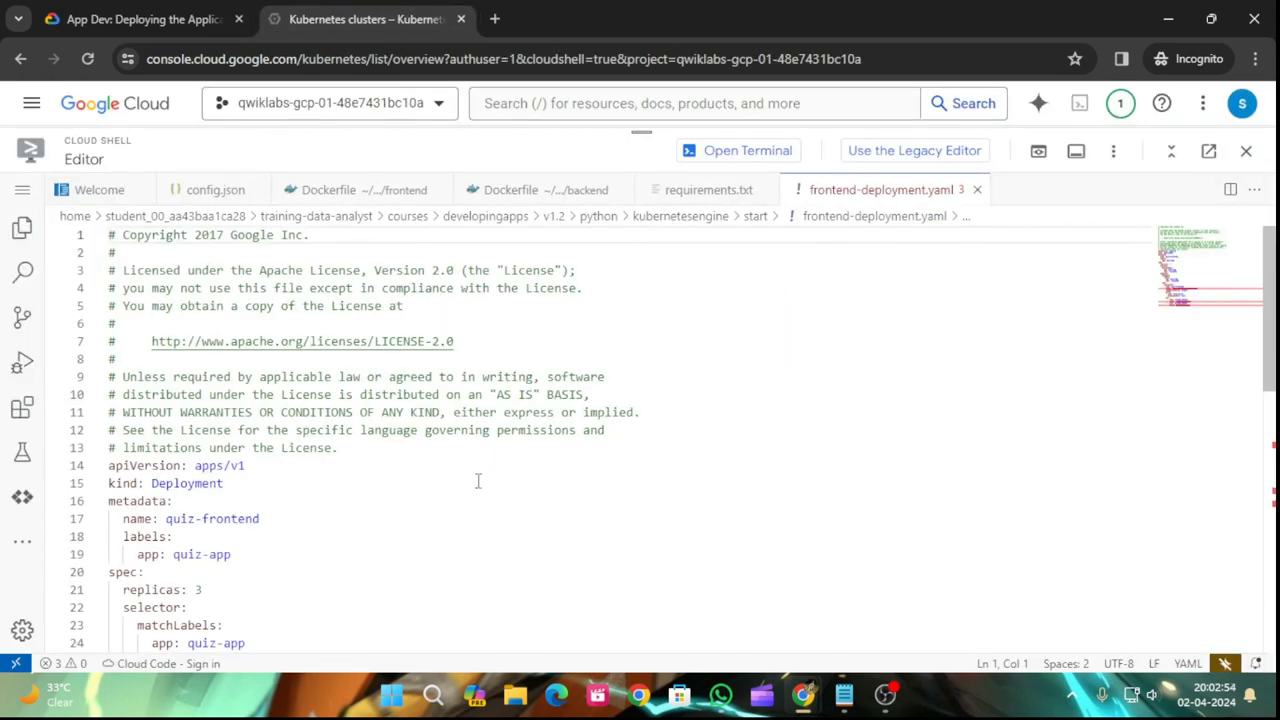
{"action": "scroll", "coordinate": [658, 481], "scroll_direction": "down", "scroll_amount": 3}
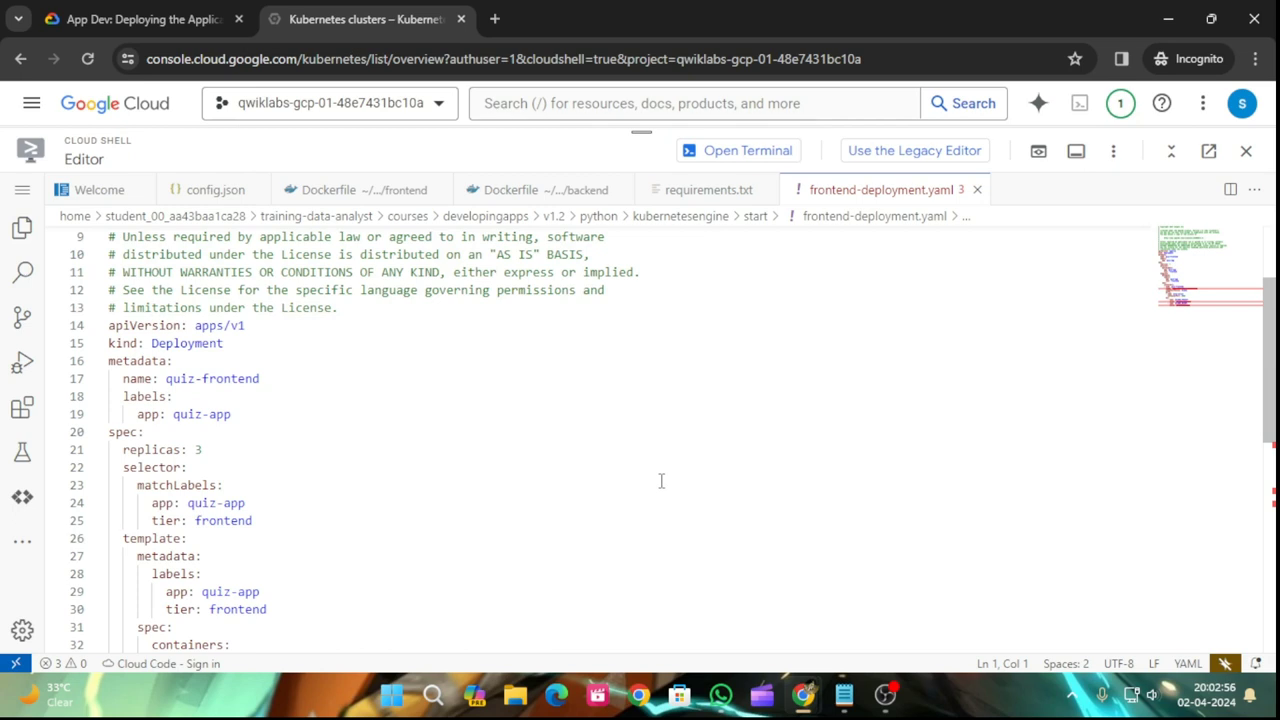
{"action": "scroll", "coordinate": [661, 481], "scroll_direction": "down", "scroll_amount": 1}
{"action": "scroll", "coordinate": [661, 481], "scroll_direction": "down", "scroll_amount": 1}
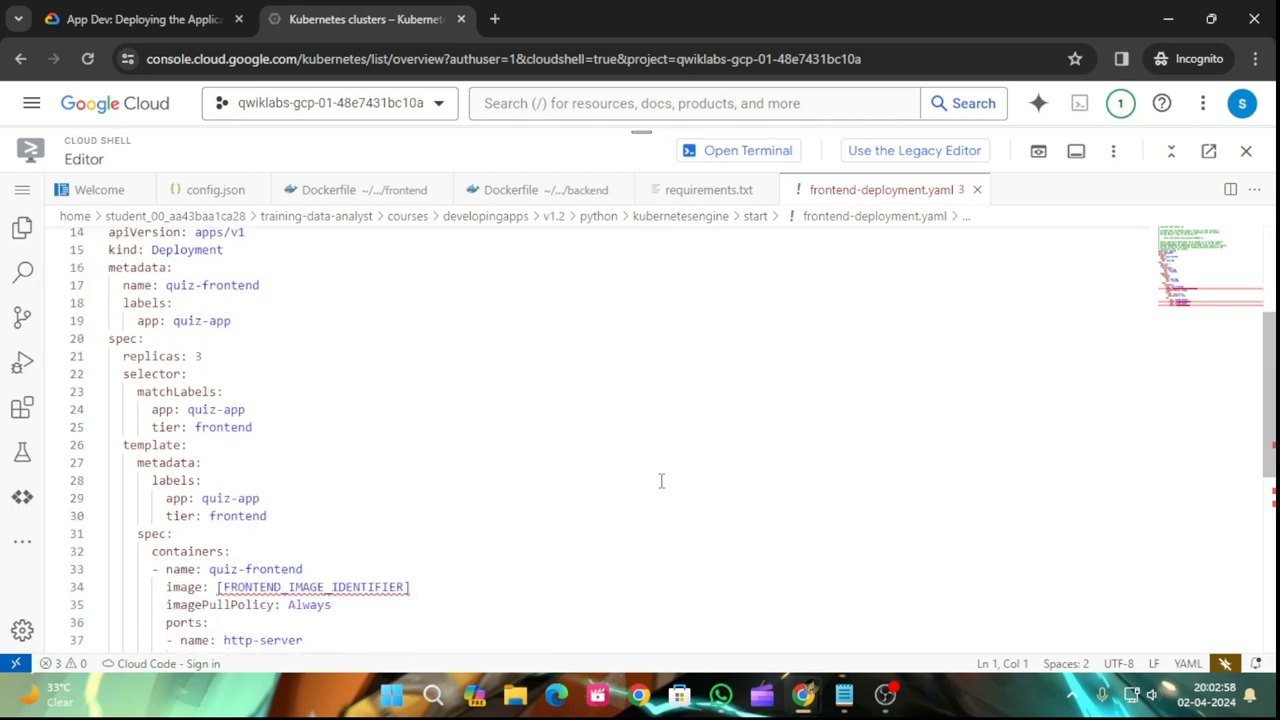
{"action": "scroll", "coordinate": [661, 481], "scroll_direction": "down", "scroll_amount": 4}
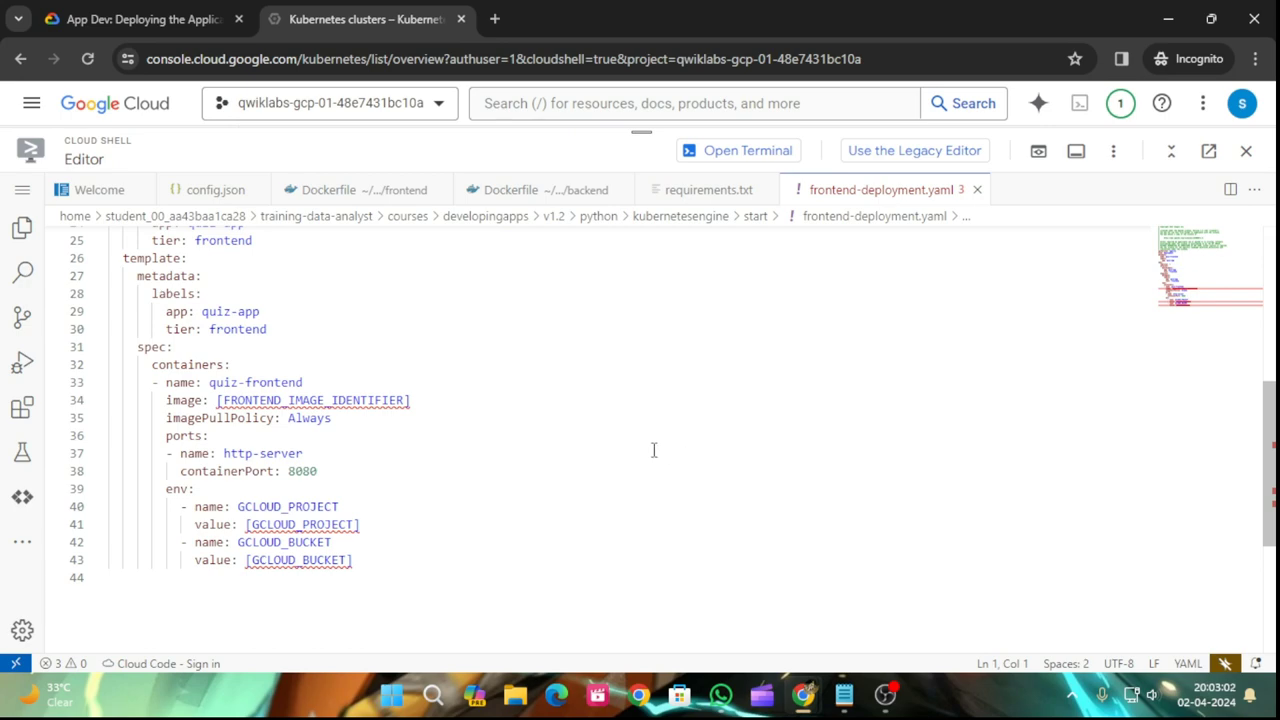
- Copy the Project ID from the lab's credentials and replace [GCLOUD_PROJECT] in frontend-deployment.yaml with qwiklabs-gcp-01-48e7431bc10a
{"action": "left_click", "coordinate": [105, 12]}
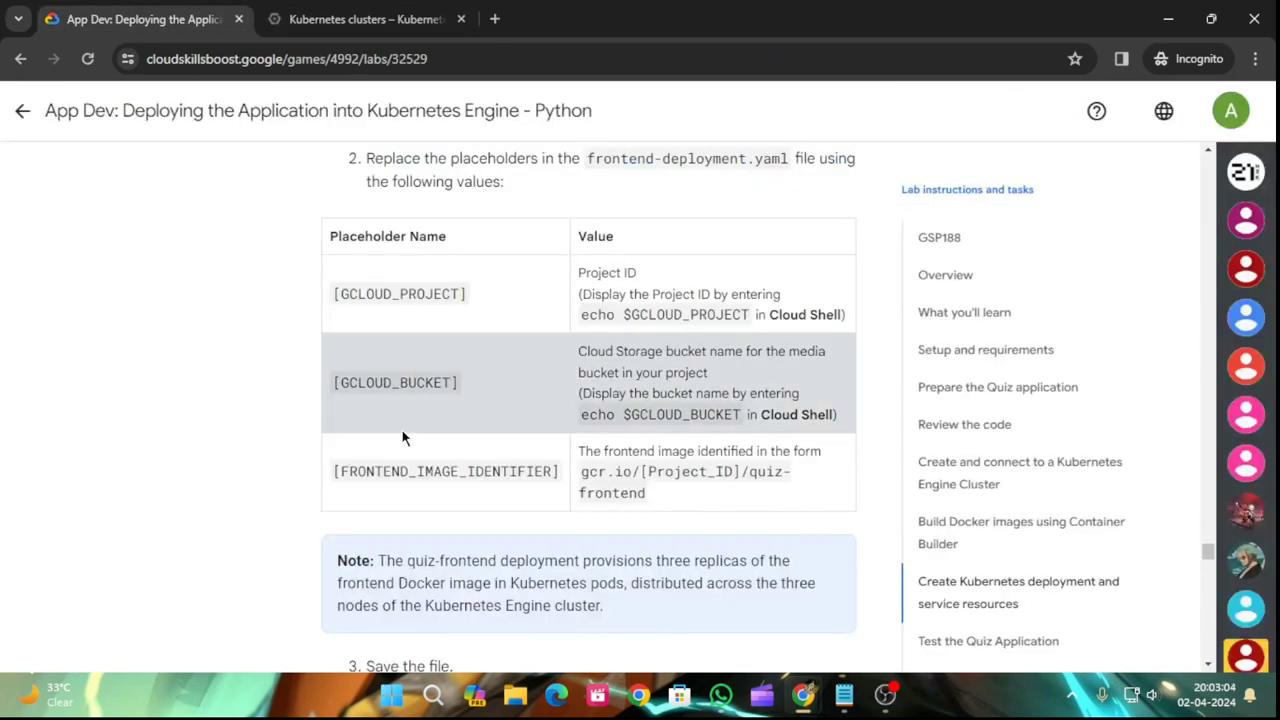
{"action": "scroll", "coordinate": [217, 257], "scroll_direction": "up", "scroll_amount": 10}
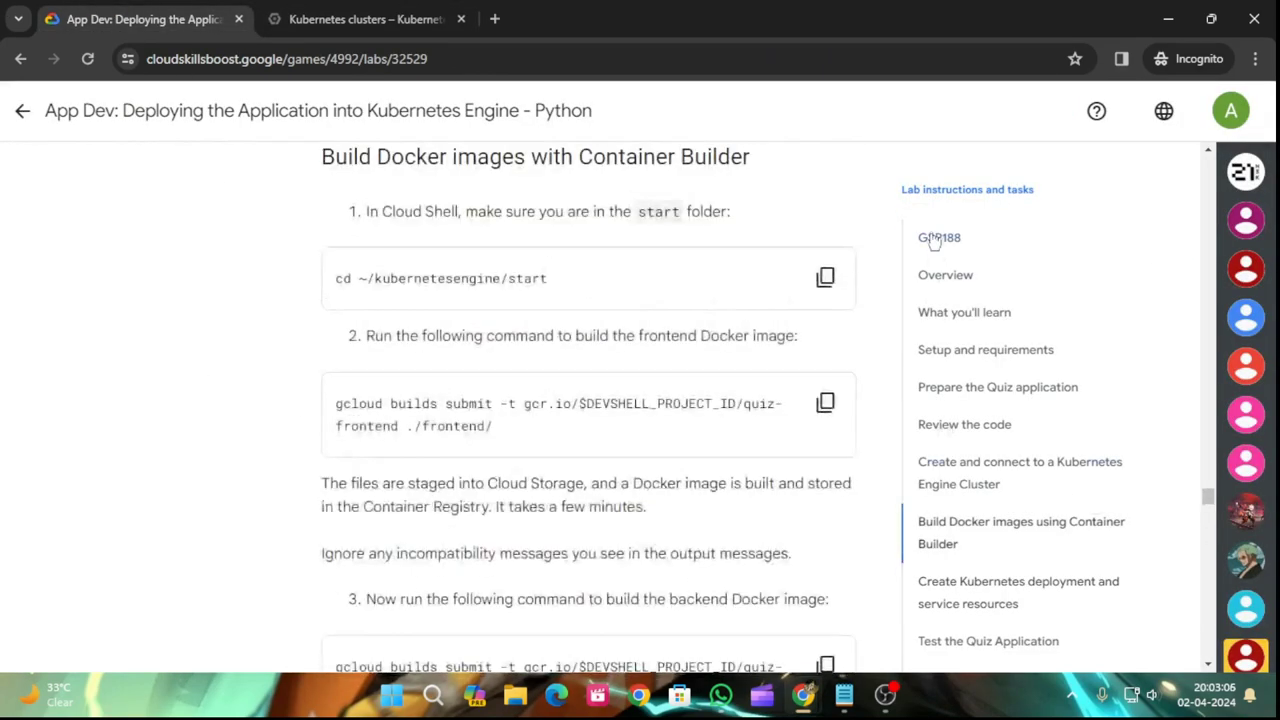
{"action": "left_click", "coordinate": [940, 240]}
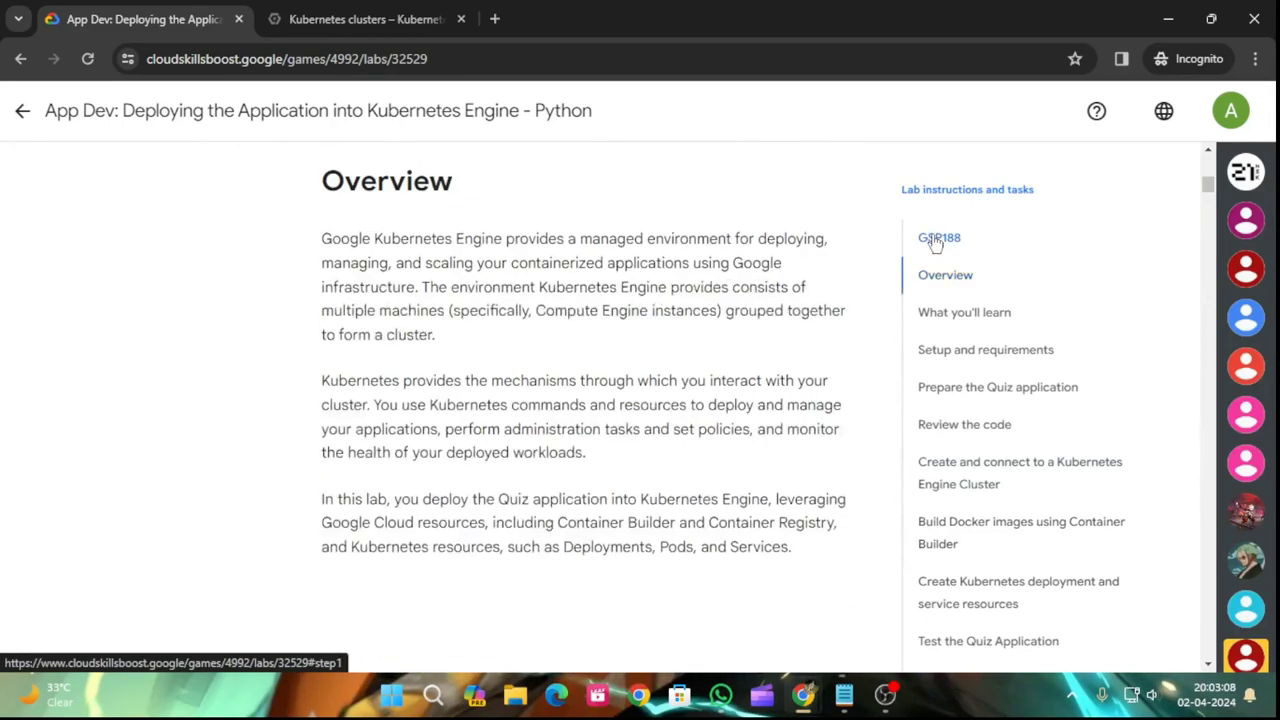
{"action": "scroll", "coordinate": [60, 299], "scroll_direction": "up", "scroll_amount": 5}
{"action": "scroll", "coordinate": [171, 484], "scroll_direction": "down", "scroll_amount": 2}
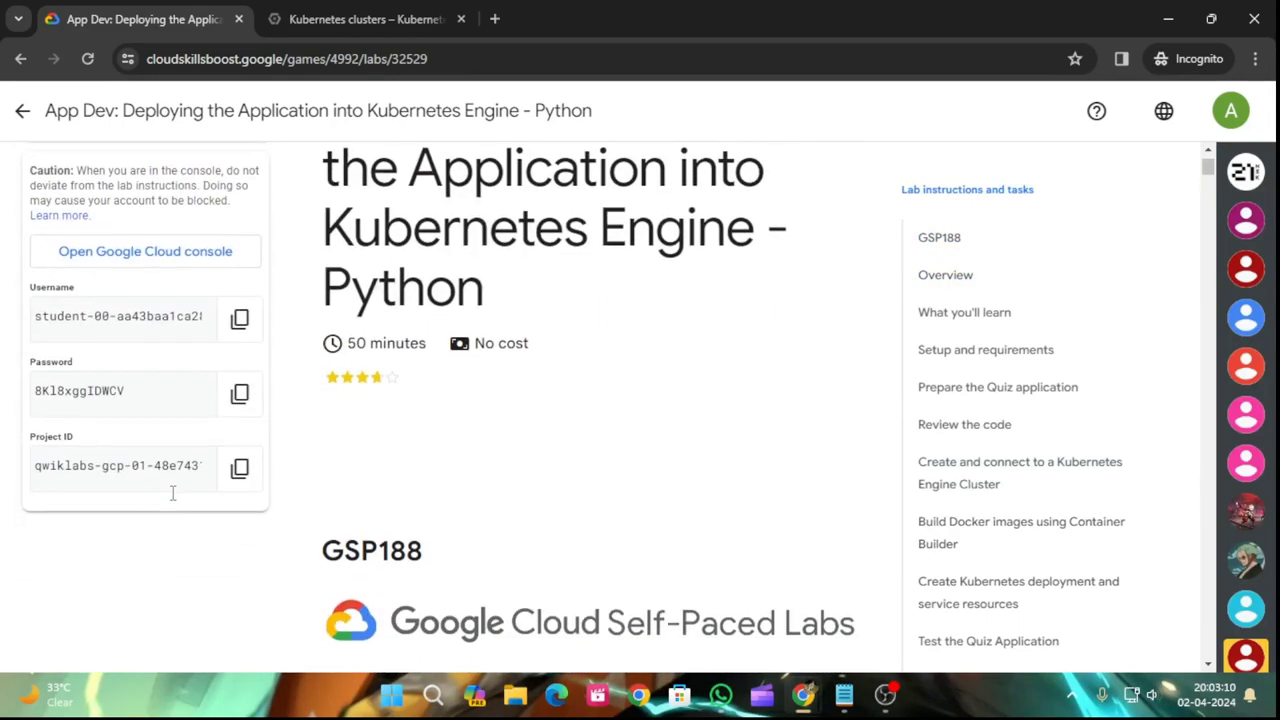
{"action": "left_click", "coordinate": [239, 375]}
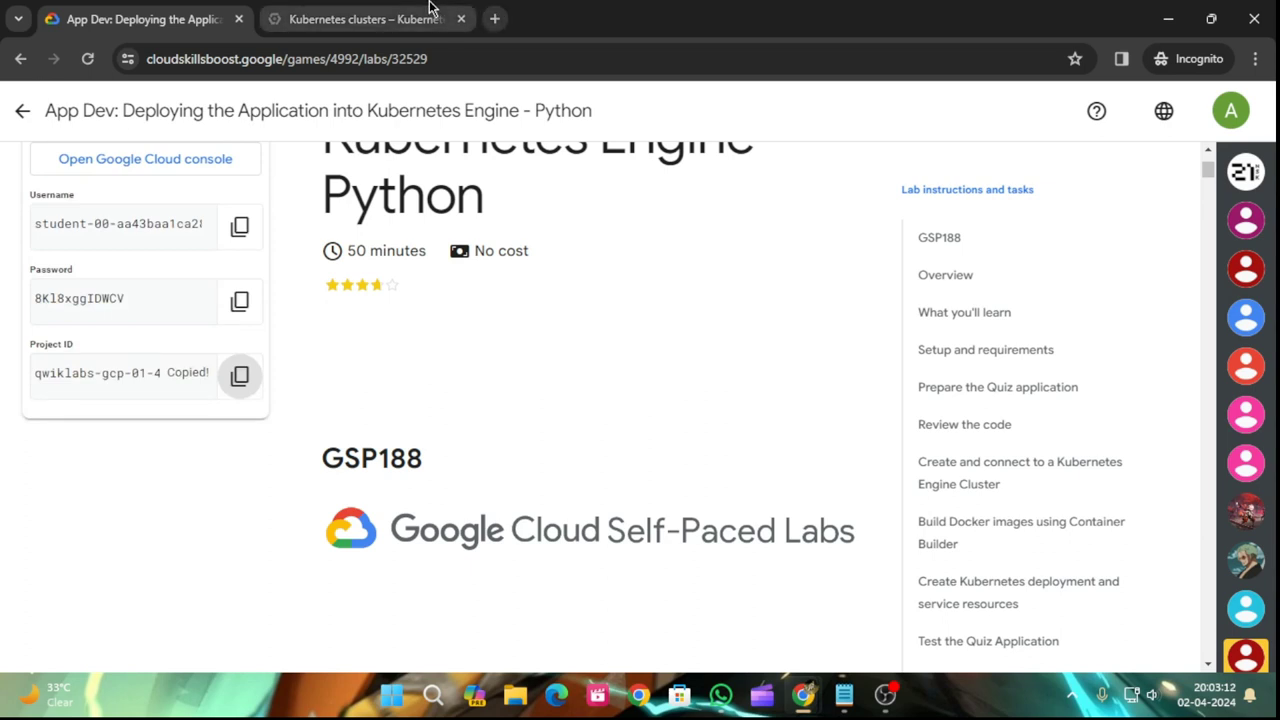
{"action": "left_click", "coordinate": [360, 19]}
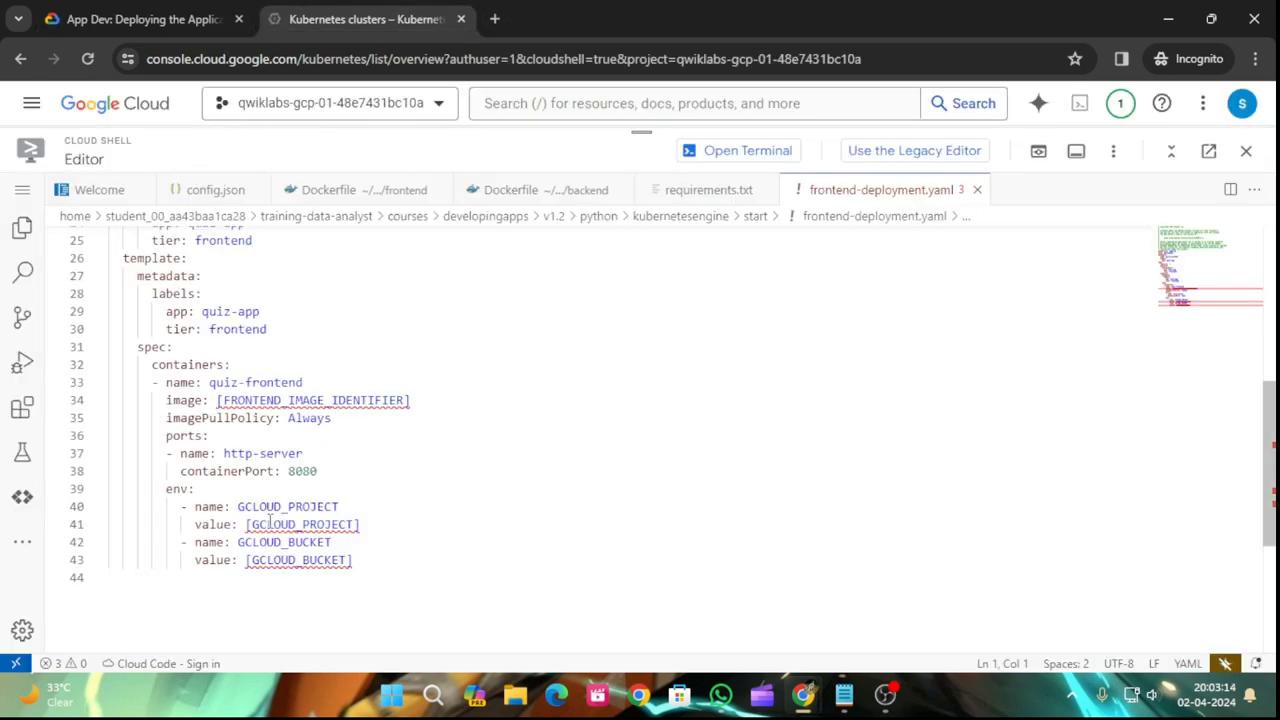
{"action": "left_click_drag", "start_coordinate": [246, 524], "coordinate": [360, 524]}
{"action": "key", "text": "ctrl+v"}
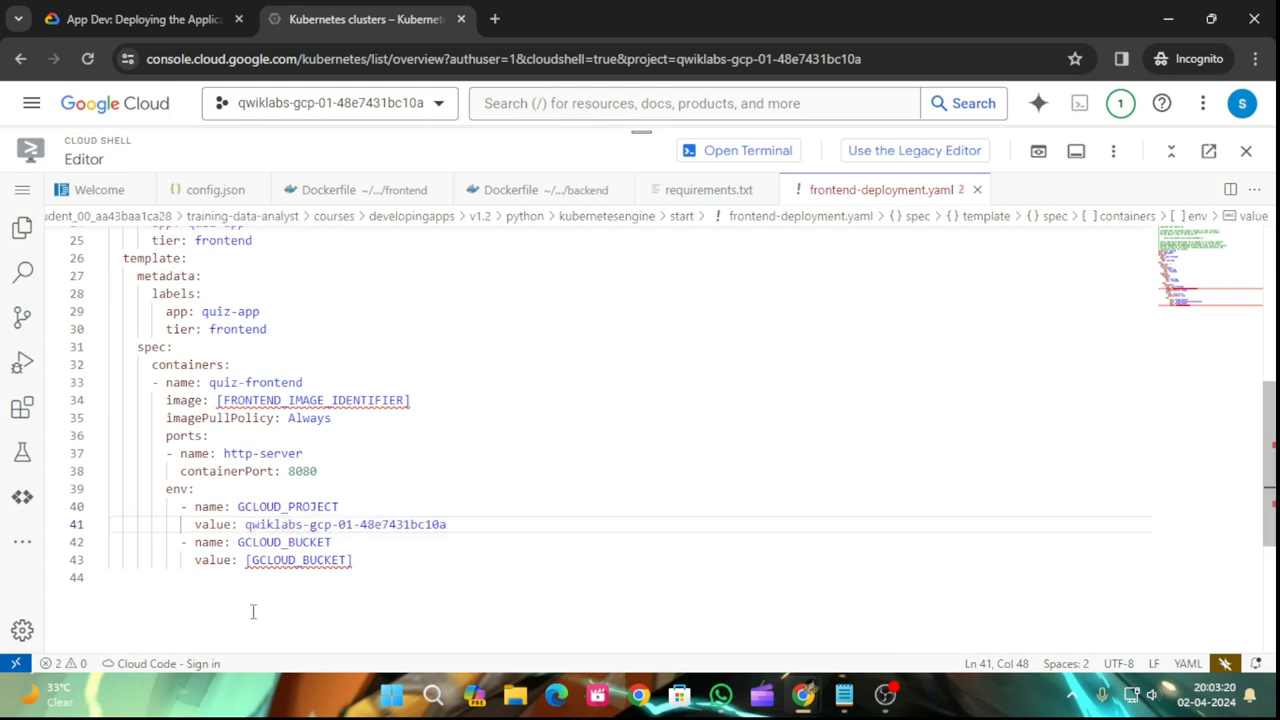
- Return to the lab's placeholder table and copy the echo $GCLOUD_BUCKET command
{"action": "left_click", "coordinate": [160, 19]}
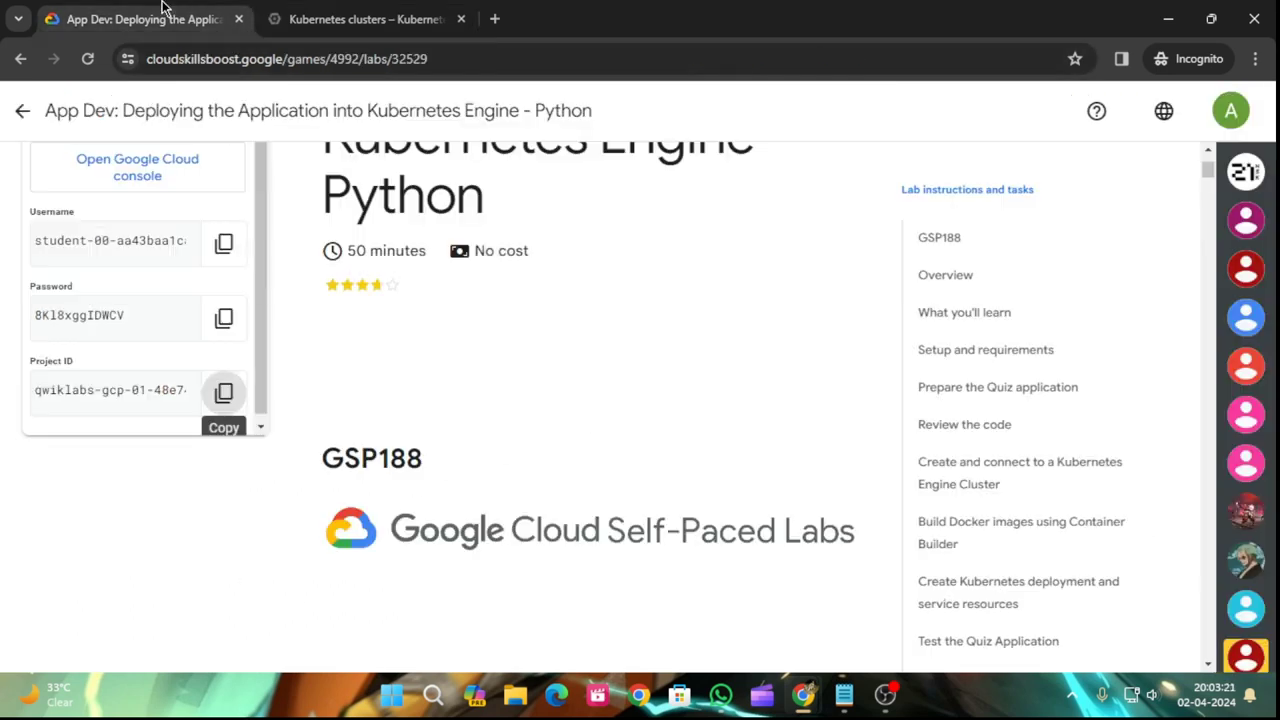
{"action": "left_click", "coordinate": [1038, 612]}
{"action": "scroll", "coordinate": [652, 561], "scroll_direction": "down", "scroll_amount": 5}
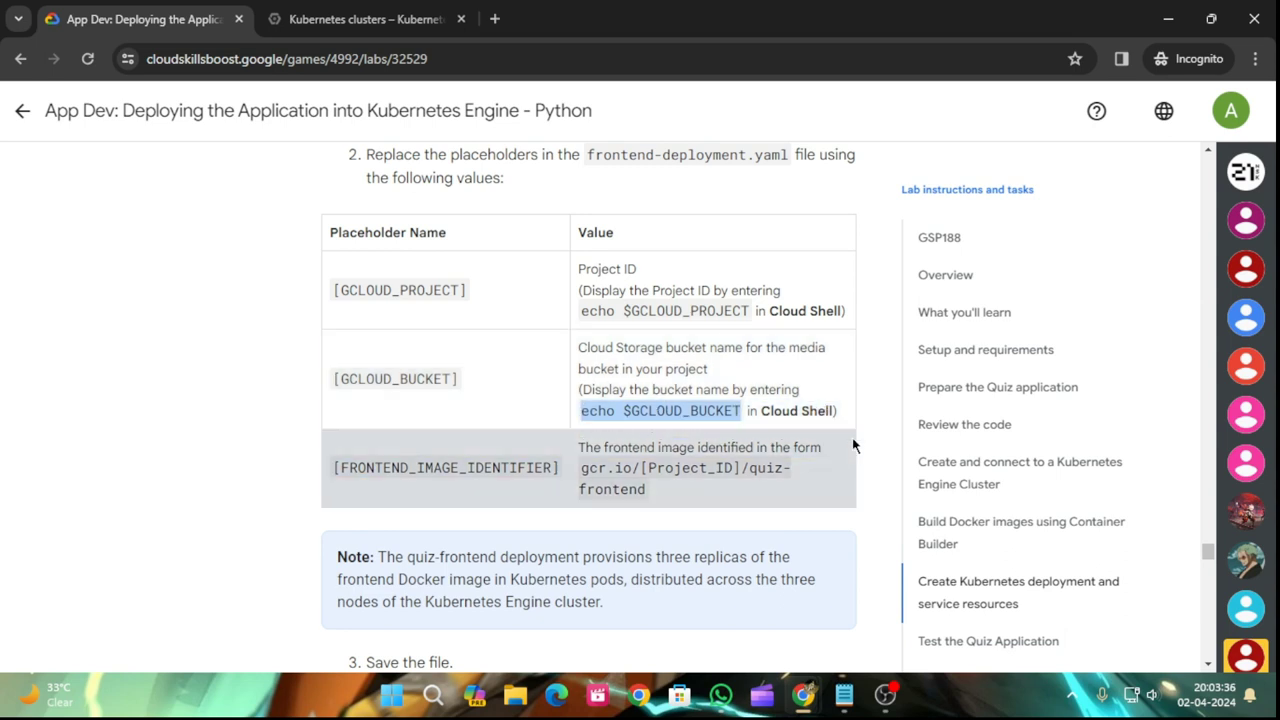
- Return to the Cloud Shell terminal and run echo $GCLOUD_BUCKET
{"action": "left_click", "coordinate": [420, 19]}
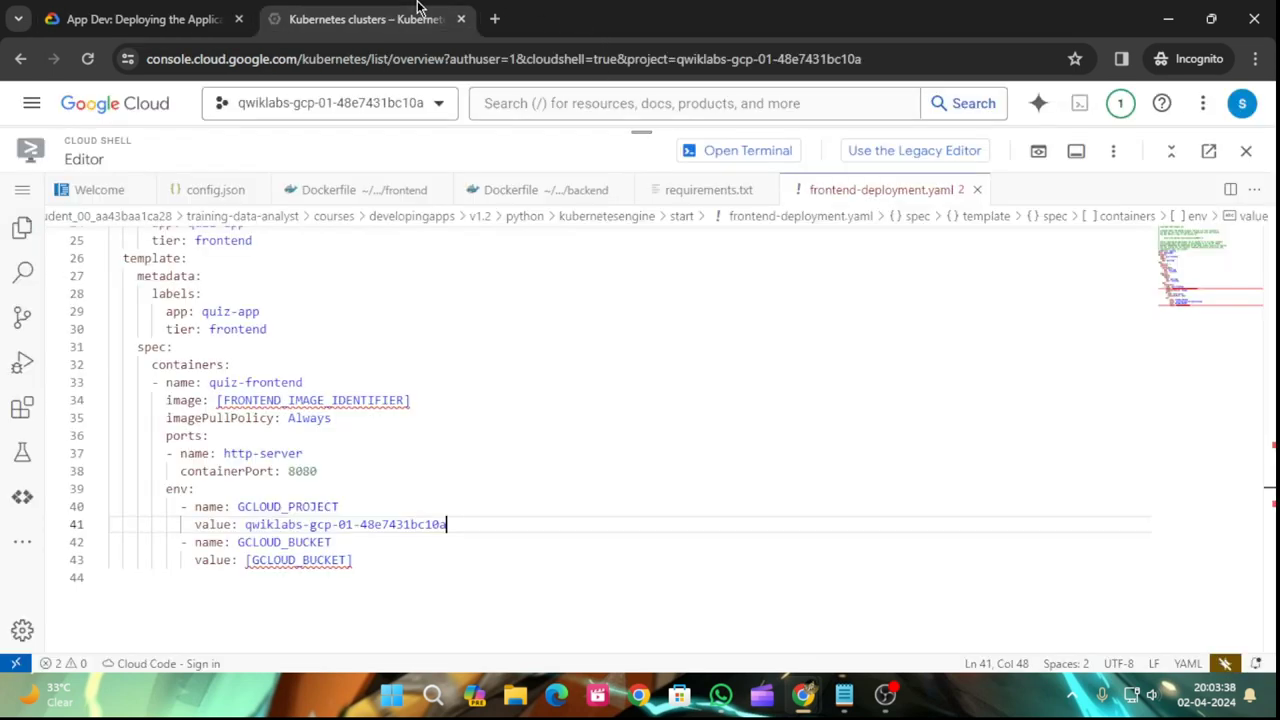
{"action": "right_click", "coordinate": [701, 157]}
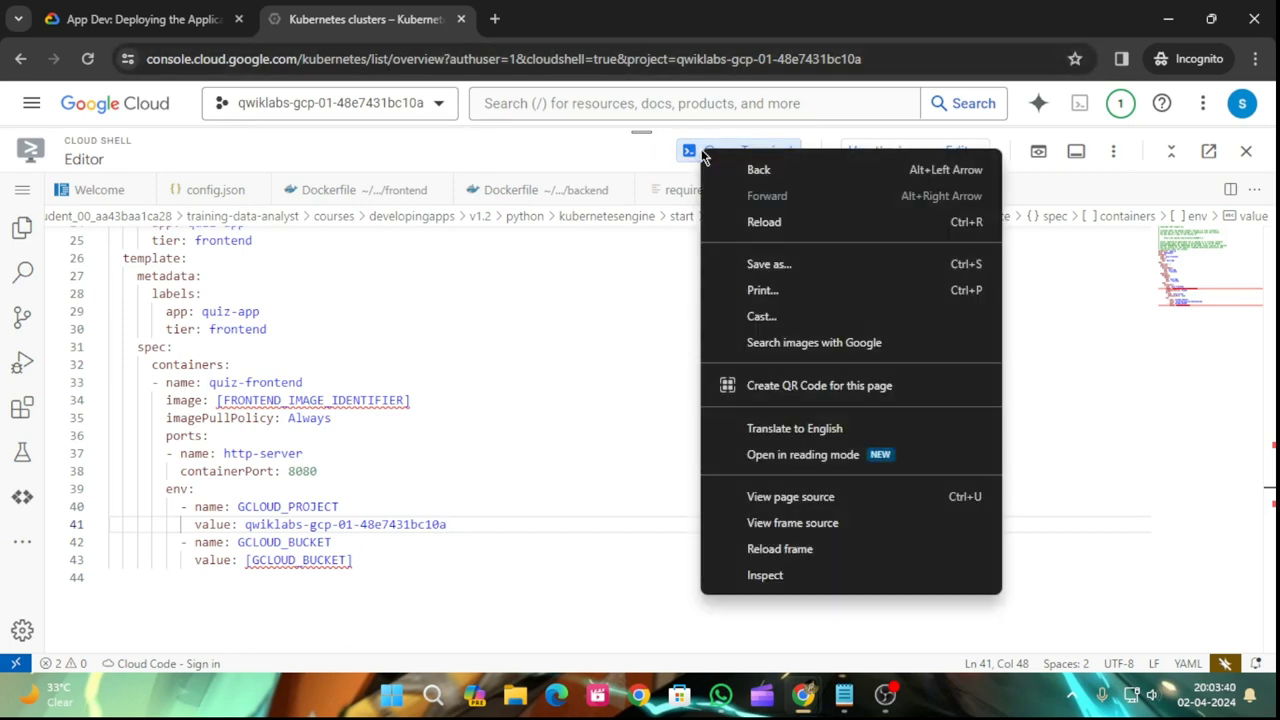
{"action": "left_click", "coordinate": [684, 207]}
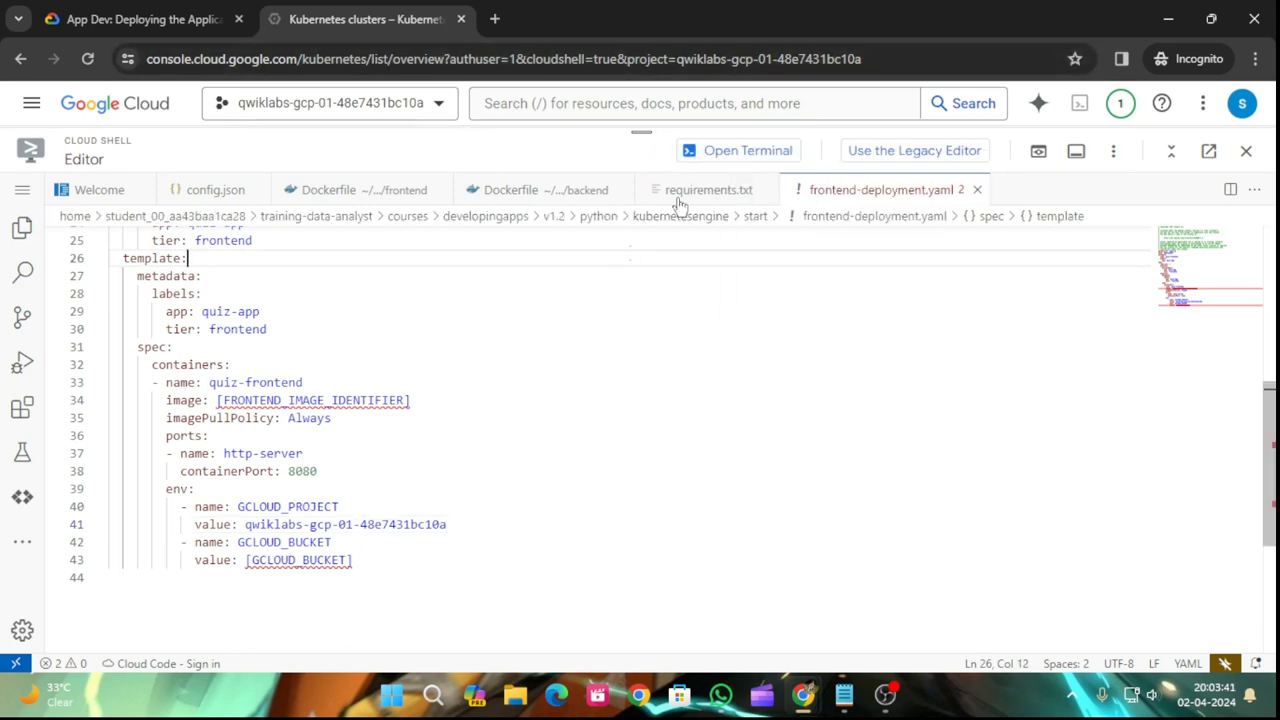
{"action": "right_click", "coordinate": [720, 156]}
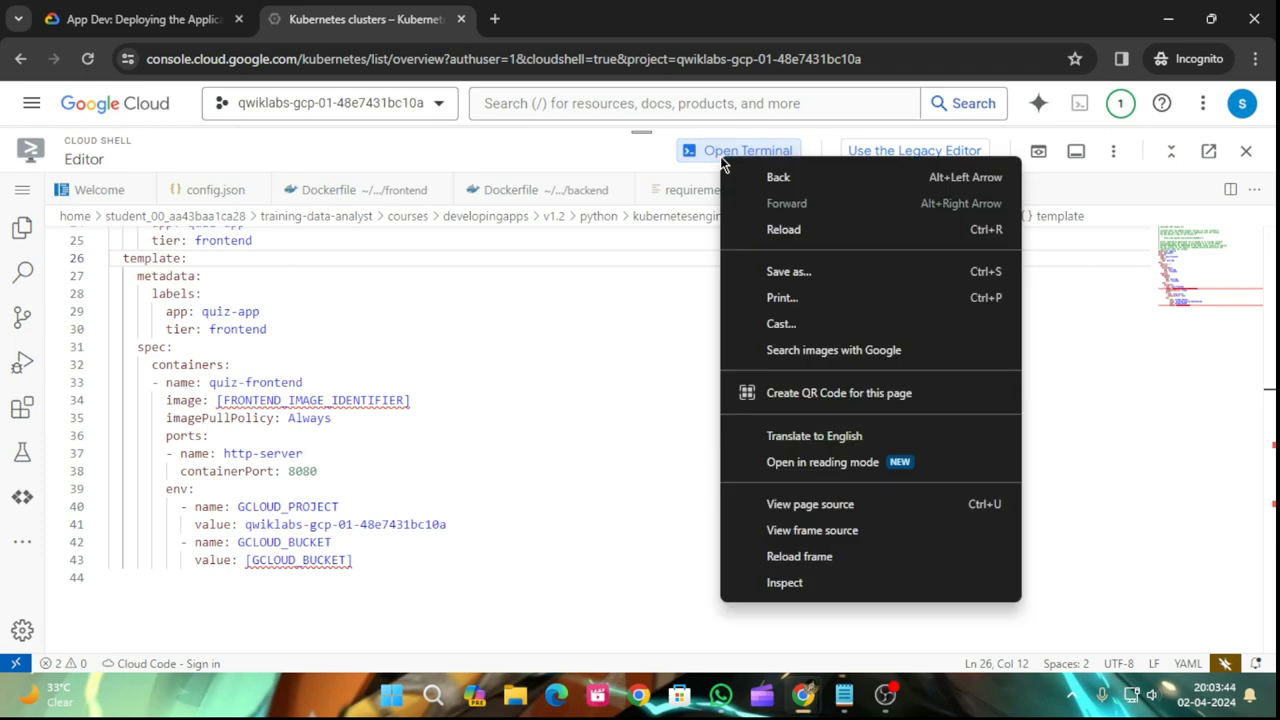
{"action": "left_click", "coordinate": [669, 255]}
{"action": "left_click", "coordinate": [716, 157]}
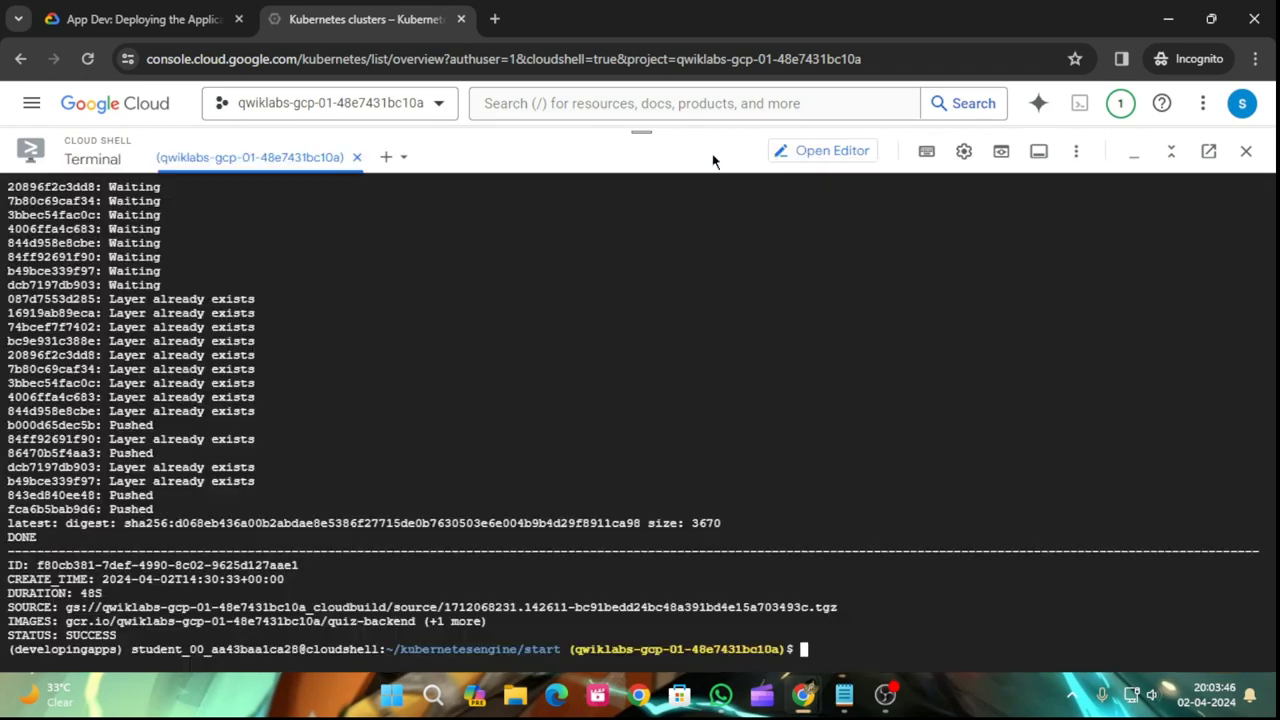
{"action": "key", "text": "ctrl+v"}
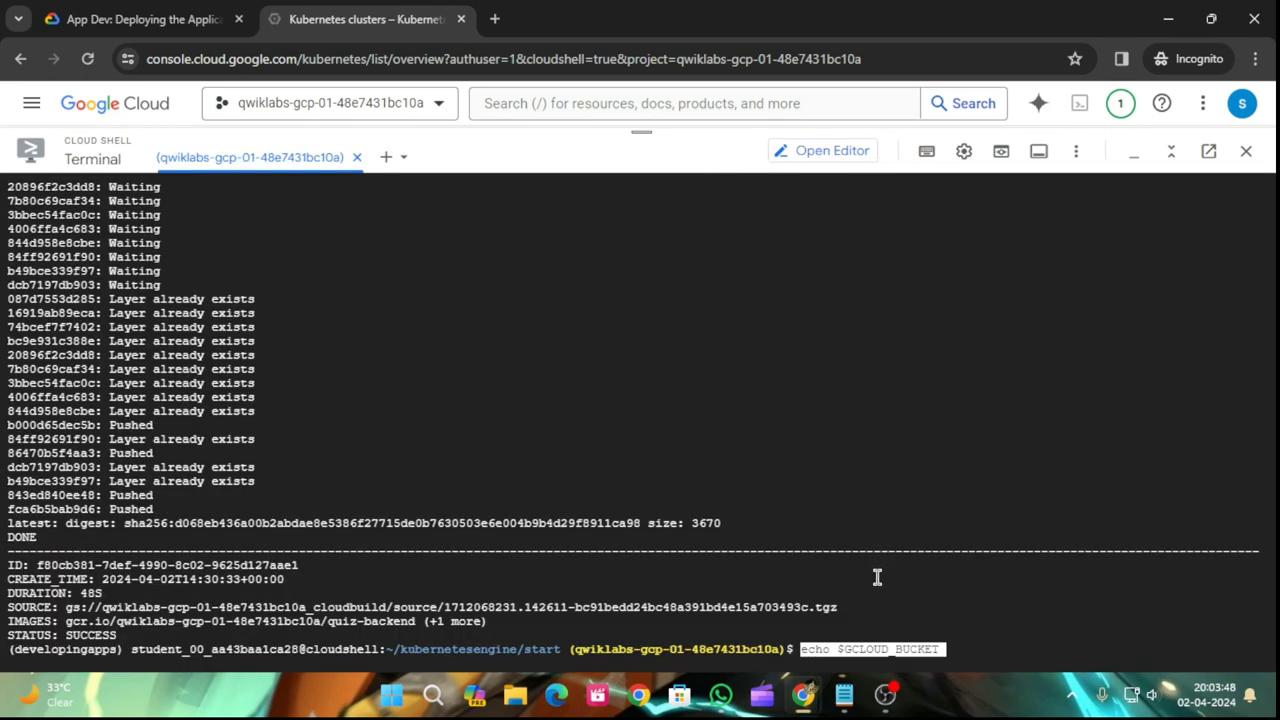
{"action": "key", "text": "Return"}
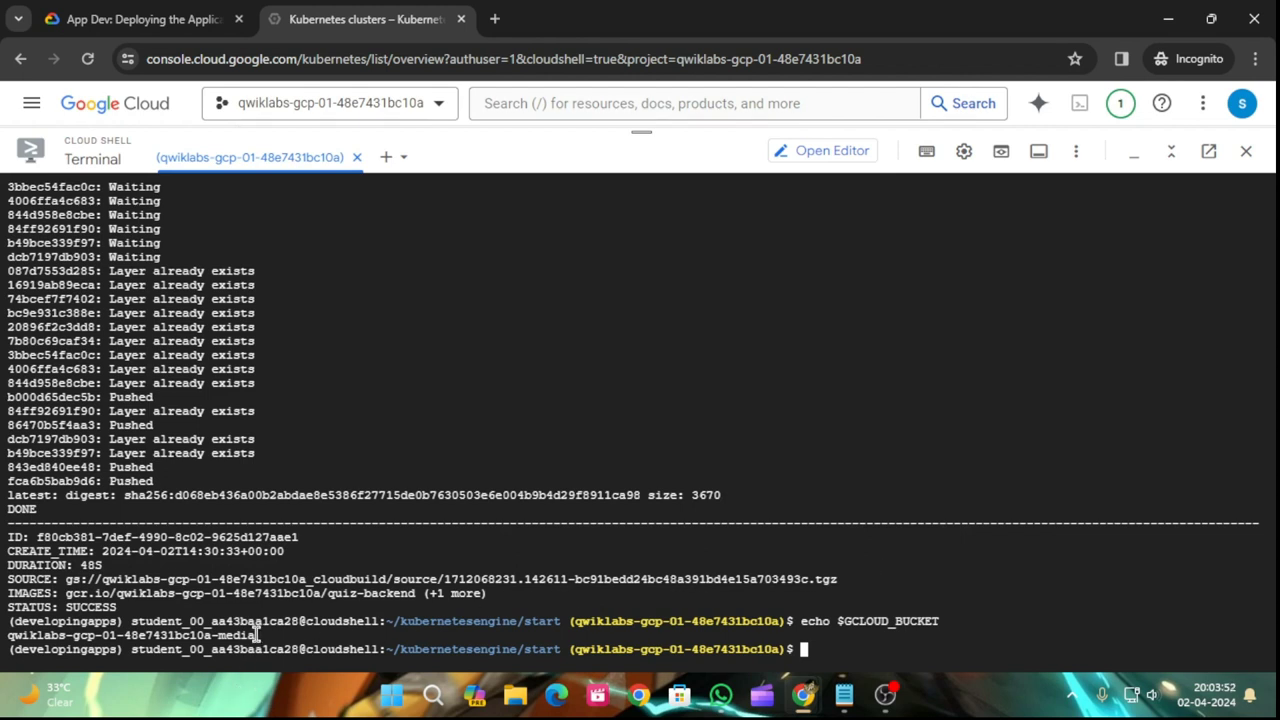
- Copy the bucket name from the terminal output and replace [GCLOUD_BUCKET] in frontend-deployment.yaml with qwiklabs-gcp-01-48e7431bc10a-media
{"action": "left_click_drag", "start_coordinate": [257, 635], "coordinate": [4, 637]}
{"action": "left_click", "coordinate": [808, 150]}
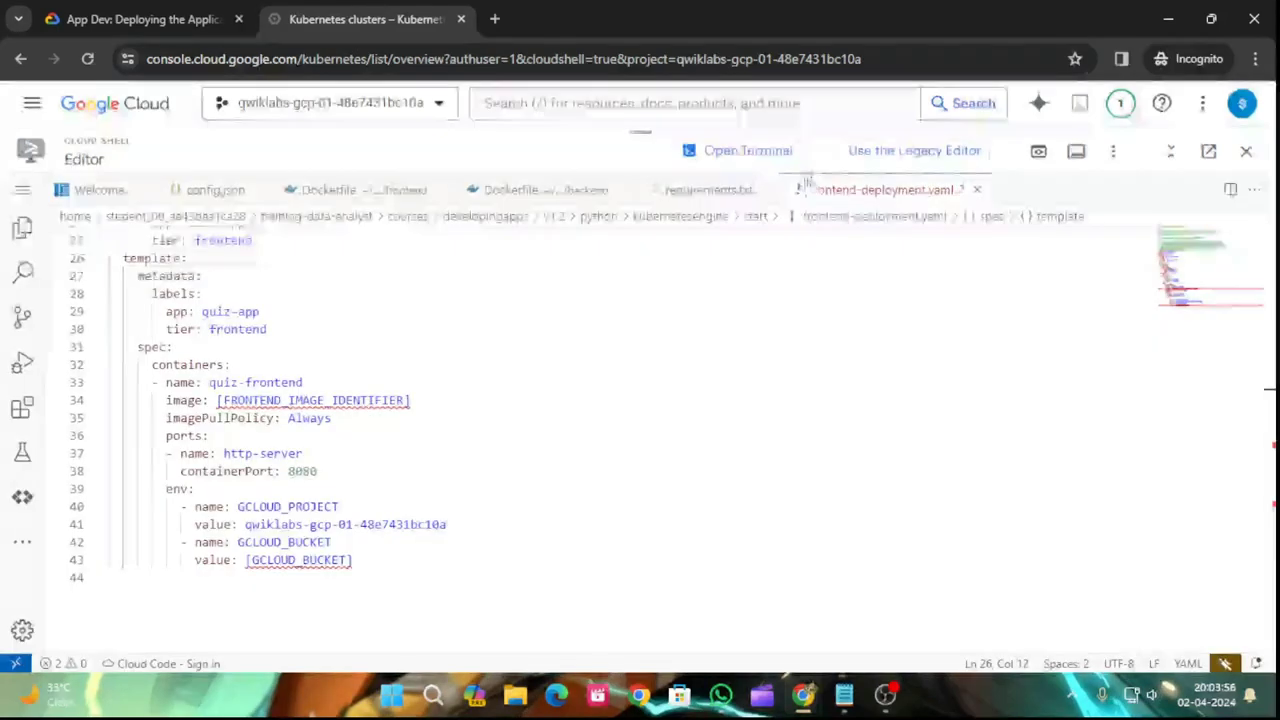
{"action": "left_click_drag", "start_coordinate": [249, 560], "coordinate": [371, 560]}
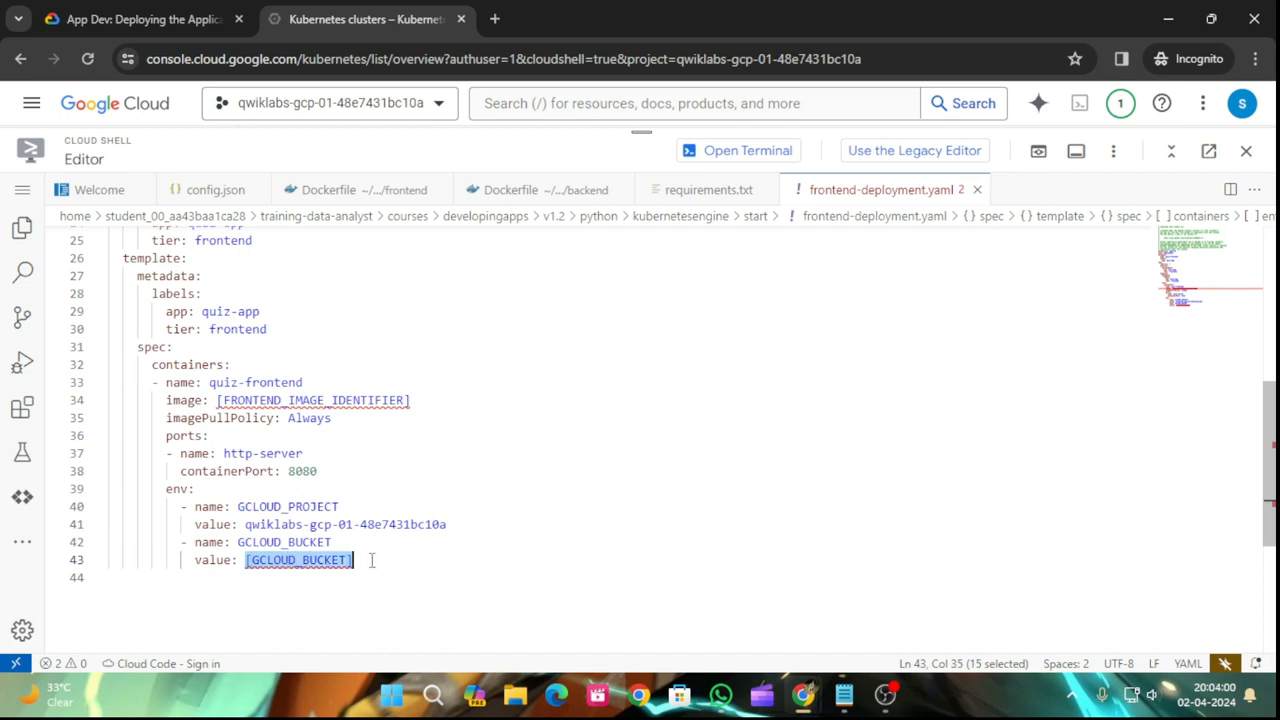
{"action": "key", "text": "ctrl+v"}
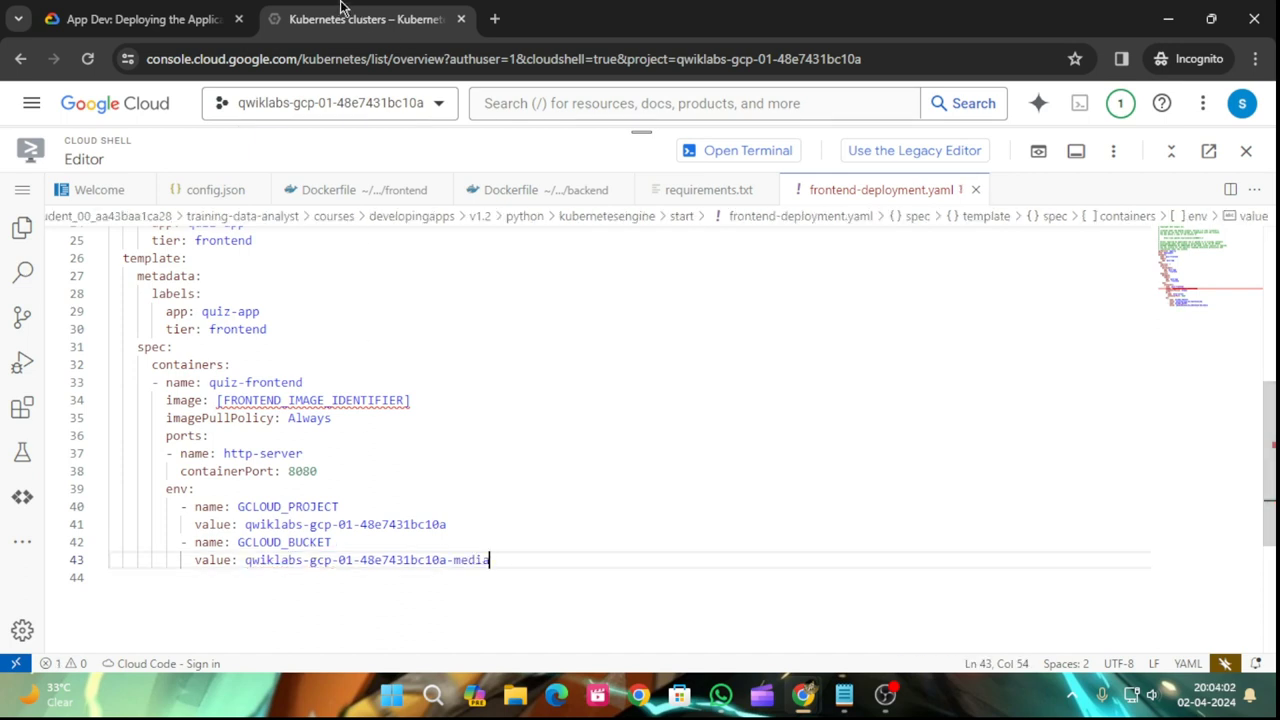
- Replace [FRONTEND_IMAGE_IDENTIFIER] in frontend-deployment.yaml with gcr.io/[Project_ID]/quiz-frontend copied from the lab's placeholder table, and save the file
{"action": "left_click", "coordinate": [133, 18]}
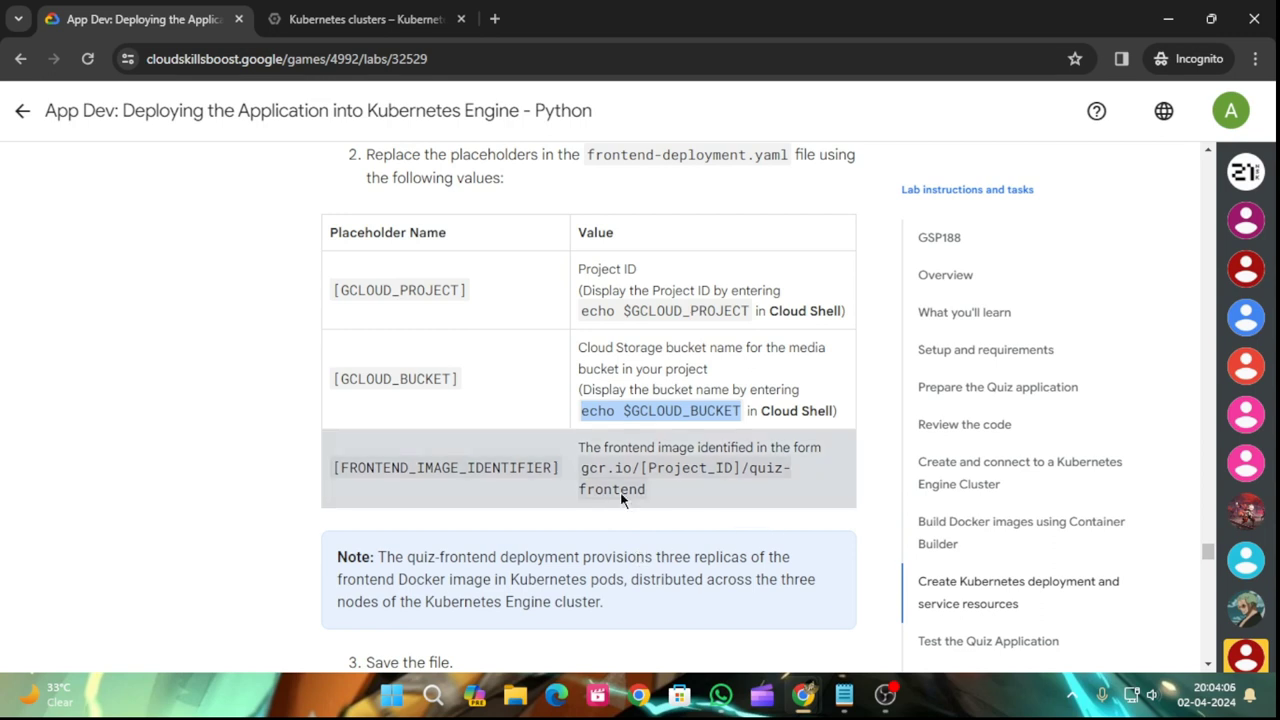
{"action": "left_click_drag", "start_coordinate": [573, 470], "coordinate": [637, 489]}
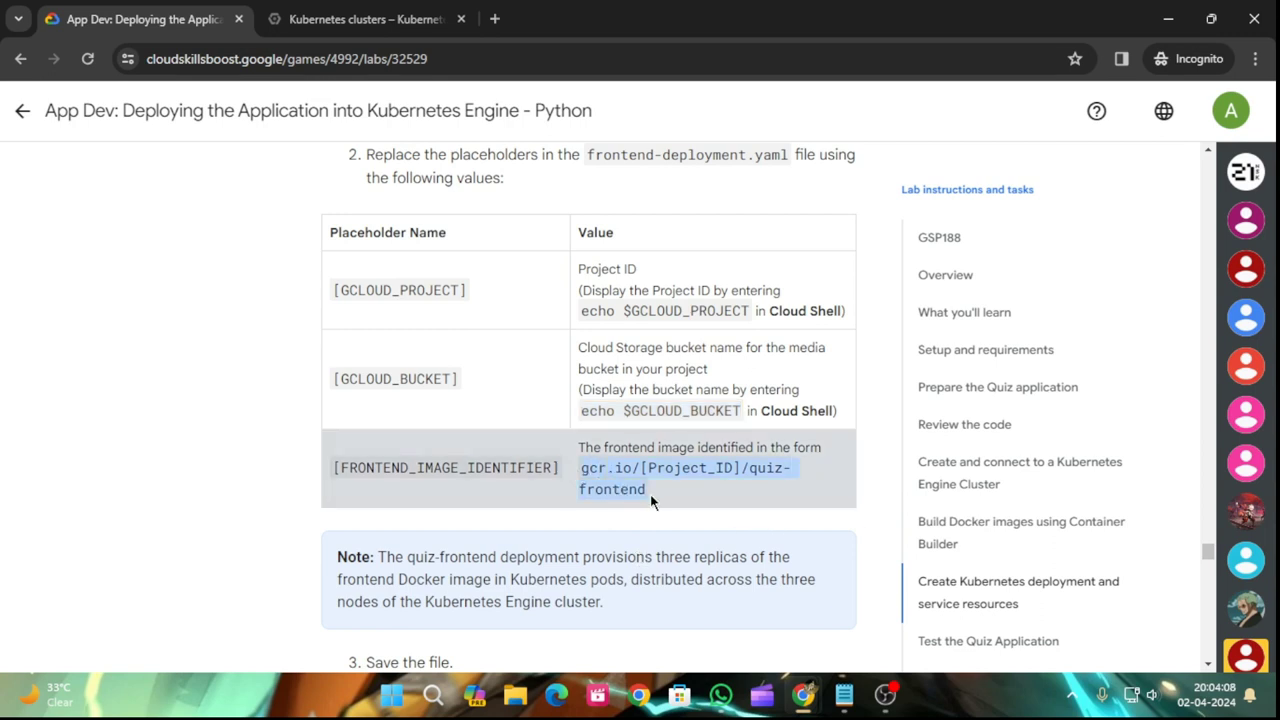
{"action": "left_click", "coordinate": [365, 19]}
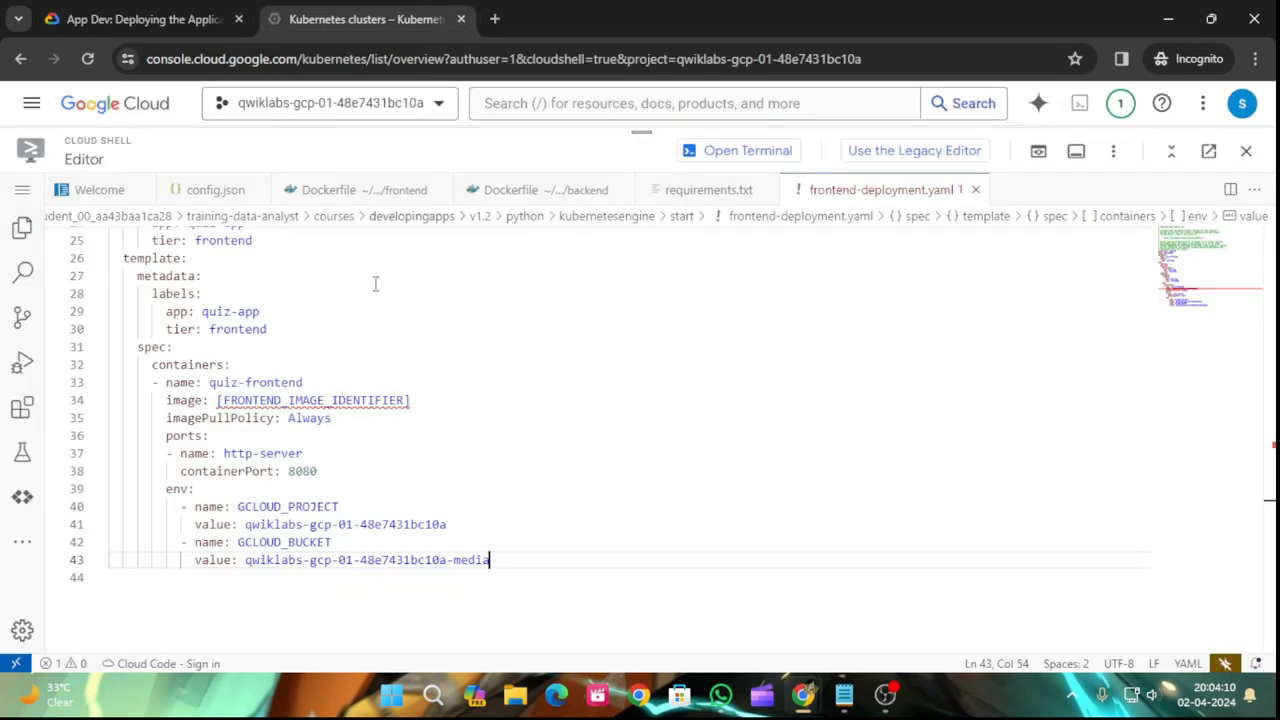
{"action": "left_click_drag", "start_coordinate": [218, 400], "coordinate": [418, 400]}
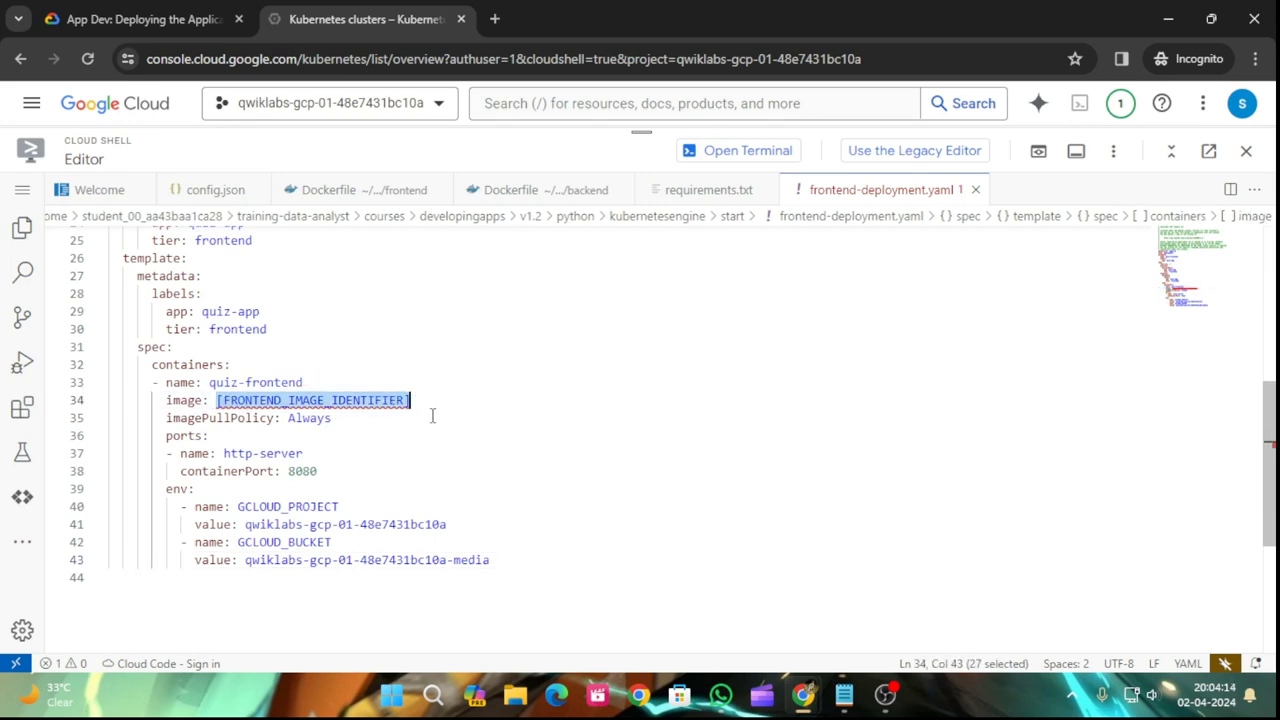
{"action": "type", "text": "gcr.io/[Project_ID]/quiz-frontend"}
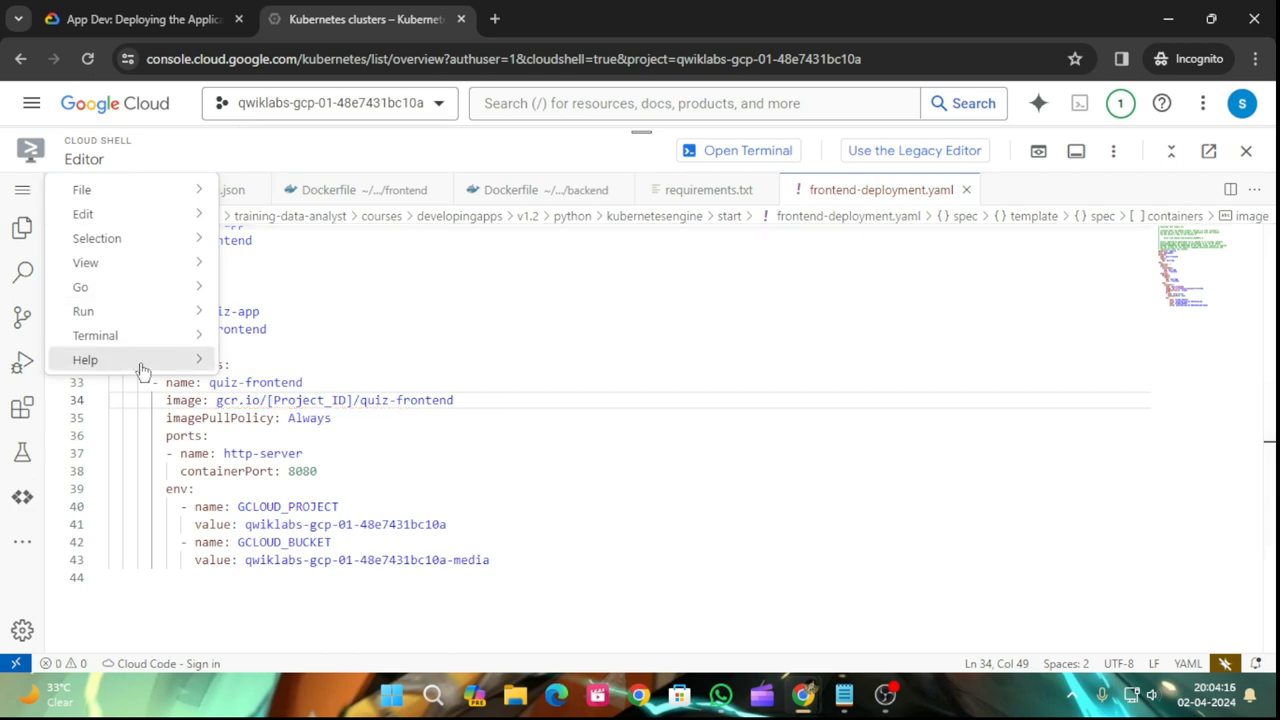
{"action": "mouse_move", "coordinate": [108, 200]}
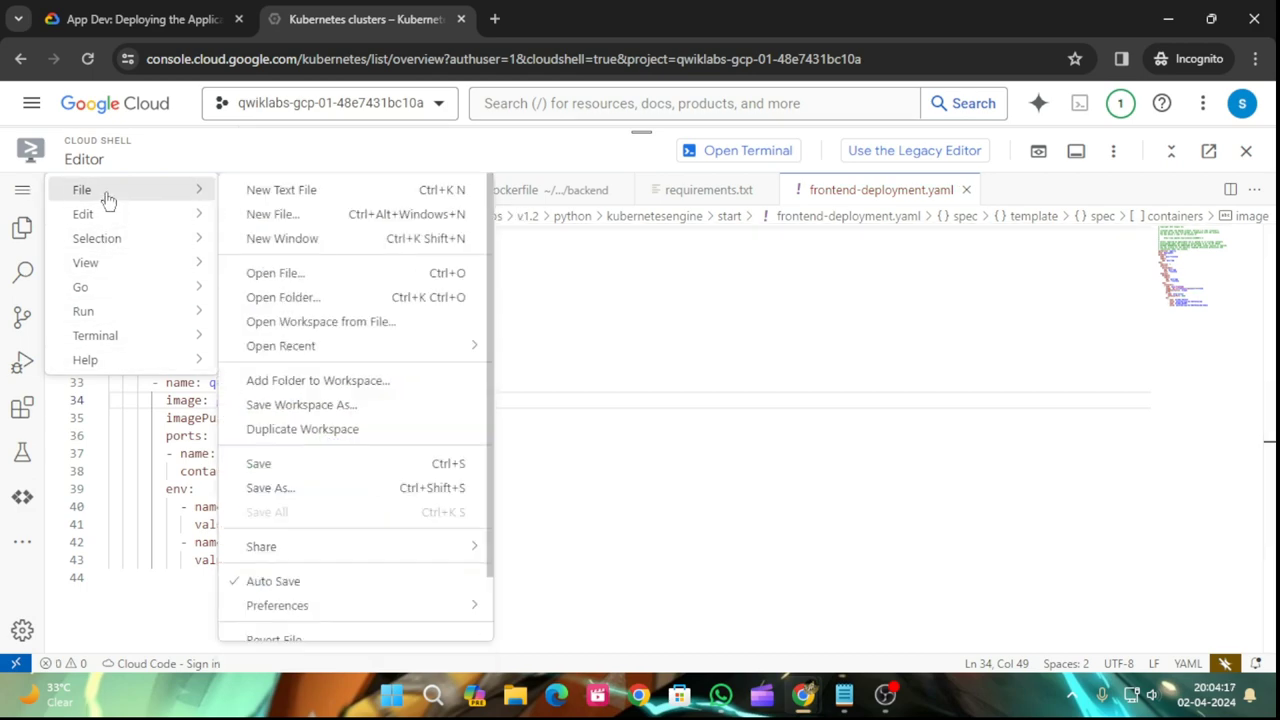
{"action": "left_click", "coordinate": [258, 463]}
- Check the lab's backend placeholder instructions and open backend-deployment.yaml from the kubernetesengine/start folder in the editor
{"action": "left_click", "coordinate": [172, 10]}
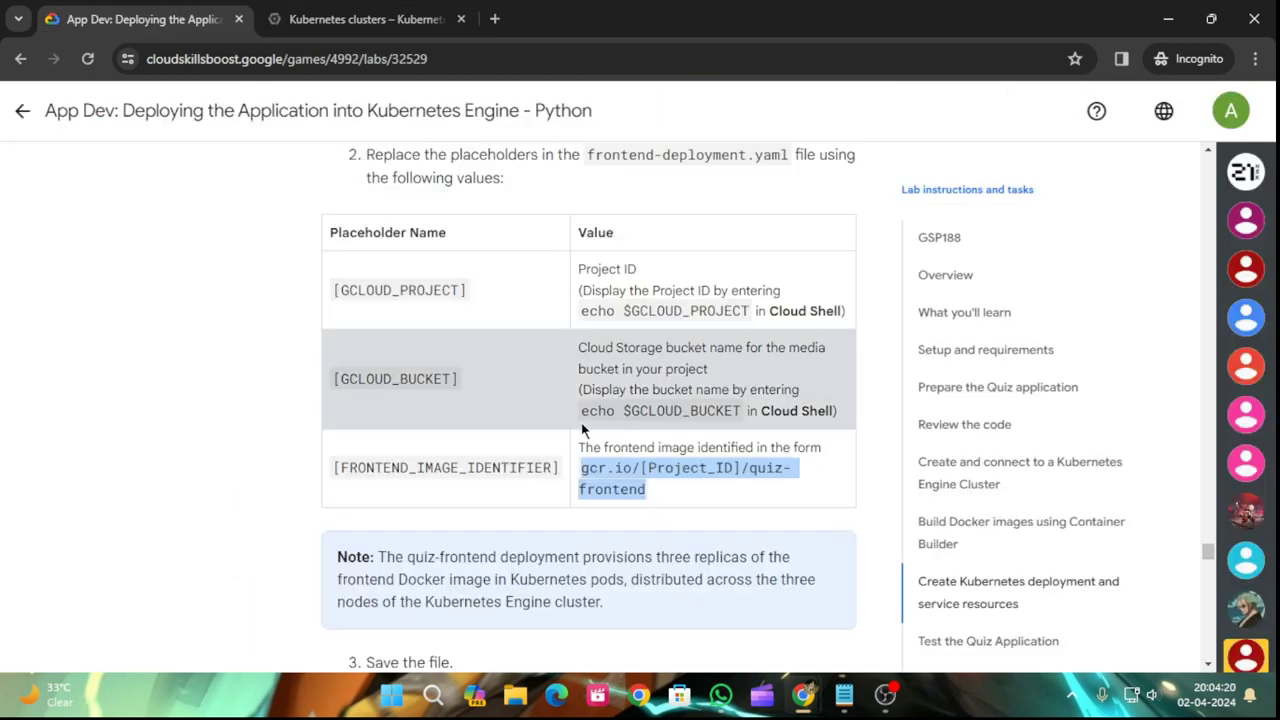
{"action": "scroll", "coordinate": [611, 414], "scroll_direction": "down", "scroll_amount": 8}
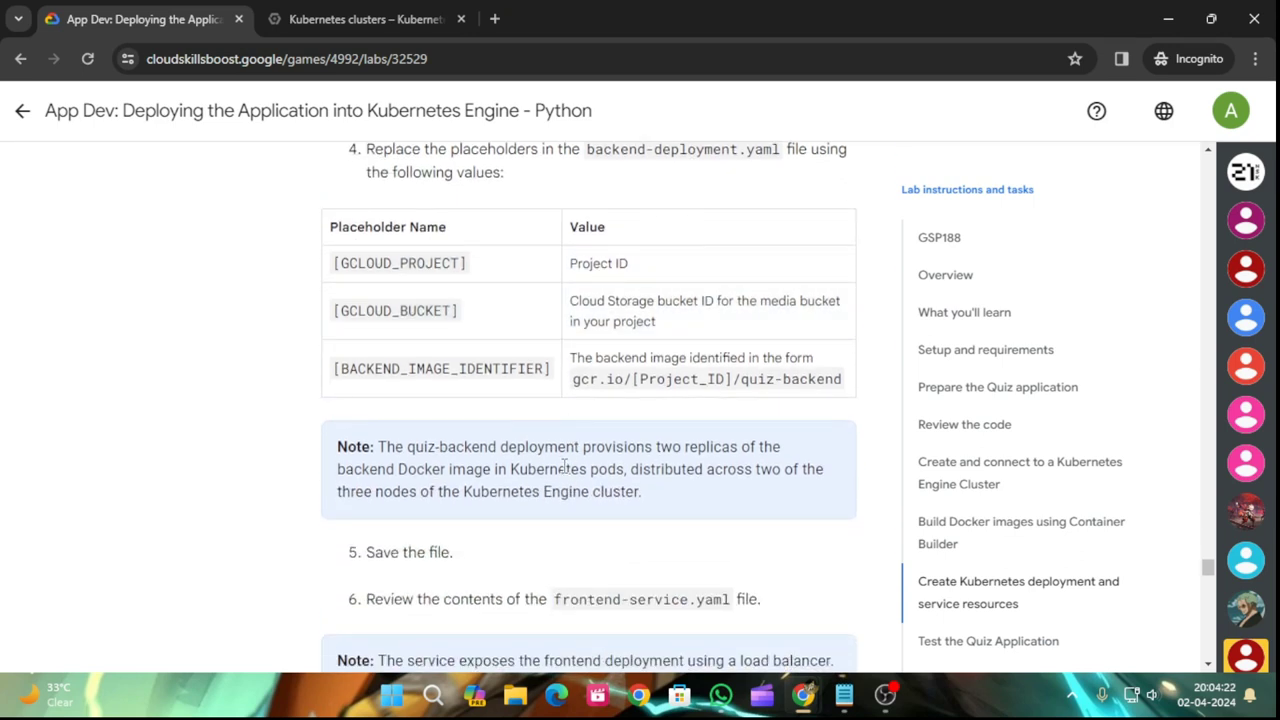
{"action": "scroll", "coordinate": [412, 482], "scroll_direction": "up", "scroll_amount": 3}
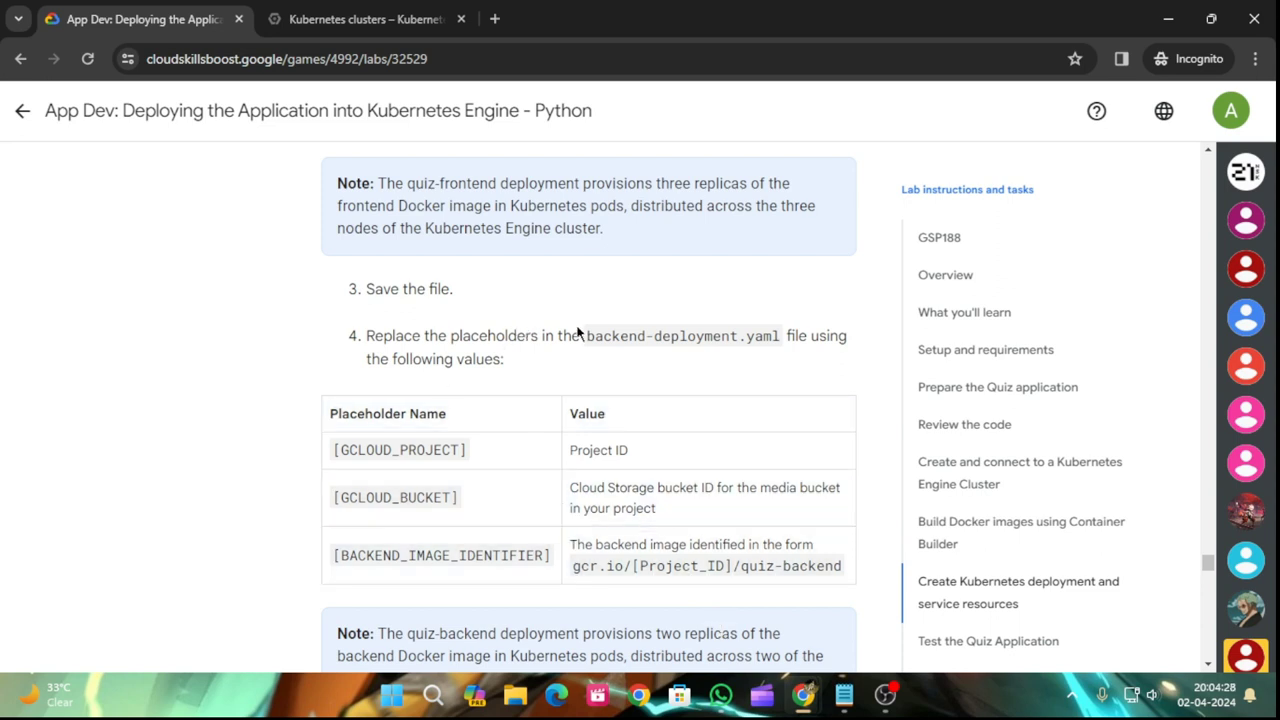
{"action": "left_click", "coordinate": [266, 12]}
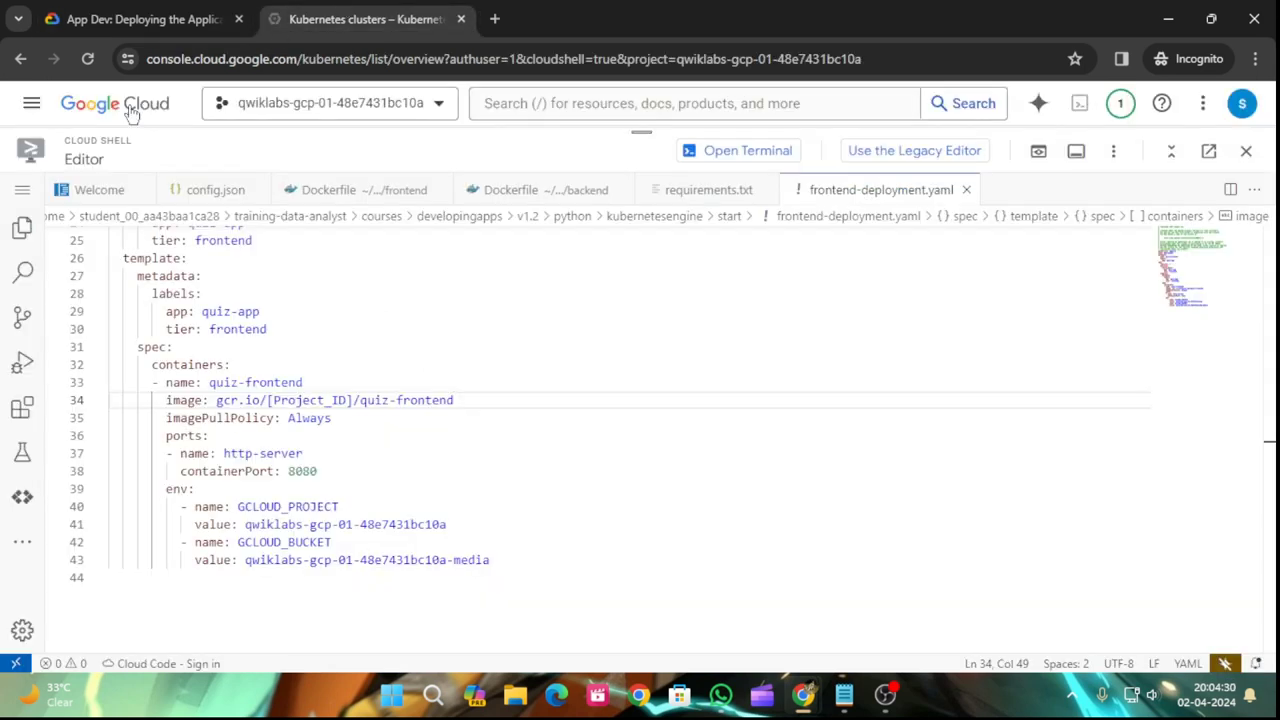
{"action": "left_click", "coordinate": [26, 192]}
{"action": "mouse_move", "coordinate": [80, 189]}
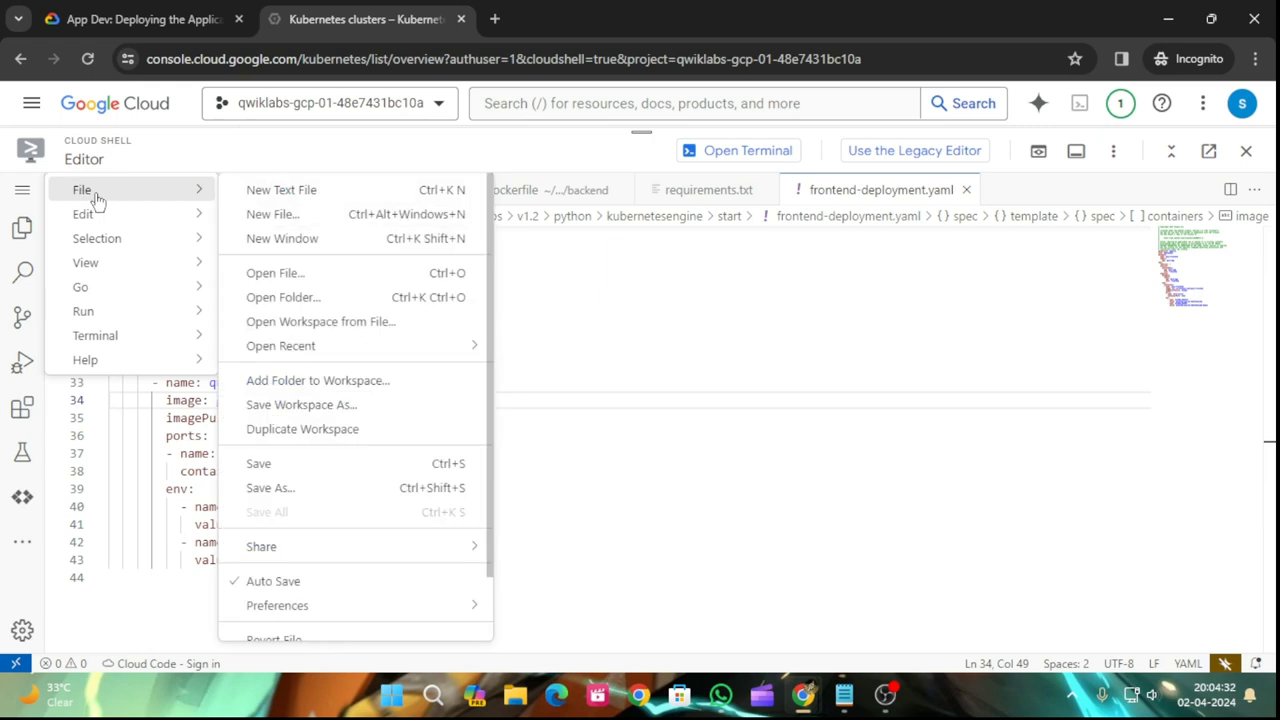
{"action": "left_click", "coordinate": [351, 283]}
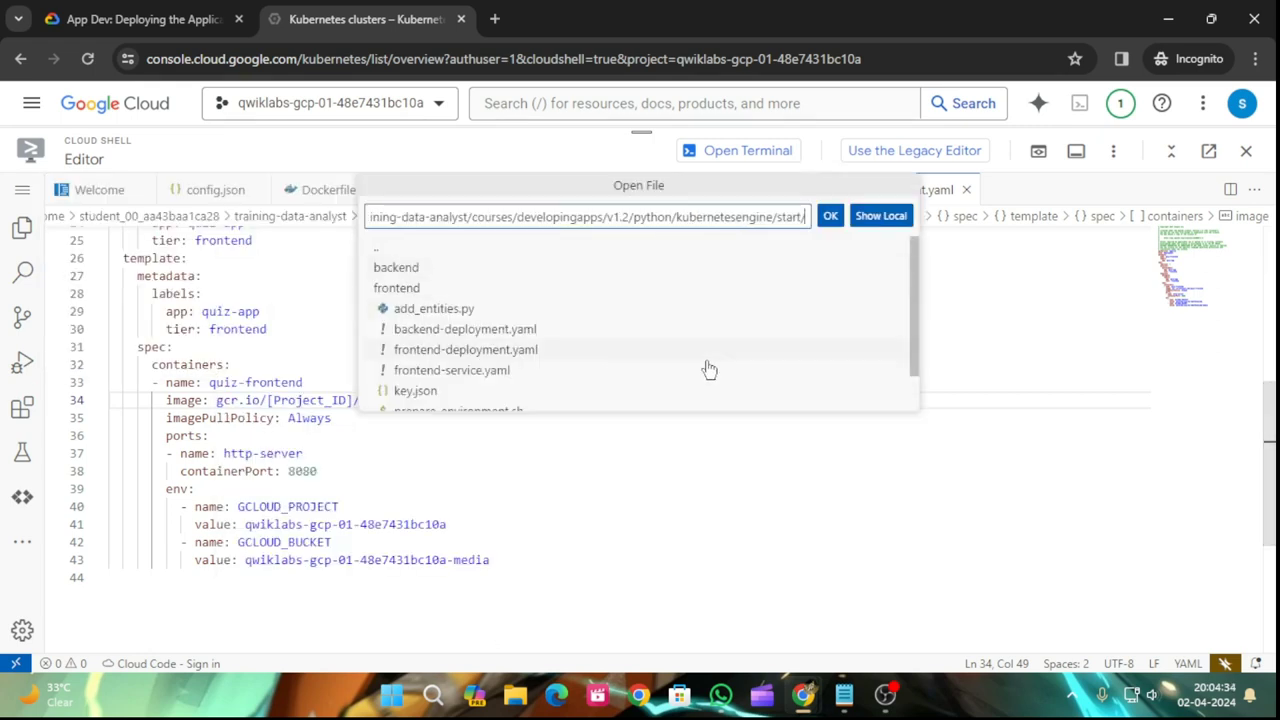
{"action": "double_click", "coordinate": [486, 331]}
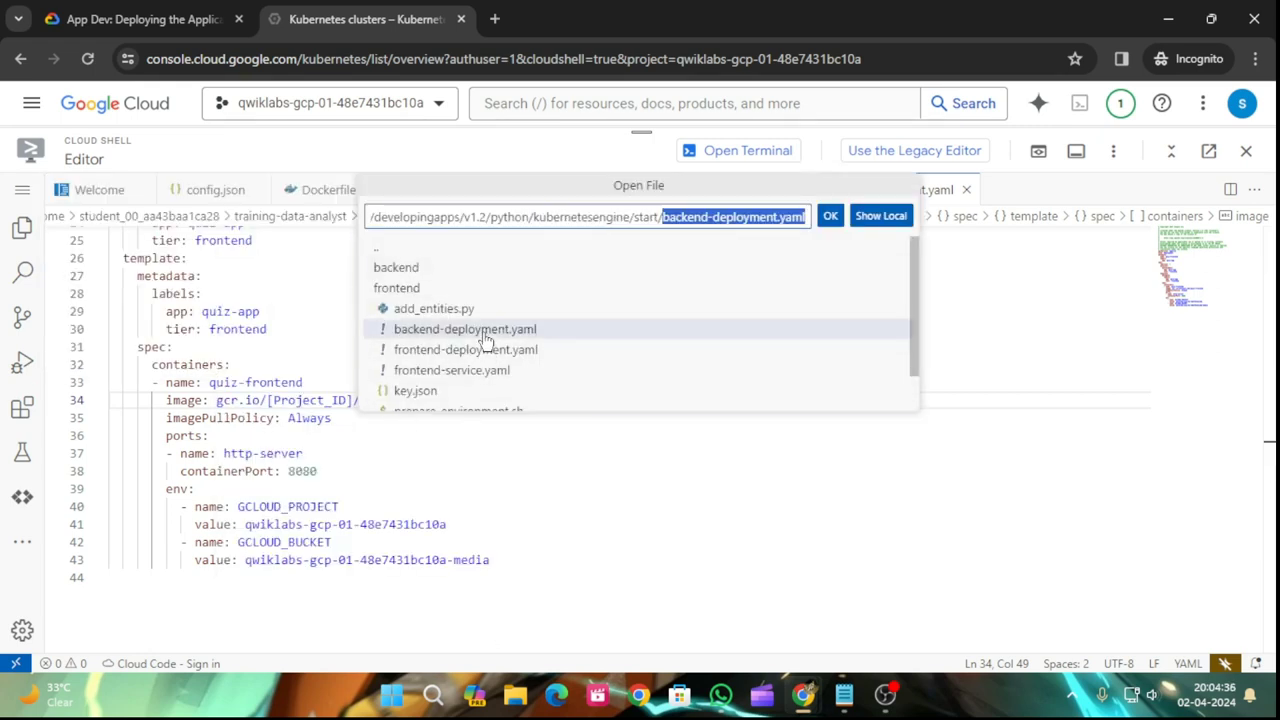
- Copy the Project ID from the lab's credentials and replace [GCLOUD_PROJECT] in backend-deployment.yaml with qwiklabs-gcp-01-48e7431bc10a
{"action": "left_click", "coordinate": [63, 8]}
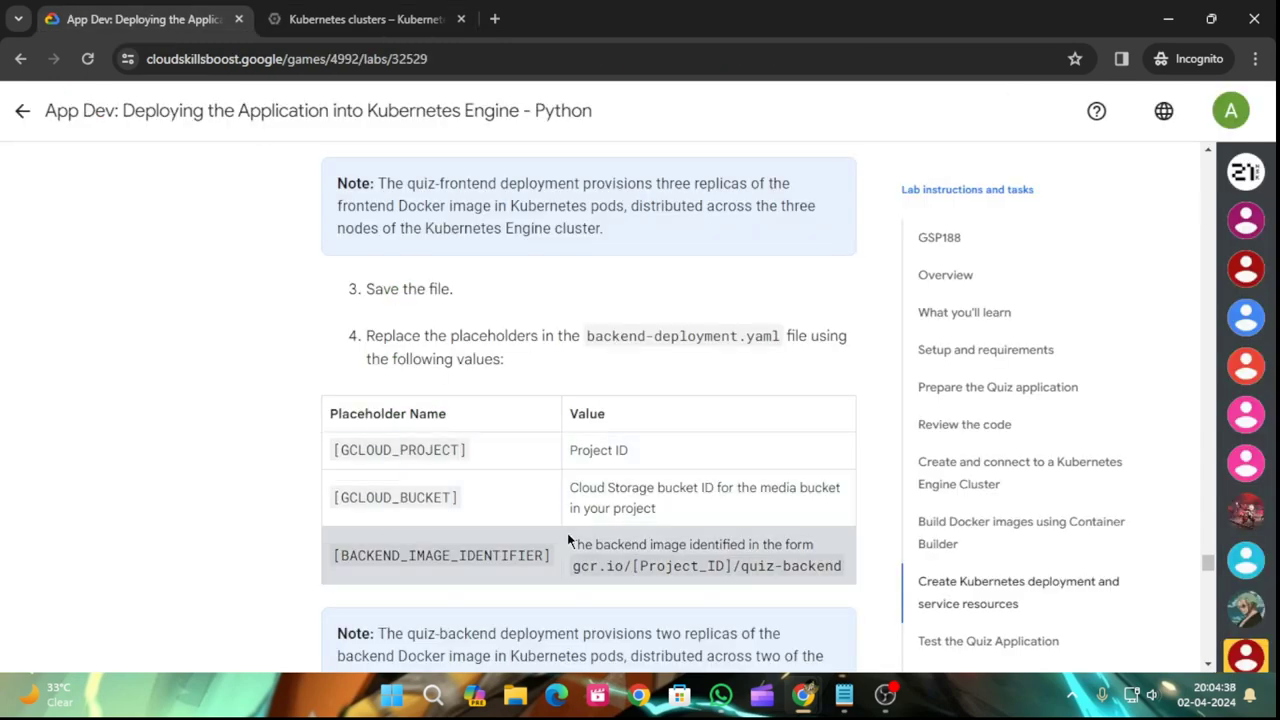
{"action": "left_click", "coordinate": [387, 10]}
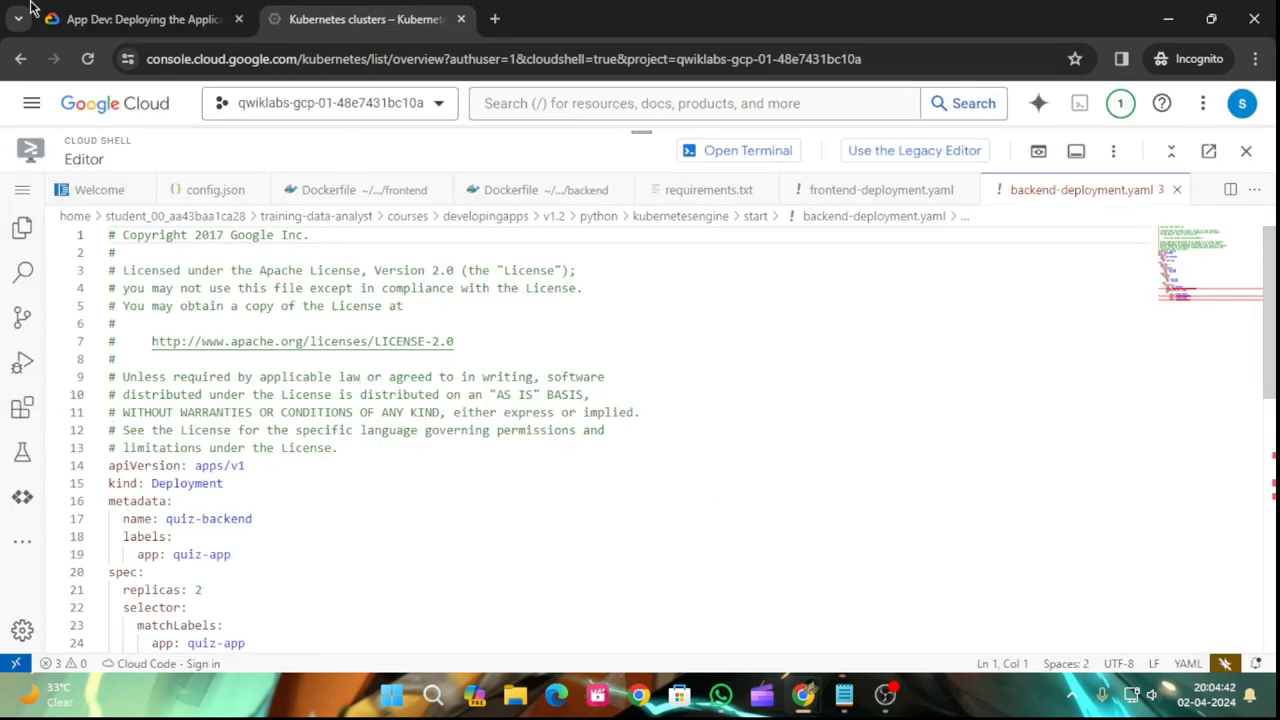
{"action": "left_click", "coordinate": [100, 10]}
{"action": "left_click", "coordinate": [935, 242]}
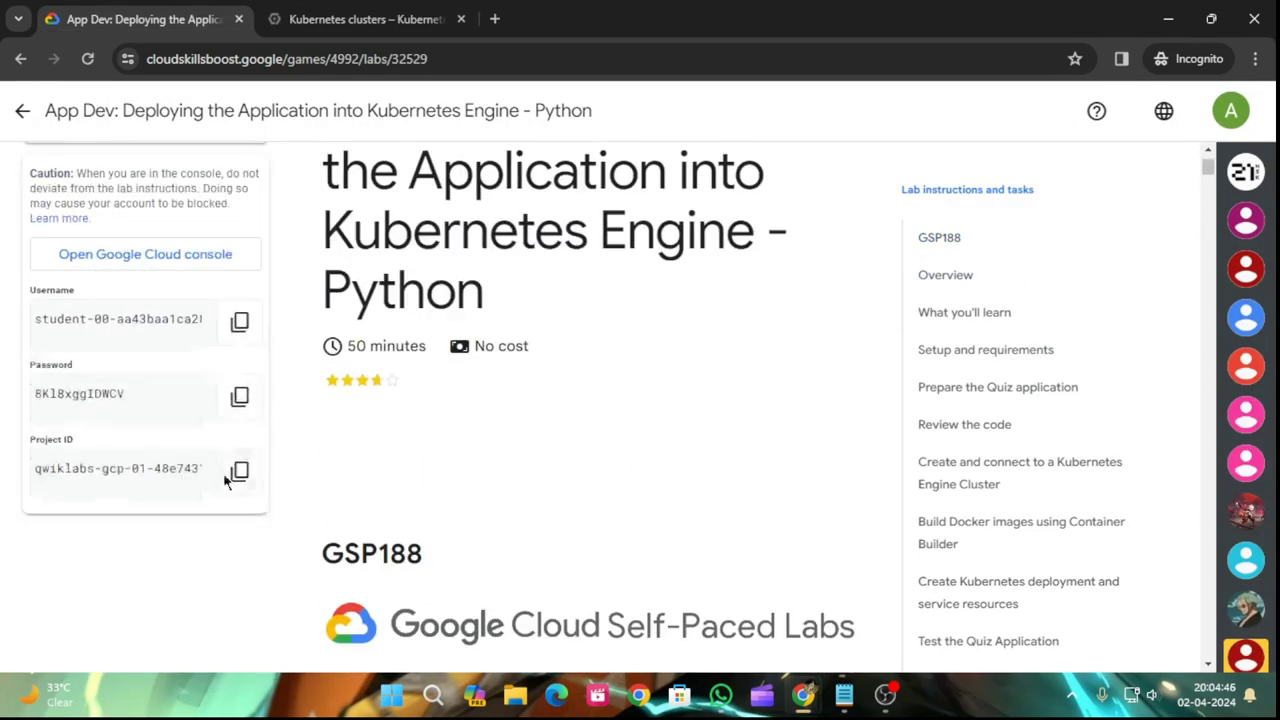
{"action": "left_click", "coordinate": [239, 471]}
{"action": "left_click", "coordinate": [365, 19]}
{"action": "scroll", "coordinate": [360, 525], "scroll_direction": "down", "scroll_amount": 6}
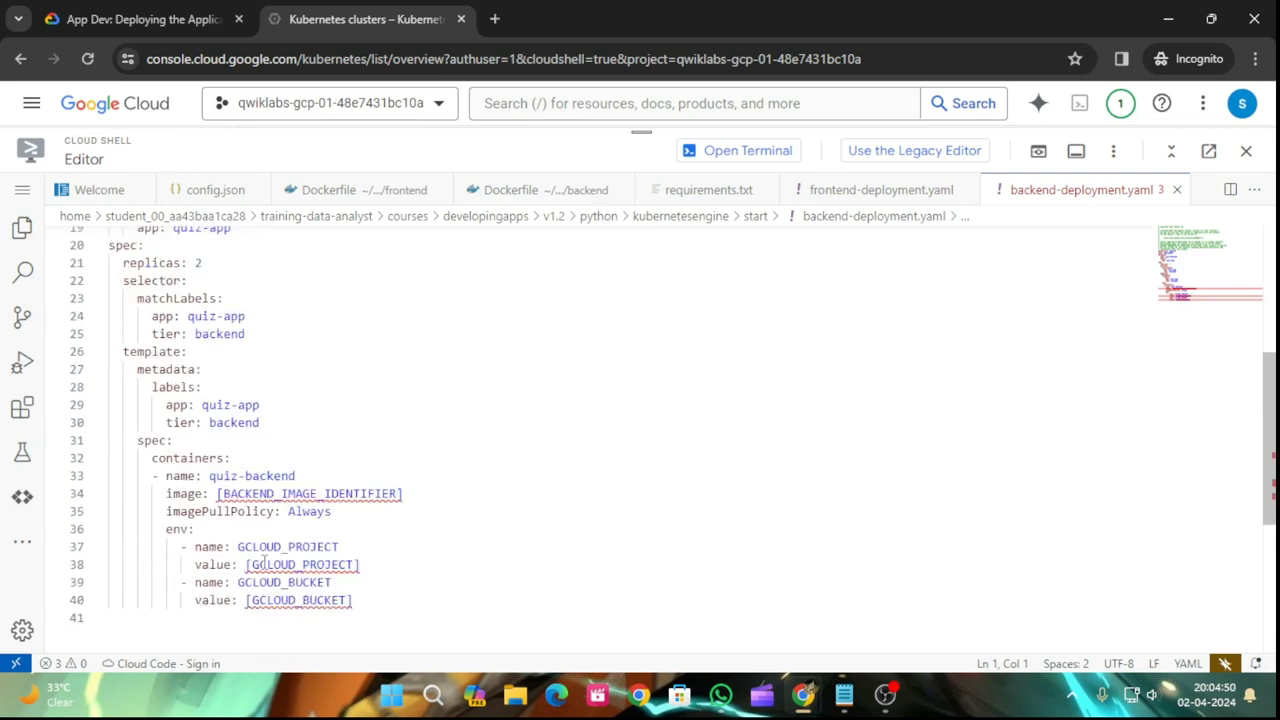
{"action": "left_click_drag", "start_coordinate": [246, 565], "coordinate": [388, 568]}
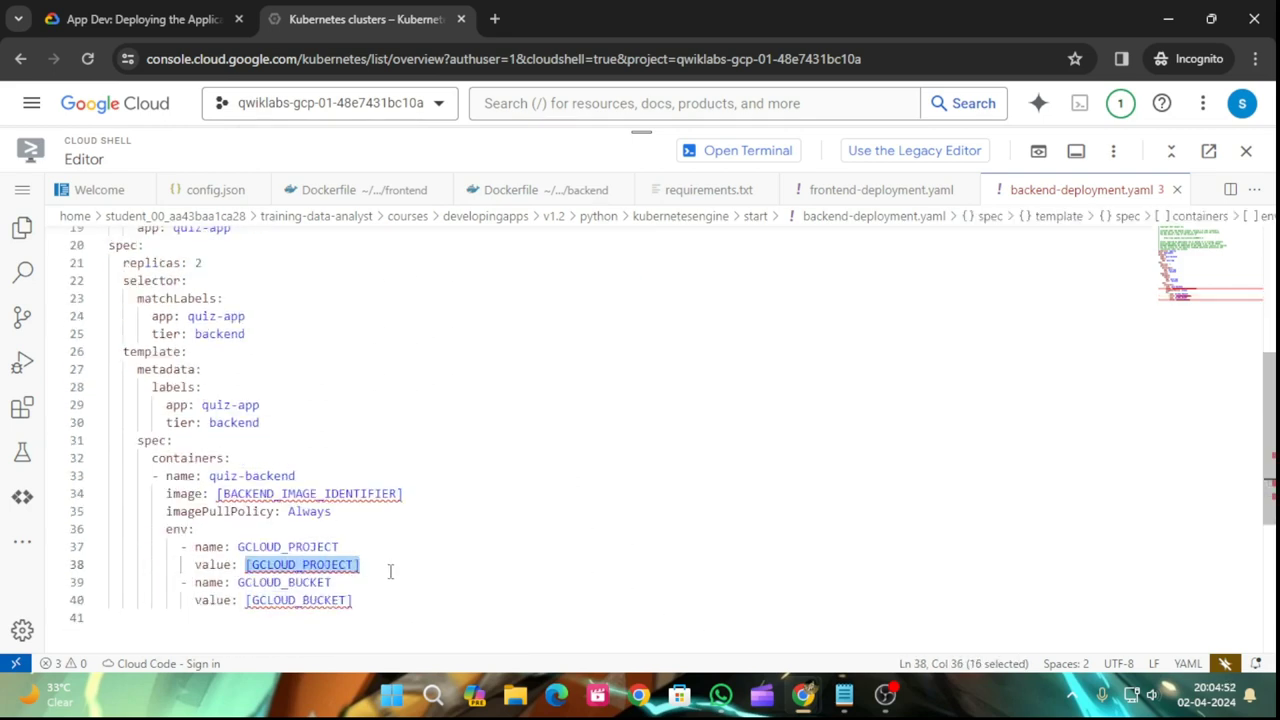
{"action": "key", "text": "ctrl+v"}
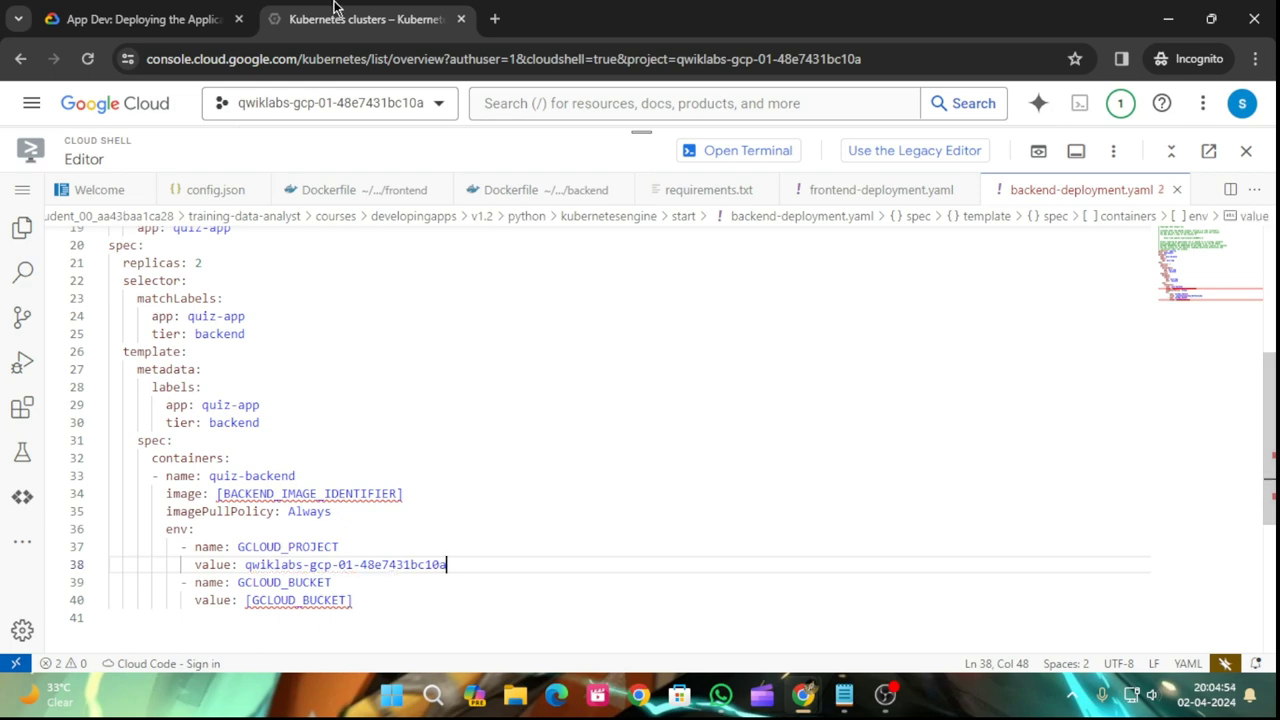
- Copy the bucket name from the terminal output and replace [GCLOUD_BUCKET] in backend-deployment.yaml with qwiklabs-gcp-01-48e7431bc10a-media
{"action": "left_click", "coordinate": [720, 154]}
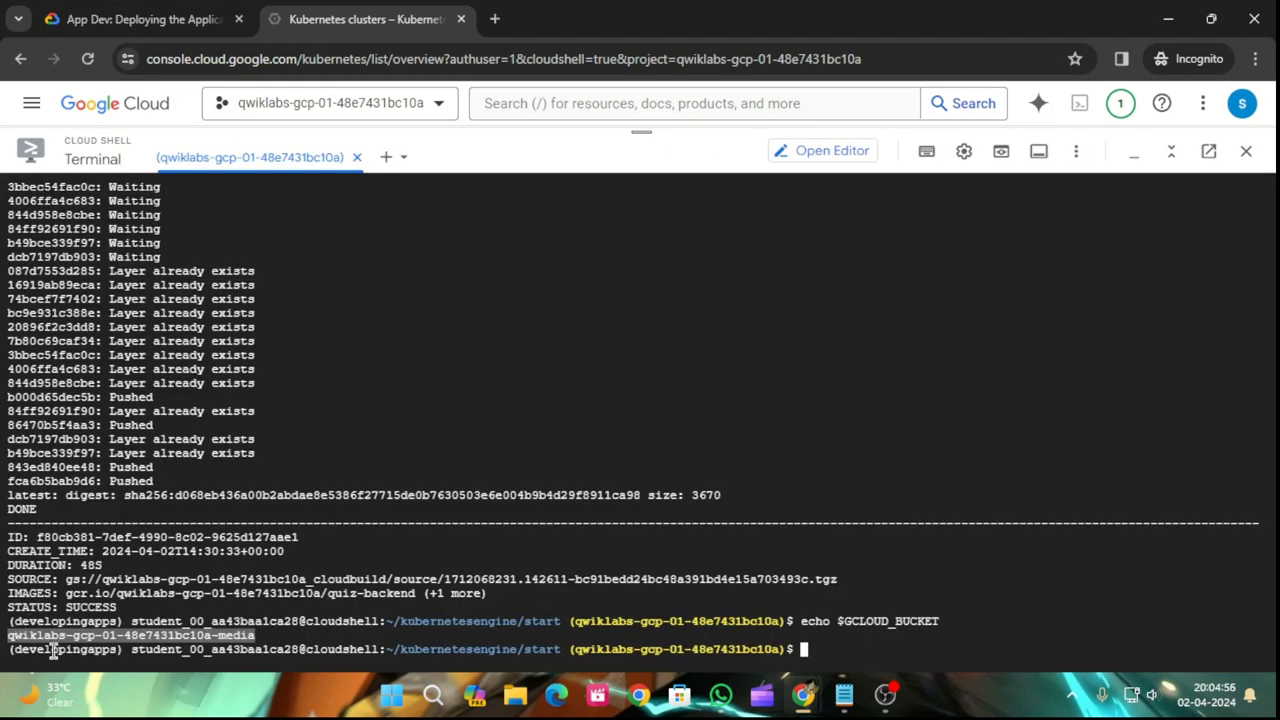
{"action": "left_click_drag", "start_coordinate": [258, 635], "coordinate": [88, 617]}
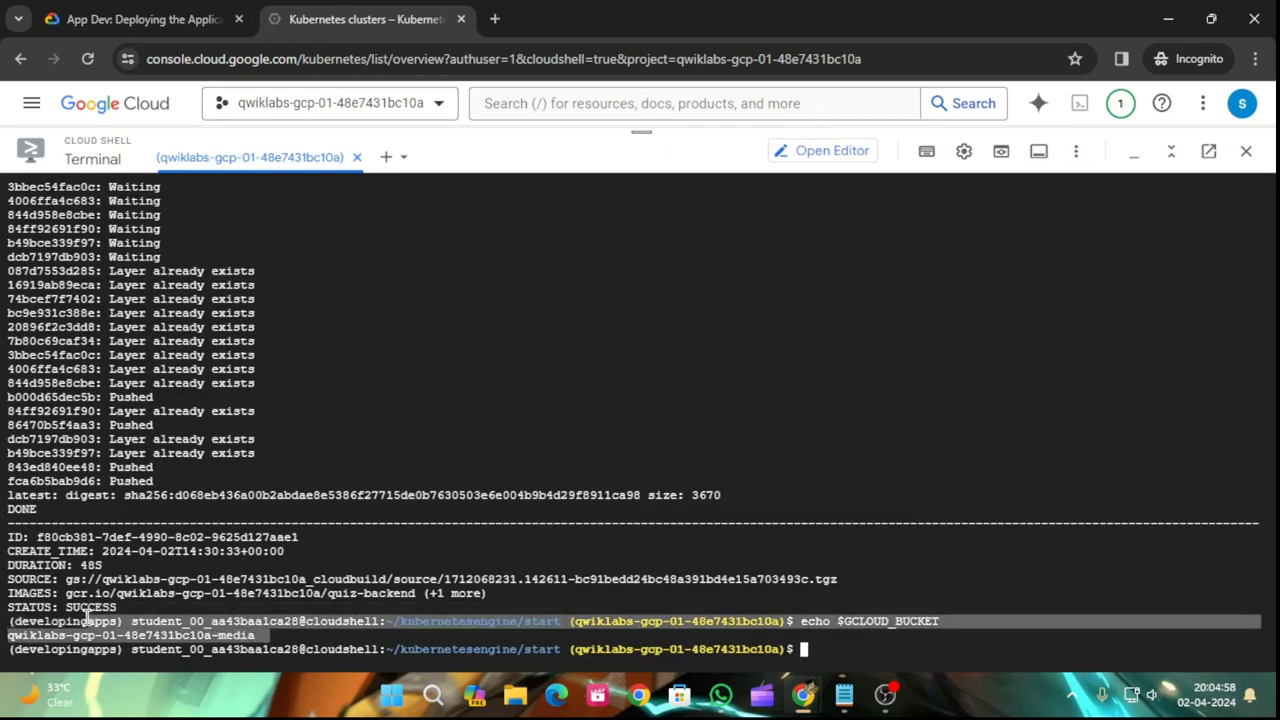
{"action": "left_click", "coordinate": [12, 636]}
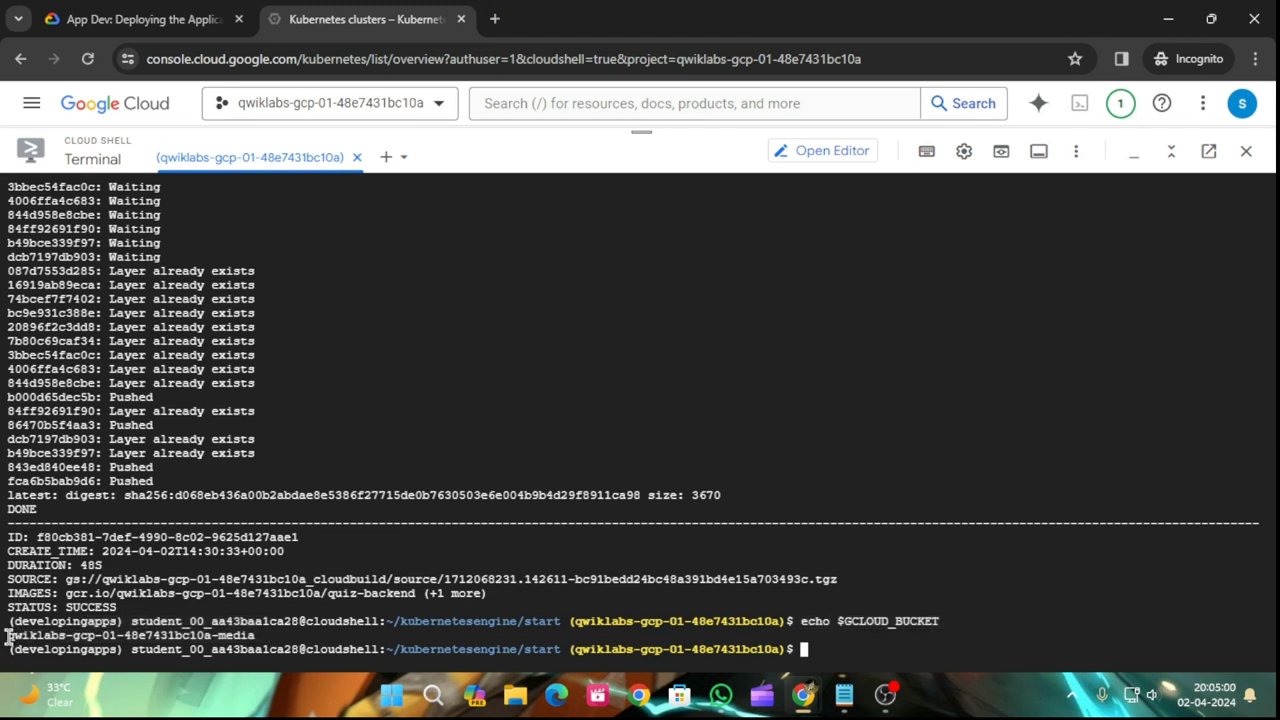
{"action": "left_click_drag", "start_coordinate": [8, 636], "coordinate": [259, 637]}
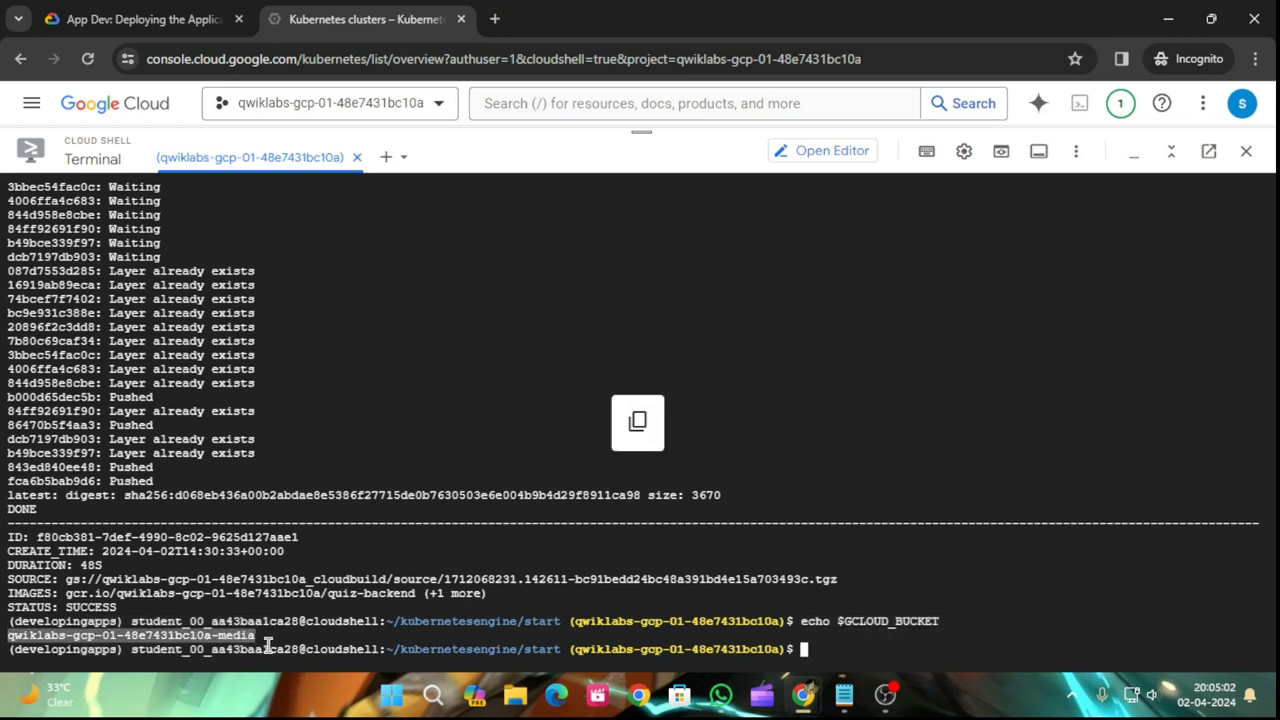
{"action": "left_click", "coordinate": [800, 154]}
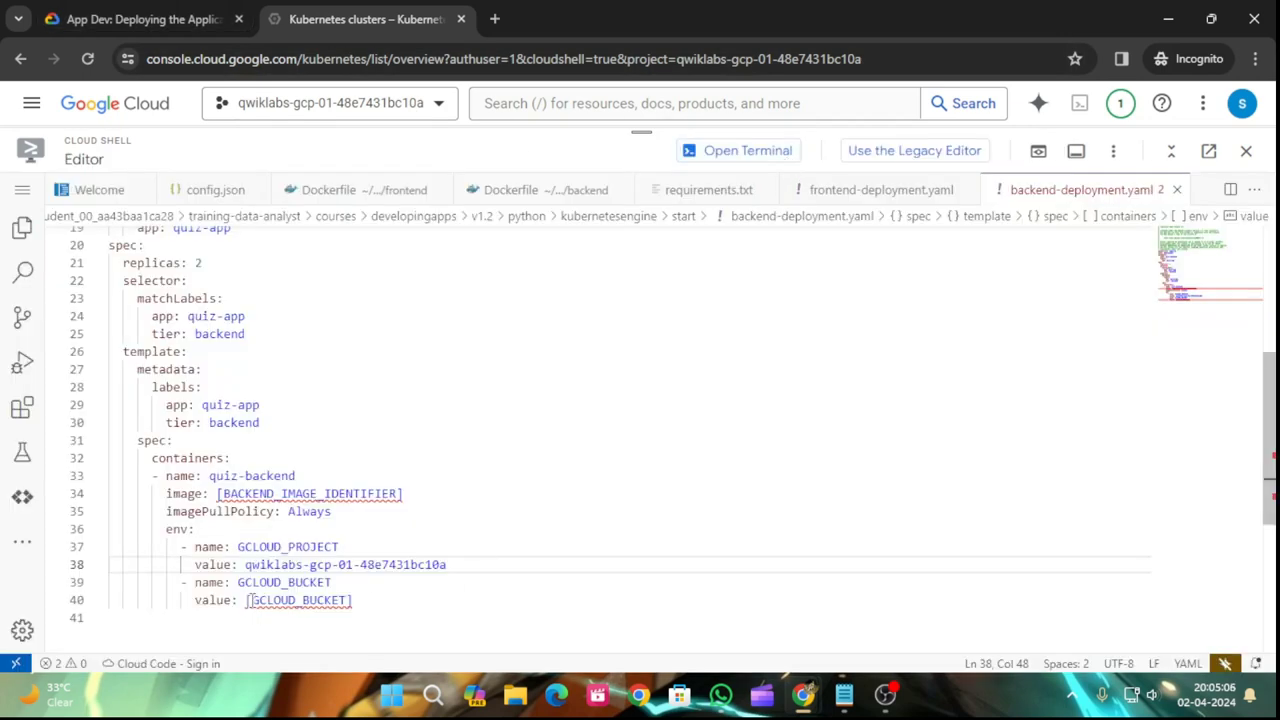
{"action": "left_click_drag", "start_coordinate": [248, 600], "coordinate": [359, 597]}
{"action": "key", "text": "ctrl+v"}
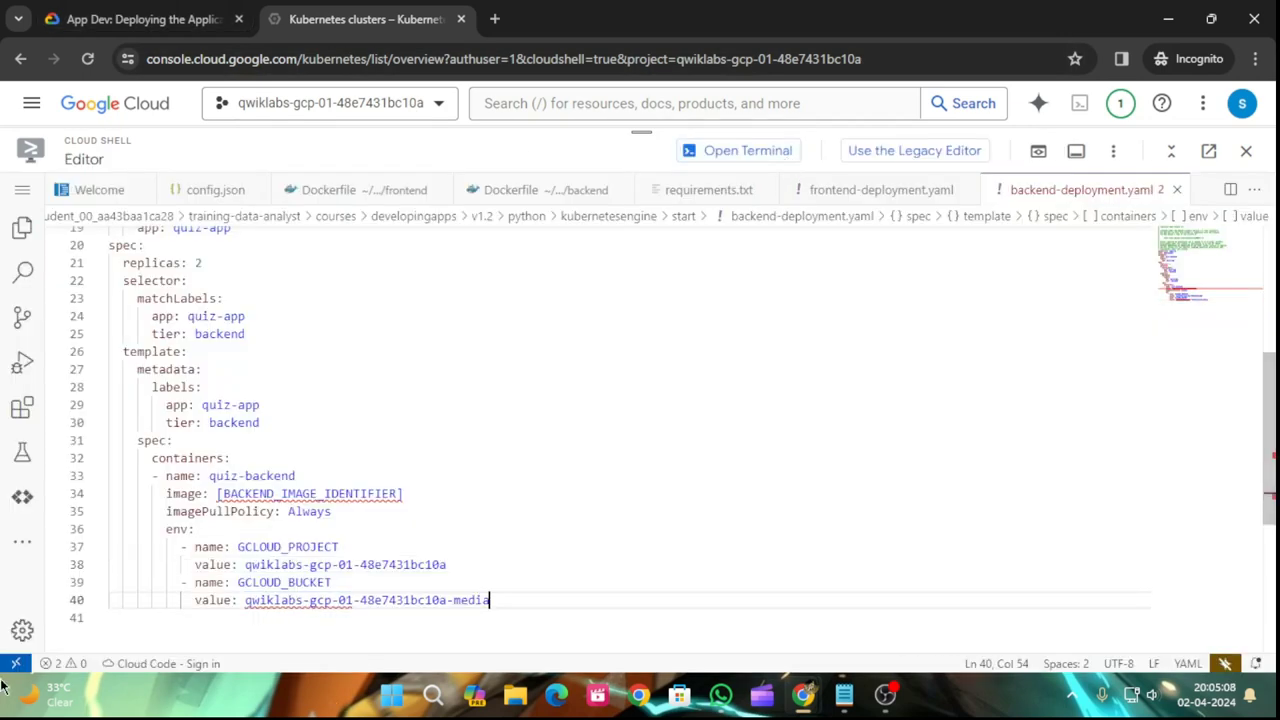
- Replace [BACKEND_IMAGE_IDENTIFIER] in backend-deployment.yaml with gcr.io/[Project_ID]/quiz-backend copied from the lab's backend placeholder table, and save the file
{"action": "key", "text": "ctrl+shift+Tab"}
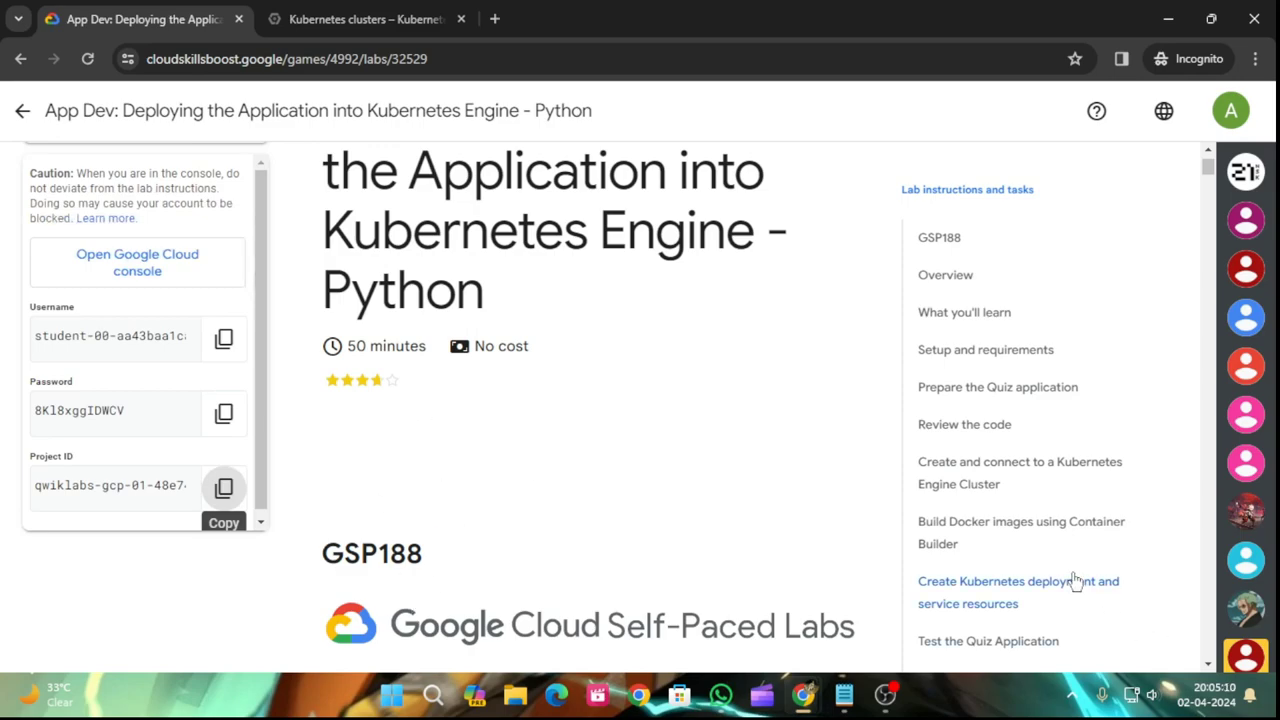
{"action": "left_click", "coordinate": [983, 583]}
{"action": "scroll", "coordinate": [594, 564], "scroll_direction": "down", "scroll_amount": 10}
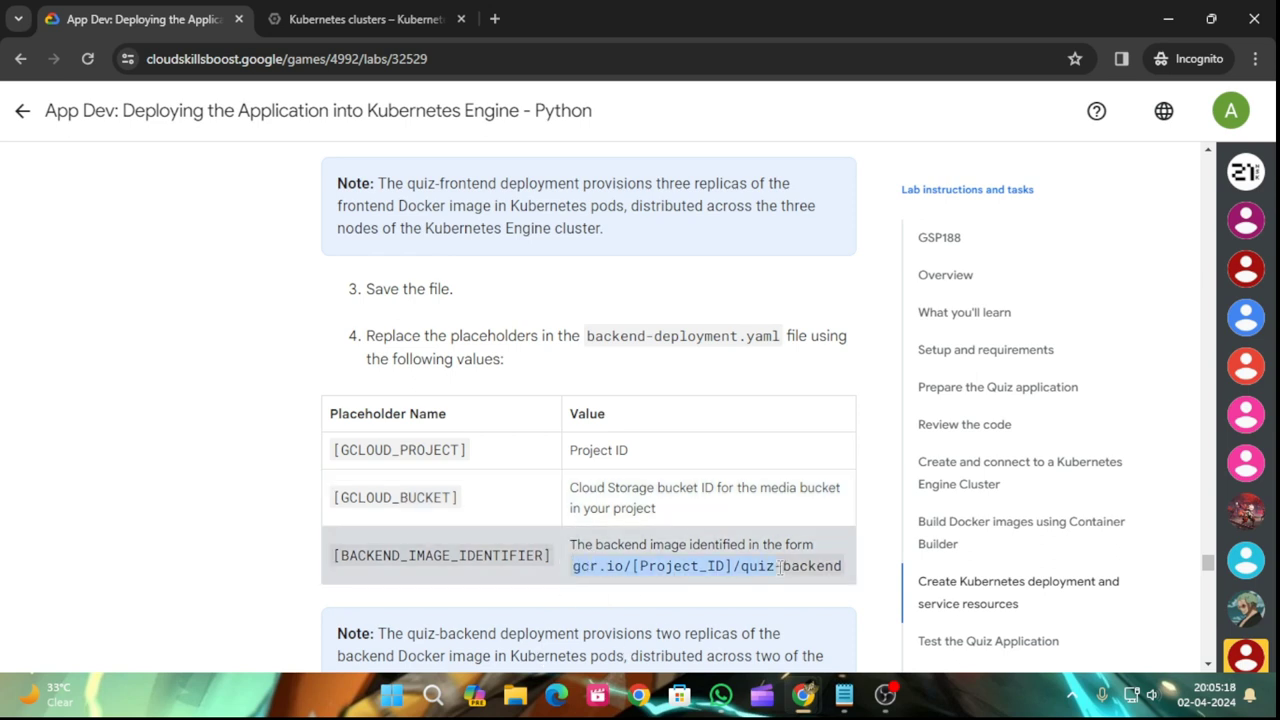
{"action": "left_click_drag", "start_coordinate": [836, 566], "coordinate": [843, 566]}
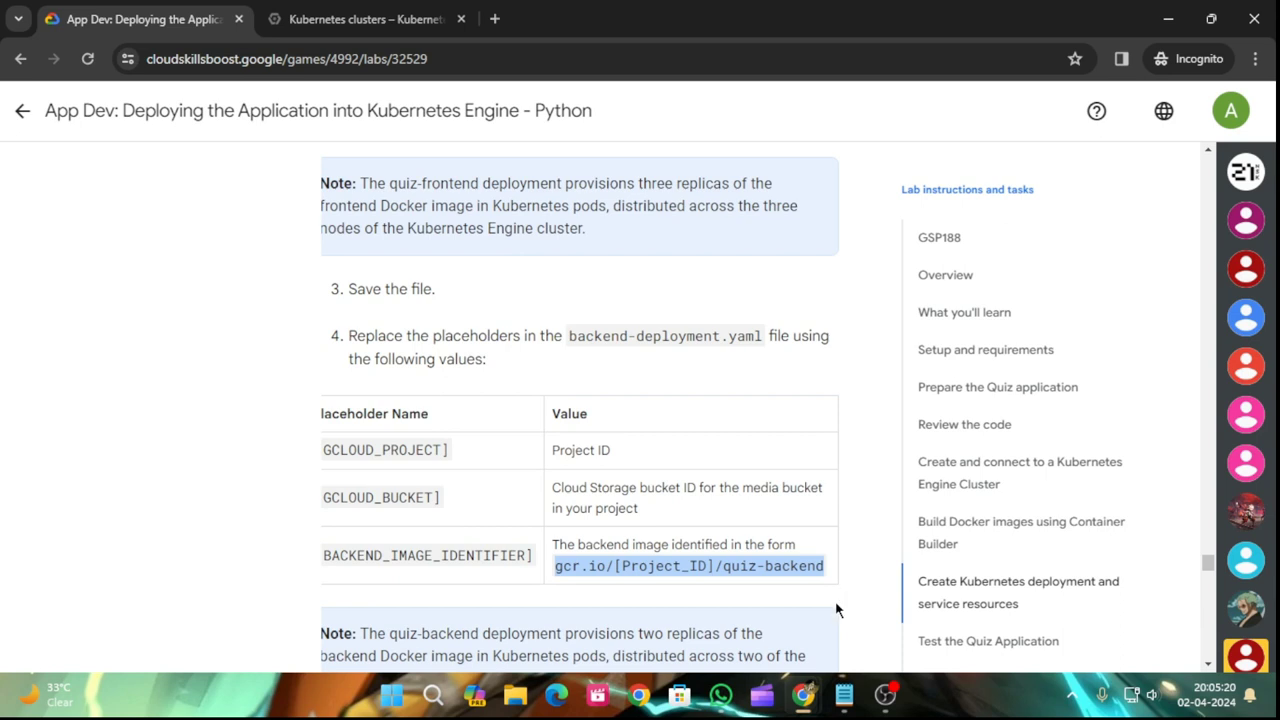
{"action": "left_click", "coordinate": [352, 18]}
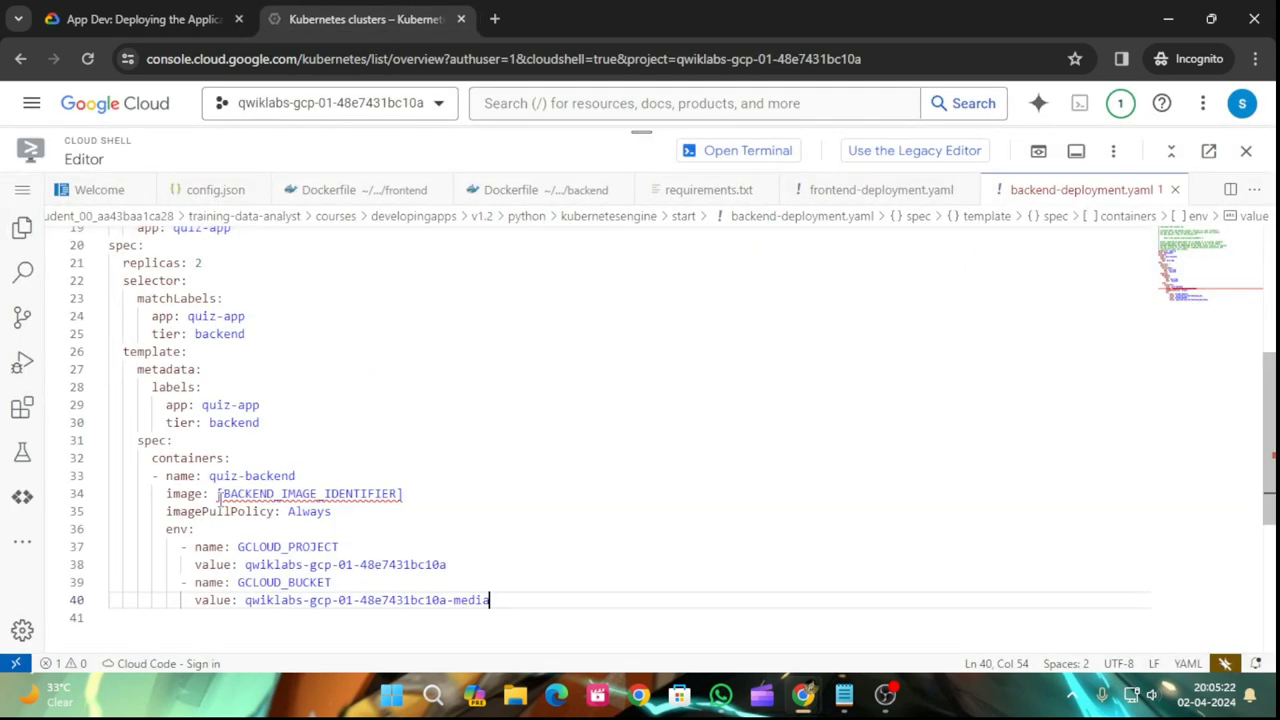
{"action": "left_click_drag", "start_coordinate": [219, 494], "coordinate": [427, 488]}
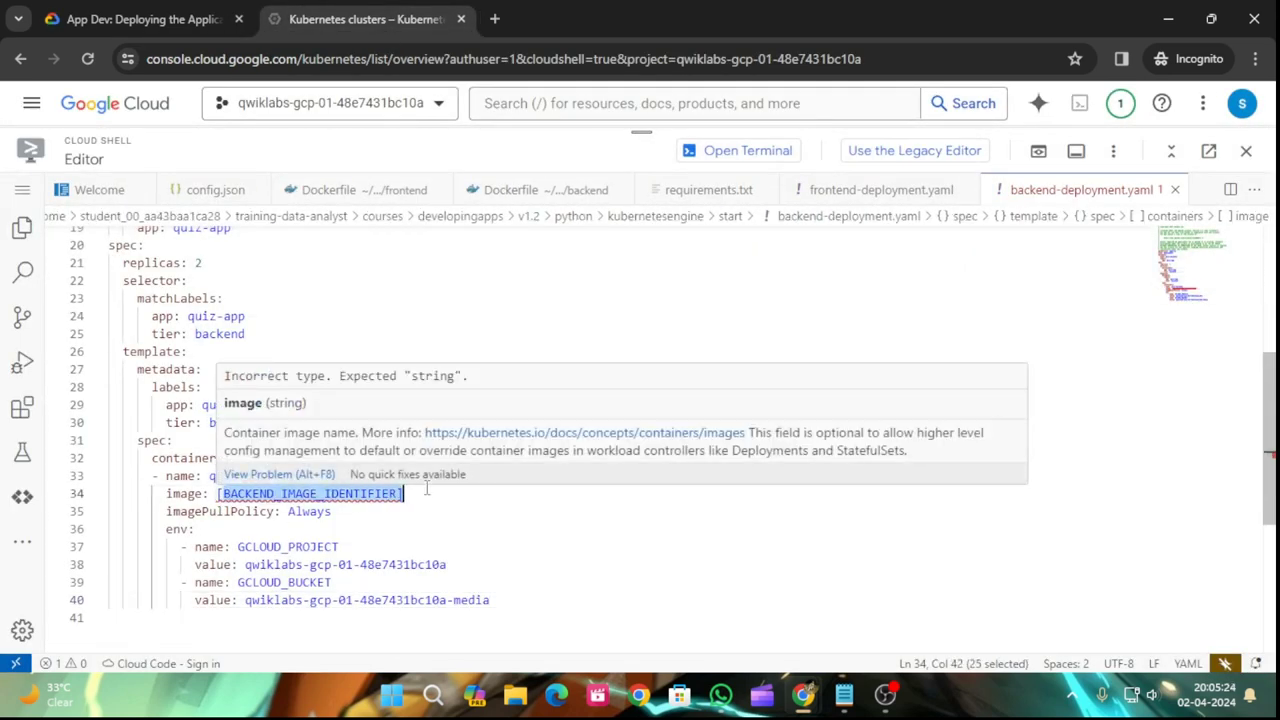
{"action": "key", "text": "BackSpace"}
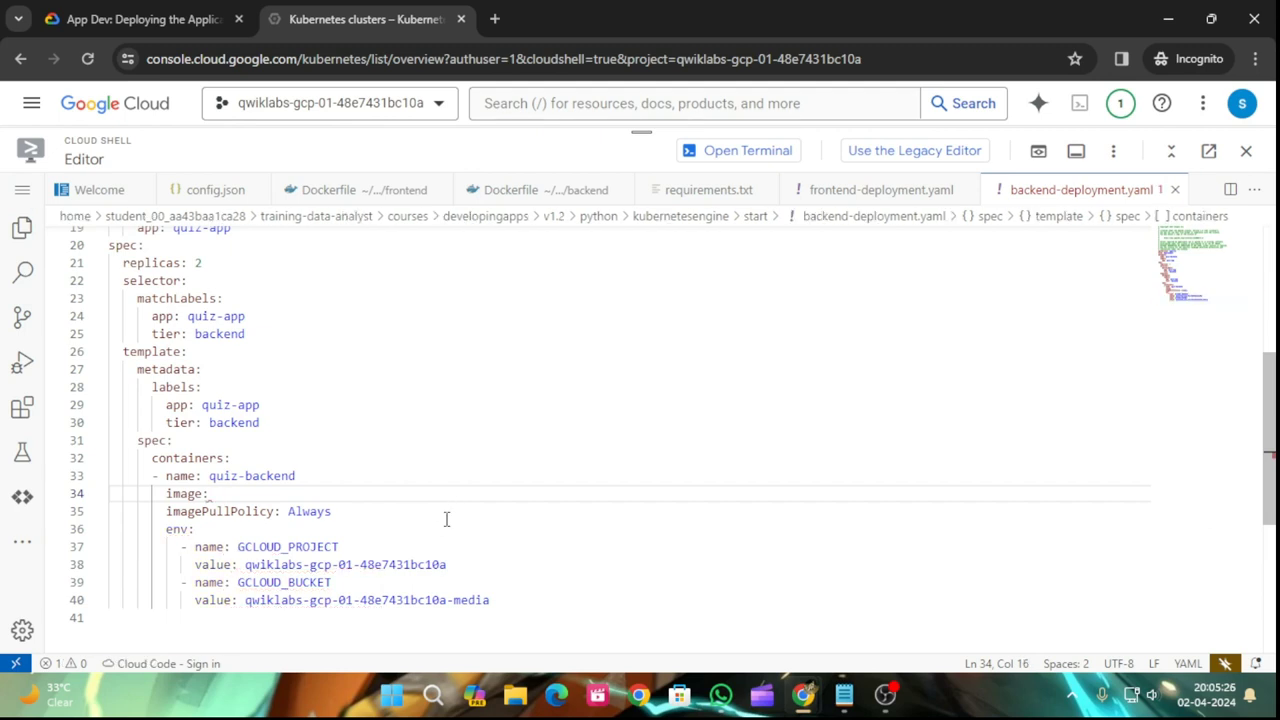
{"action": "key", "text": "ctrl+v"}
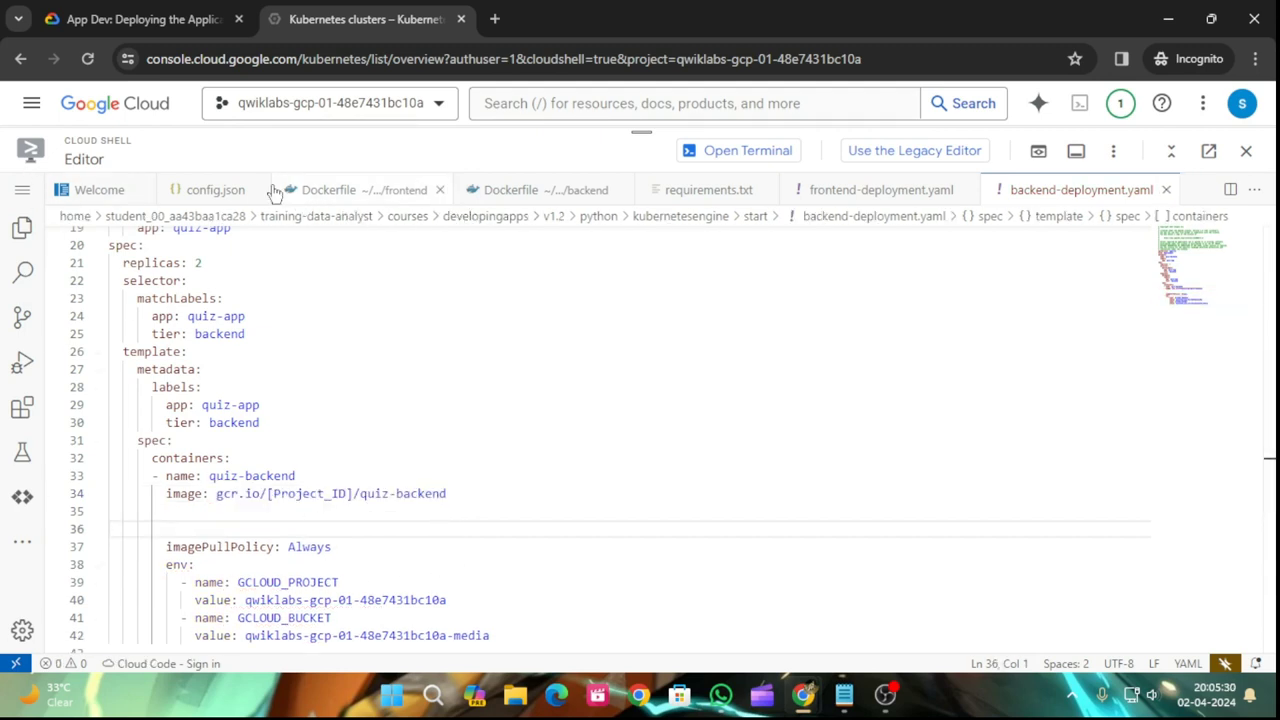
{"action": "left_click", "coordinate": [30, 194]}
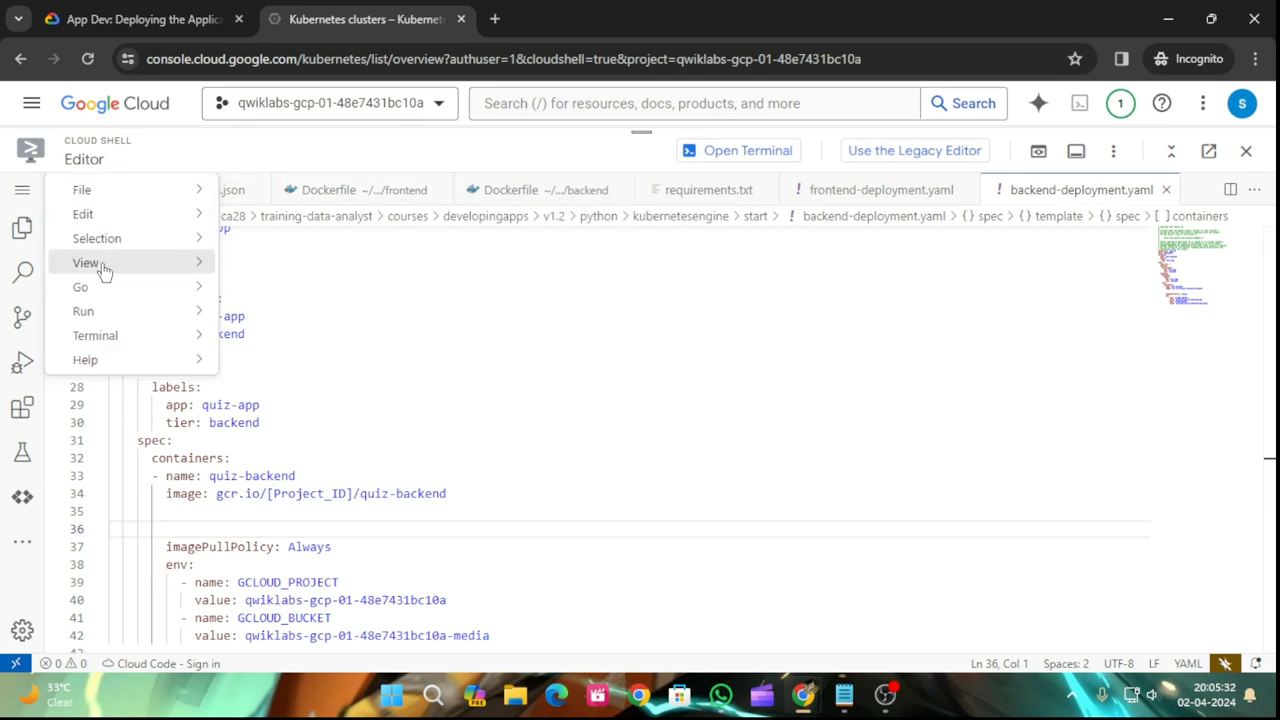
{"action": "left_click", "coordinate": [290, 463]}
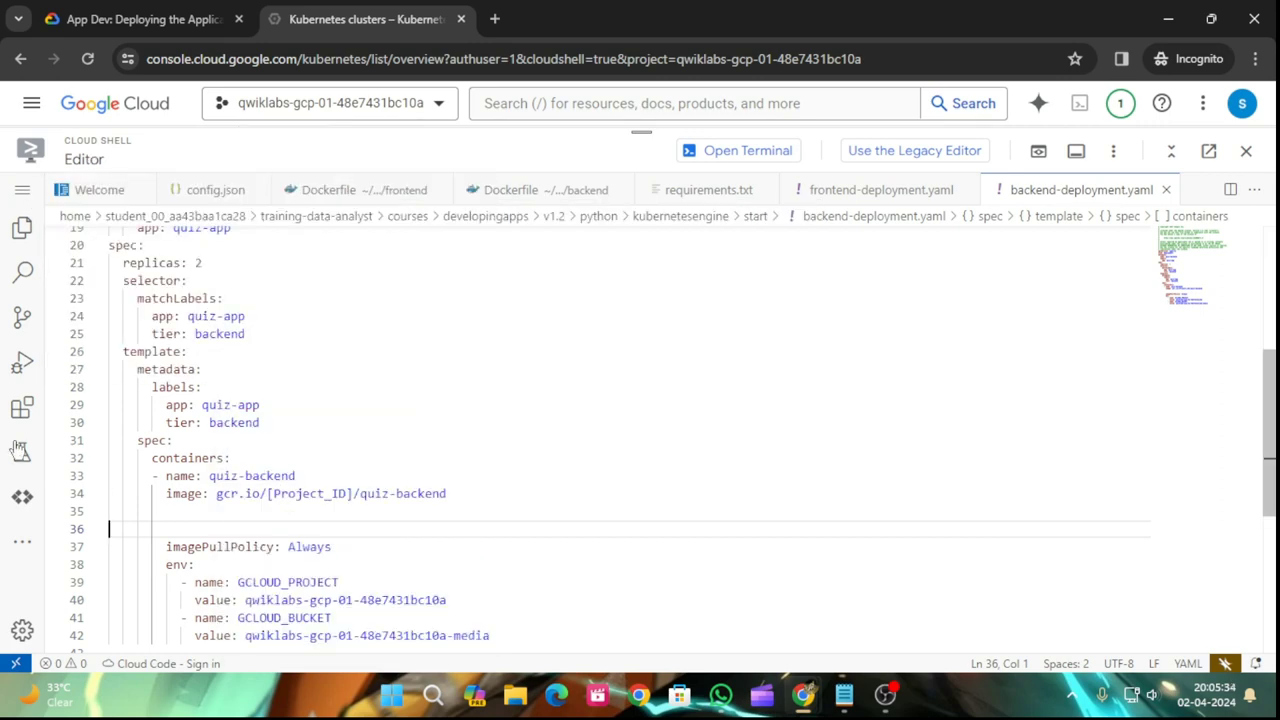
- Copy the frontend deployment command from the lab and run kubectl create -f ./frontend-deployment.yaml in the Cloud Shell terminal
{"action": "left_click", "coordinate": [145, 19]}
{"action": "scroll", "coordinate": [625, 531], "scroll_direction": "down", "scroll_amount": 5}
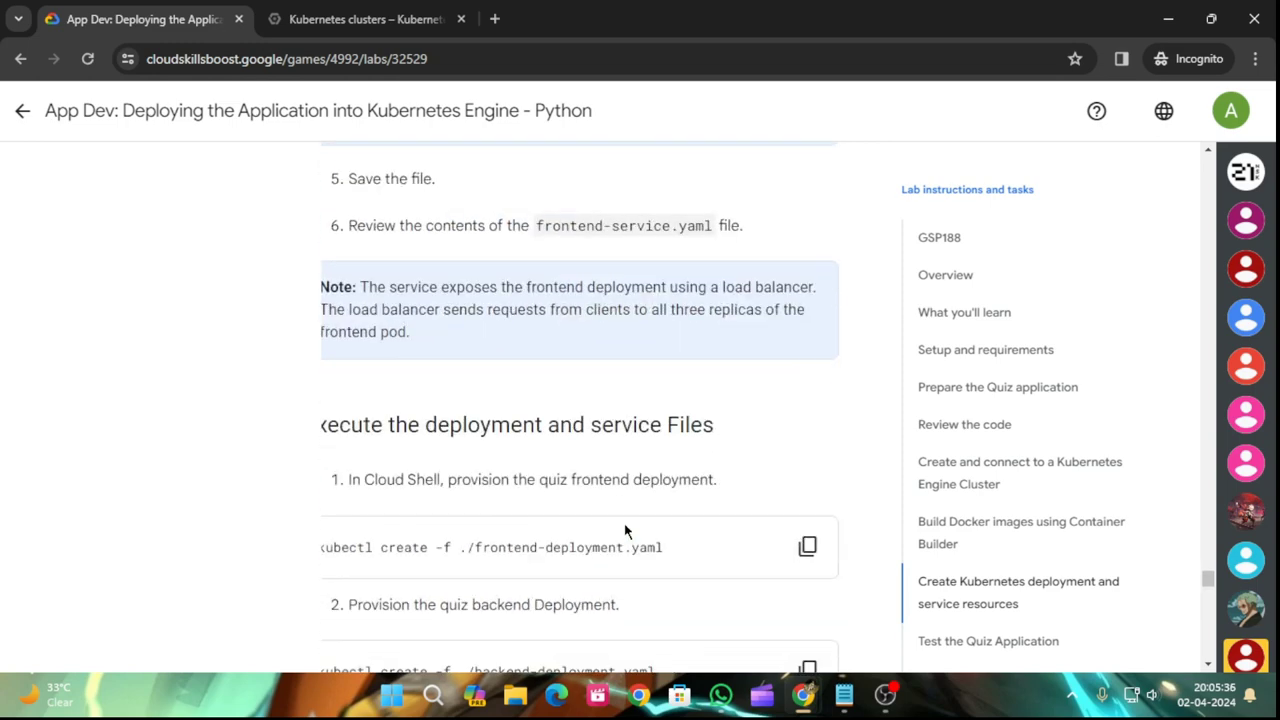
{"action": "scroll", "coordinate": [685, 447], "scroll_direction": "down", "scroll_amount": 2}
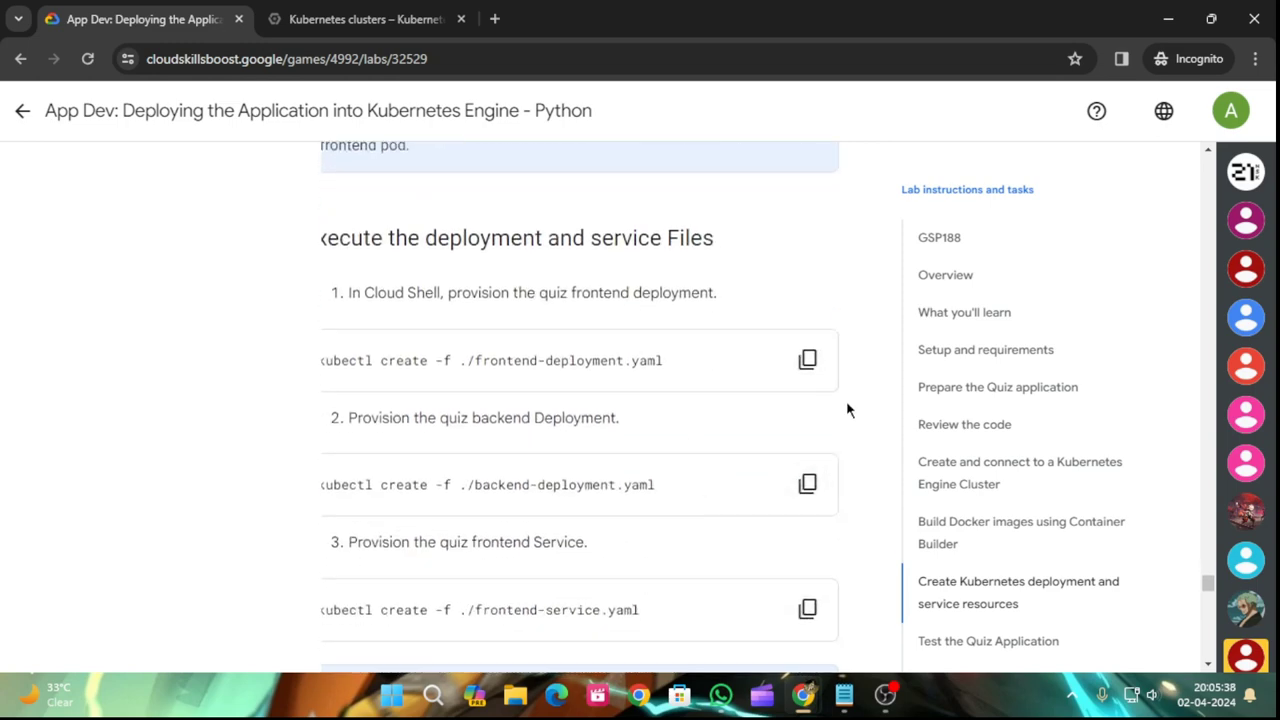
{"action": "left_click", "coordinate": [806, 357]}
{"action": "left_click", "coordinate": [300, 19]}
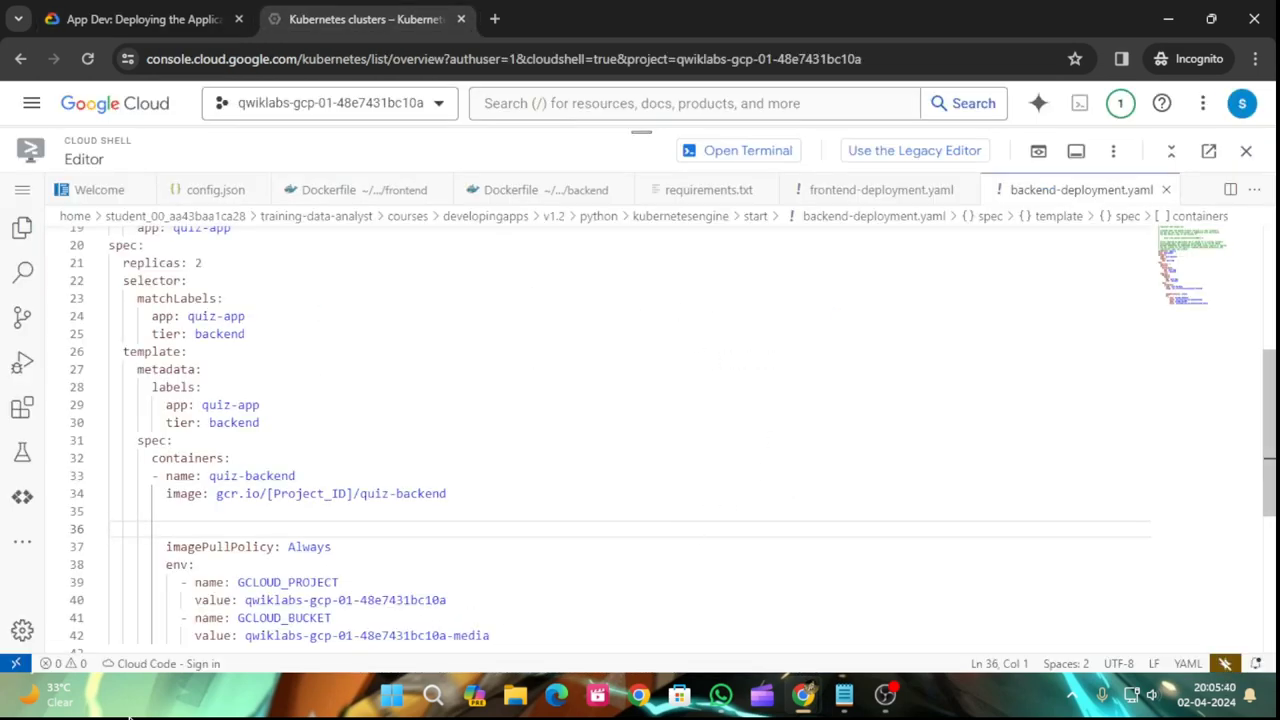
{"action": "left_click", "coordinate": [782, 152]}
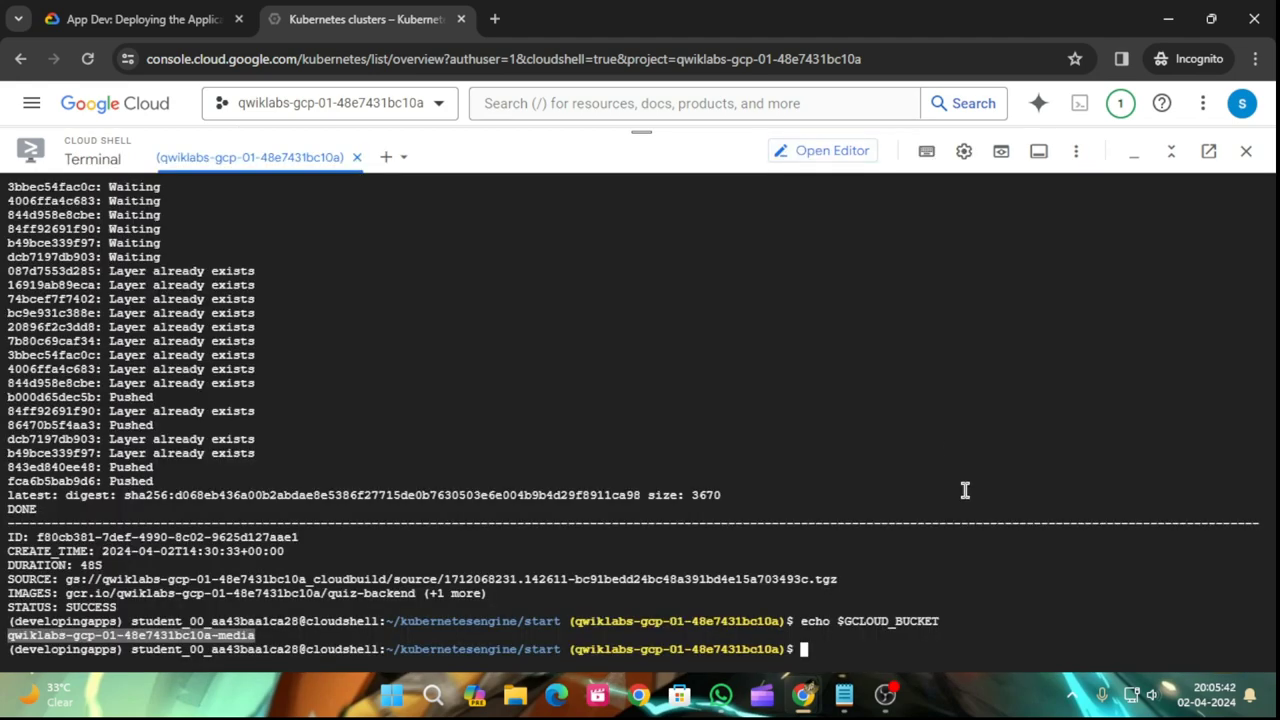
{"action": "key", "text": "ctrl+v"}
{"action": "key", "text": "Return"}
- Copy the backend deployment command from the lab and run kubectl create -f ./backend-deployment.yaml in the Cloud Shell terminal
{"action": "left_click", "coordinate": [230, 8]}
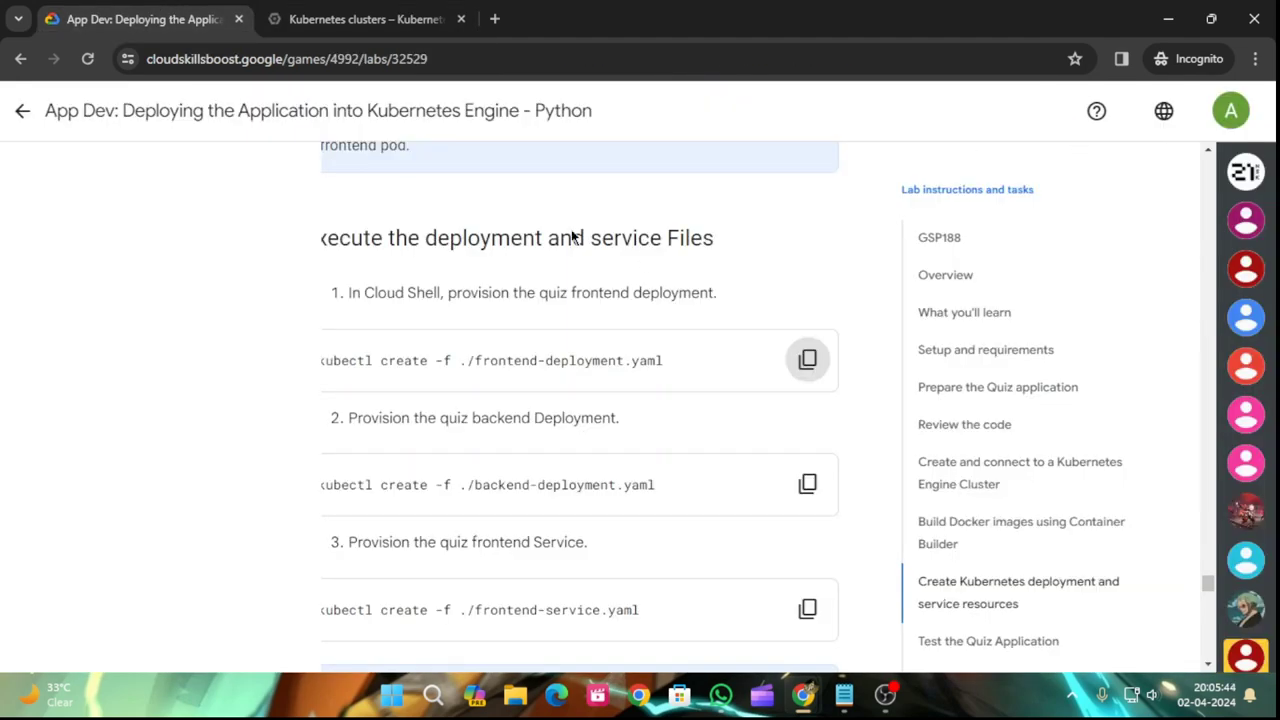
{"action": "left_click", "coordinate": [807, 485]}
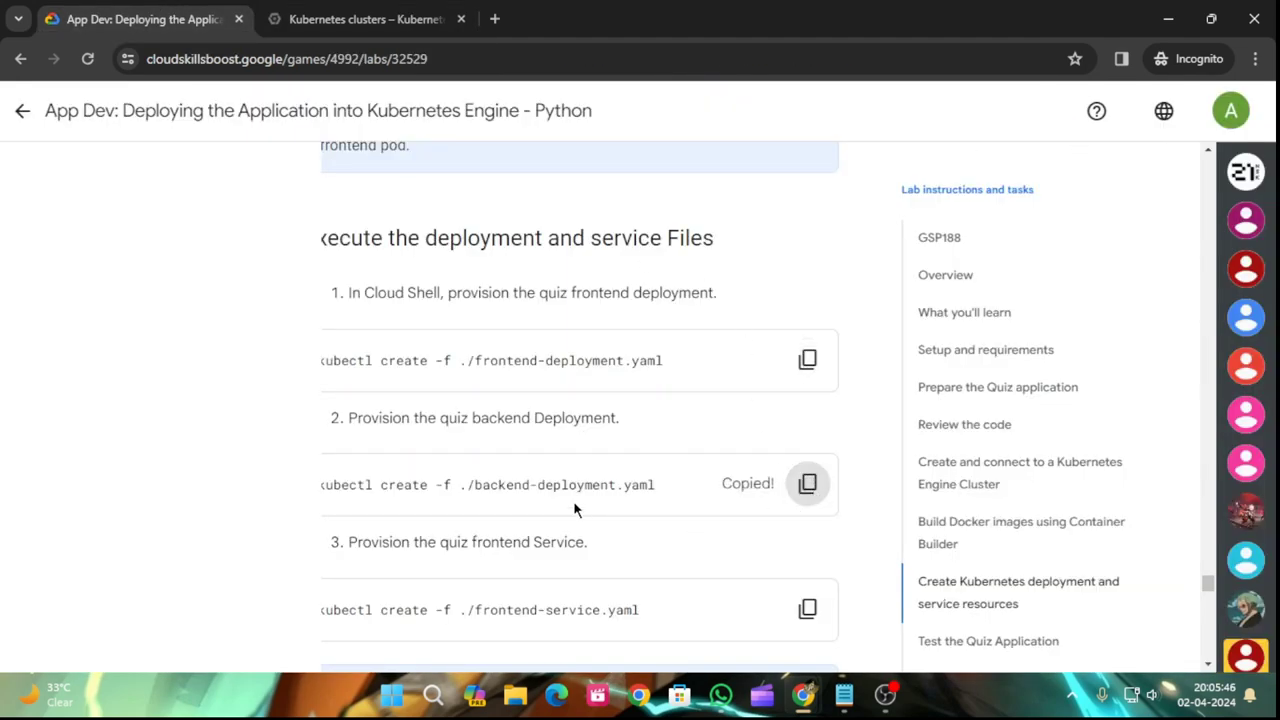
{"action": "scroll", "coordinate": [575, 520], "scroll_direction": "up", "scroll_amount": 1}
{"action": "scroll", "coordinate": [729, 538], "scroll_direction": "down", "scroll_amount": 1}
{"action": "left_click", "coordinate": [350, 10]}
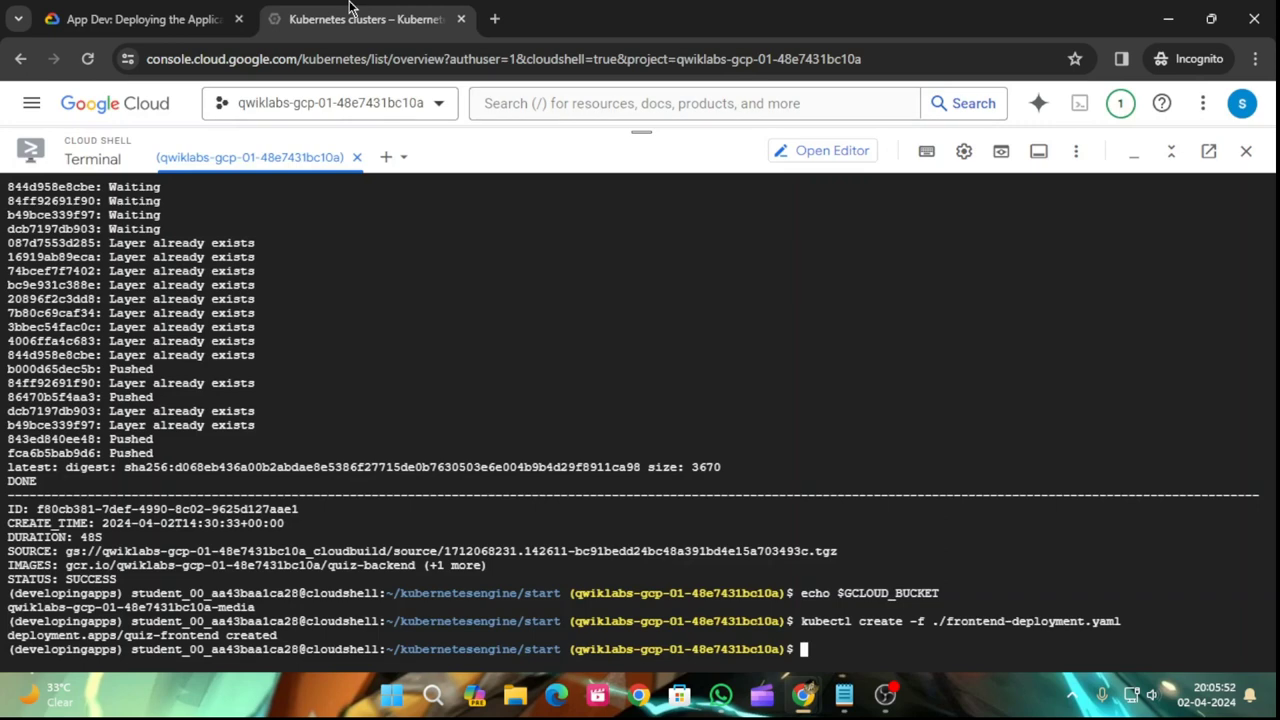
{"action": "key", "text": "ctrl+v"}
{"action": "key", "text": "Return"}
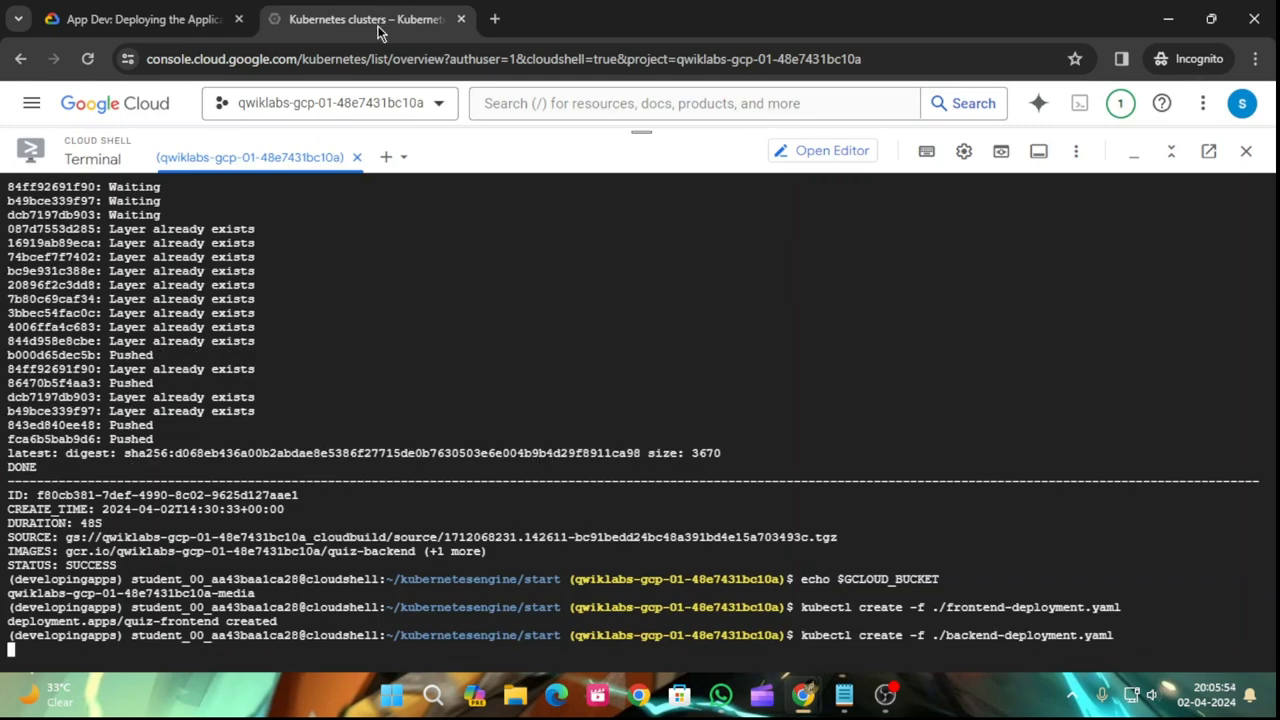
- Copy the frontend service command from the lab and run kubectl create -f ./frontend-service.yaml in the Cloud Shell terminal
{"action": "left_click", "coordinate": [143, 12]}
{"action": "scroll", "coordinate": [855, 520], "scroll_direction": "down", "scroll_amount": 3}
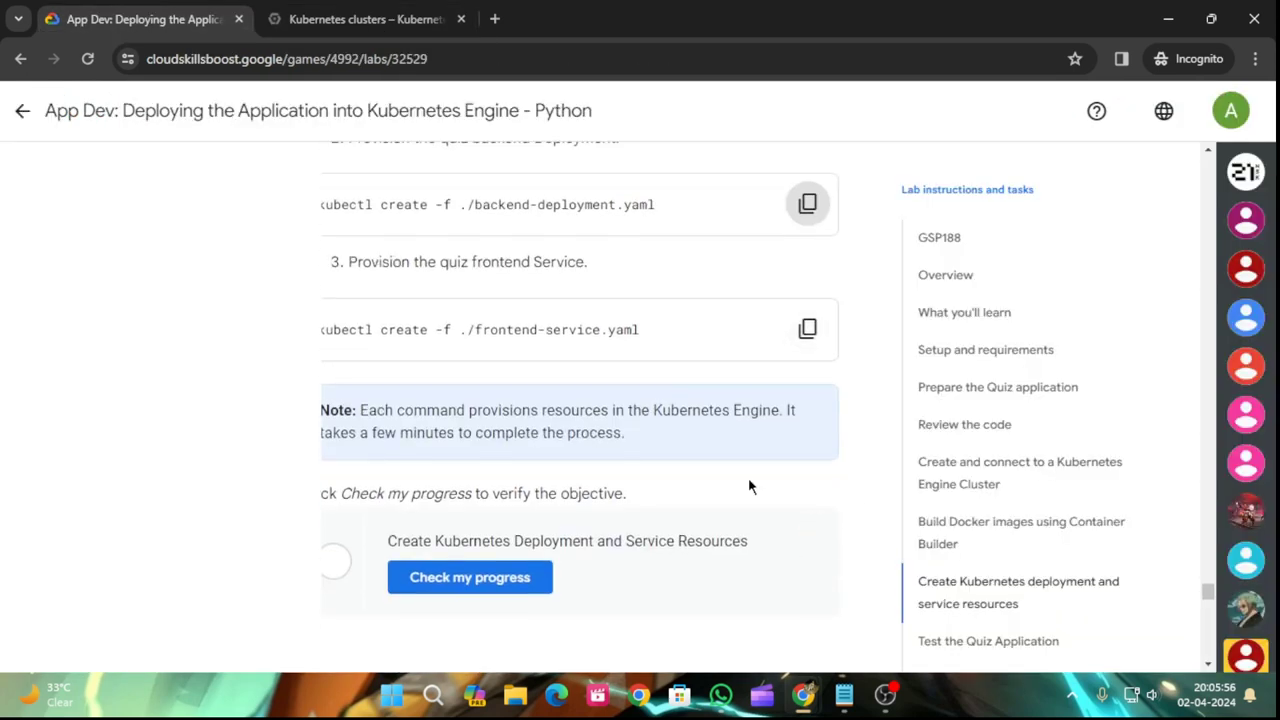
{"action": "left_click", "coordinate": [807, 329]}
{"action": "left_click", "coordinate": [405, 10]}
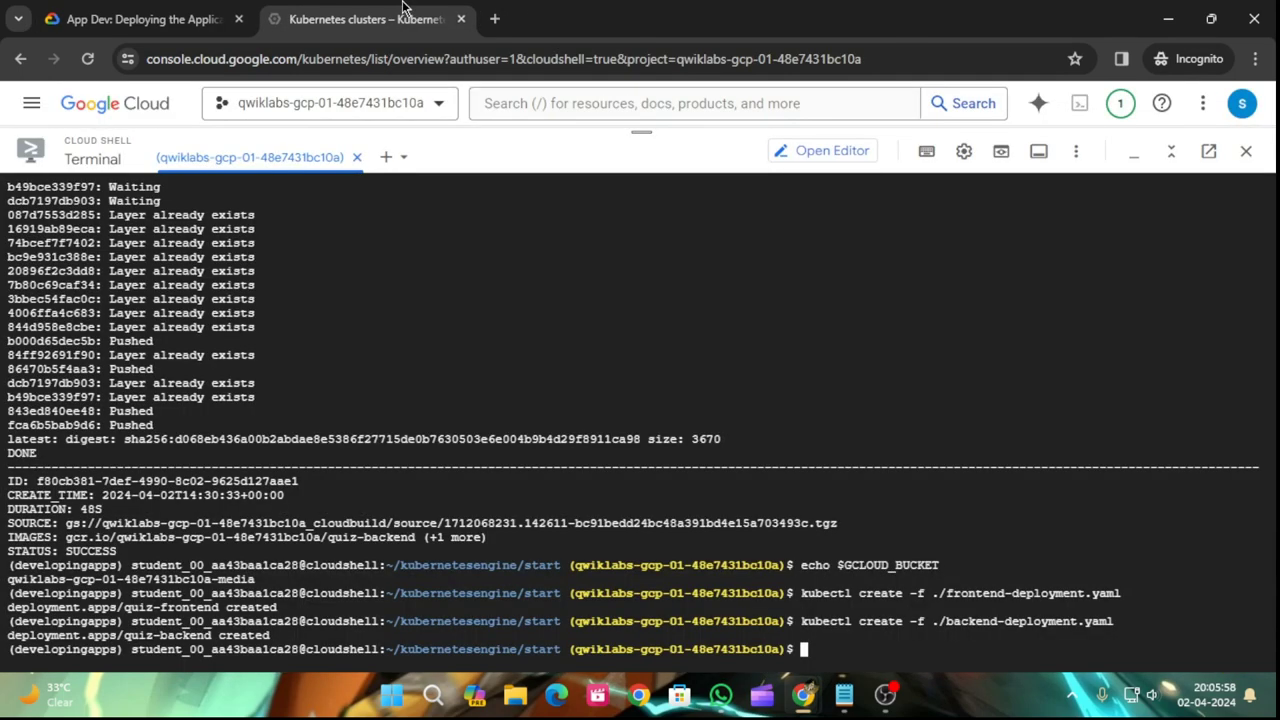
{"action": "key", "text": "ctrl+v"}
{"action": "key", "text": "Return"}
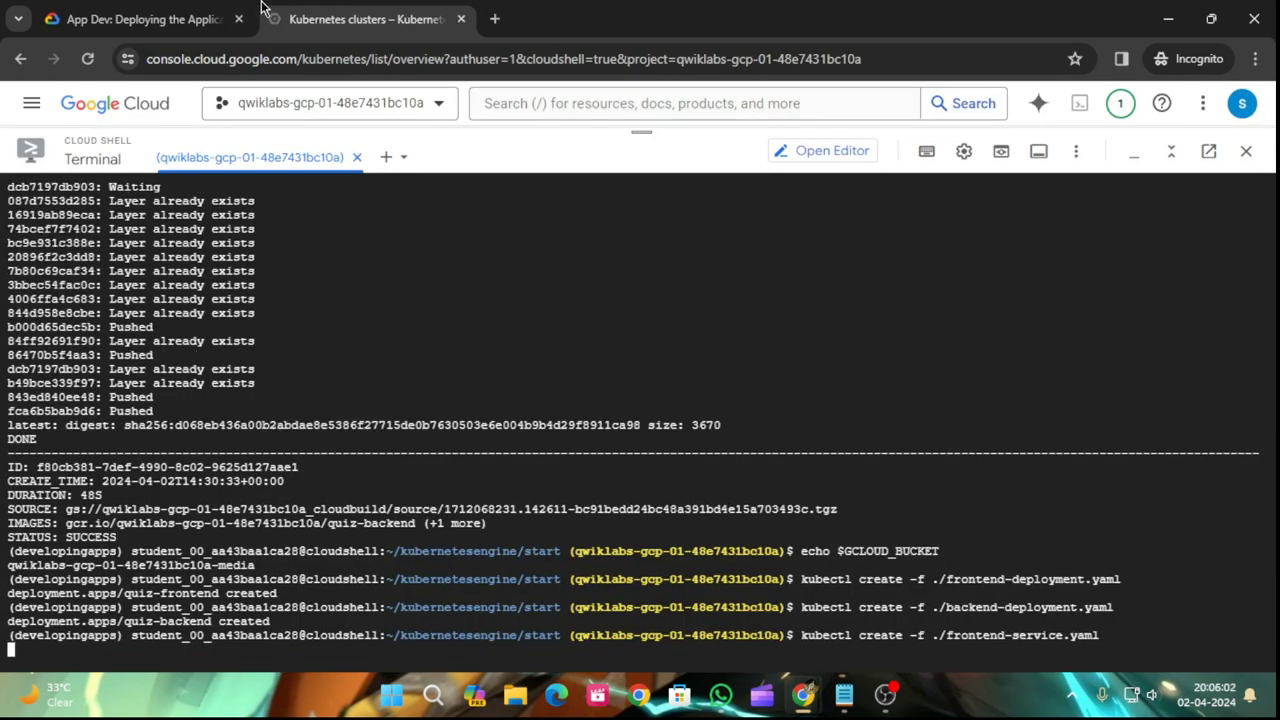
- Check the lab progress for Create Kubernetes Deployment and Service Resources and look through the Test the Quiz Application instructions
{"action": "left_click", "coordinate": [200, 14]}
{"action": "scroll", "coordinate": [440, 370], "scroll_direction": "down", "scroll_amount": 2}
{"action": "left_click", "coordinate": [462, 400]}
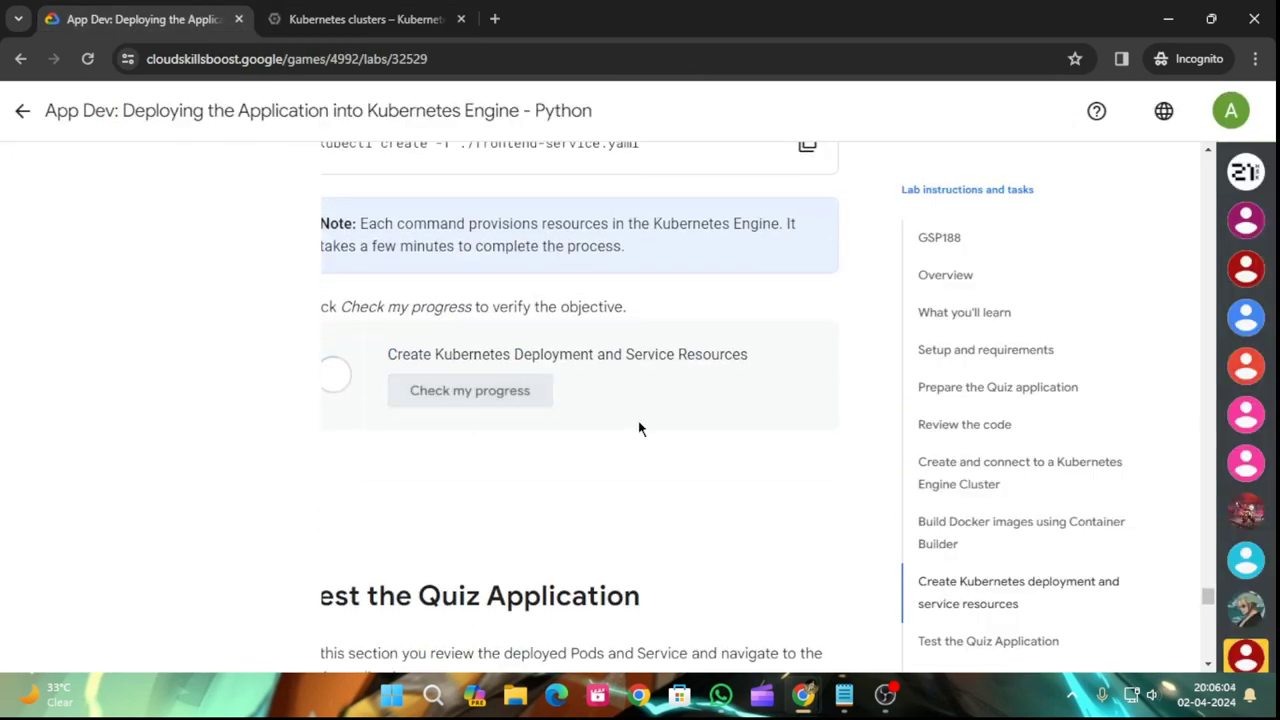
{"action": "scroll", "coordinate": [640, 430], "scroll_direction": "down", "scroll_amount": 2}
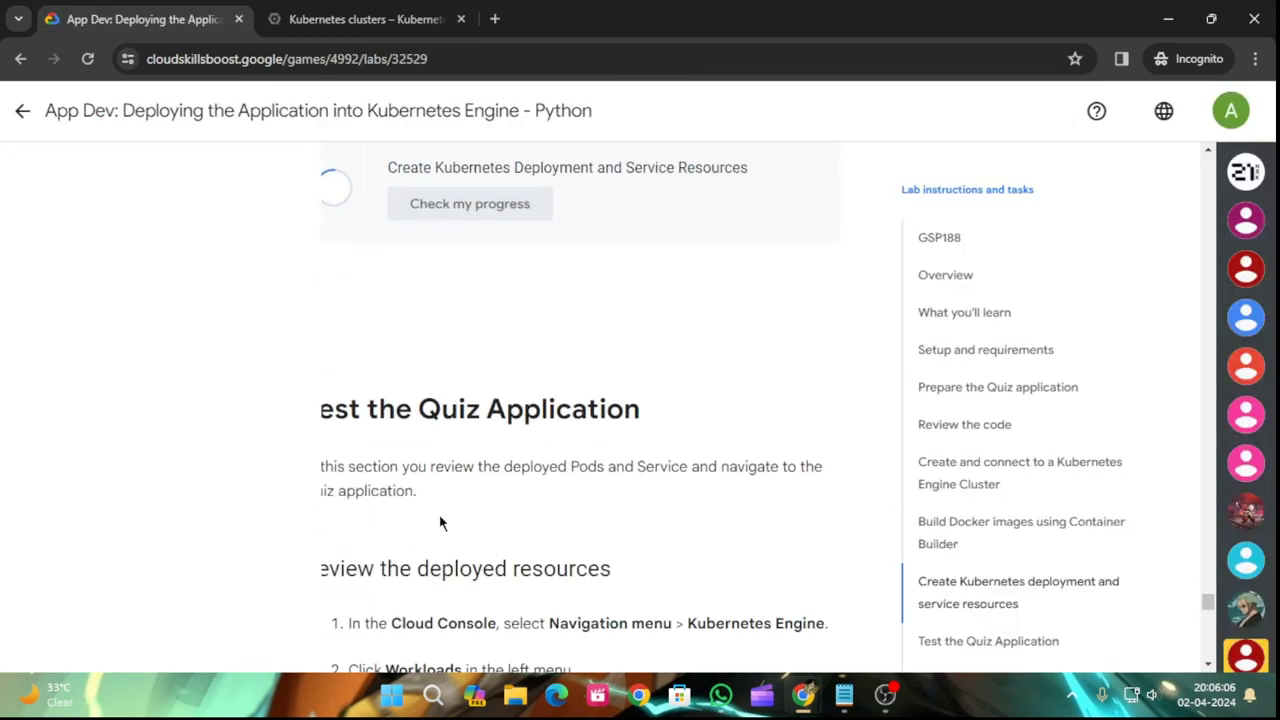
{"action": "scroll", "coordinate": [465, 505], "scroll_direction": "down", "scroll_amount": 2}
{"action": "scroll", "coordinate": [469, 503], "scroll_direction": "down", "scroll_amount": 3}
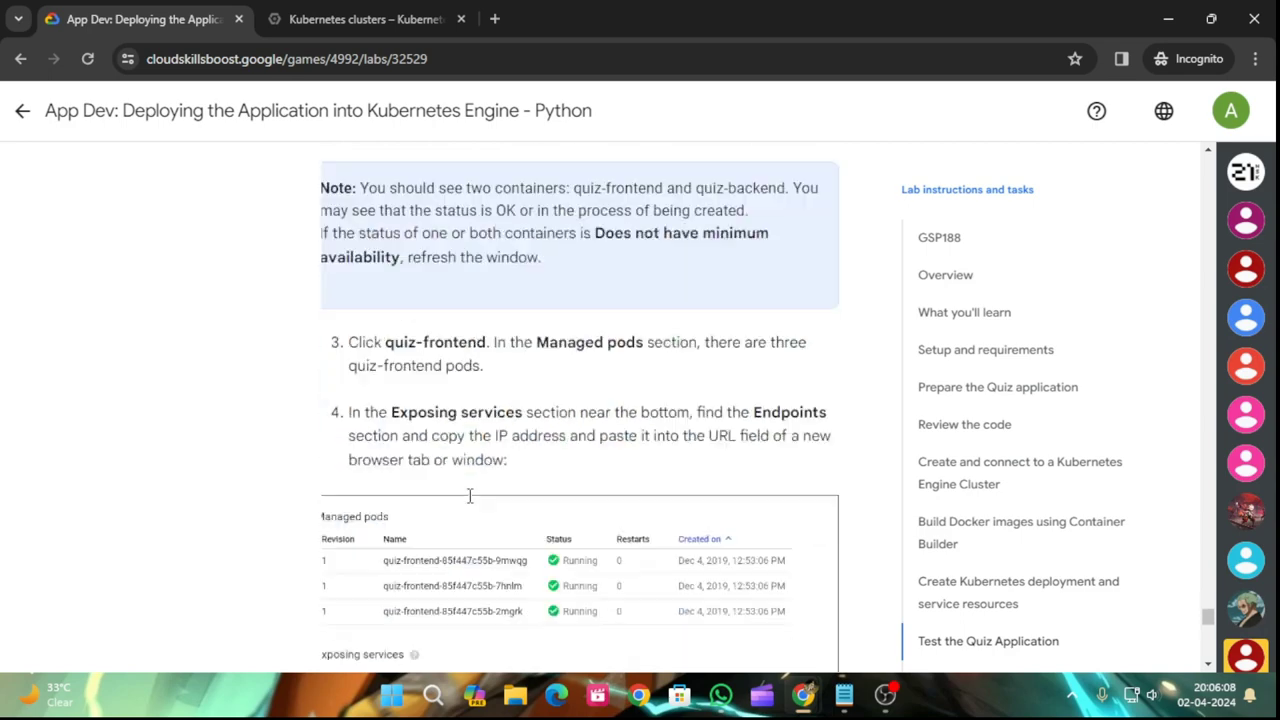
{"action": "scroll", "coordinate": [470, 503], "scroll_direction": "up", "scroll_amount": 8}
{"action": "scroll", "coordinate": [471, 503], "scroll_direction": "down", "scroll_amount": 2}
{"action": "scroll", "coordinate": [471, 503], "scroll_direction": "up", "scroll_amount": 2}
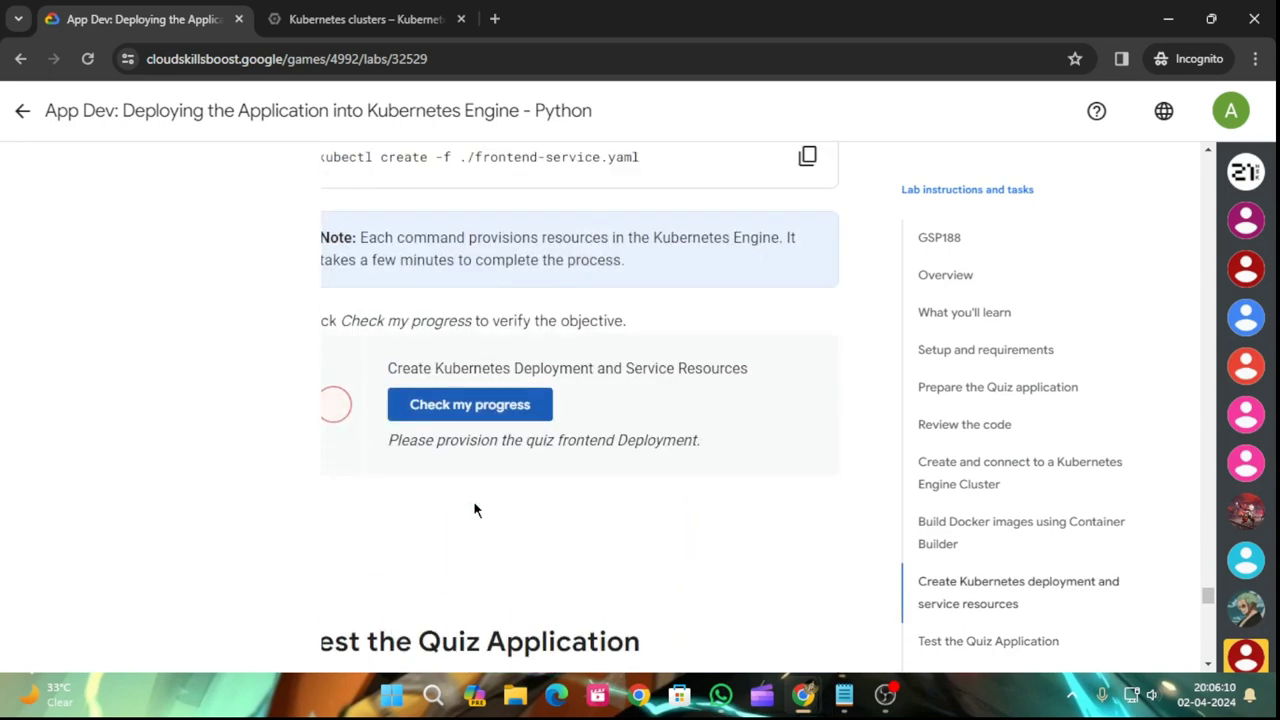
{"action": "scroll", "coordinate": [473, 508], "scroll_direction": "up", "scroll_amount": 8}
{"action": "scroll", "coordinate": [475, 507], "scroll_direction": "down", "scroll_amount": 7}
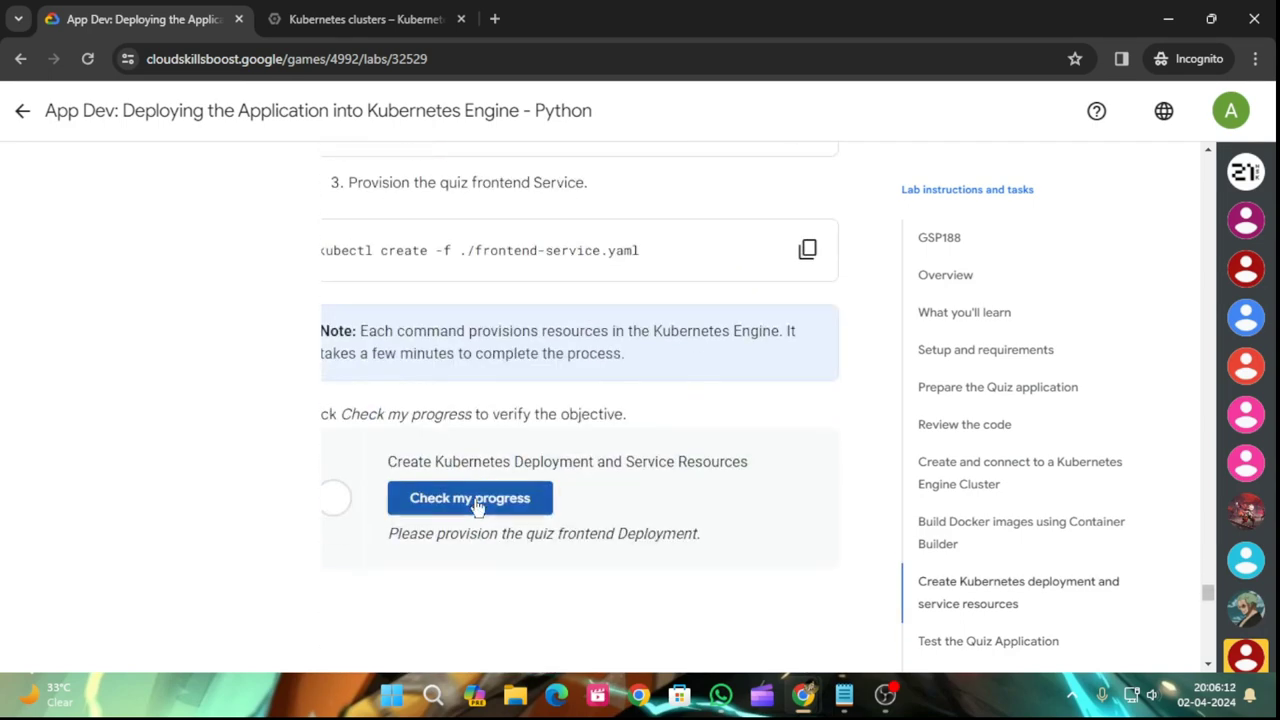
- Recheck the progress of the Kubernetes deployment and service objective, reviewing the kubectl output in Cloud Shell between attempts
{"action": "left_click", "coordinate": [476, 505]}
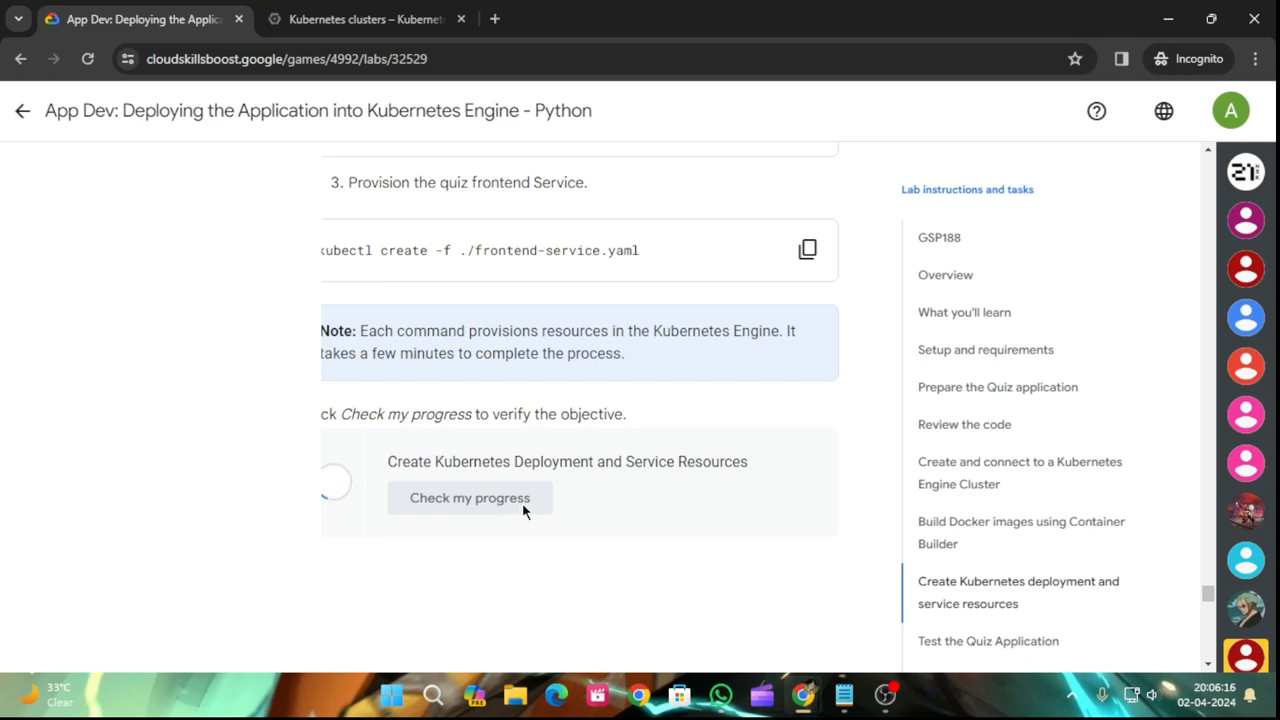
{"action": "left_click", "coordinate": [339, 8]}
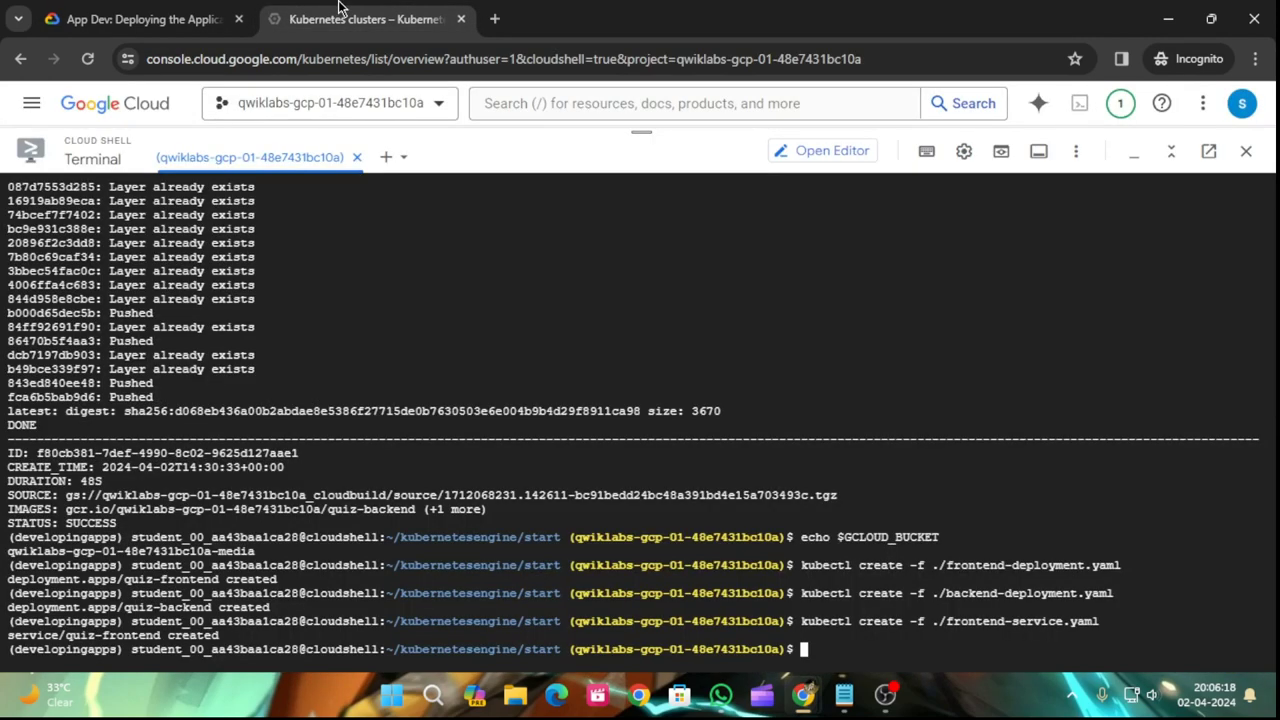
{"action": "left_click", "coordinate": [127, 12]}
{"action": "scroll", "coordinate": [608, 443], "scroll_direction": "up", "scroll_amount": 1}
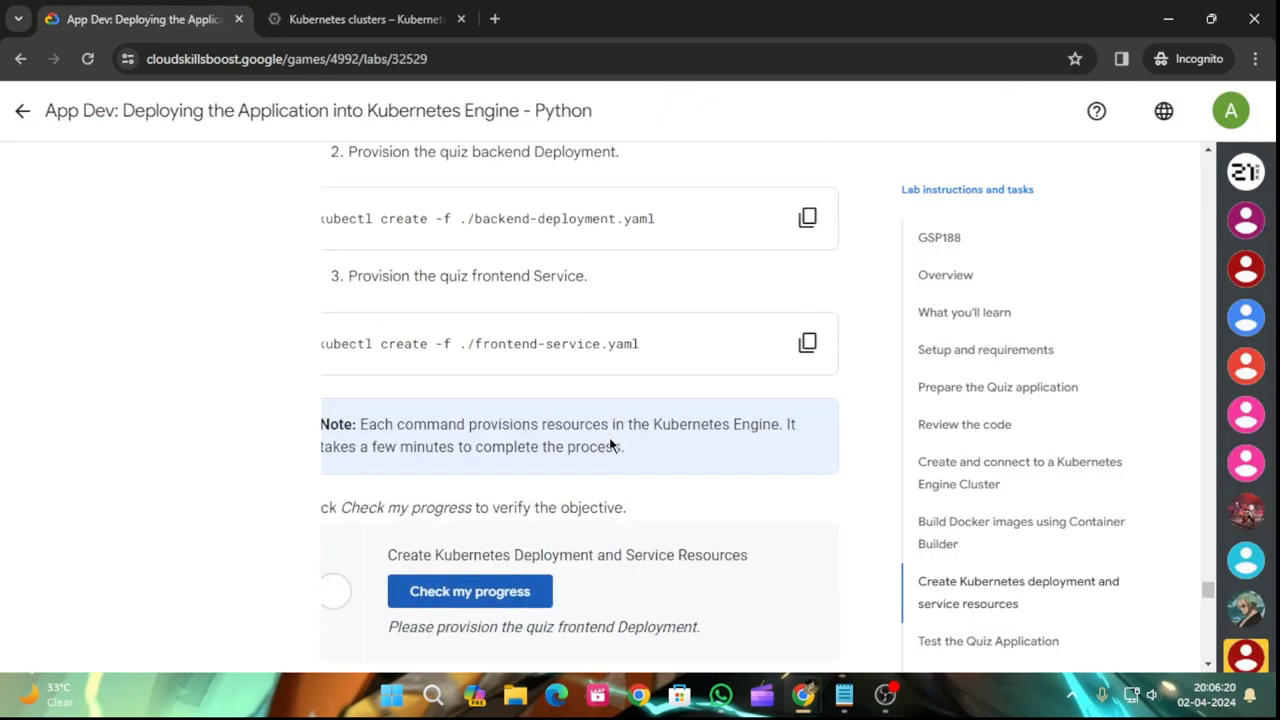
{"action": "left_click", "coordinate": [480, 592]}
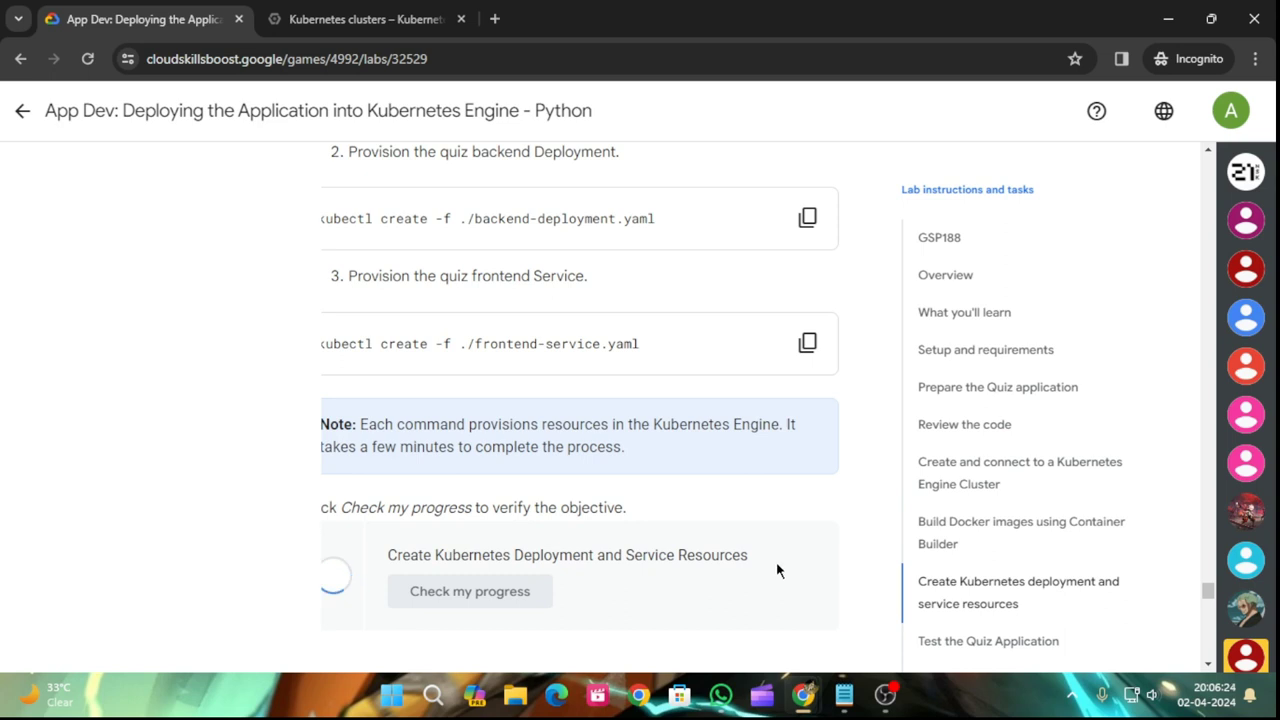
{"action": "scroll", "coordinate": [778, 570], "scroll_direction": "down", "scroll_amount": 3}
{"action": "scroll", "coordinate": [780, 570], "scroll_direction": "down", "scroll_amount": 3}
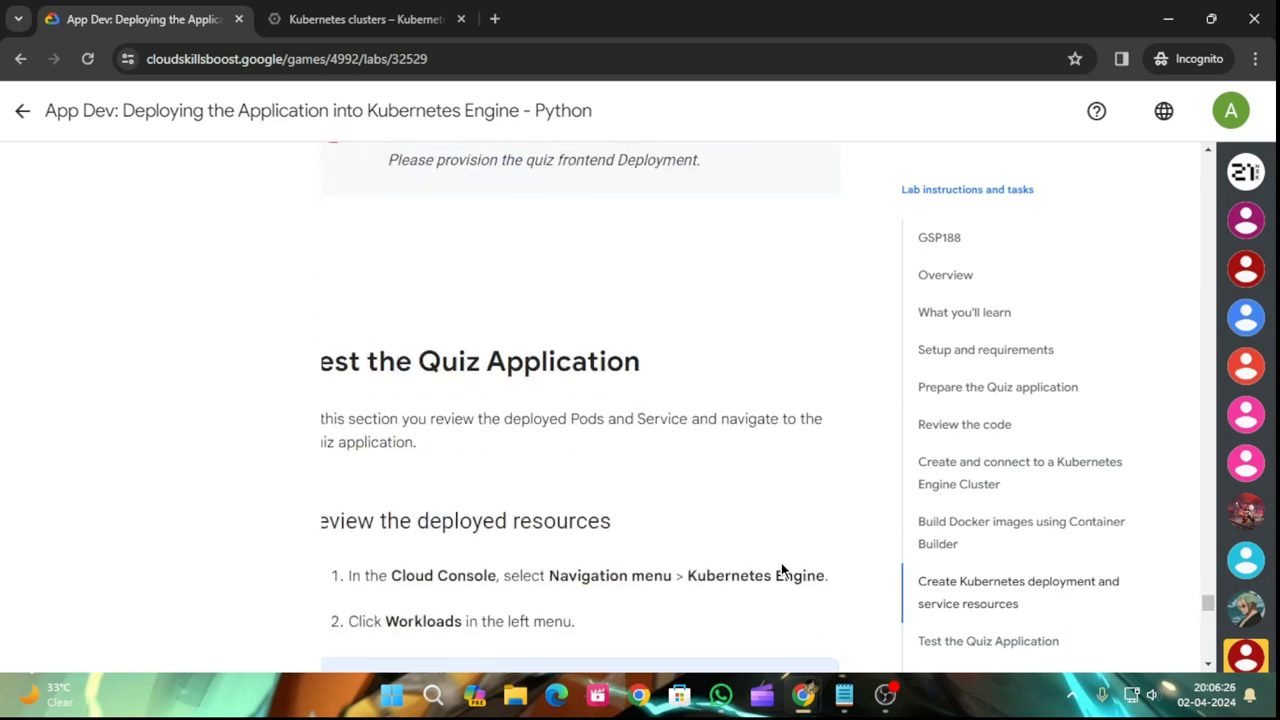
{"action": "scroll", "coordinate": [782, 570], "scroll_direction": "up", "scroll_amount": 3}
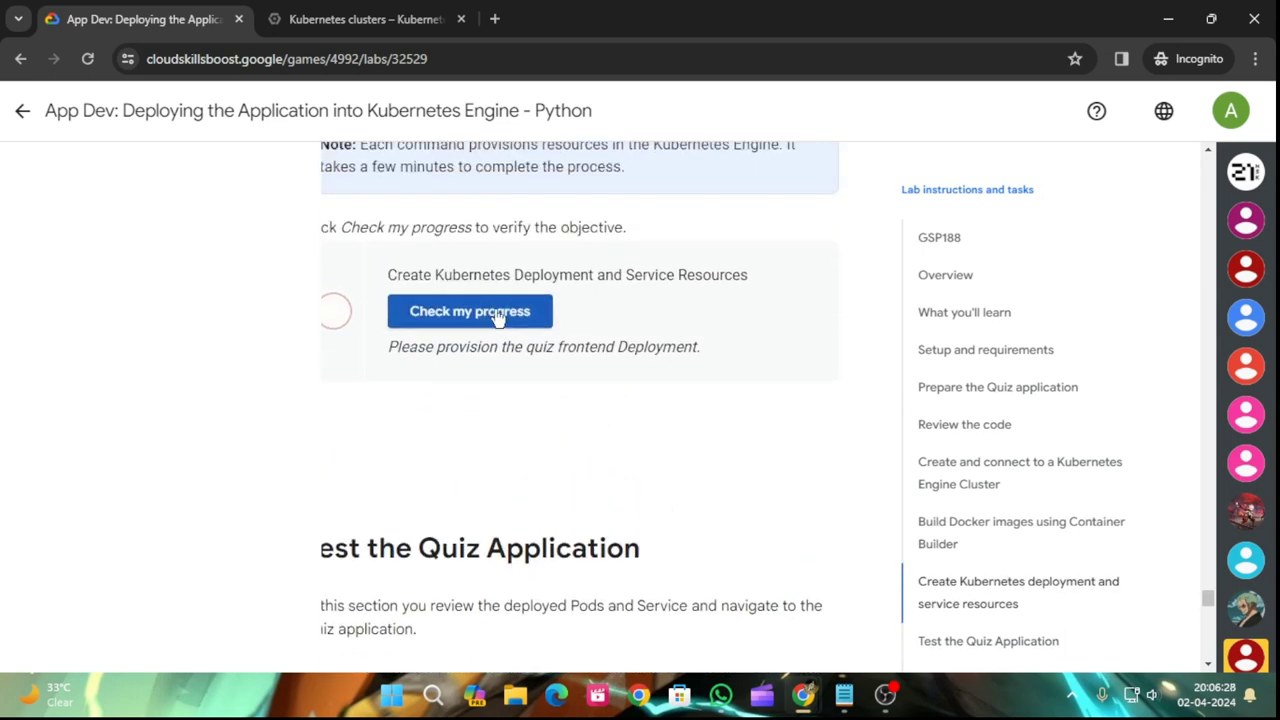
{"action": "left_click", "coordinate": [500, 315]}
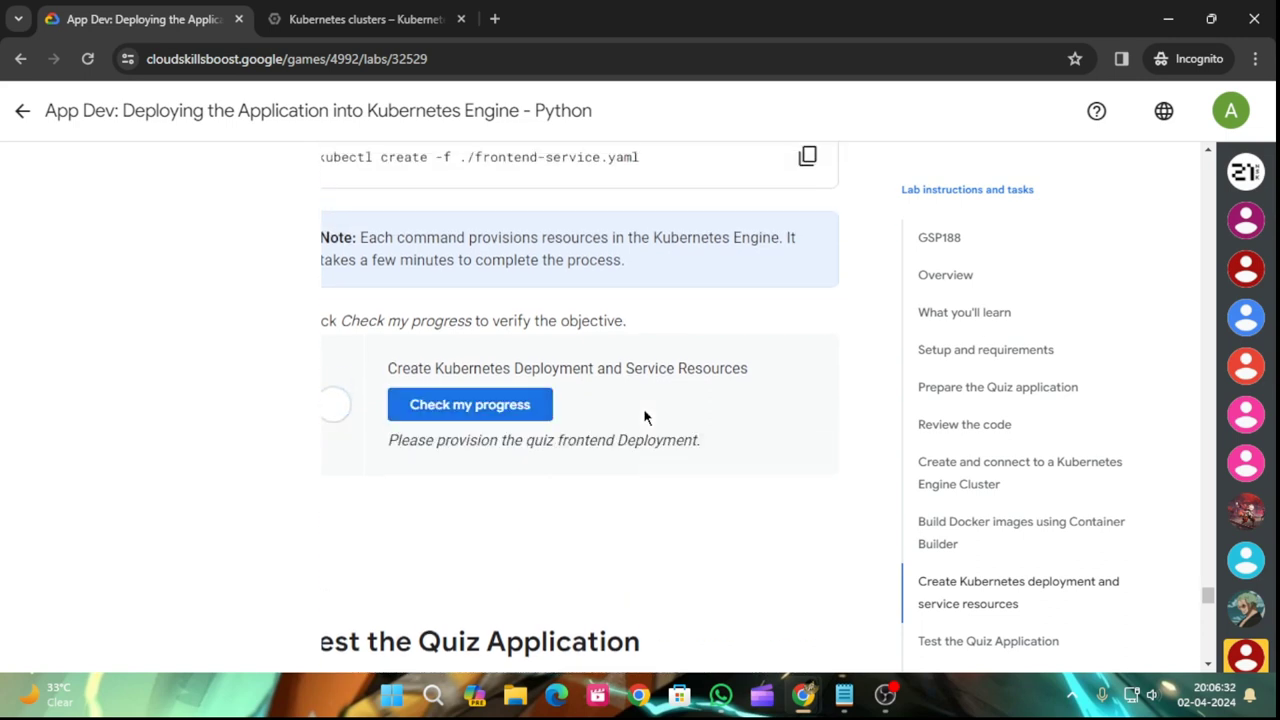
- Try to provision the quiz frontend service again by running kubectl create -f ./frontend-service.yaml from the lab in Cloud Shell
{"action": "scroll", "coordinate": [643, 414], "scroll_direction": "up", "scroll_amount": 3}
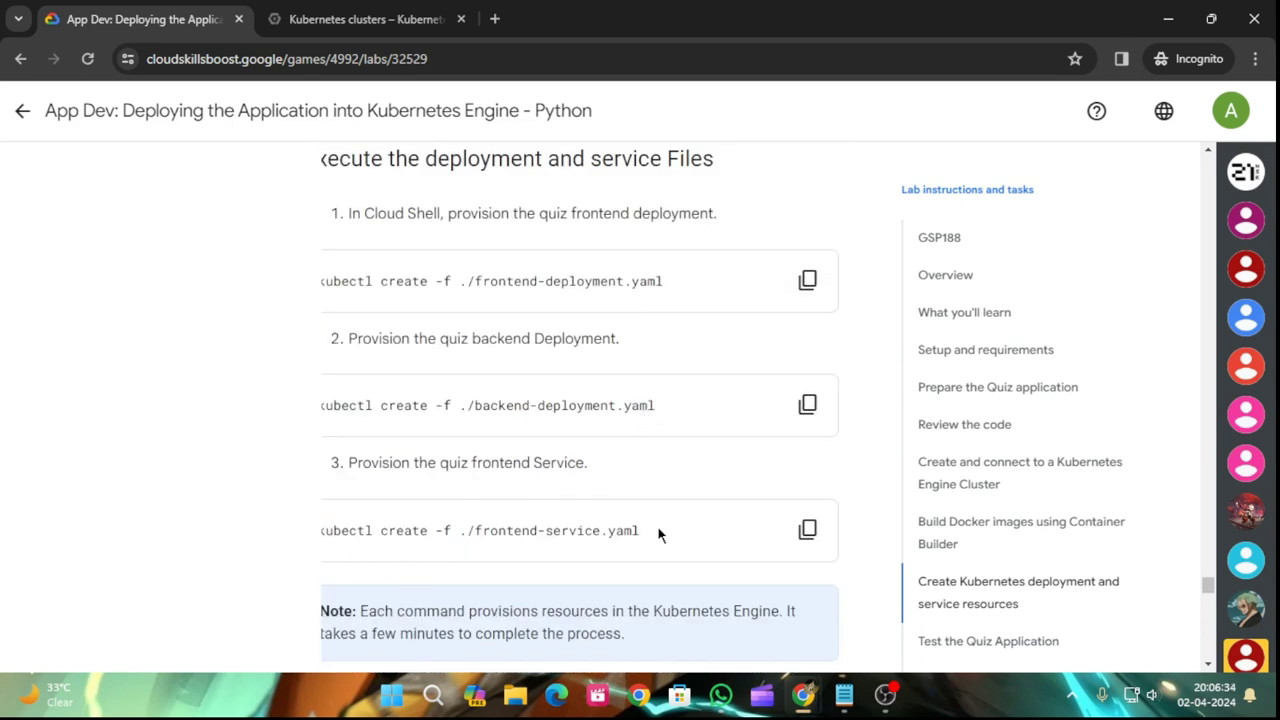
{"action": "left_click", "coordinate": [808, 530]}
{"action": "left_click", "coordinate": [415, 33]}
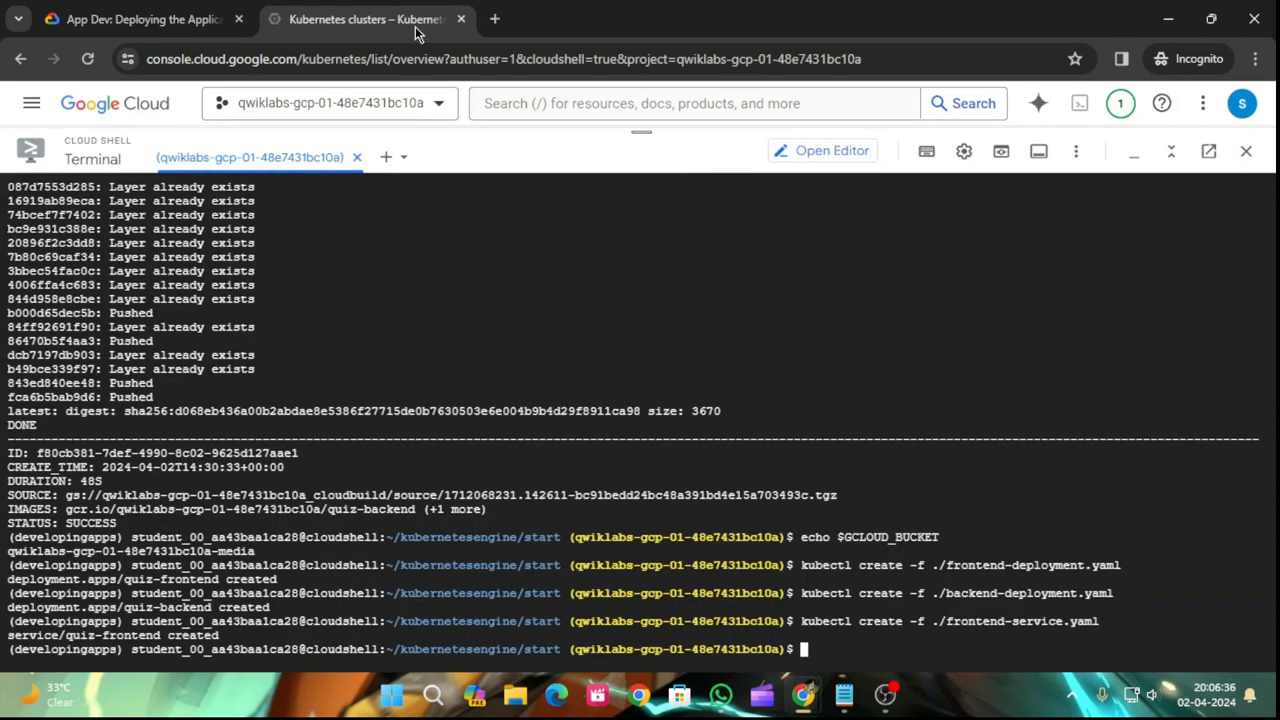
{"action": "key", "text": "ctrl+v"}
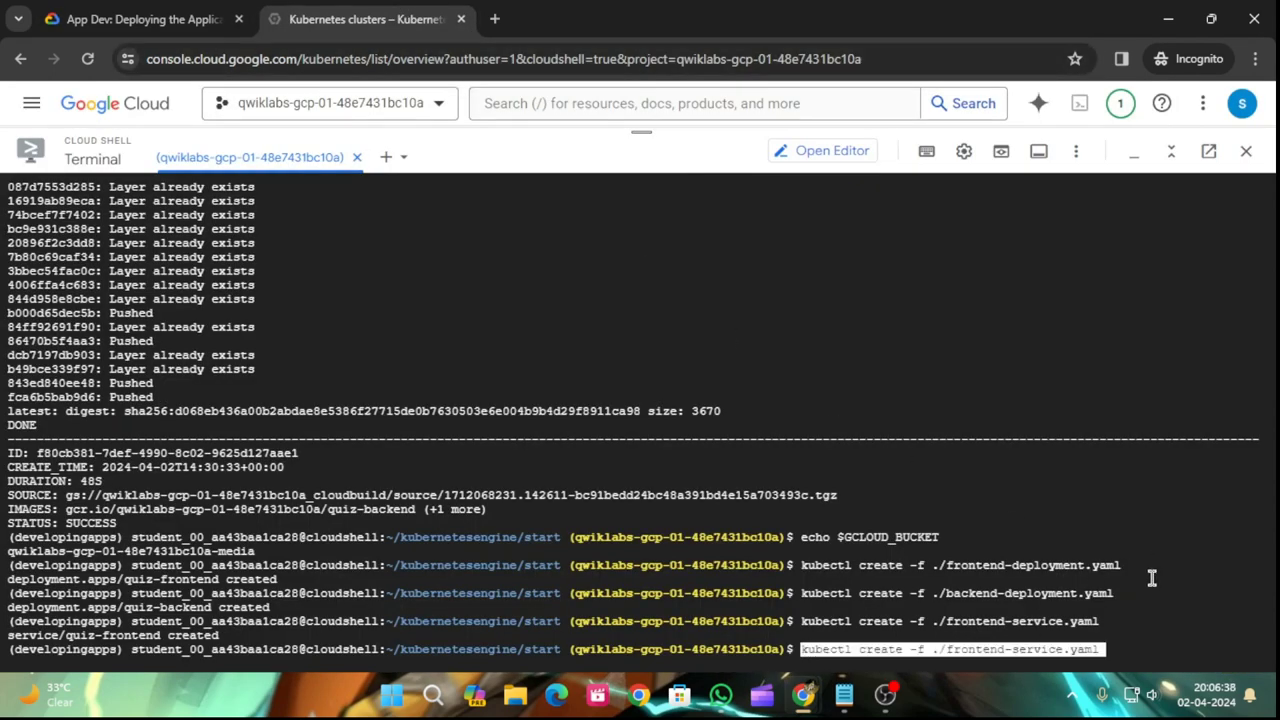
{"action": "key", "text": "Return"}
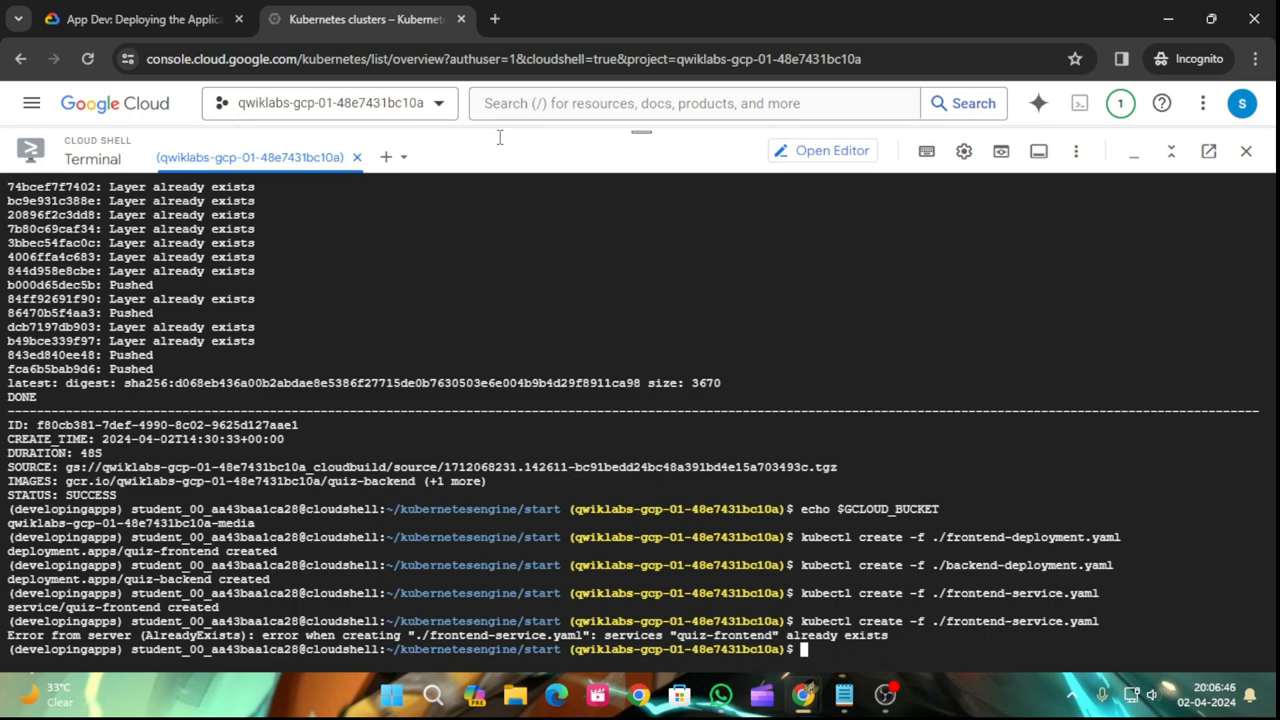
- Check the Create Kubernetes Deployment and Service Resources progress twice in the lab and skim the Test the Quiz Application section
{"action": "left_click", "coordinate": [140, 19]}
{"action": "scroll", "coordinate": [740, 531], "scroll_direction": "down", "scroll_amount": 3}
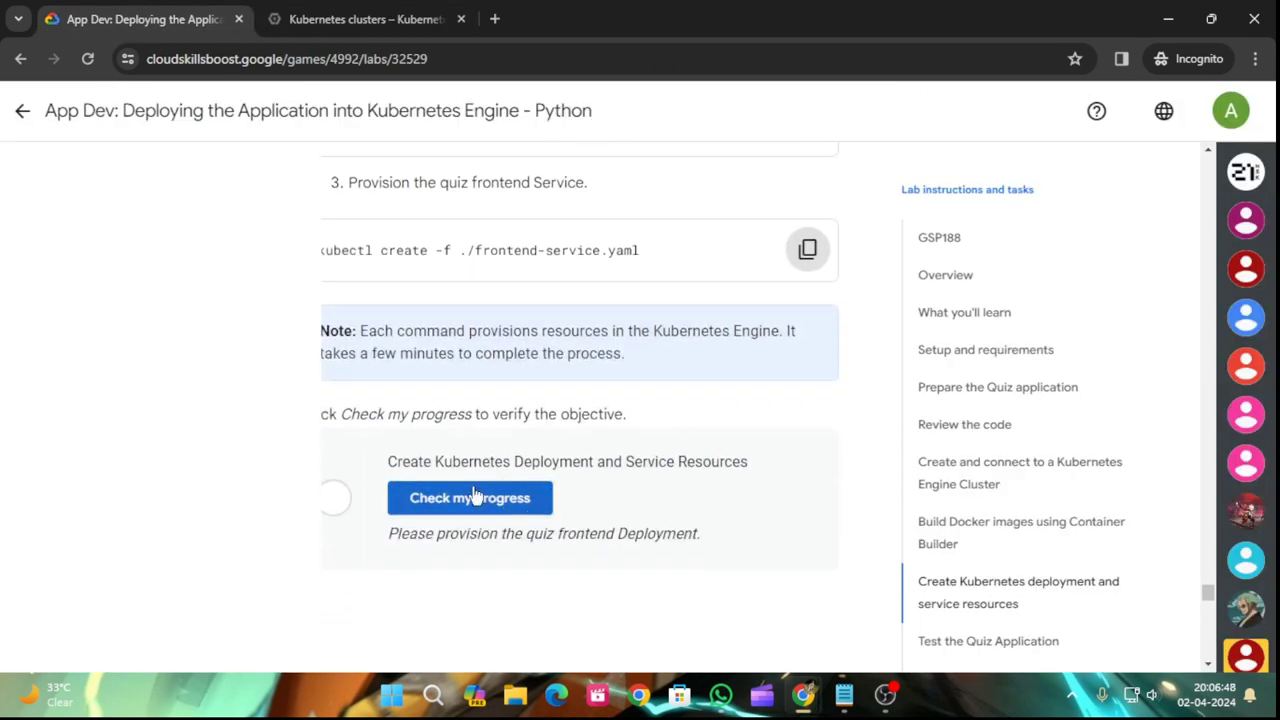
{"action": "left_click", "coordinate": [470, 497]}
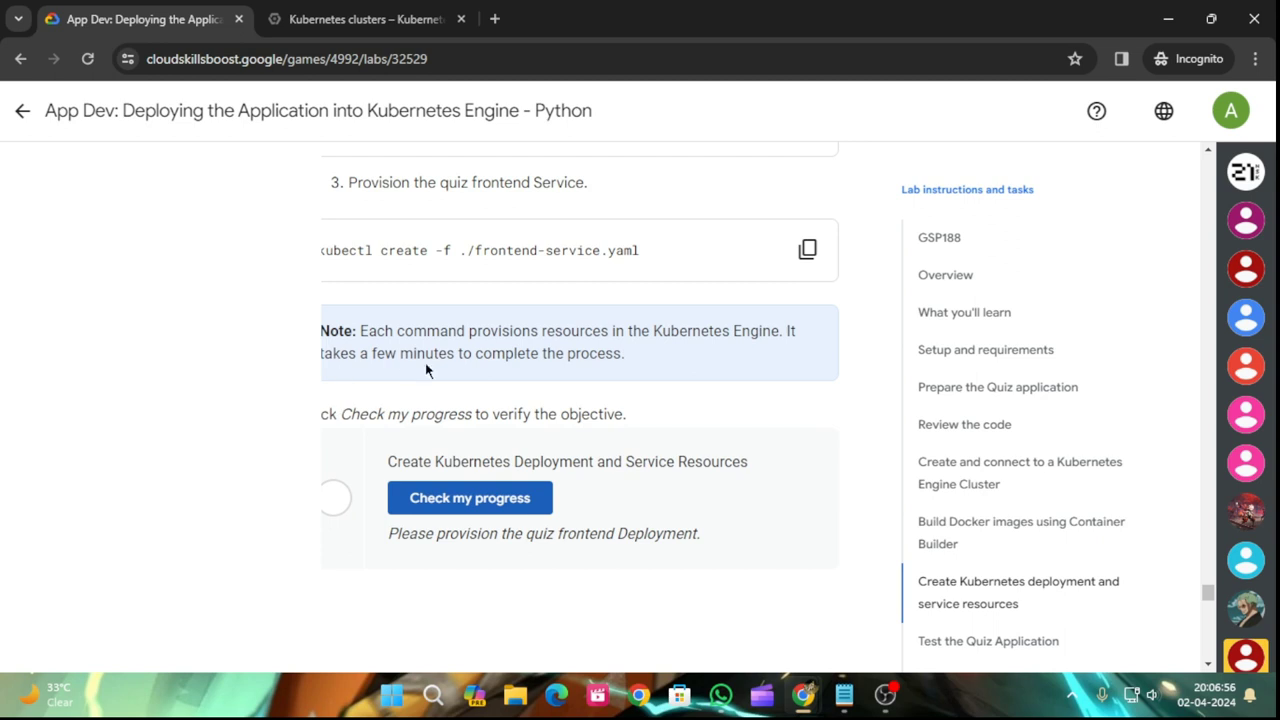
{"action": "left_click", "coordinate": [483, 511]}
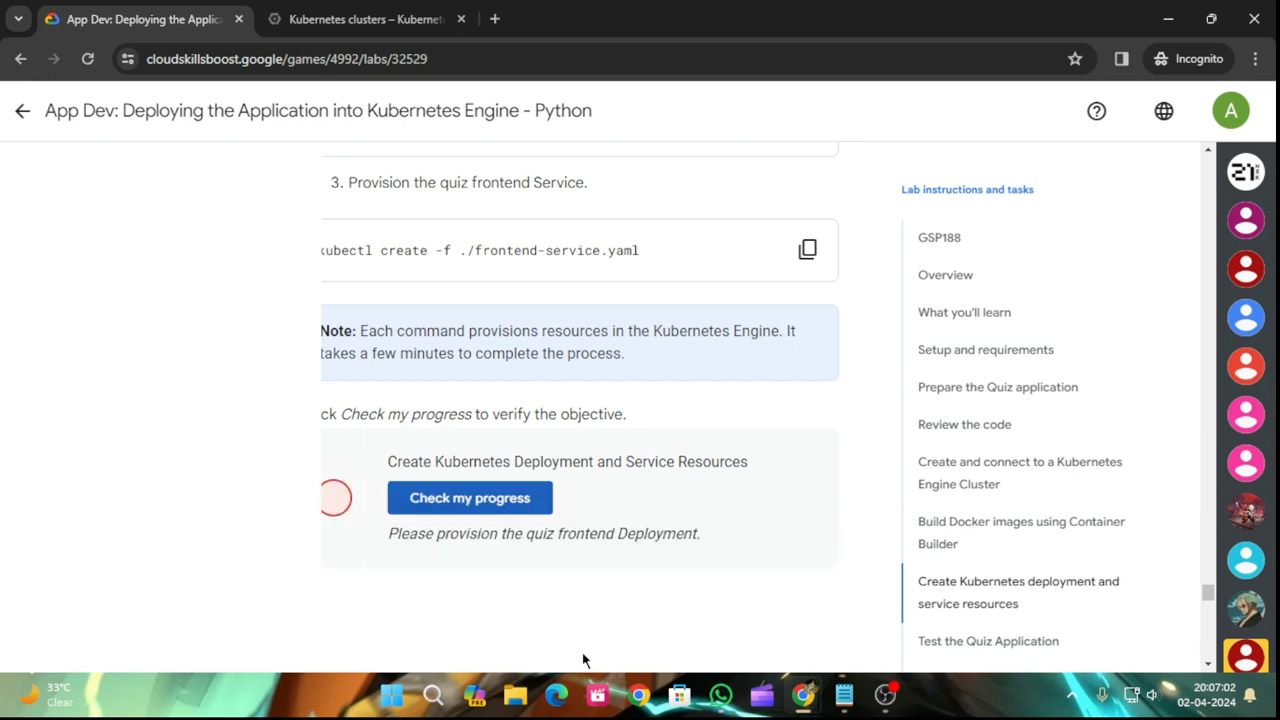
{"action": "scroll", "coordinate": [697, 447], "scroll_direction": "down", "scroll_amount": 4}
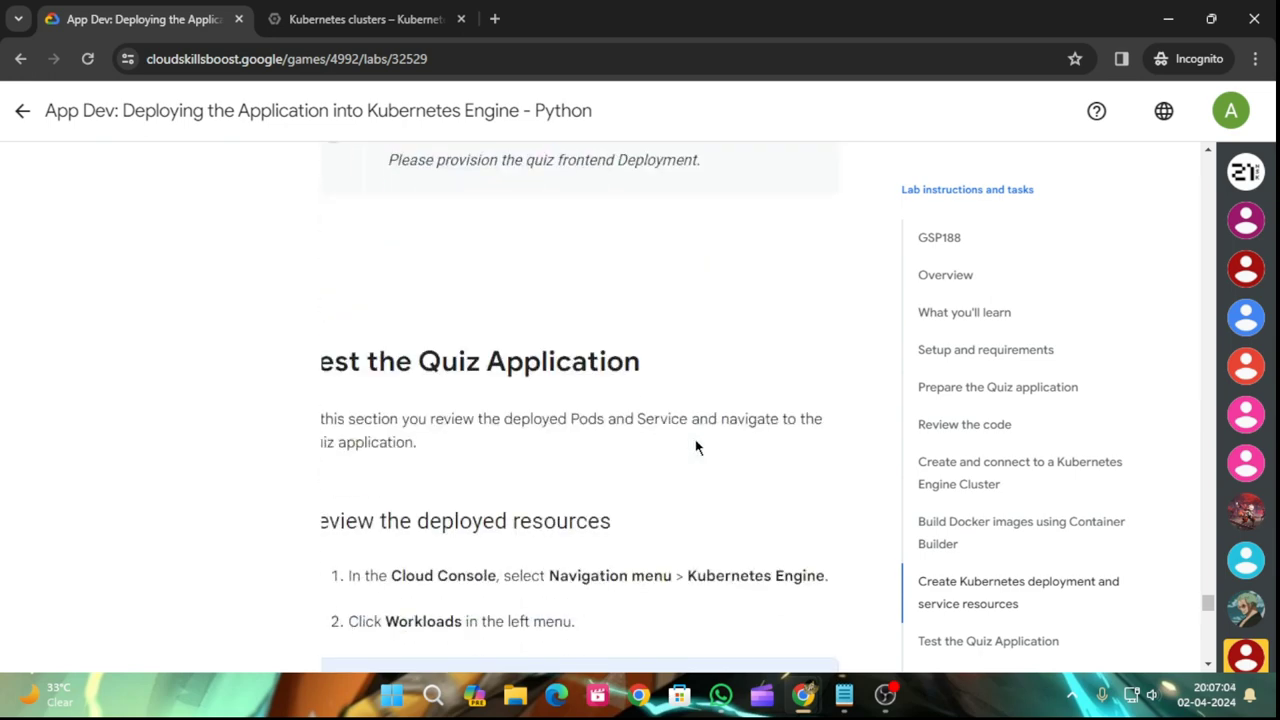
{"action": "scroll", "coordinate": [625, 478], "scroll_direction": "down", "scroll_amount": 15}
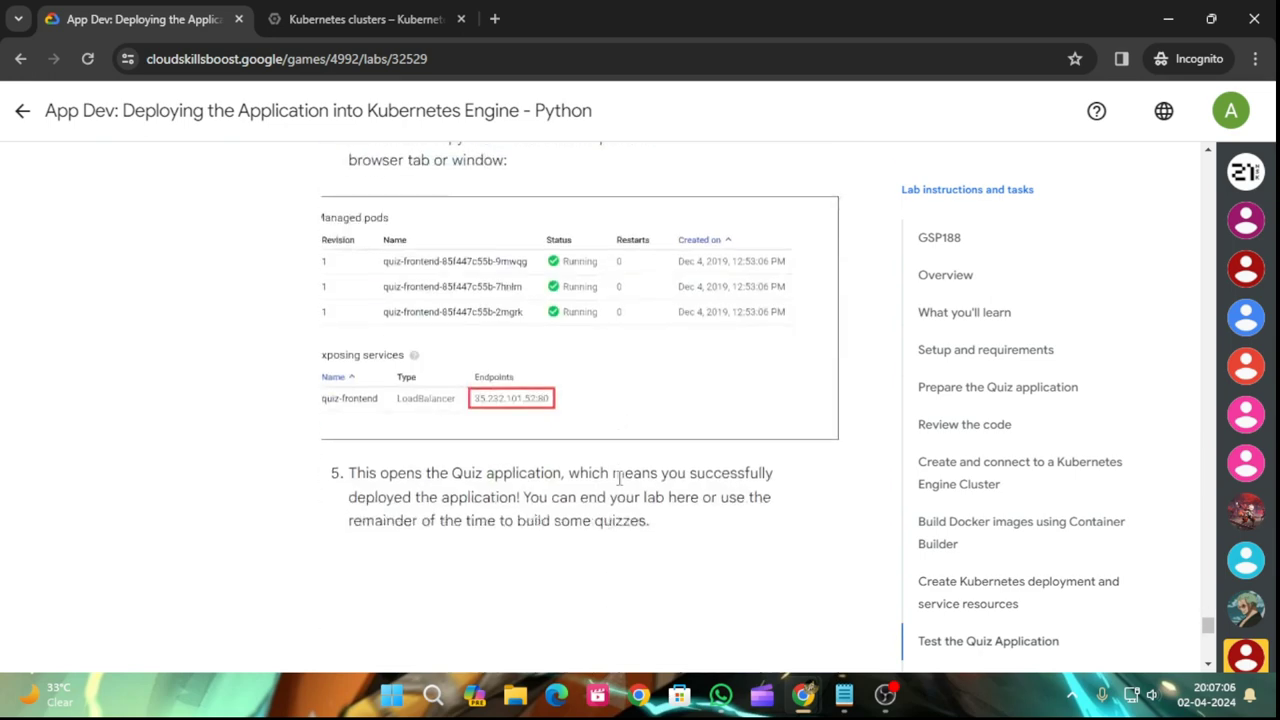
{"action": "scroll", "coordinate": [600, 465], "scroll_direction": "up", "scroll_amount": 15}
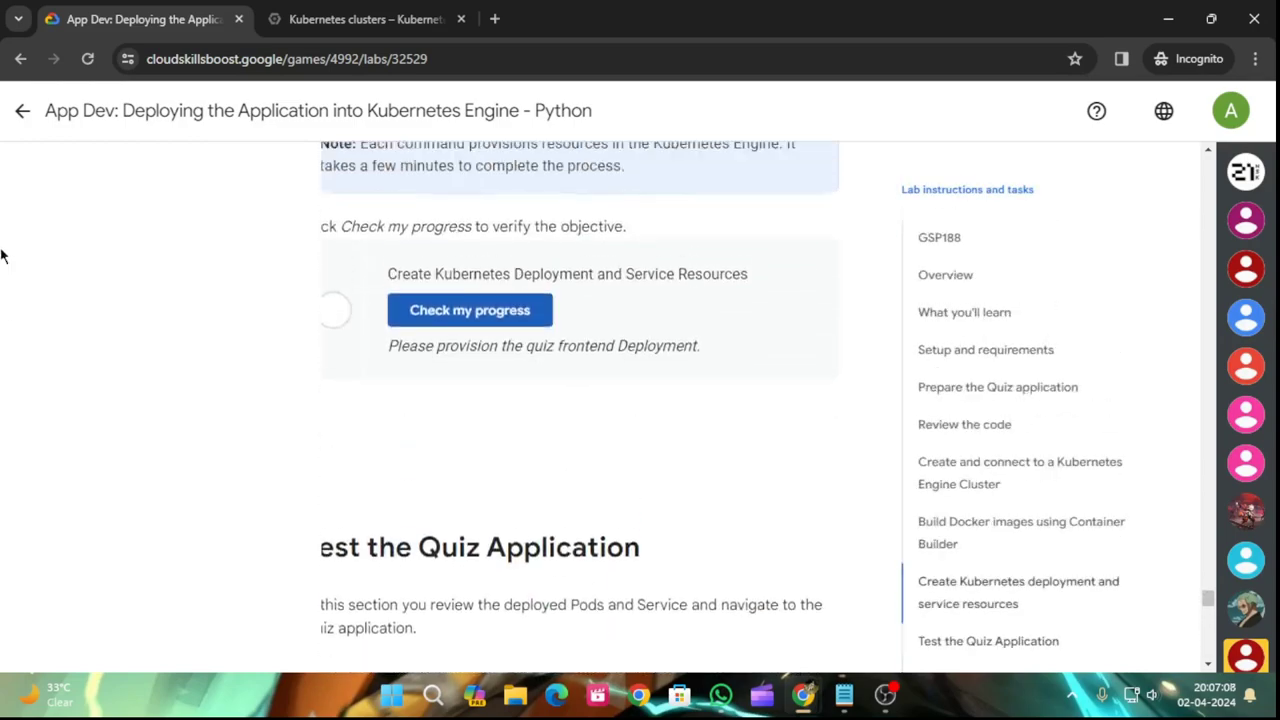
- Return to the Level 1: Getting Started with GCP game page and reopen the Kubernetes Engine Python lab from the Level Up! module
{"action": "left_click", "coordinate": [22, 112]}
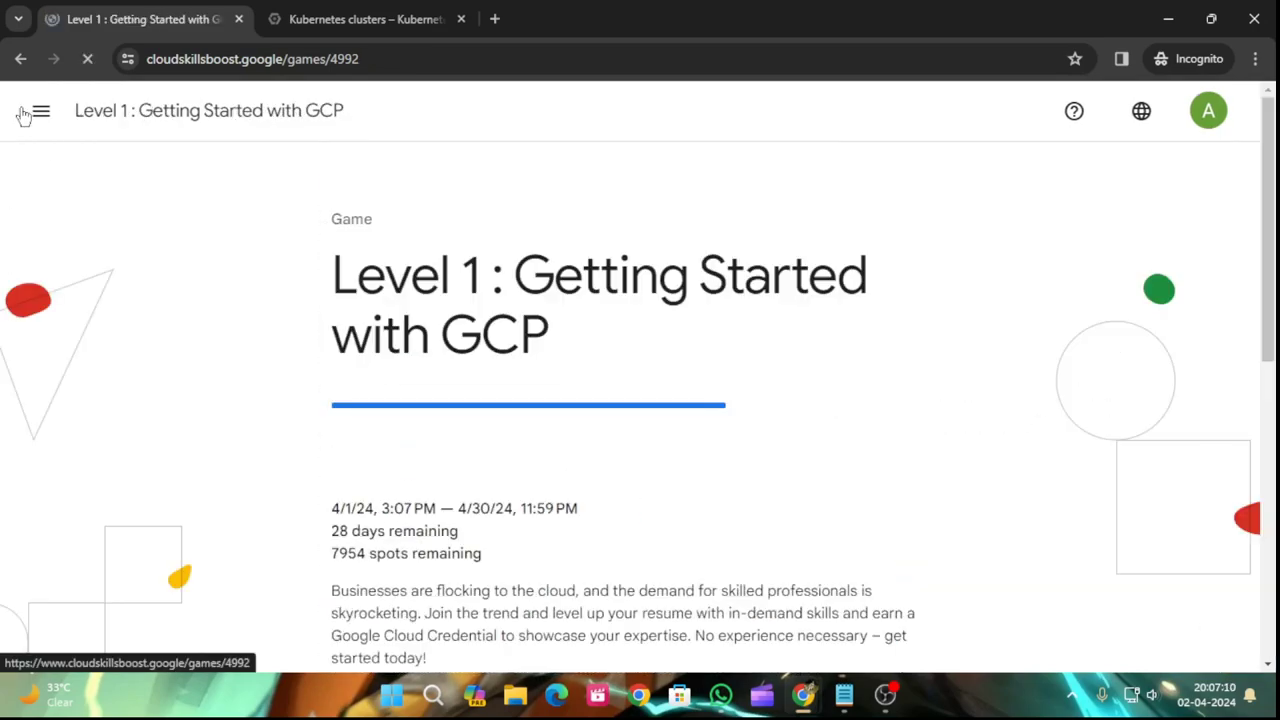
{"action": "scroll", "coordinate": [540, 545], "scroll_direction": "down", "scroll_amount": 10}
{"action": "scroll", "coordinate": [550, 536], "scroll_direction": "down", "scroll_amount": 6}
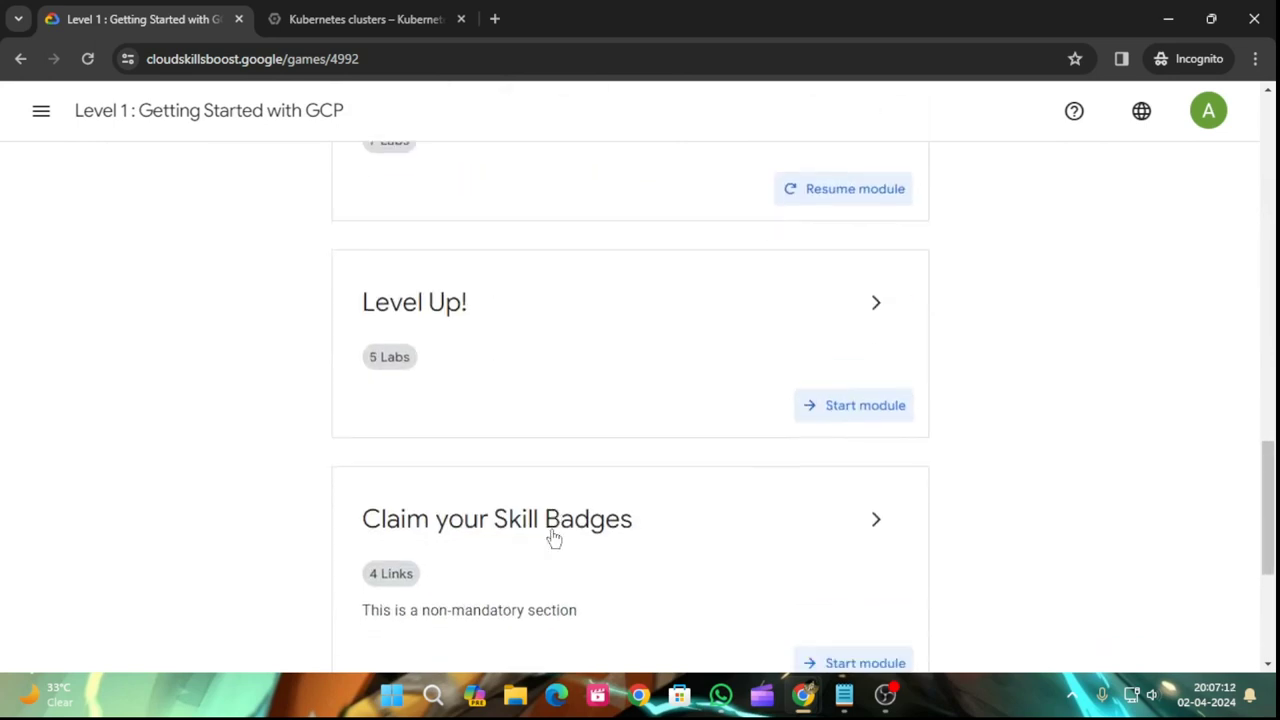
{"action": "scroll", "coordinate": [802, 388], "scroll_direction": "up", "scroll_amount": 2}
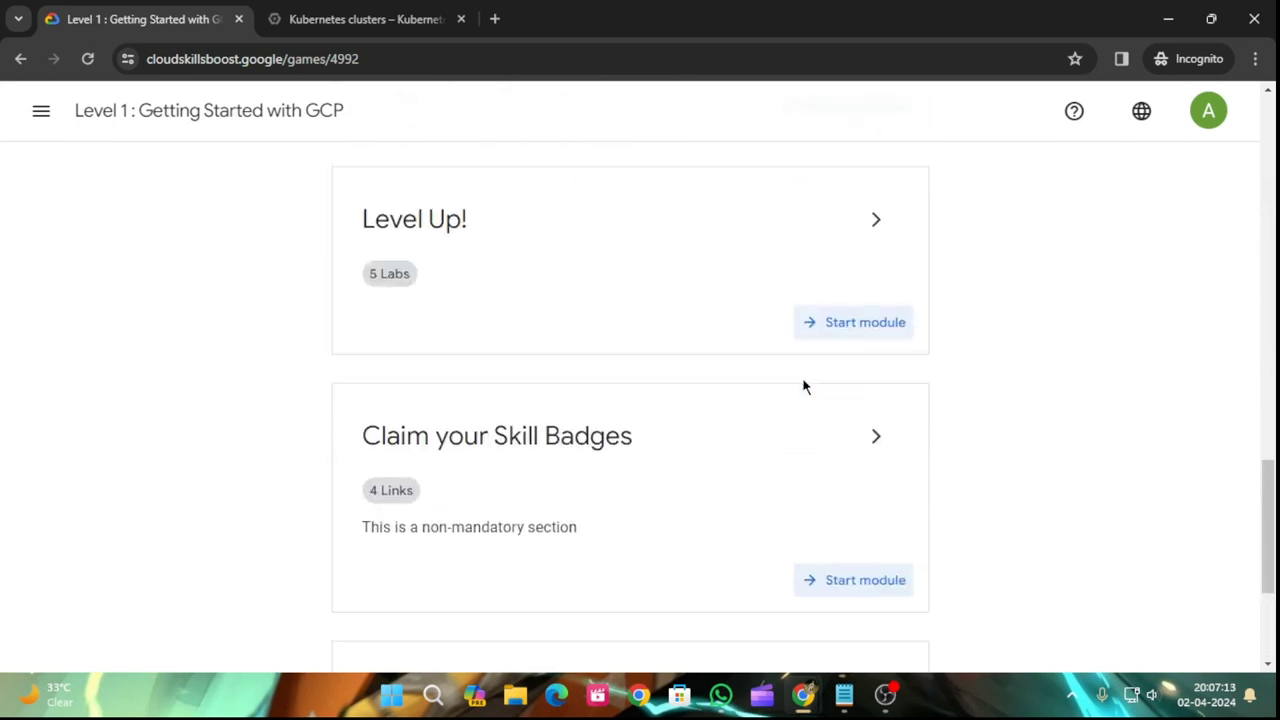
{"action": "left_click", "coordinate": [876, 219]}
{"action": "left_click", "coordinate": [547, 441]}
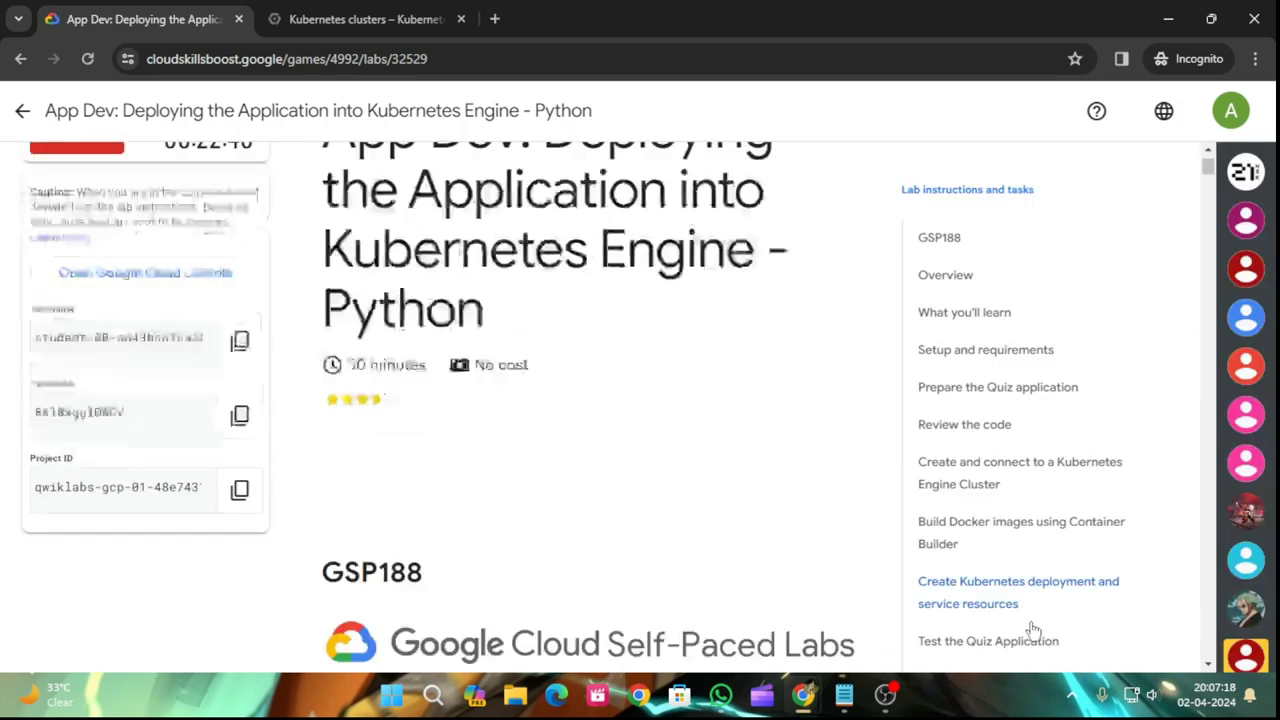
- Go to the Kubernetes deployment and service resources section in the reopened lab and check the objective's progress twice
{"action": "left_click", "coordinate": [1012, 598]}
{"action": "scroll", "coordinate": [430, 530], "scroll_direction": "down", "scroll_amount": 4}
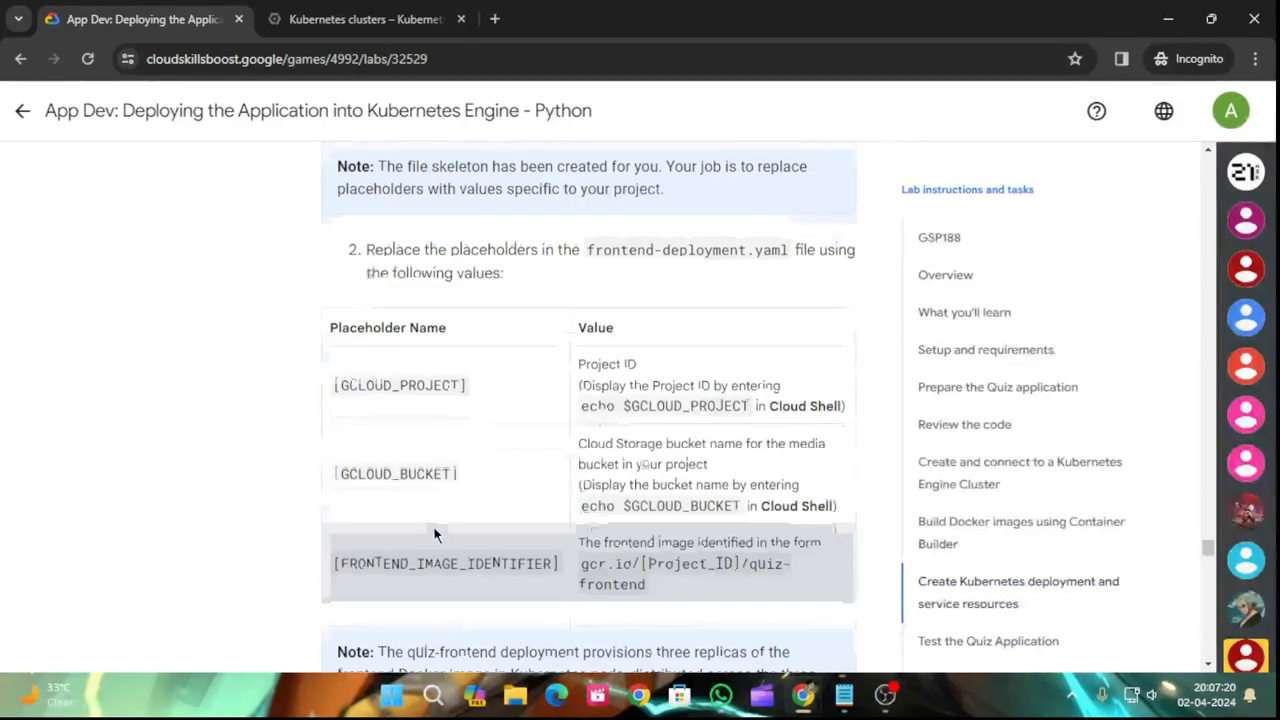
{"action": "scroll", "coordinate": [434, 534], "scroll_direction": "down", "scroll_amount": 15}
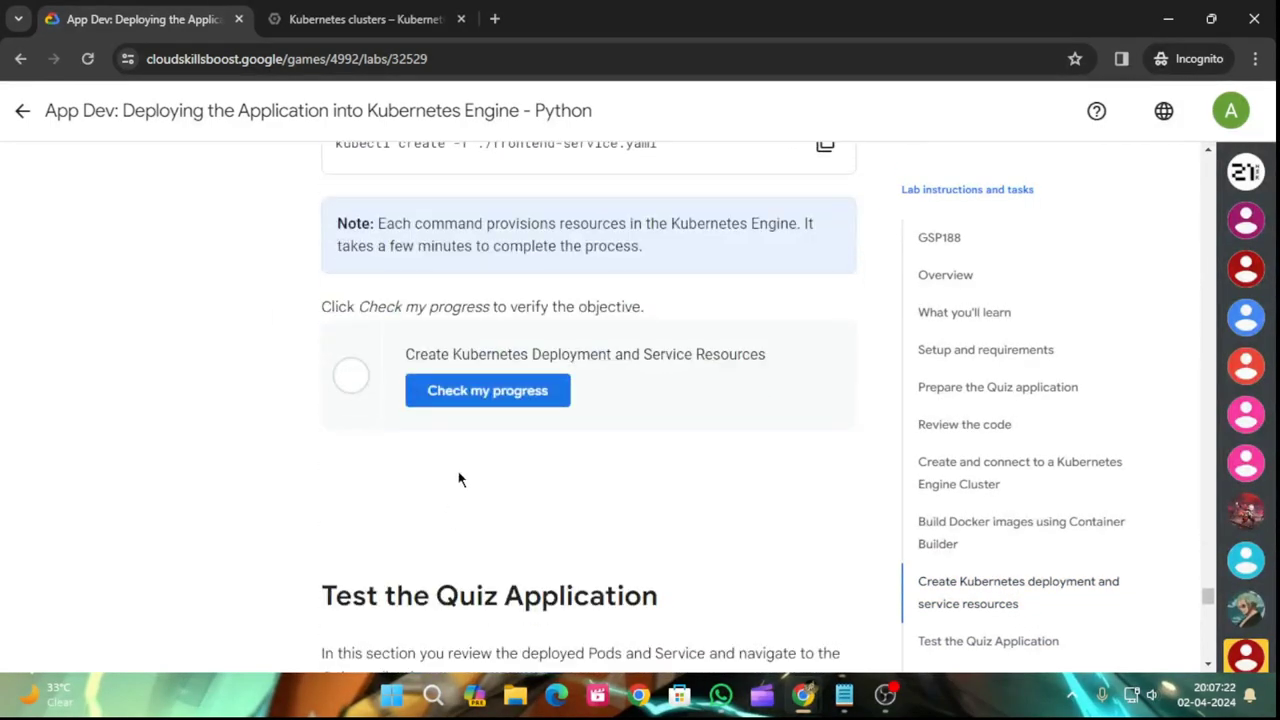
{"action": "left_click", "coordinate": [486, 394]}
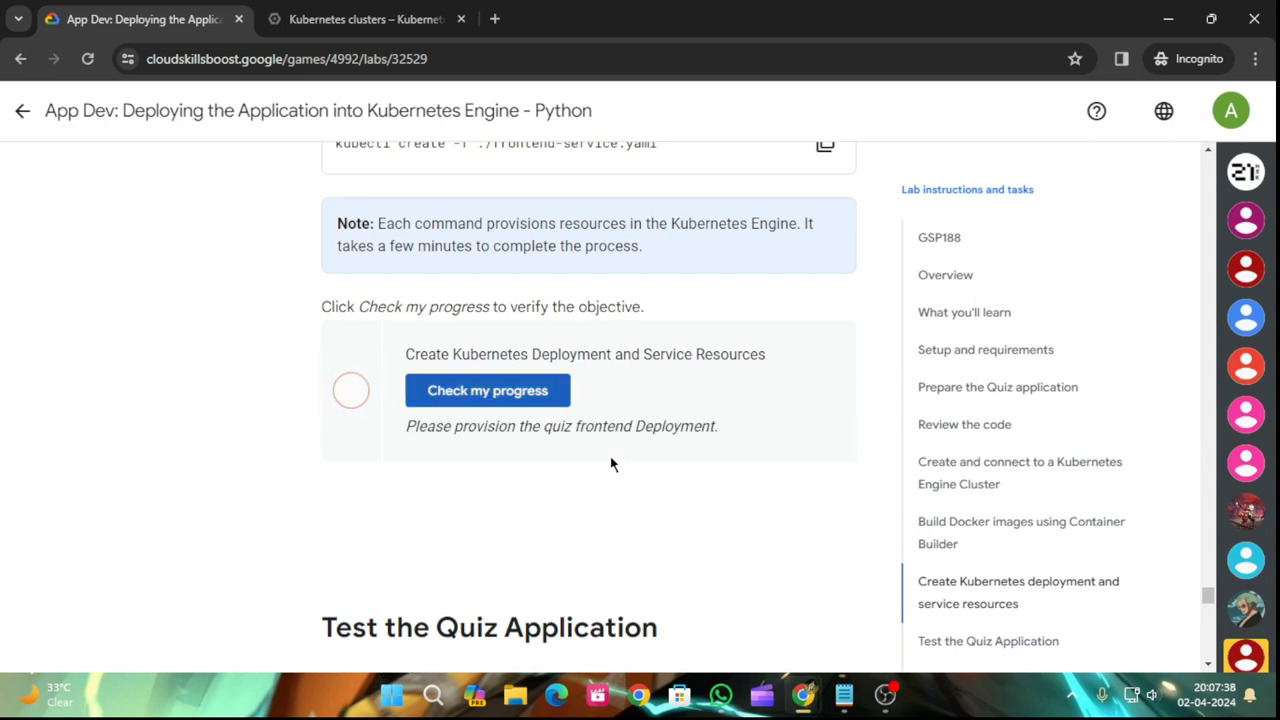
{"action": "scroll", "coordinate": [606, 432], "scroll_direction": "up", "scroll_amount": 8}
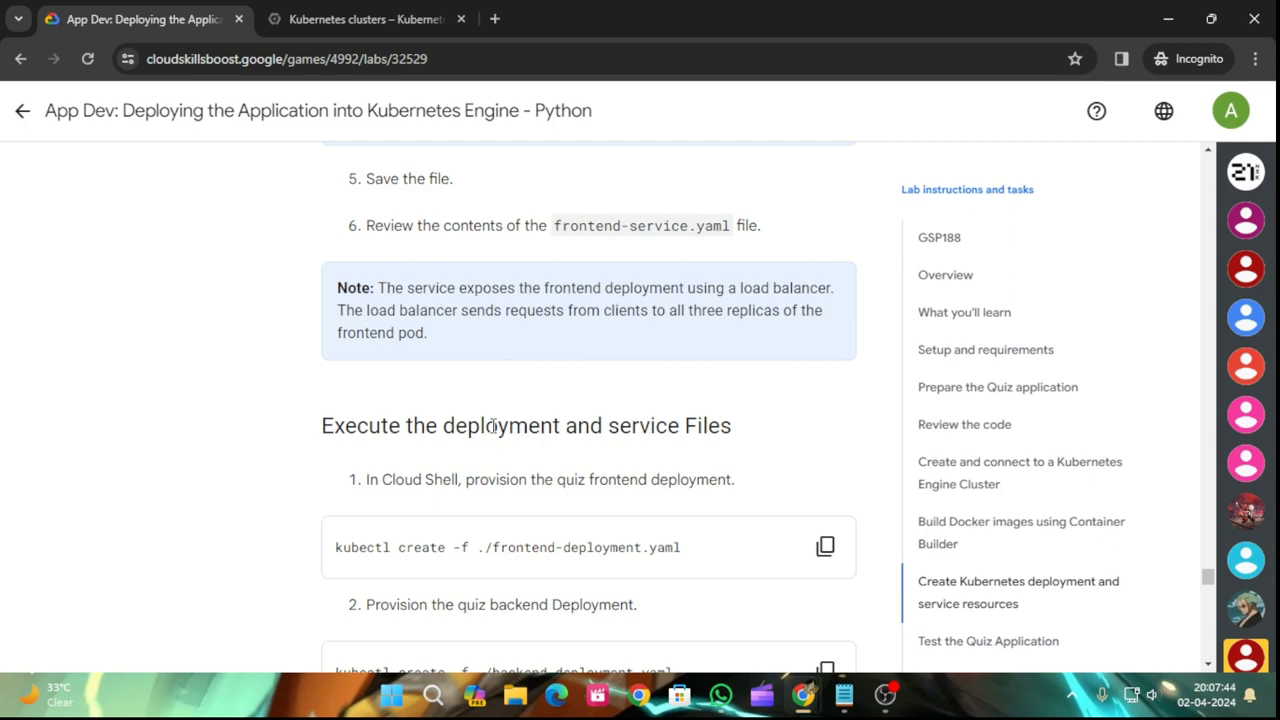
{"action": "scroll", "coordinate": [492, 427], "scroll_direction": "down", "scroll_amount": 8}
{"action": "left_click", "coordinate": [445, 296]}
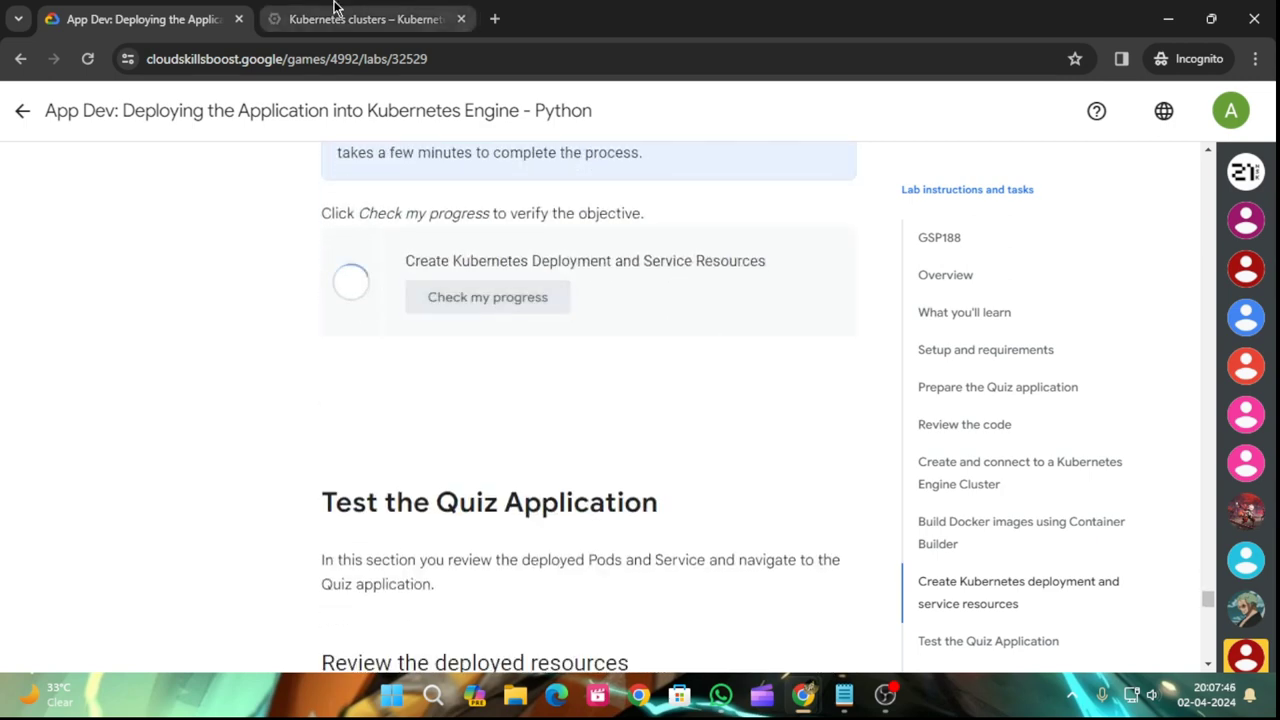
{"action": "left_click", "coordinate": [335, 8]}
{"action": "left_click", "coordinate": [200, 16]}
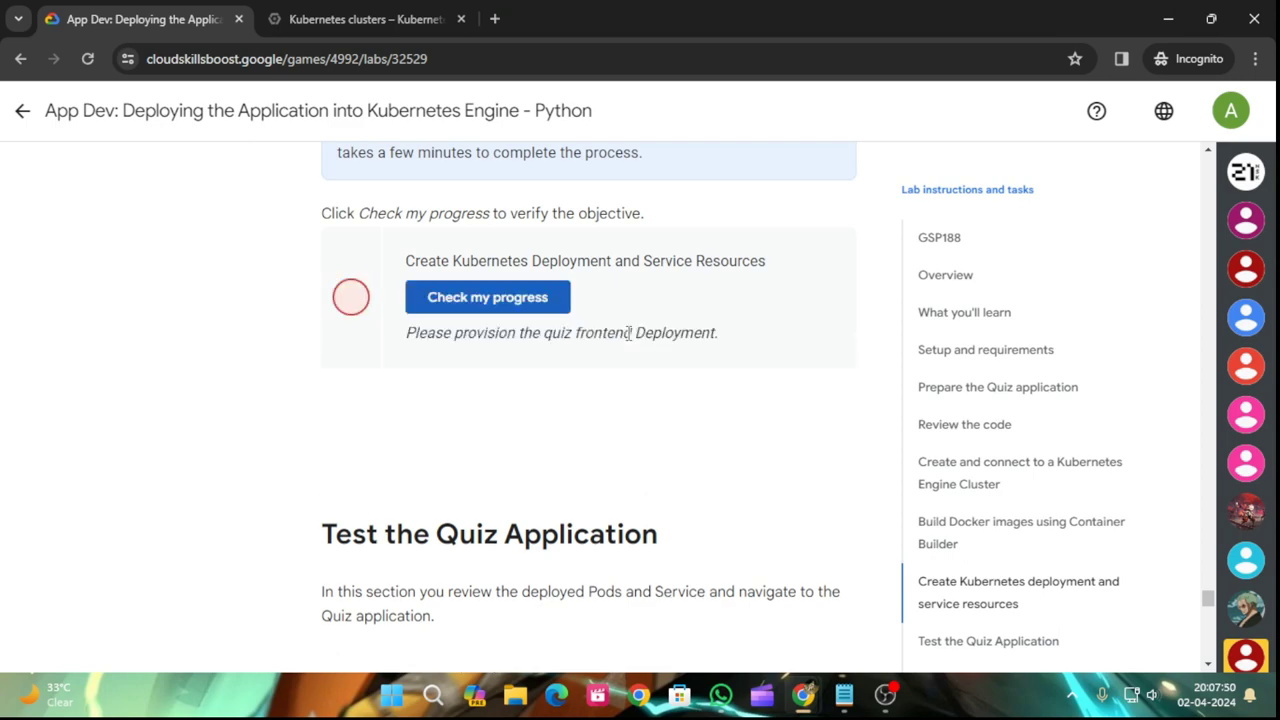
- Try to provision the quiz frontend deployment again by running kubectl create -f ./frontend-deployment.yaml from the lab in Cloud Shell
{"action": "scroll", "coordinate": [528, 309], "scroll_direction": "up", "scroll_amount": 5}
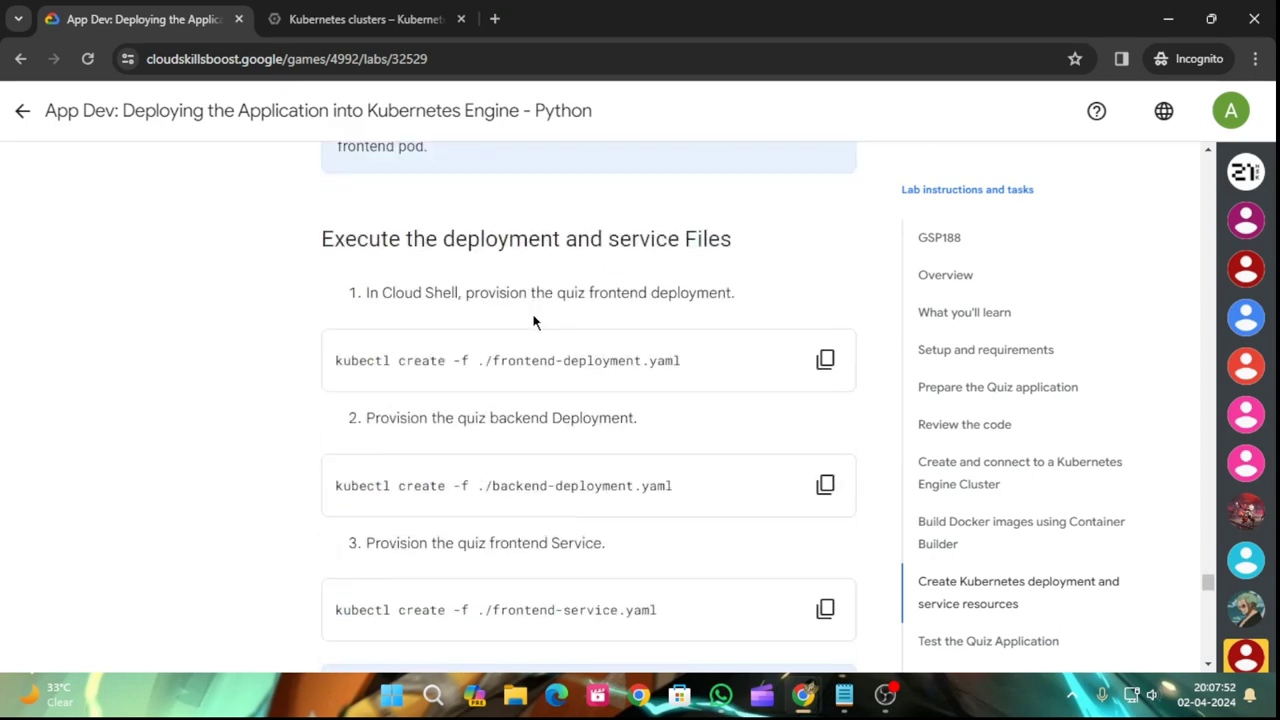
{"action": "left_click", "coordinate": [826, 362]}
{"action": "left_click", "coordinate": [430, 10]}
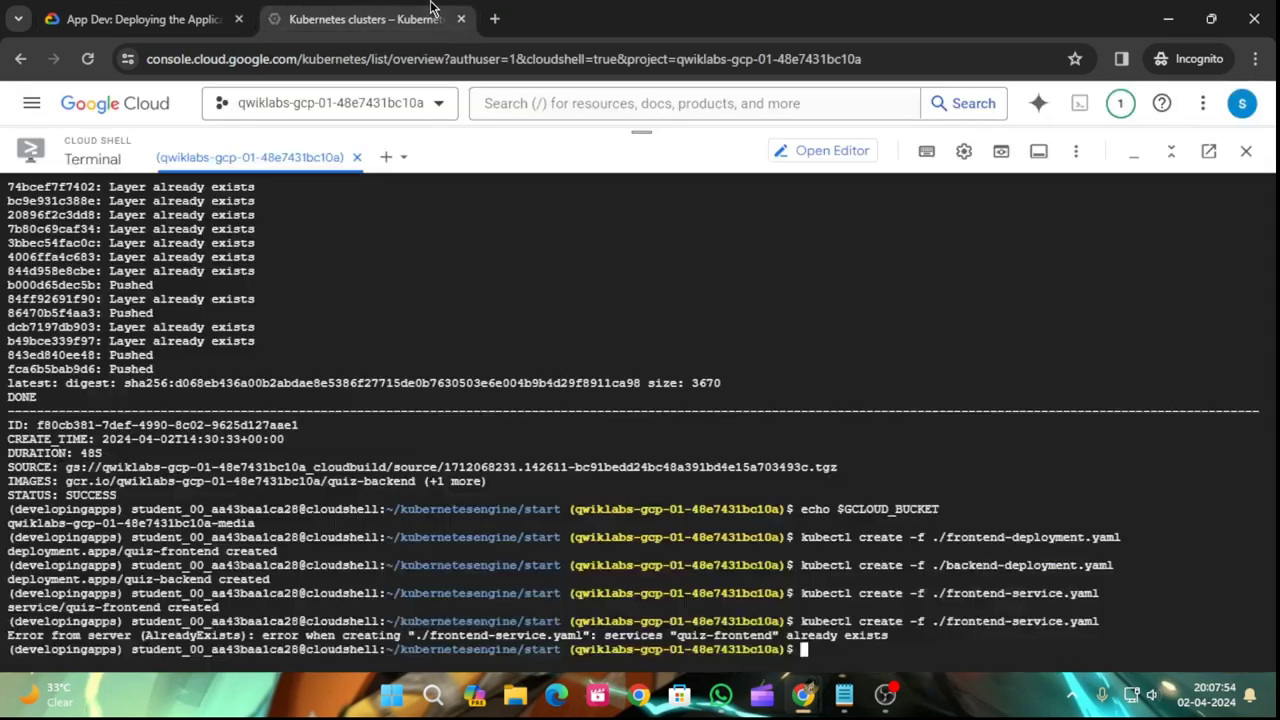
{"action": "key", "text": "ctrl+v"}
{"action": "key", "text": "Return"}
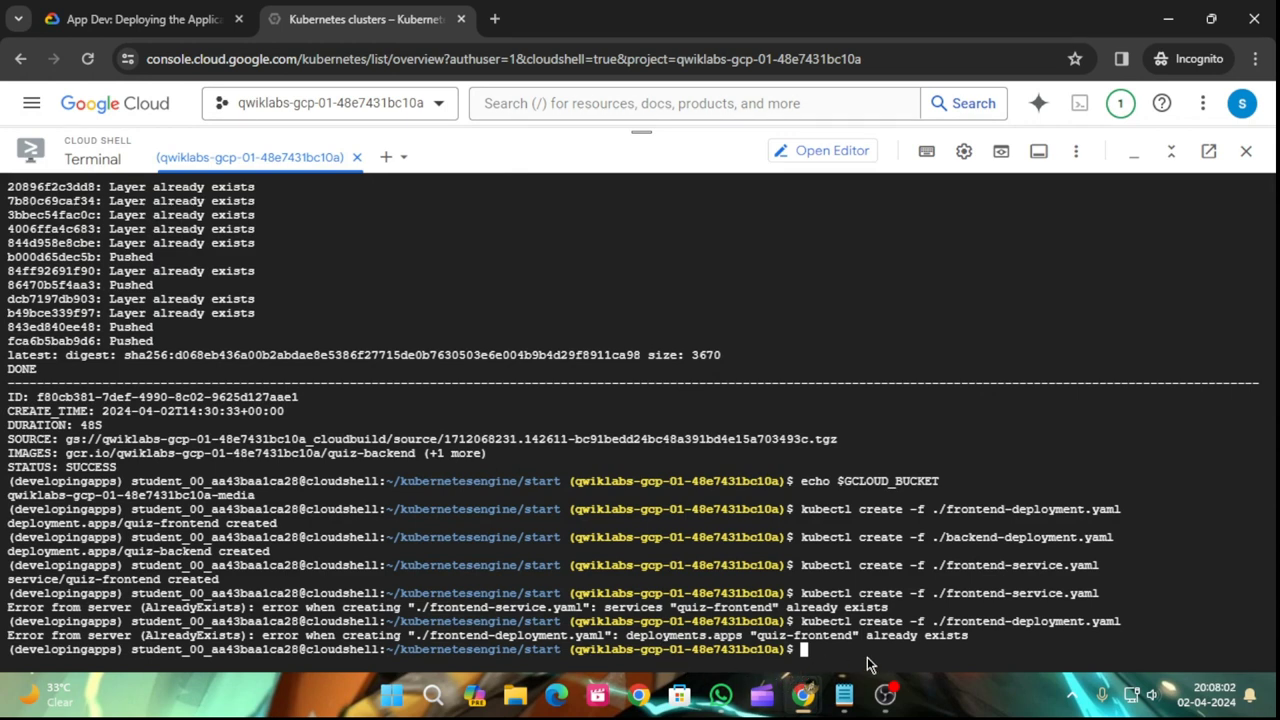
- Return to the lab and recheck the deployment and service objective after rerunning the frontend deployment command
{"action": "left_click", "coordinate": [180, 19]}
{"action": "scroll", "coordinate": [606, 549], "scroll_direction": "down", "scroll_amount": 5}
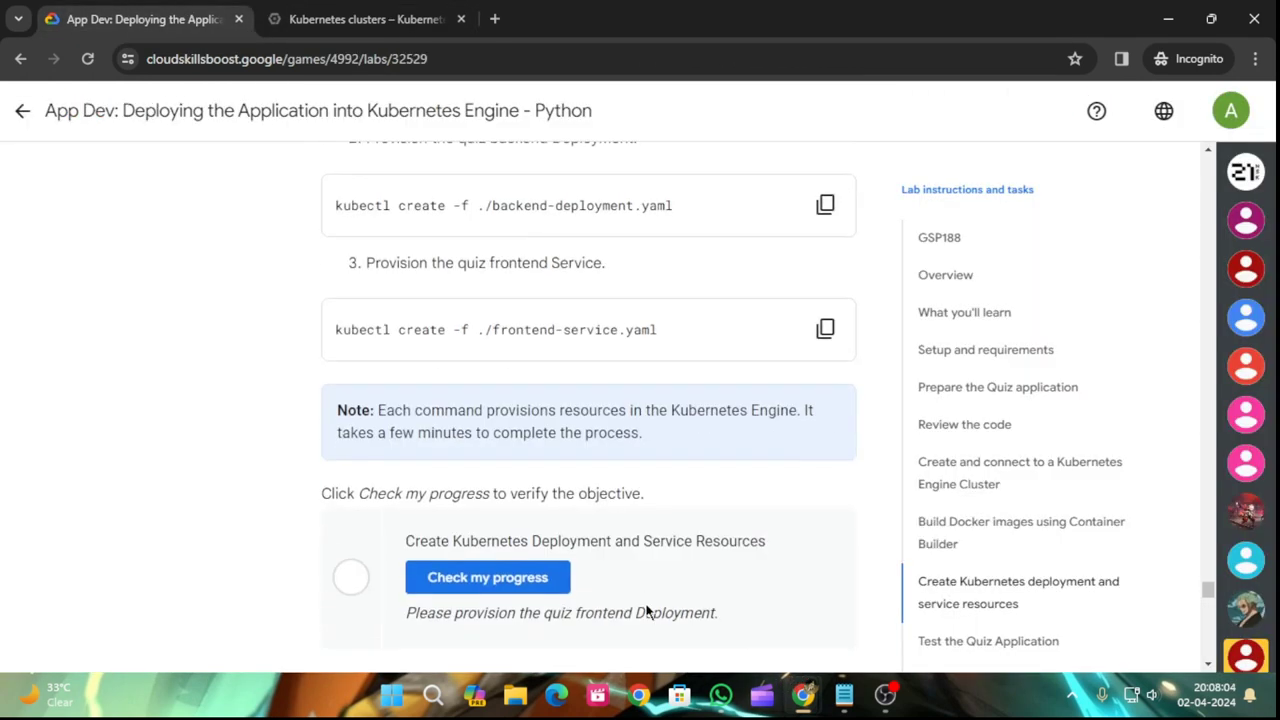
{"action": "left_click", "coordinate": [475, 389]}
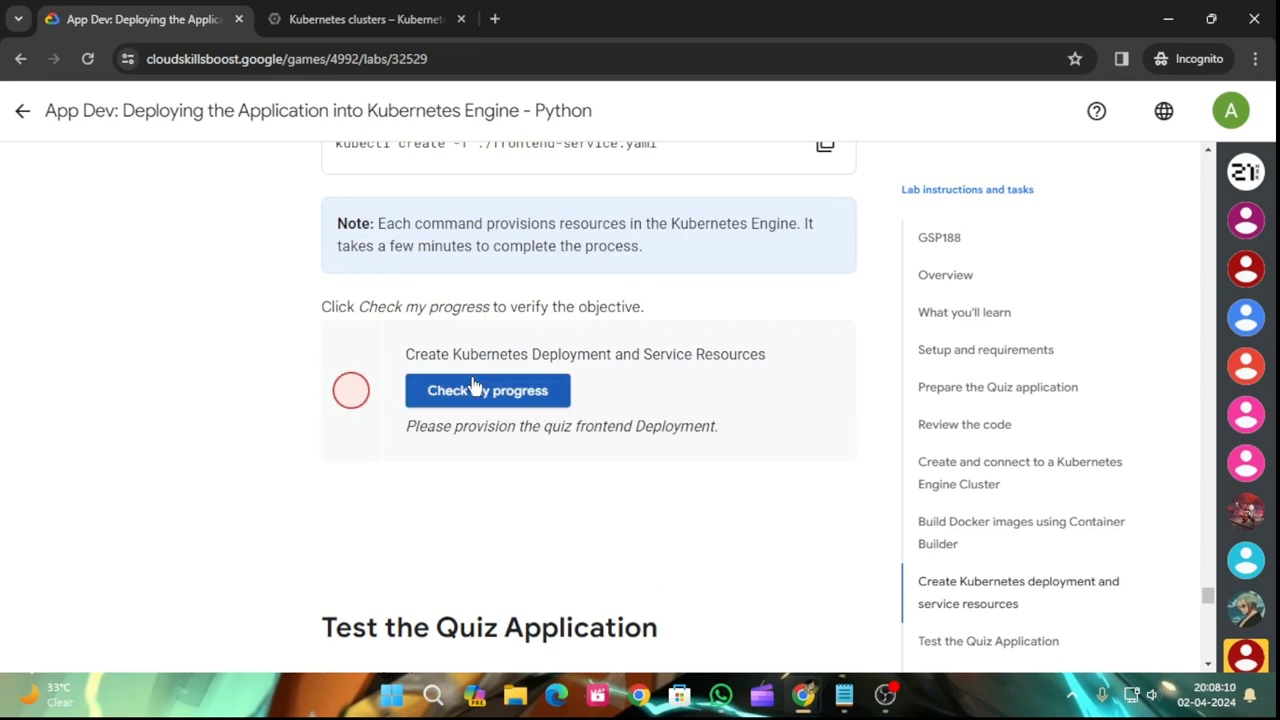
{"action": "left_click", "coordinate": [497, 404]}
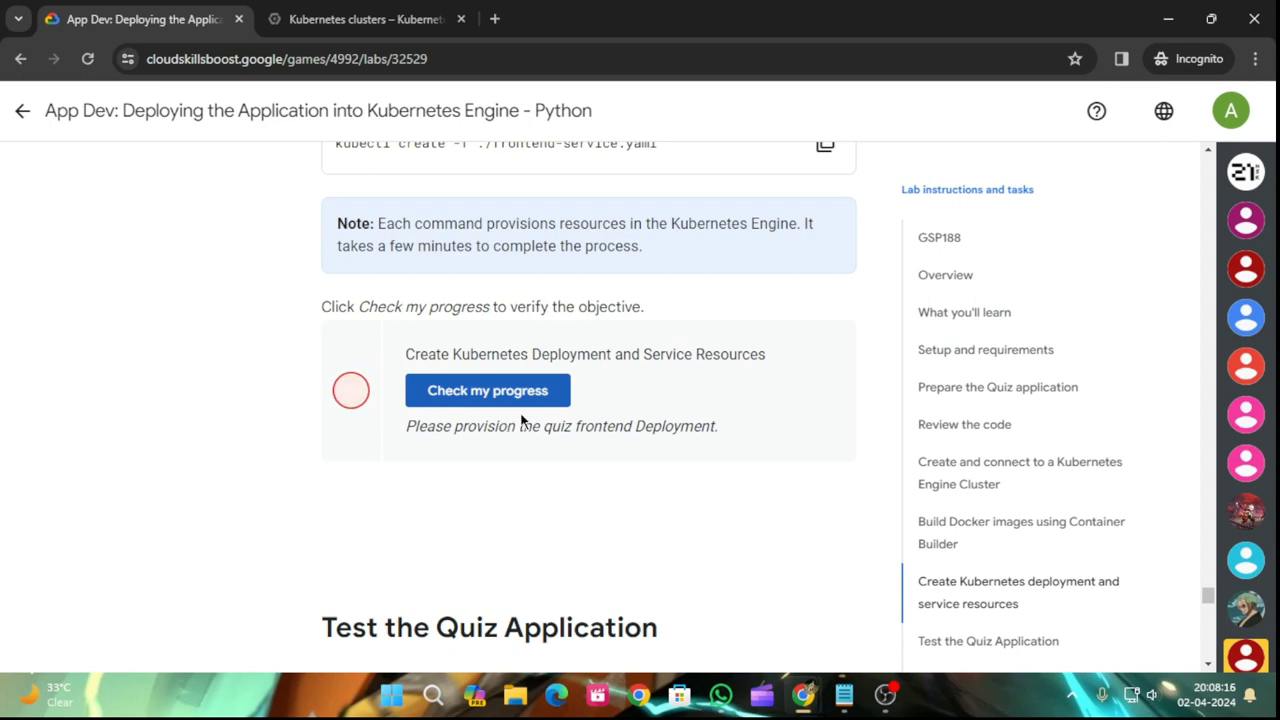
- Review the placeholder values for the backend and frontend deployment files, and copy the lab's Project ID into an empty Notepad note
{"action": "scroll", "coordinate": [520, 420], "scroll_direction": "up", "scroll_amount": 5}
{"action": "scroll", "coordinate": [522, 415], "scroll_direction": "up", "scroll_amount": 3}
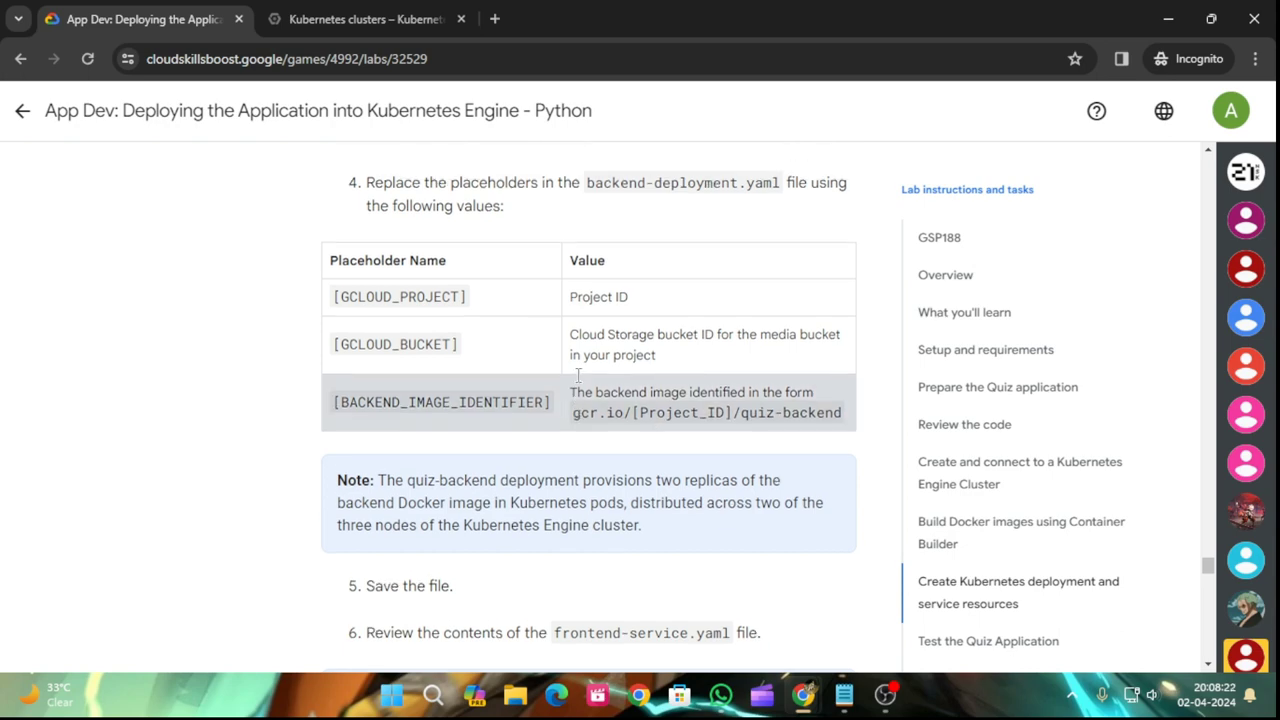
{"action": "scroll", "coordinate": [592, 376], "scroll_direction": "up", "scroll_amount": 7}
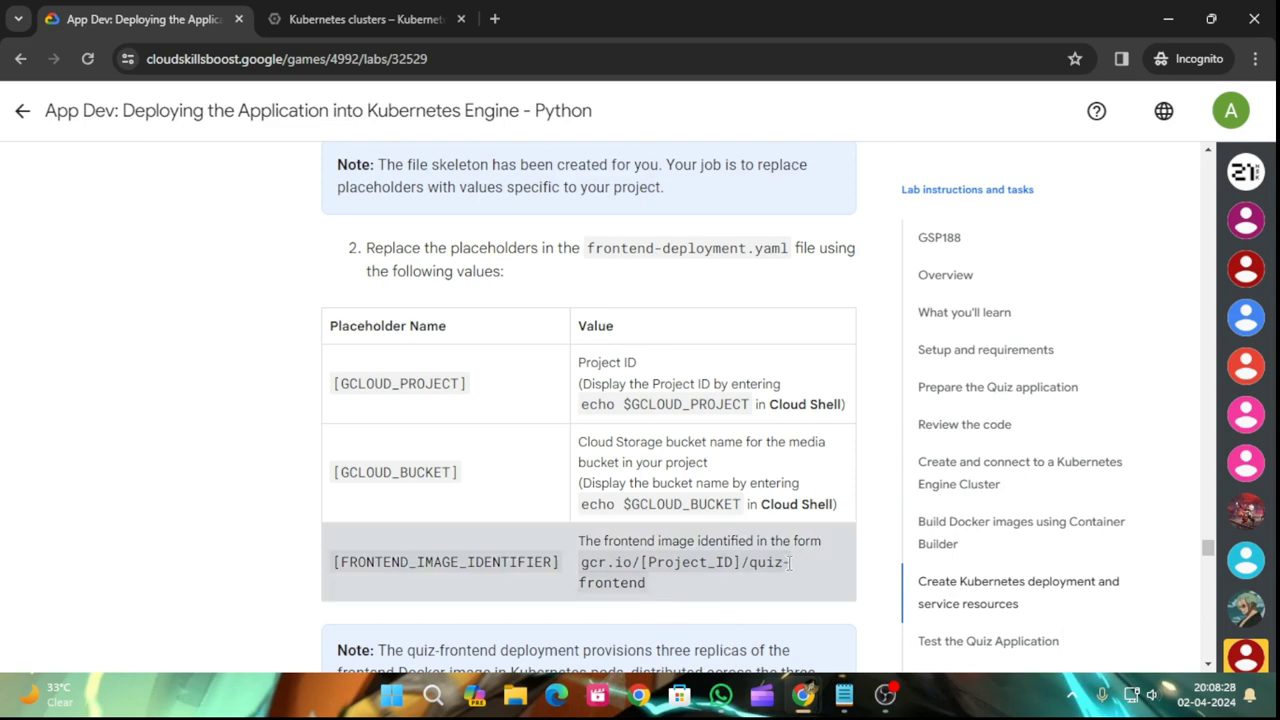
{"action": "left_click", "coordinate": [897, 233]}
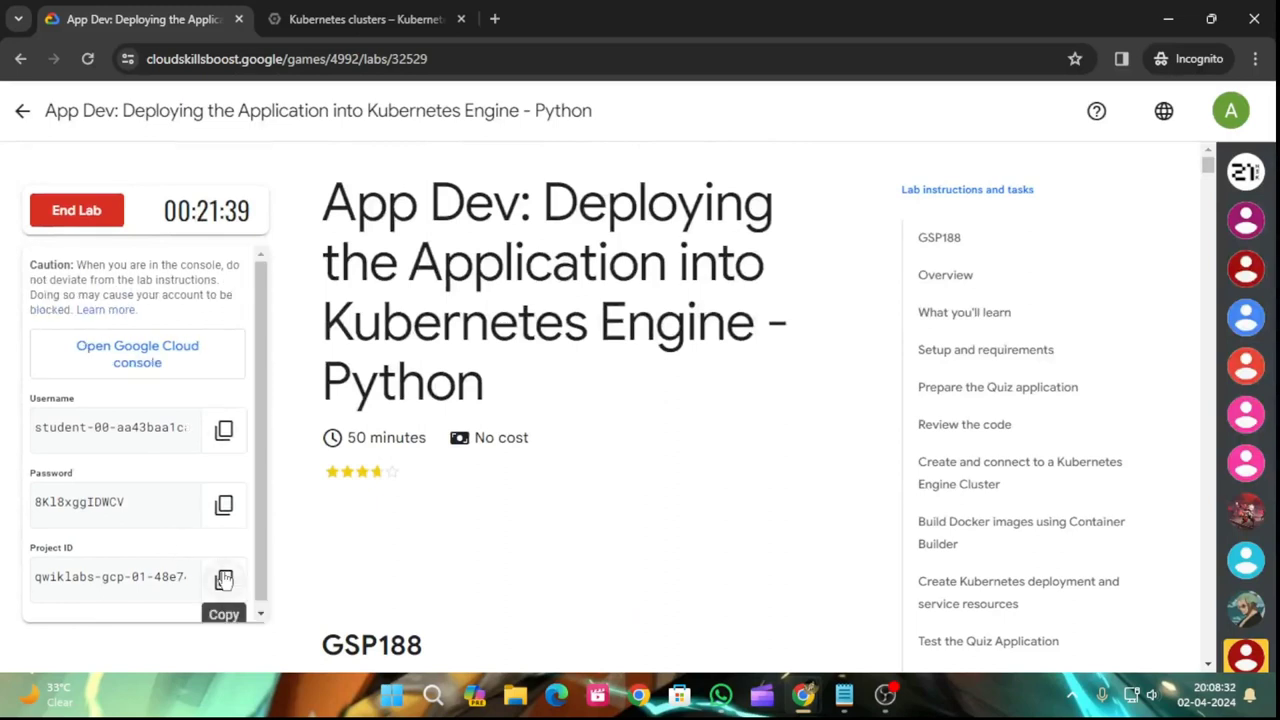
{"action": "left_click", "coordinate": [224, 580]}
{"action": "left_click", "coordinate": [844, 695]}
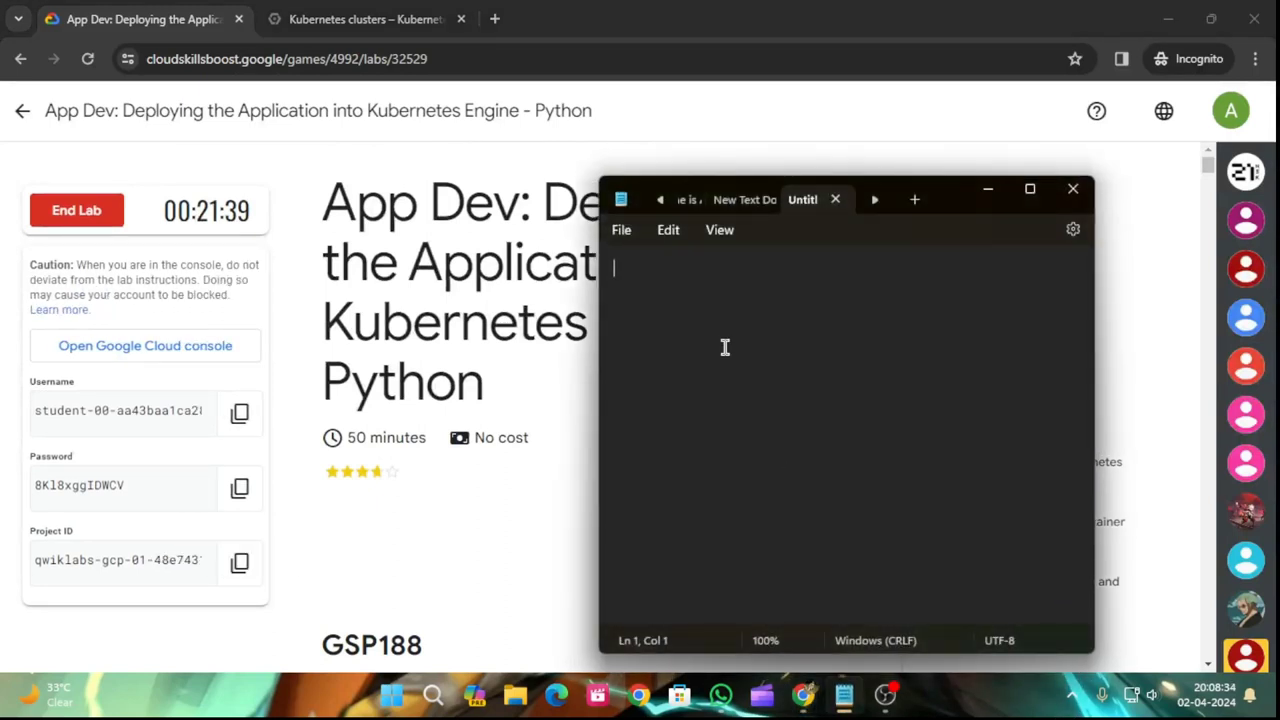
{"action": "key", "text": "ctrl+v"}
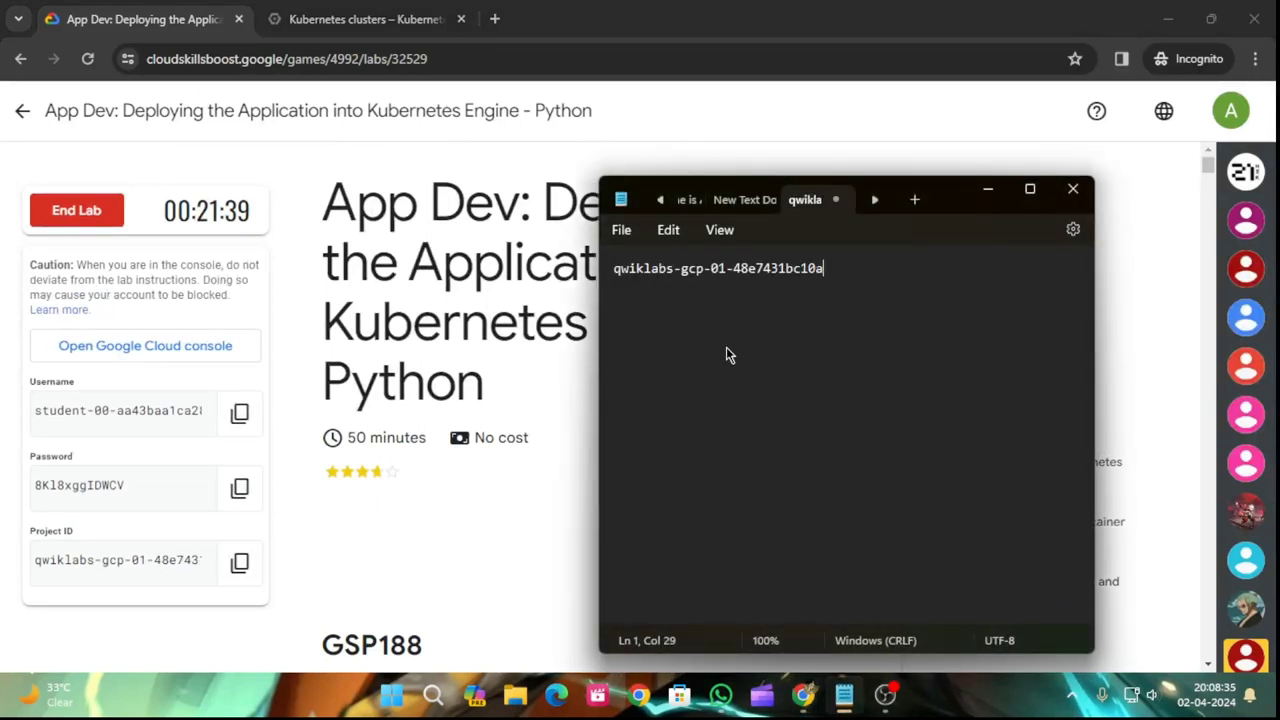
{"action": "left_click", "coordinate": [987, 189]}
- Copy the frontend image form gcr.io/[Project_ID]/quiz-frontend from the lab into the Notepad note, below the Project ID
{"action": "left_click", "coordinate": [1010, 605]}
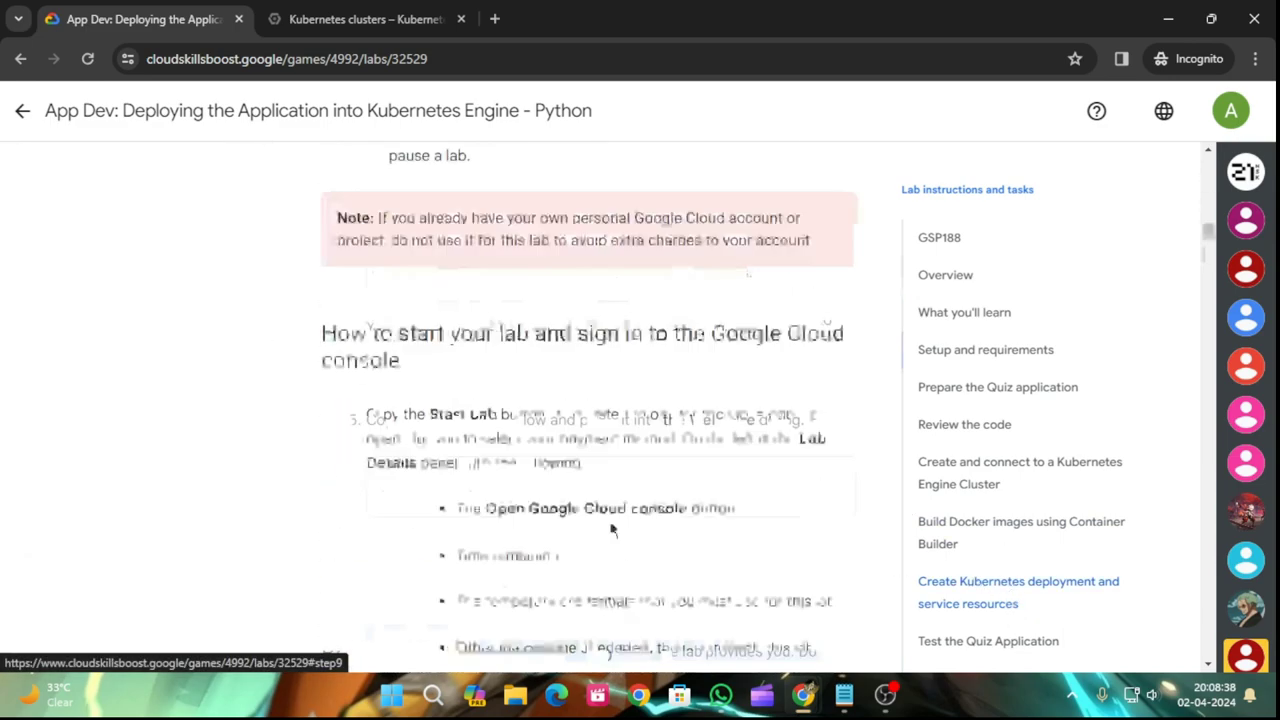
{"action": "scroll", "coordinate": [580, 490], "scroll_direction": "down", "scroll_amount": 3}
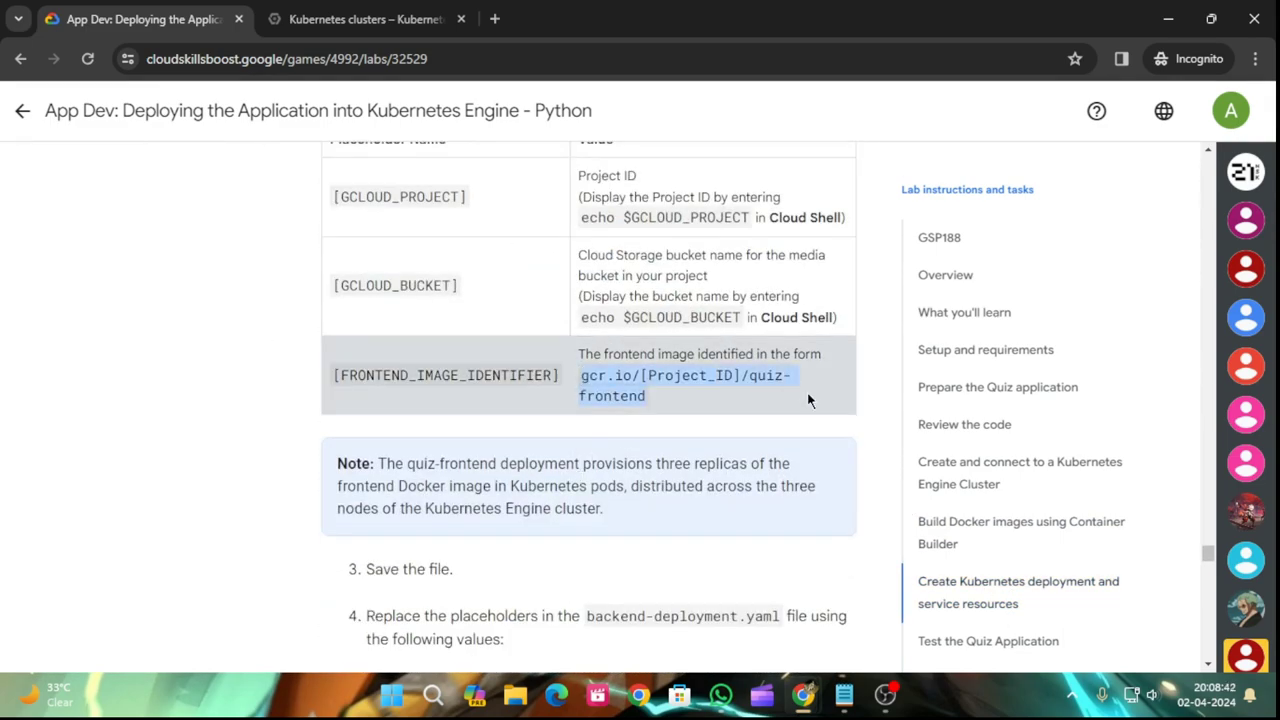
{"action": "left_click", "coordinate": [844, 695]}
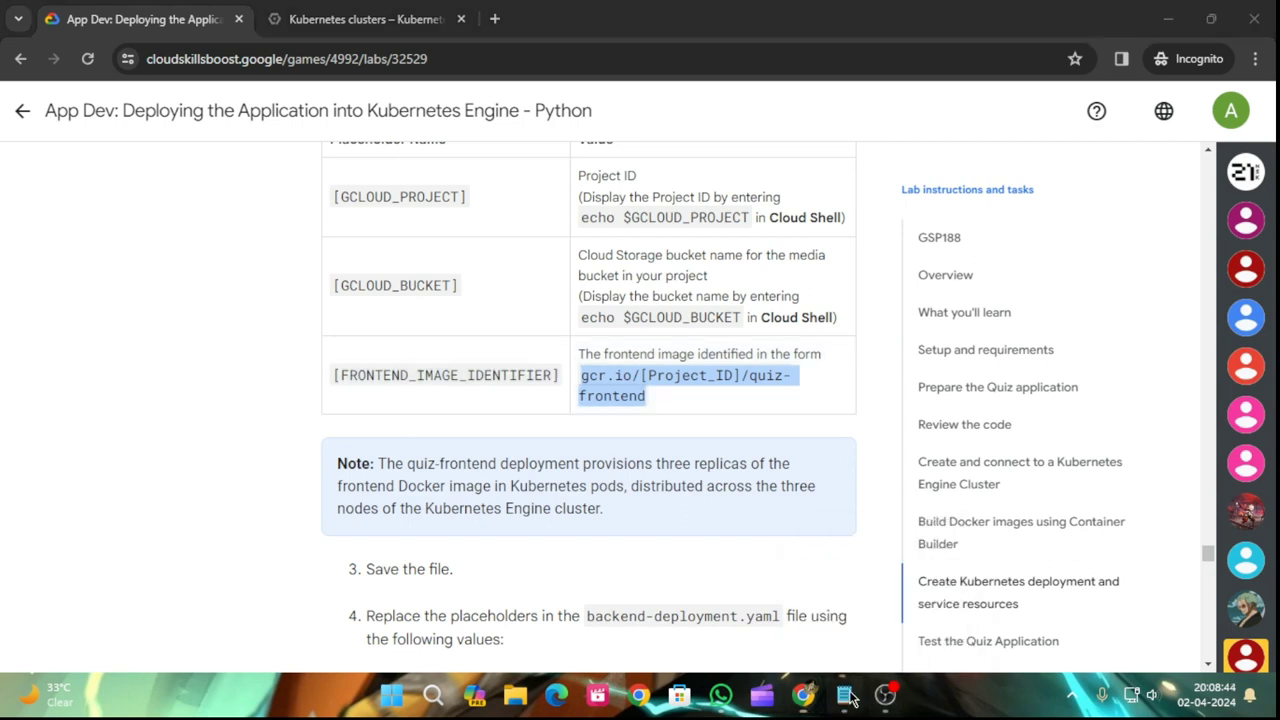
{"action": "key", "text": "Return"}
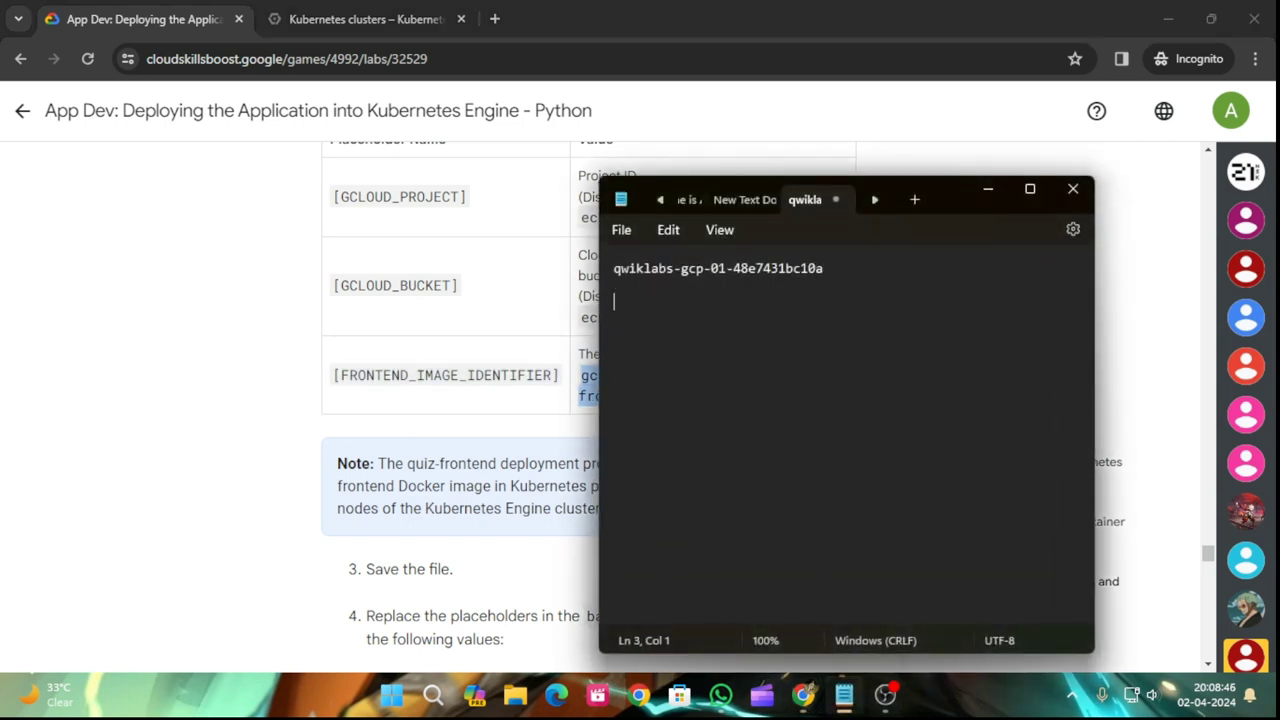
{"action": "key", "text": "ctrl+v"}
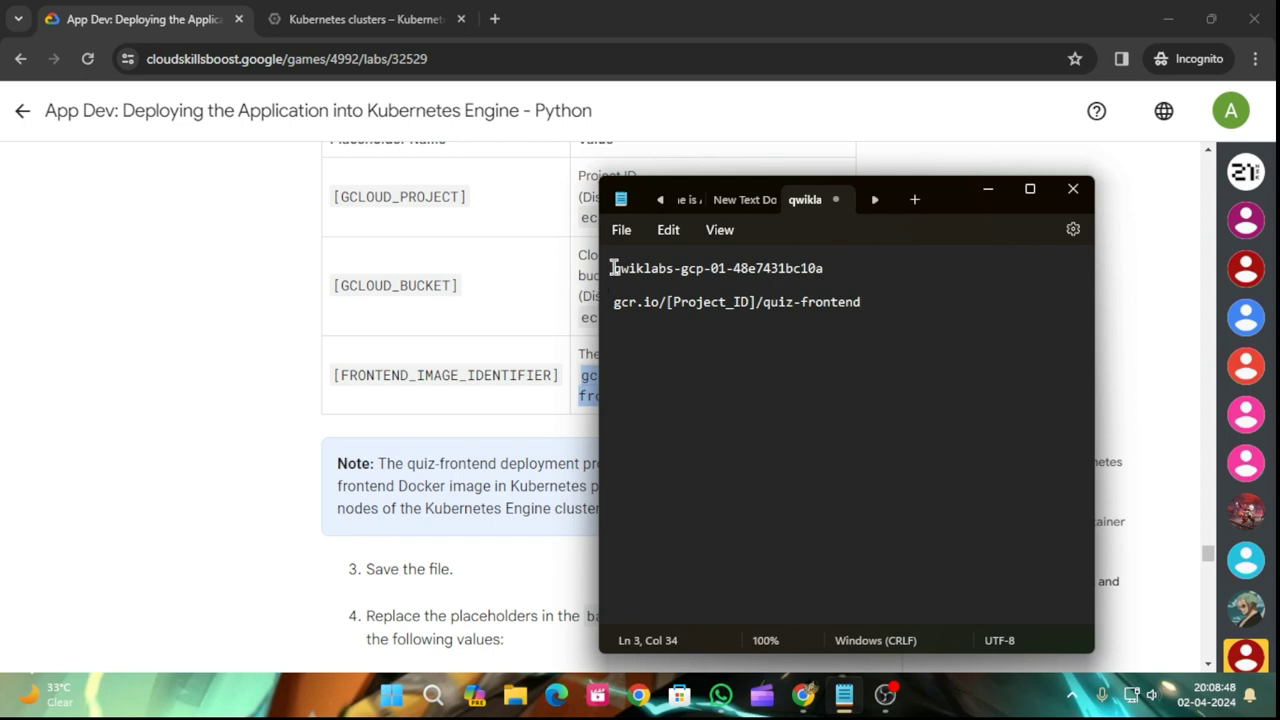
- Replace [Project_ID] in the note's frontend image path with qwiklabs-gcp-01-48e7431bc10a and copy the completed path
{"action": "left_click_drag", "start_coordinate": [613, 267], "coordinate": [844, 257]}
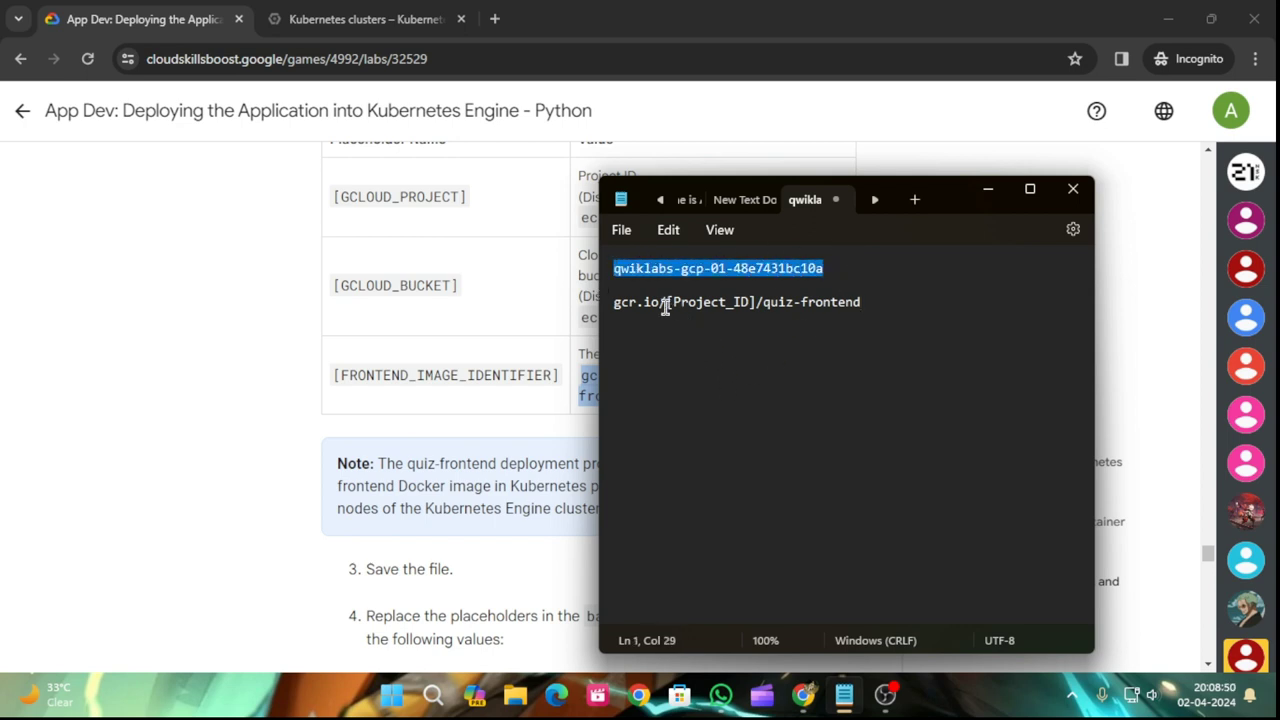
{"action": "left_click_drag", "start_coordinate": [667, 302], "coordinate": [755, 302]}
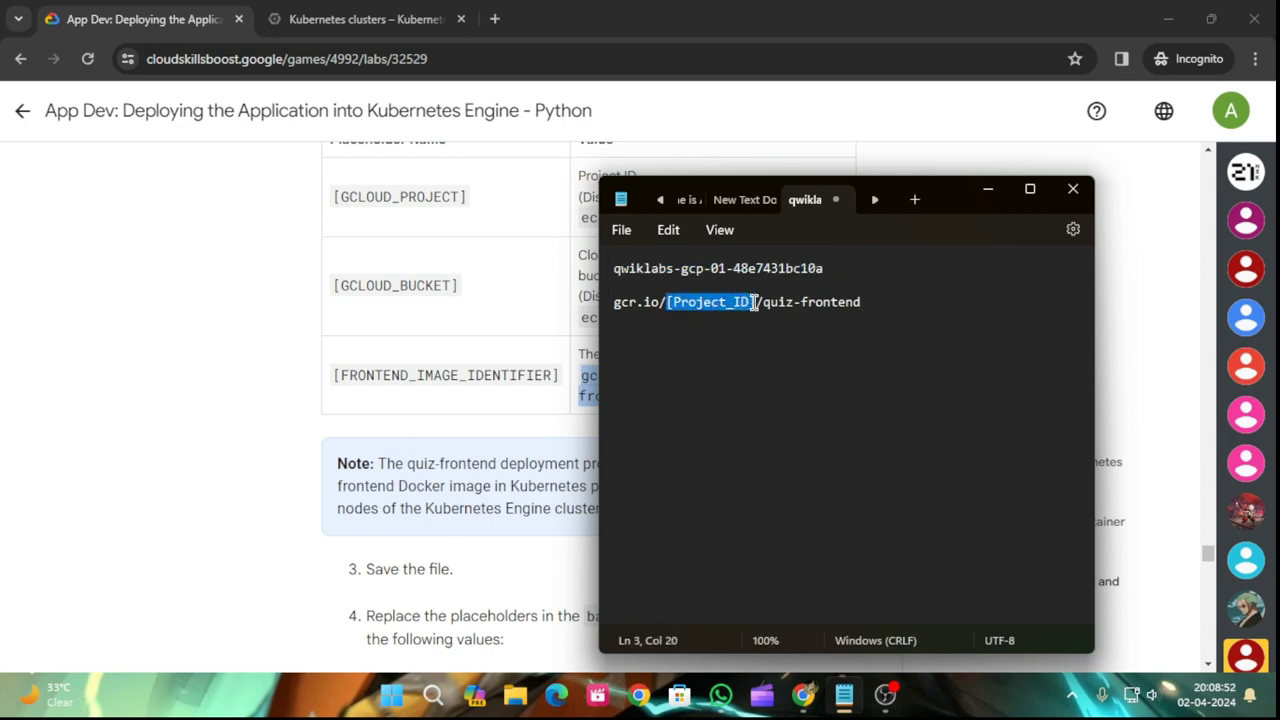
{"action": "key", "text": "ctrl+v"}
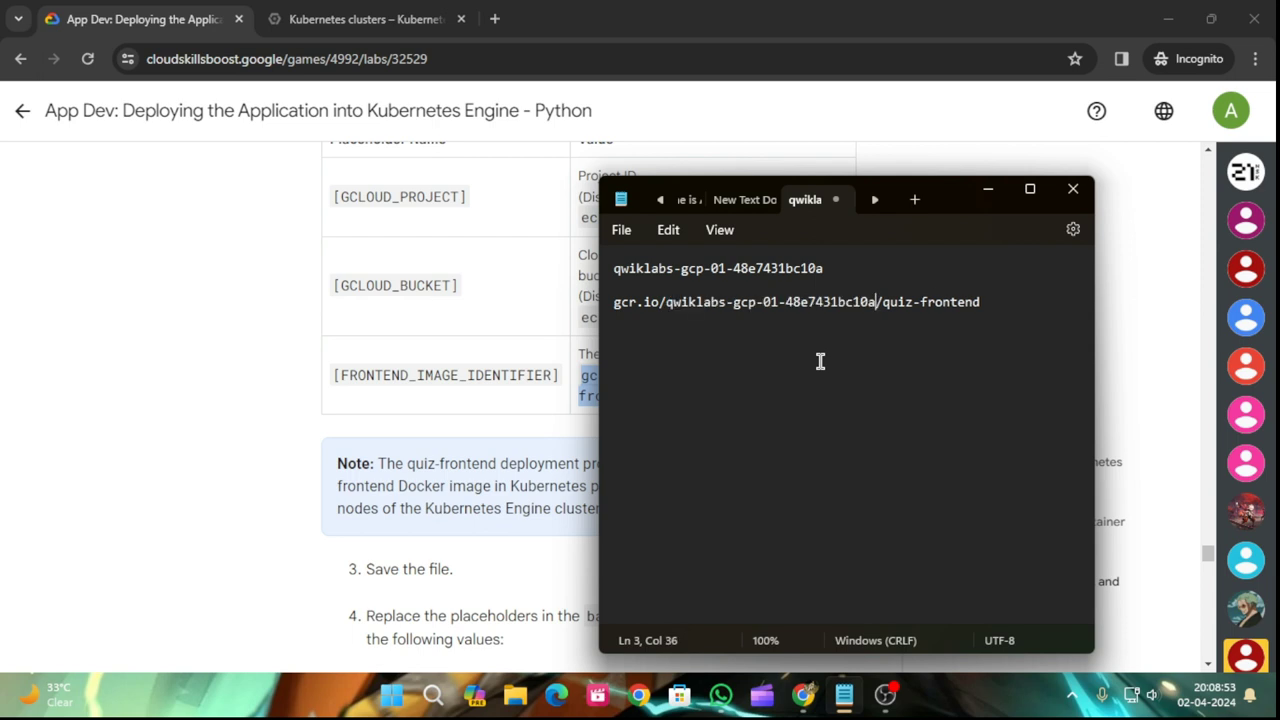
{"action": "triple_click", "coordinate": [614, 302]}
{"action": "key", "text": "ctrl+c"}
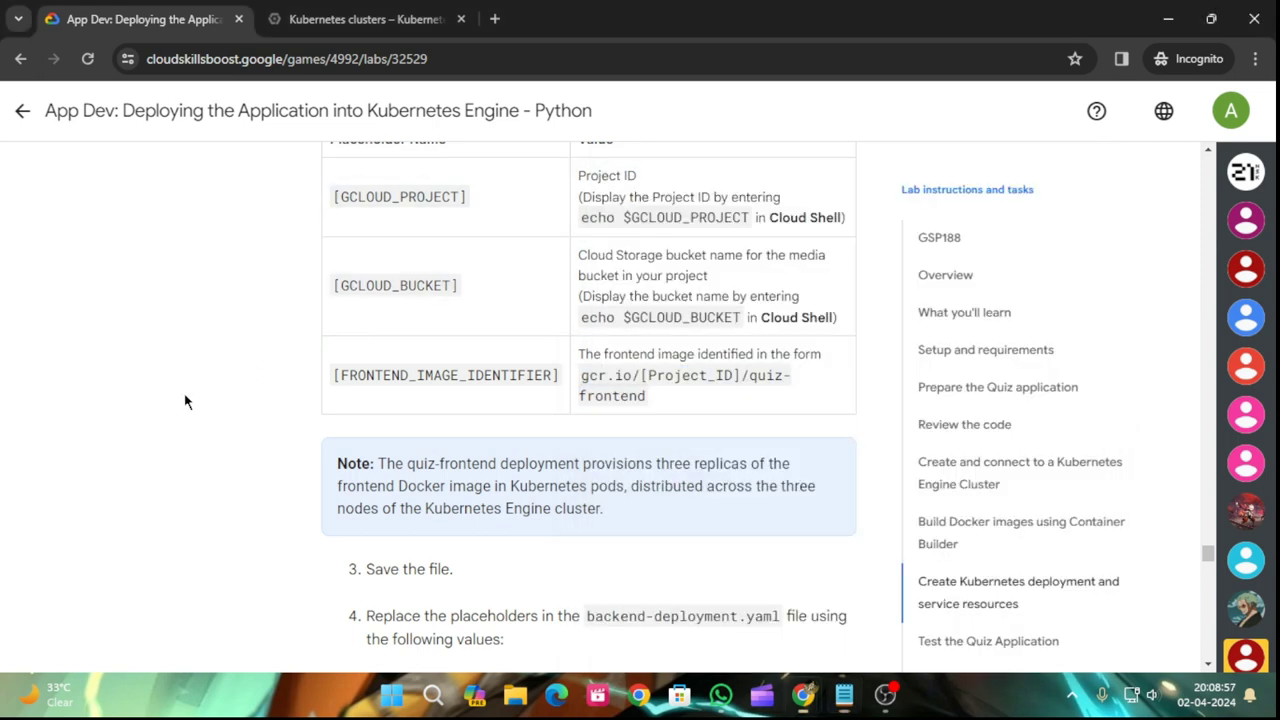
- Switch to the Cloud Shell Editor and open frontend-deployment.yaml from the kubernetesengine/start folder
{"action": "left_click", "coordinate": [186, 400]}
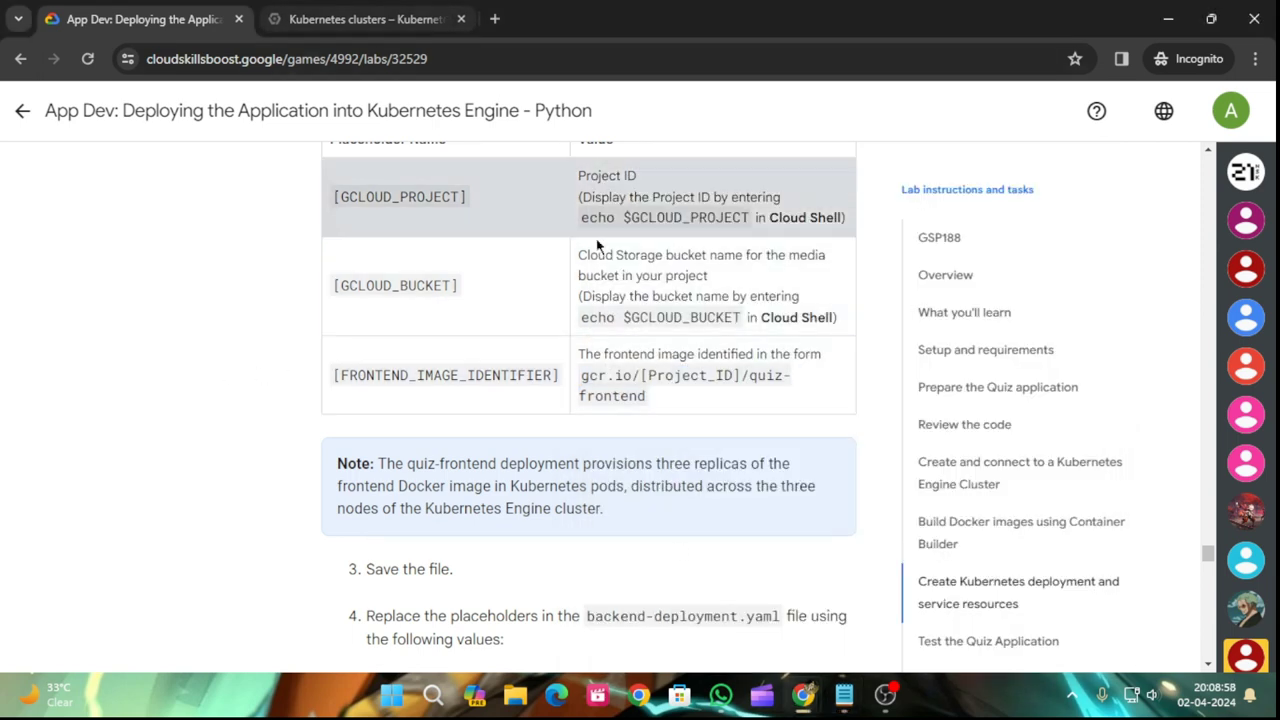
{"action": "left_click", "coordinate": [335, 19]}
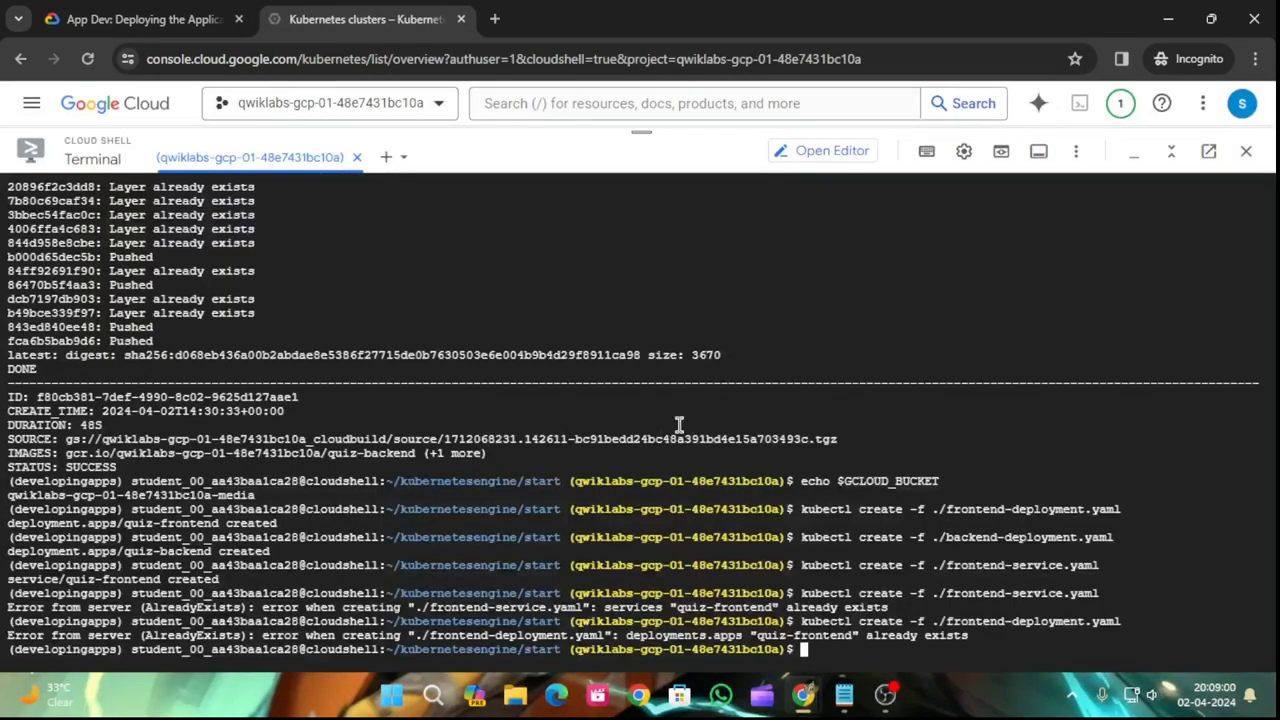
{"action": "left_click", "coordinate": [824, 150]}
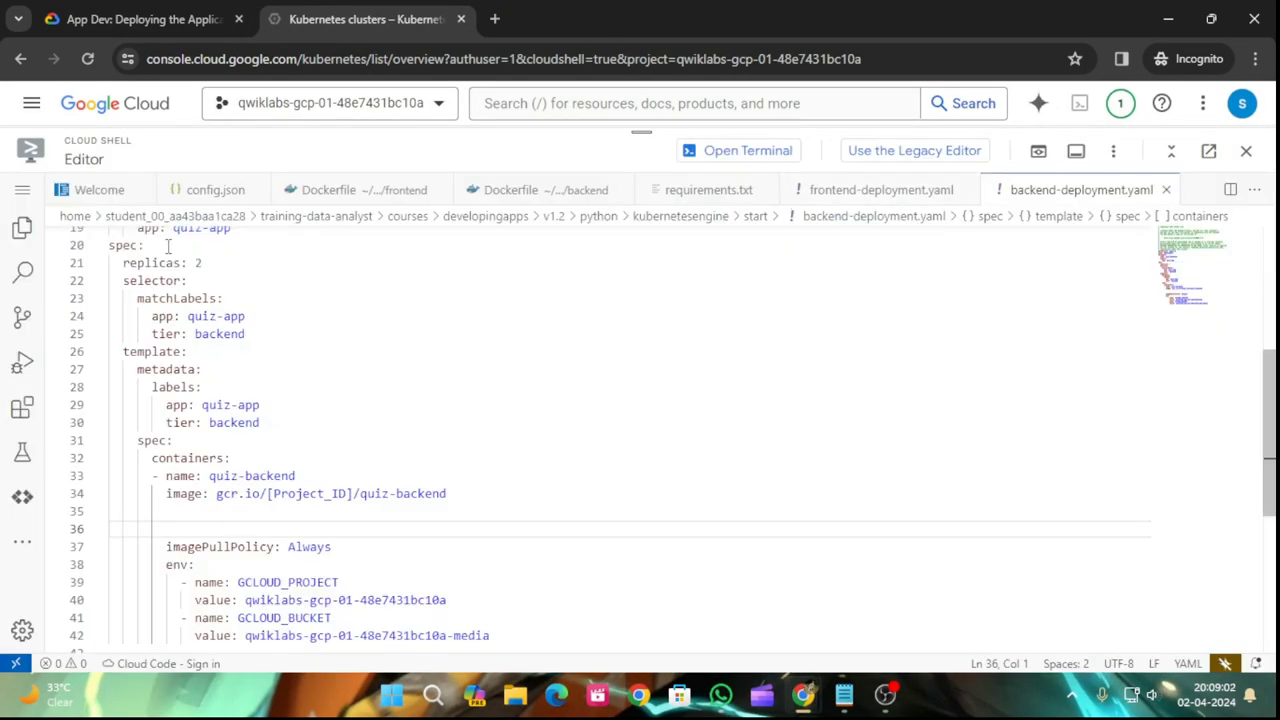
{"action": "scroll", "coordinate": [168, 245], "scroll_direction": "up", "scroll_amount": 2}
{"action": "left_click", "coordinate": [22, 189]}
{"action": "mouse_move", "coordinate": [88, 213]}
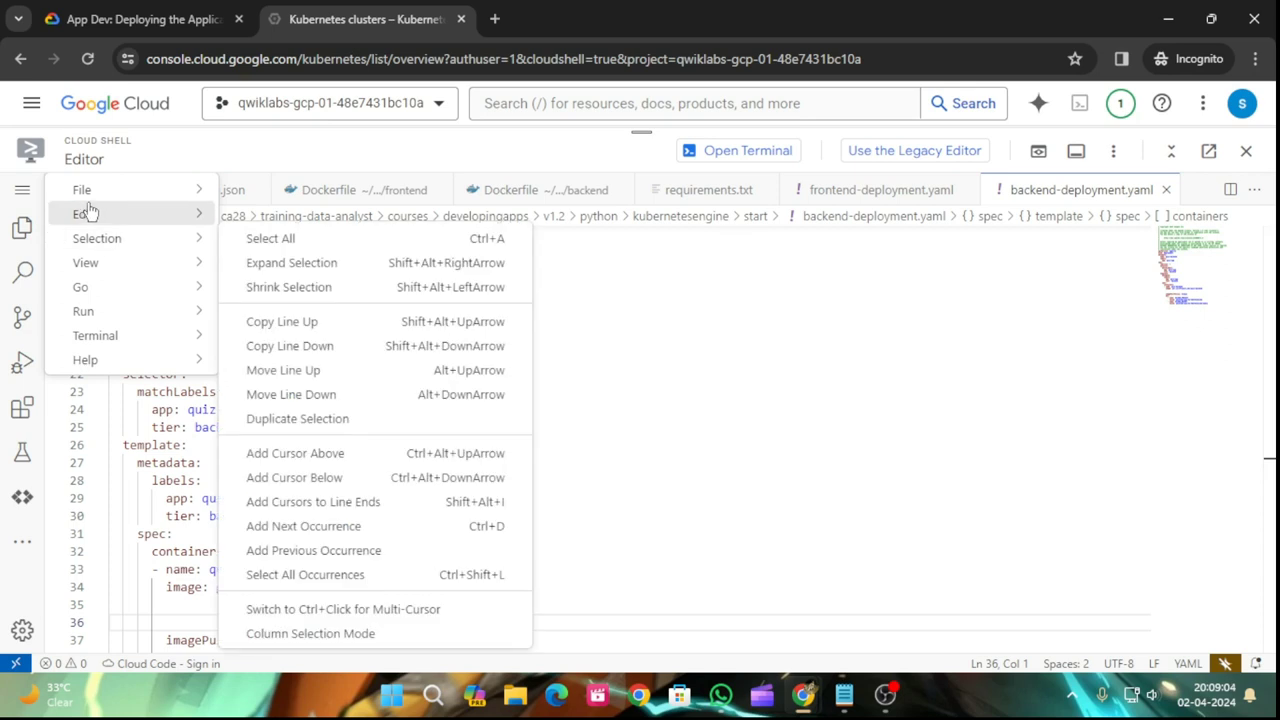
{"action": "mouse_move", "coordinate": [120, 191]}
{"action": "left_click", "coordinate": [307, 272]}
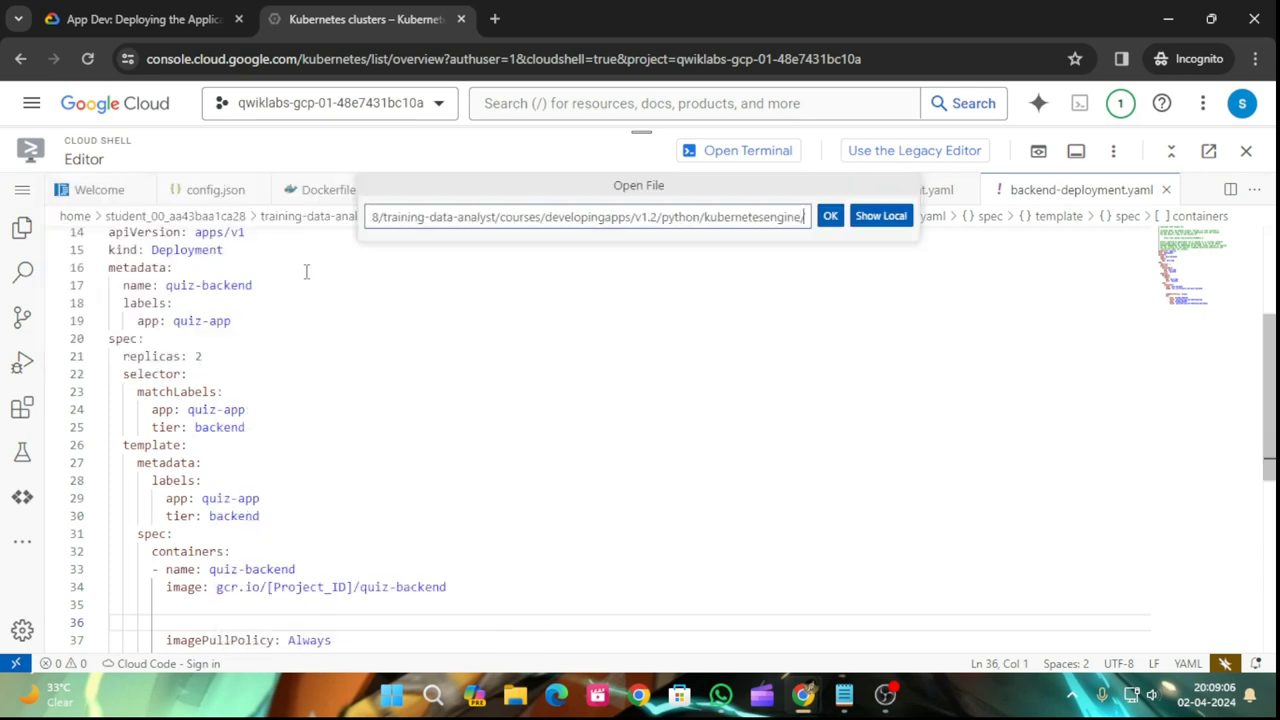
{"action": "left_click", "coordinate": [462, 352]}
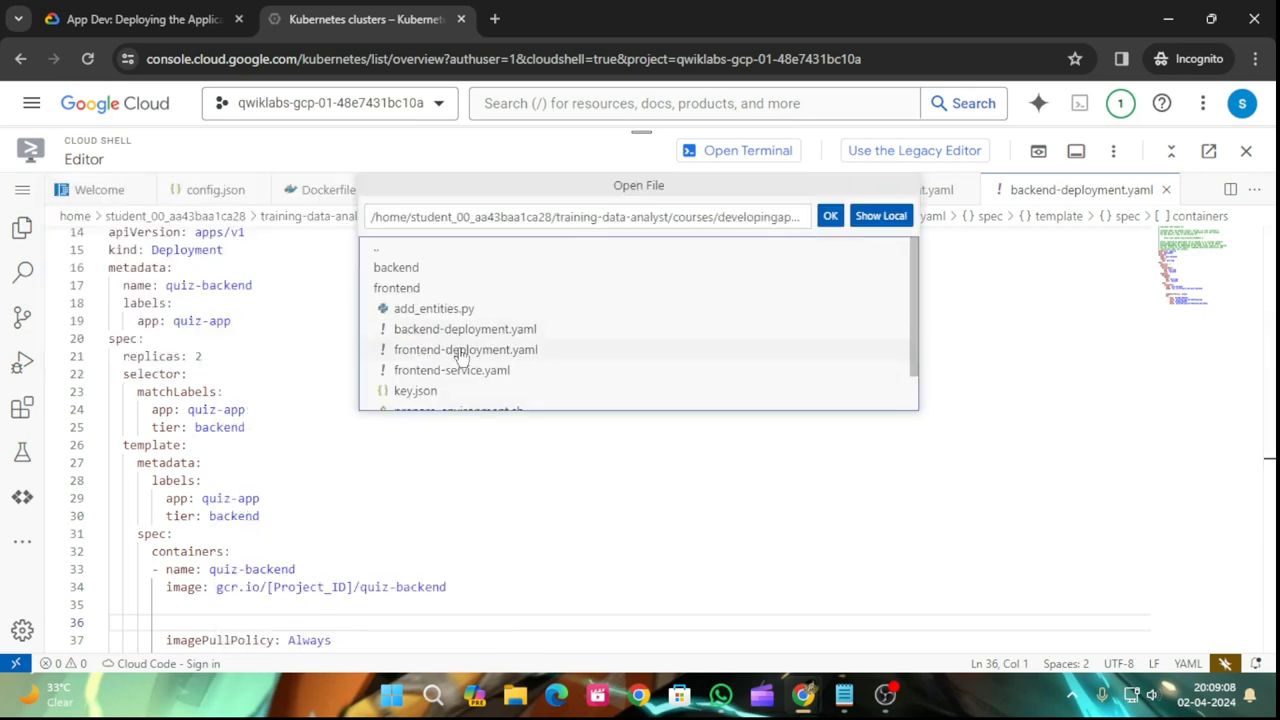
{"action": "double_click", "coordinate": [462, 352]}
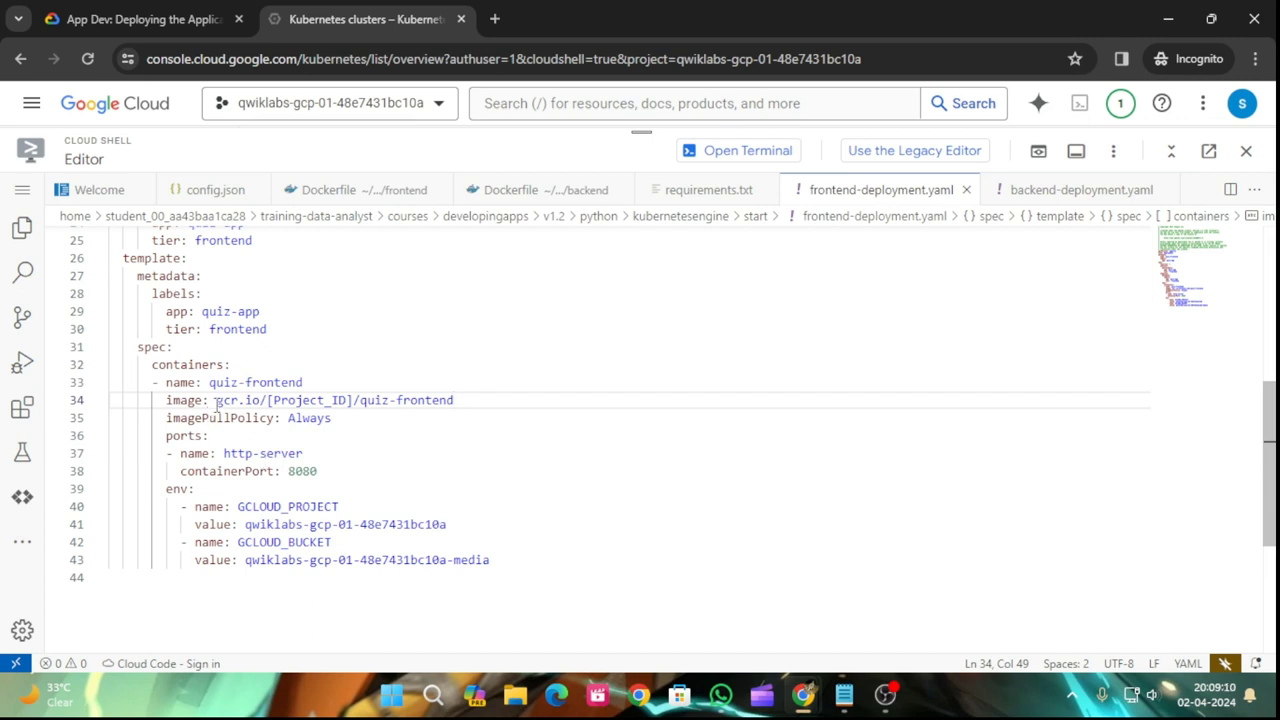
- Set the quiz-frontend container image to gcr.io/qwiklabs-gcp-01-48e7431bc10a/quiz-frontend in frontend-deployment.yaml and save the file
{"action": "left_click_drag", "start_coordinate": [216, 400], "coordinate": [479, 398]}
{"action": "key", "text": "ctrl+v"}
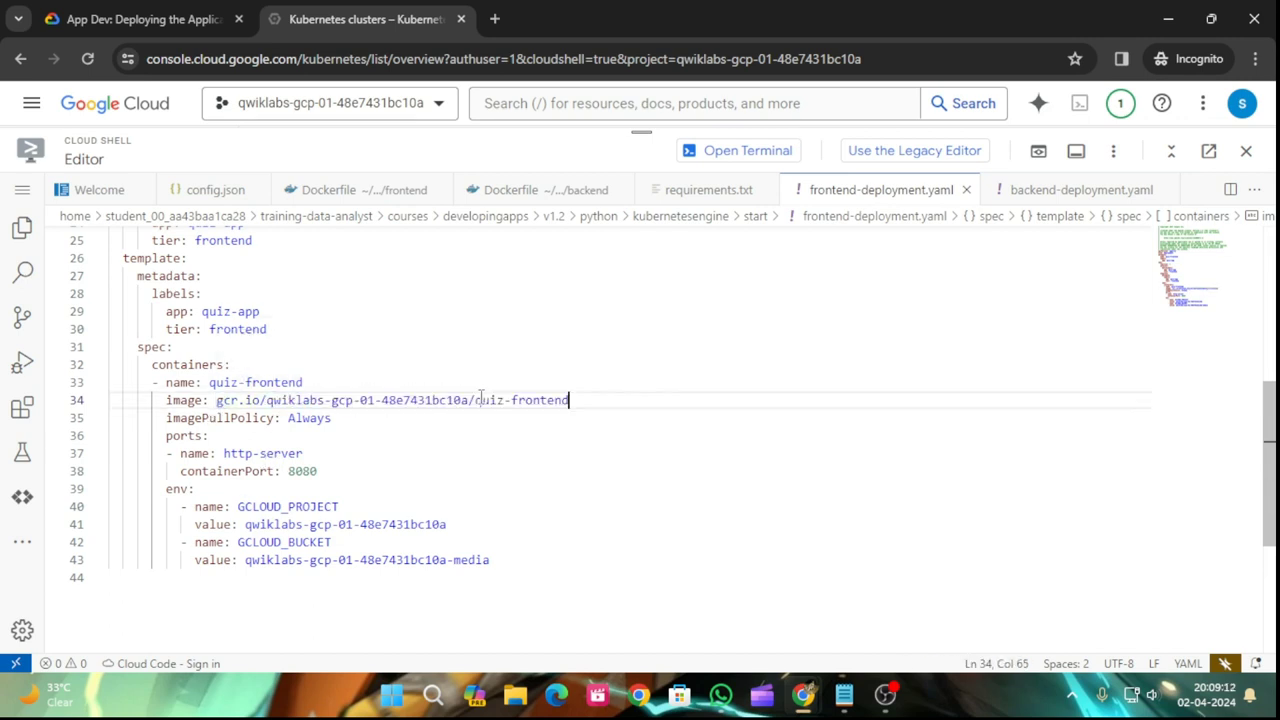
{"action": "left_click", "coordinate": [25, 191]}
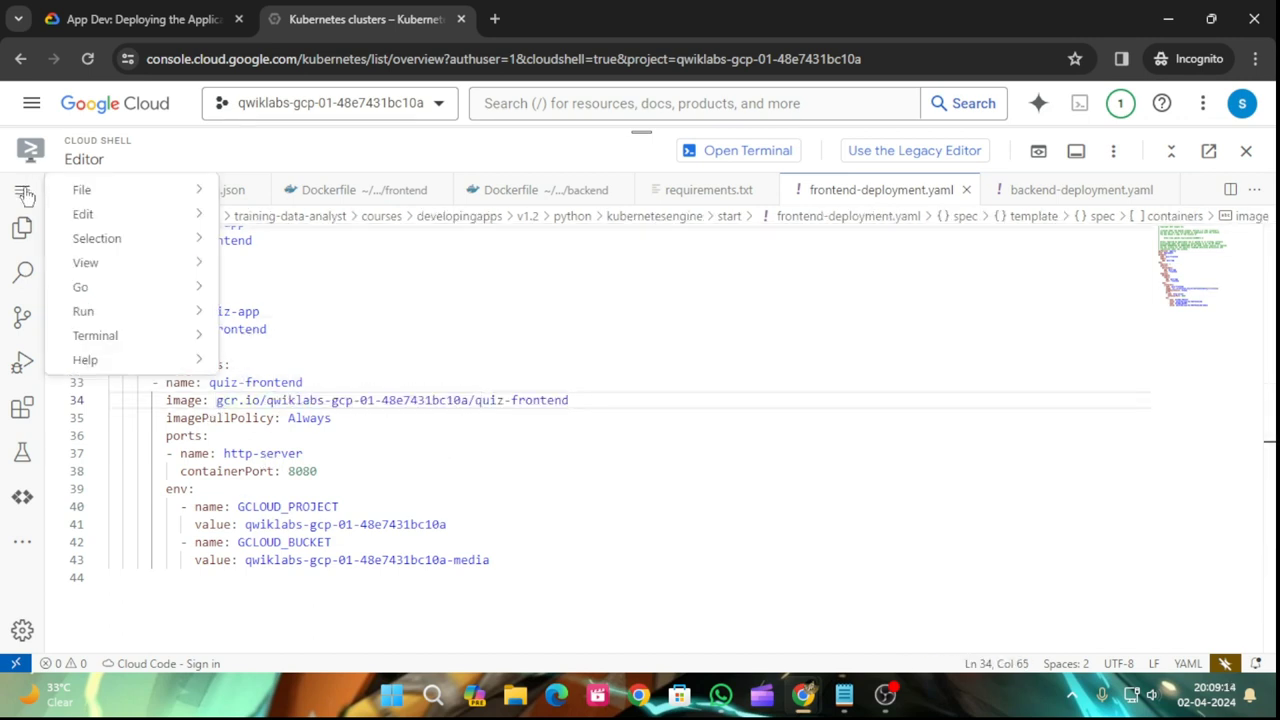
{"action": "mouse_move", "coordinate": [120, 322]}
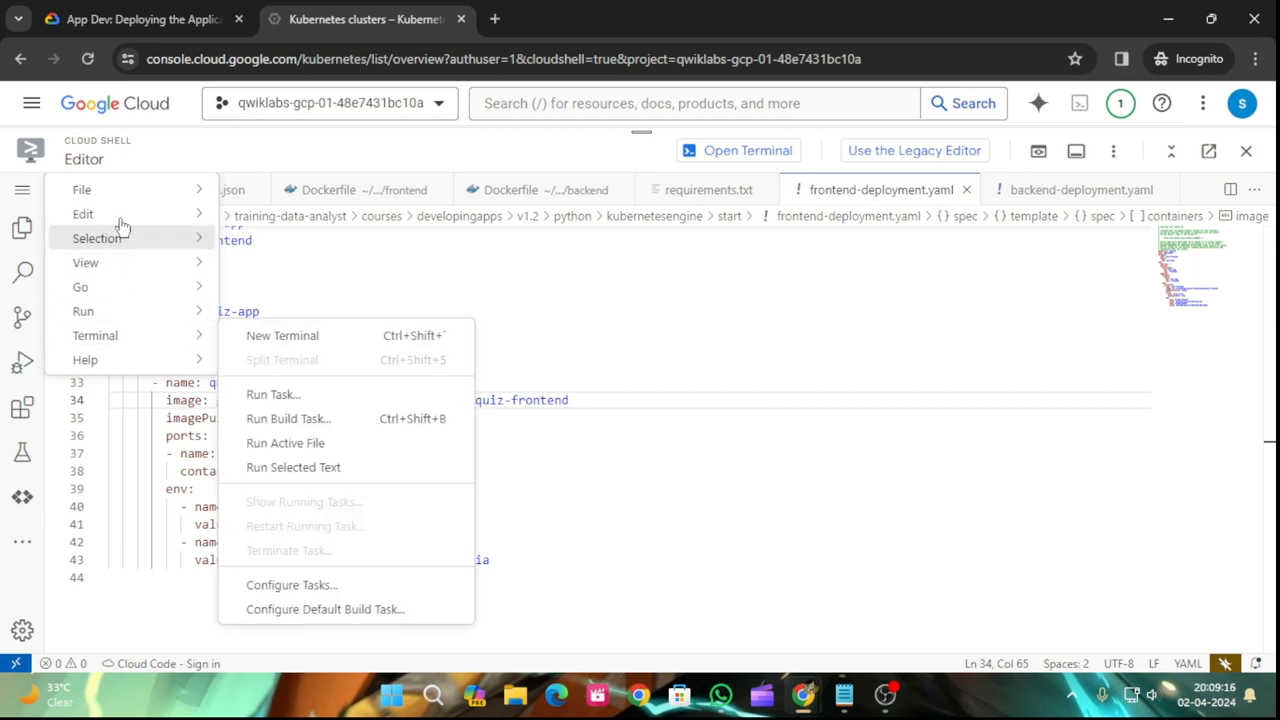
{"action": "mouse_move", "coordinate": [130, 190]}
{"action": "left_click", "coordinate": [258, 463]}
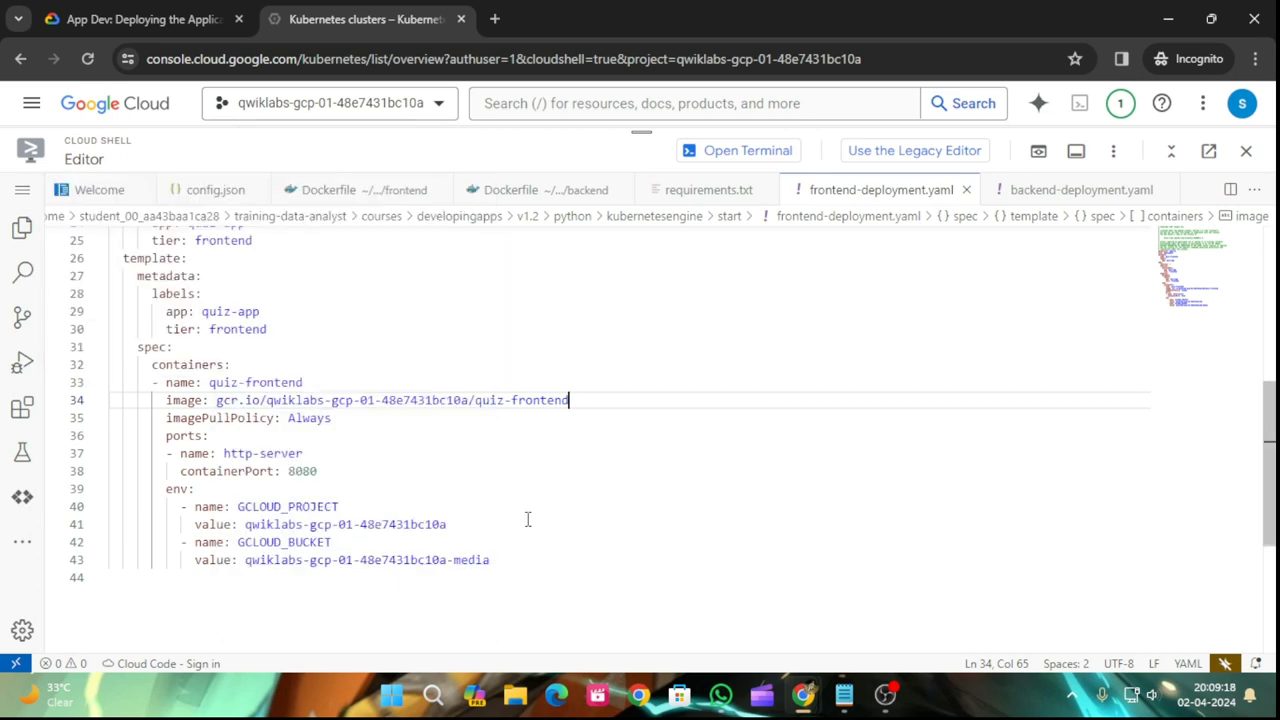
{"action": "left_click", "coordinate": [22, 196]}
{"action": "mouse_move", "coordinate": [106, 195]}
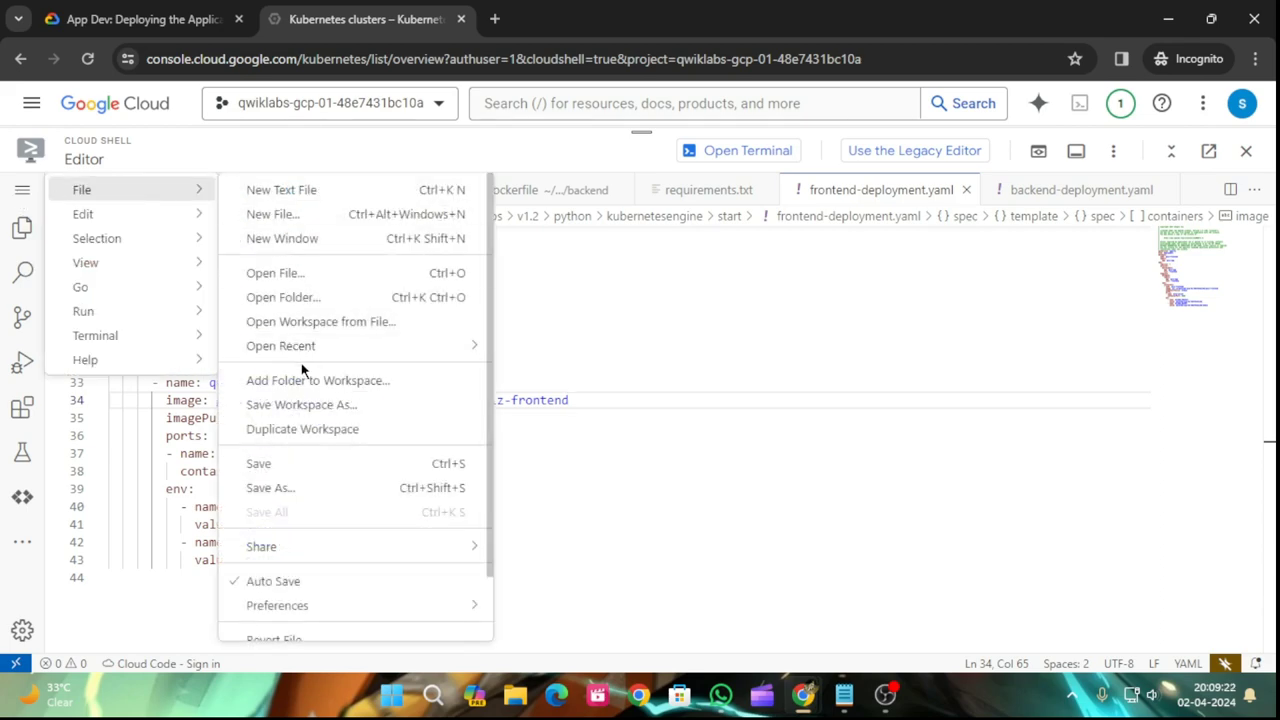
- Find the backend image form gcr.io/[Project_ID]/quiz-backend in the lab and copy the Project ID from the Notepad note
{"action": "left_click", "coordinate": [140, 19]}
{"action": "scroll", "coordinate": [603, 445], "scroll_direction": "down", "scroll_amount": 2}
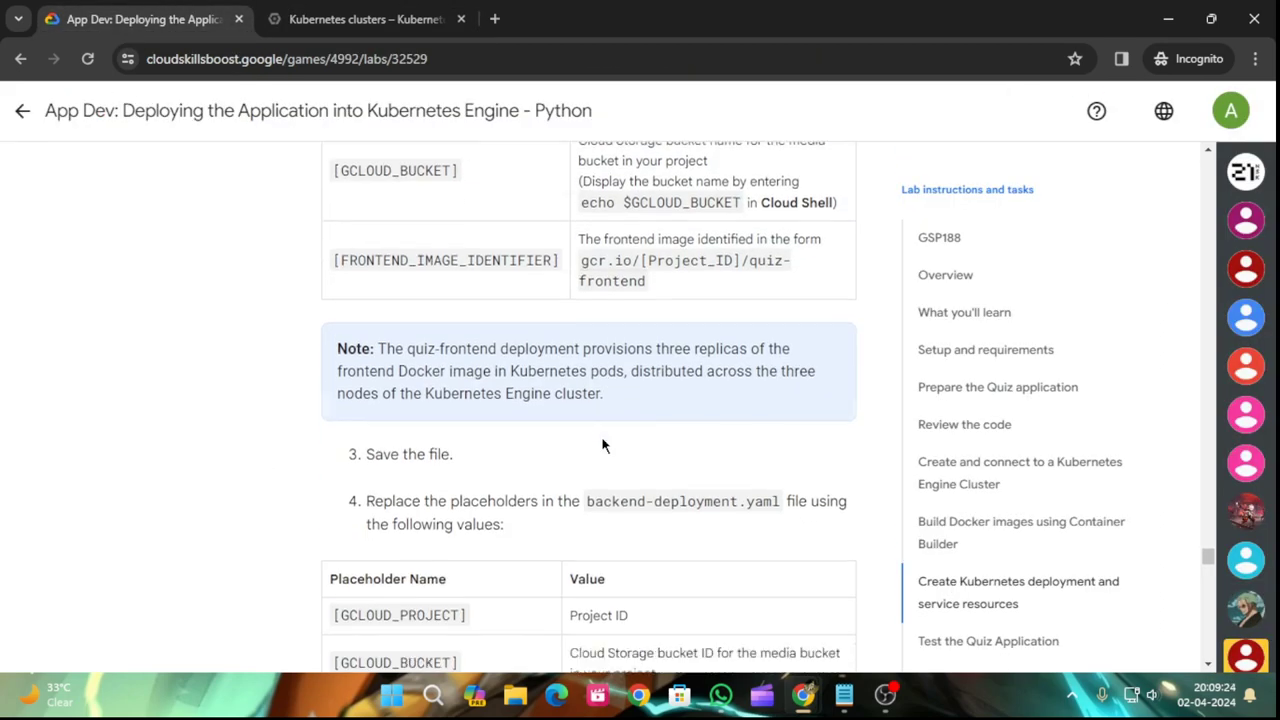
{"action": "scroll", "coordinate": [601, 437], "scroll_direction": "down", "scroll_amount": 4}
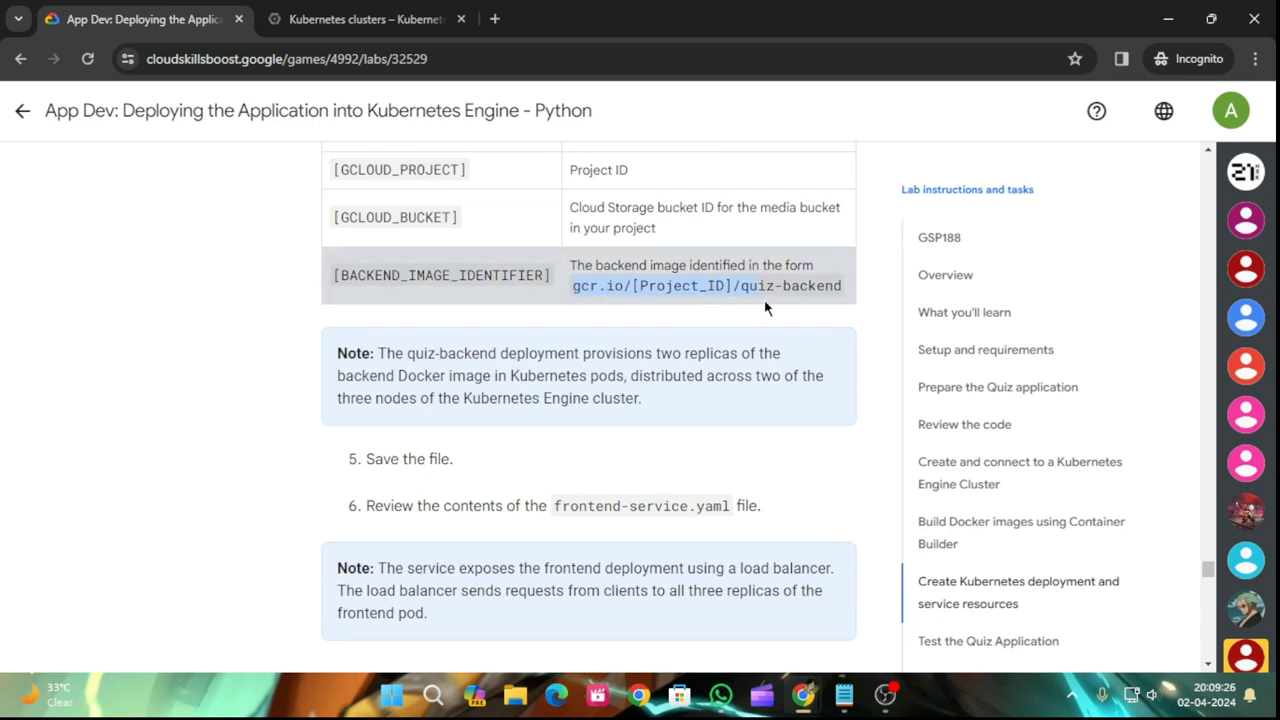
{"action": "left_click_drag", "start_coordinate": [765, 308], "coordinate": [856, 292]}
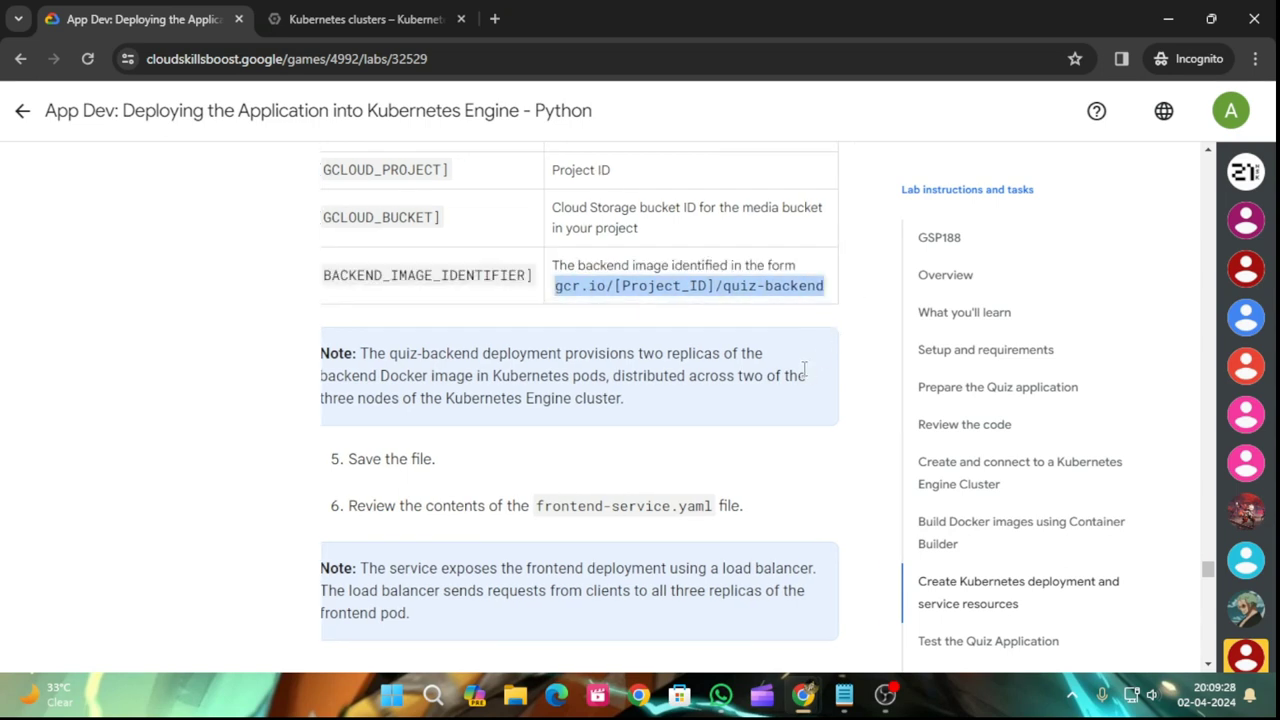
{"action": "left_click", "coordinate": [844, 695]}
{"action": "left_click", "coordinate": [667, 302]}
{"action": "triple_click", "coordinate": [610, 280]}
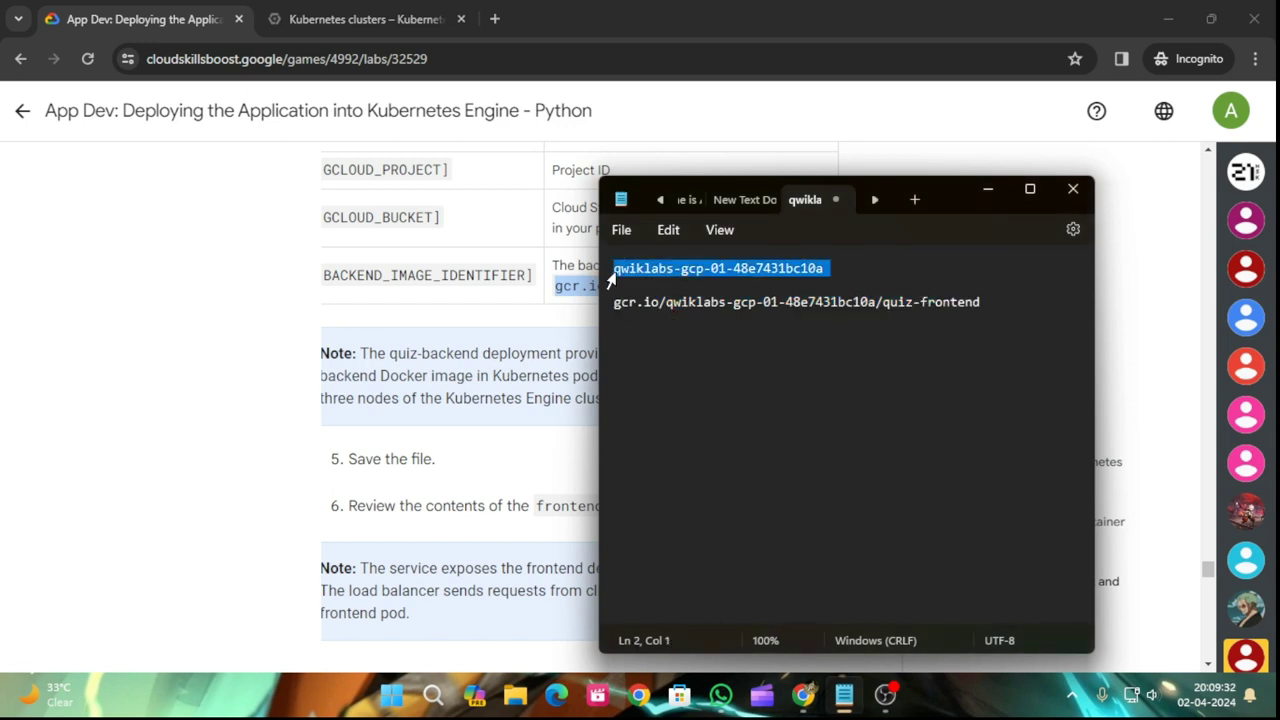
- Return to the Cloud Shell Editor and open backend-deployment.yaml from the start folder
{"action": "left_click", "coordinate": [345, 19]}
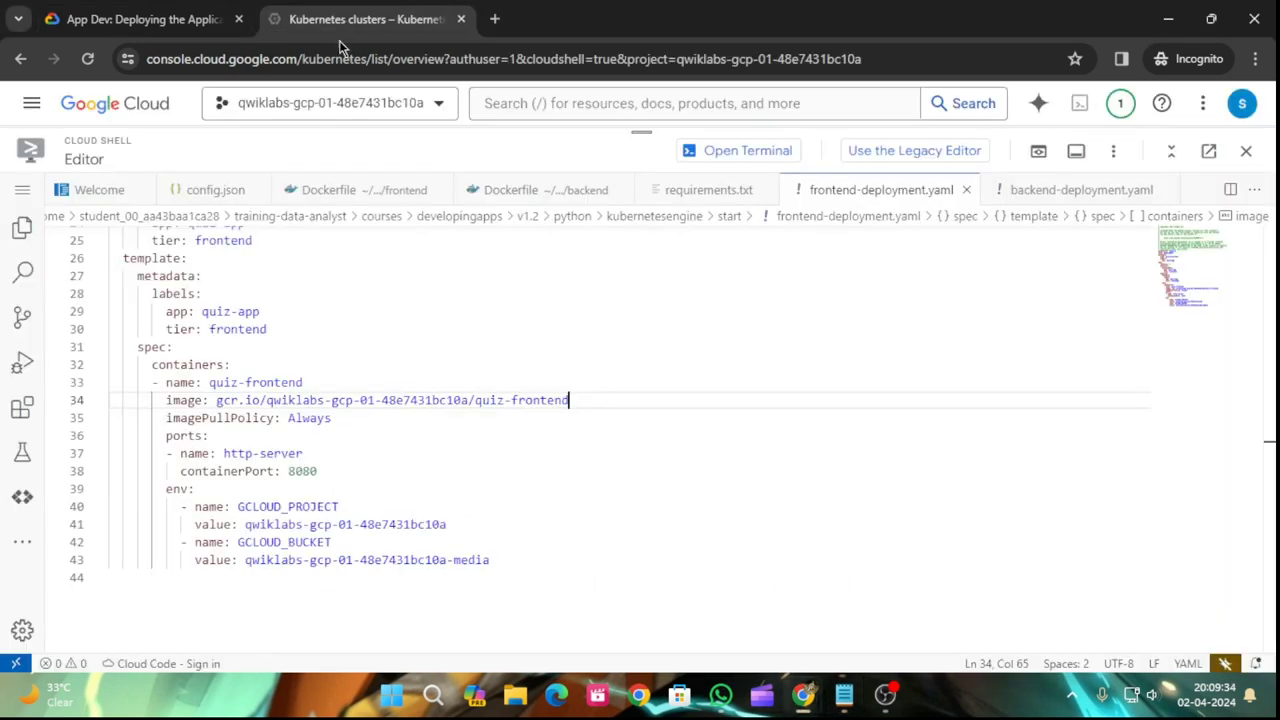
{"action": "left_click", "coordinate": [23, 192]}
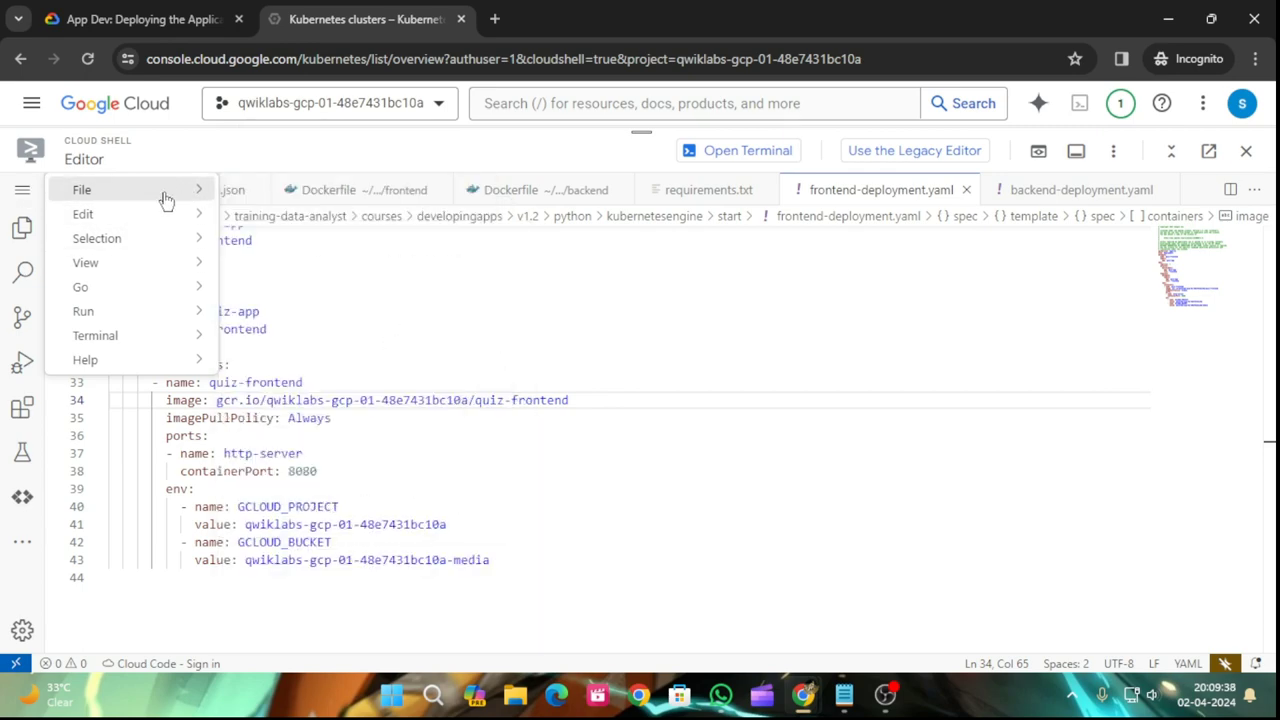
{"action": "left_click", "coordinate": [323, 274]}
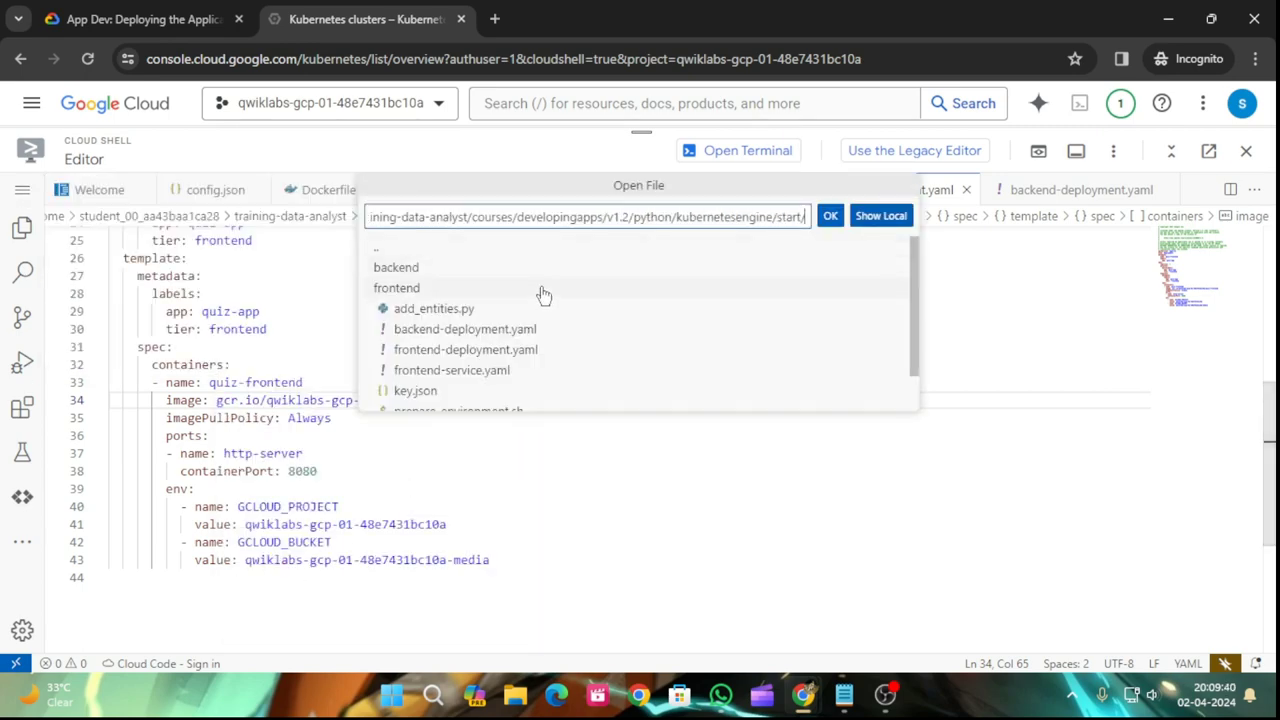
{"action": "double_click", "coordinate": [489, 332]}
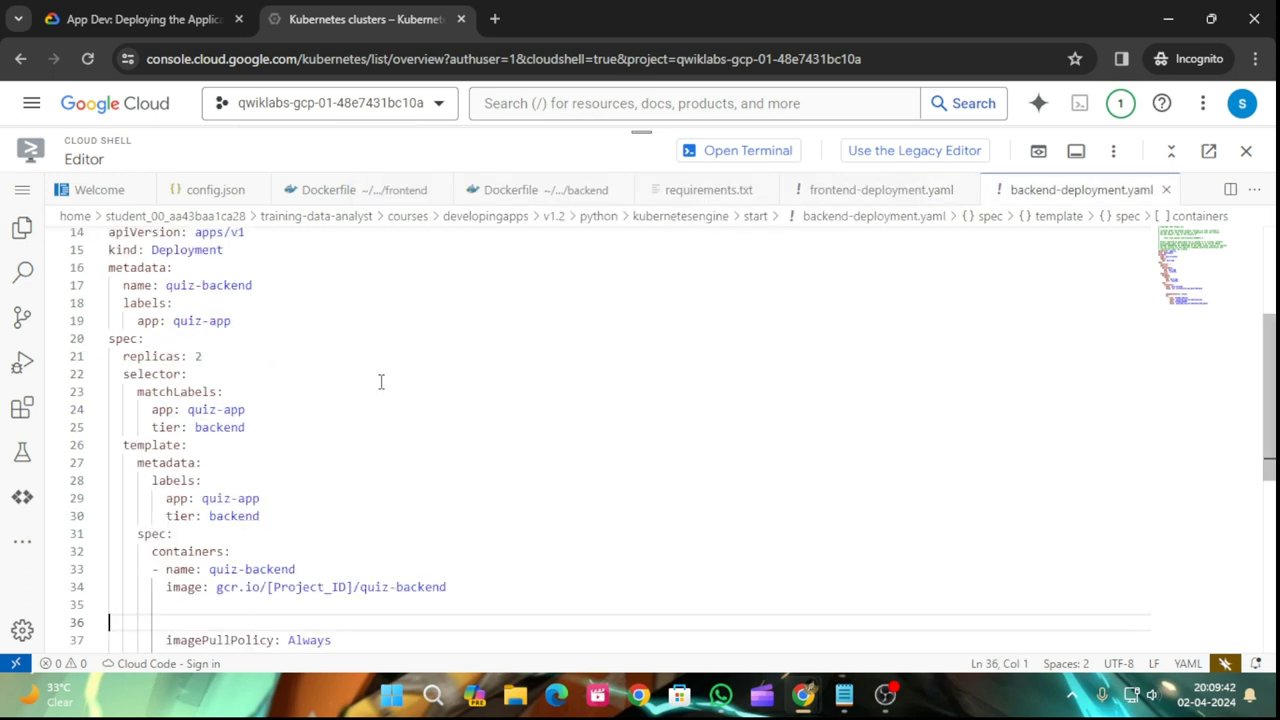
- Replace [Project_ID] in the quiz-backend image path with qwiklabs-gcp-01-48e7431bc10a, keeping the path on one line, and save backend-deployment.yaml
{"action": "scroll", "coordinate": [301, 459], "scroll_direction": "down", "scroll_amount": 2}
{"action": "left_click_drag", "start_coordinate": [267, 447], "coordinate": [352, 447]}
{"action": "type", "text": "qwiklabs-gcp-01-48e7431bc10a"}
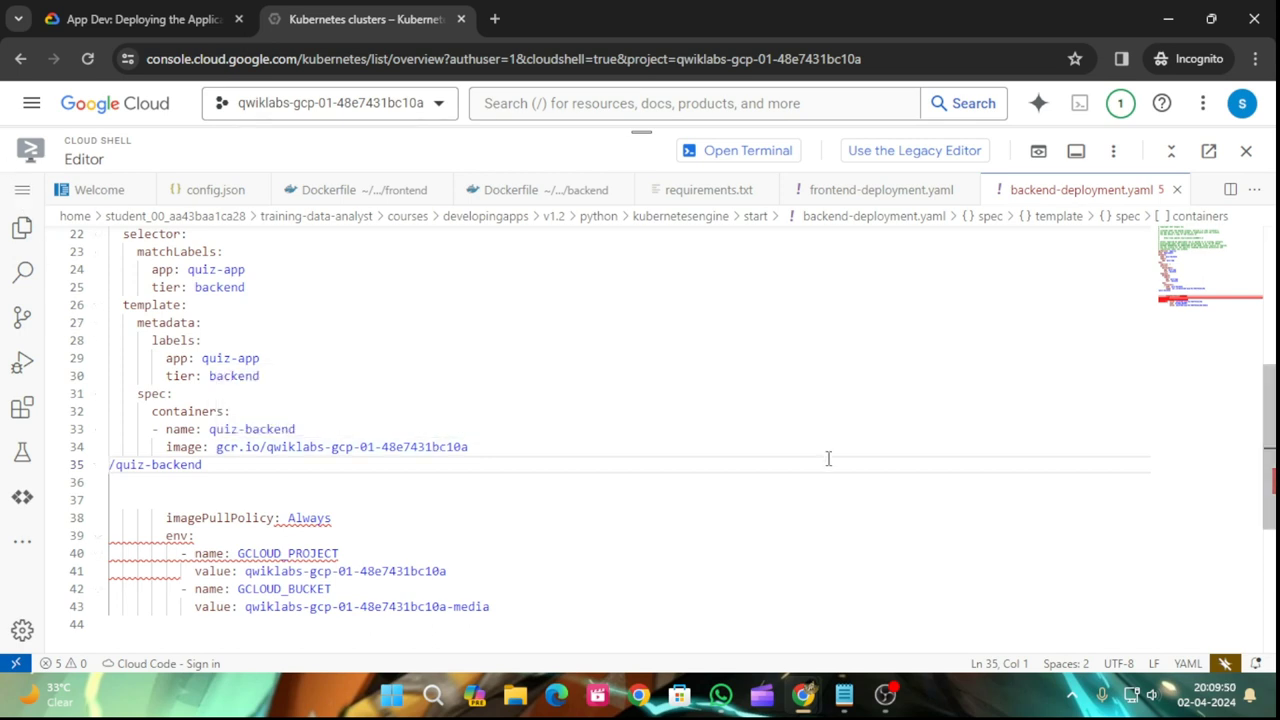
{"action": "key", "text": "BackSpace"}
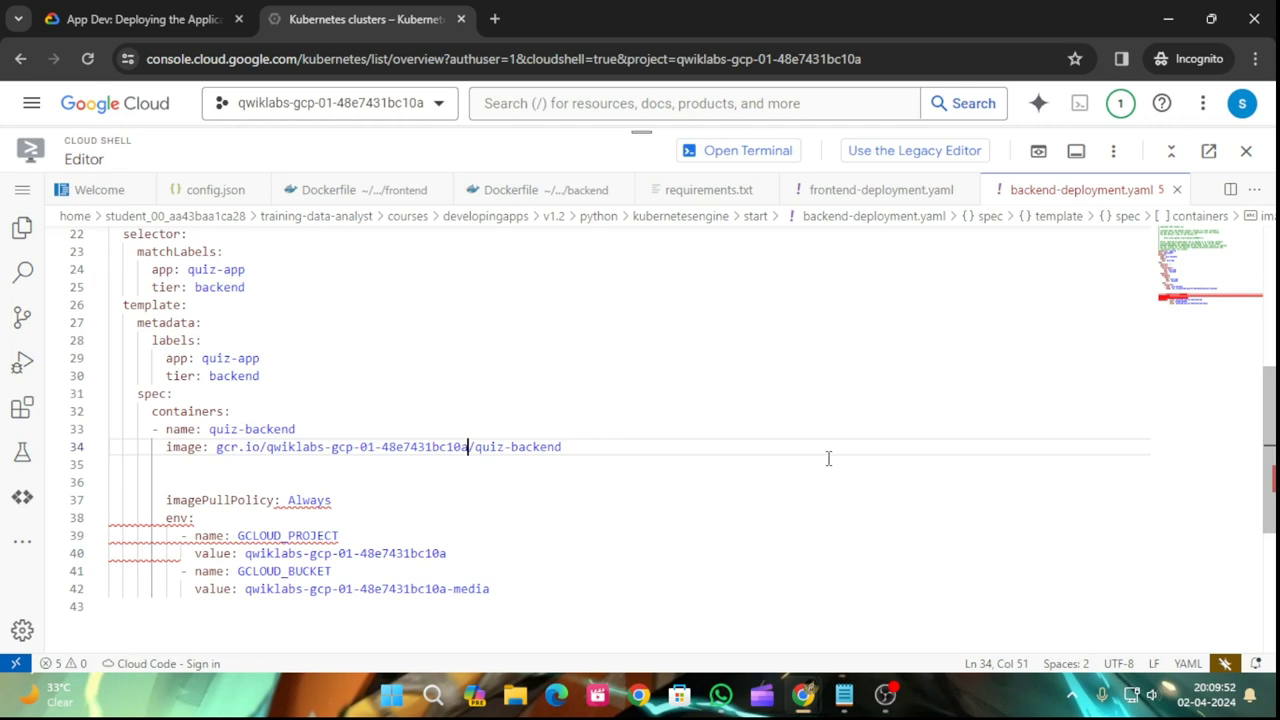
{"action": "left_click", "coordinate": [25, 191]}
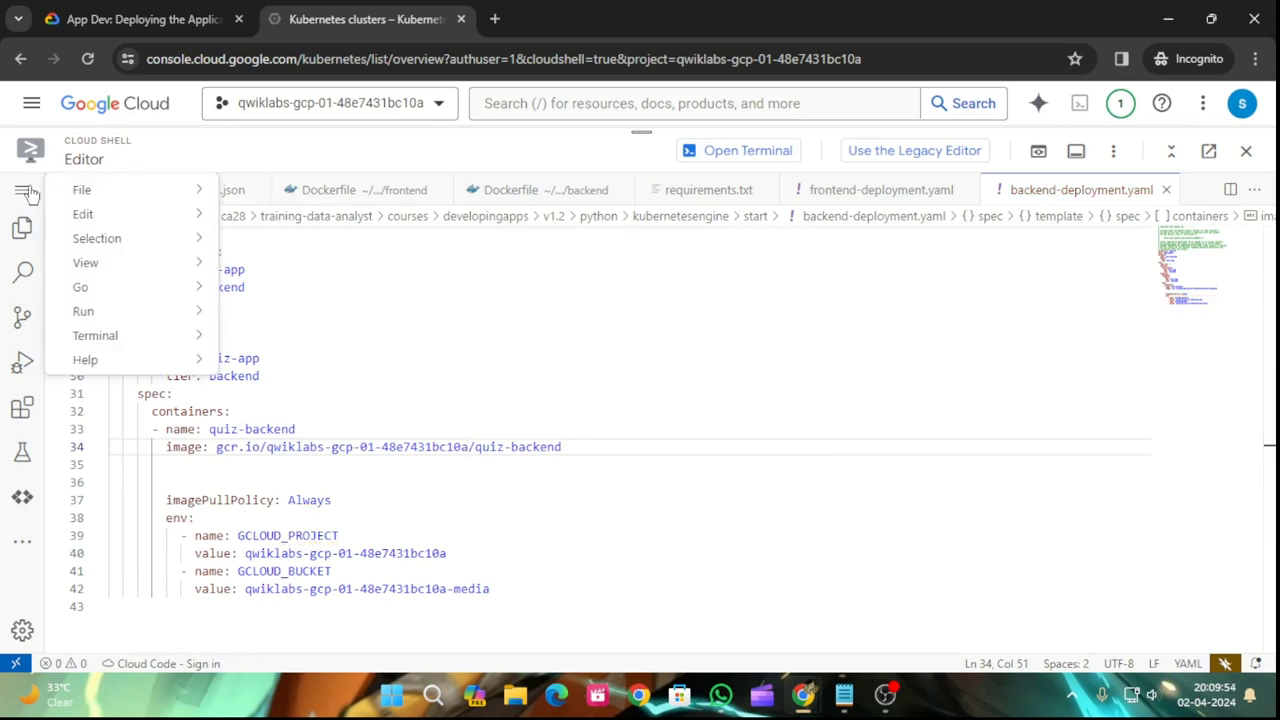
{"action": "mouse_move", "coordinate": [86, 189]}
{"action": "left_click", "coordinate": [285, 464]}
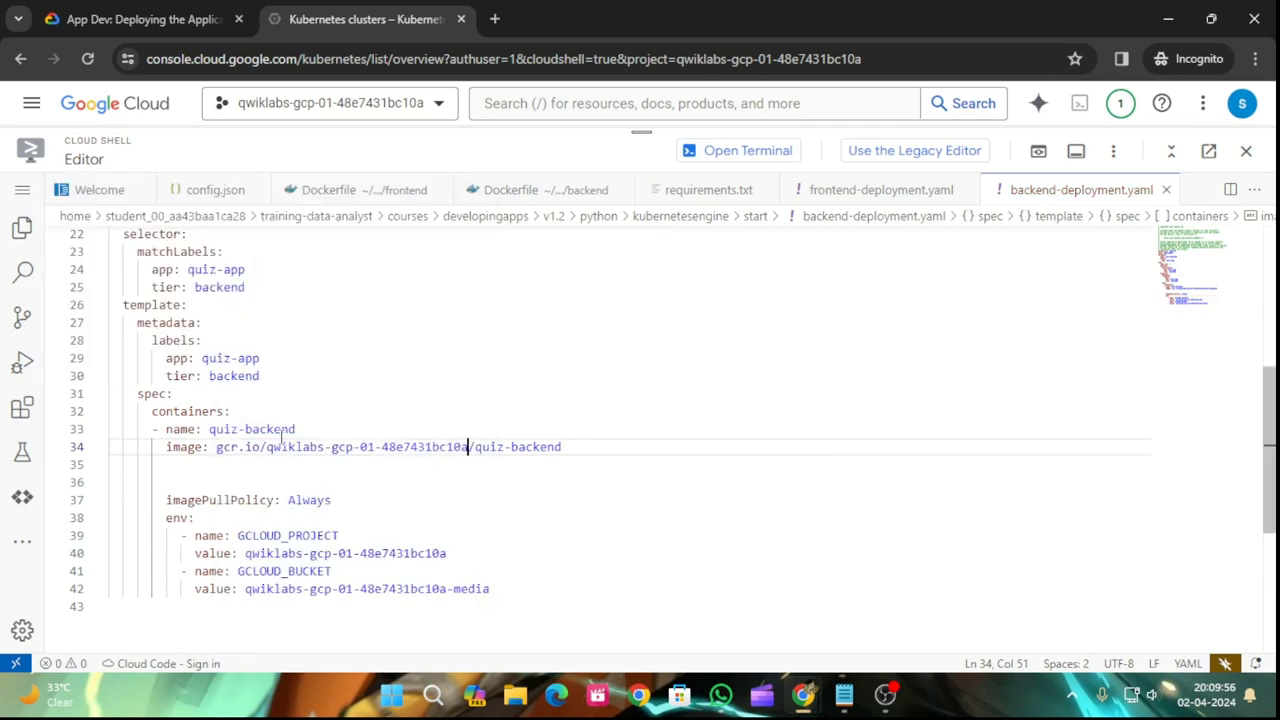
- Try to provision the quiz frontend deployment by running the lab's command kubectl create -f ./frontend-deployment.yaml in the Cloud Shell terminal
{"action": "left_click", "coordinate": [705, 150]}
{"action": "left_click", "coordinate": [140, 19]}
{"action": "scroll", "coordinate": [770, 460], "scroll_direction": "down", "scroll_amount": 2}
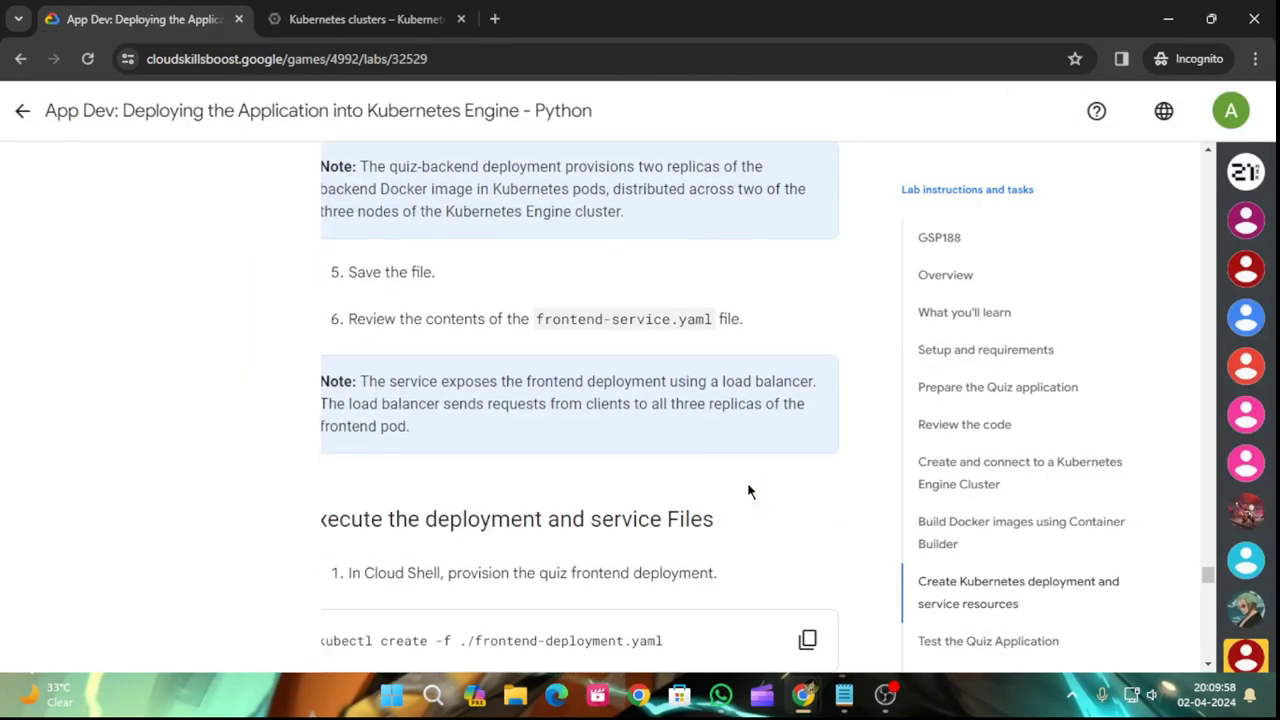
{"action": "scroll", "coordinate": [747, 490], "scroll_direction": "down", "scroll_amount": 3}
{"action": "left_click", "coordinate": [806, 357]}
{"action": "left_click", "coordinate": [467, 10]}
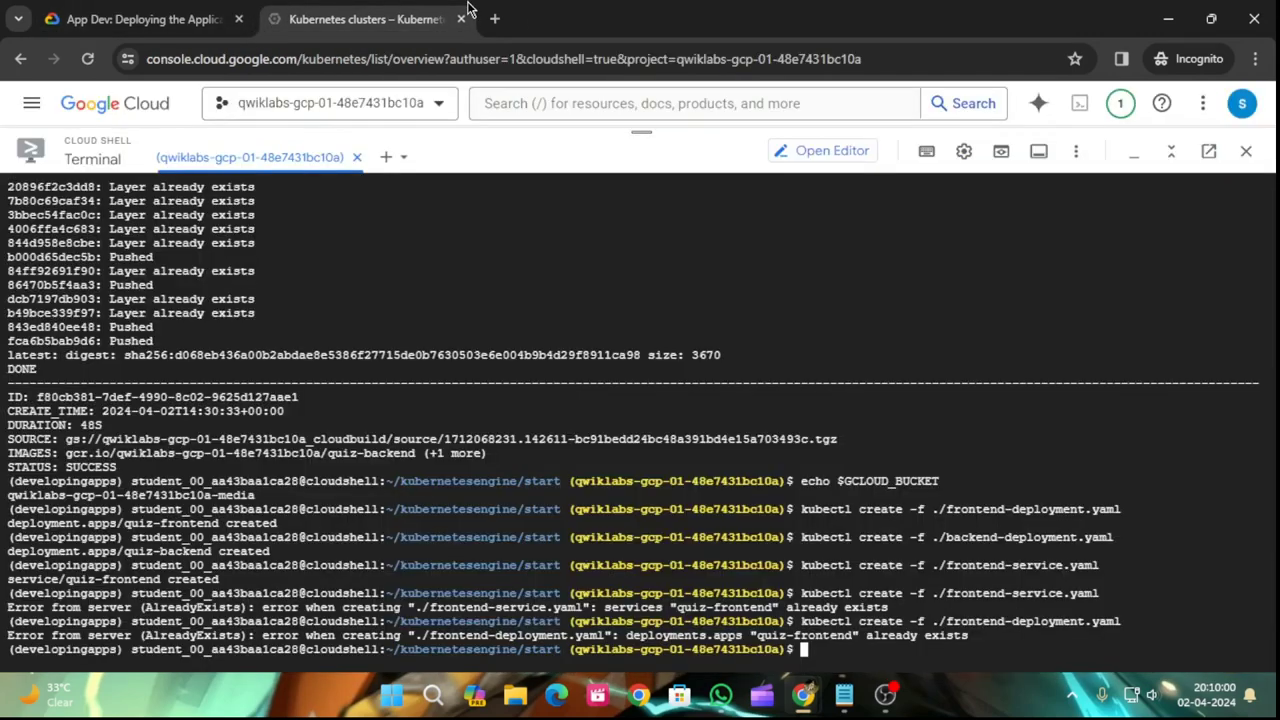
{"action": "key", "text": "ctrl+v"}
{"action": "key", "text": "Return"}
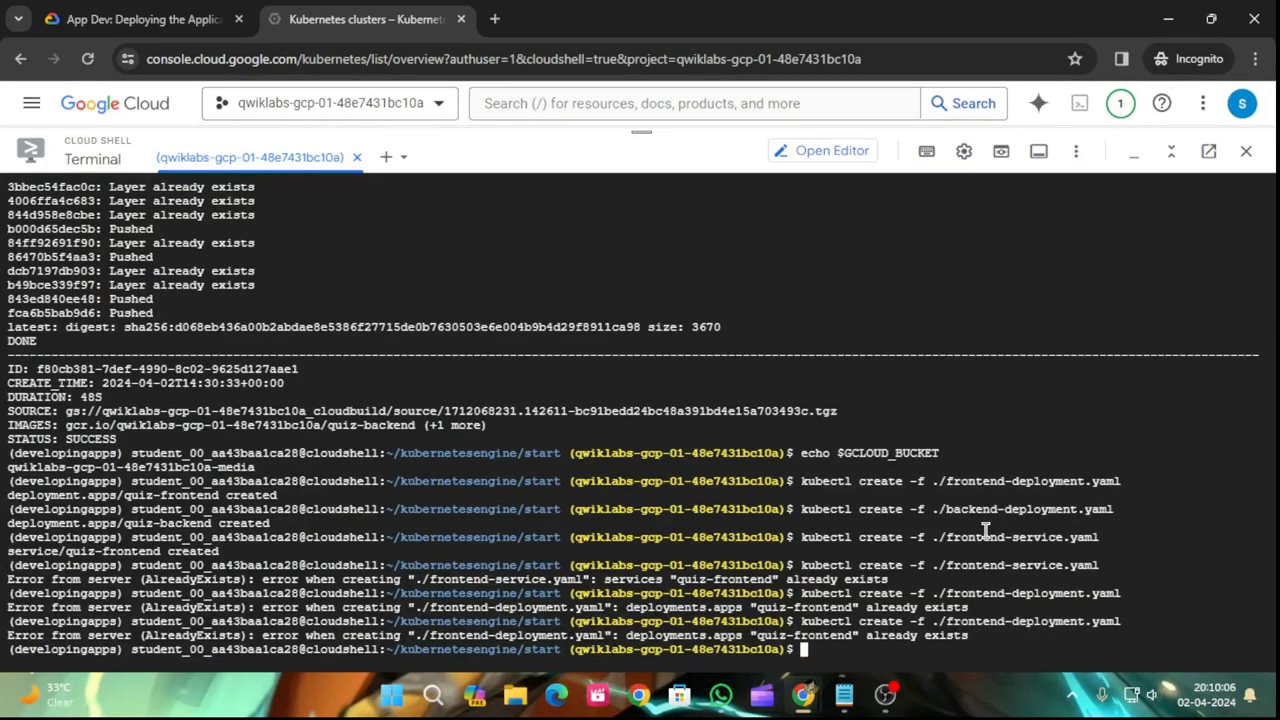
- Try to provision the quiz backend deployment by running the lab's command kubectl create -f ./backend-deployment.yaml in Cloud Shell
{"action": "left_click", "coordinate": [156, 18]}
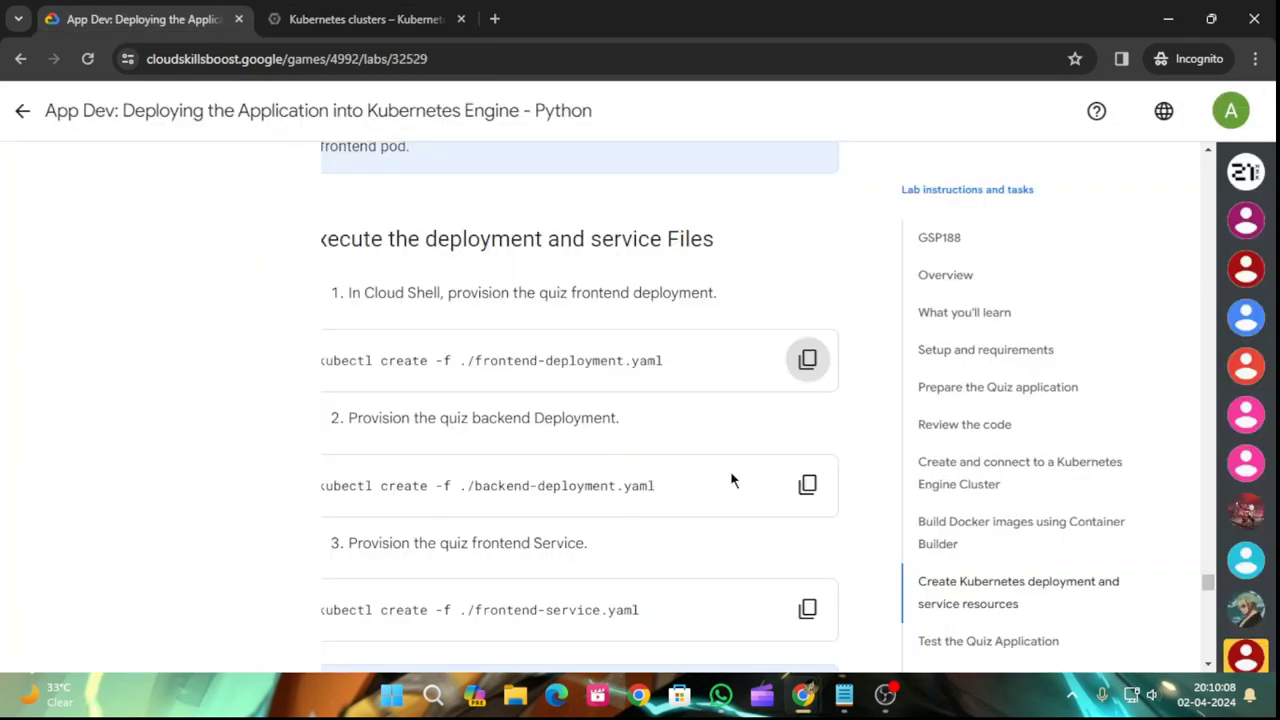
{"action": "left_click", "coordinate": [808, 486]}
{"action": "left_click", "coordinate": [337, 19]}
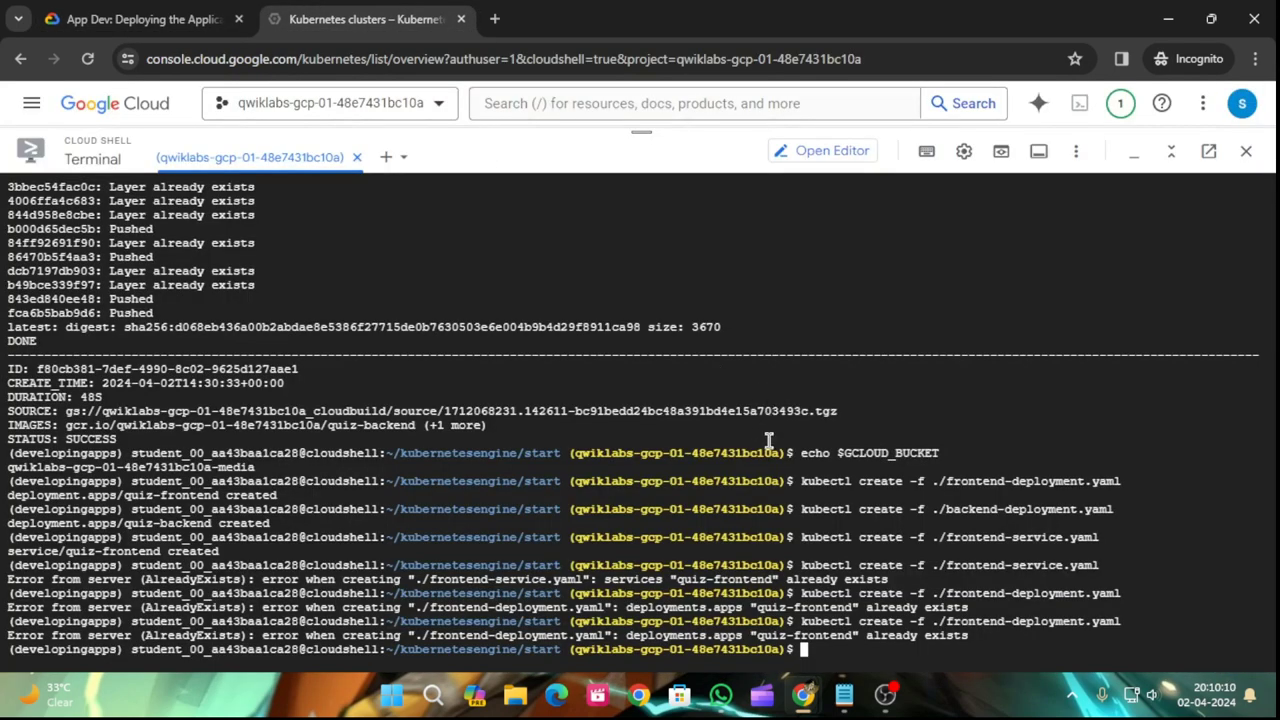
{"action": "key", "text": "ctrl+v"}
{"action": "key", "text": "Return"}
- Try to provision the quiz frontend service by running the lab's command kubectl create -f ./frontend-service.yaml in Cloud Shell
{"action": "key", "text": "ctrl+shift+Tab"}
{"action": "scroll", "coordinate": [721, 578], "scroll_direction": "down", "scroll_amount": 1}
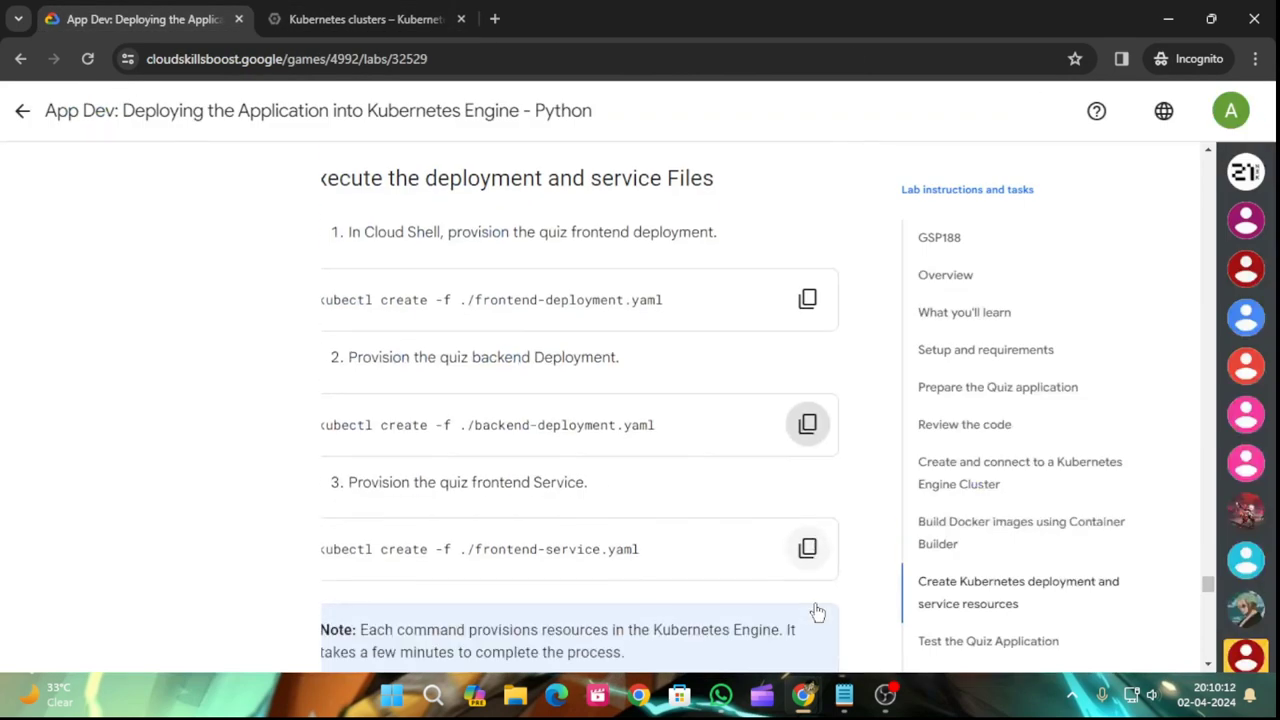
{"action": "left_click", "coordinate": [808, 516]}
{"action": "left_click", "coordinate": [346, 19]}
{"action": "key", "text": "ctrl+v"}
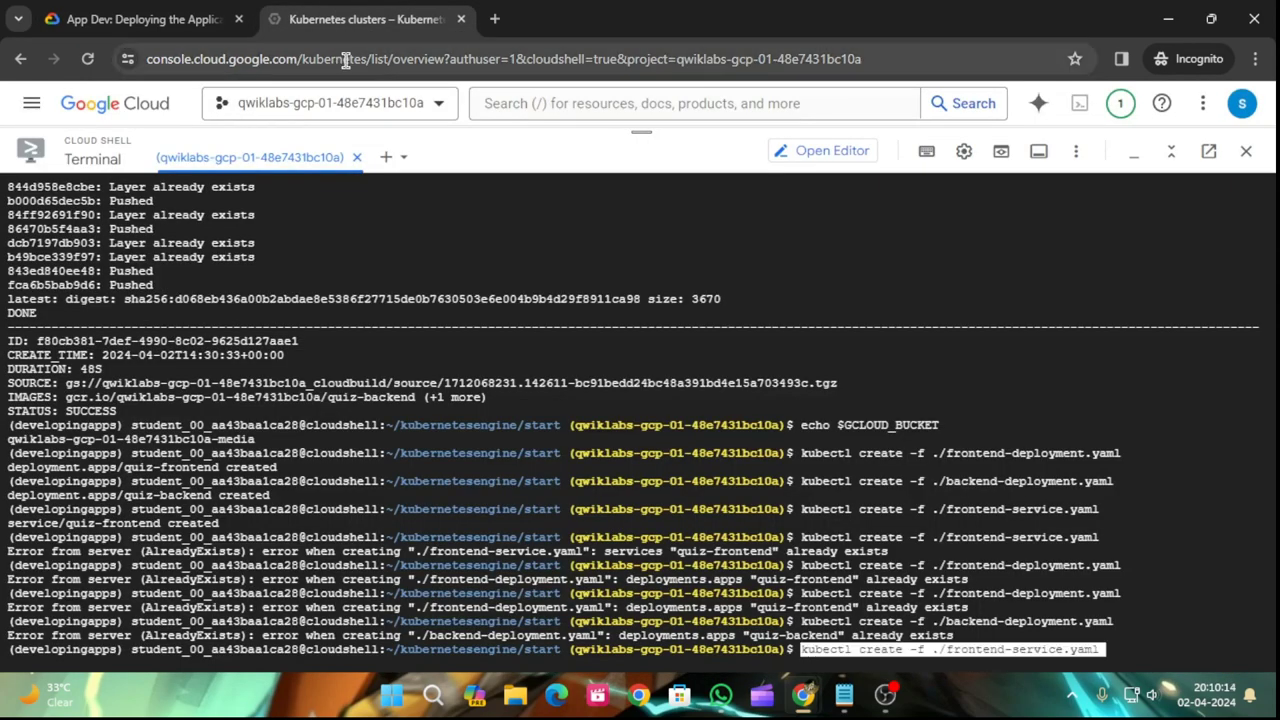
{"action": "key", "text": "Return"}
- Check the lab progress for Create Kubernetes Deployment and Service Resources, repeating the check until the assessment completes
{"action": "key", "text": "ctrl+shift+Tab"}
{"action": "scroll", "coordinate": [537, 500], "scroll_direction": "down", "scroll_amount": 5}
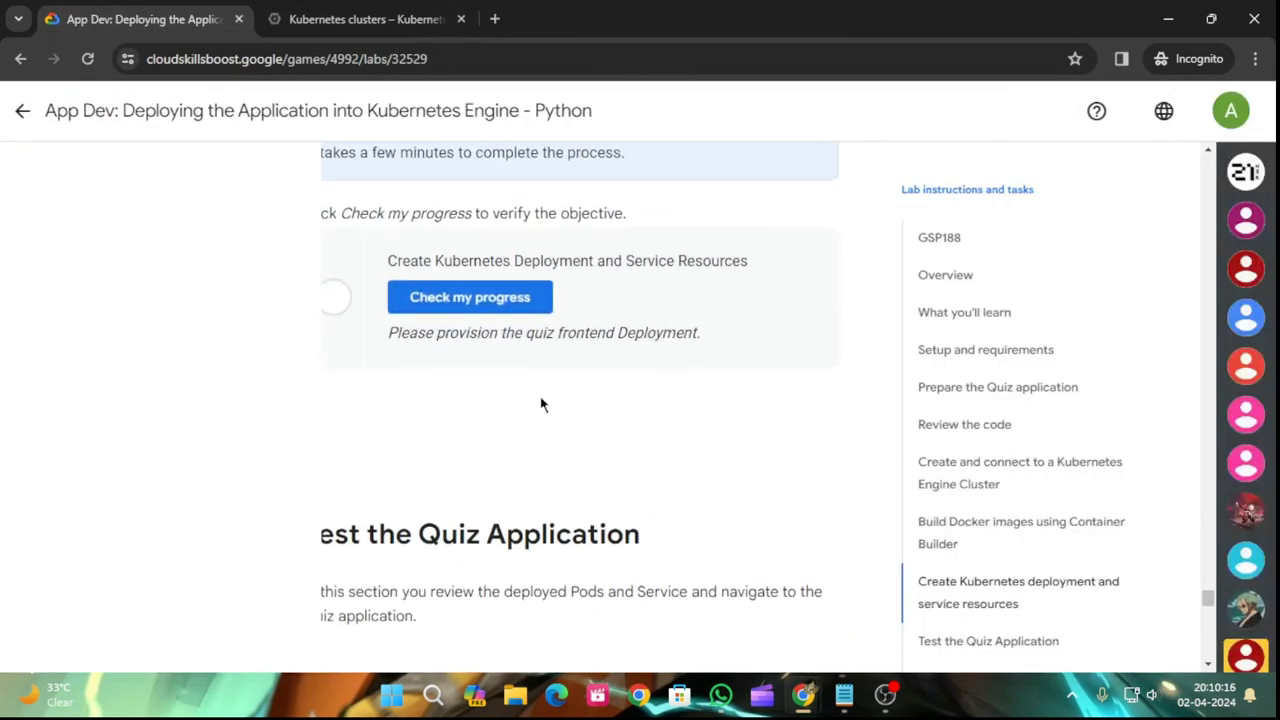
{"action": "left_click", "coordinate": [468, 305]}
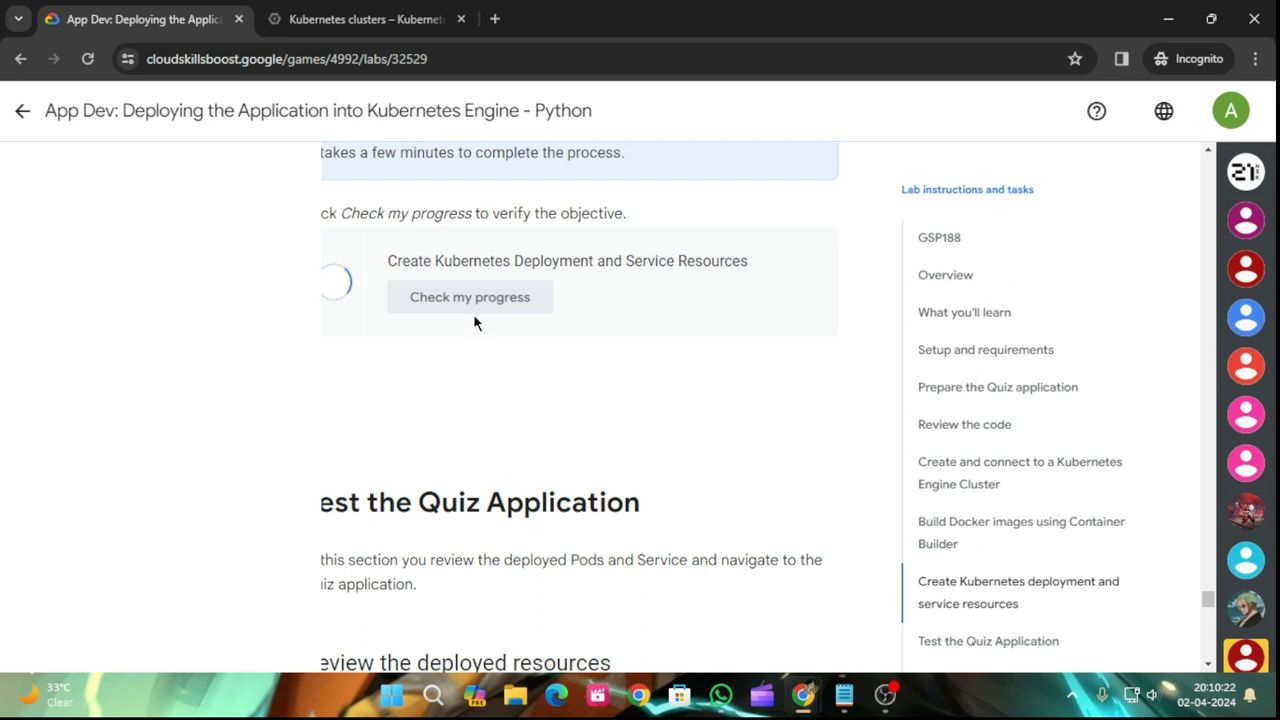
{"action": "left_click", "coordinate": [469, 297]}
{"action": "scroll", "coordinate": [586, 366], "scroll_direction": "up", "scroll_amount": 3}
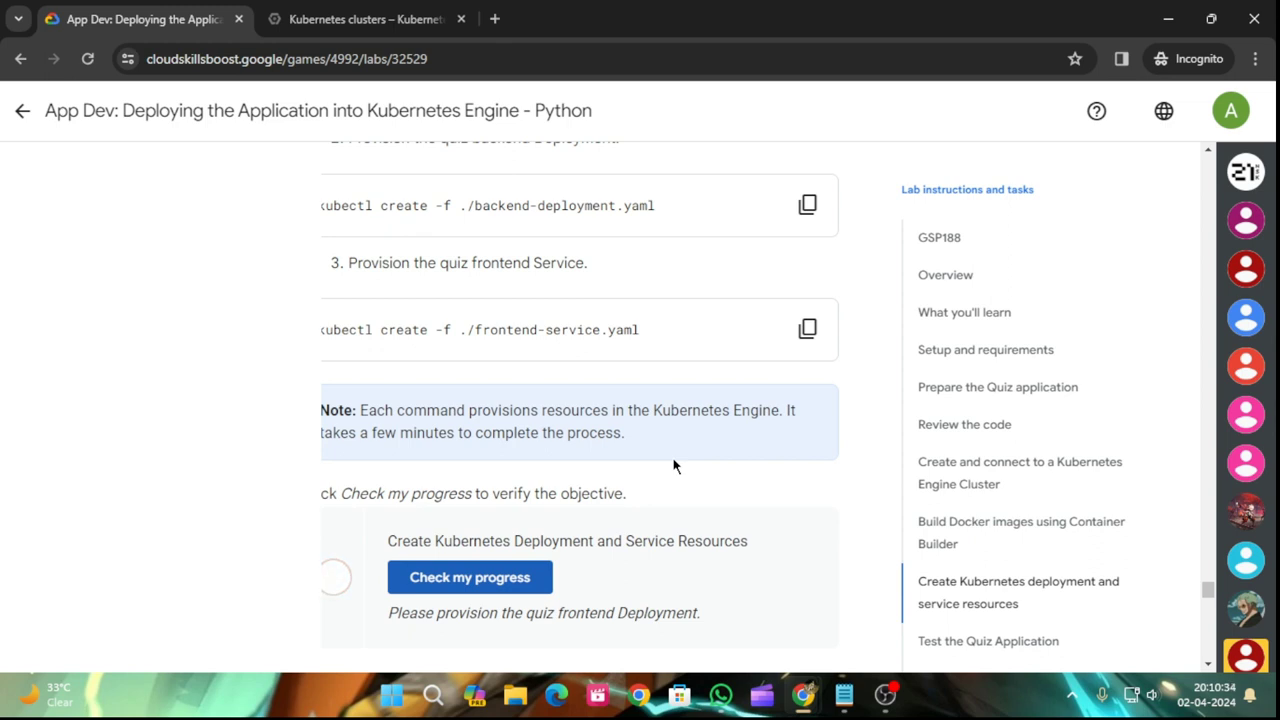
{"action": "left_click", "coordinate": [452, 575]}
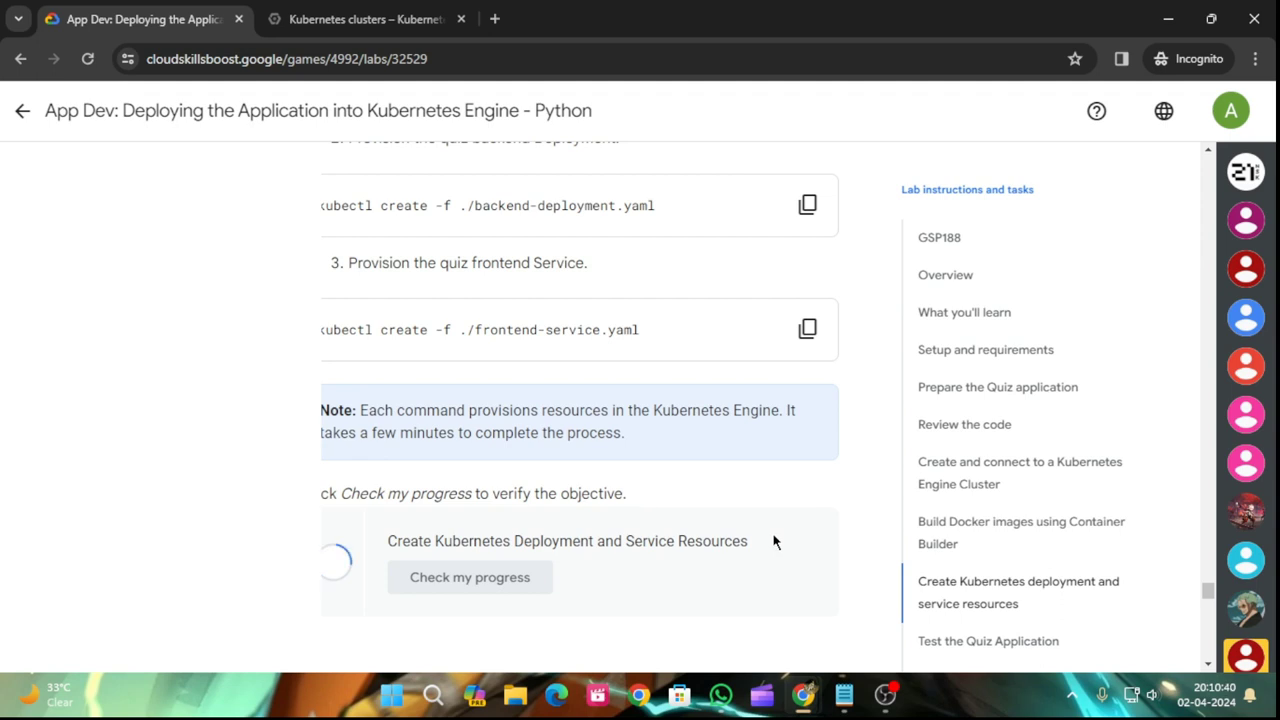
{"action": "scroll", "coordinate": [465, 551], "scroll_direction": "down", "scroll_amount": 2}
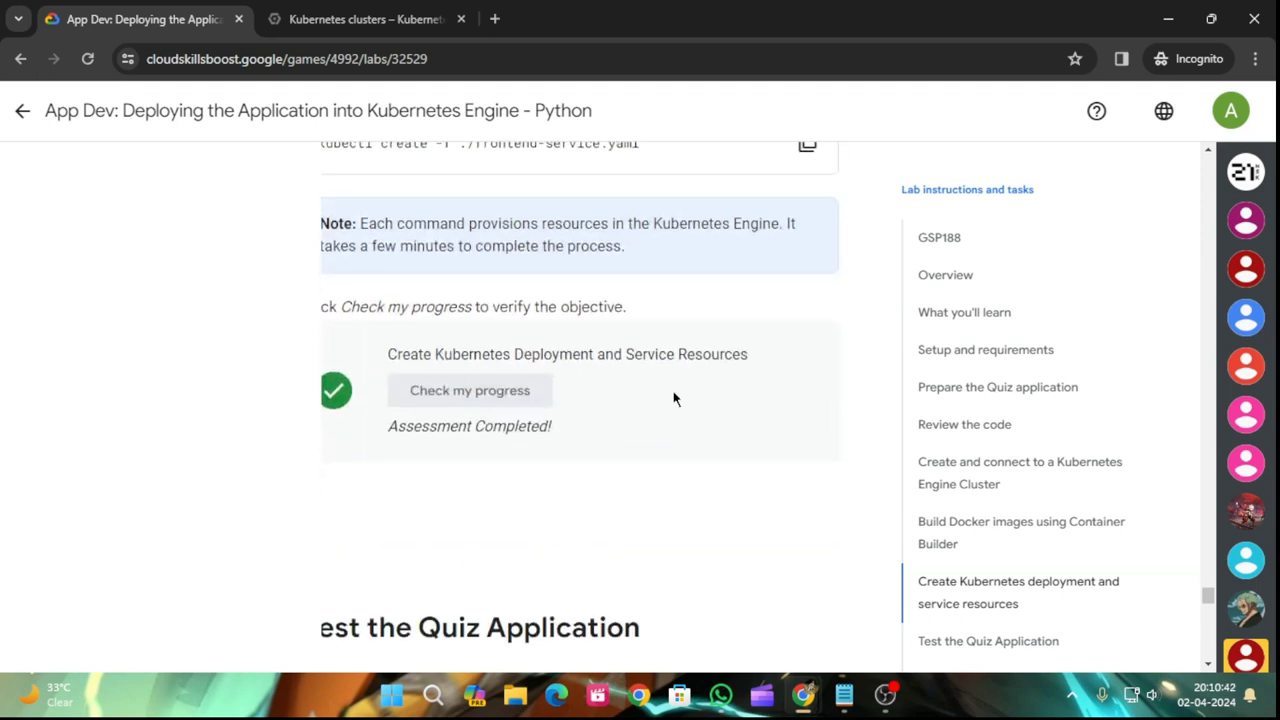
- Go back to the game's overview page, expand the Level Up! module and reopen the App Dev Kubernetes Engine - Python lab
{"action": "left_click", "coordinate": [22, 110]}
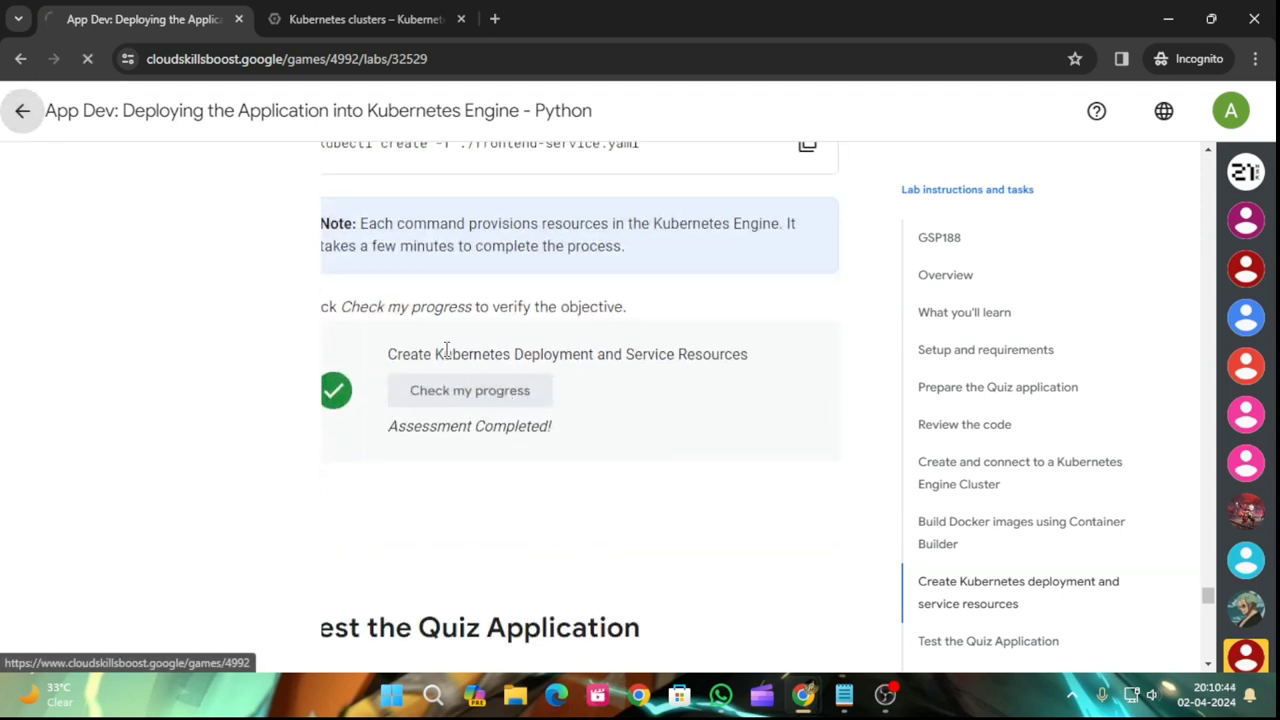
{"action": "scroll", "coordinate": [647, 347], "scroll_direction": "down", "scroll_amount": 6}
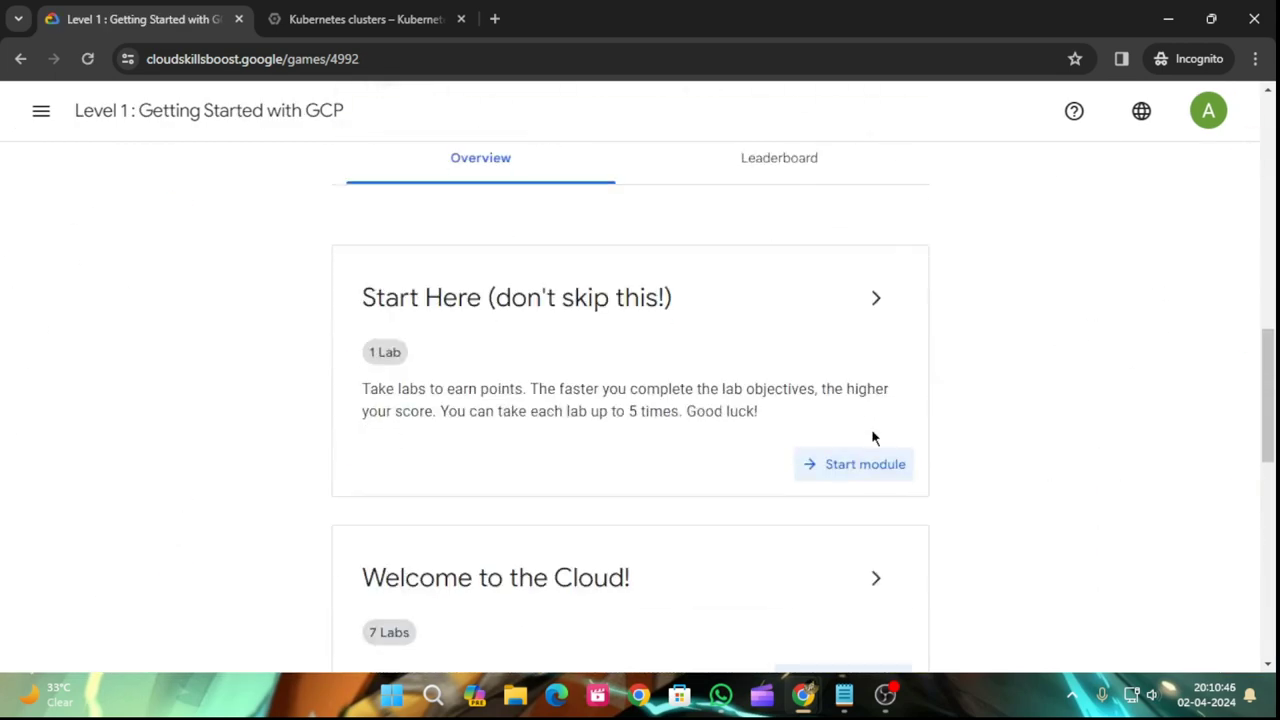
{"action": "scroll", "coordinate": [871, 437], "scroll_direction": "down", "scroll_amount": 2}
{"action": "scroll", "coordinate": [860, 430], "scroll_direction": "down", "scroll_amount": 3}
{"action": "left_click", "coordinate": [872, 380]}
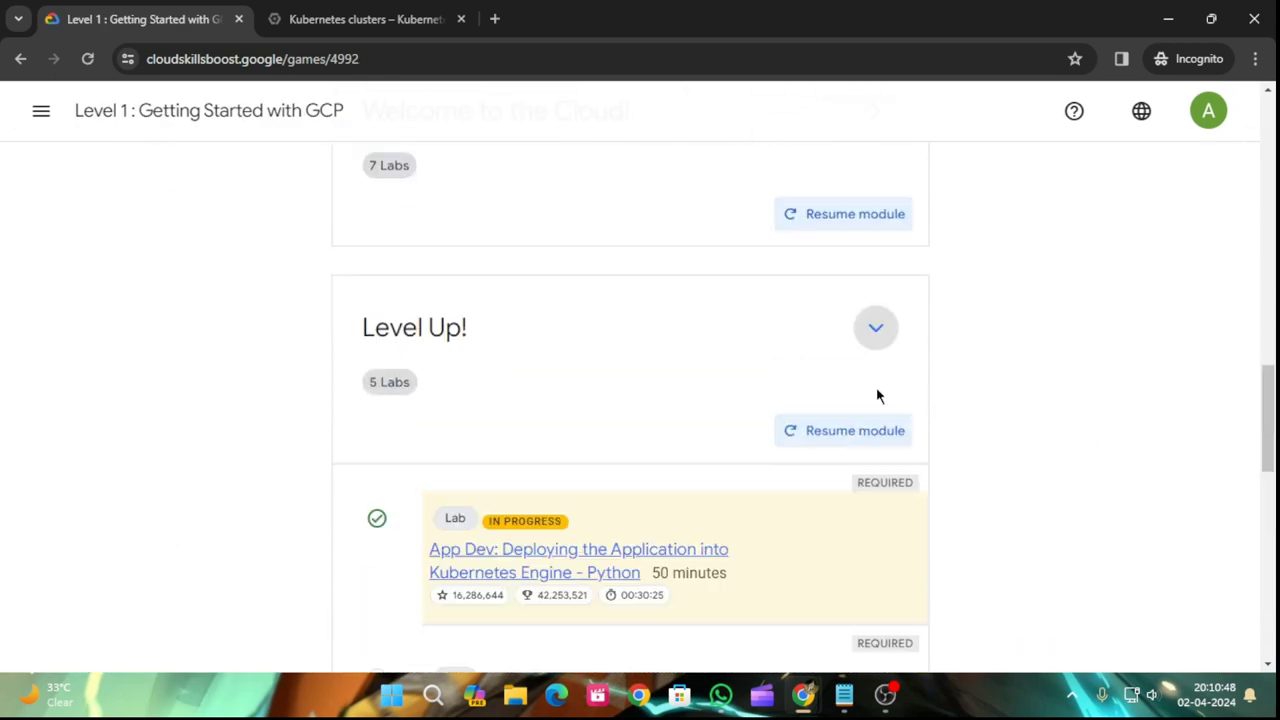
{"action": "scroll", "coordinate": [874, 405], "scroll_direction": "down", "scroll_amount": 3}
{"action": "left_click", "coordinate": [509, 273]}
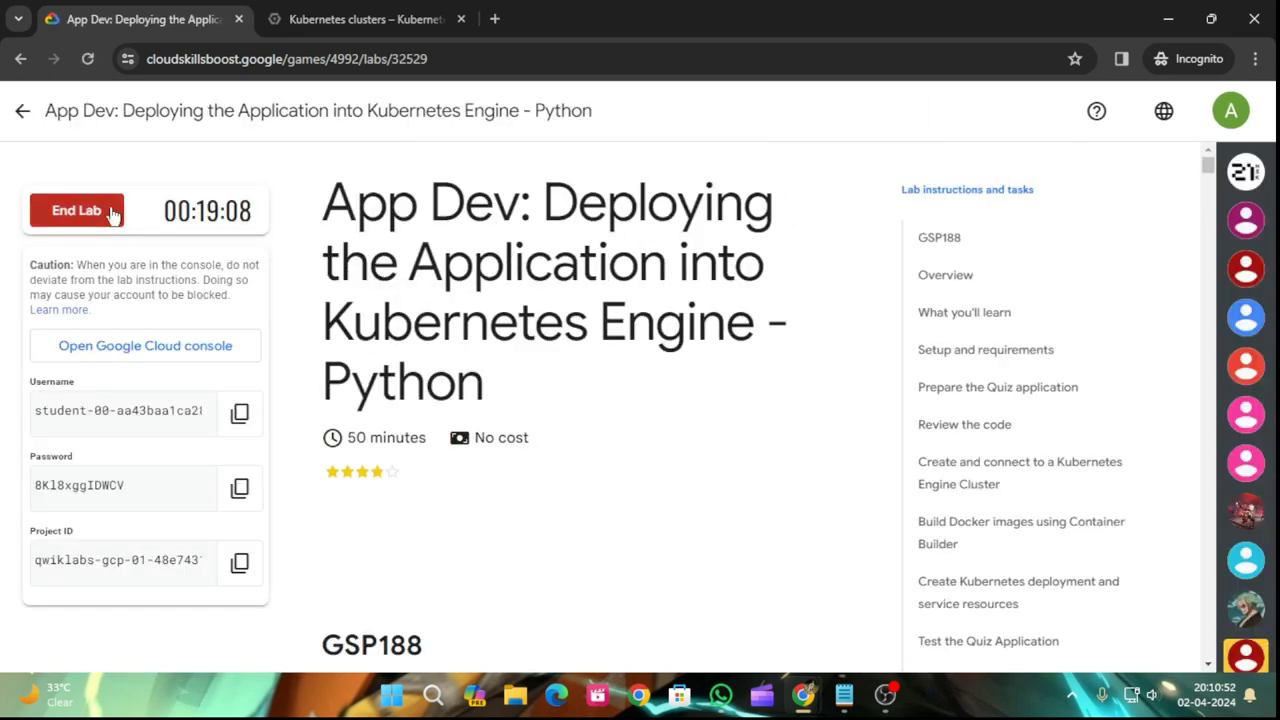
- End the lab, confirm ending it, and submit a five-star rating without comments
{"action": "left_click", "coordinate": [114, 212]}
{"action": "left_click", "coordinate": [805, 438]}
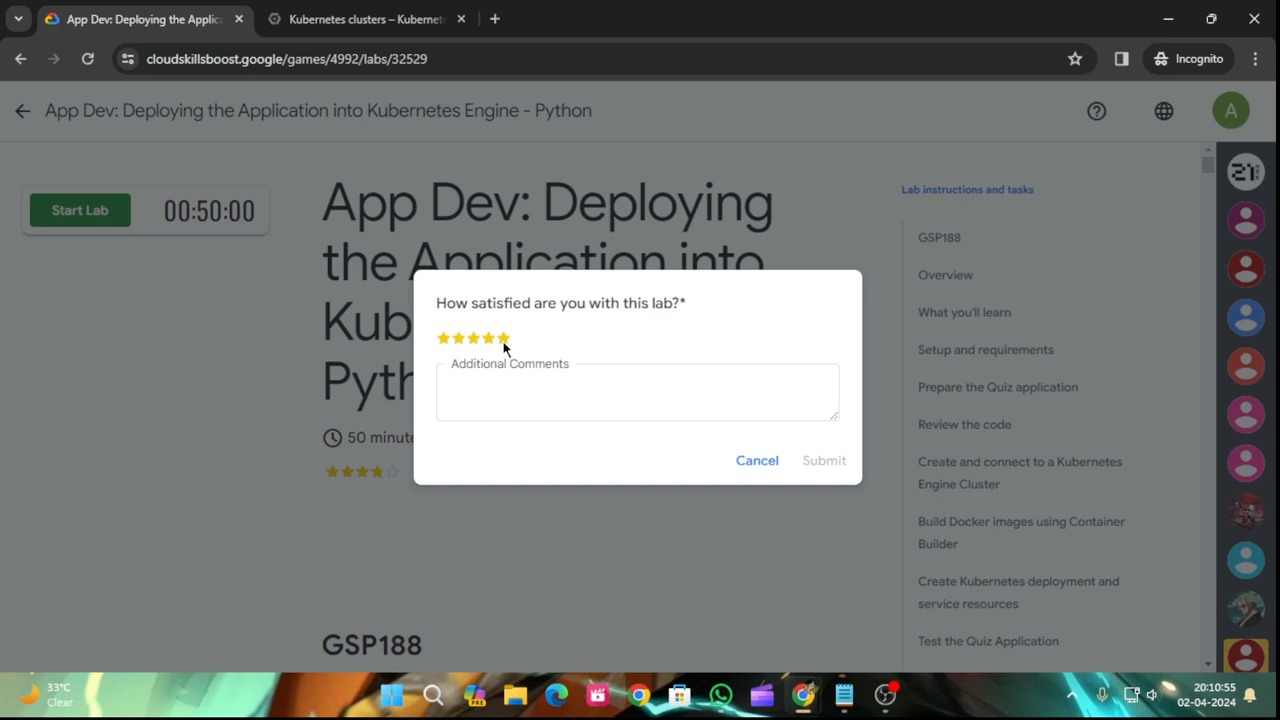
{"action": "left_click", "coordinate": [503, 339]}
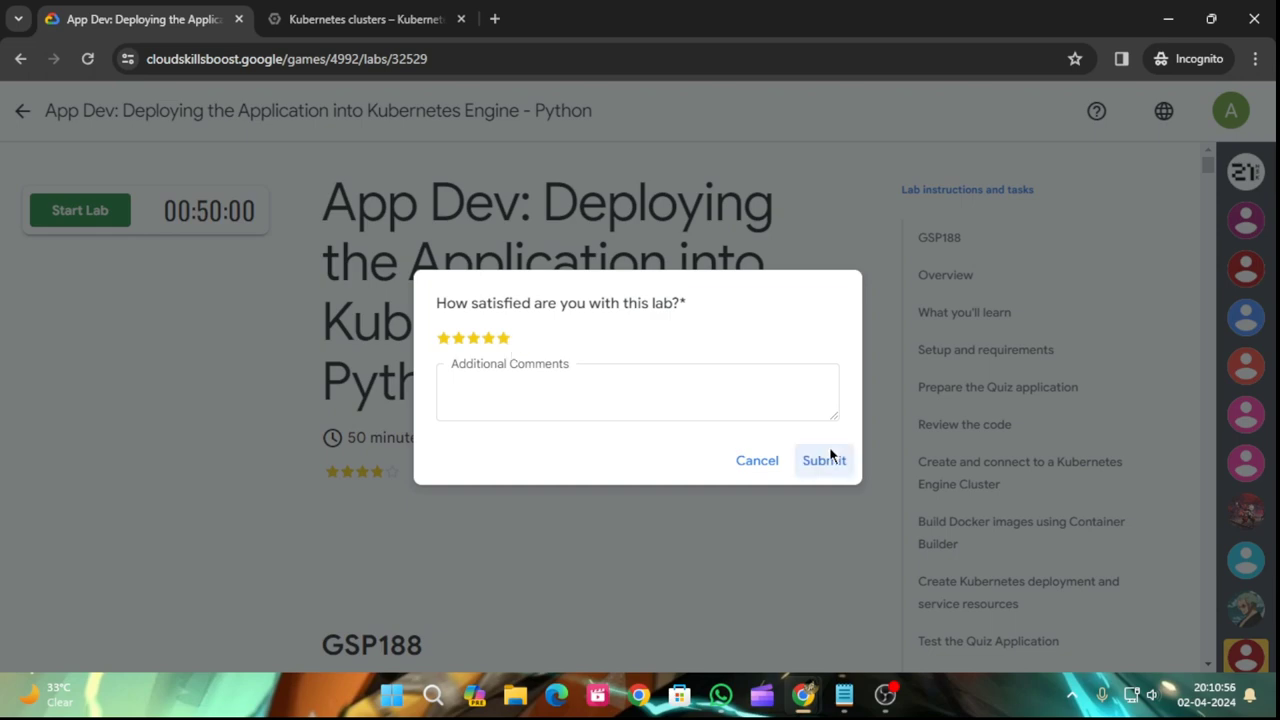
{"action": "left_click", "coordinate": [824, 460]}
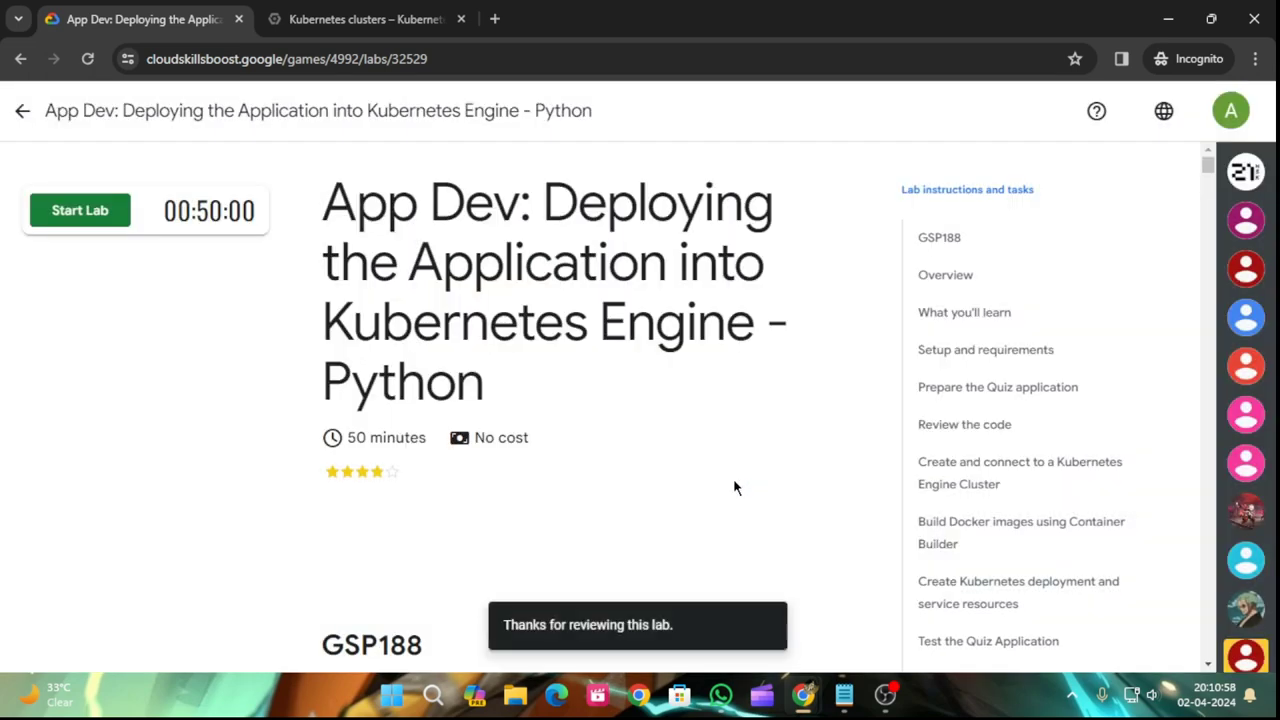